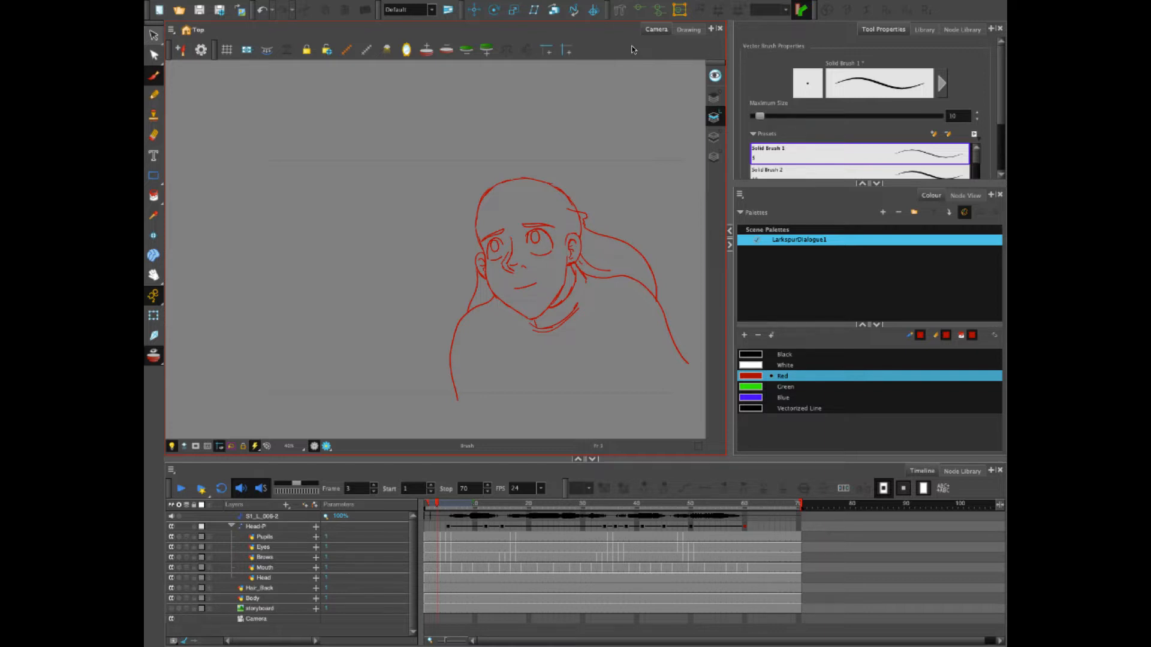
Go to frame 1 and show the storyboard layer as a drawing reference
left_click(432, 502)
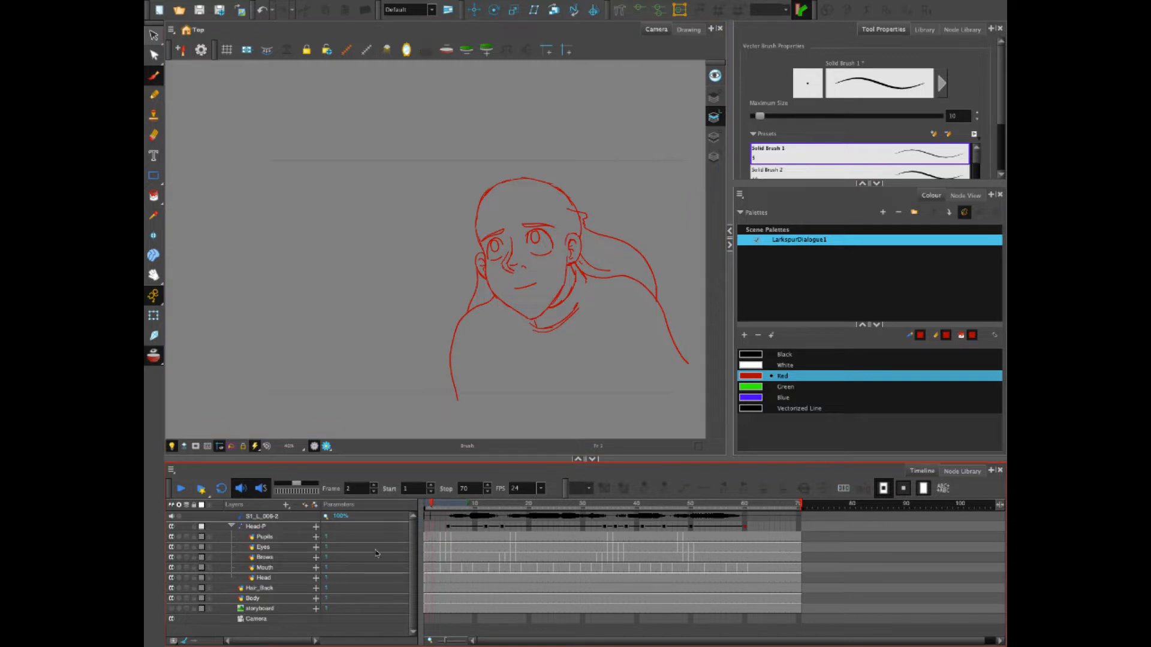
left_click(427, 503)
left_click(171, 609)
Add two vector drawing layers named BangsL and BangsR directly above the Head layer
left_click(271, 579)
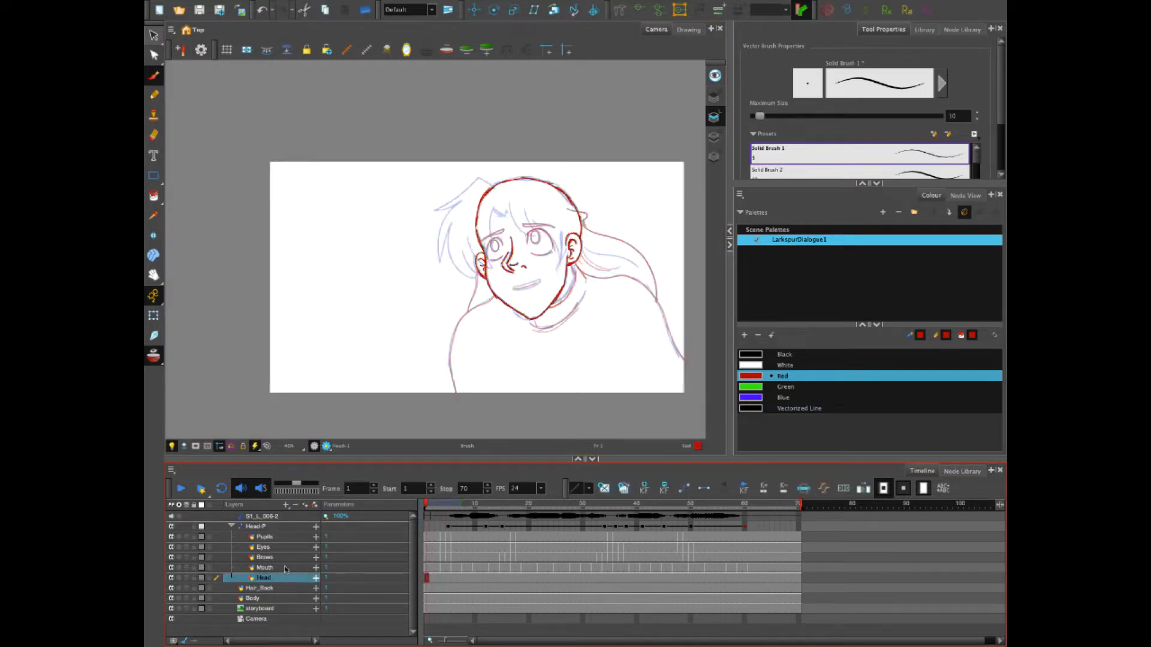
left_click(286, 504)
left_click(304, 546)
type("Bangs")
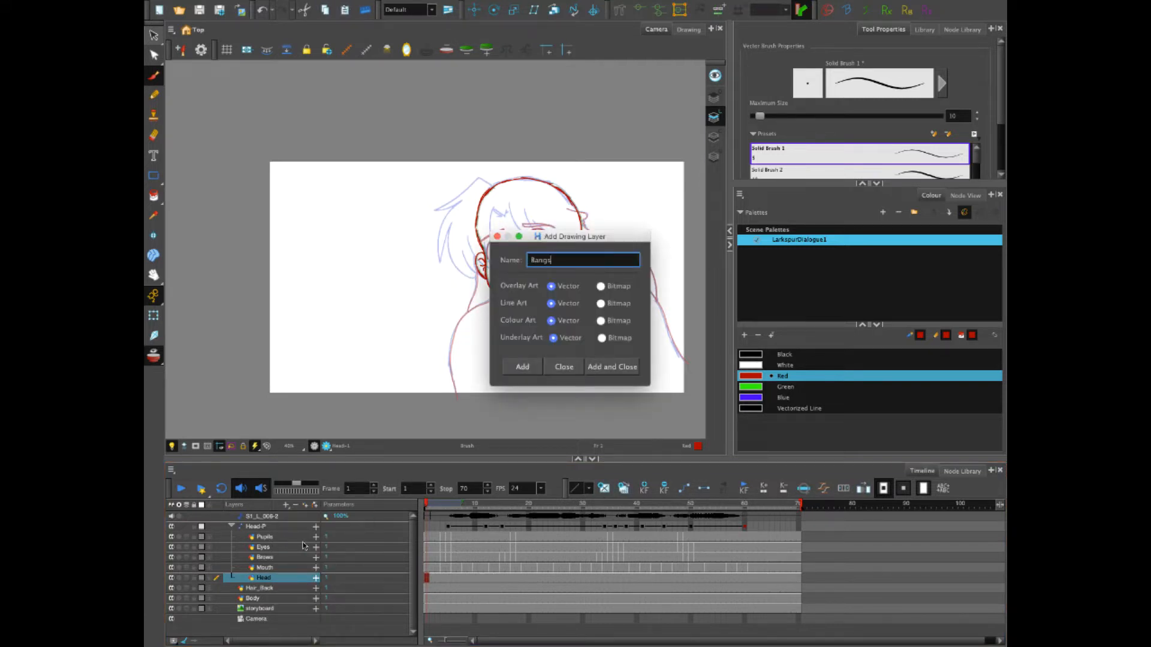
type("L")
key("Return")
type("Ban")
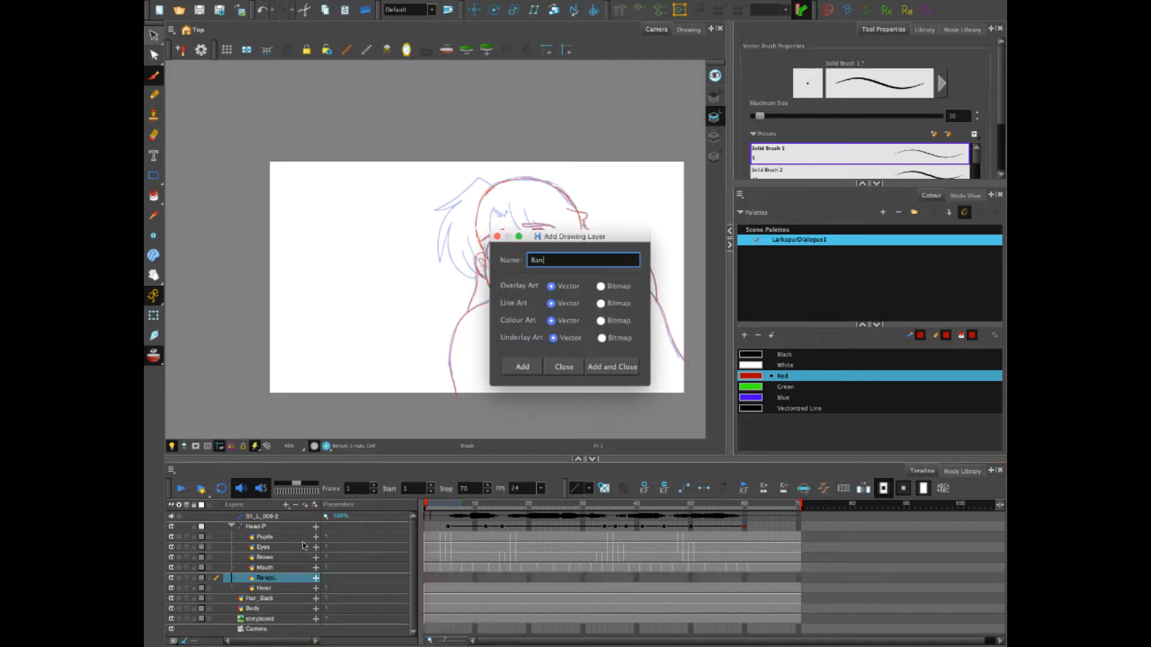
type("gsR")
key("Return")
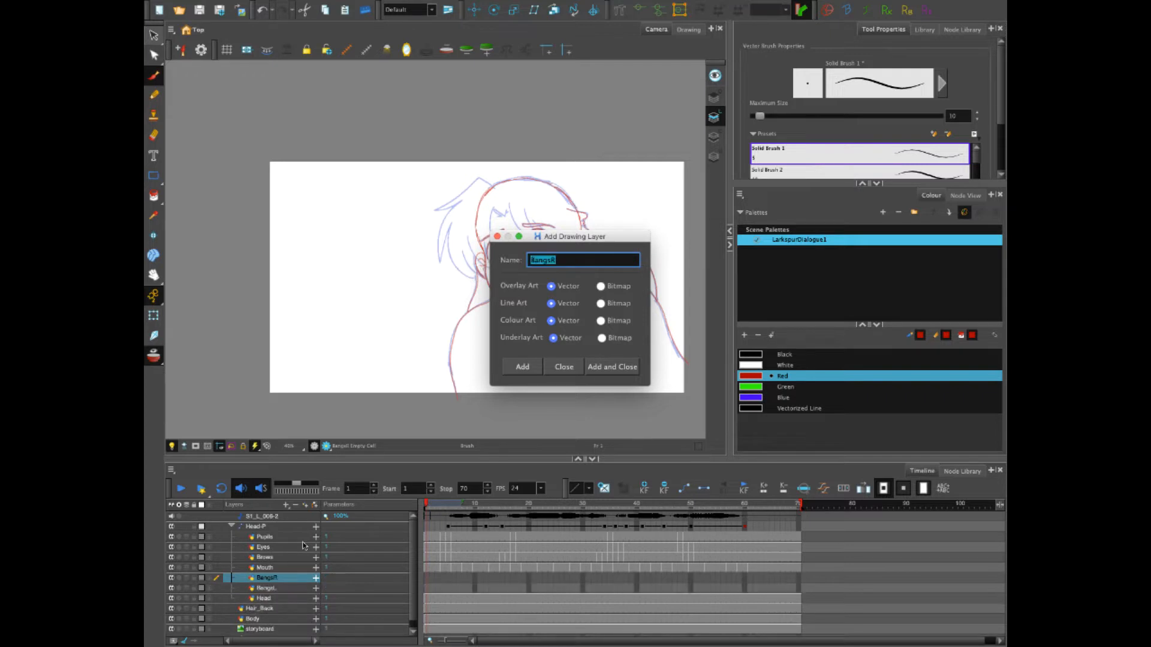
left_click(570, 369)
Draw the small hairline strokes on the forehead in the Head layer's frame 1 drawing, following the storyboard sketch
left_click(428, 586)
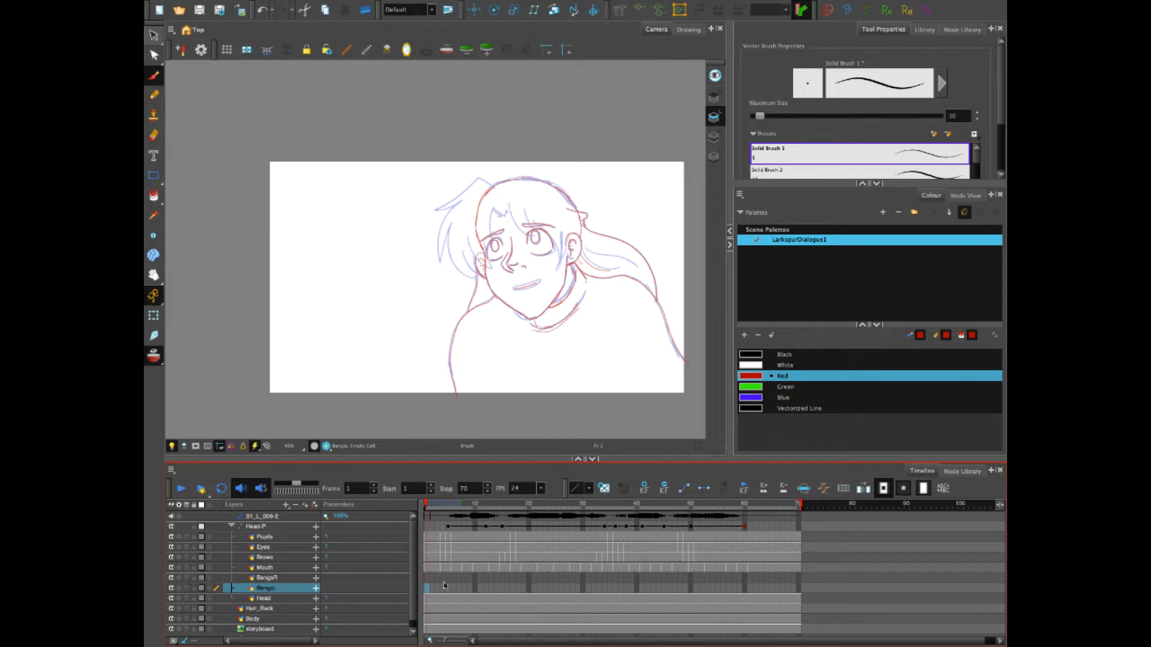
left_click(428, 599)
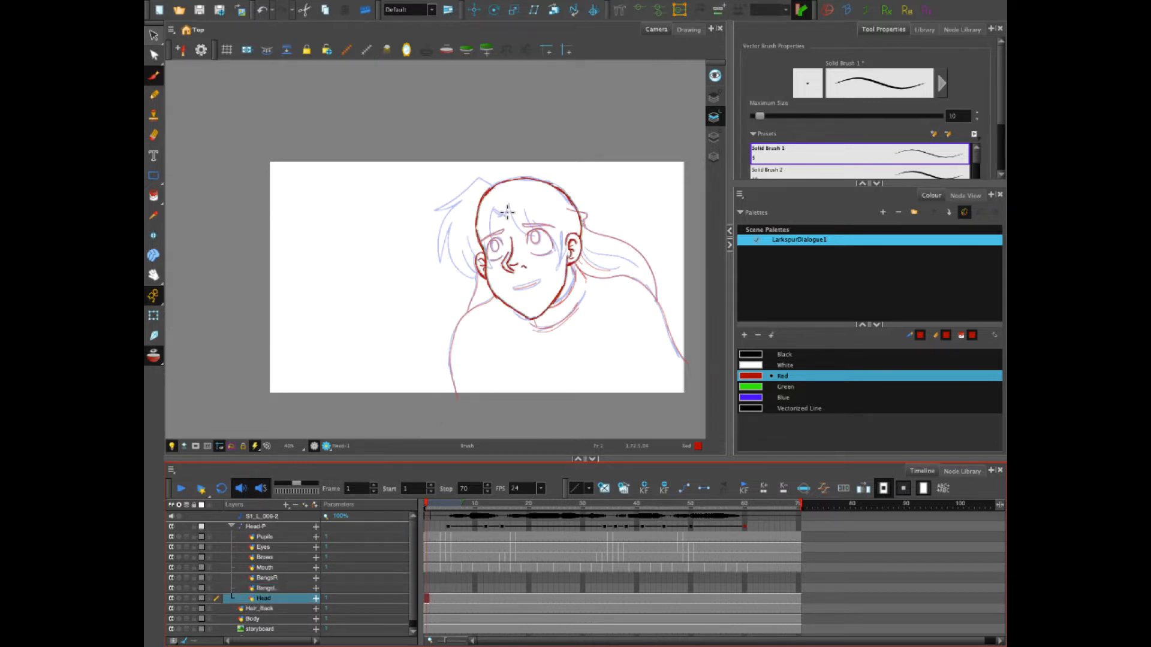
mouse_move(508, 207)
left_mouse_down()
mouse_move(494, 217)
mouse_move(520, 199)
left_mouse_up()
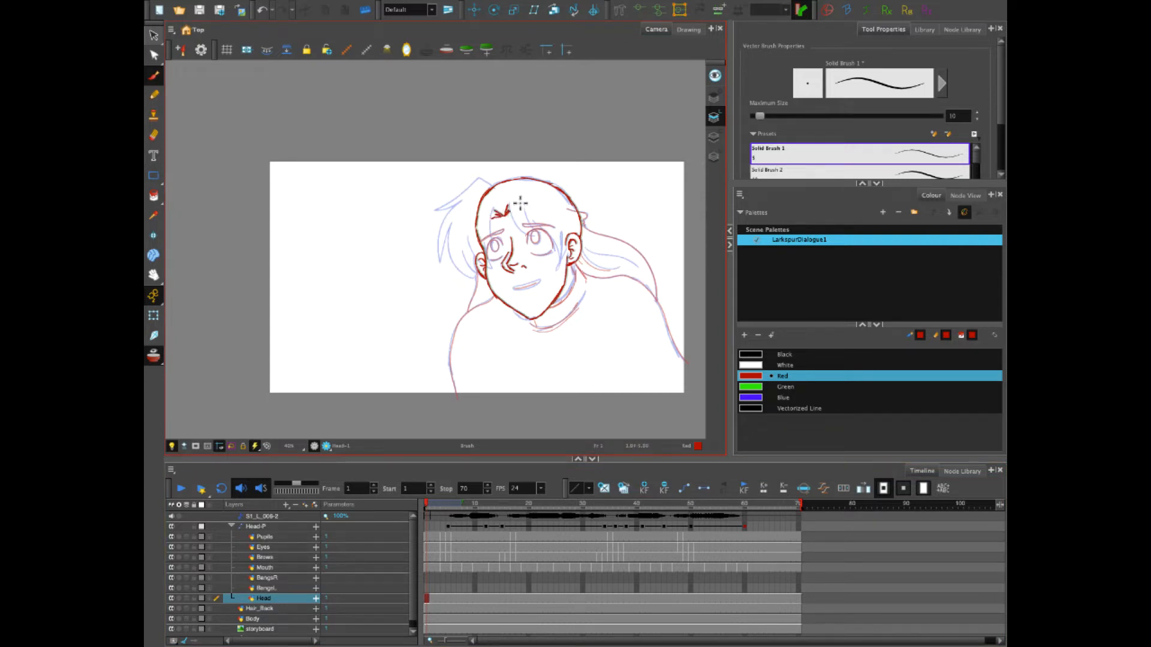
Draw the bangs sweeping from the hairline toward the ear on frame 1 of the BangsR layer, following the storyboard sketch
left_click(427, 579)
left_click_drag(507, 203, 523, 246)
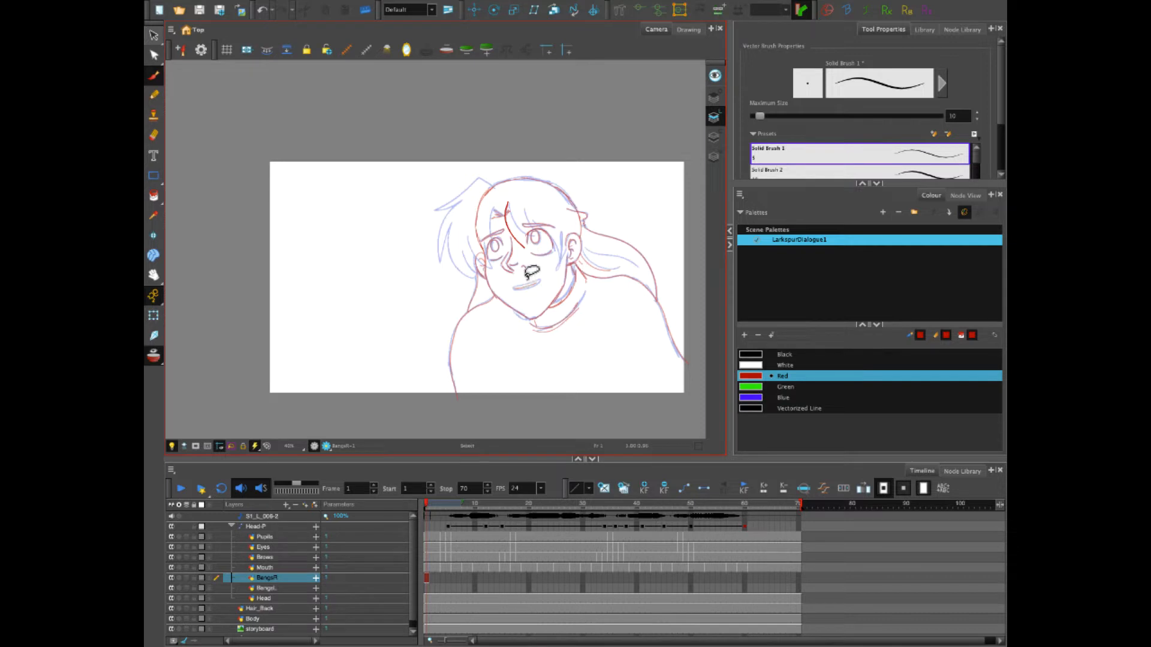
key("ctrl+z")
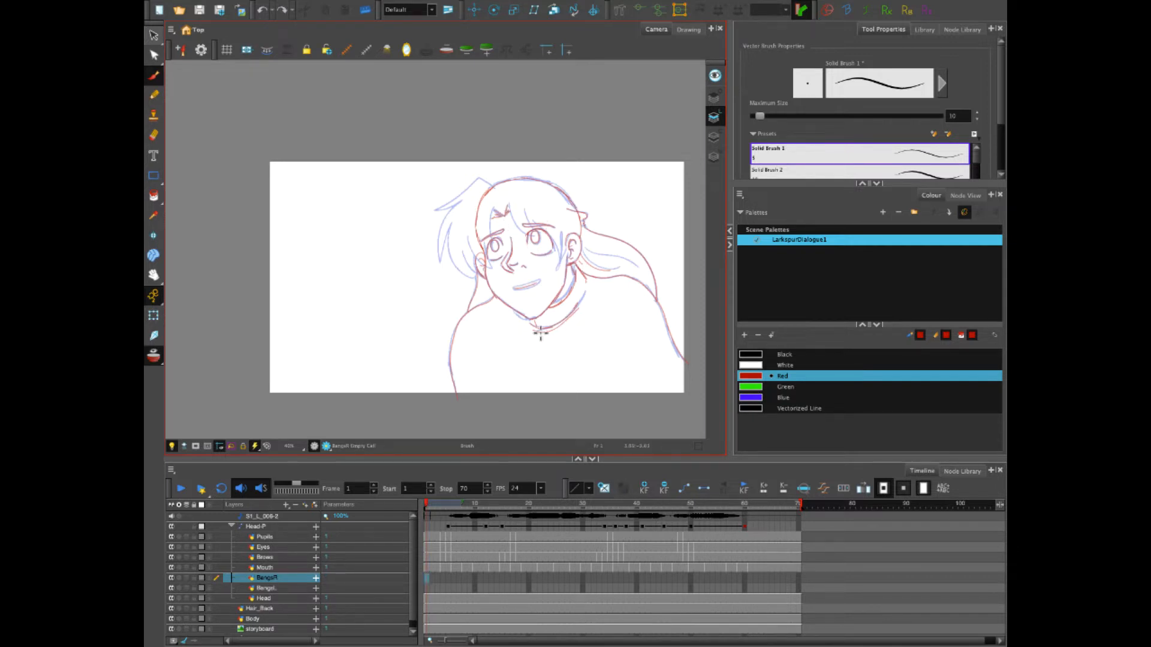
left_click(427, 578)
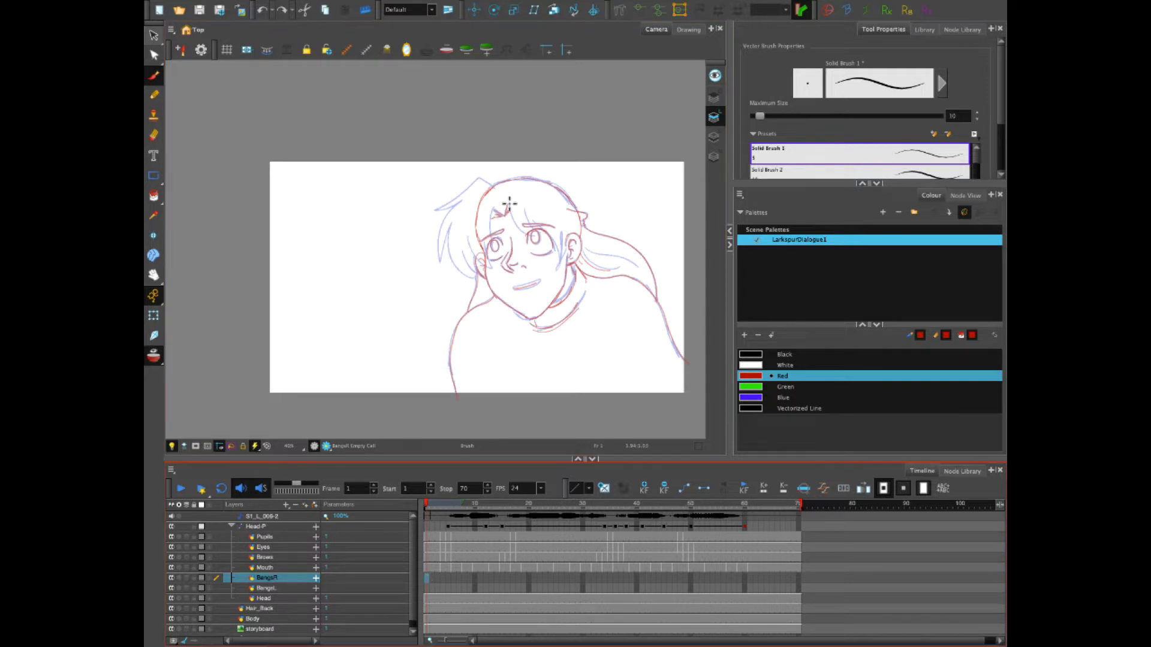
mouse_move(509, 212)
left_mouse_down()
mouse_move(533, 241)
mouse_move(540, 225)
mouse_move(557, 239)
mouse_move(561, 267)
left_mouse_up()
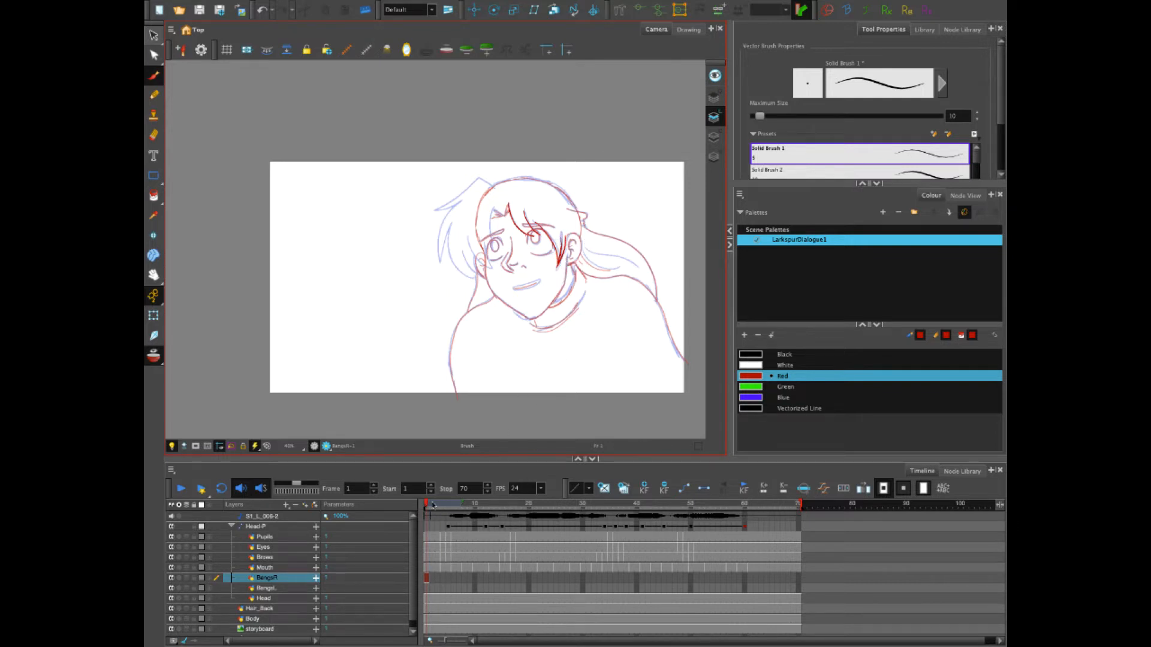
Extend the exposure of the first BangsR drawing to frame 11
mouse_move(430, 507)
left_mouse_down()
mouse_move(471, 504)
mouse_move(443, 514)
mouse_move(484, 517)
mouse_move(468, 513)
left_mouse_up()
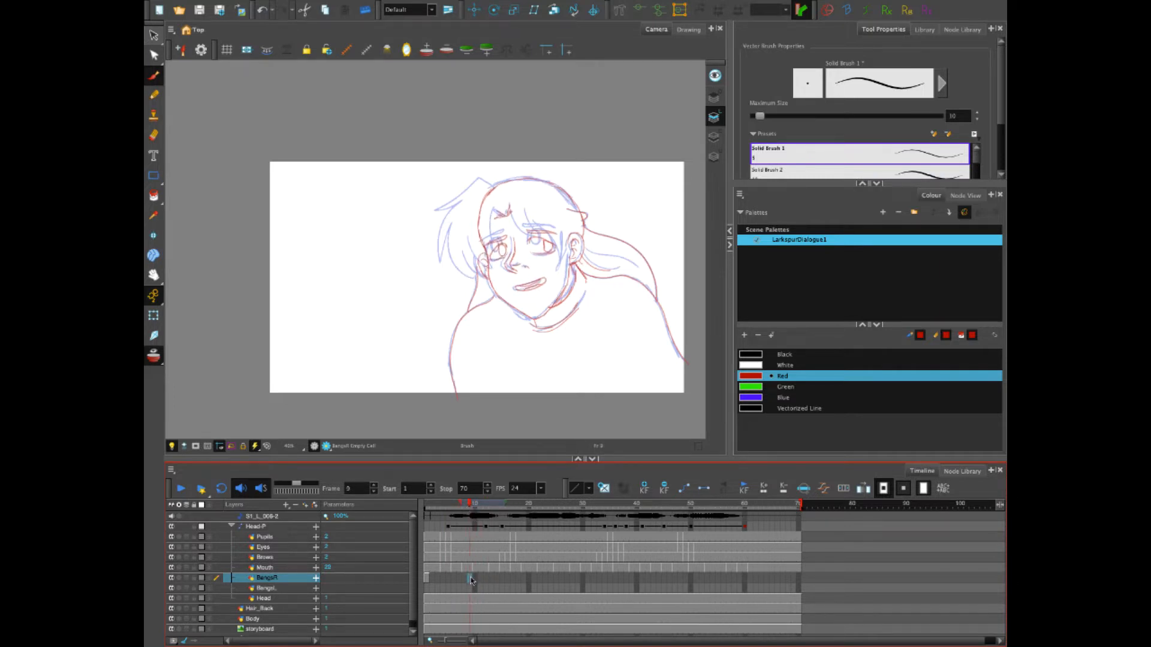
key("F5")
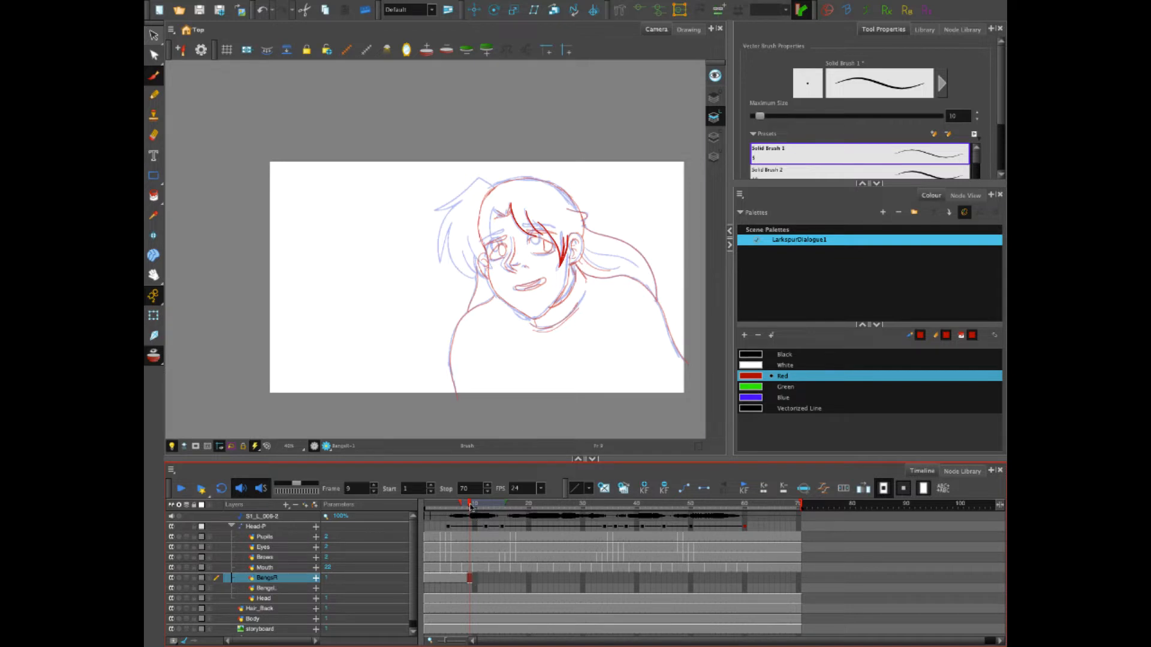
left_click_drag(470, 507, 479, 510)
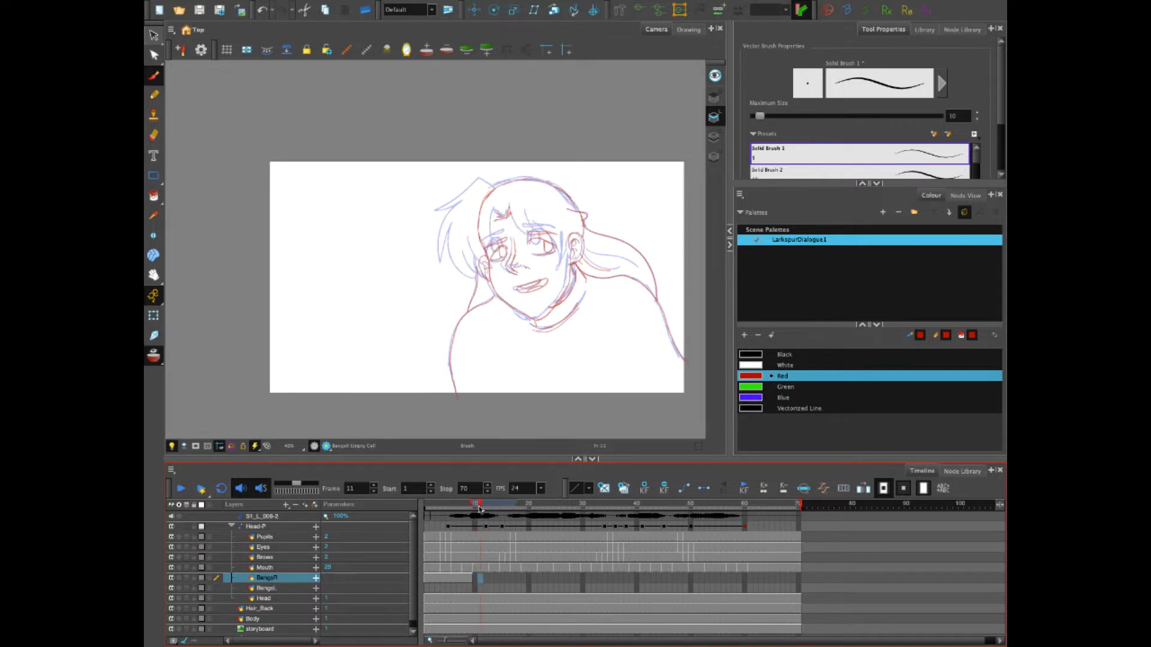
left_click(475, 579)
left_click(480, 579)
left_click(475, 579)
left_click(481, 578)
left_click(485, 578)
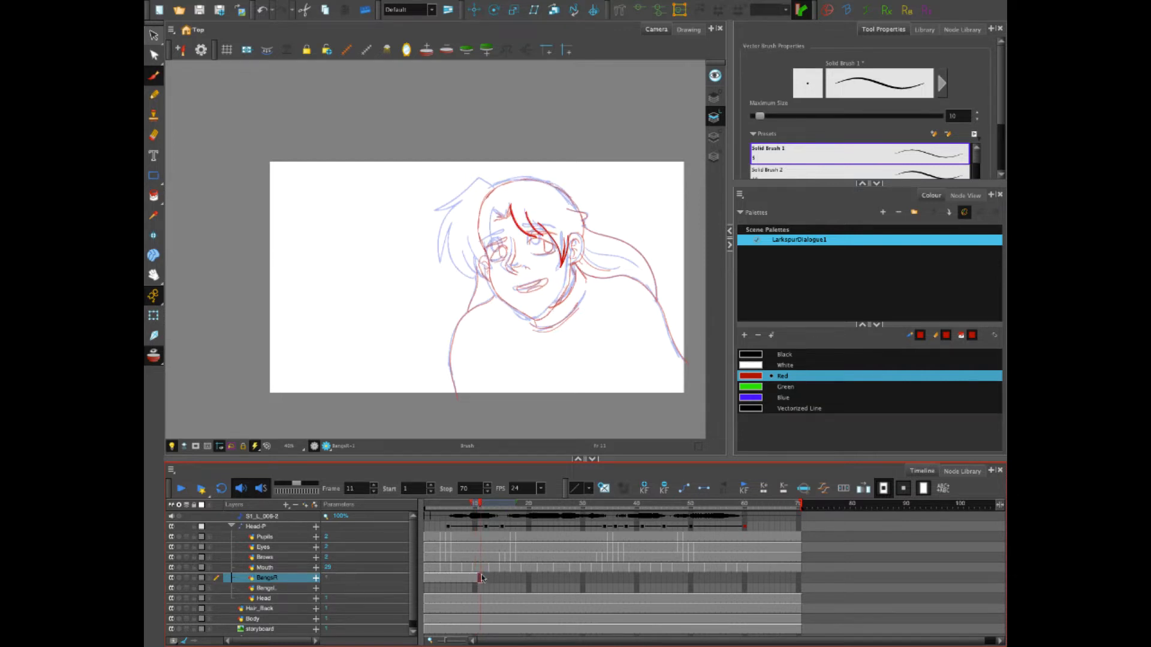
Hide the storyboard layer and draw new bangs fitted to the lowered head on frame 16 of the BangsR layer
left_click(489, 507)
left_click_drag(489, 506, 506, 512)
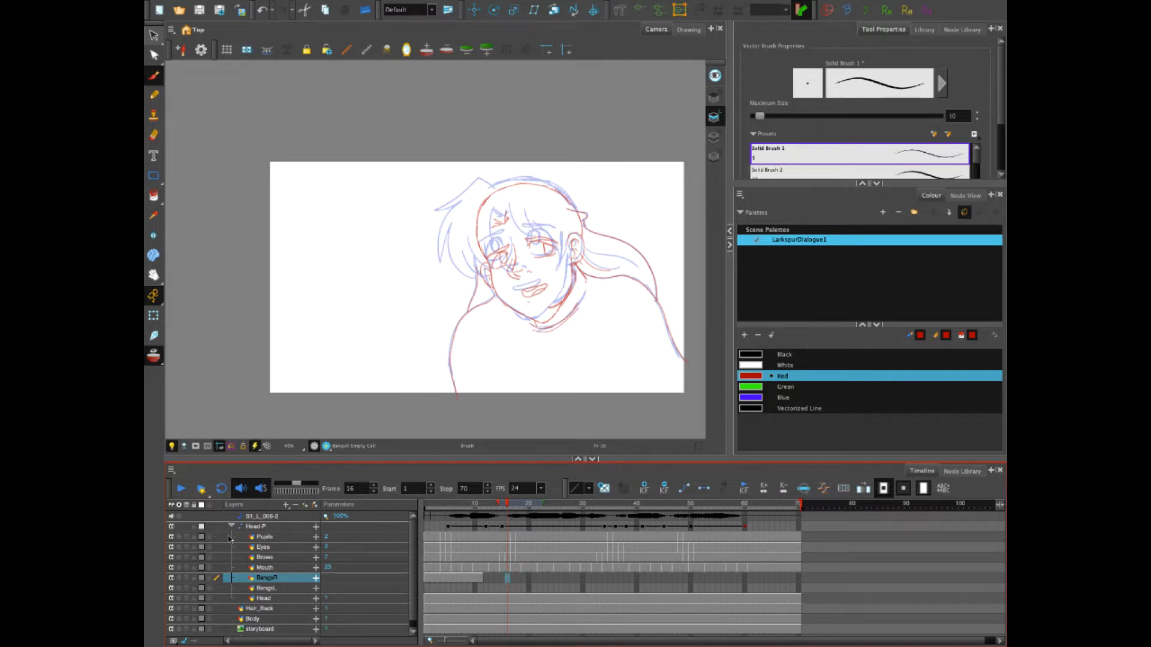
left_click(171, 629)
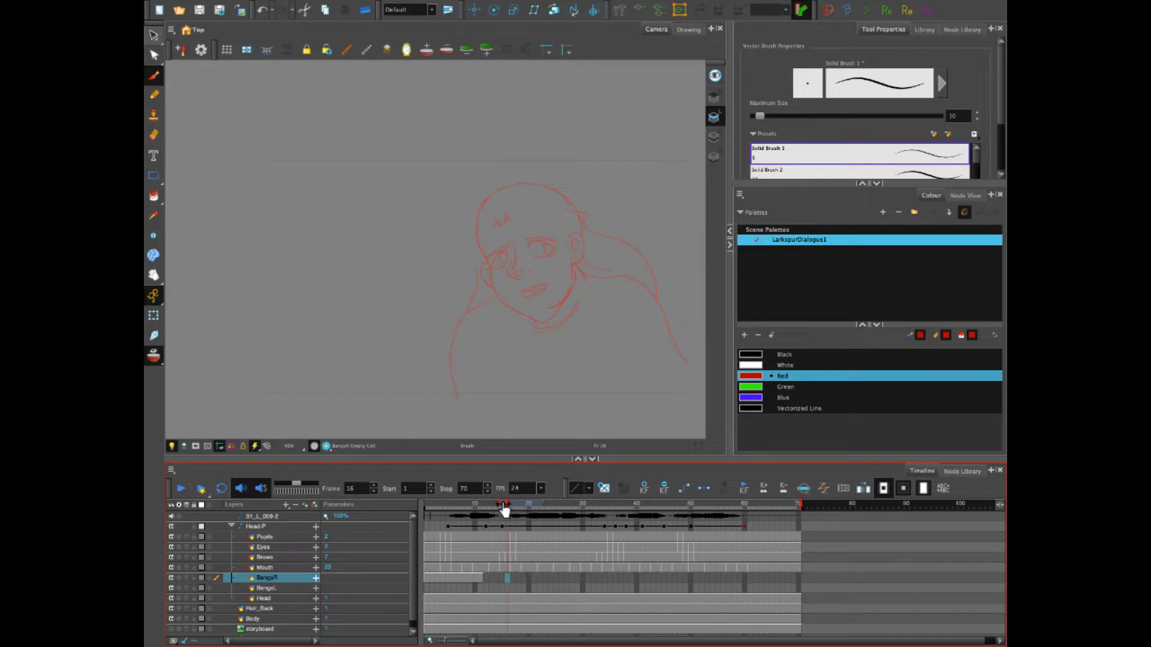
left_click_drag(501, 503, 478, 503)
mouse_move(506, 210)
left_mouse_down()
mouse_move(525, 244)
mouse_move(523, 220)
mouse_move(534, 239)
mouse_move(532, 226)
mouse_move(565, 253)
left_mouse_up()
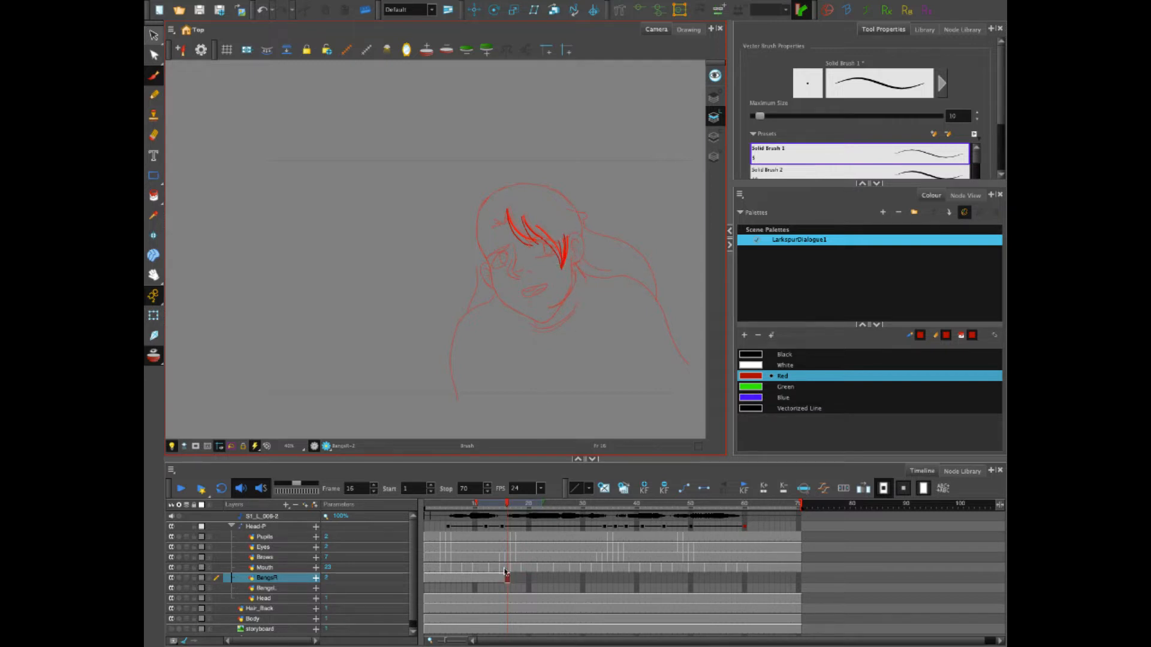
Extend the exposure of the frame 16 BangsR drawing to frame 35
left_click(506, 509)
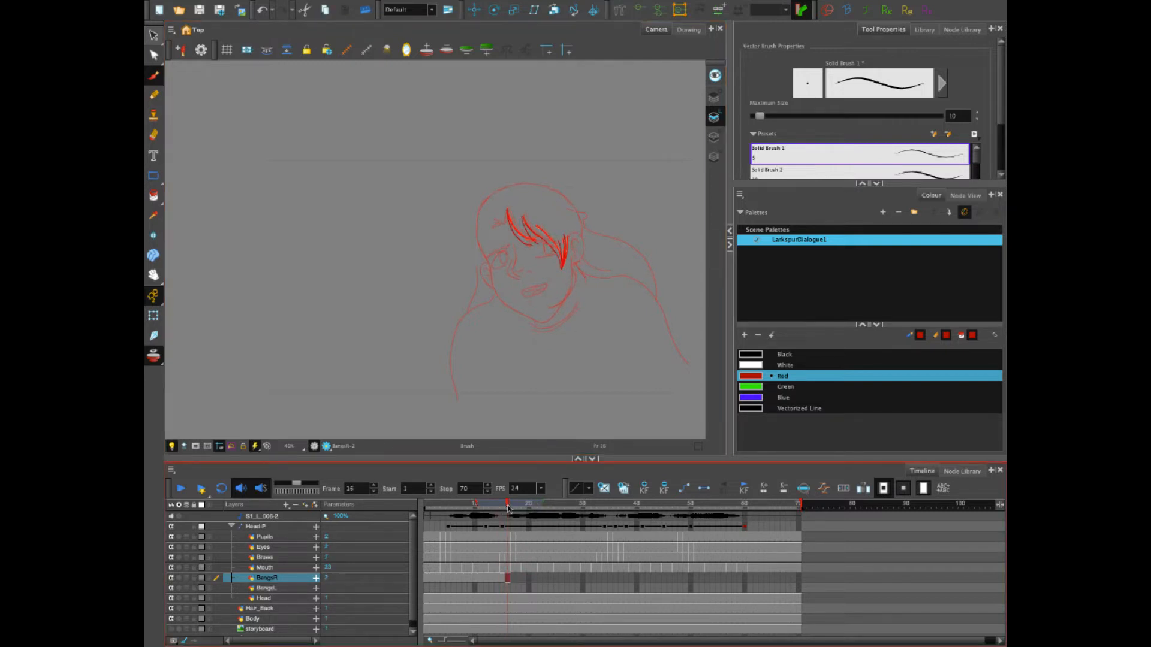
left_click_drag(508, 509, 507, 510)
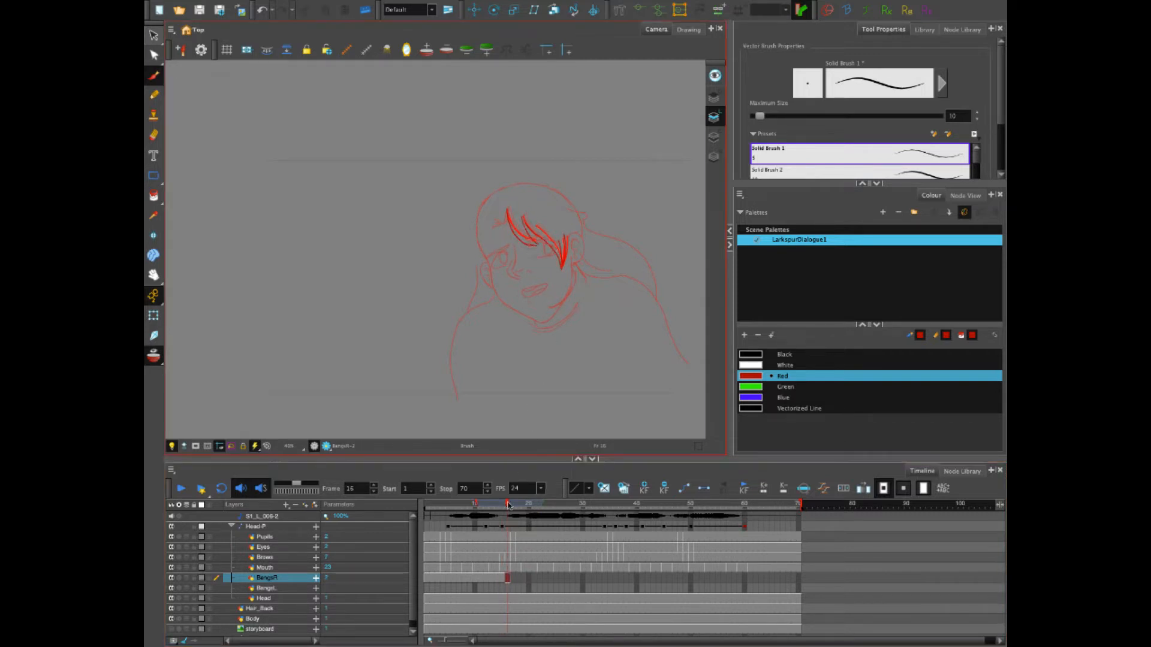
mouse_move(508, 510)
left_mouse_down()
mouse_move(621, 523)
mouse_move(611, 524)
left_mouse_up()
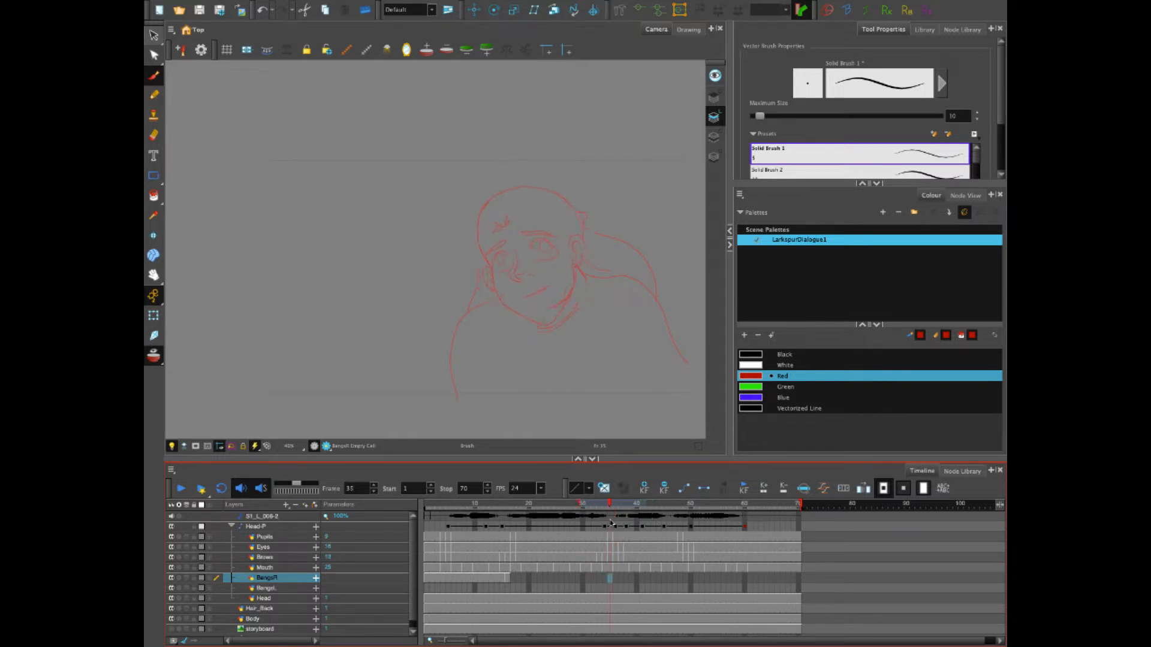
left_click(605, 578)
key("F5")
left_click(609, 579)
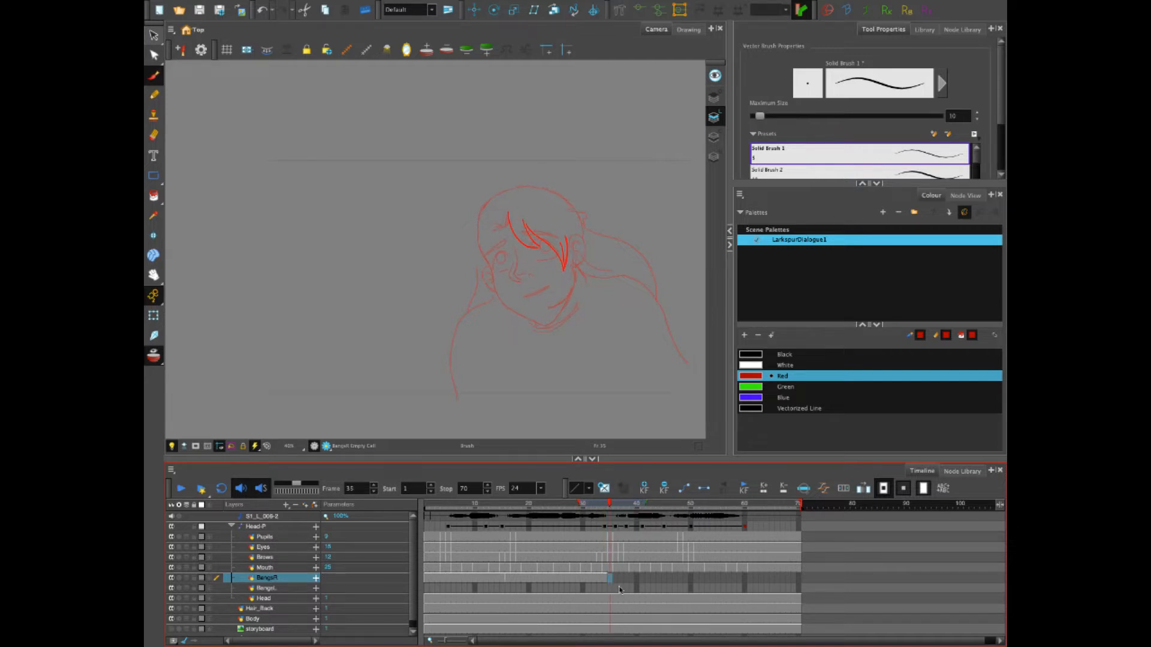
key("F5")
Draw new bangs matching the turned head on frame 37 of the BangsR layer
left_click(622, 578)
mouse_move(498, 216)
left_mouse_down()
mouse_move(533, 246)
mouse_move(518, 223)
mouse_move(520, 244)
mouse_move(514, 224)
mouse_move(535, 246)
mouse_move(519, 221)
mouse_move(552, 250)
left_mouse_up()
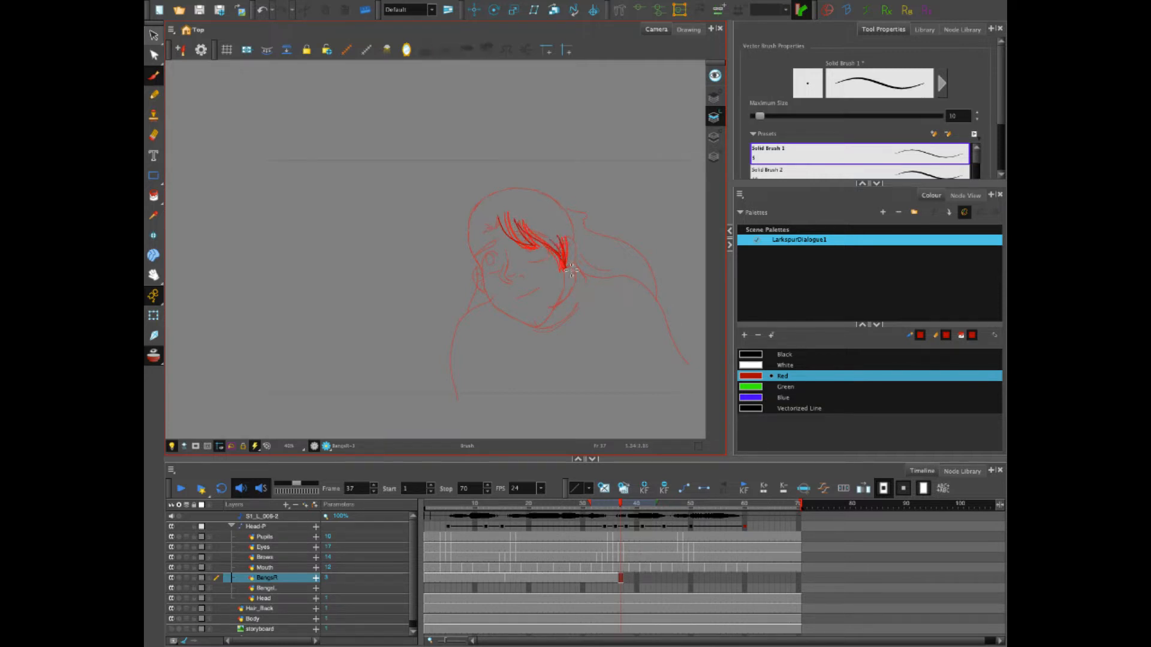
Draw the next bangs pose over the forehead on frame 40 of the BangsR layer
left_click(627, 506)
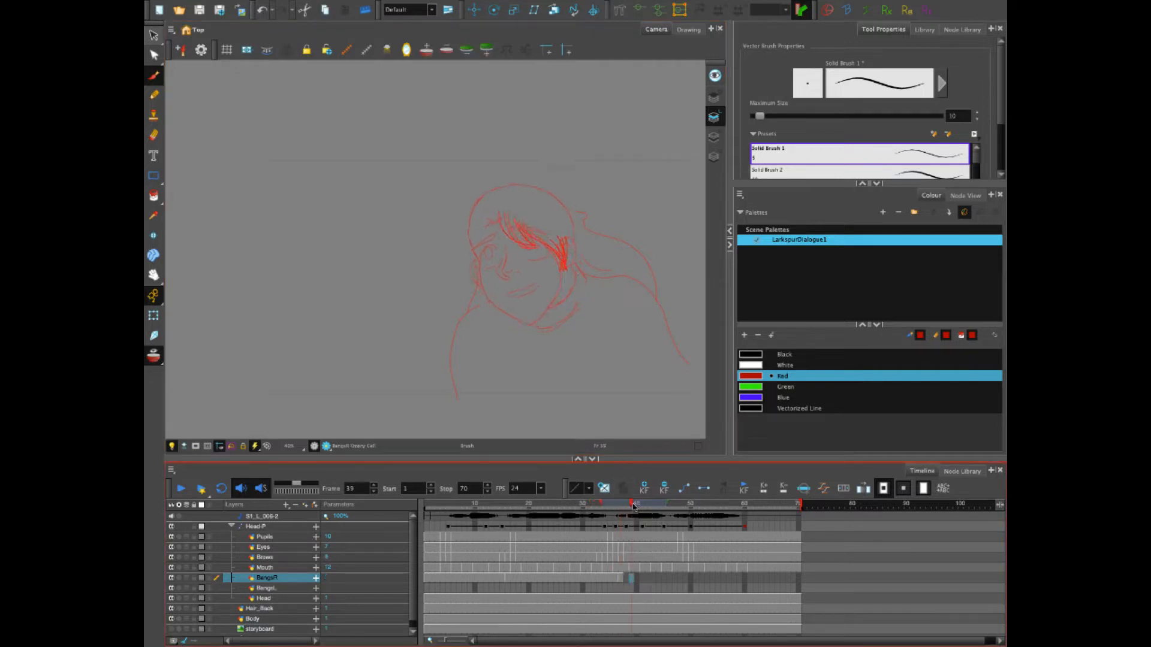
left_click(631, 508)
left_click(636, 507)
mouse_move(510, 200)
left_mouse_down()
mouse_move(518, 240)
mouse_move(531, 232)
mouse_move(525, 218)
mouse_move(532, 247)
mouse_move(525, 215)
mouse_move(555, 280)
mouse_move(555, 241)
mouse_move(558, 282)
left_mouse_up()
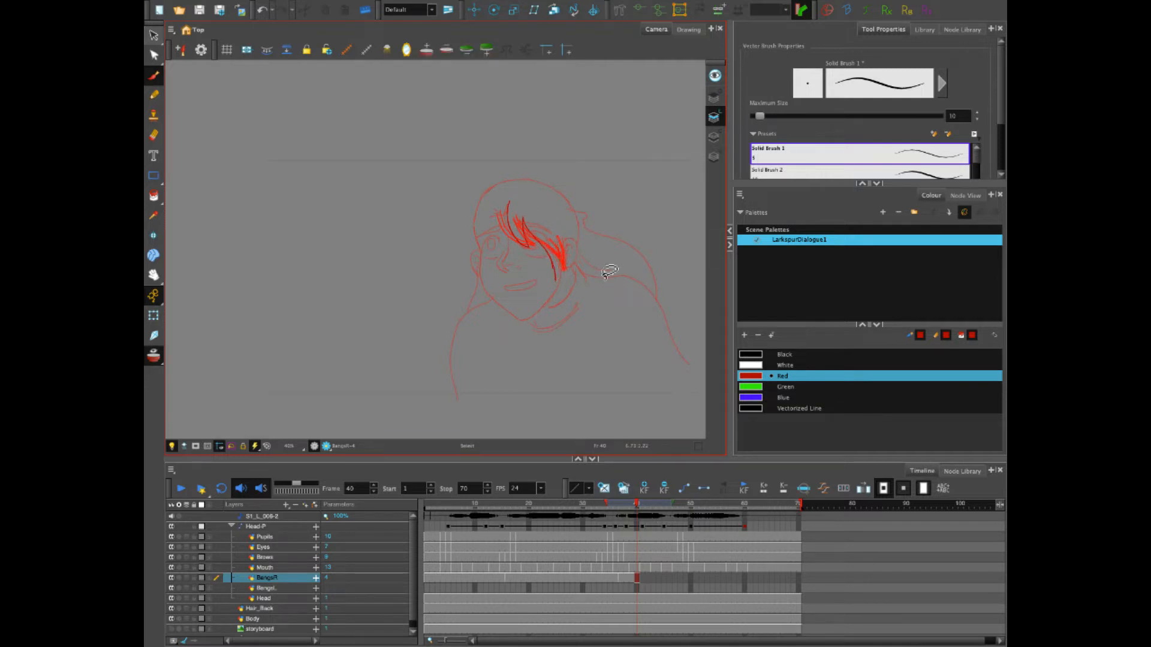
key("alt+b")
left_click_drag(556, 241, 558, 269)
Draw the bangs for the raised head on frame 45 of the BangsR layer, replacing the first set of strokes
left_click(662, 505)
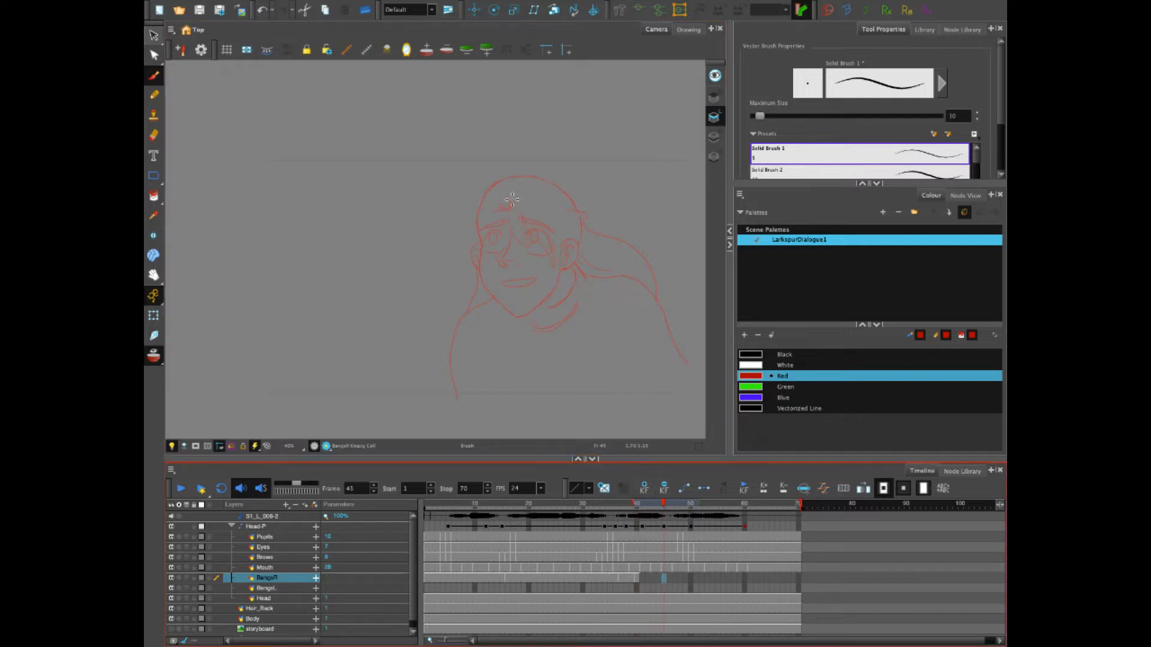
left_click_drag(511, 198, 528, 245)
left_click_drag(524, 207, 553, 267)
left_click_drag(563, 240, 552, 267)
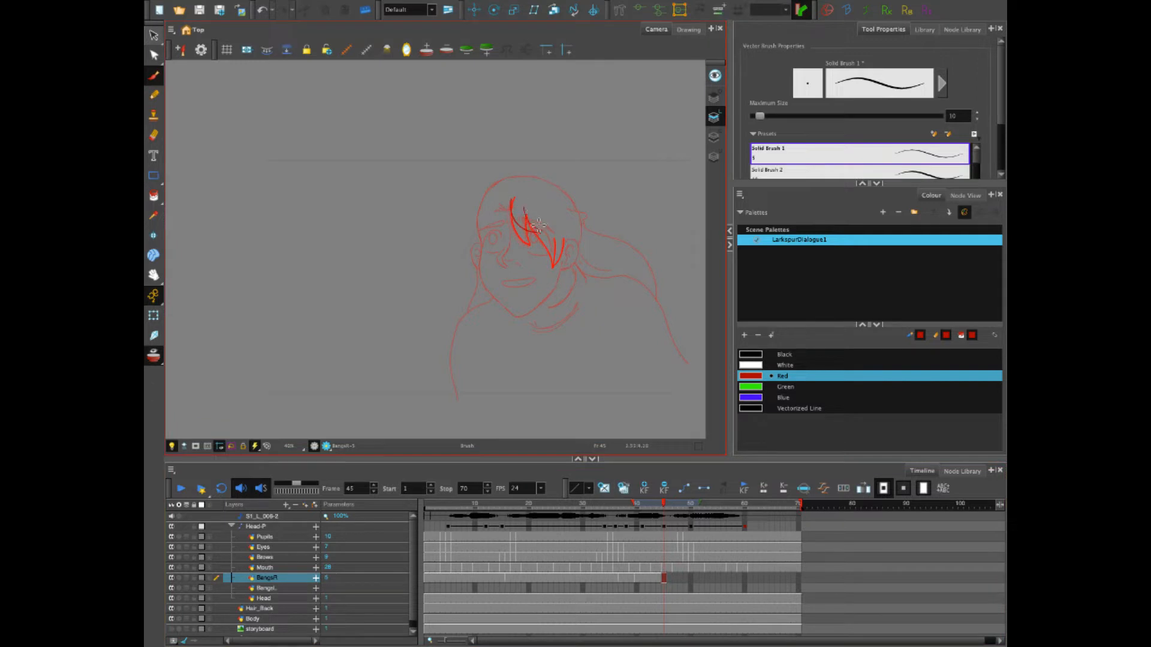
key("ctrl+z")
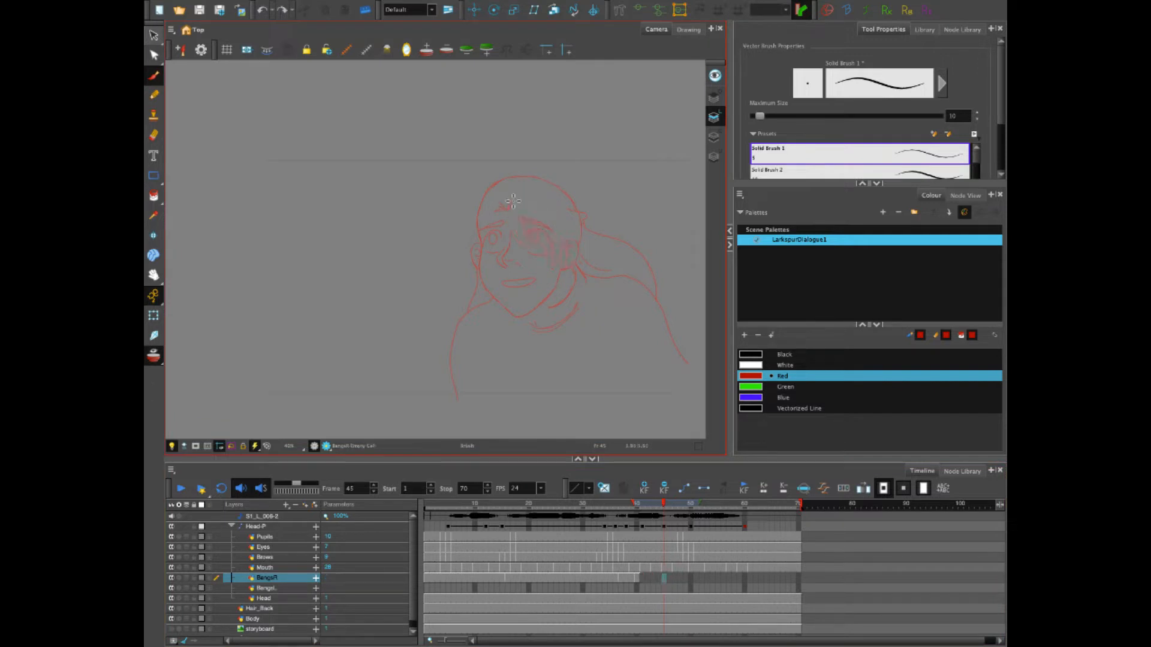
mouse_move(512, 203)
left_mouse_down()
mouse_move(529, 245)
mouse_move(563, 252)
mouse_move(567, 242)
mouse_move(566, 257)
left_mouse_up()
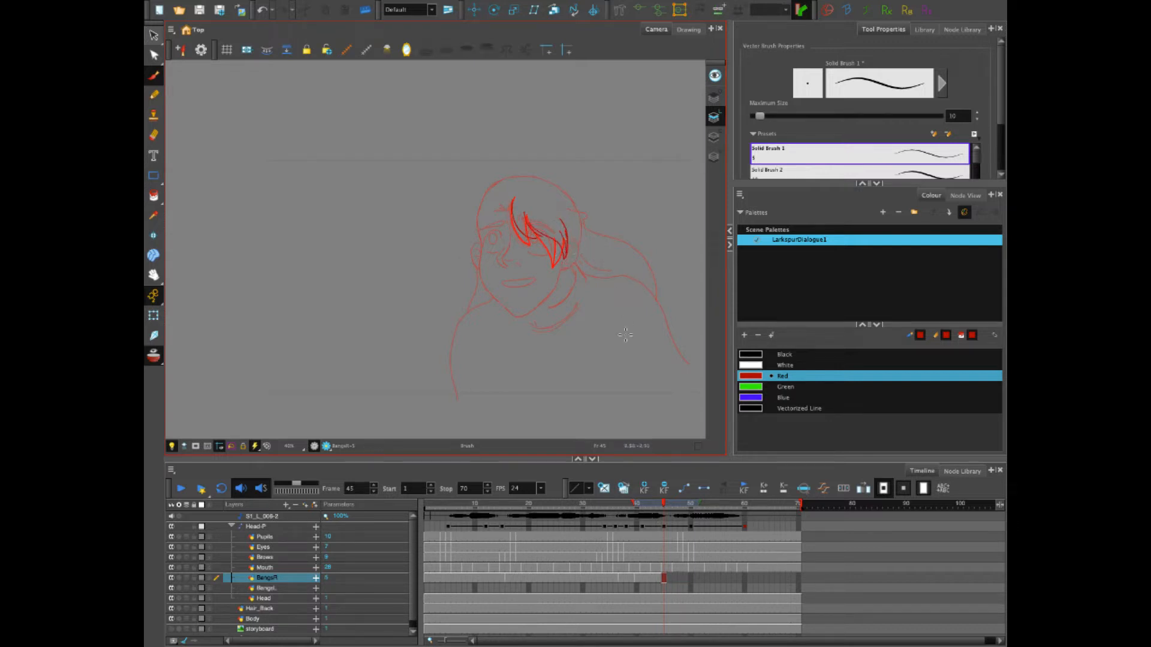
Draw the bangs following the head's movement on frame 48 of the BangsR layer
key("period")
key("period")
key("period")
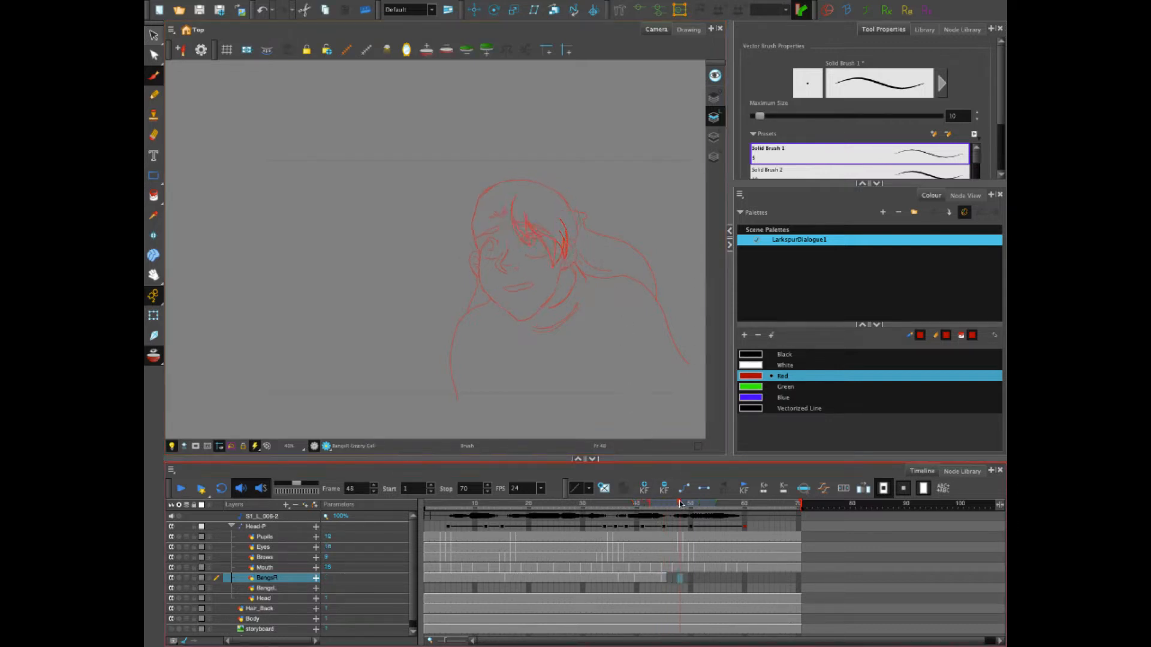
mouse_move(509, 202)
left_mouse_down()
mouse_move(518, 228)
mouse_move(535, 228)
mouse_move(522, 214)
mouse_move(569, 249)
mouse_move(559, 226)
mouse_move(570, 257)
left_mouse_up()
Draw the bangs on frame 51 of the BangsR layer, undoing and redrawing the strokes that miss the pose
left_click(670, 509)
key("period")
key("period")
key("period")
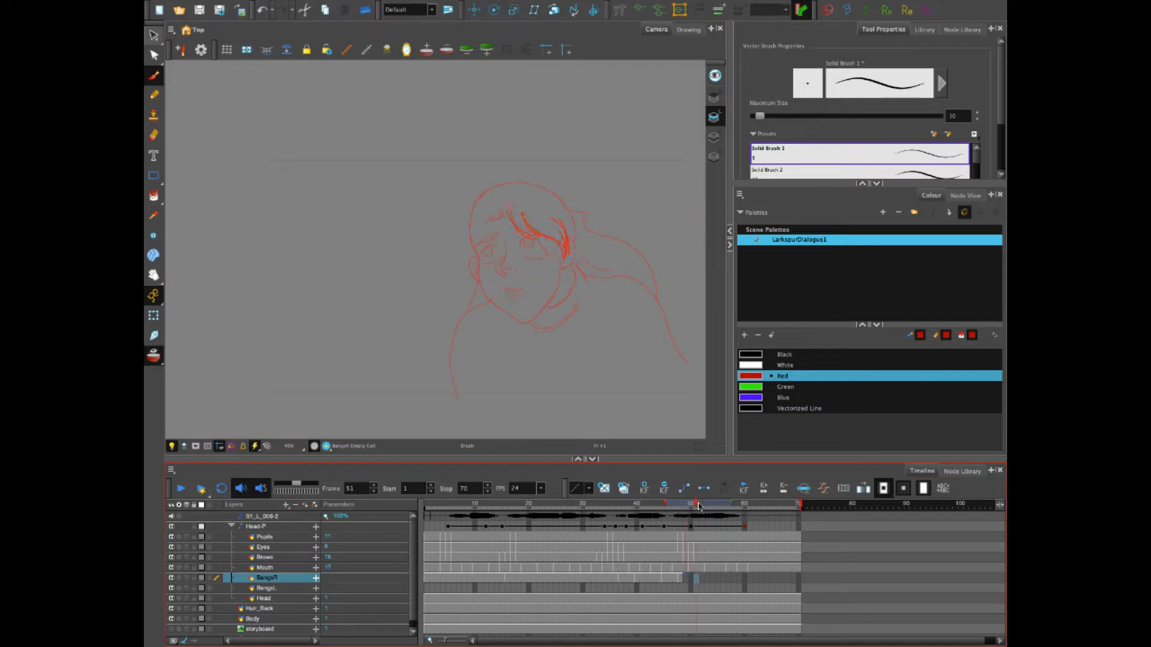
mouse_move(502, 207)
left_mouse_down()
mouse_move(510, 248)
mouse_move(513, 229)
mouse_move(527, 241)
mouse_move(515, 228)
mouse_move(558, 252)
mouse_move(541, 229)
mouse_move(562, 253)
left_mouse_up()
key("ctrl+z")
key("ctrl+z")
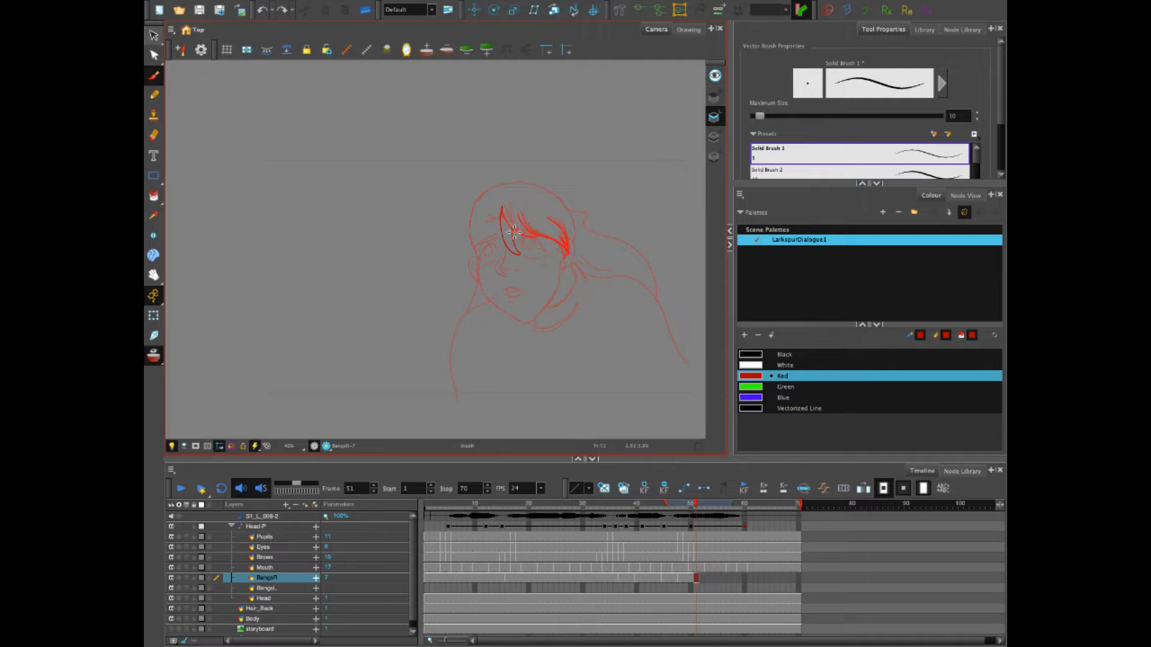
left_click_drag(509, 217, 566, 257)
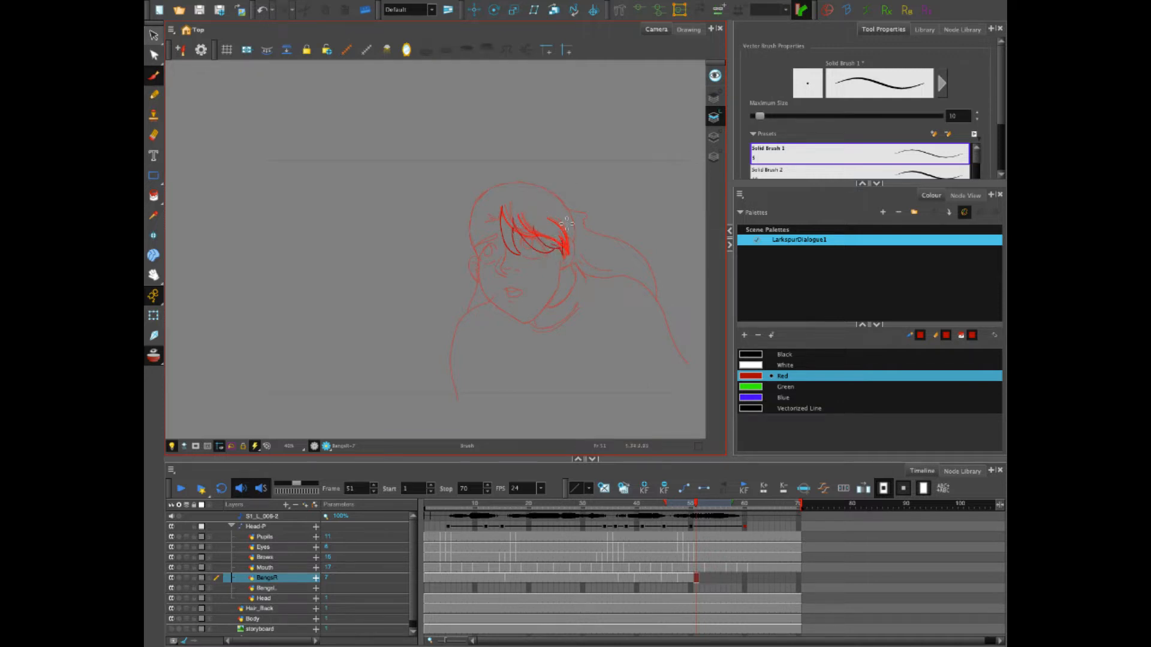
Draw the bangs across the forehead on frame 53 of the BangsR layer
left_click(702, 507)
left_click(708, 506)
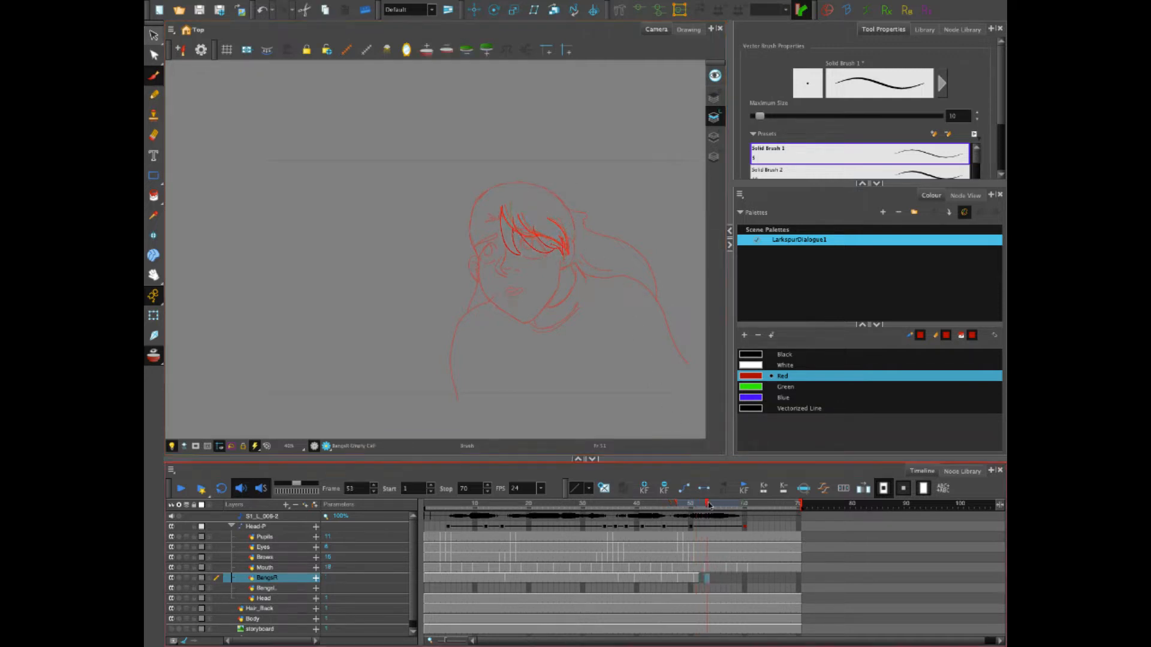
mouse_move(502, 208)
left_mouse_down()
mouse_move(514, 255)
mouse_move(512, 235)
mouse_move(544, 243)
mouse_move(558, 228)
left_mouse_up()
Draw the bangs pose on frame 56 of the BangsR layer, undoing and redrawing the first strand strokes
left_click_drag(713, 508, 723, 507)
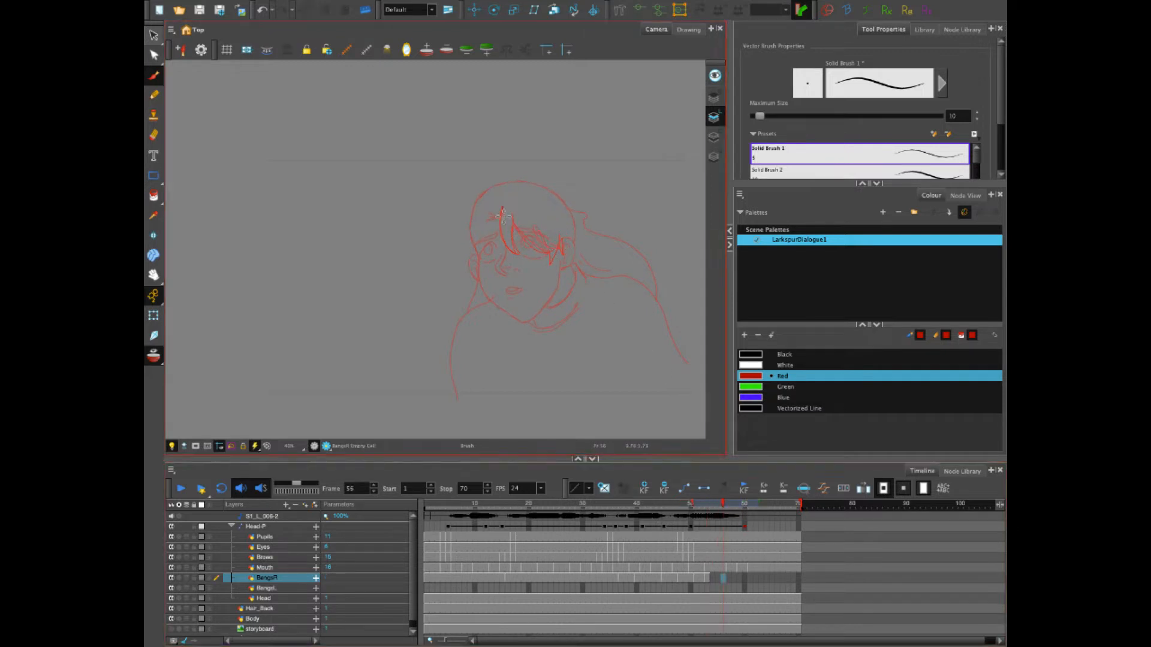
left_click_drag(508, 230, 521, 250)
mouse_move(503, 207)
left_mouse_down()
mouse_move(524, 245)
mouse_move(514, 216)
left_mouse_up()
key("ctrl+z")
key("ctrl+shift+z")
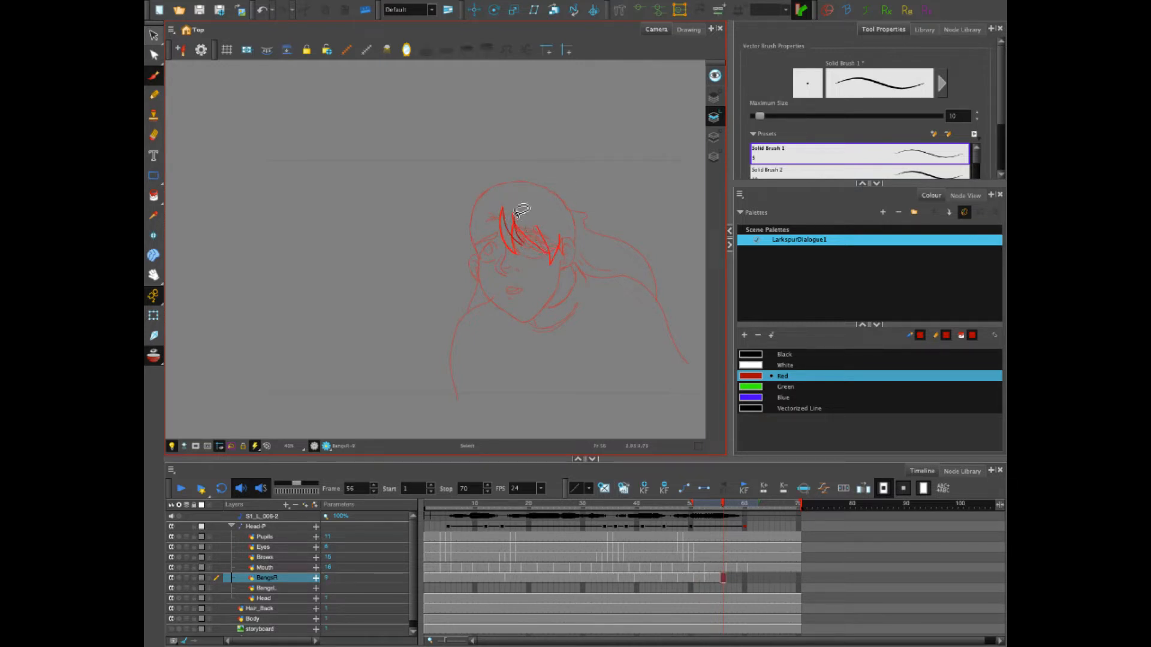
key("ctrl+z")
key("ctrl+shift+z")
key("ctrl+z")
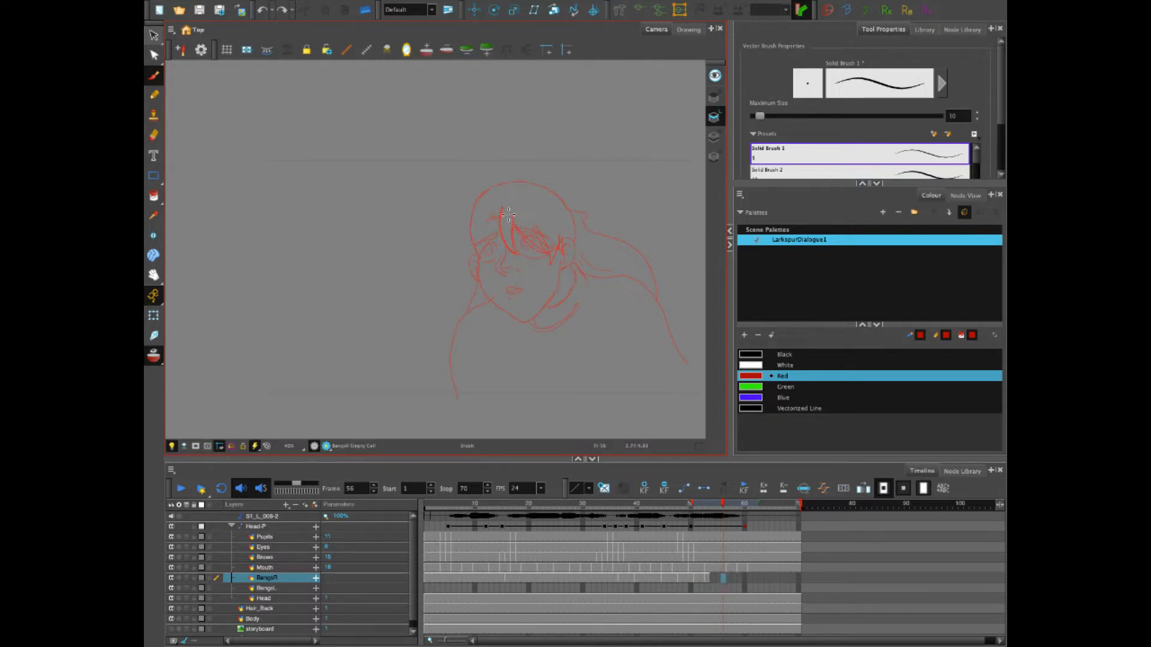
mouse_move(519, 245)
left_mouse_down()
mouse_move(547, 250)
mouse_move(552, 273)
left_mouse_up()
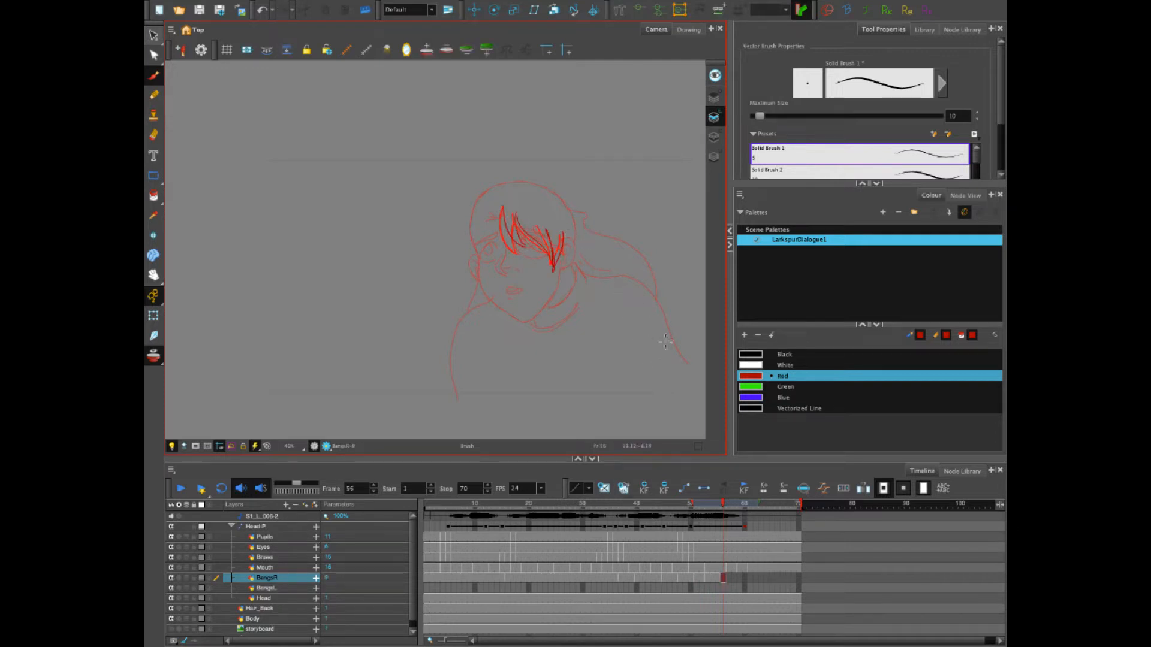
Extend the last bangs drawing's exposure on the BangsR layer to frame 70 and play the shot back from frame 1
left_click(797, 579)
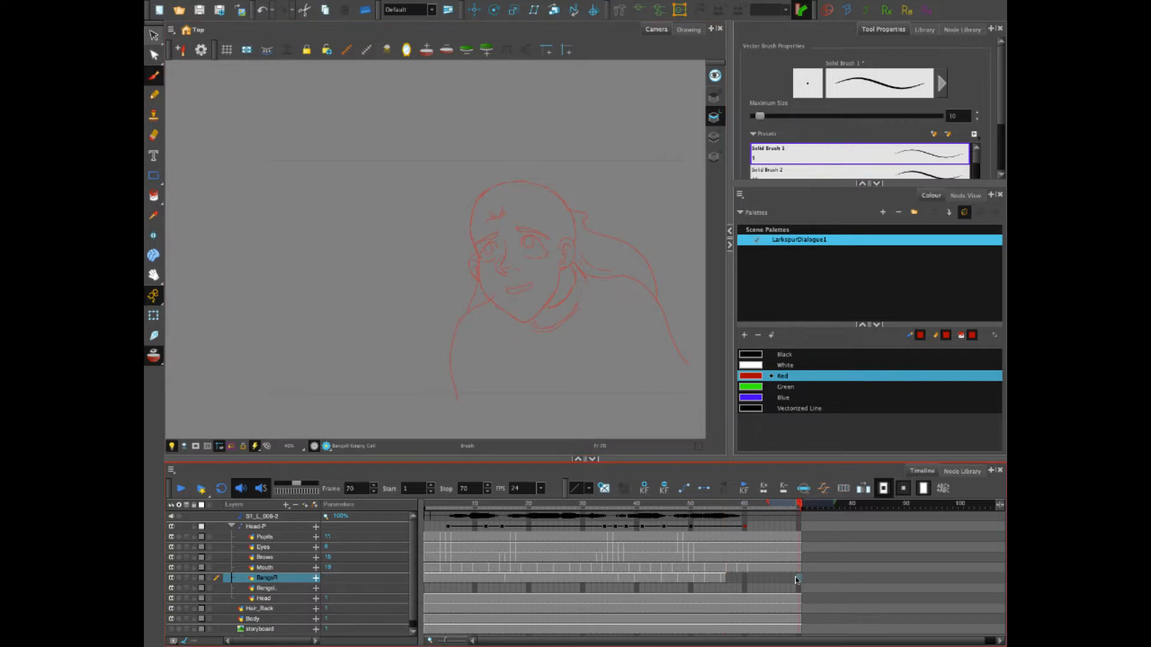
key("F5")
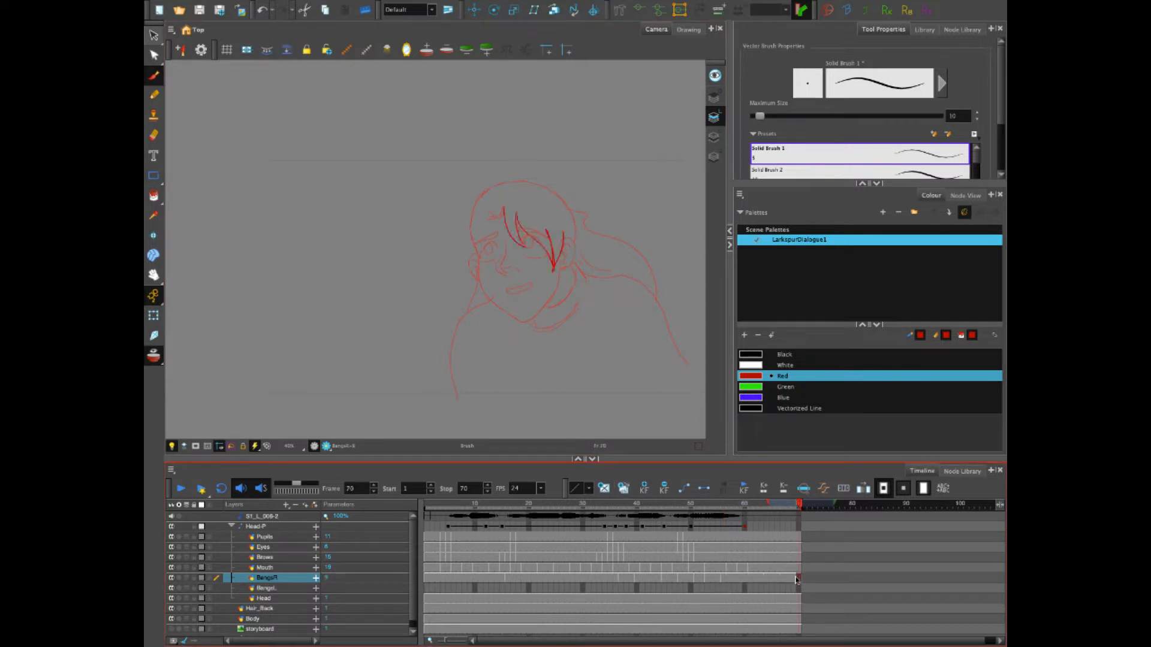
left_click(423, 506)
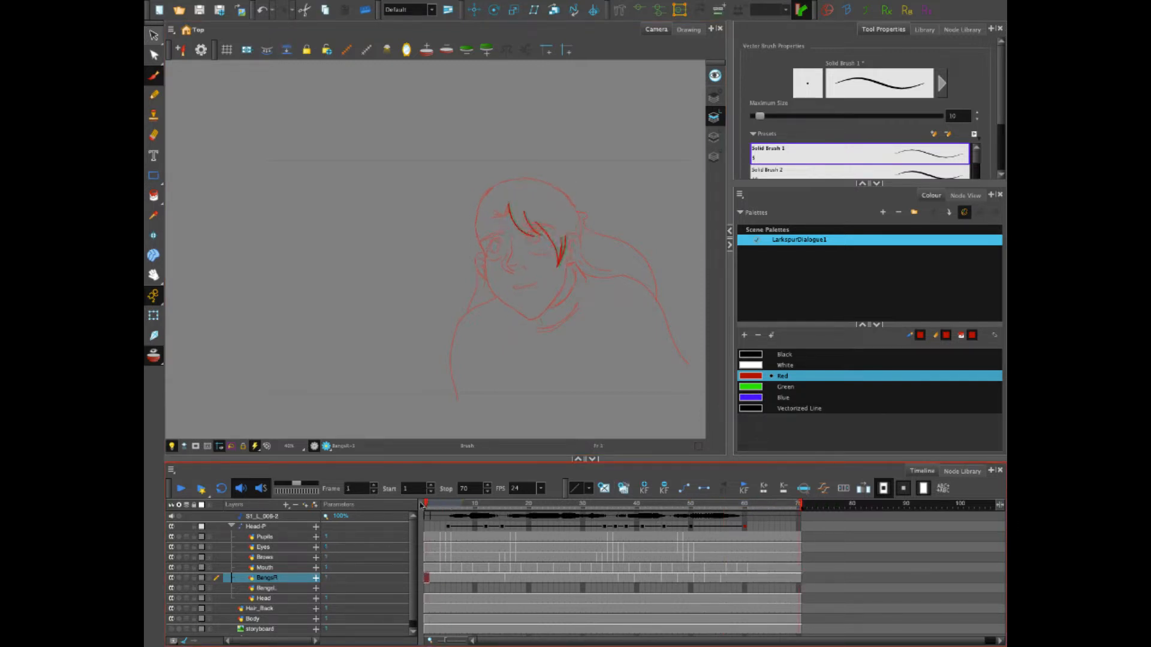
left_click(183, 488)
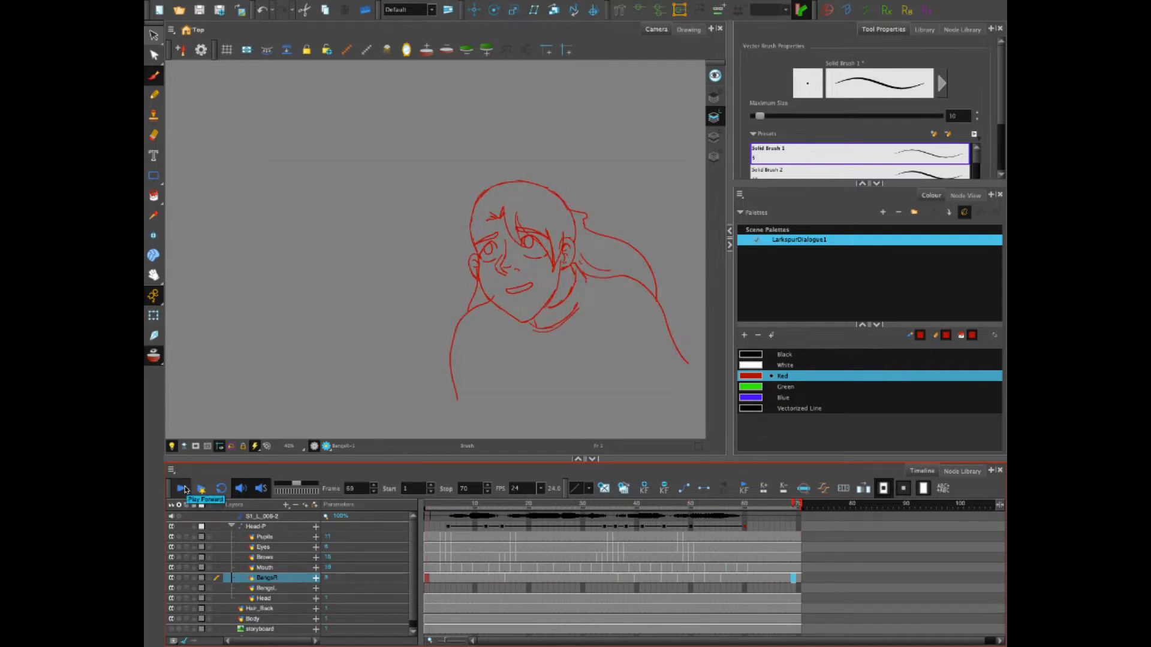
left_click(184, 489)
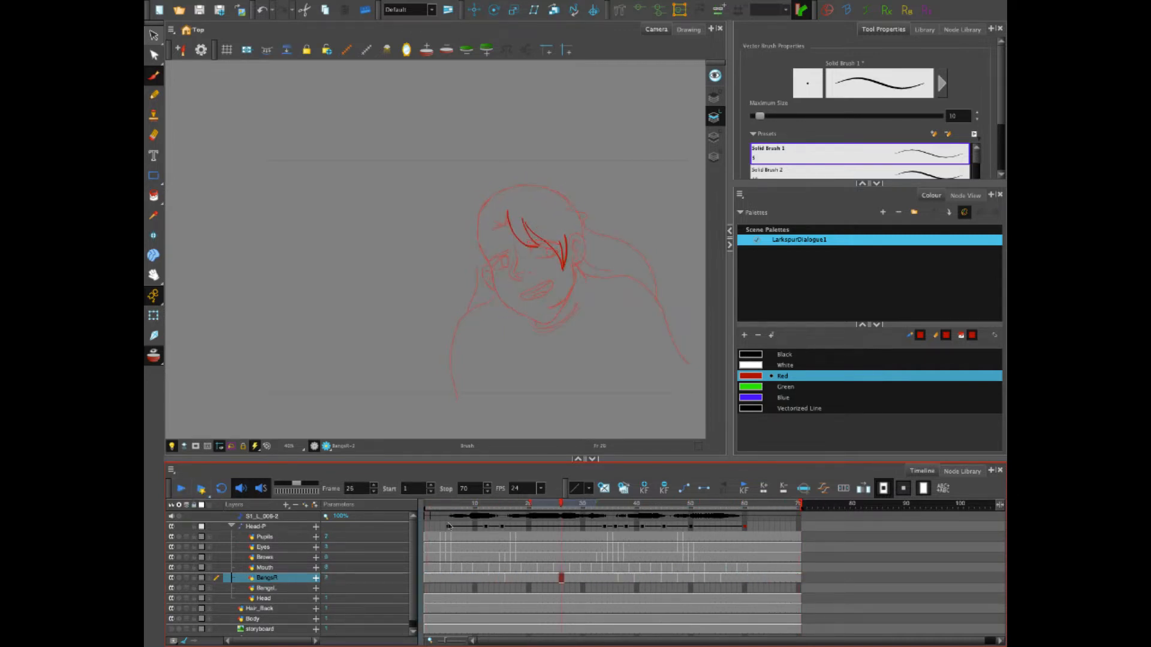
Clear the BangsR exposure from frame 11 through frame 15 to make room for in-between drawings
mouse_move(497, 507)
left_mouse_down()
mouse_move(482, 508)
mouse_move(513, 510)
mouse_move(444, 509)
mouse_move(481, 511)
left_mouse_up()
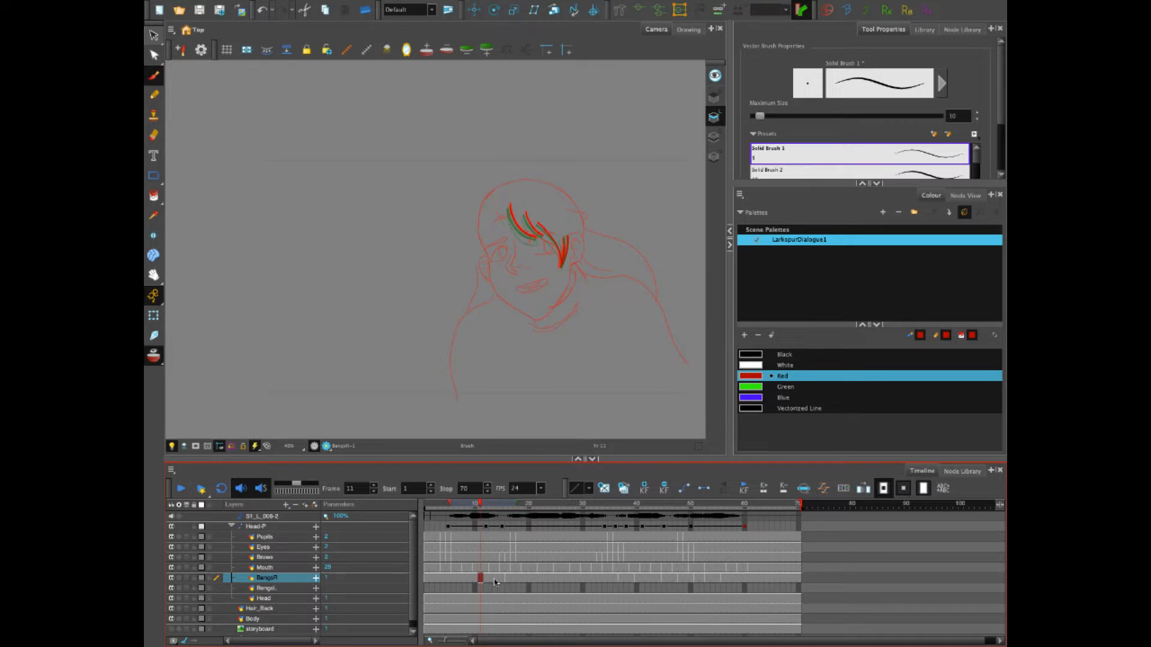
double_click(503, 580)
left_click_drag(498, 580, 483, 580)
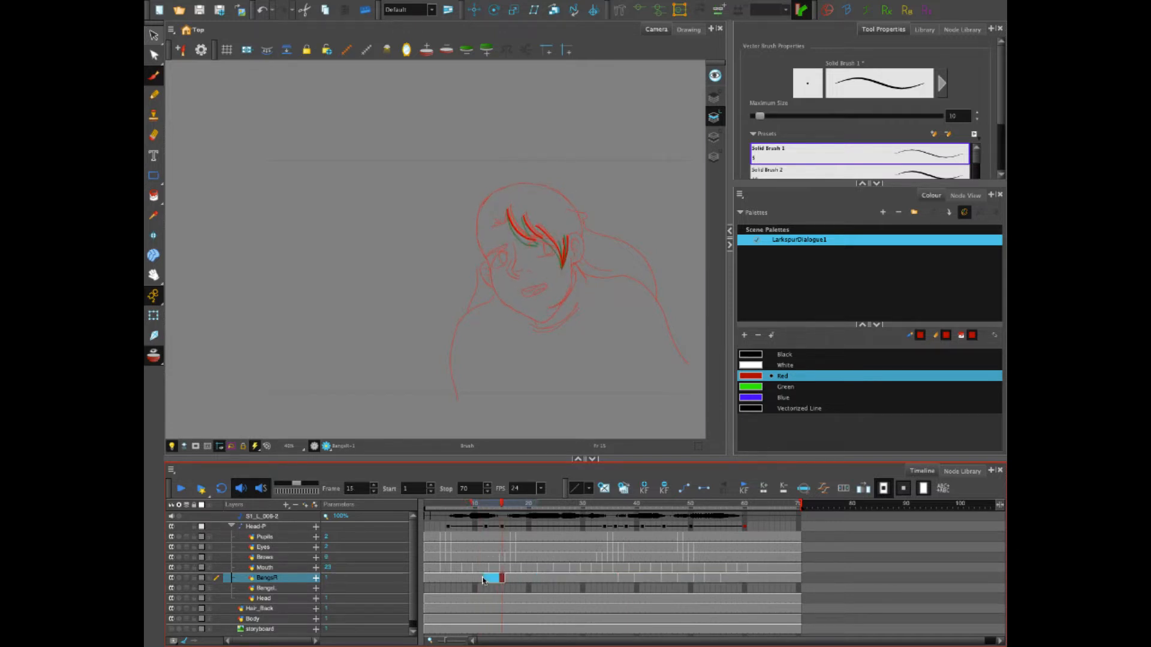
key("Delete")
left_click(478, 580)
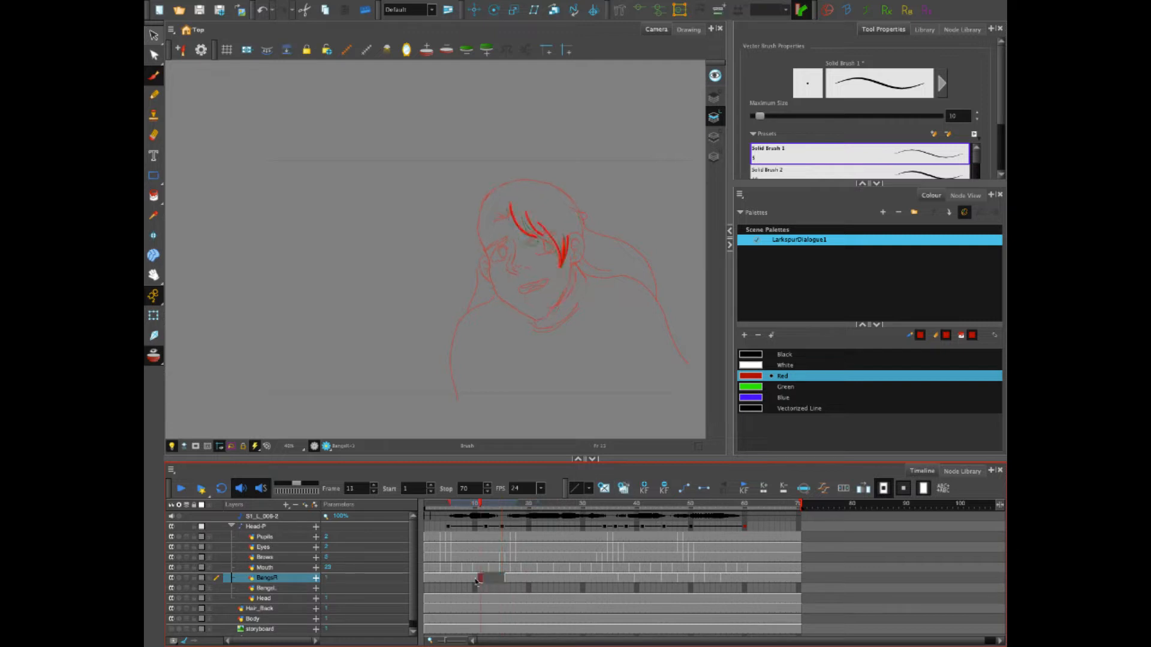
left_click(495, 581)
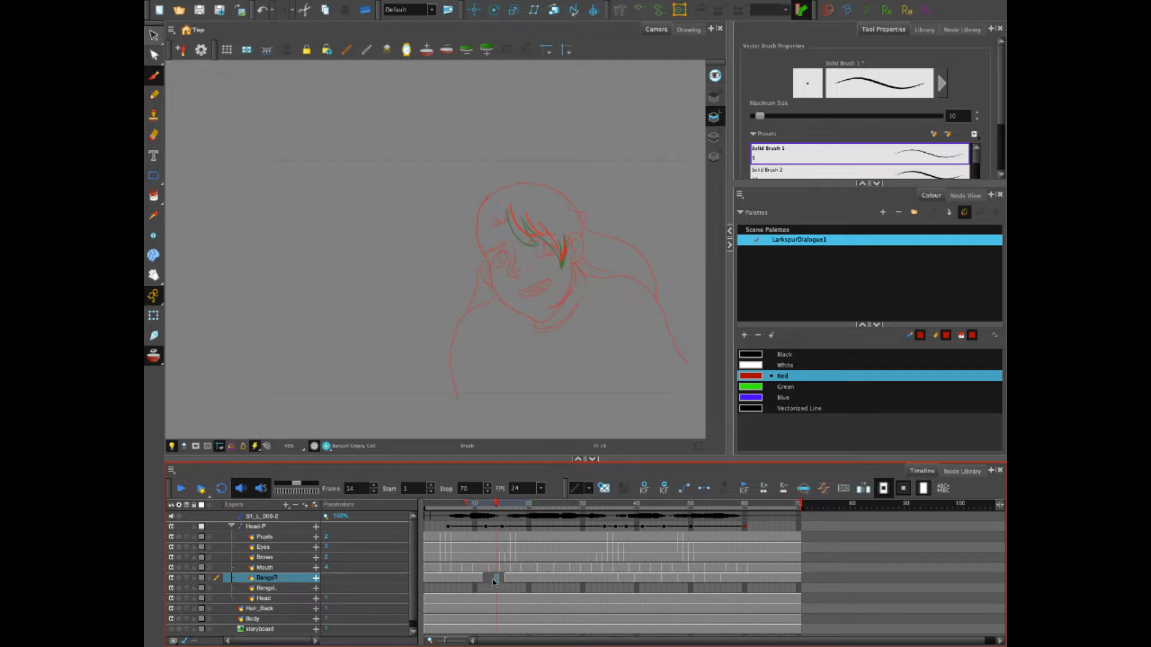
left_click(480, 580)
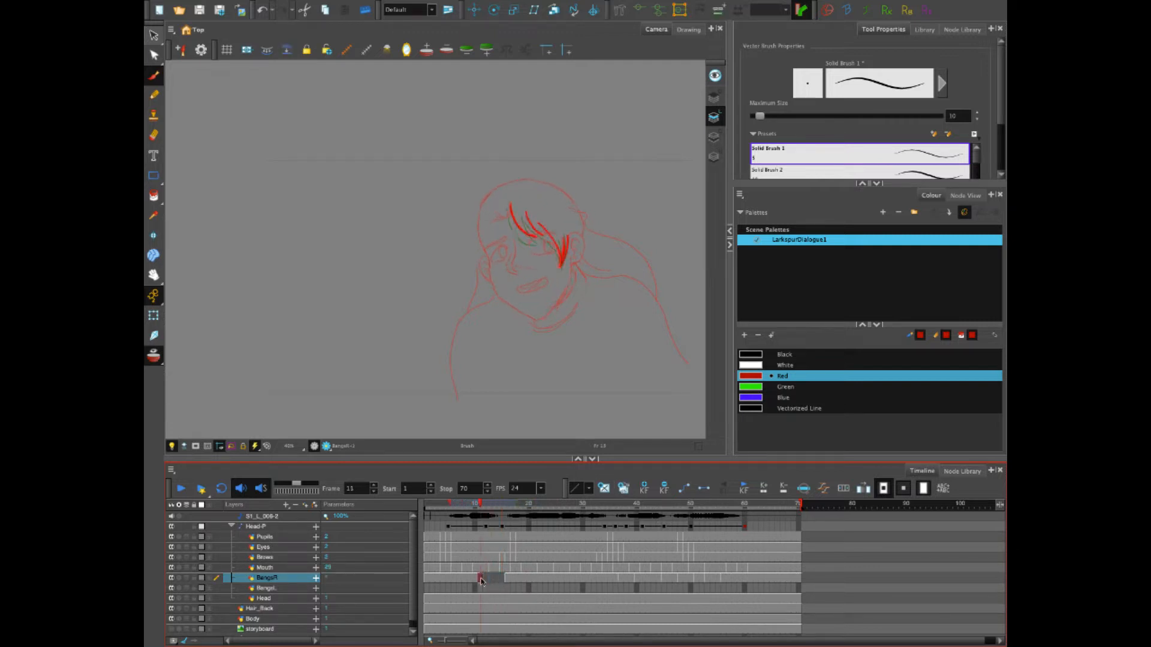
left_click(480, 580)
key("Delete")
Disable the Head-P peg and draw the in-between bangs strands on frame 11 of the BangsR layer using the onion skin
mouse_move(509, 209)
left_mouse_down()
mouse_move(521, 229)
mouse_move(545, 236)
left_mouse_up()
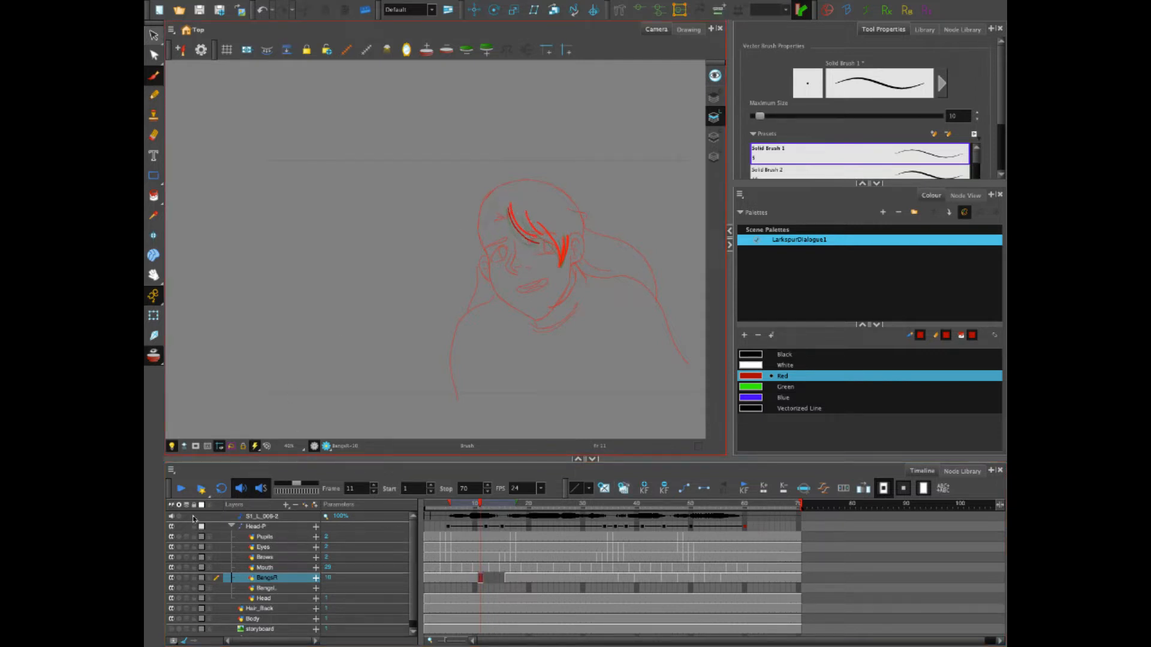
left_click(172, 527)
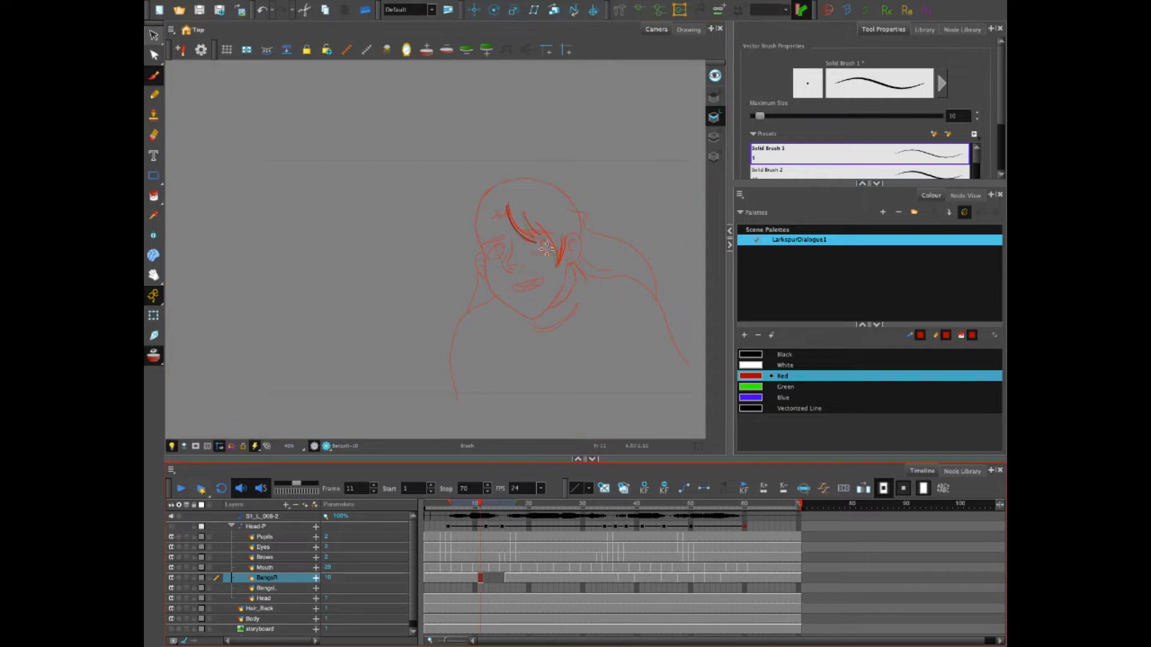
scroll(569, 235, "up", 2)
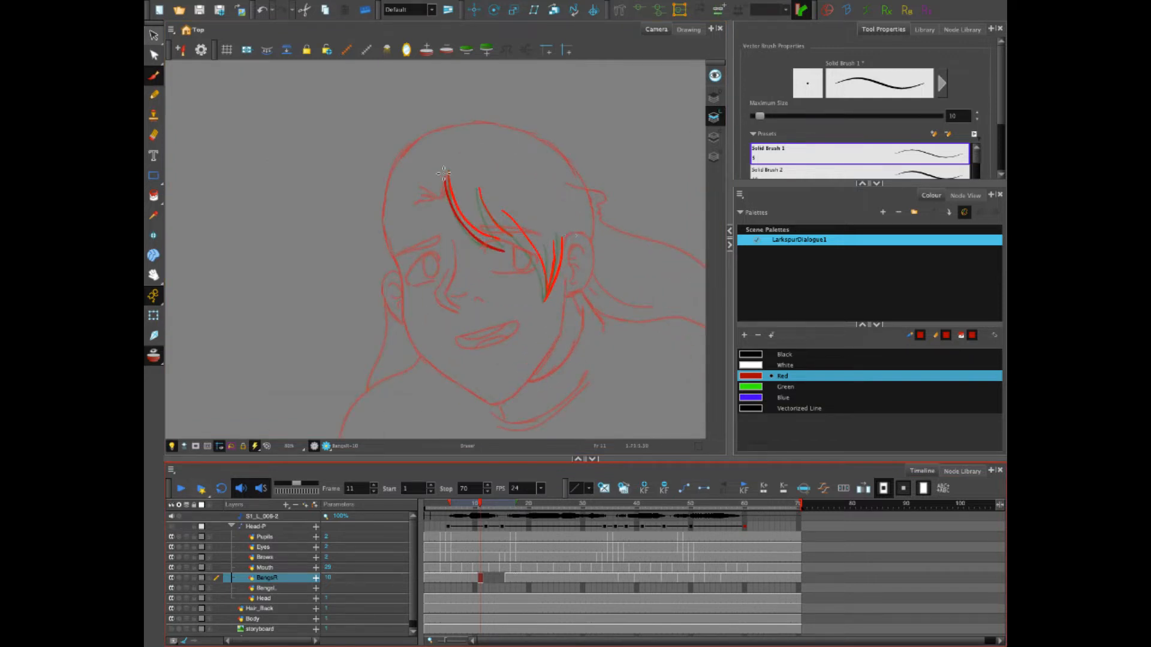
left_click_drag(444, 174, 515, 258)
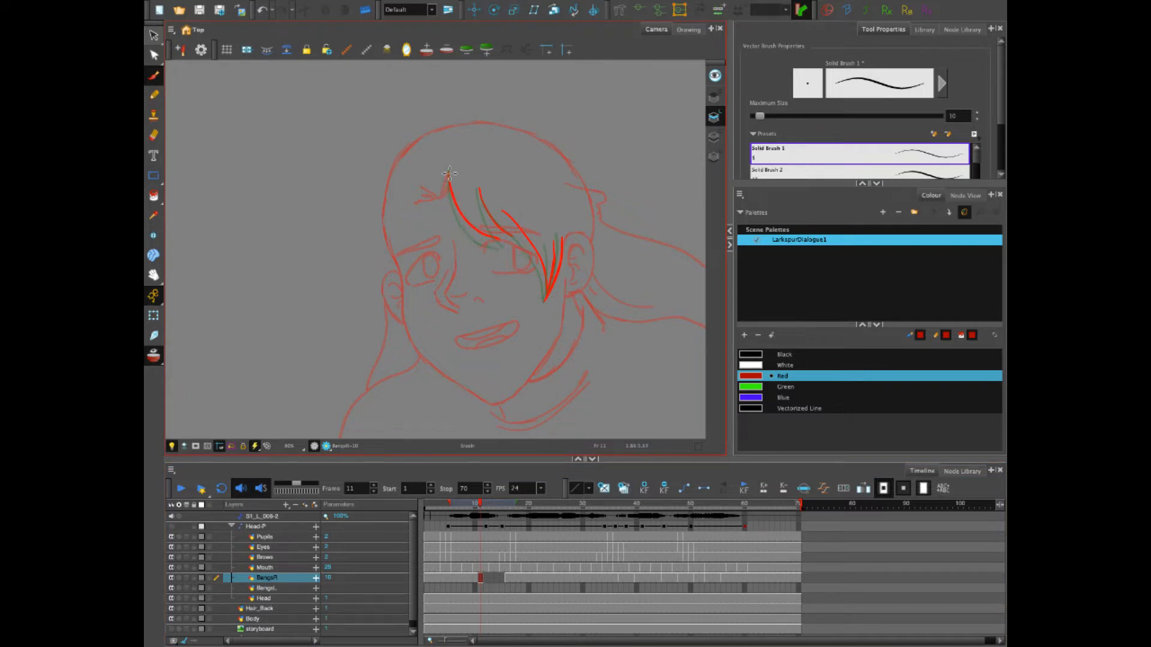
mouse_move(449, 189)
left_mouse_down()
mouse_move(466, 226)
mouse_move(502, 243)
left_mouse_up()
left_click_drag(478, 191, 504, 242)
left_click_drag(479, 198, 512, 238)
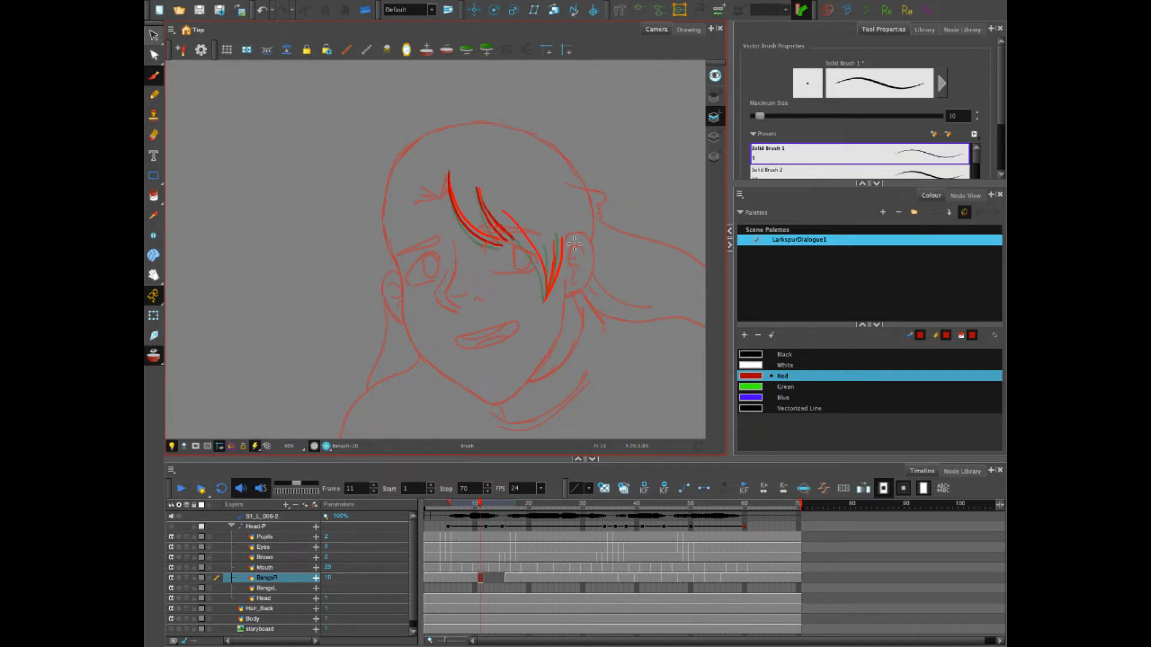
mouse_move(478, 193)
left_mouse_down()
mouse_move(537, 261)
mouse_move(542, 301)
left_mouse_up()
left_click_drag(550, 244, 543, 303)
left_click_drag(558, 258, 544, 301)
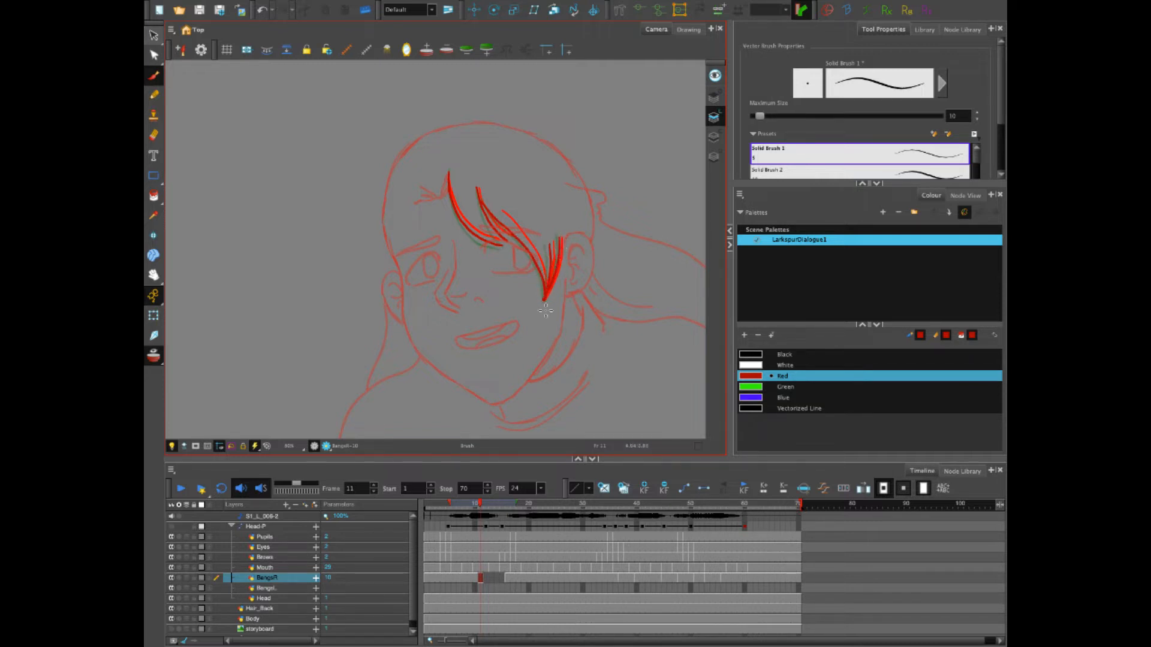
Draw the in-between bangs on frame 13 of the BangsR layer, tracing between the onion-skinned poses
left_click(493, 578)
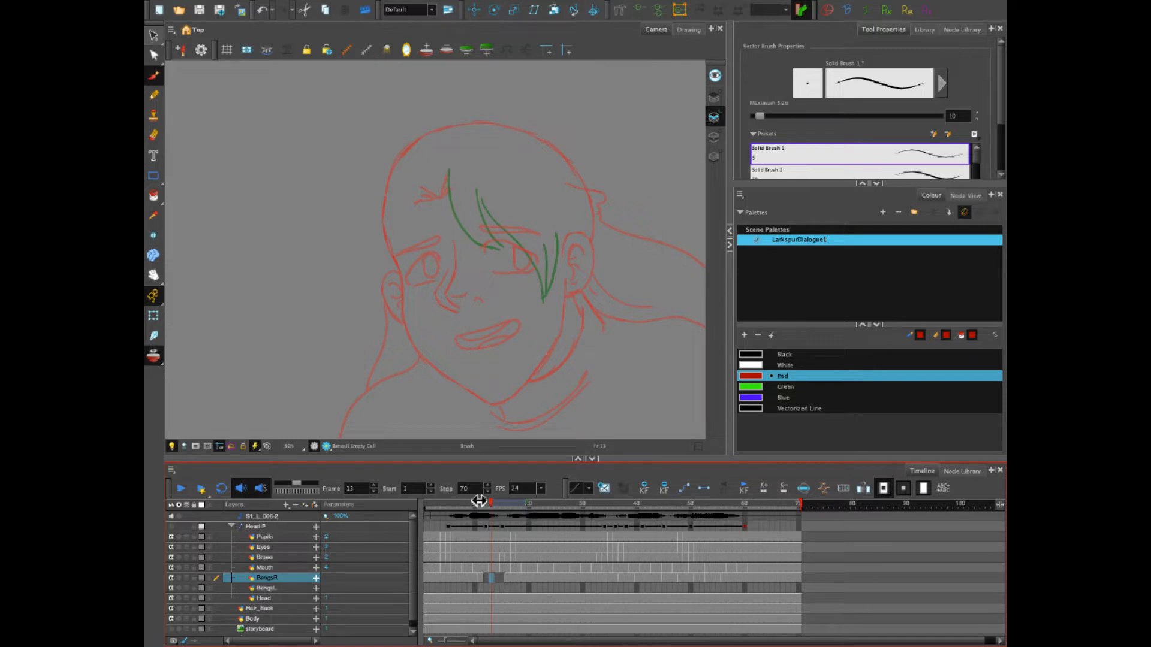
mouse_move(449, 174)
left_mouse_down()
mouse_move(465, 229)
mouse_move(503, 251)
left_mouse_up()
left_click_drag(477, 187, 500, 249)
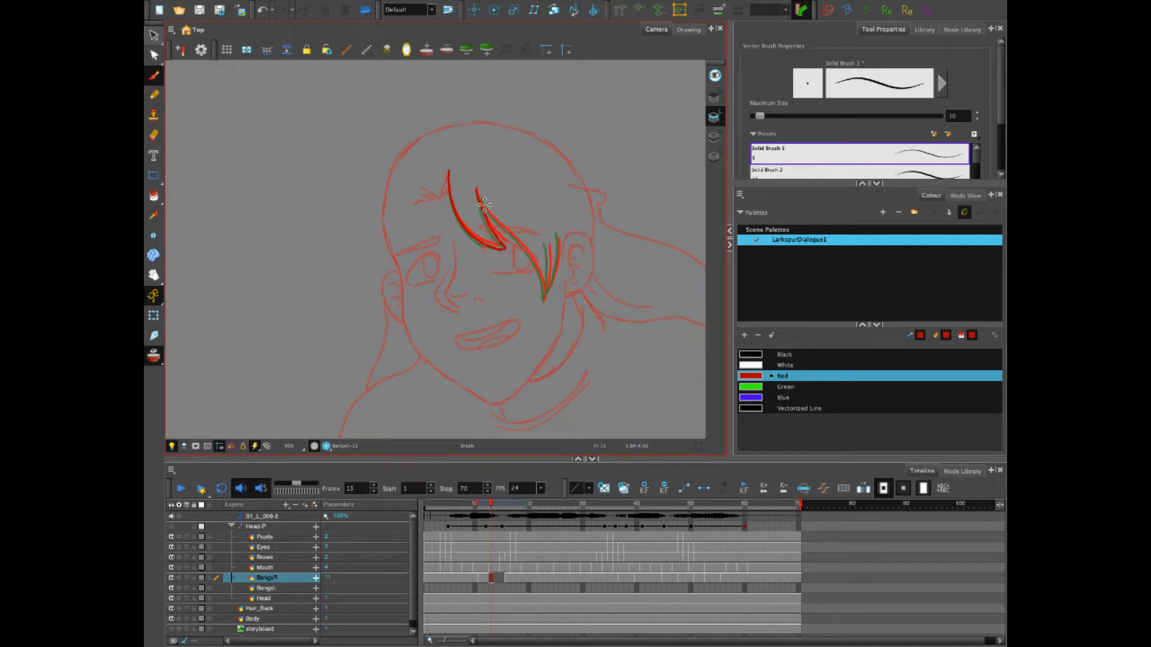
mouse_move(479, 199)
left_mouse_down()
mouse_move(531, 256)
mouse_move(543, 300)
mouse_move(555, 268)
mouse_move(548, 249)
mouse_move(543, 299)
left_mouse_up()
key("ctrl+z")
Draw the in-between bangs strands on frame 15 of the BangsR layer, closely following the next onion-skinned pose
left_click(503, 579)
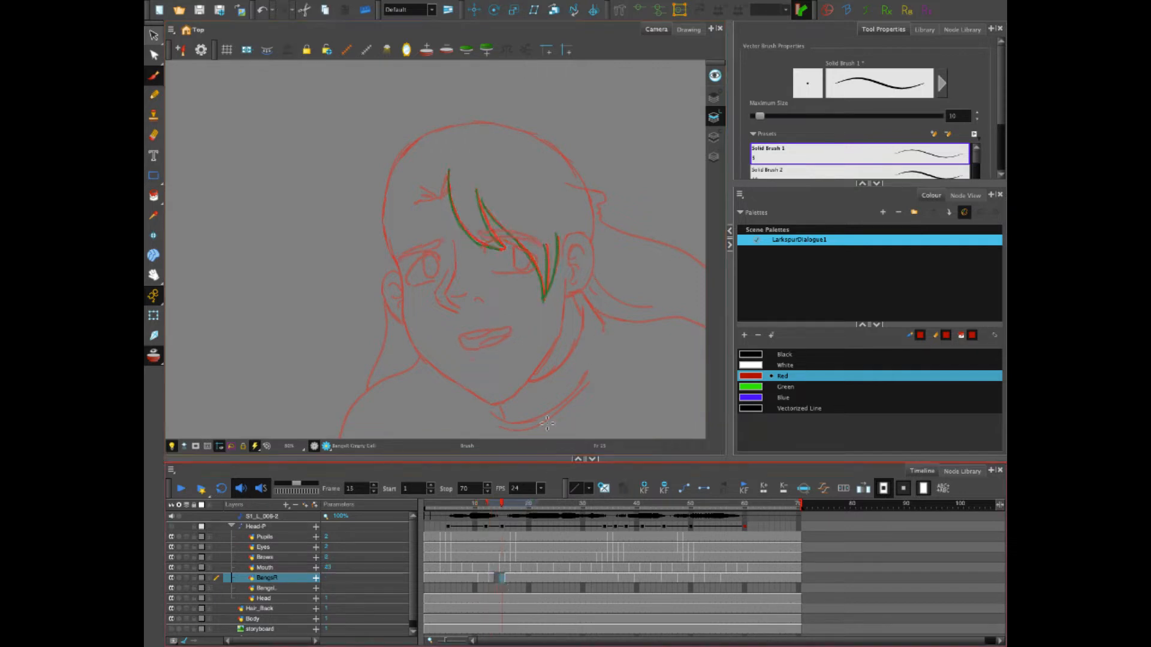
mouse_move(448, 175)
left_mouse_down()
mouse_move(460, 225)
mouse_move(501, 249)
left_mouse_up()
left_click_drag(476, 191, 505, 248)
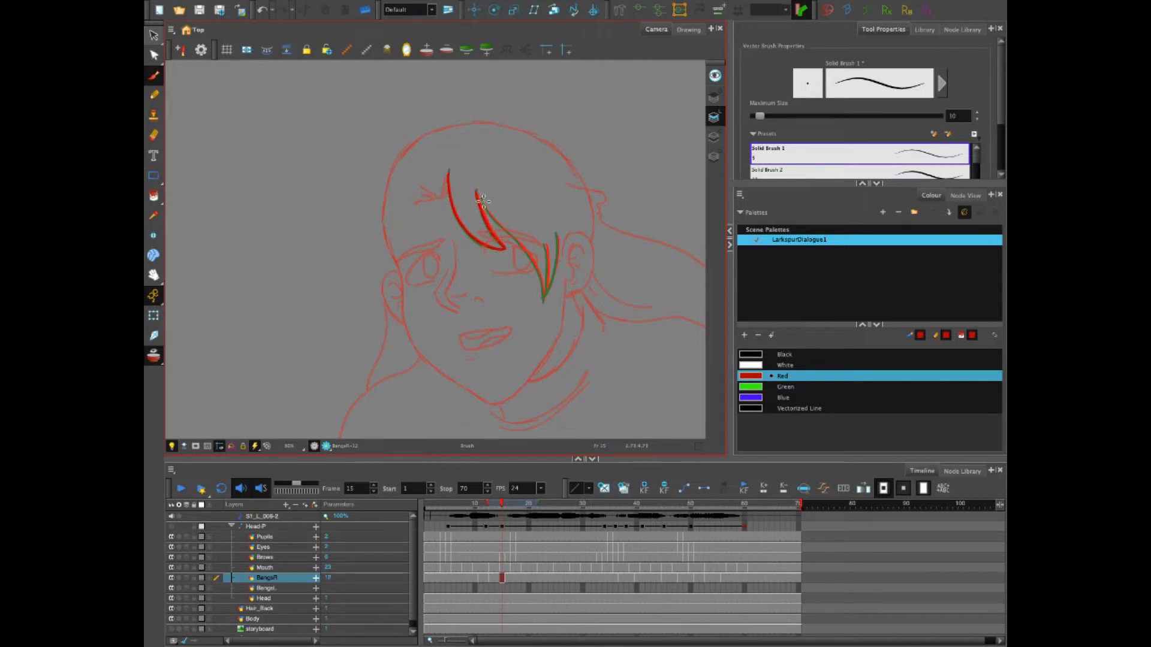
mouse_move(483, 200)
left_mouse_down()
mouse_move(531, 258)
mouse_move(544, 299)
mouse_move(557, 234)
left_mouse_up()
mouse_move(547, 287)
left_mouse_down()
mouse_move(544, 297)
mouse_move(549, 267)
left_mouse_up()
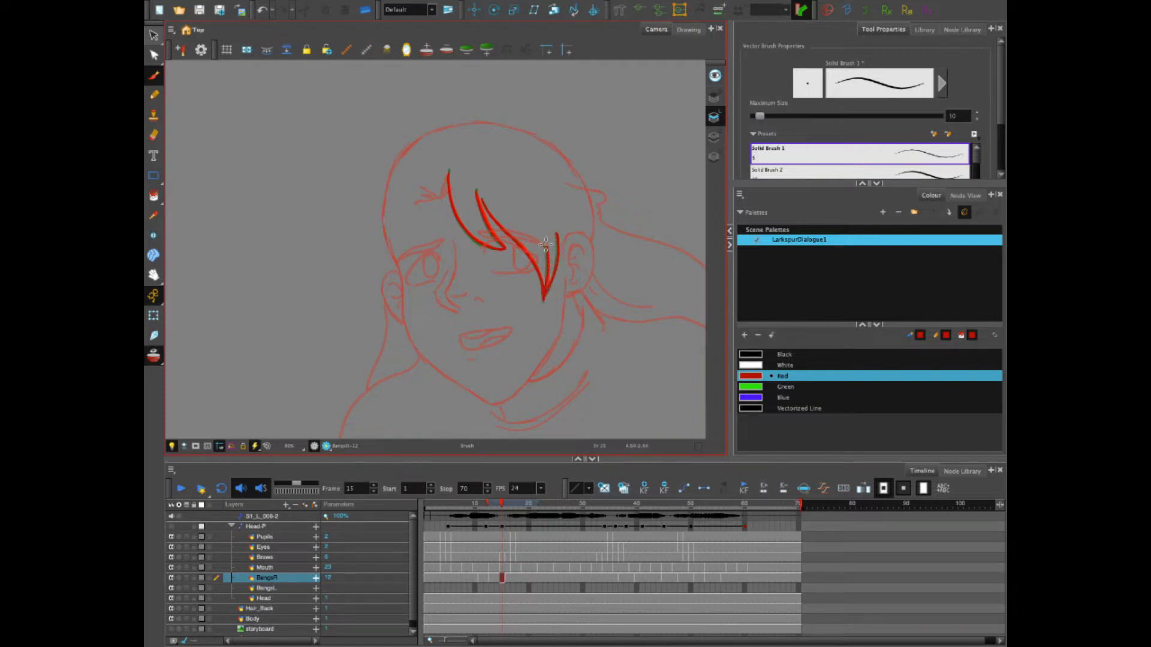
Re-enable the Head-P peg and play the shot back to check the new bangs in-betweens
left_click(512, 578)
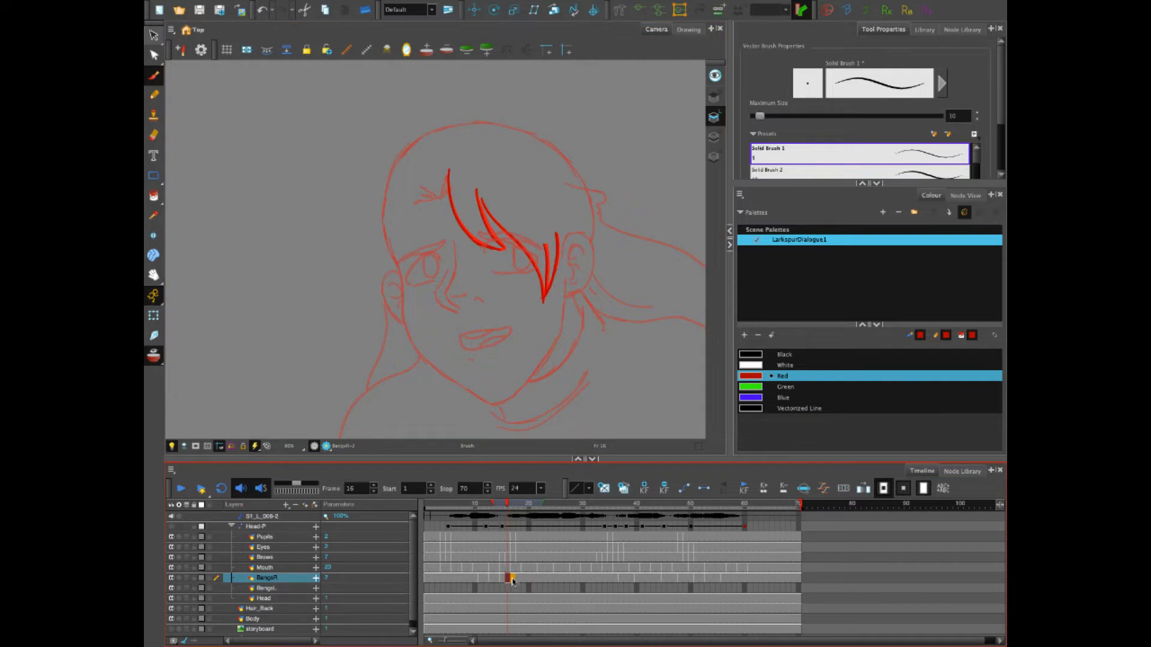
left_click_drag(478, 508, 453, 508)
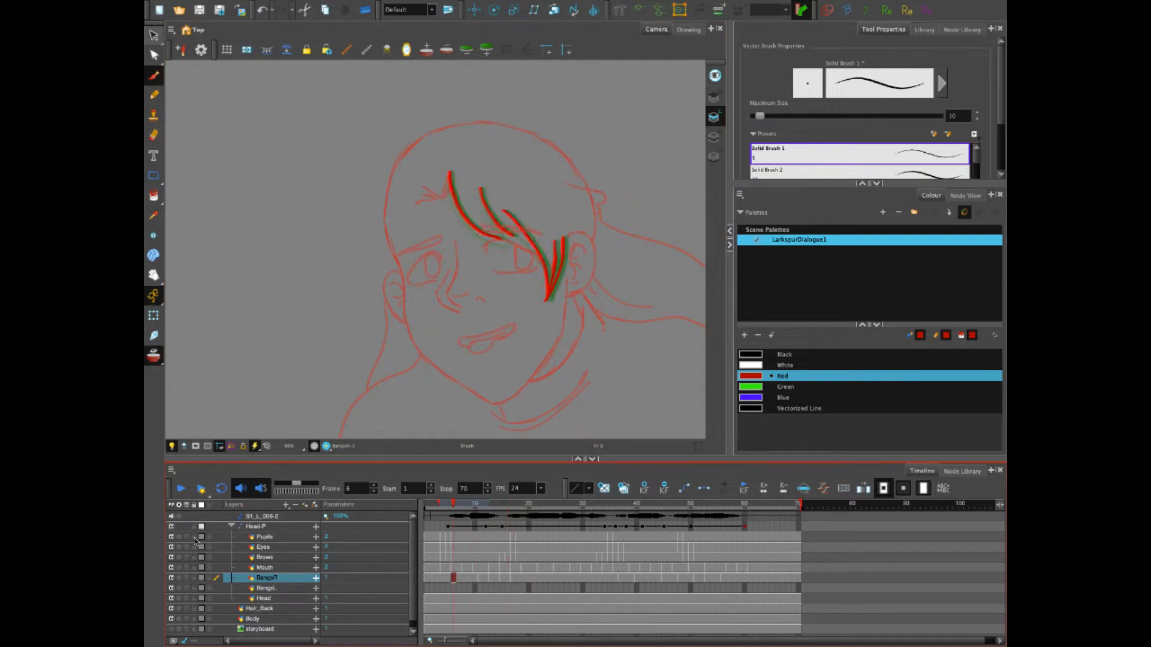
scroll(534, 305, "down", 3)
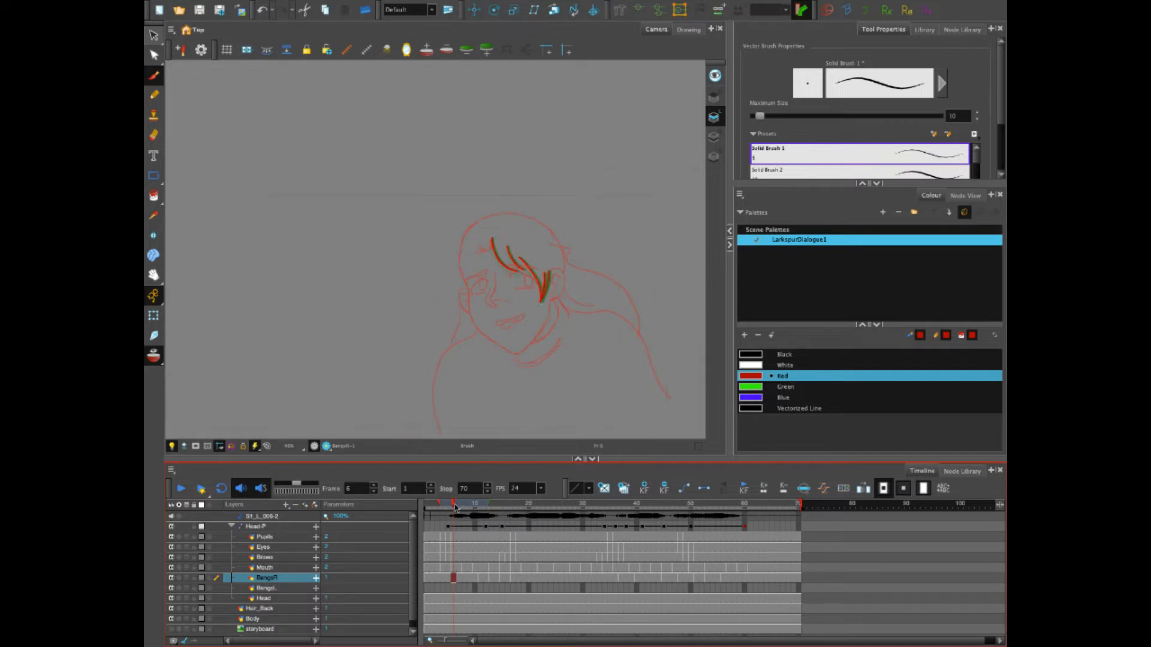
mouse_move(455, 508)
left_mouse_down()
mouse_move(531, 515)
mouse_move(443, 508)
left_mouse_up()
left_click(182, 489)
left_click(182, 489)
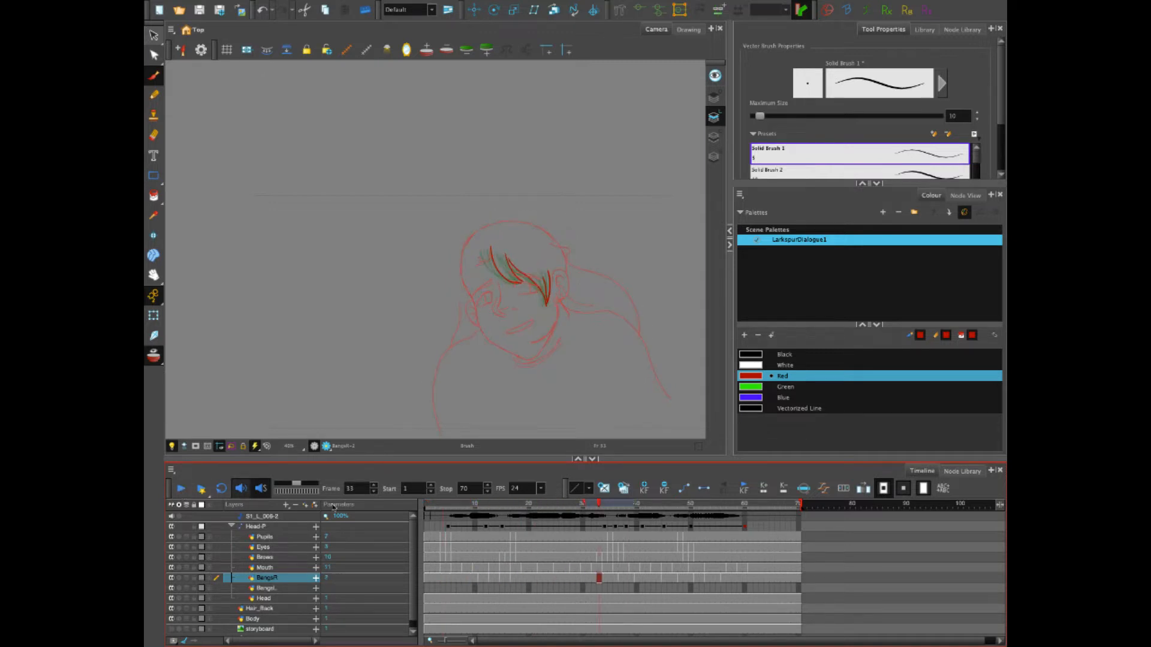
Clear the BangsR exposure at frame 36 after comparing the neighbouring poses, and disable the Head-P peg for drawing an in-between
mouse_move(488, 511)
left_mouse_down()
mouse_move(467, 510)
mouse_move(623, 515)
mouse_move(589, 517)
mouse_move(617, 518)
mouse_move(605, 527)
left_mouse_up()
key("comma")
left_click_drag(600, 508, 609, 509)
key("period")
key("comma")
key("period")
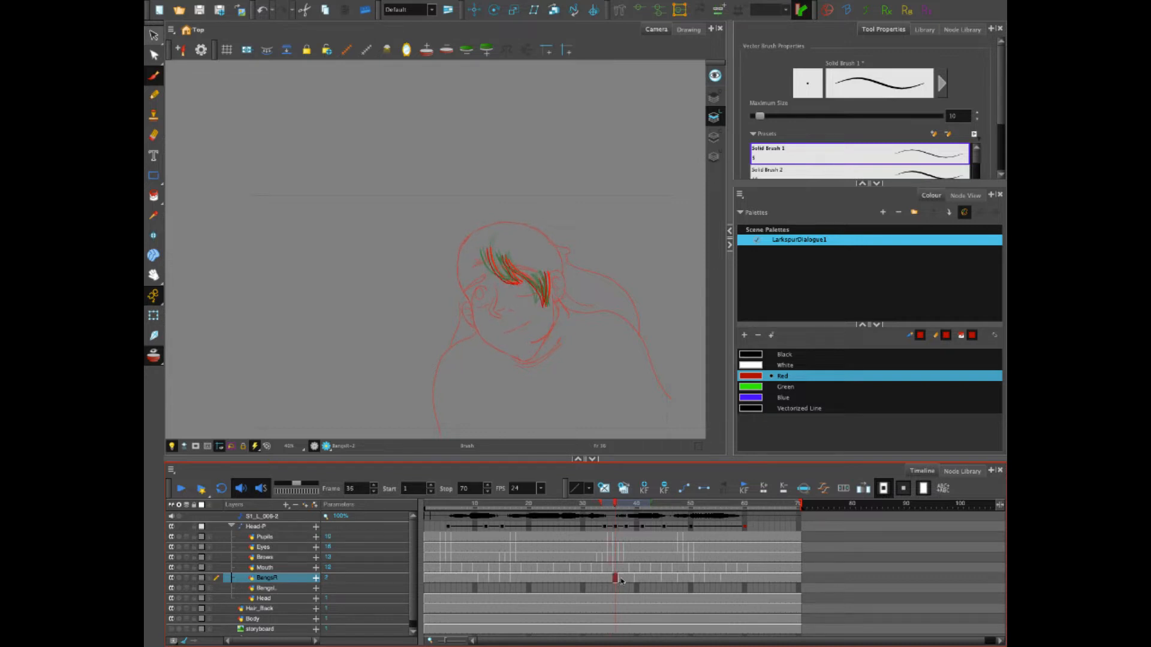
left_click(621, 578)
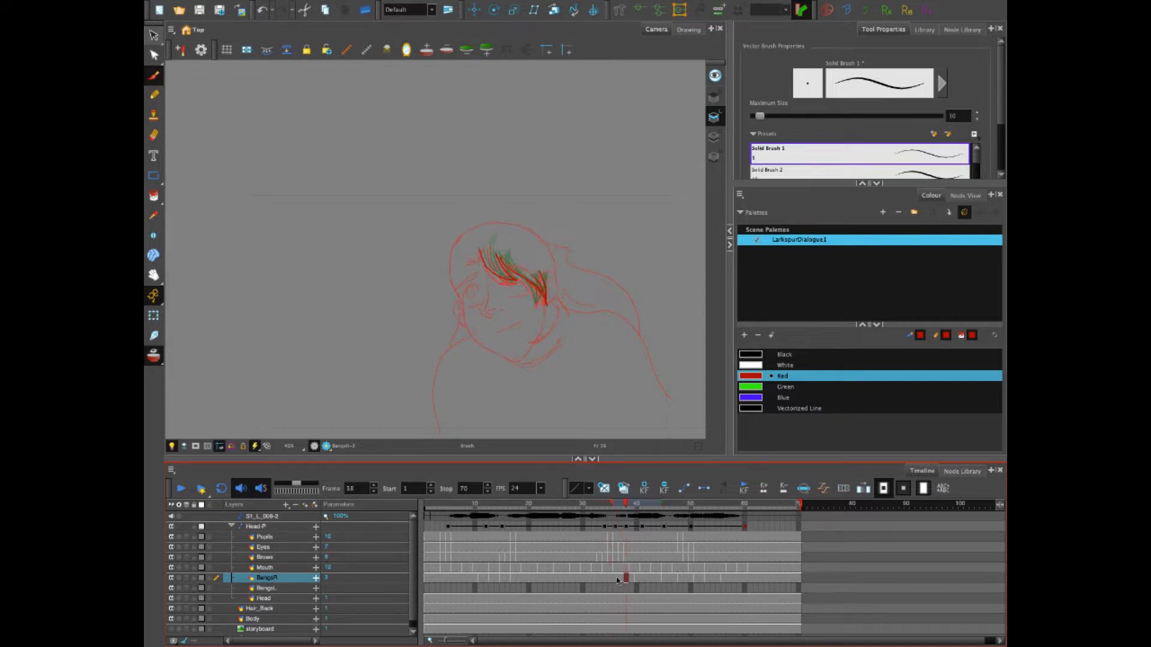
left_click(617, 579)
key("Delete")
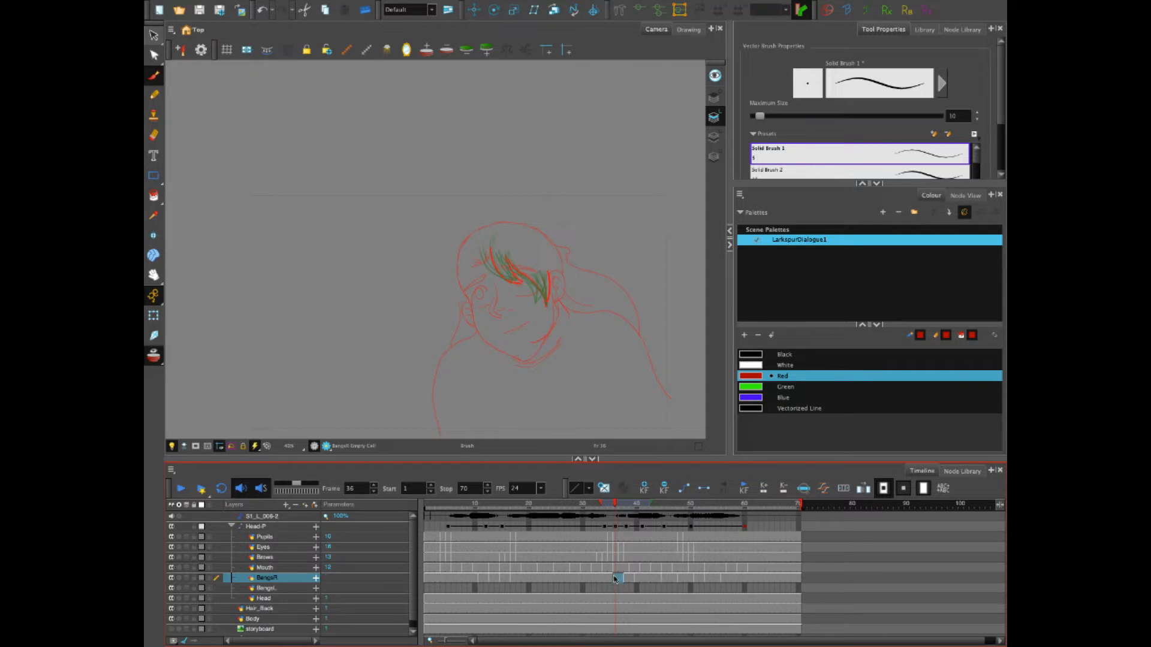
left_click(172, 528)
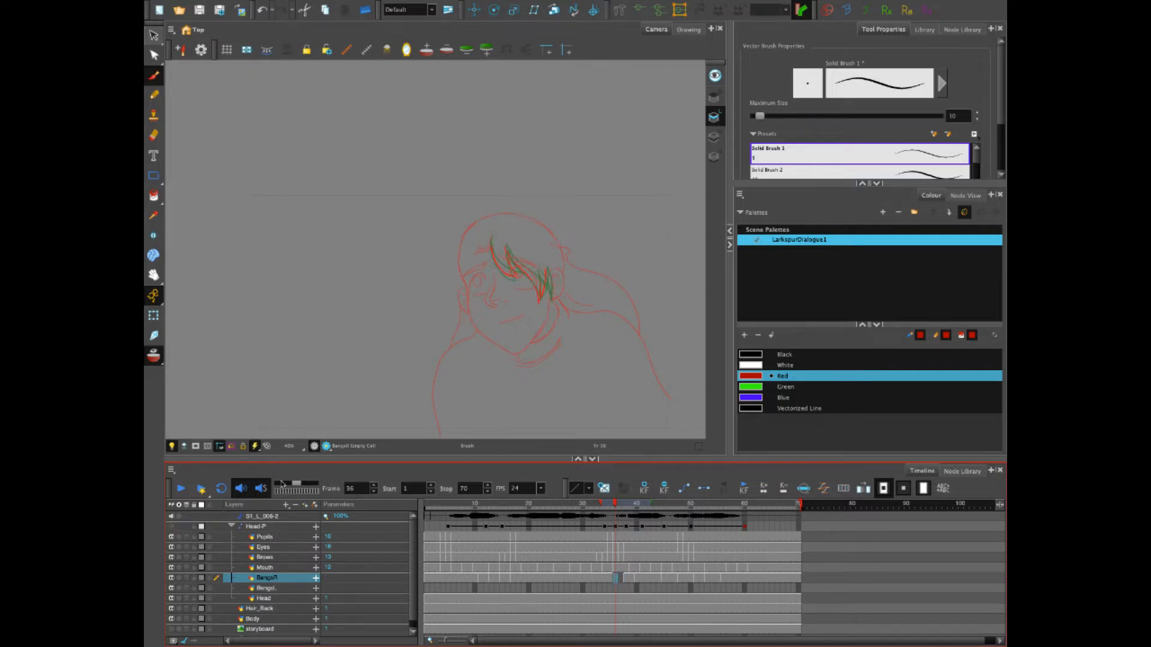
scroll(512, 309, "up", 3)
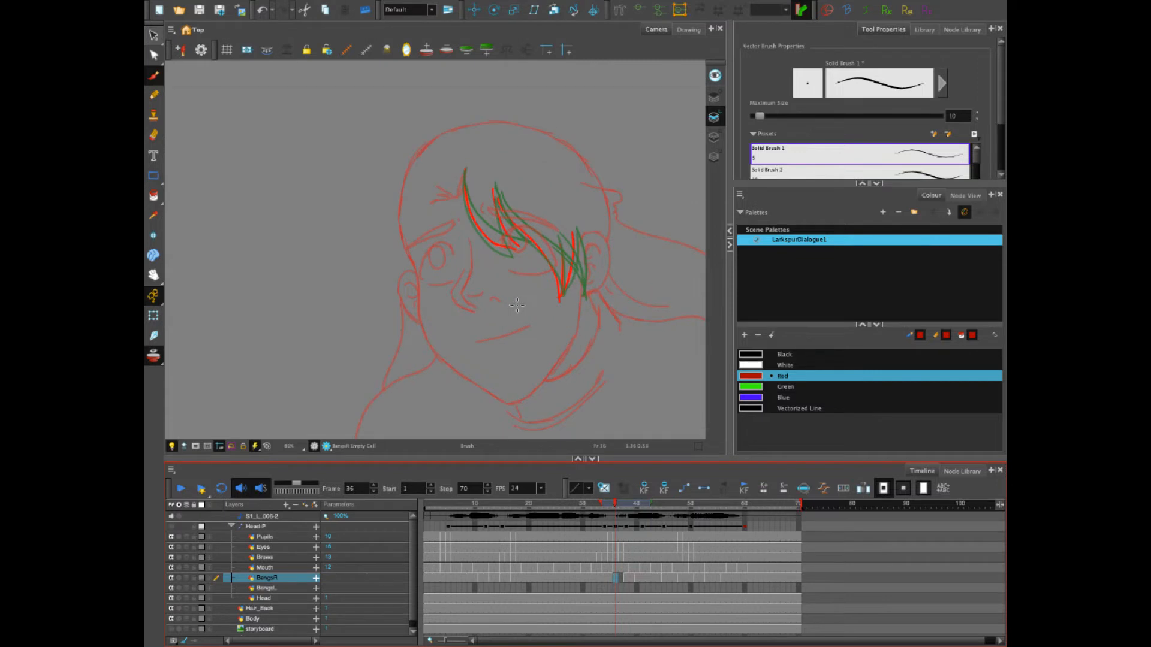
Draw the in-between bangs on frame 36 of the BangsR layer between the onion-skinned poses, and extend the drawing to frame 37
left_click_drag(650, 503, 629, 509)
mouse_move(464, 173)
left_mouse_down()
mouse_move(480, 216)
mouse_move(524, 245)
left_mouse_up()
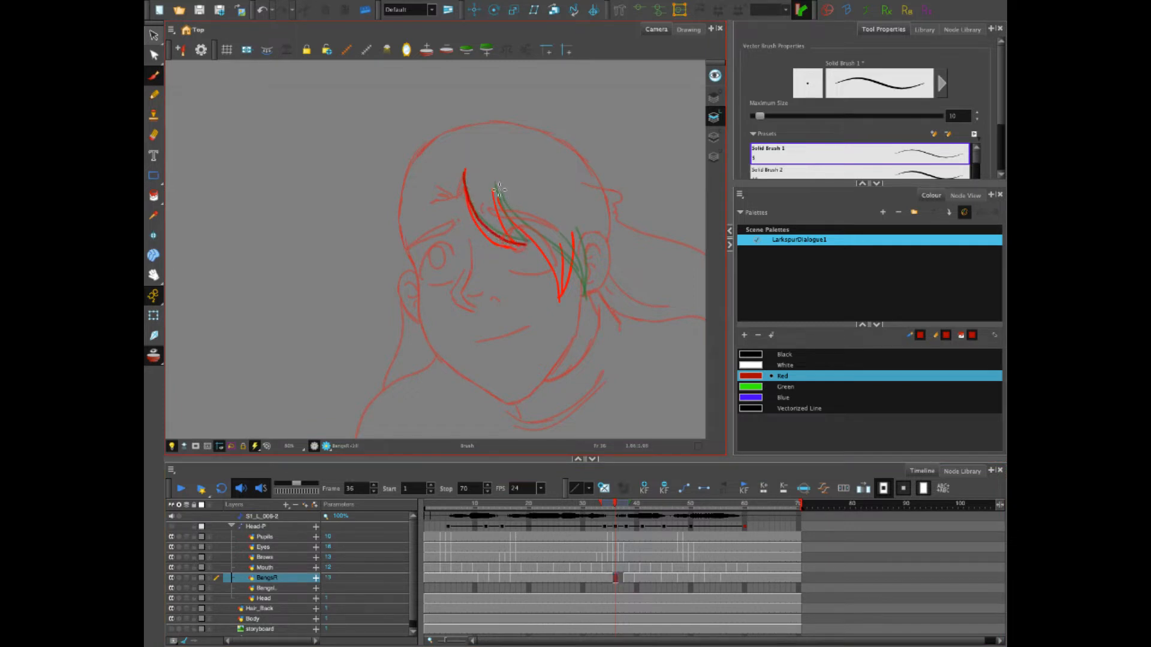
left_click_drag(495, 187, 525, 246)
mouse_move(499, 196)
left_mouse_down()
mouse_move(524, 237)
mouse_move(556, 255)
mouse_move(574, 303)
mouse_move(577, 280)
left_mouse_up()
mouse_move(579, 241)
left_mouse_down()
mouse_move(575, 231)
mouse_move(576, 300)
mouse_move(582, 282)
left_mouse_up()
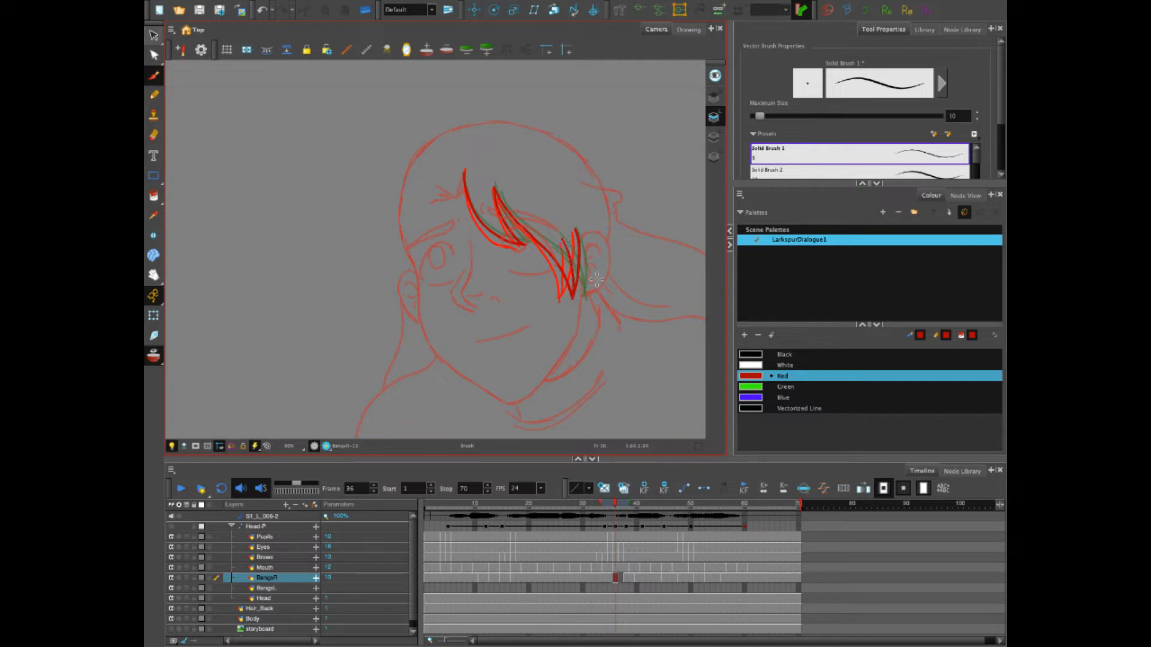
left_click(620, 575)
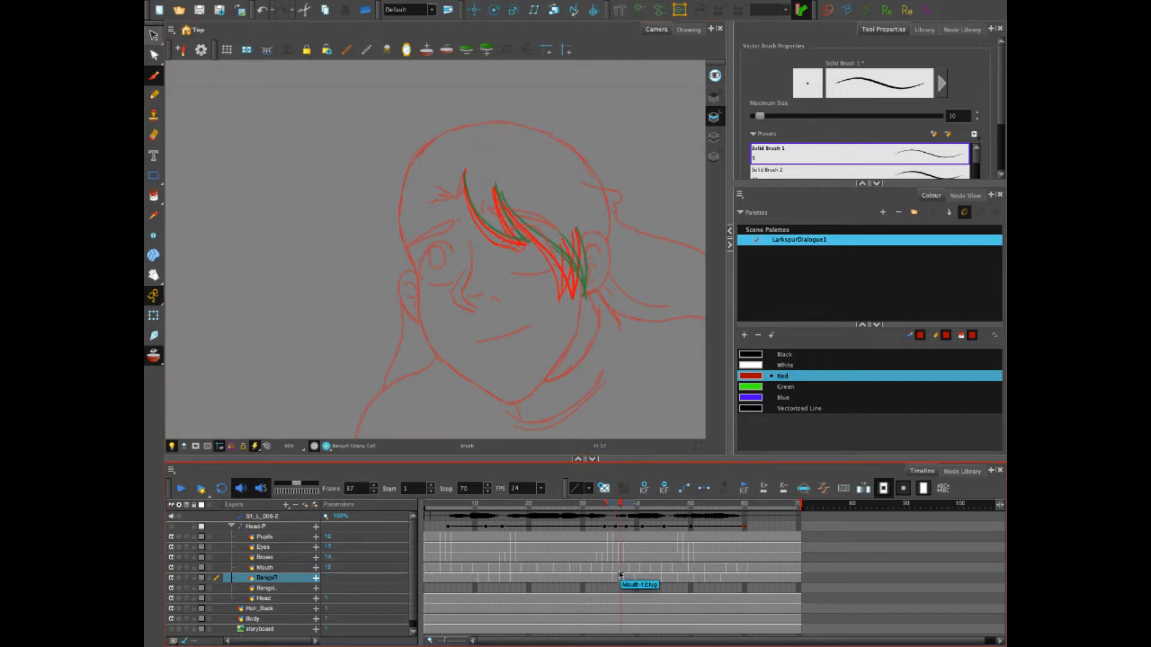
key("alt+shift+d")
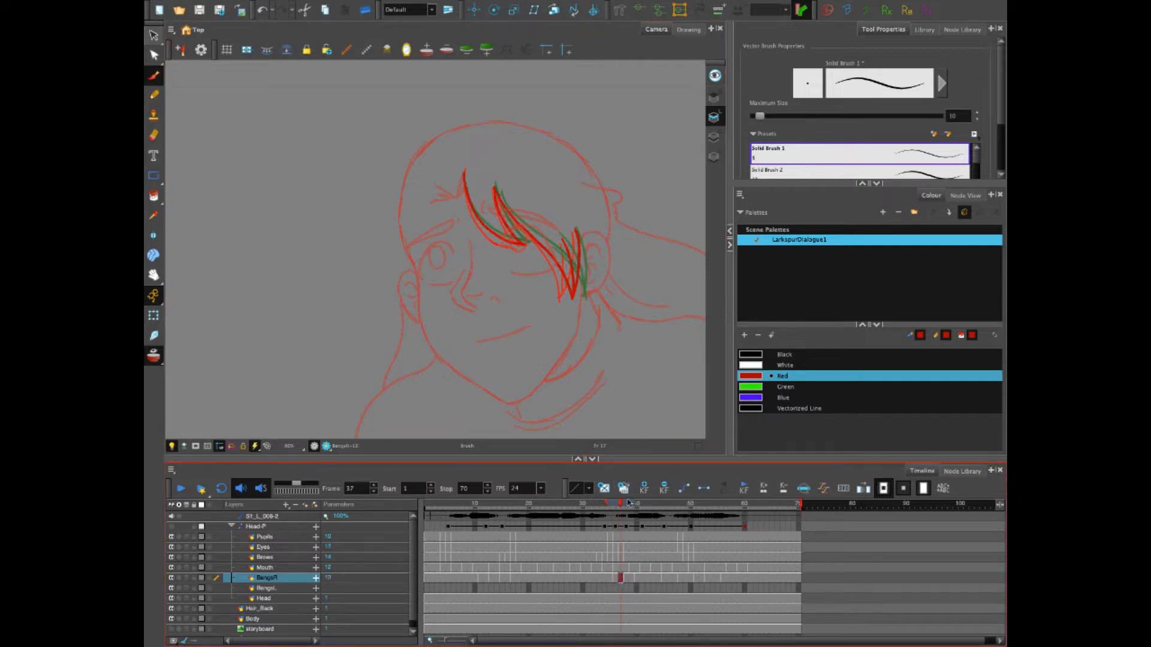
Re-enable the Head-P peg and play the shot back from frame 1 and from frame 32 to check the bangs
mouse_move(619, 507)
left_mouse_down()
mouse_move(633, 506)
mouse_move(588, 507)
left_mouse_up()
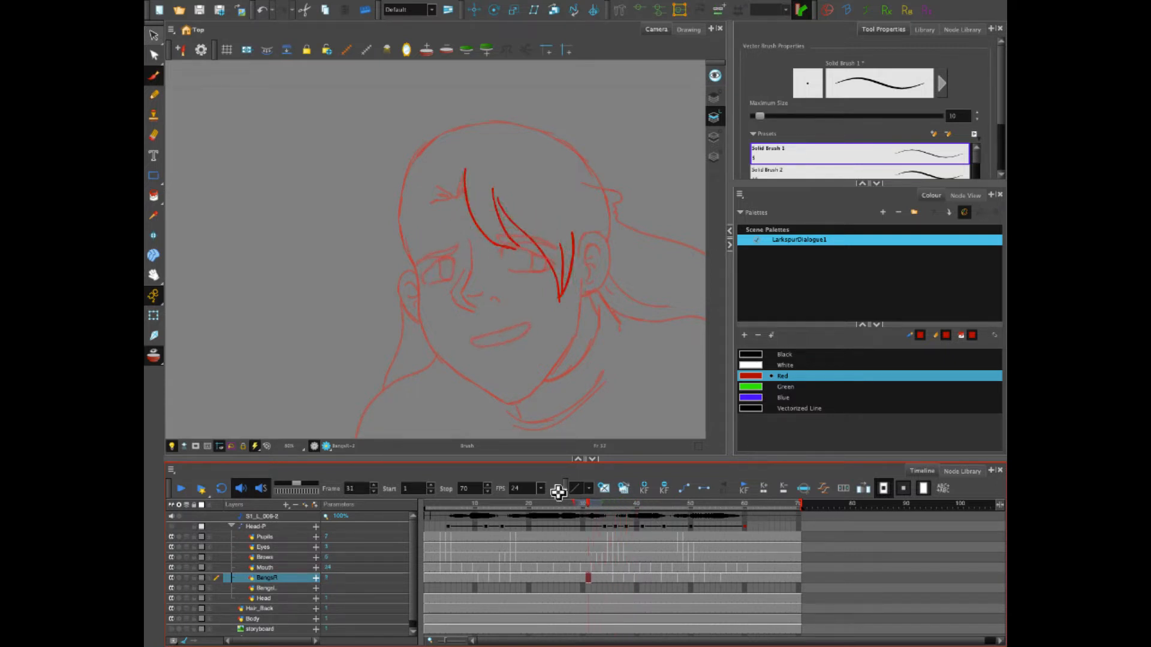
left_click(172, 528)
scroll(519, 264, "down", 4)
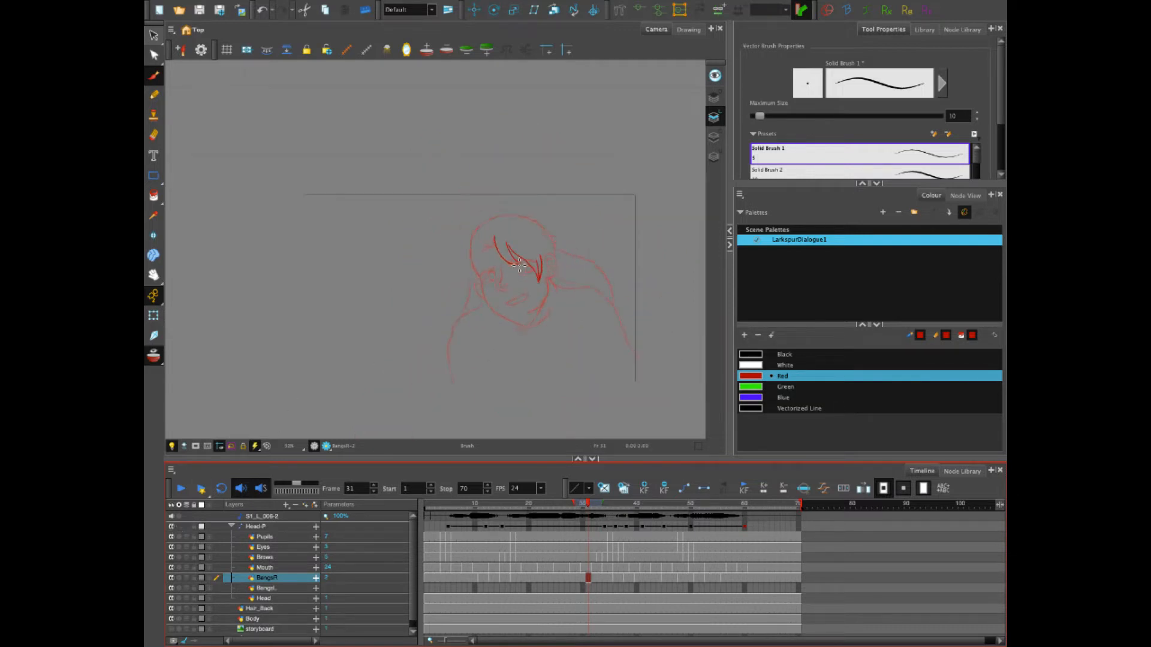
left_click_drag(473, 504, 369, 502)
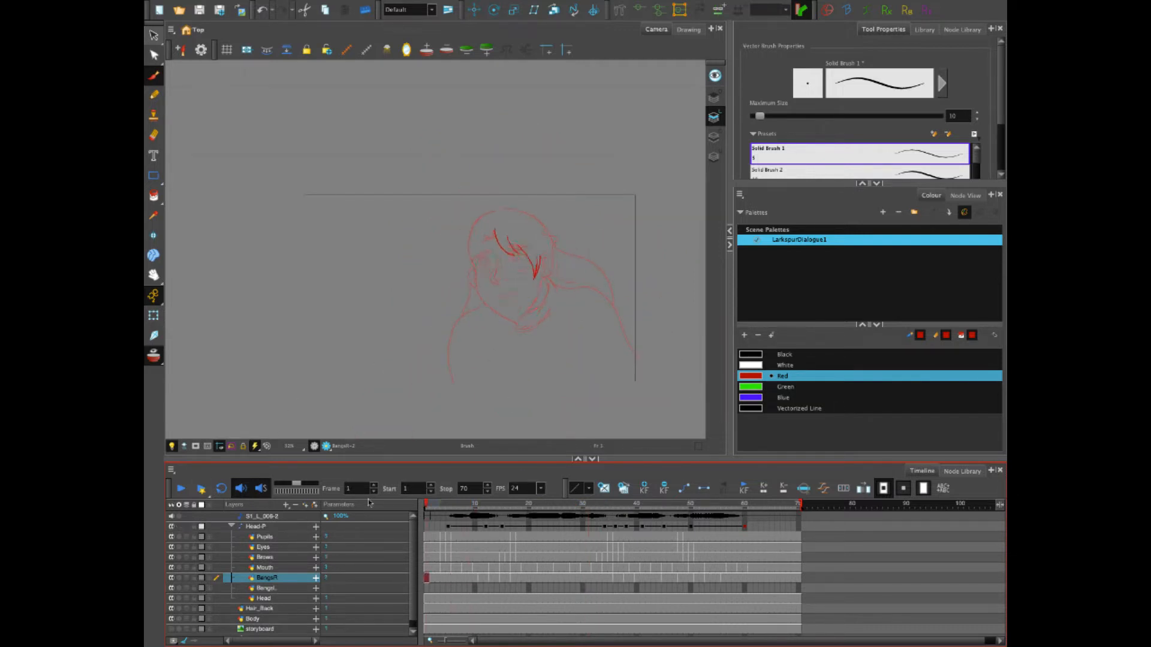
left_click(181, 489)
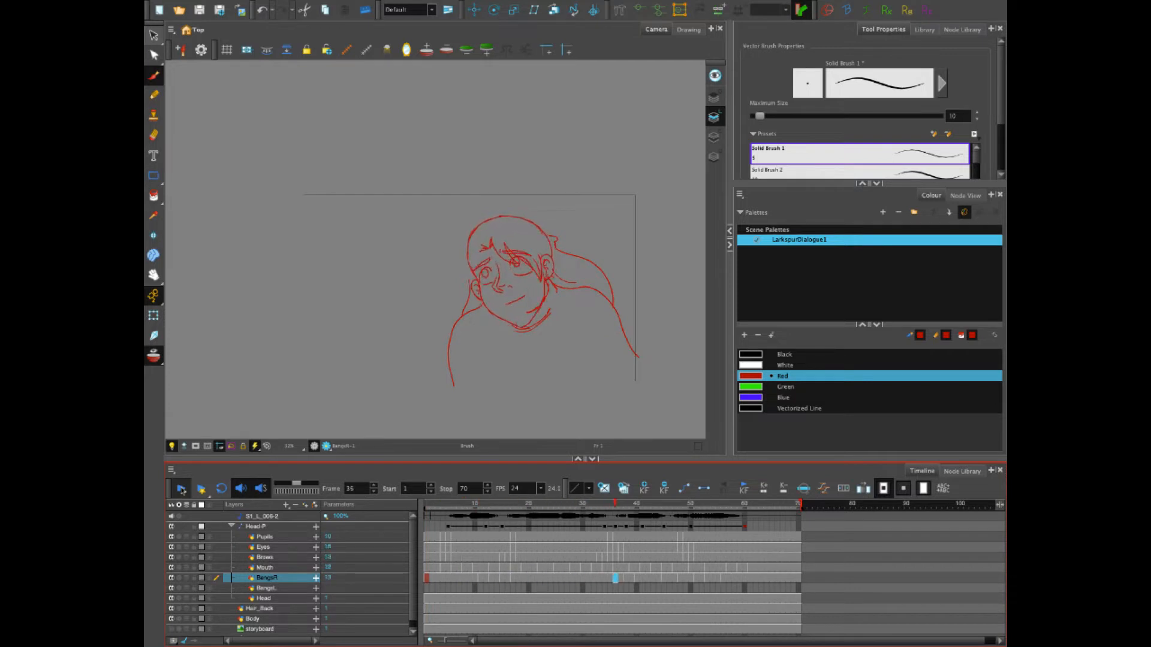
left_click(181, 489)
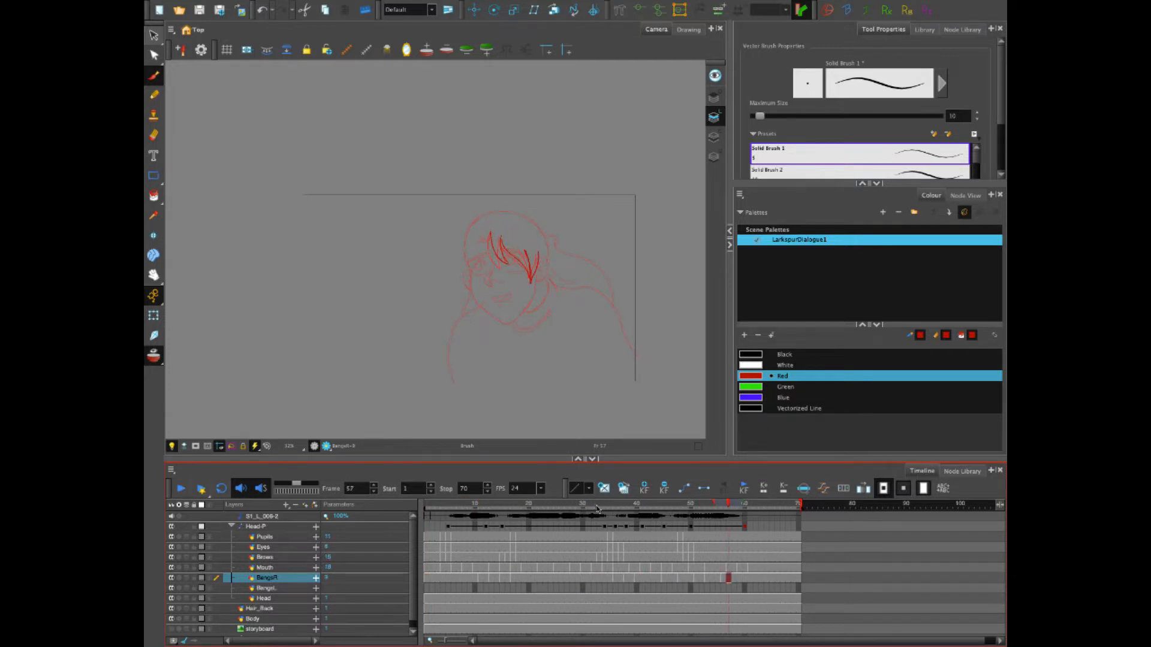
mouse_move(597, 508)
left_mouse_down()
mouse_move(711, 506)
mouse_move(593, 519)
left_mouse_up()
left_click(181, 488)
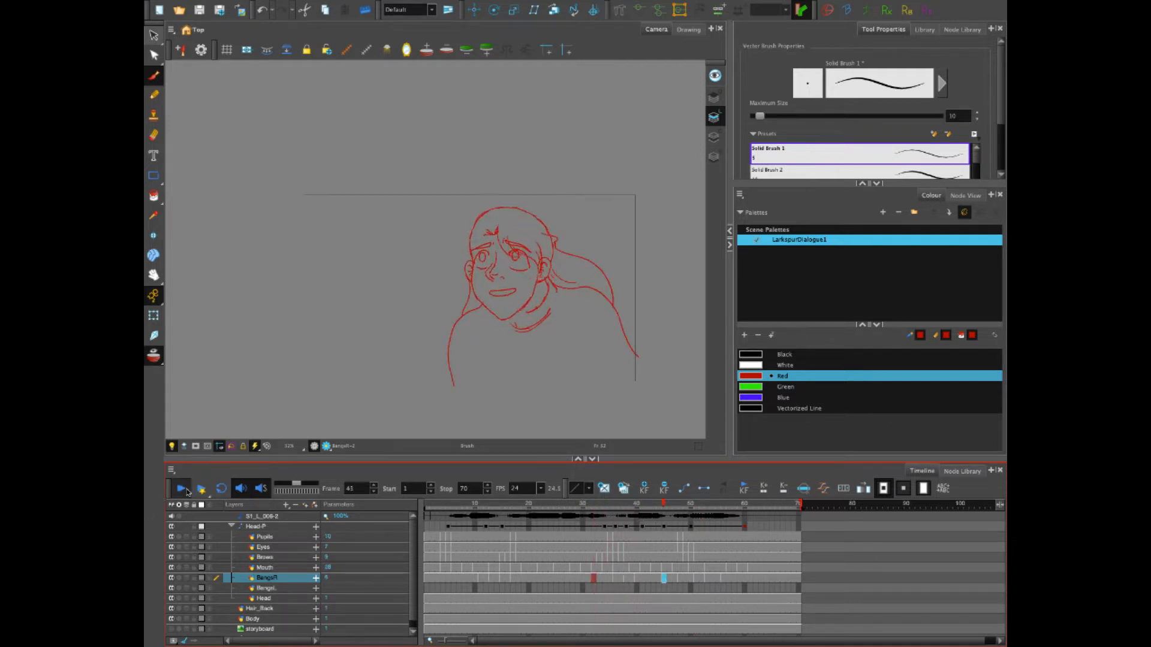
left_click(181, 489)
Retime the bangs pose at frame 38 on the BangsR layer to start at frame 37, and replay the shot
left_click_drag(610, 506, 625, 514)
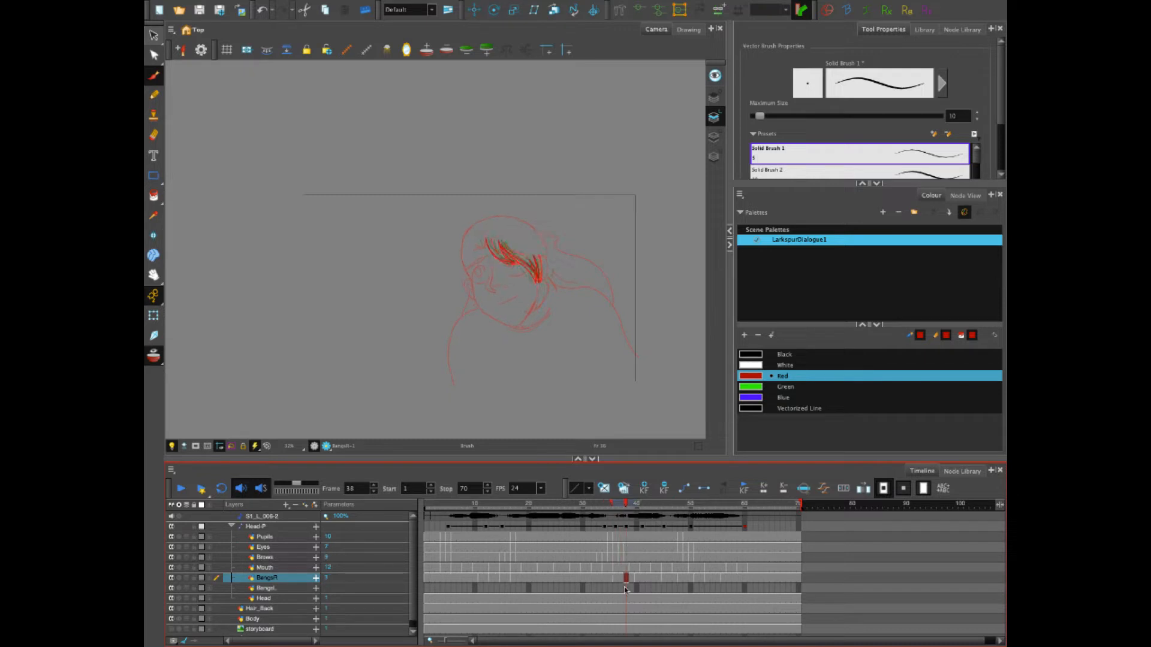
key("comma")
left_click(635, 578)
left_click(626, 578)
left_click(568, 508)
left_click(182, 489)
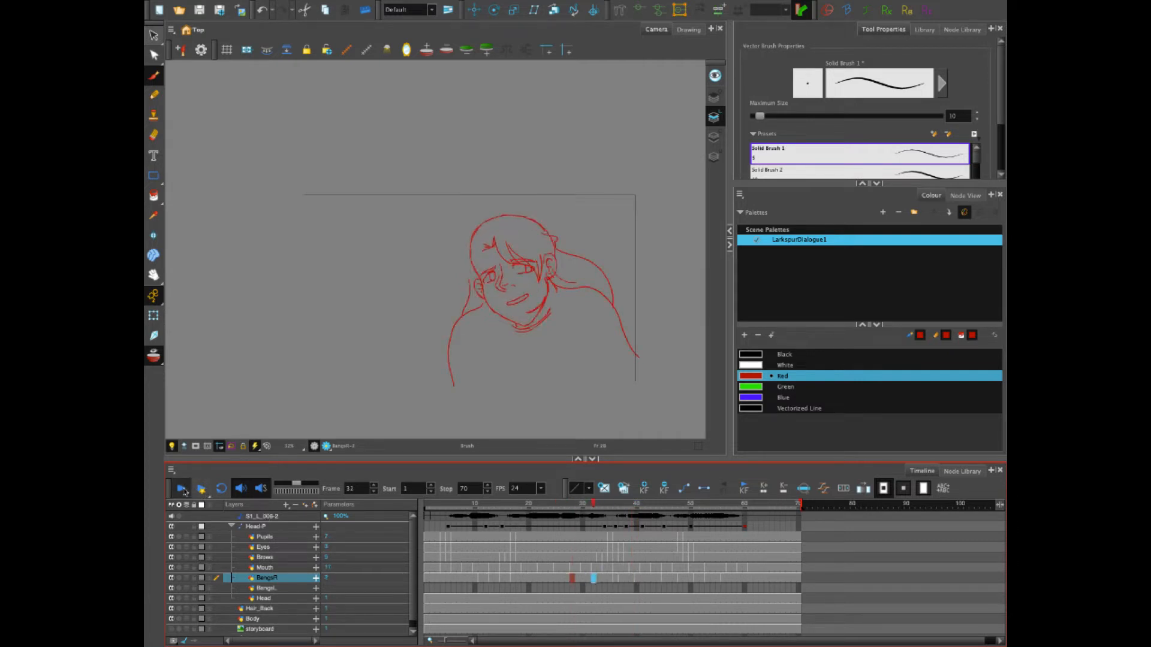
left_click(182, 489)
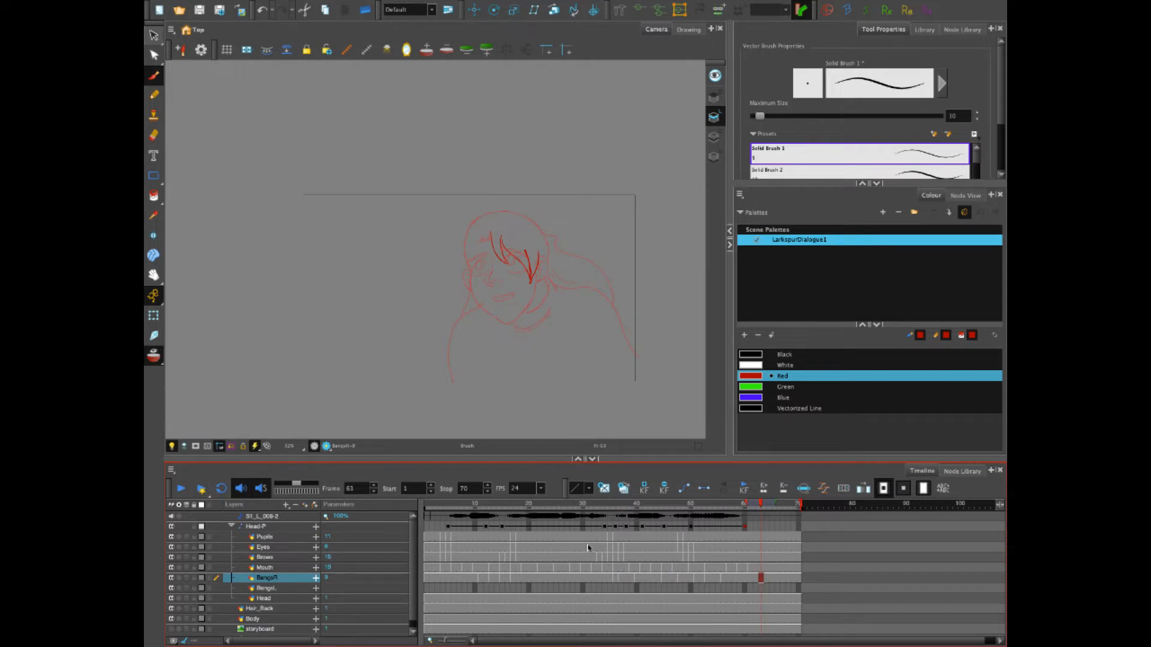
Clear the BangsR exposure at frames 38 and 39, compare the neighbouring poses, and disable the Head-P peg
left_click(625, 578)
scroll(522, 362, "up", 2)
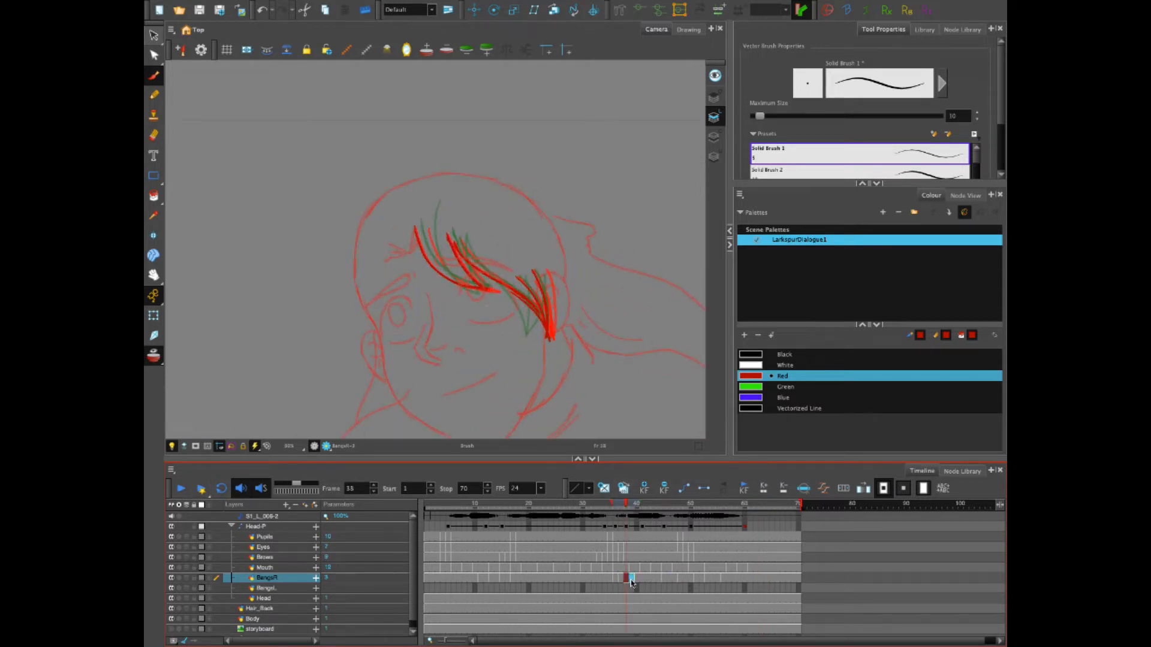
key("Delete")
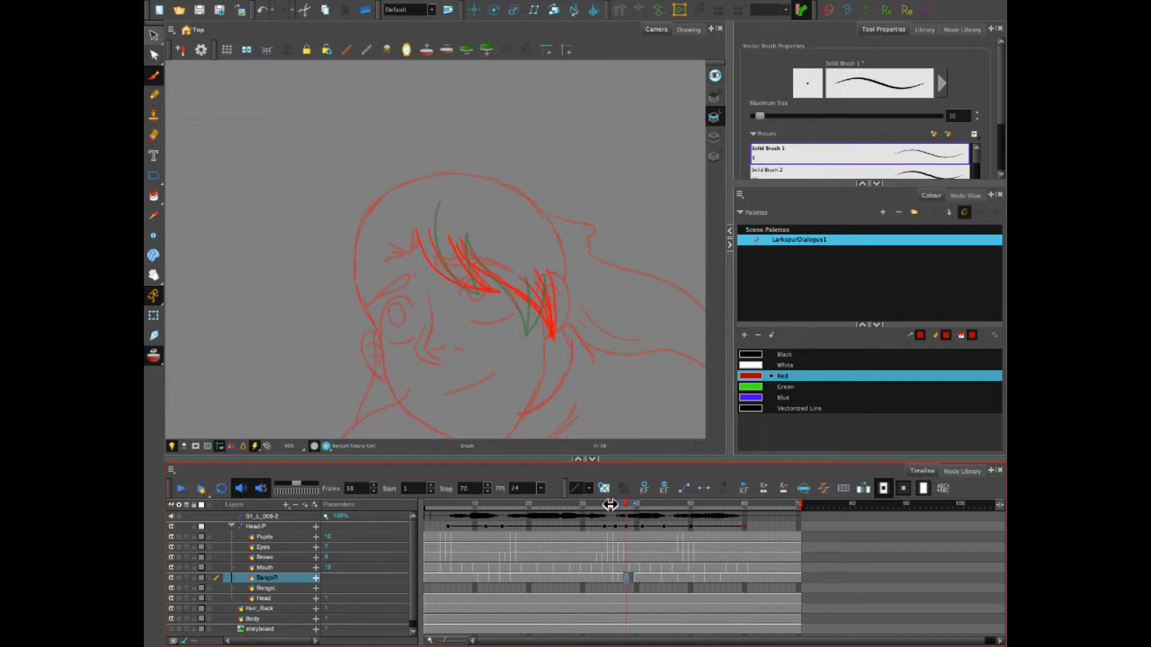
left_click_drag(611, 502, 619, 506)
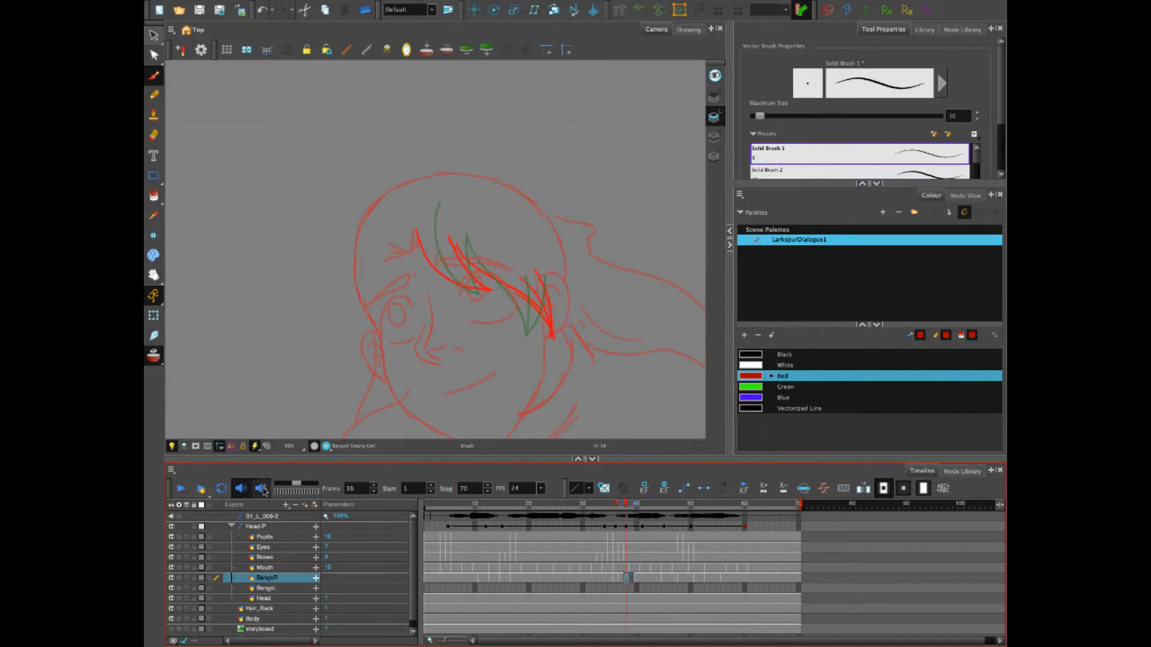
left_click(171, 528)
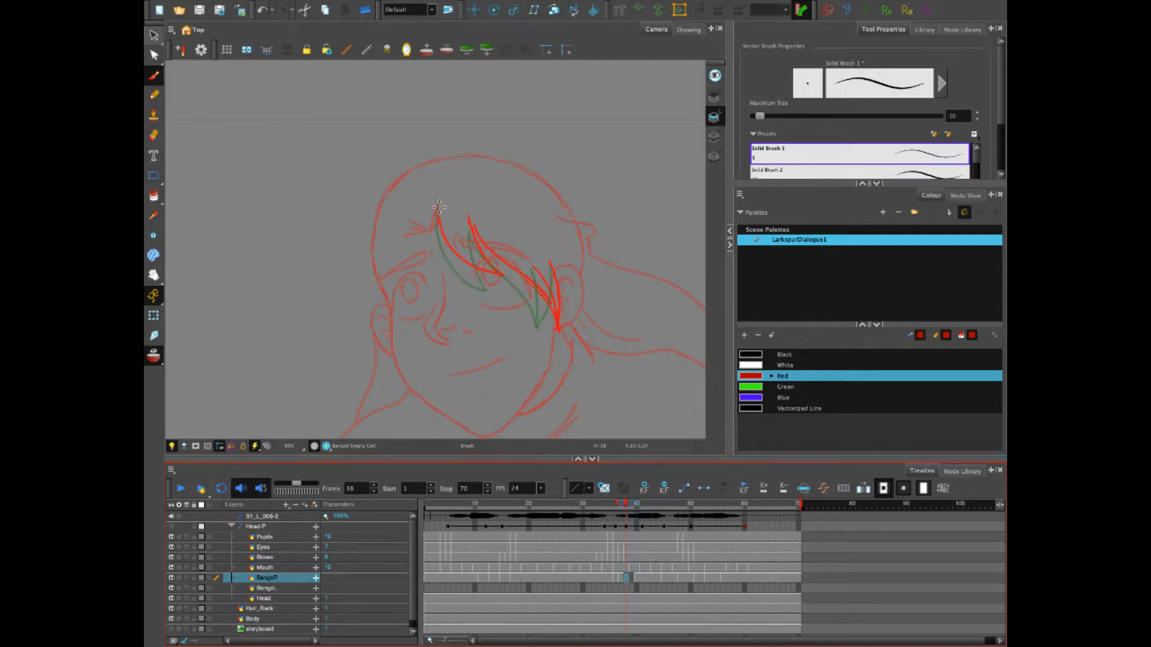
key("ctrl+z")
mouse_move(439, 207)
left_mouse_down()
mouse_move(445, 247)
mouse_move(493, 282)
left_mouse_up()
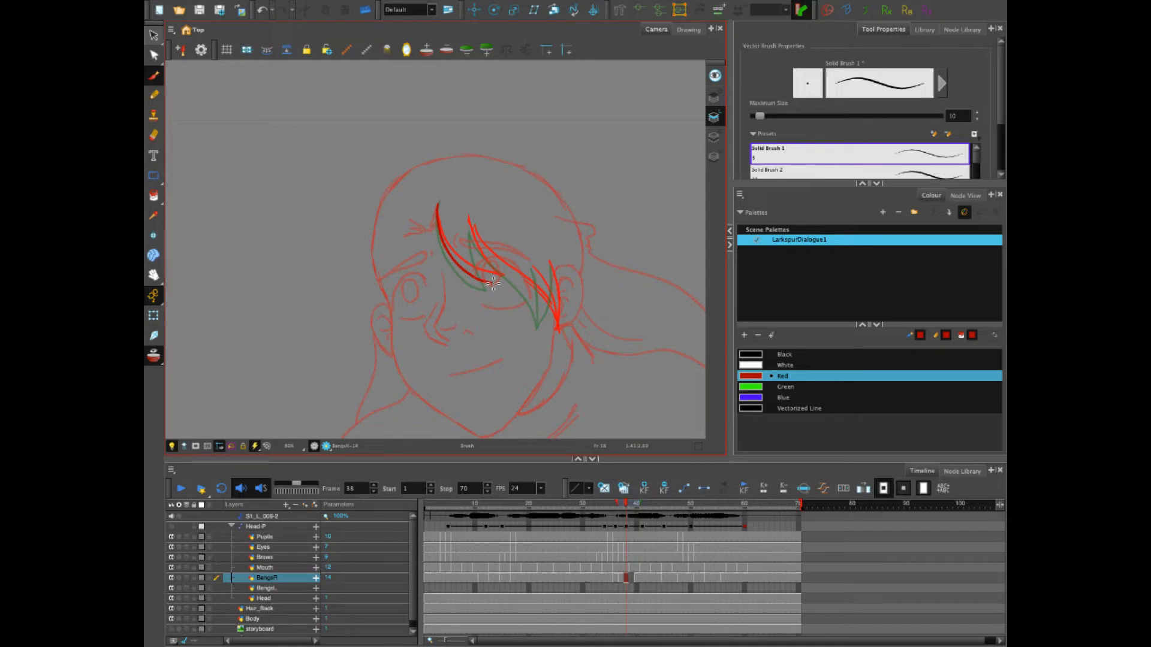
key("ctrl+z")
Compare the bangs poses around frames 36 to 38 with the Head-P peg temporarily enabled, and disable the peg again
left_click(617, 507)
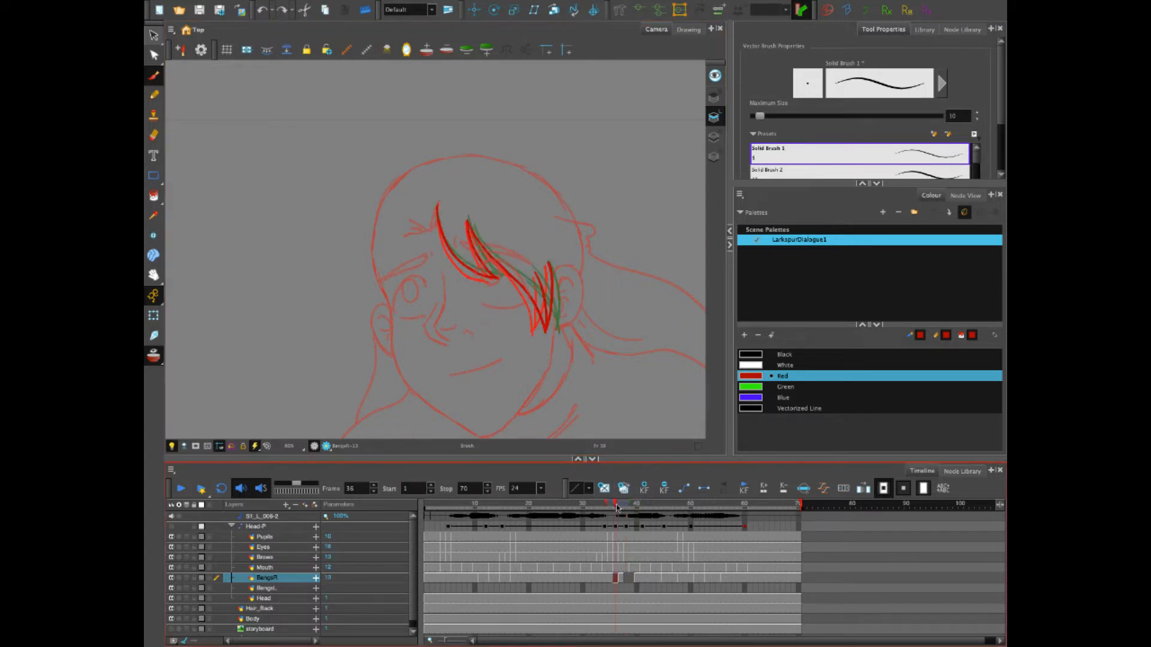
left_click(173, 528)
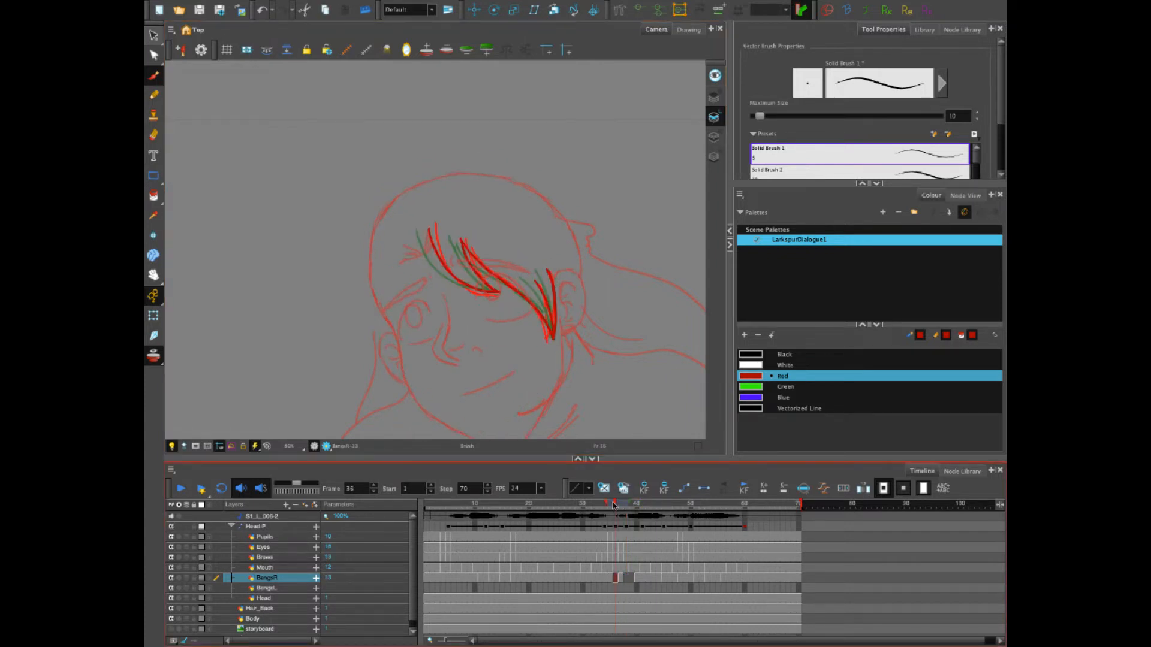
mouse_move(615, 508)
left_mouse_down()
mouse_move(636, 508)
mouse_move(615, 508)
mouse_move(636, 508)
mouse_move(625, 512)
left_mouse_up()
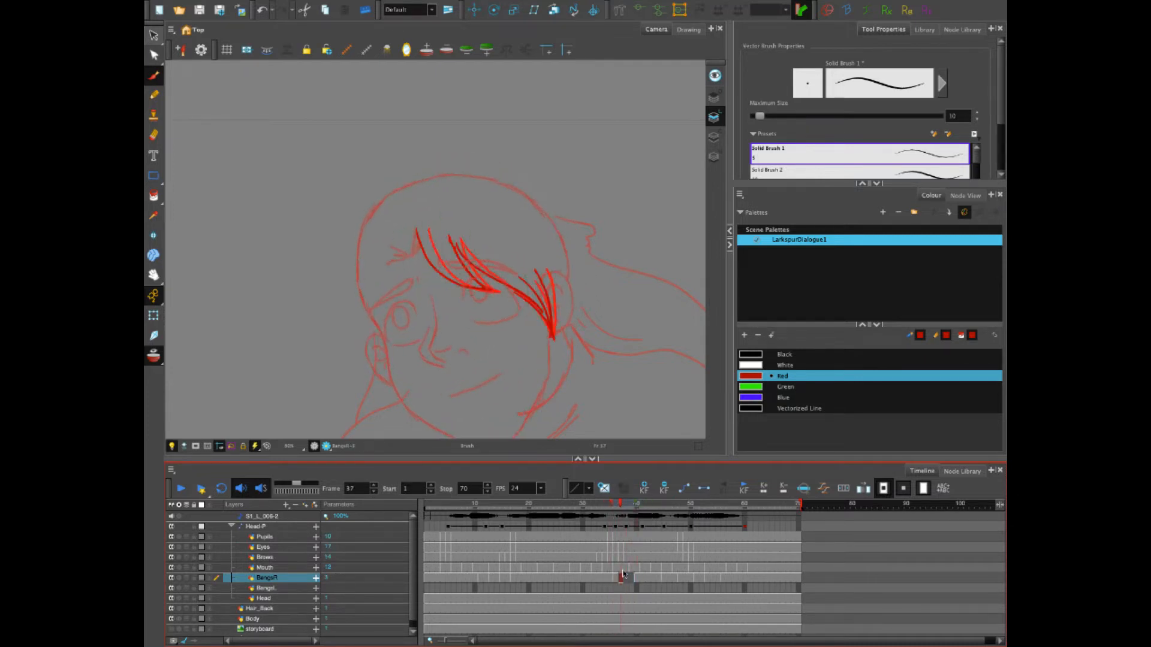
left_click(171, 527)
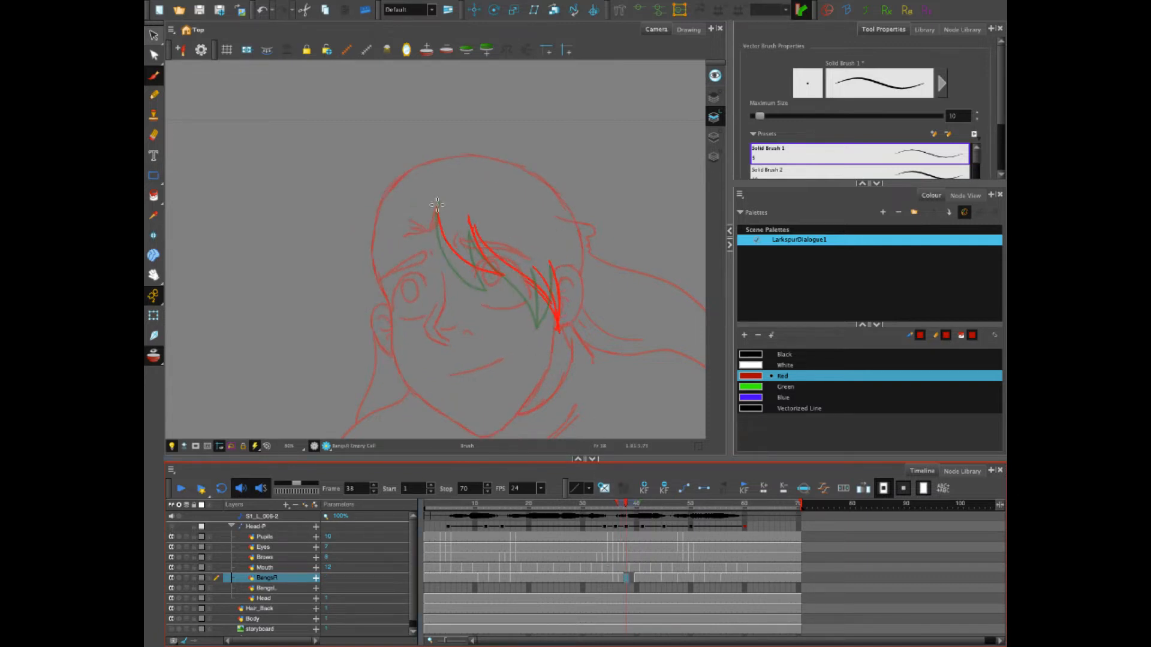
Draw the in-between bangs on frames 38 and 39 of the BangsR layer, tracing between the onion-skinned poses
mouse_move(437, 204)
left_mouse_down()
mouse_move(449, 252)
mouse_move(498, 282)
left_mouse_up()
key("ctrl+z")
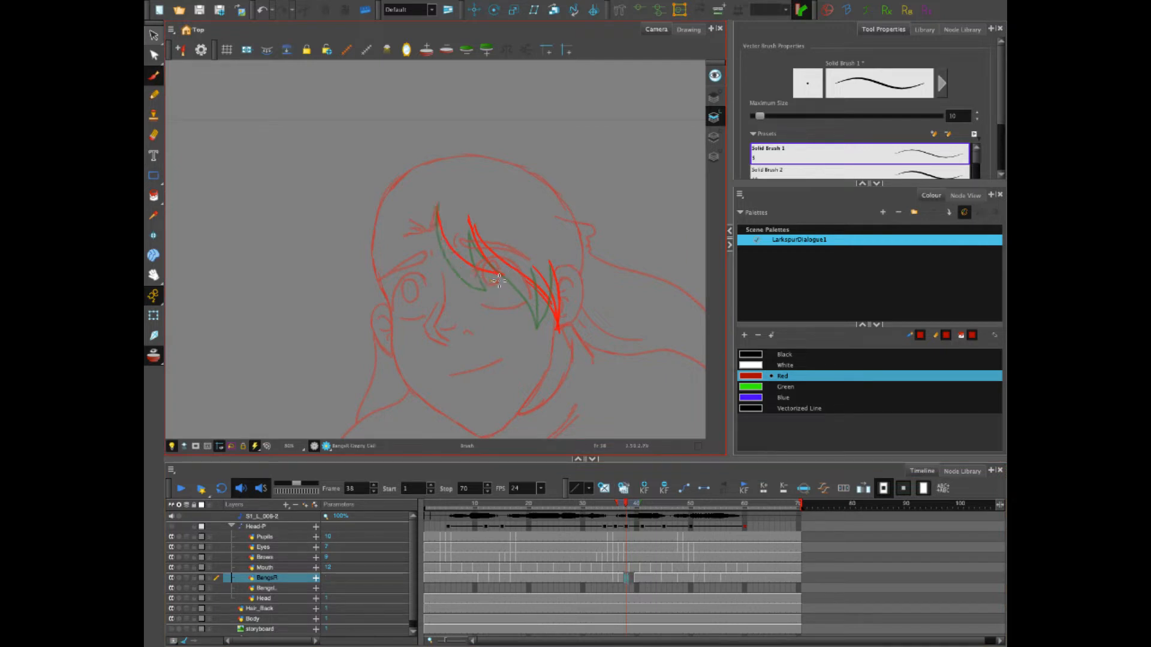
mouse_move(437, 211)
left_mouse_down()
mouse_move(467, 267)
mouse_move(495, 276)
mouse_move(470, 218)
mouse_move(497, 269)
mouse_move(521, 282)
mouse_move(557, 330)
mouse_move(549, 262)
mouse_move(538, 280)
mouse_move(548, 302)
left_mouse_up()
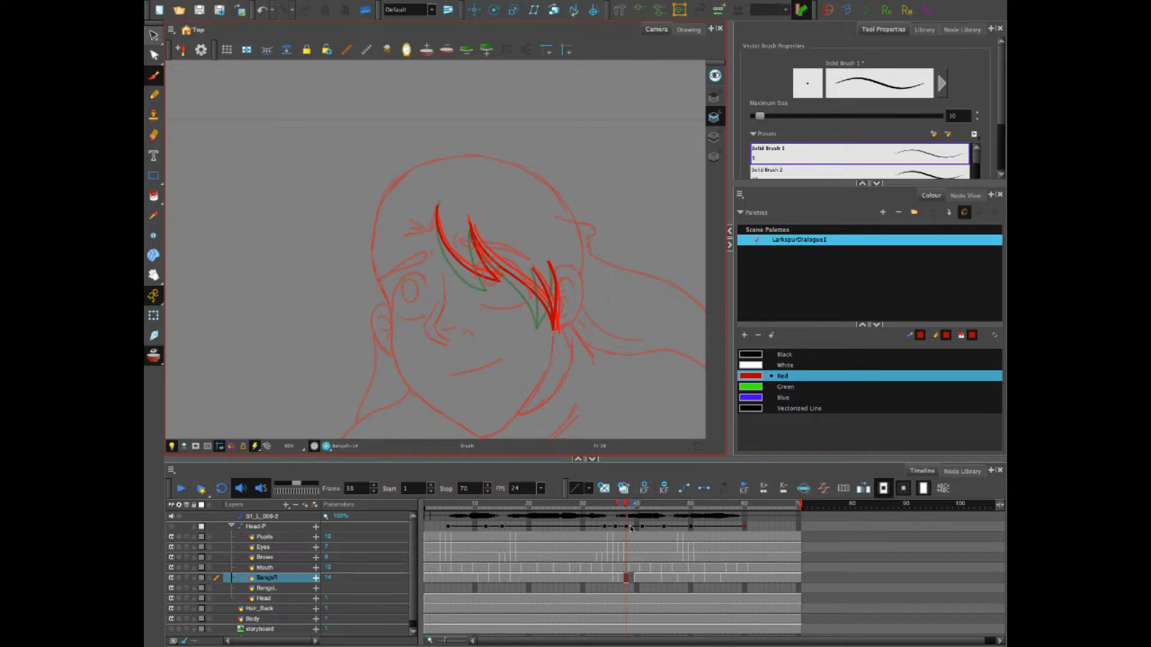
left_click(631, 577)
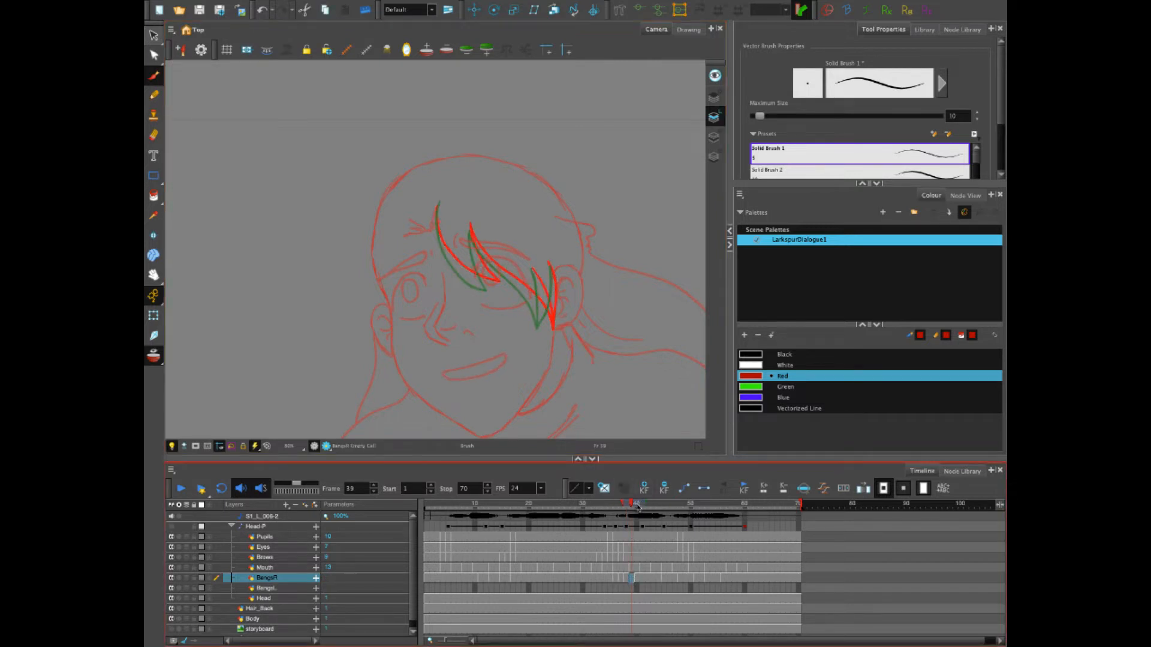
mouse_move(439, 203)
left_mouse_down()
mouse_move(455, 266)
mouse_move(493, 288)
mouse_move(470, 228)
mouse_move(545, 331)
mouse_move(549, 268)
mouse_move(533, 268)
mouse_move(547, 313)
left_mouse_up()
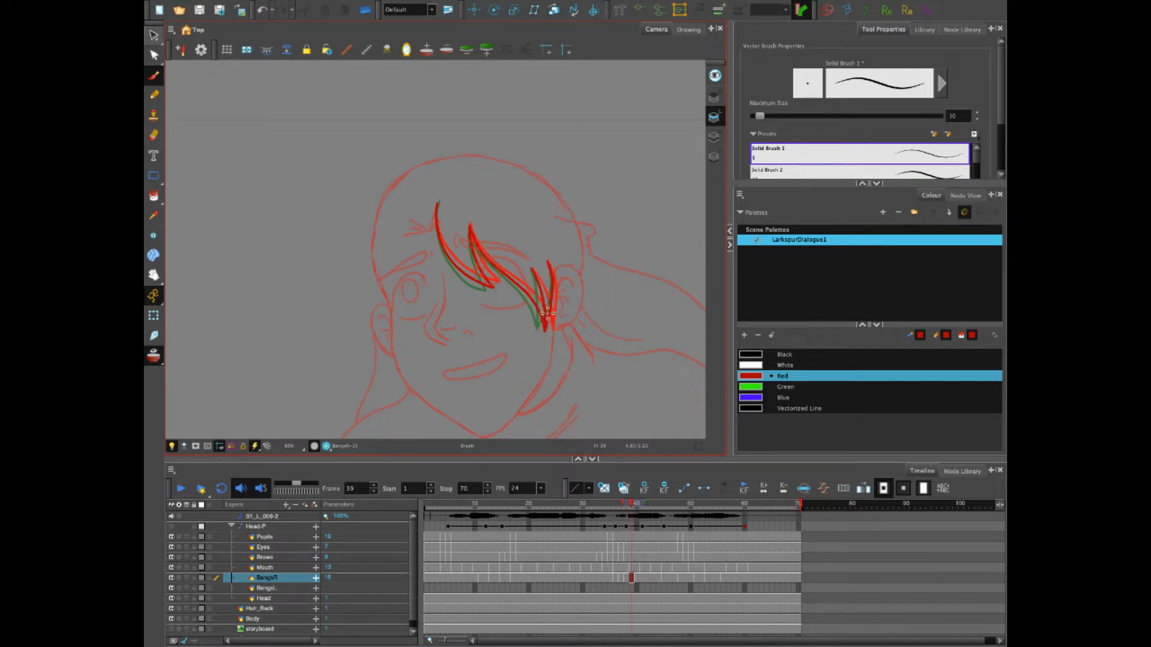
Play the shot back from frame 25 with the Head-P peg enabled, and scrub to frame 42 to review the bangs
left_click(555, 505)
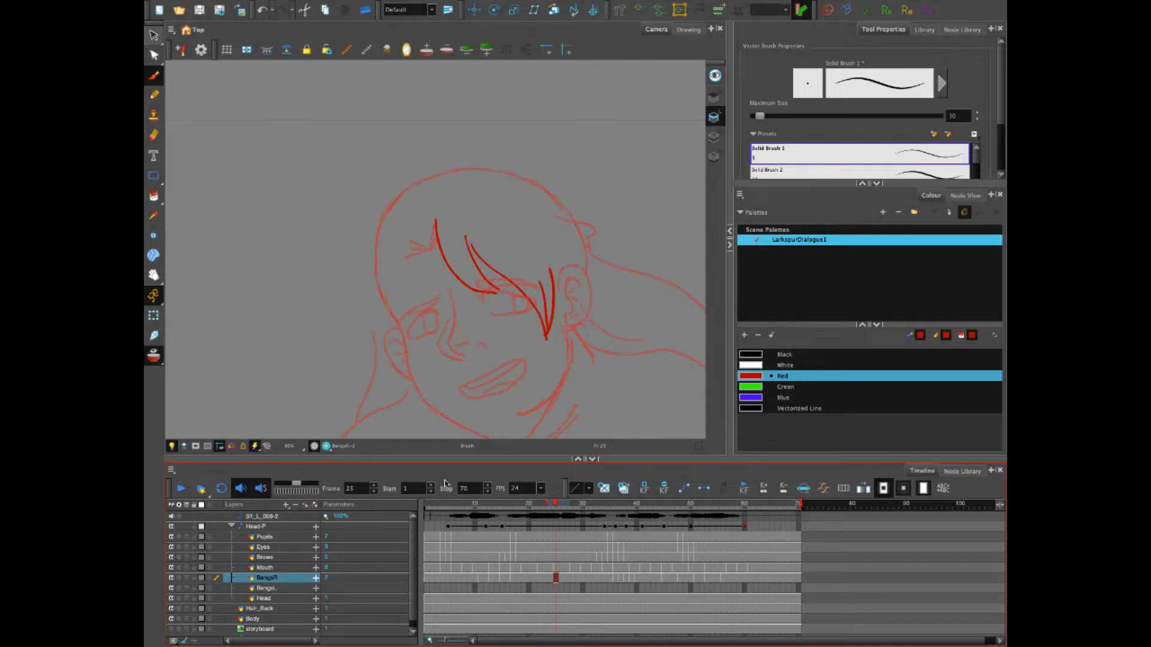
left_click(180, 489)
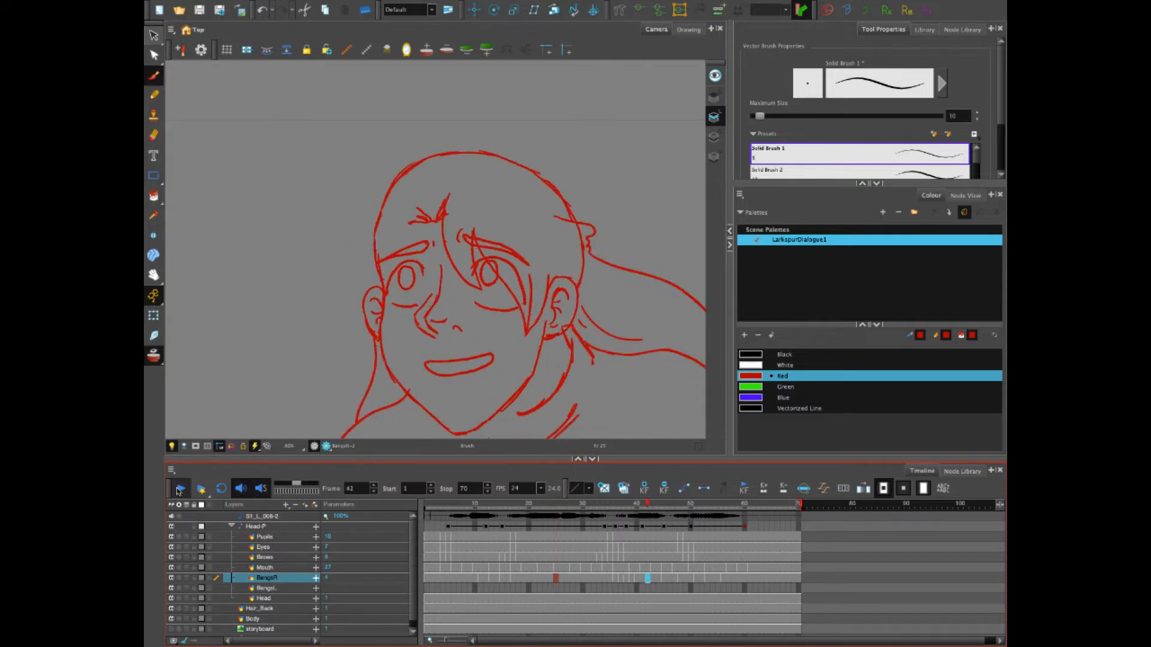
left_click(180, 489)
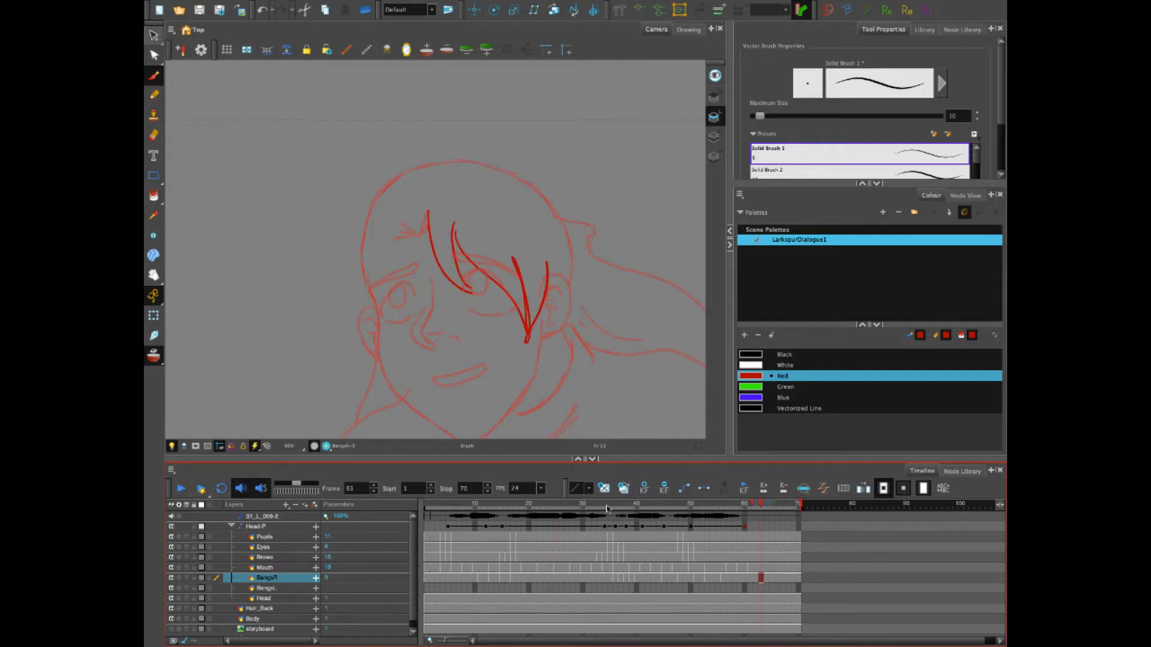
mouse_move(606, 509)
left_mouse_down()
mouse_move(668, 503)
mouse_move(624, 506)
mouse_move(665, 519)
mouse_move(626, 522)
mouse_move(649, 523)
left_mouse_up()
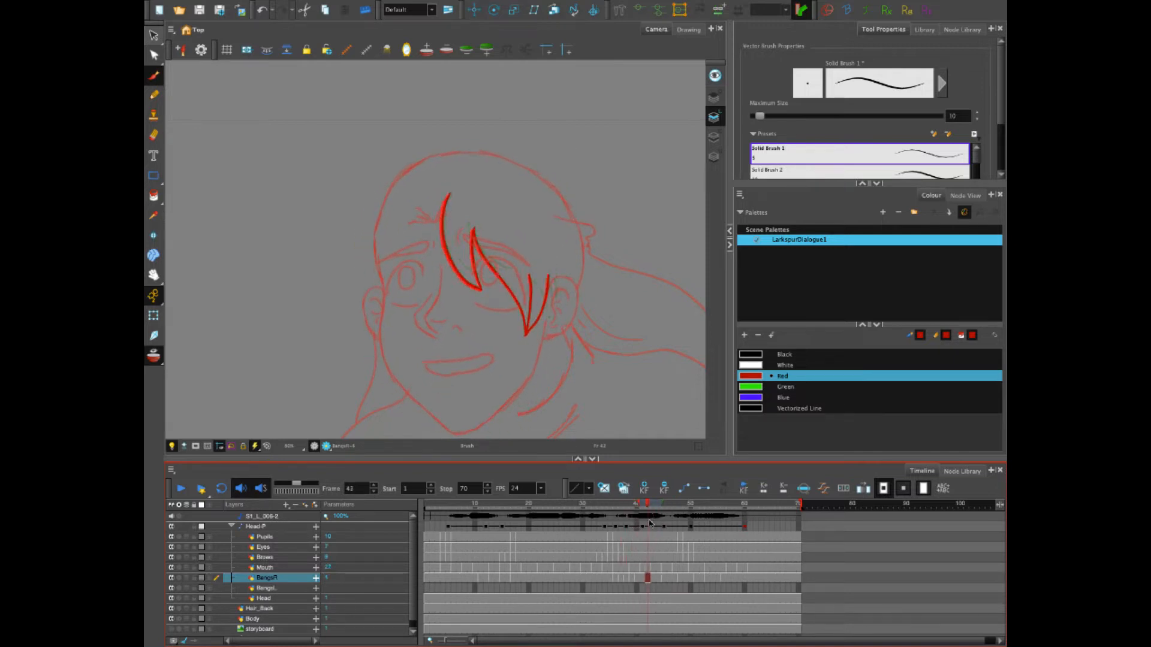
Clear the BangsR exposure on frames 42 to 44 and compare the neighbouring bangs poses
left_click(653, 580)
left_click(649, 579)
left_click(660, 583)
left_click(649, 580)
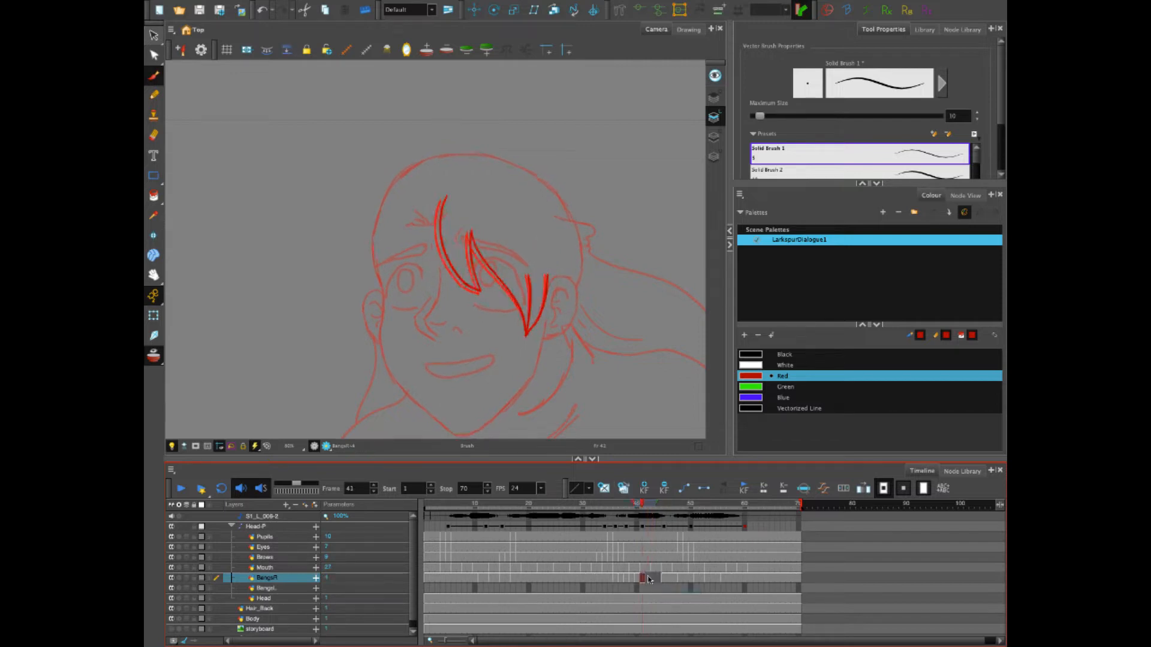
left_click(650, 581)
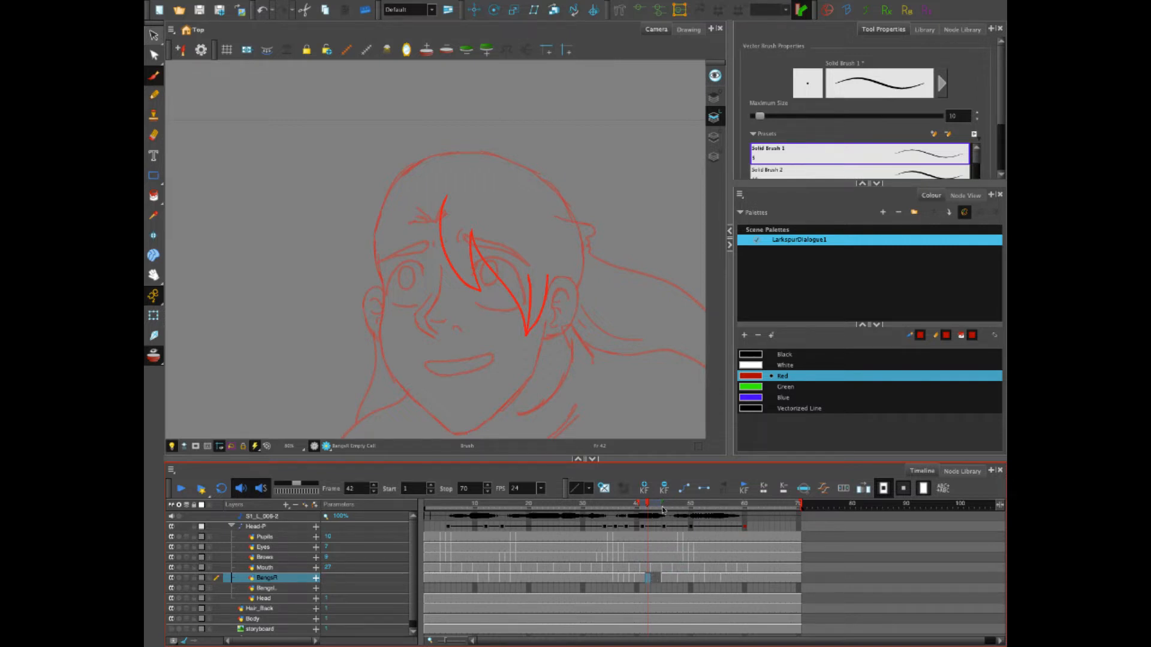
left_click_drag(669, 510, 663, 504)
Draw the in-between bangs strands on frame 42 of the BangsR layer, staying close to the previous onion-skinned pose
mouse_move(444, 199)
left_mouse_down()
mouse_move(448, 249)
mouse_move(491, 285)
left_mouse_up()
key("ctrl+z")
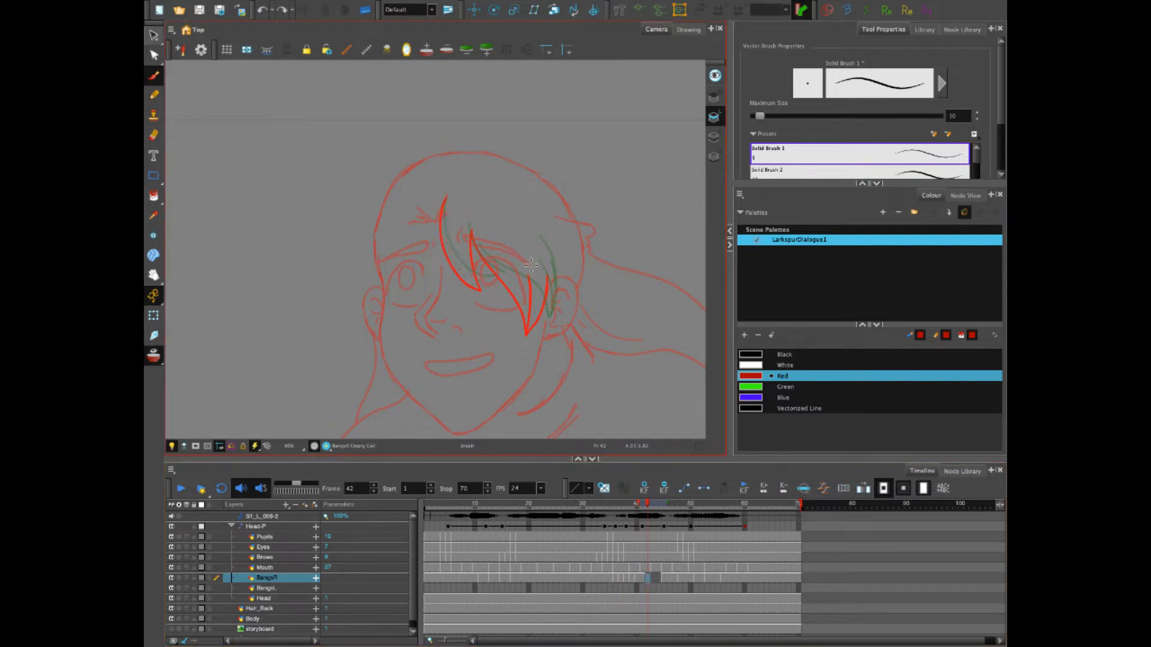
mouse_move(445, 198)
left_mouse_down()
mouse_move(445, 231)
mouse_move(467, 274)
mouse_move(494, 291)
left_mouse_up()
left_click_drag(471, 226, 491, 282)
left_click_drag(471, 230, 541, 326)
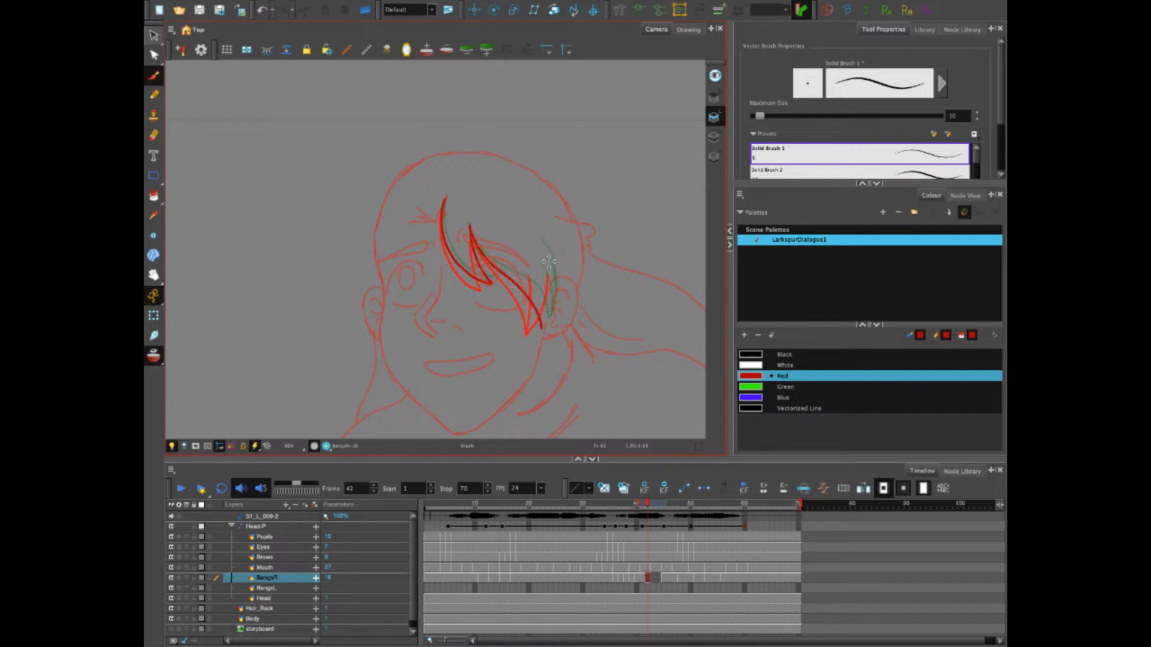
left_click_drag(548, 259, 541, 328)
Disable the Head-P peg and draw the in-between bangs strands on frame 43 of the BangsR layer, between the onion-skinned poses
key("period")
mouse_move(443, 200)
left_mouse_down()
mouse_move(448, 244)
mouse_move(494, 295)
left_mouse_up()
key("ctrl+z")
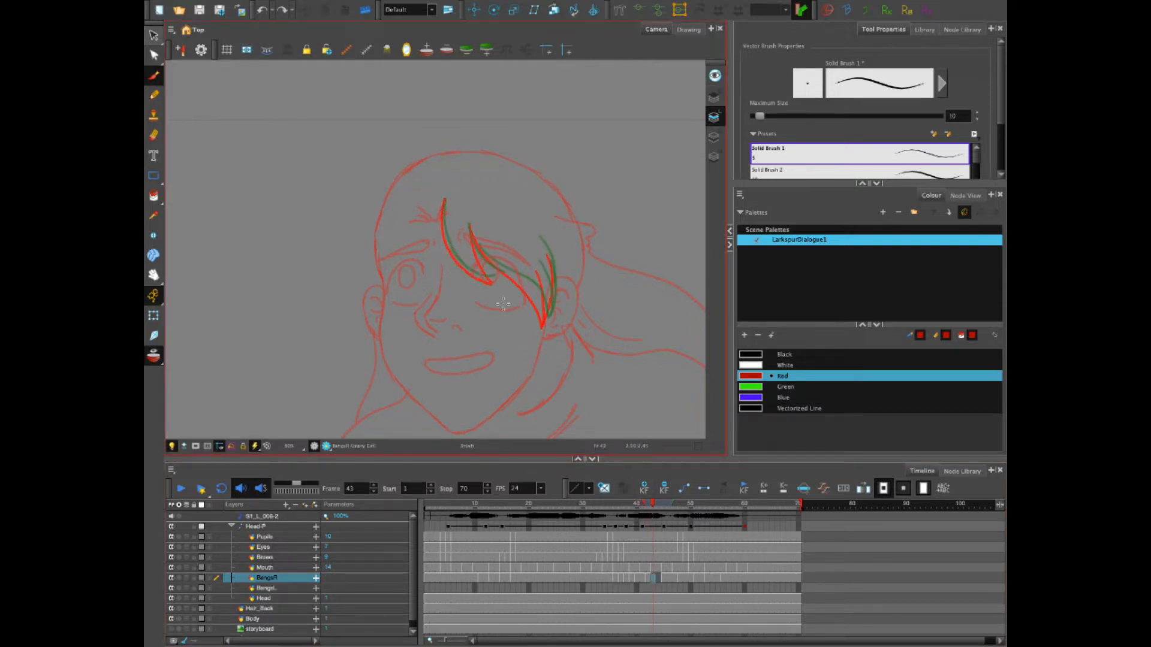
left_click(171, 527)
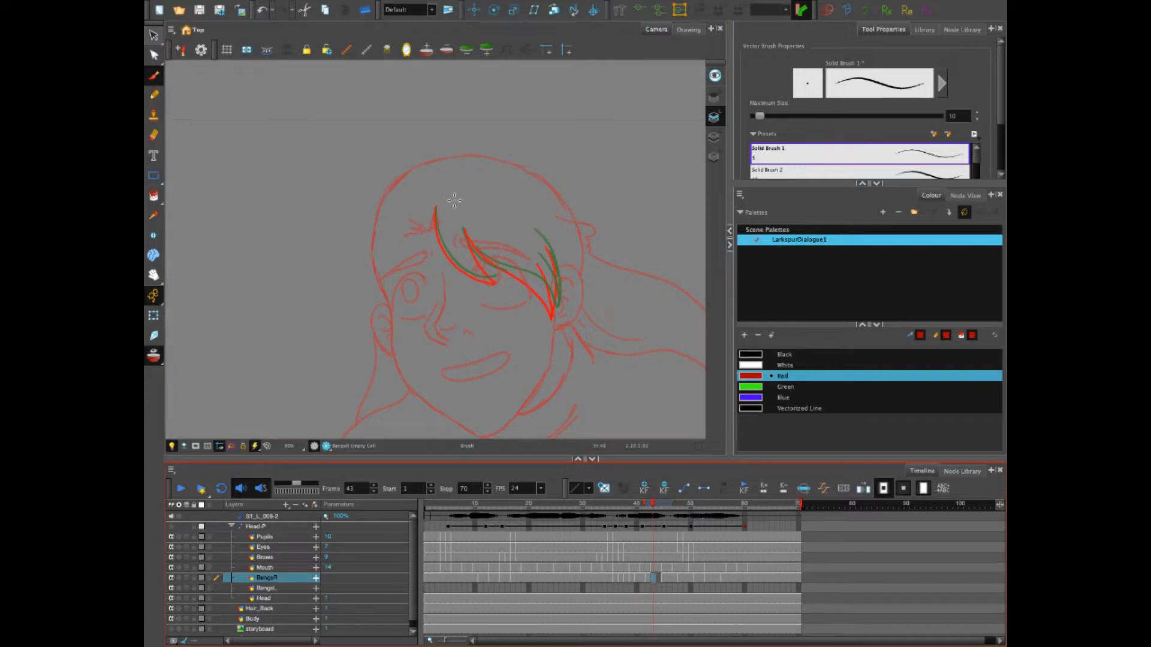
mouse_move(435, 208)
left_mouse_down()
mouse_move(454, 260)
mouse_move(501, 281)
left_mouse_up()
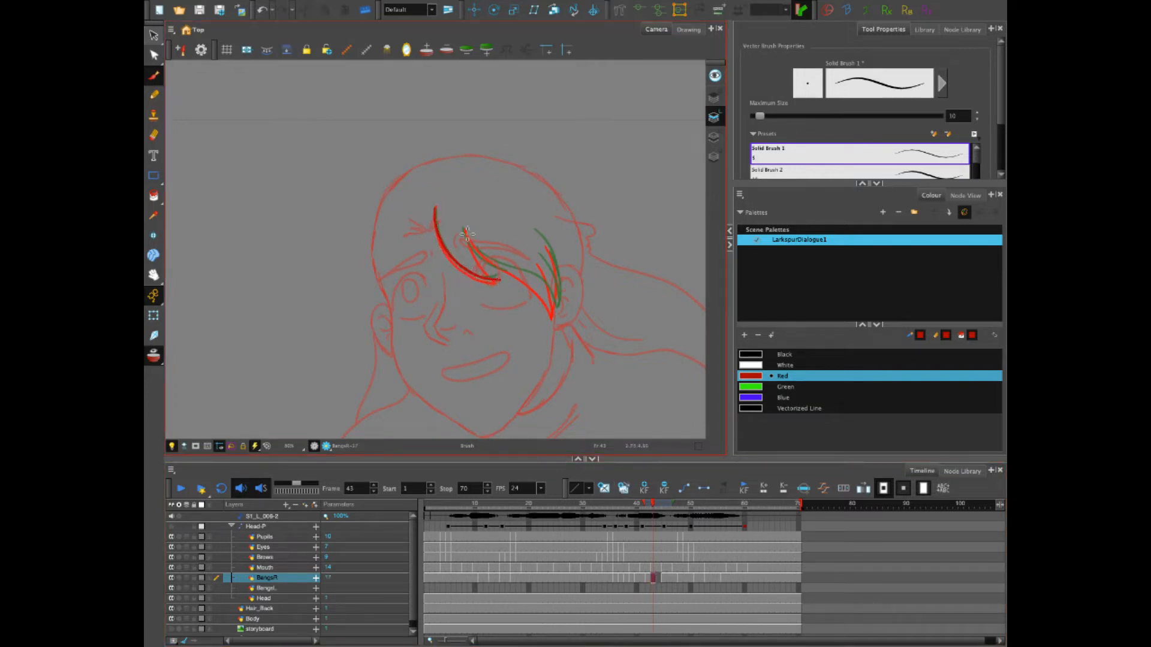
mouse_move(462, 228)
left_mouse_down()
mouse_move(500, 278)
mouse_move(490, 251)
mouse_move(470, 244)
mouse_move(541, 289)
mouse_move(554, 315)
mouse_move(543, 243)
mouse_move(556, 301)
left_mouse_up()
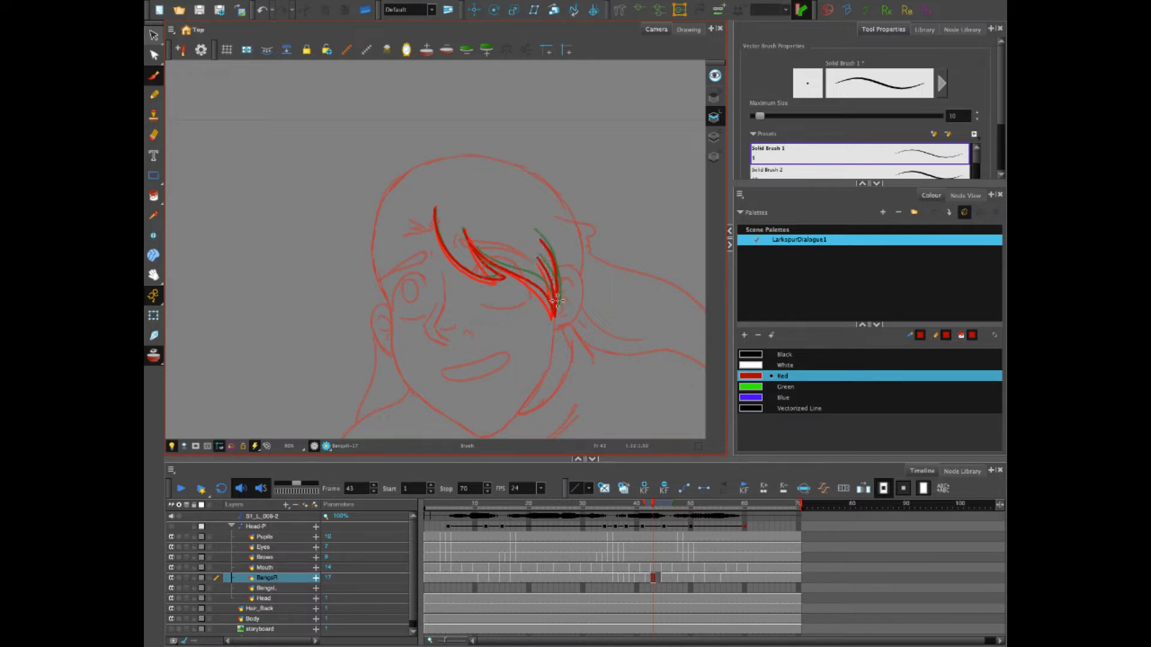
Draw the in-between bangs strands on frame 44 of the BangsR layer, staying close to the following onion-skinned pose
left_click(658, 577)
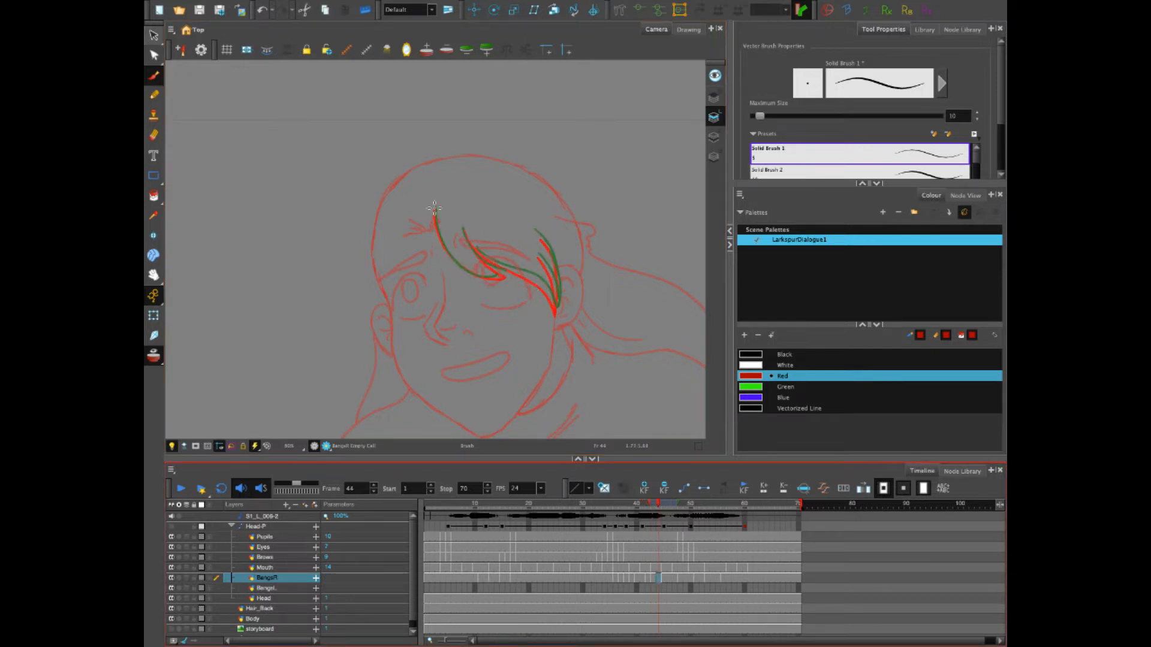
mouse_move(434, 209)
left_mouse_down()
mouse_move(450, 257)
mouse_move(502, 278)
left_mouse_up()
mouse_move(463, 229)
left_mouse_down()
mouse_move(494, 271)
mouse_move(488, 259)
mouse_move(555, 311)
left_mouse_up()
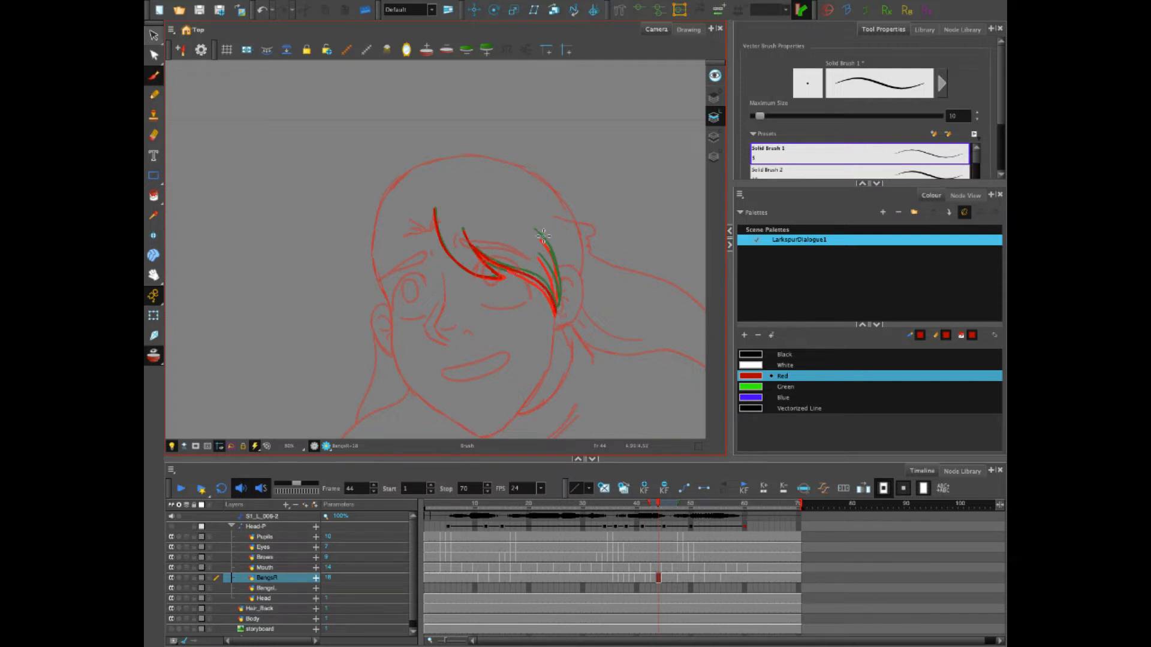
left_click_drag(539, 234, 556, 312)
left_click_drag(538, 256, 564, 308)
Clear the BangsR exposure on frames 46 and 47 and compare the neighbouring bangs poses with the Head-P peg enabled and disabled
left_click(666, 580)
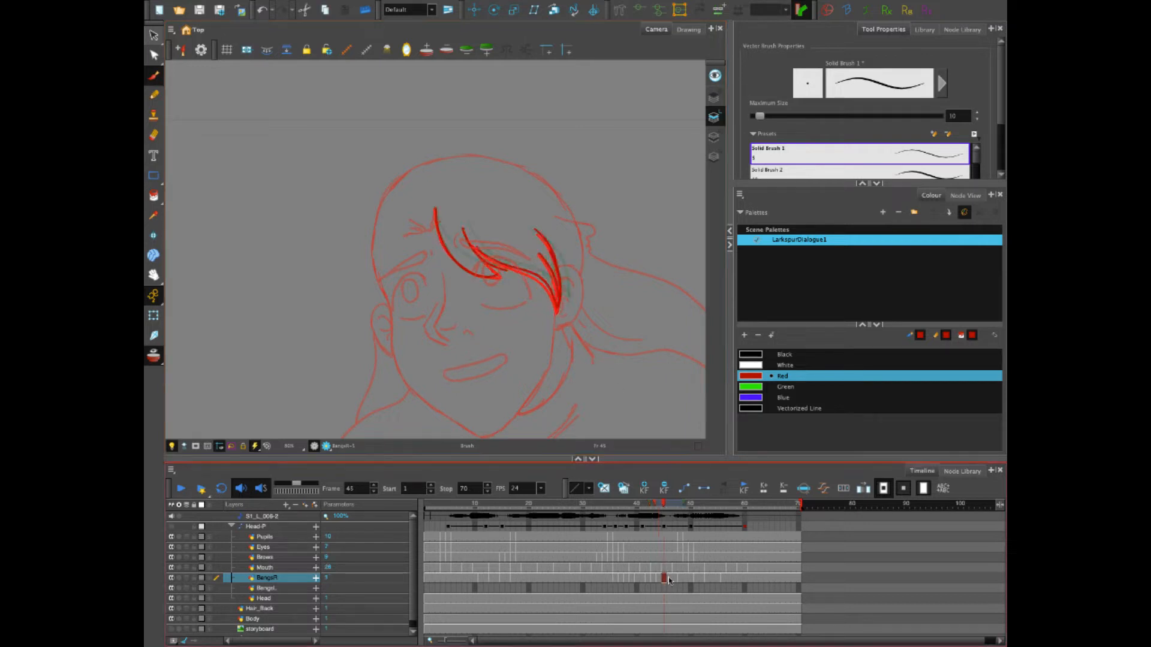
left_click(669, 580)
left_click(675, 580)
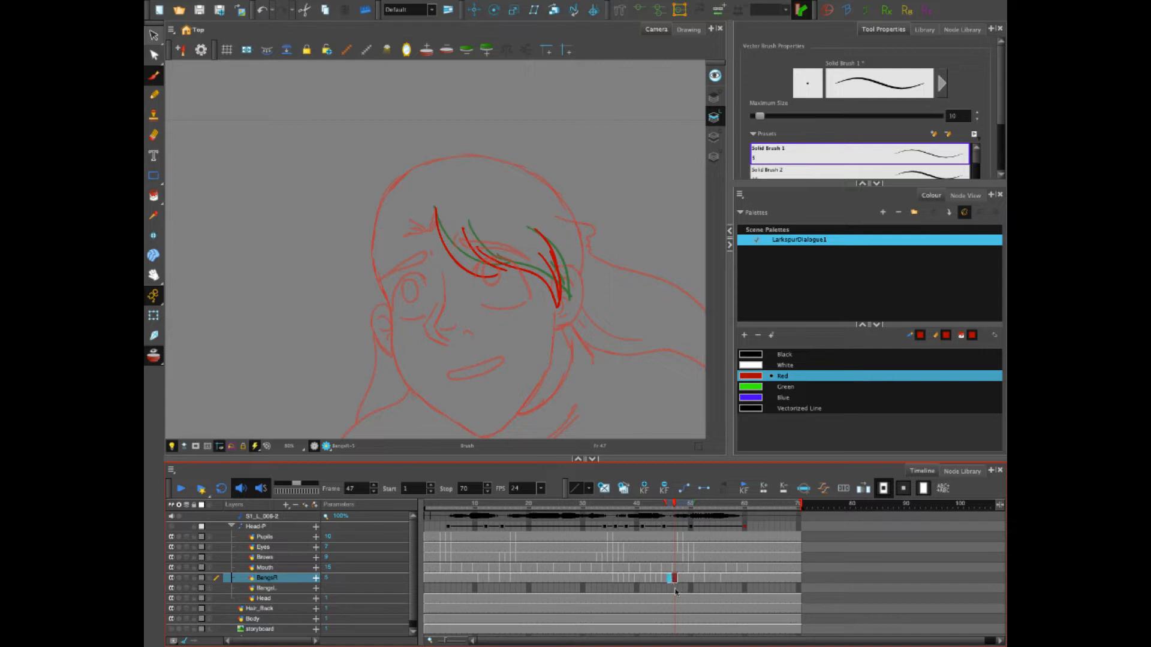
key("Delete")
left_click(668, 579)
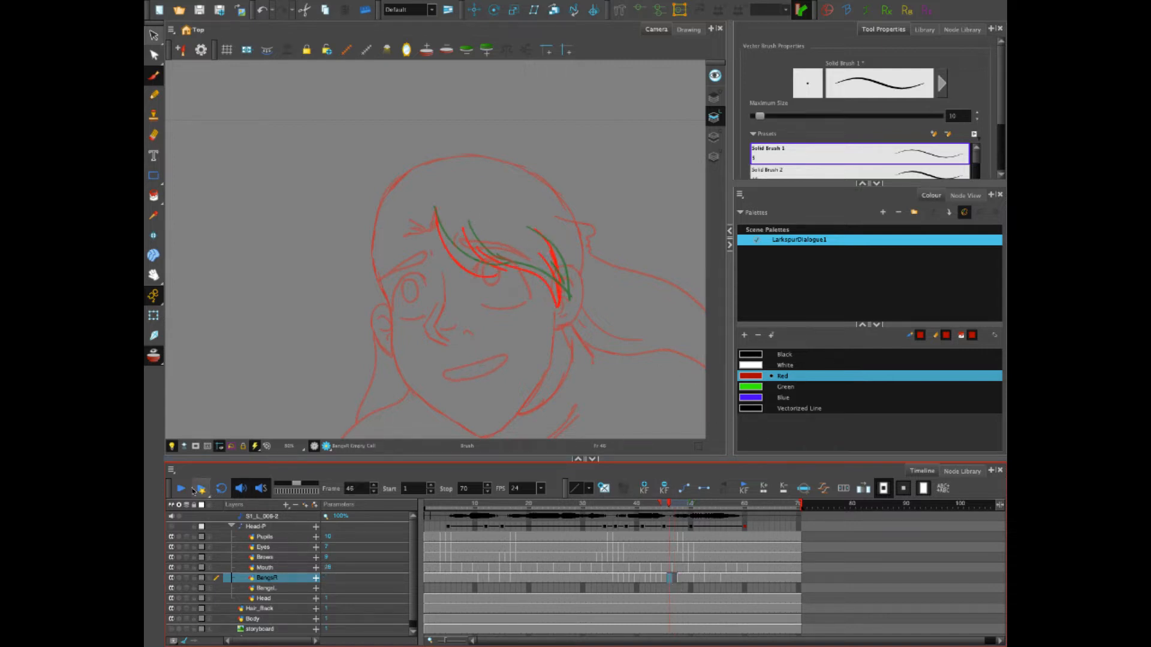
mouse_move(670, 506)
left_mouse_down()
mouse_move(644, 507)
mouse_move(664, 509)
left_mouse_up()
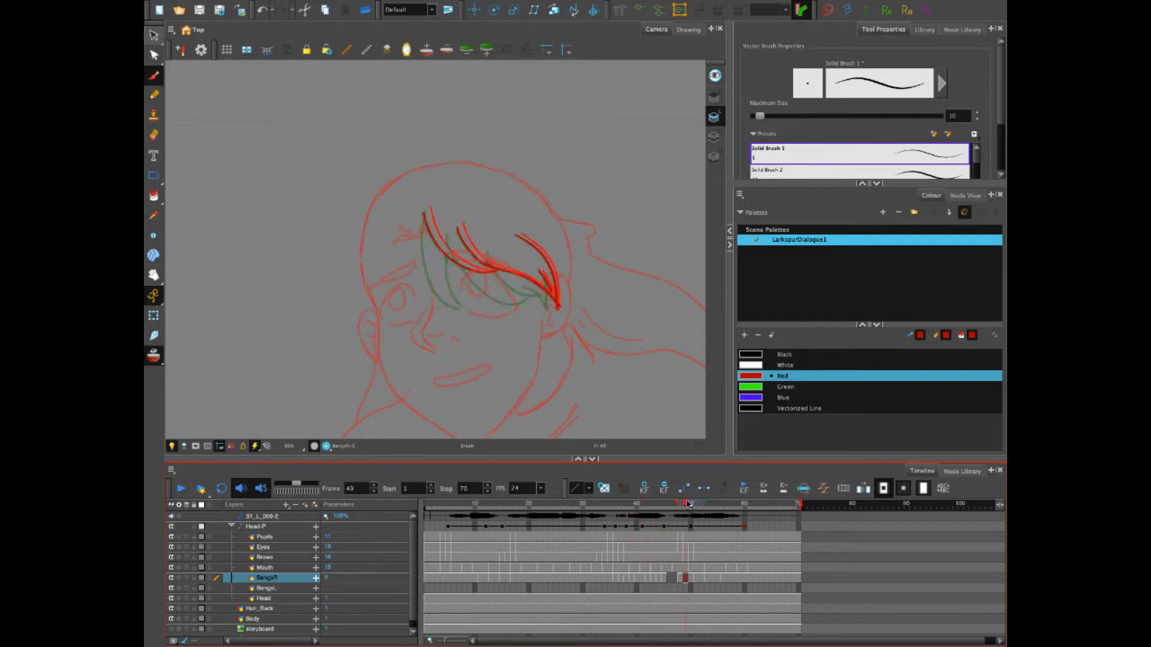
left_click(664, 577)
left_click(671, 577)
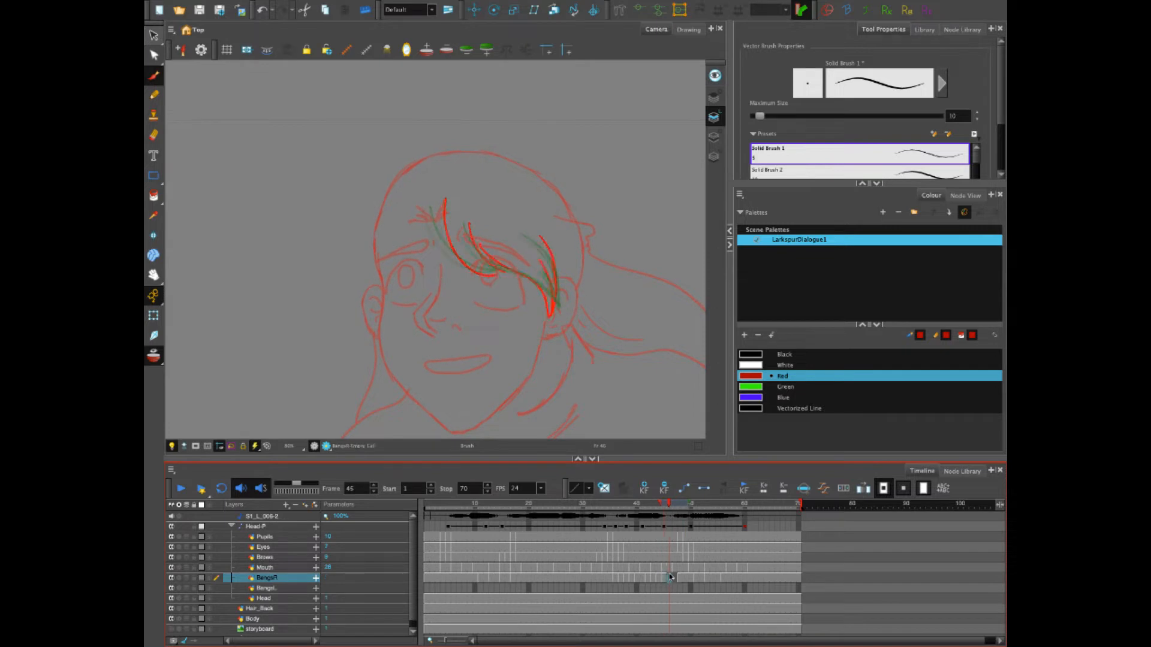
mouse_move(669, 506)
left_mouse_down()
mouse_move(655, 507)
mouse_move(671, 505)
left_mouse_up()
left_click(172, 526)
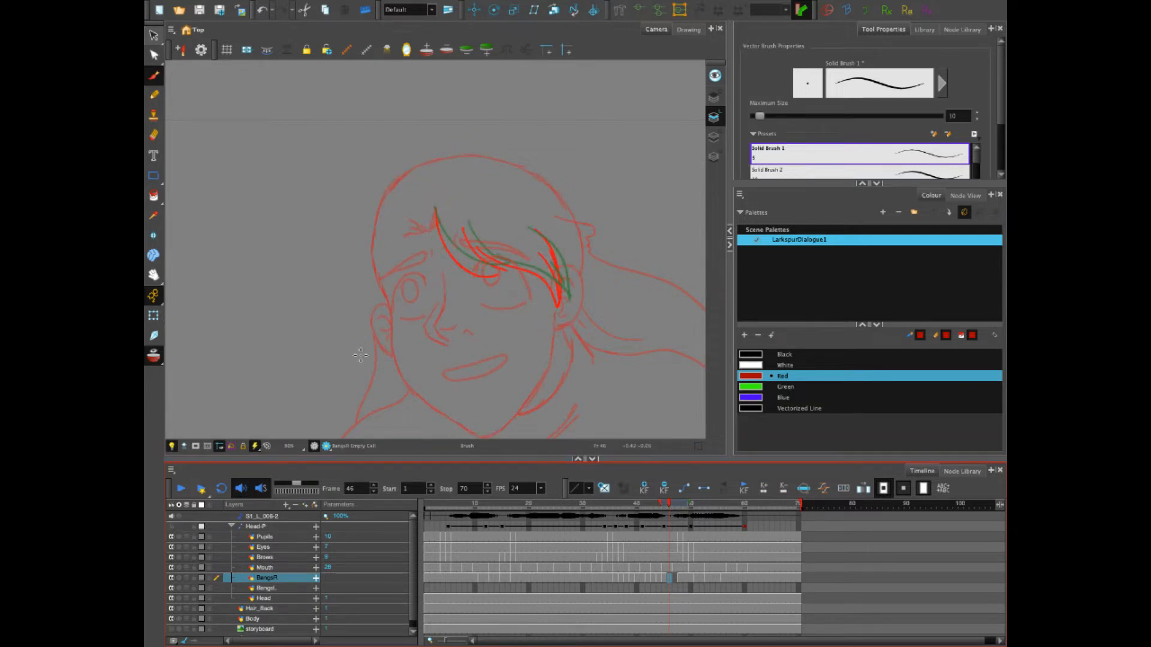
mouse_move(666, 506)
left_mouse_down()
mouse_move(648, 507)
mouse_move(688, 506)
mouse_move(647, 512)
mouse_move(668, 510)
left_mouse_up()
Draw the in-between bangs on frames 46 and 47 of the BangsR layer, easing towards the frame 48 pose
mouse_move(436, 210)
left_mouse_down()
mouse_move(464, 260)
mouse_move(499, 272)
mouse_move(470, 231)
mouse_move(484, 250)
left_mouse_up()
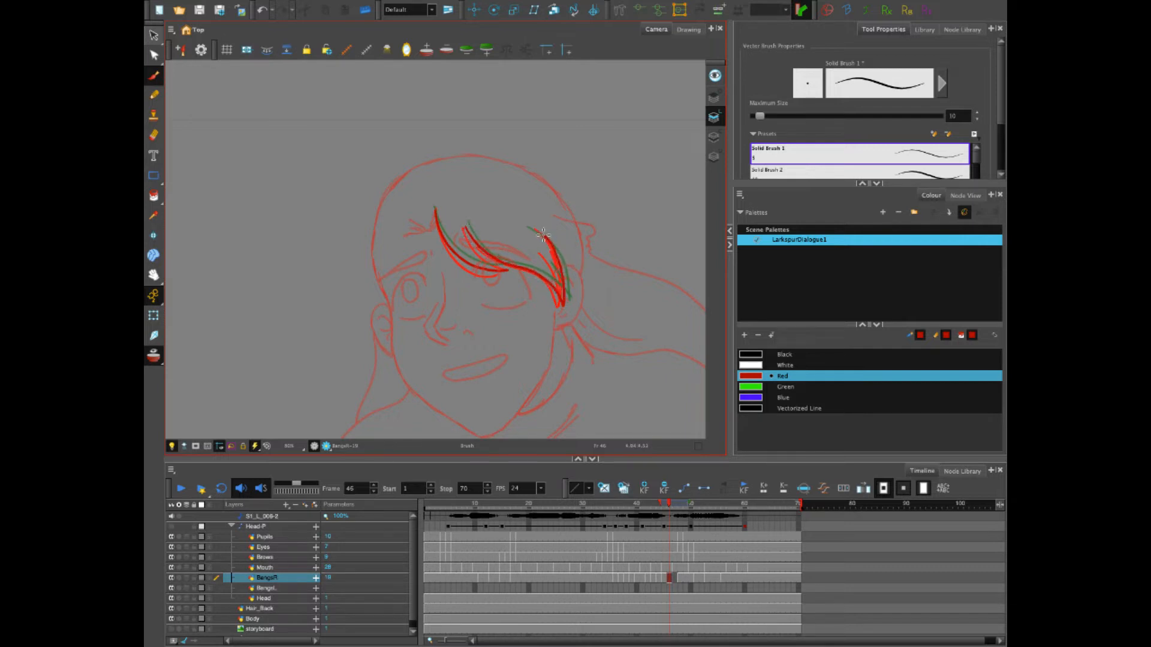
left_click_drag(546, 256, 560, 290)
left_click(675, 578)
mouse_move(435, 208)
left_mouse_down()
mouse_move(472, 260)
mouse_move(511, 267)
mouse_move(484, 246)
mouse_move(561, 295)
left_mouse_up()
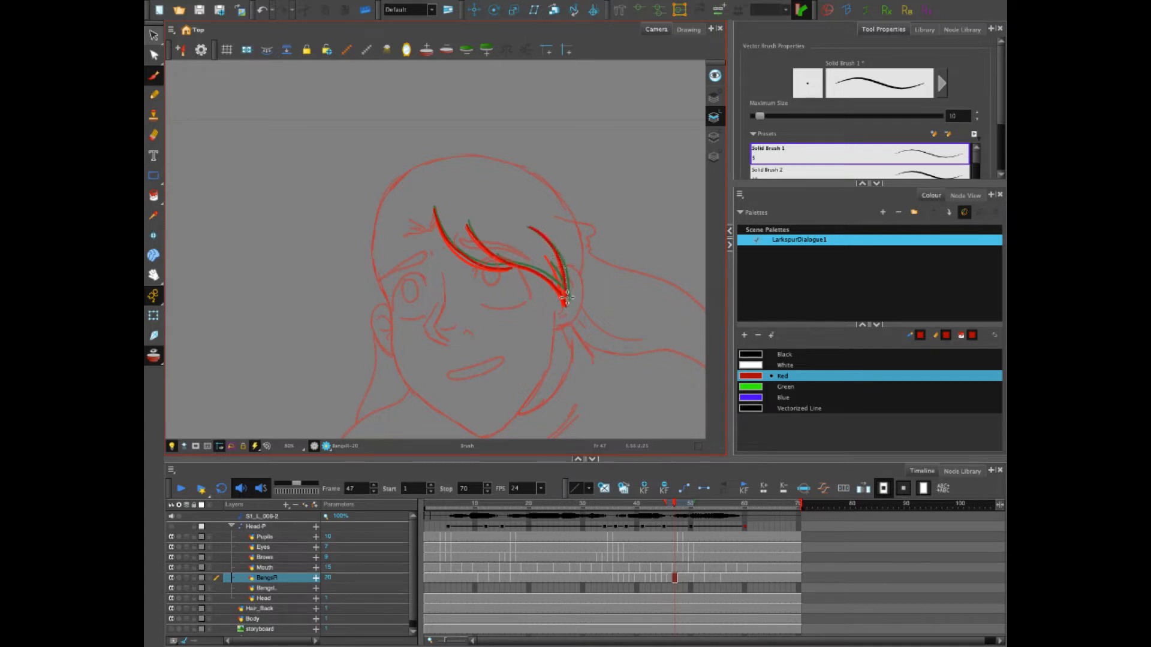
left_click_drag(549, 258, 564, 294)
Clear the BangsR exposure on frames 49 and 50 and draw the in-between bangs on frame 50, redoing misplaced strands
left_click(683, 577)
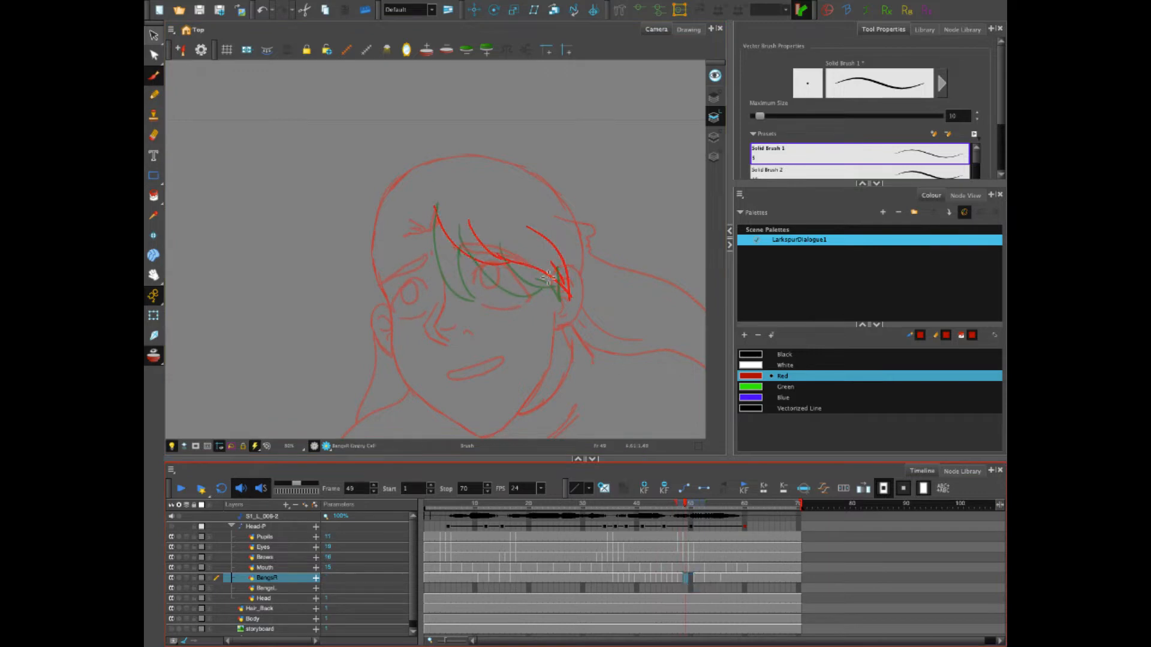
key("period")
left_click_drag(505, 277, 472, 226)
key("ctrl+z")
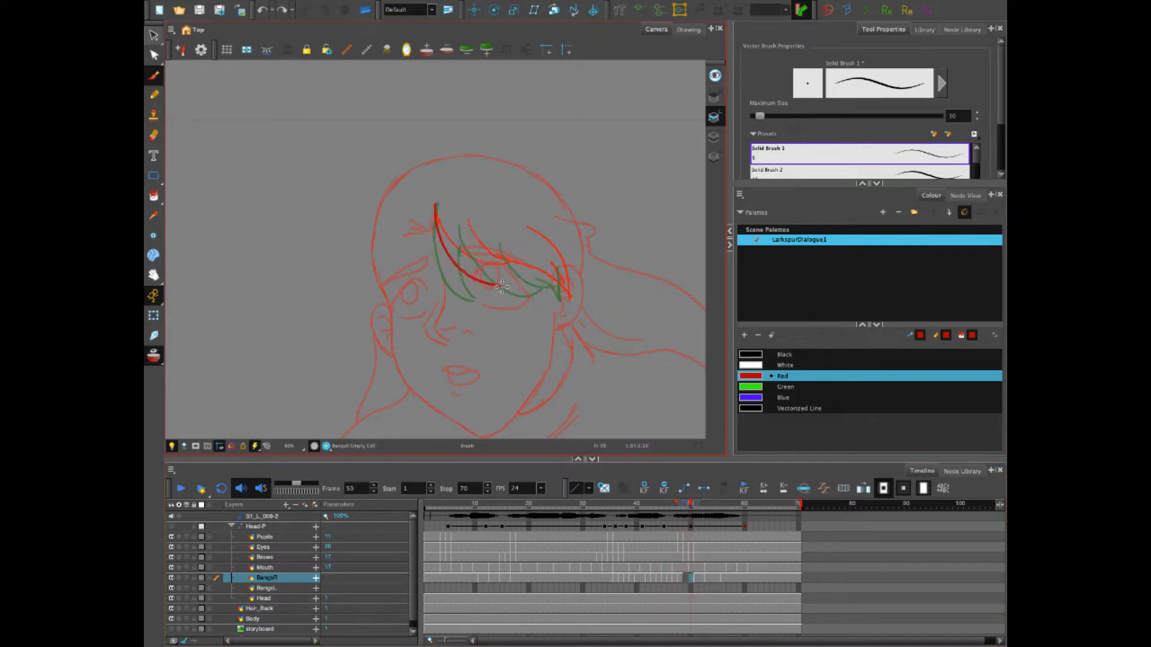
mouse_move(463, 222)
left_mouse_down()
mouse_move(504, 287)
mouse_move(473, 244)
left_mouse_up()
key("ctrl+z")
left_click_drag(542, 283, 476, 253)
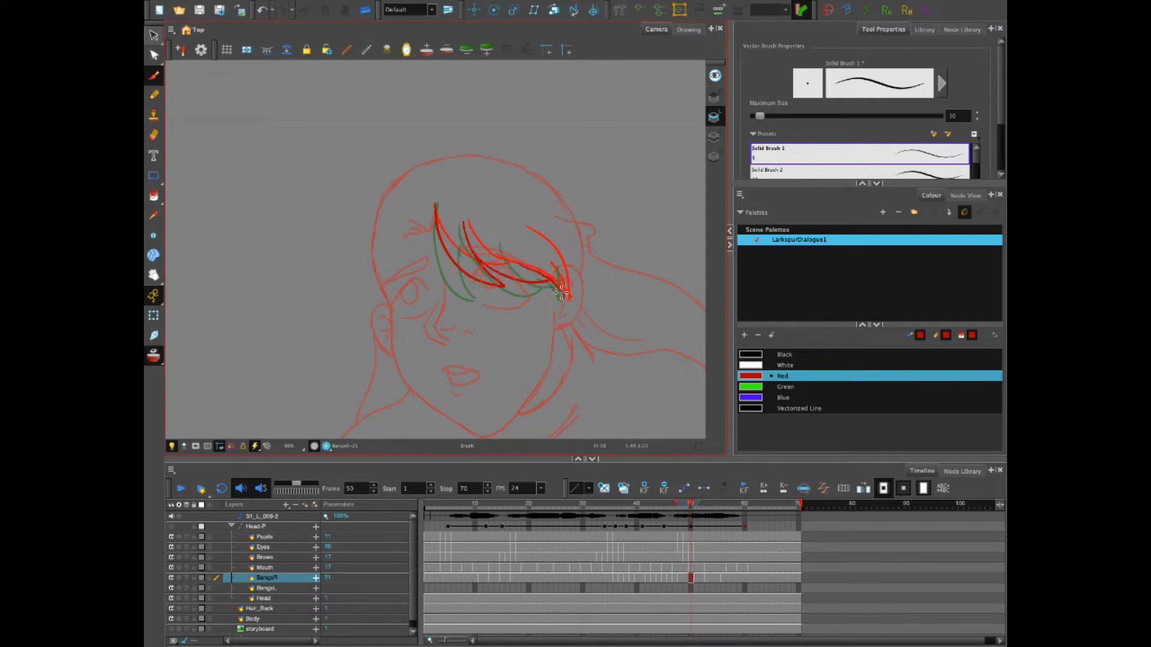
left_click_drag(566, 297, 539, 247)
Draw the in-between bangs on frame 49 of the BangsR layer, between the frame 48 and frame 50 poses
key("comma")
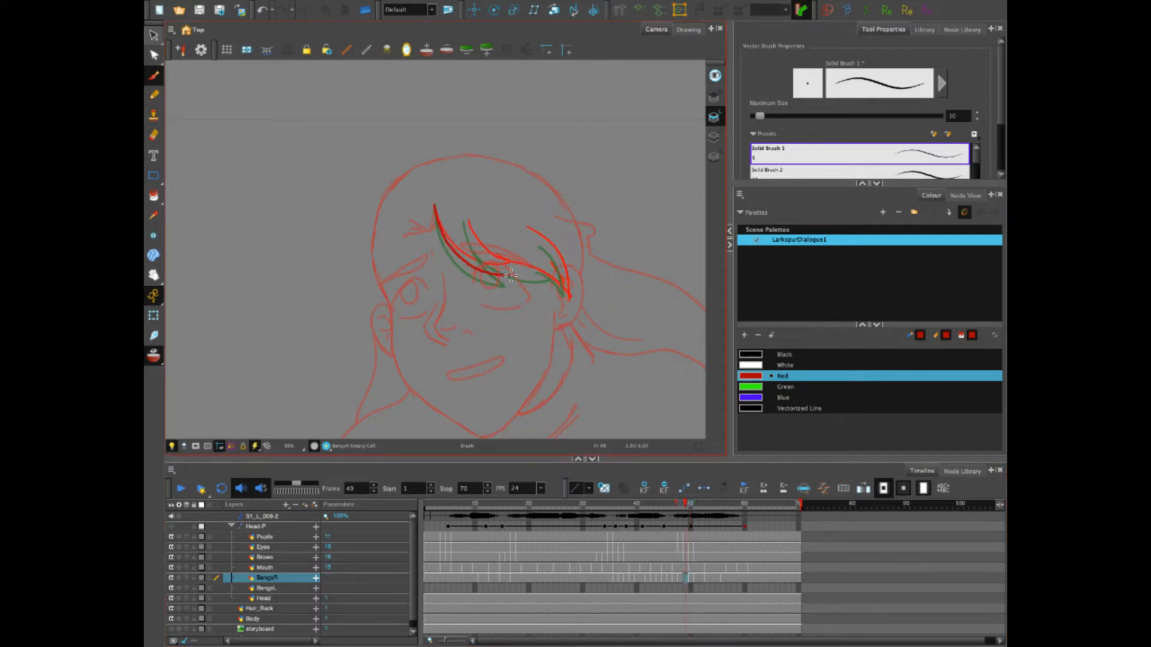
key("ctrl+z")
left_click_drag(489, 259, 567, 298)
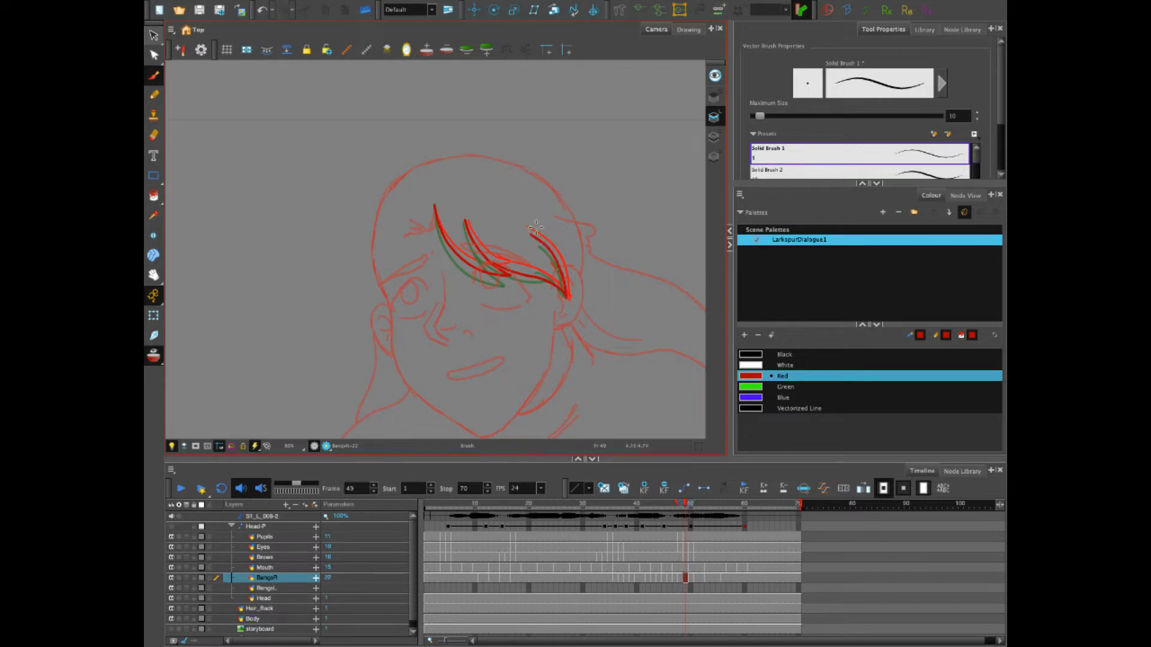
Clear the BangsR exposure on frames 51 and 52 and draw the in-between bangs on frame 51
left_click(702, 578)
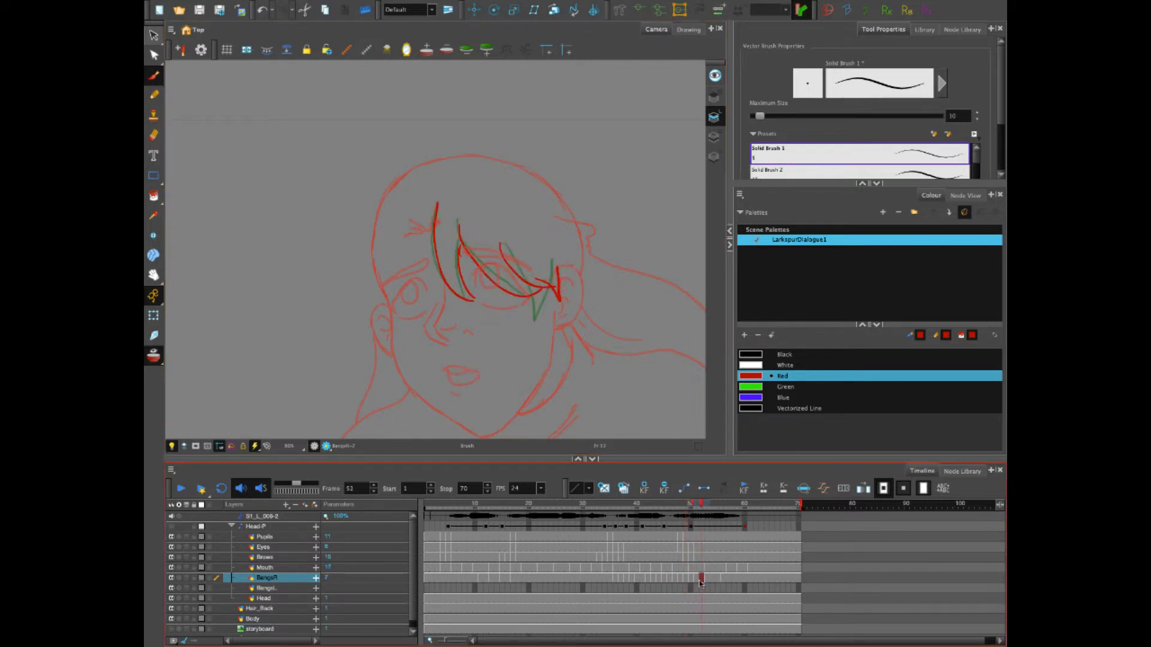
key("Delete")
mouse_move(435, 205)
left_mouse_down()
mouse_move(487, 297)
mouse_move(462, 221)
left_mouse_up()
left_click_drag(462, 221, 519, 287)
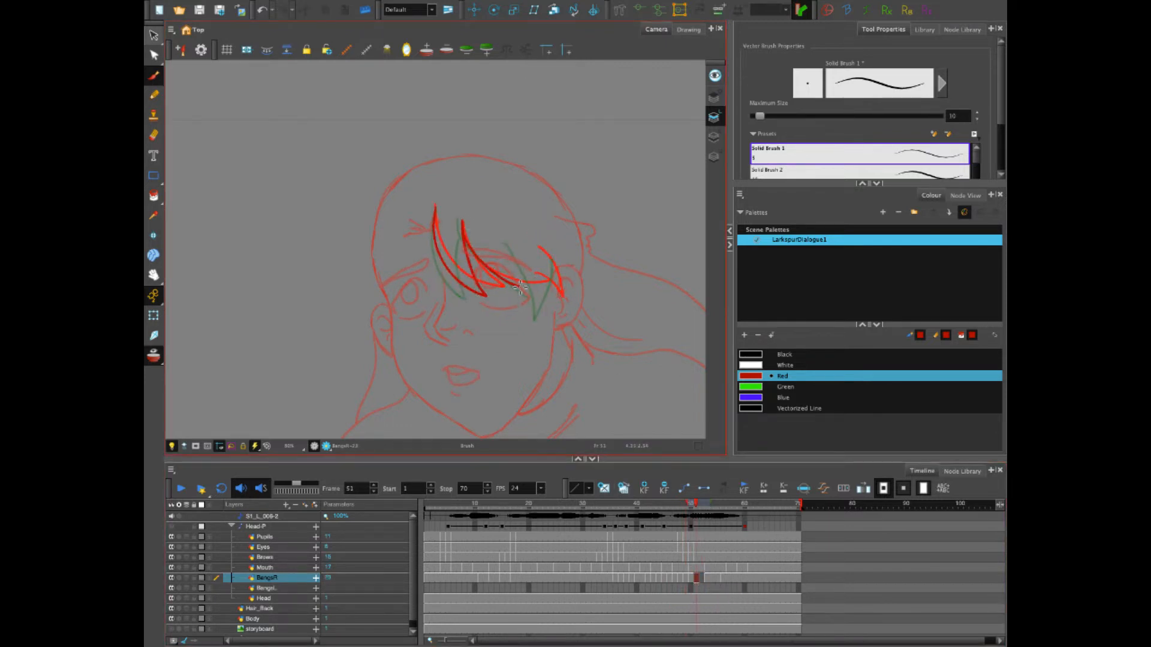
Draw the in-between bangs on frame 52 of the BangsR layer, leading into the following onion-skinned pose
left_click(701, 578)
mouse_move(461, 220)
left_mouse_down()
mouse_move(476, 299)
mouse_move(518, 292)
mouse_move(537, 308)
left_mouse_up()
mouse_move(511, 245)
left_mouse_down()
mouse_move(539, 269)
mouse_move(537, 310)
left_mouse_up()
key("ctrl+z")
key("ctrl+z")
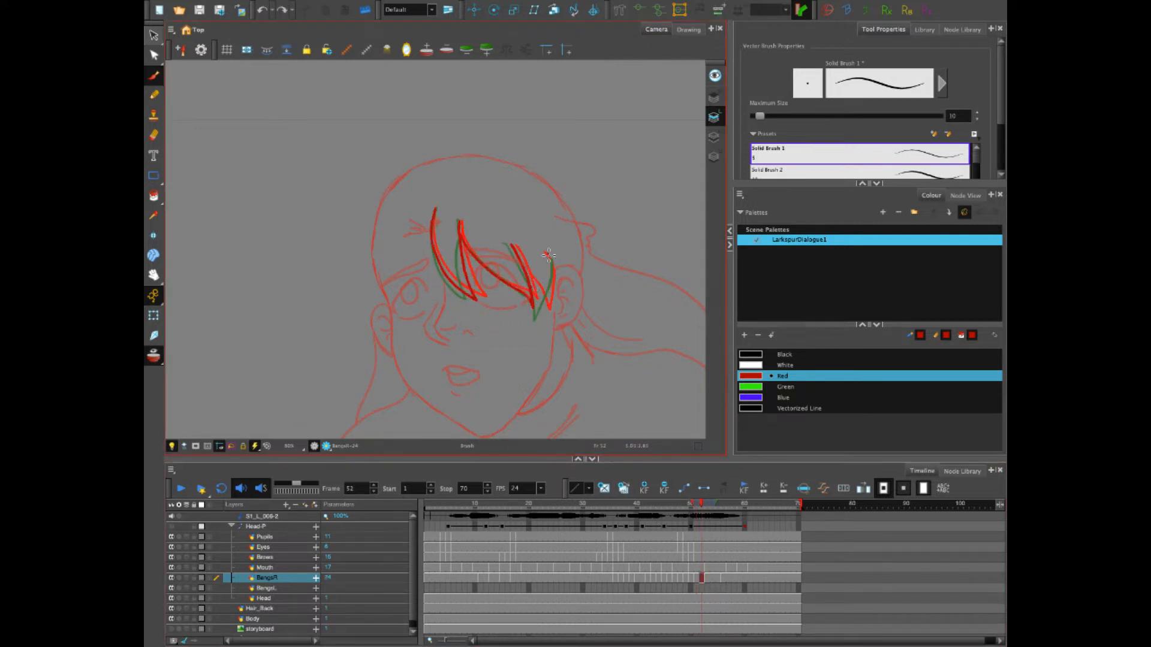
left_click_drag(548, 251, 544, 312)
Clear the BangsR exposure on frames 54 to 58 and draw the in-between bangs strands on frame 56
left_click(723, 578)
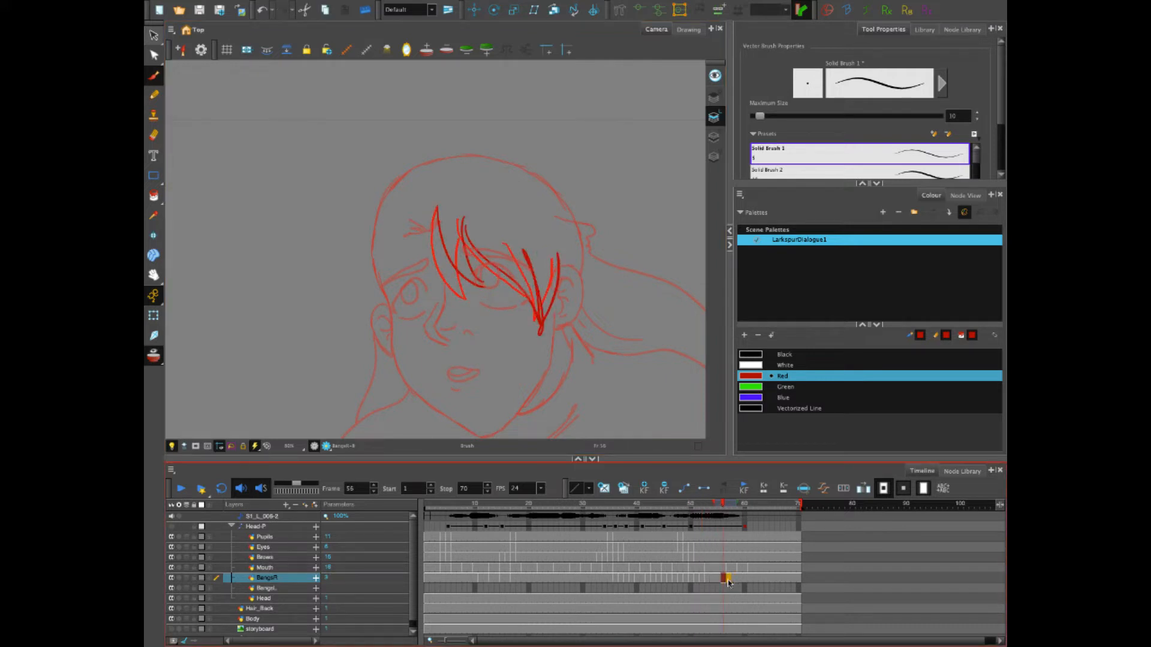
left_click(713, 578)
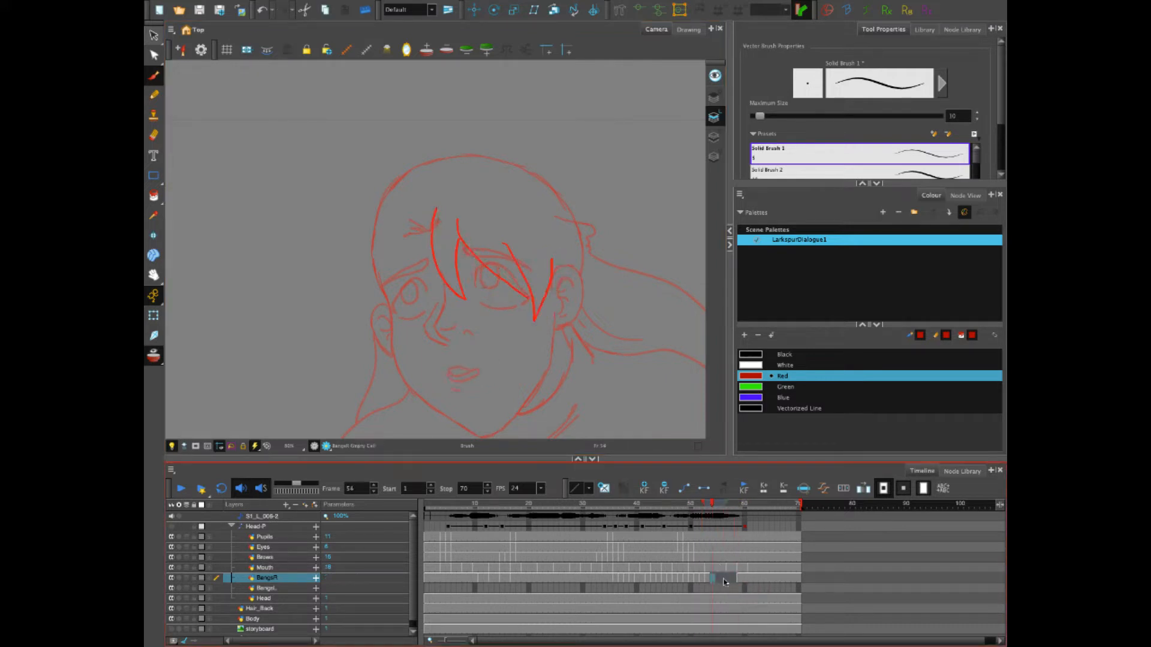
left_click(723, 577)
mouse_move(436, 208)
left_mouse_down()
mouse_move(466, 299)
mouse_move(478, 298)
left_mouse_up()
left_click_drag(507, 243, 538, 323)
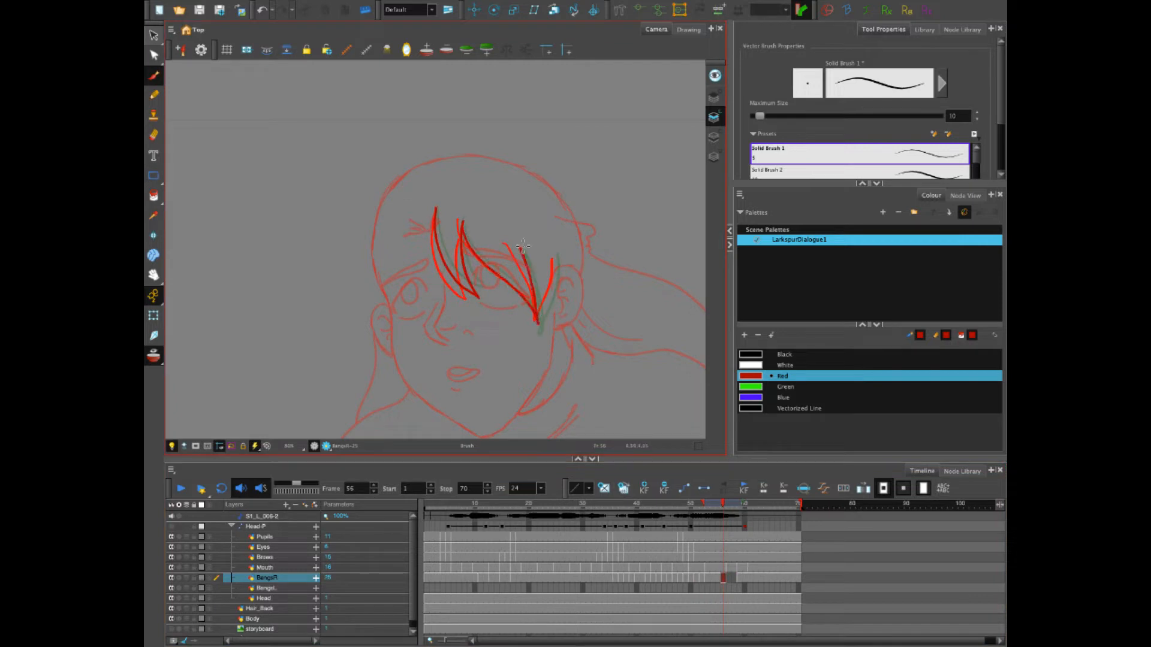
key("ctrl+z")
mouse_move(464, 232)
left_mouse_down()
mouse_move(550, 289)
mouse_move(554, 256)
left_mouse_up()
left_click_drag(514, 246, 538, 322)
Clear BangsR frames 54 and 55 and draw their in-between bangs, easing out of the previous pose and redoing misplaced strands
left_click(717, 578)
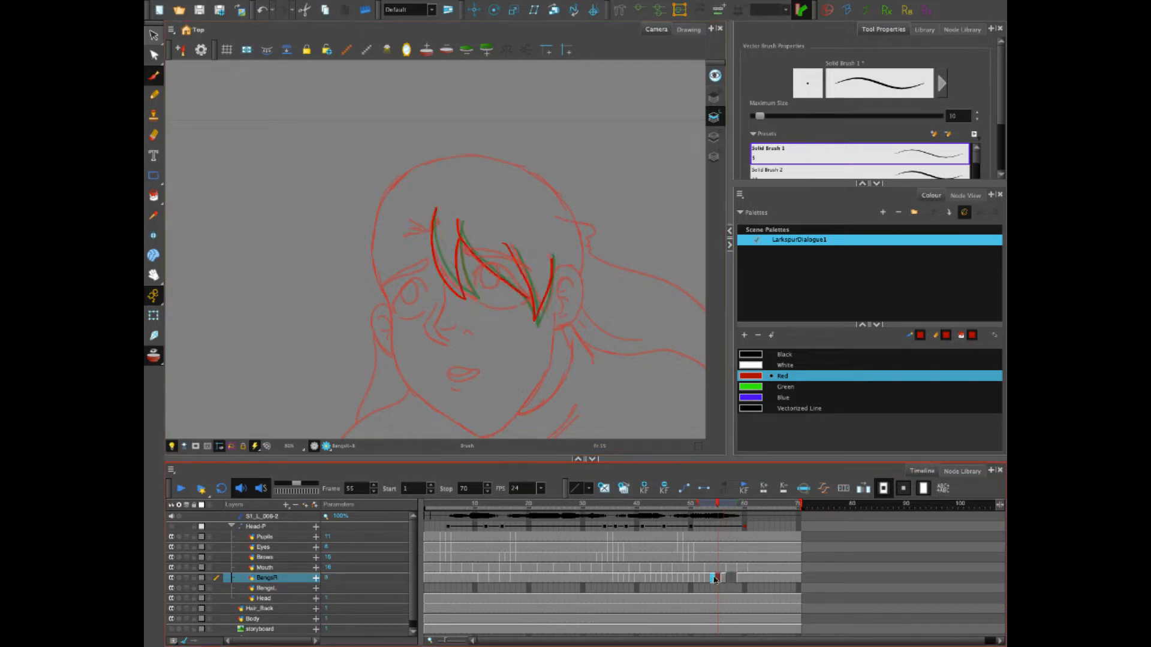
left_click_drag(697, 505, 703, 505)
mouse_move(436, 208)
left_mouse_down()
mouse_move(432, 242)
mouse_move(464, 299)
left_mouse_up()
key("ctrl+z")
mouse_move(435, 208)
left_mouse_down()
mouse_move(436, 256)
mouse_move(473, 301)
mouse_move(460, 222)
mouse_move(532, 307)
mouse_move(518, 259)
mouse_move(538, 321)
left_mouse_up()
key("ctrl+z")
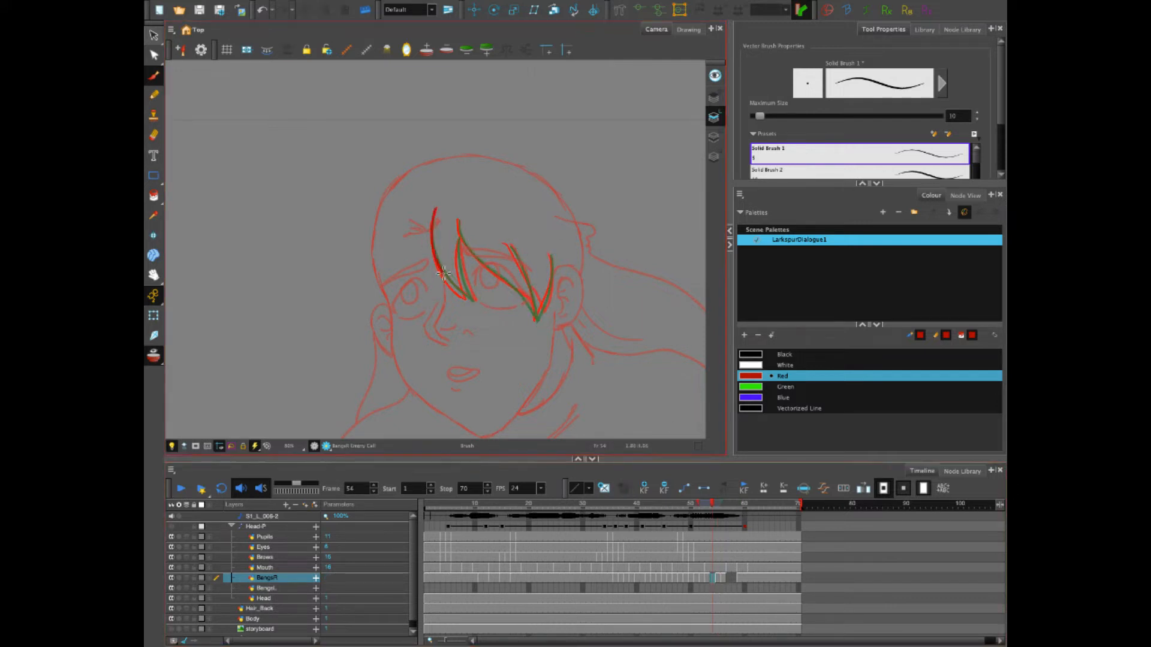
left_click_drag(444, 273, 470, 301)
left_click_drag(698, 504, 703, 505)
key("ctrl+z")
mouse_move(436, 209)
left_mouse_down()
mouse_move(452, 287)
mouse_move(455, 253)
mouse_move(544, 307)
left_mouse_up()
Draw the in-between bangs on frames 57 and 58 of the BangsR layer, easing into the final onion-skinned pose
left_click(728, 578)
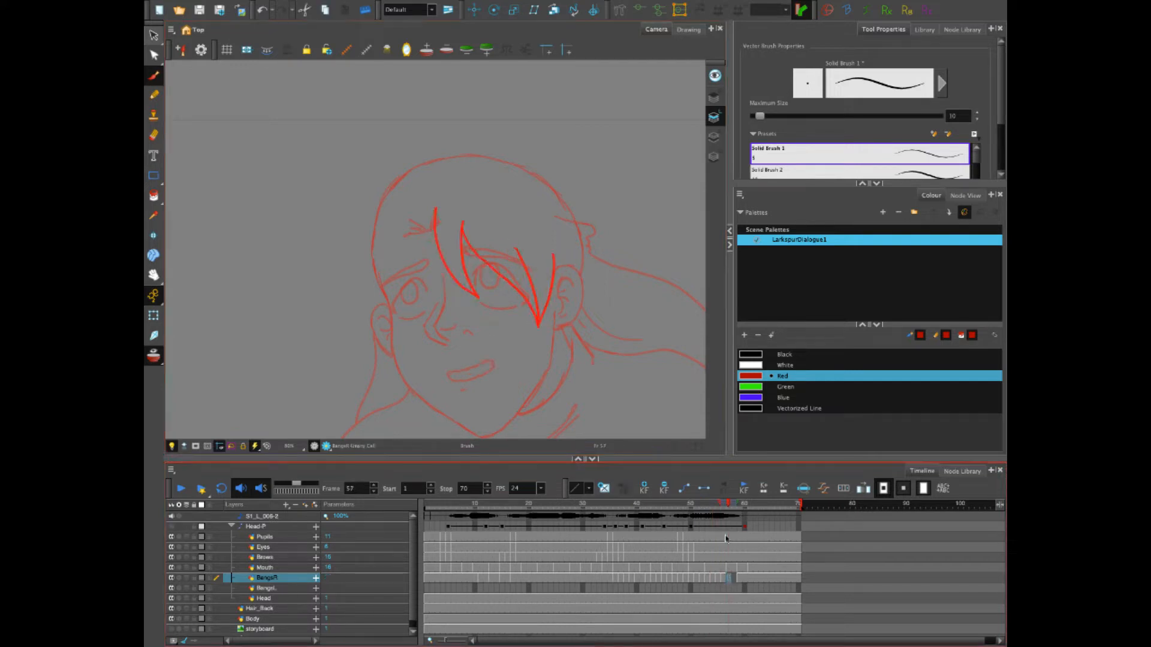
mouse_move(436, 208)
left_mouse_down()
mouse_move(448, 261)
mouse_move(480, 291)
mouse_move(464, 226)
mouse_move(519, 289)
mouse_move(556, 255)
mouse_move(539, 327)
mouse_move(519, 252)
mouse_move(540, 324)
left_mouse_up()
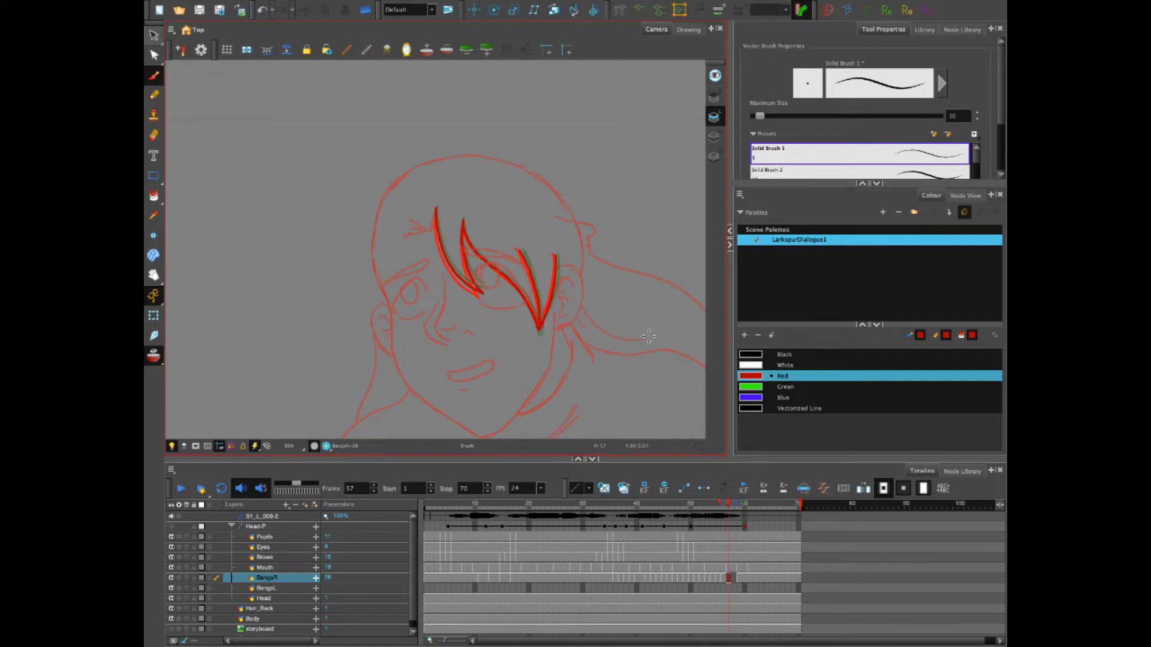
left_click(734, 578)
left_click(436, 216)
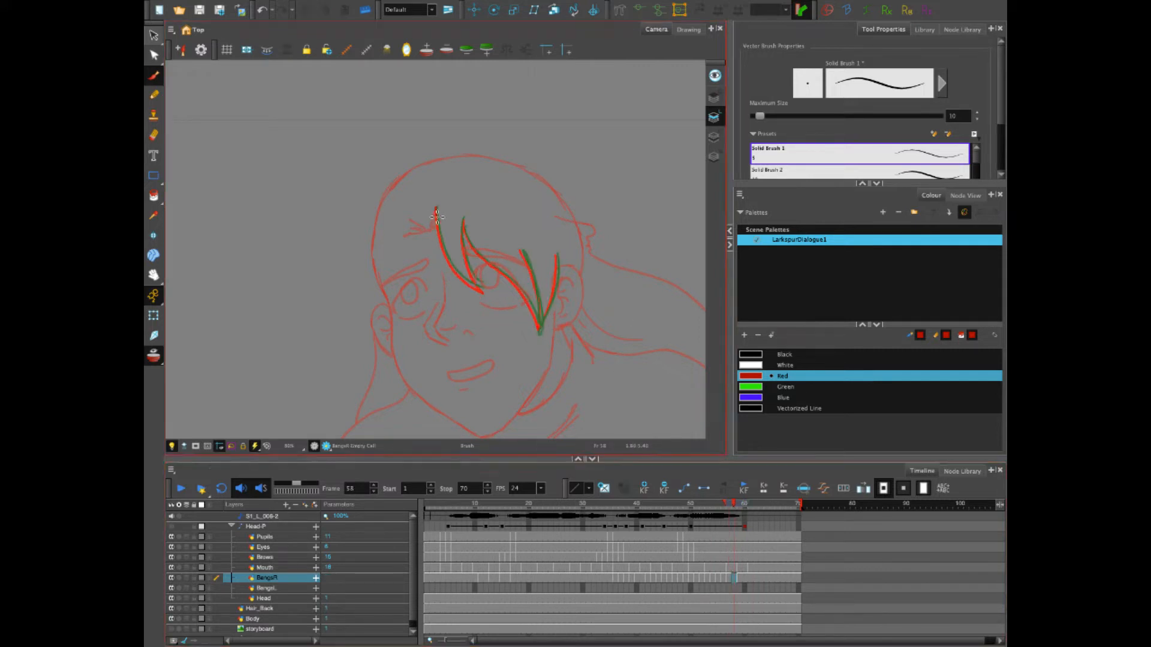
mouse_move(482, 287)
left_mouse_down()
mouse_move(463, 220)
mouse_move(537, 330)
mouse_move(558, 249)
mouse_move(538, 329)
left_mouse_up()
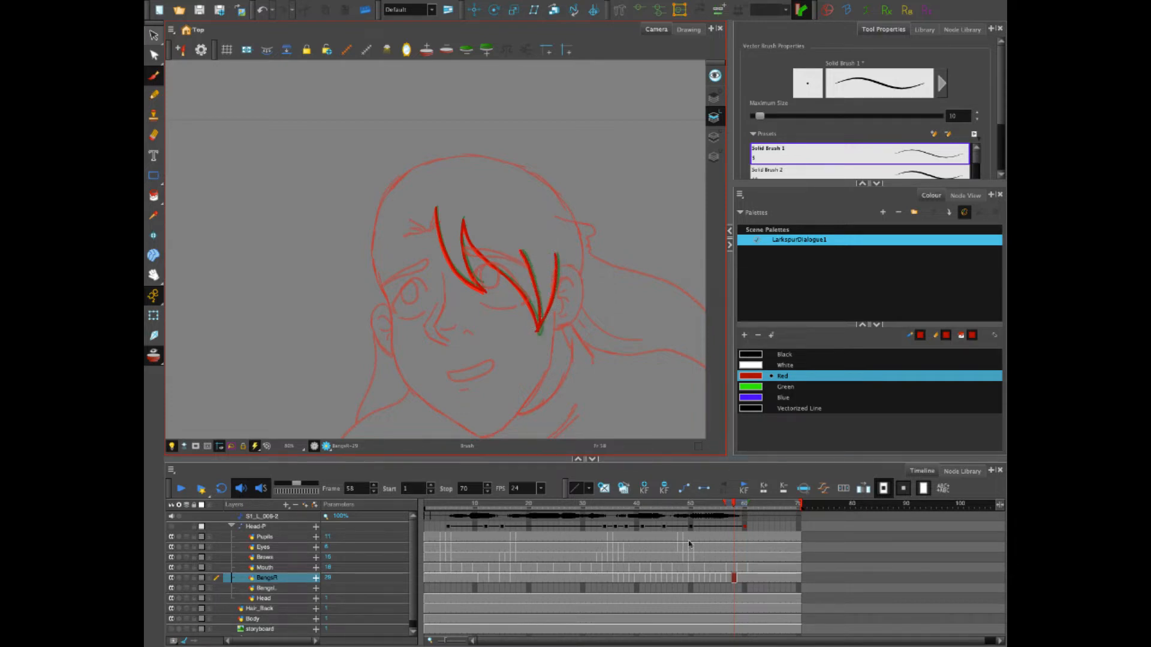
Return to frame 1 and play the shot back to review the bangs animation
left_click_drag(630, 506, 309, 466)
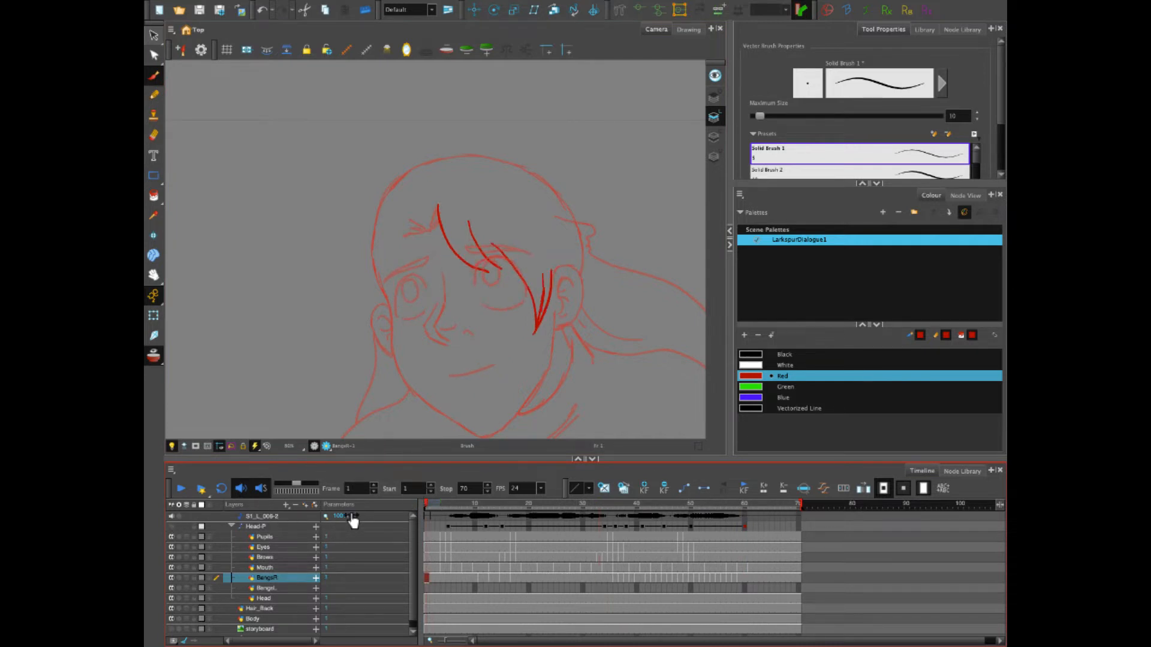
scroll(476, 316, "up", 2)
scroll(477, 316, "down", 3)
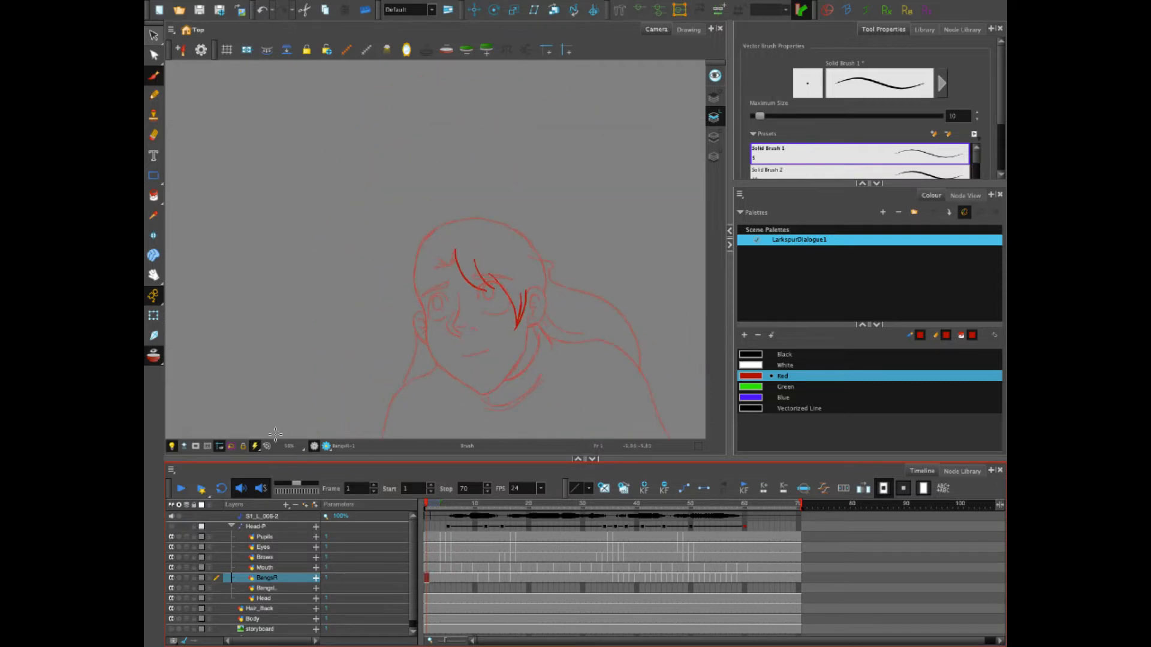
left_click(182, 489)
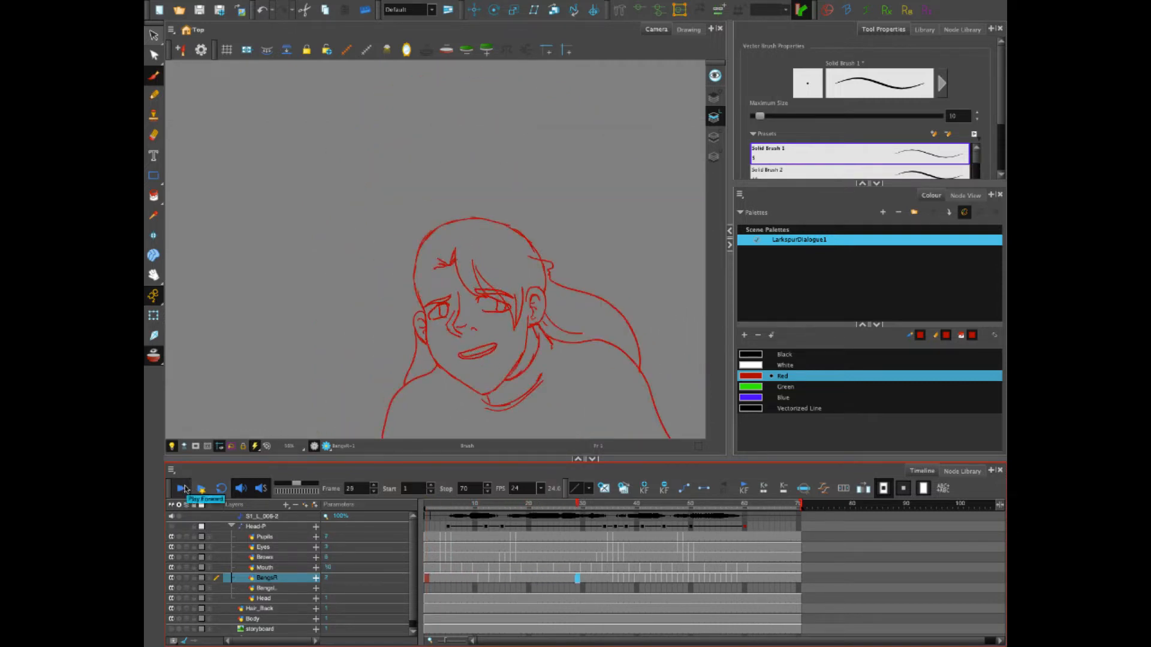
left_click(183, 489)
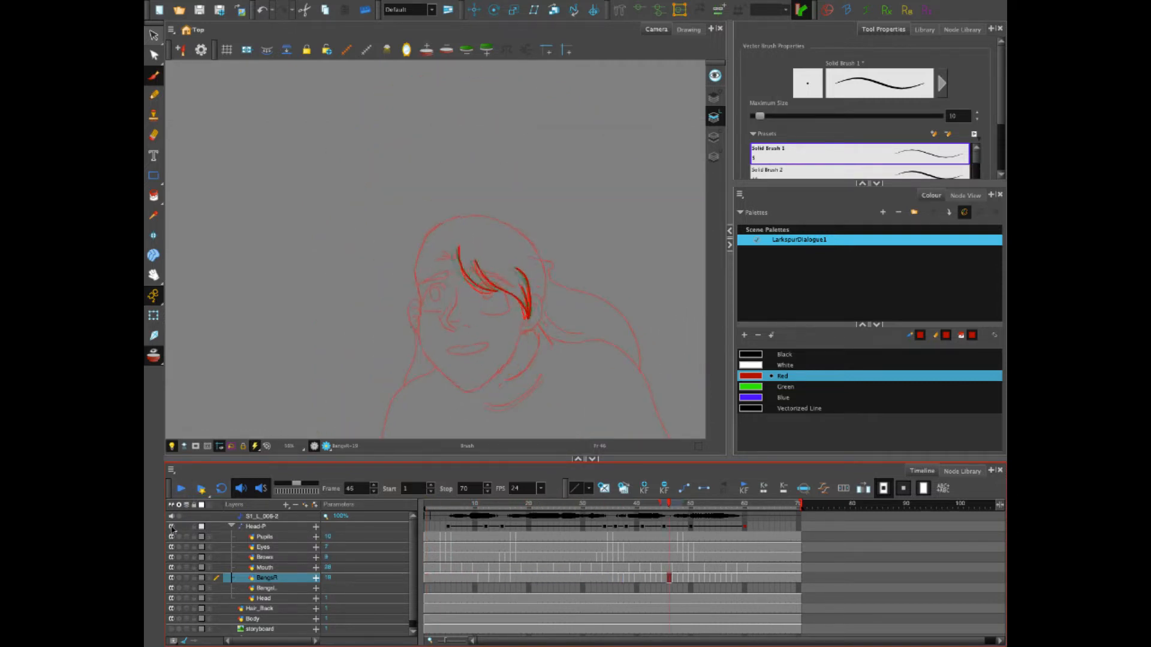
Play the shot from frame 1 and scrub through the BangsR drawings around frames 41 to 49 to check their spacing
left_click(450, 505)
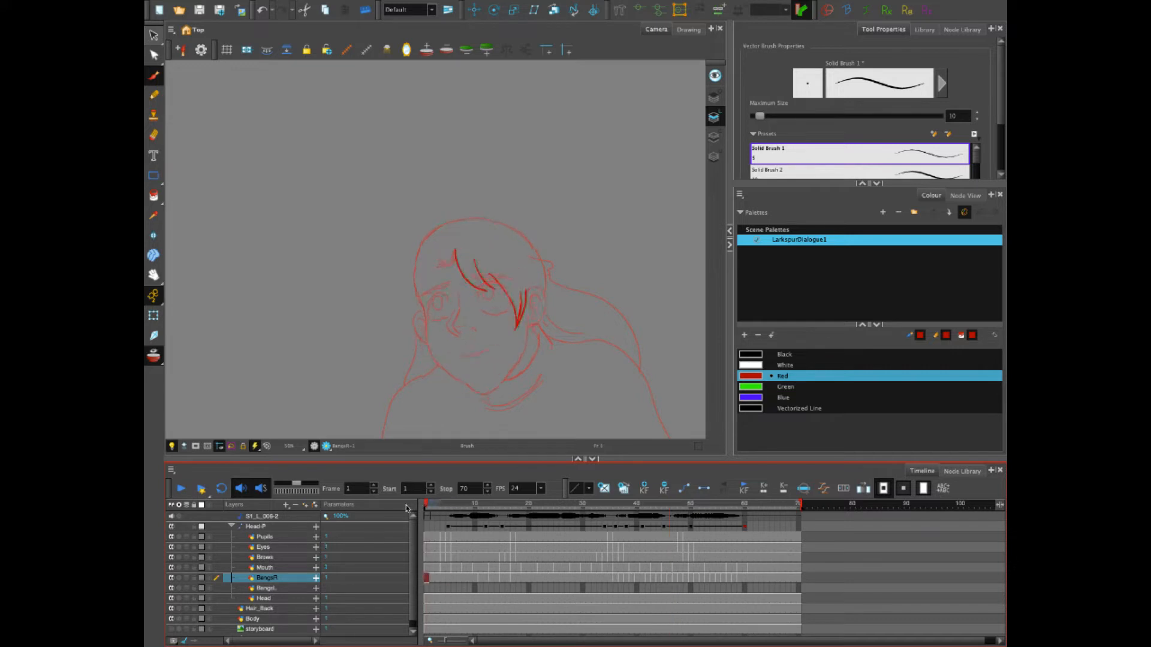
left_click(182, 489)
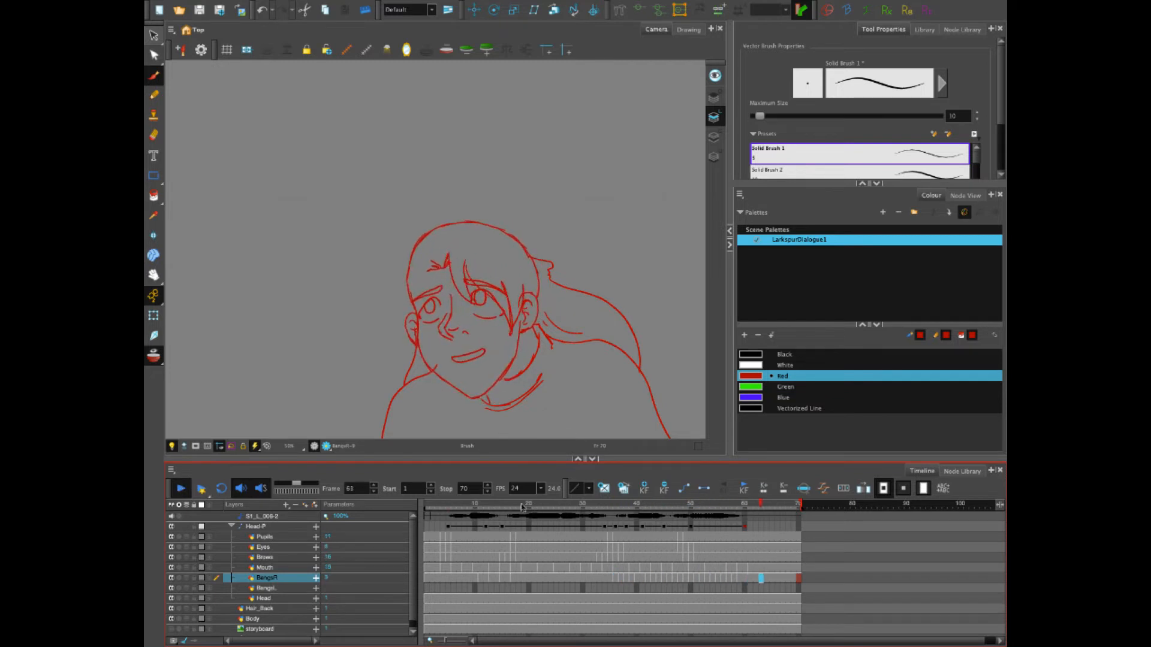
left_click(576, 505)
mouse_move(576, 506)
left_mouse_down()
mouse_move(720, 519)
mouse_move(625, 514)
mouse_move(713, 517)
mouse_move(662, 518)
mouse_move(684, 517)
left_mouse_up()
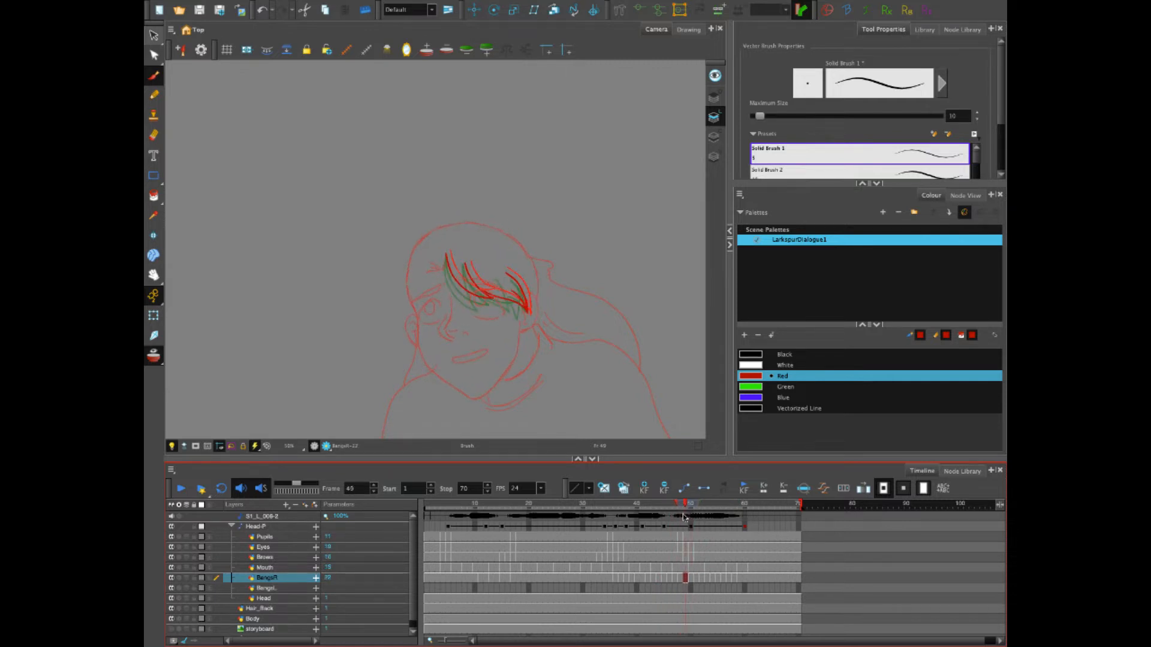
left_click(670, 579)
left_click(643, 578)
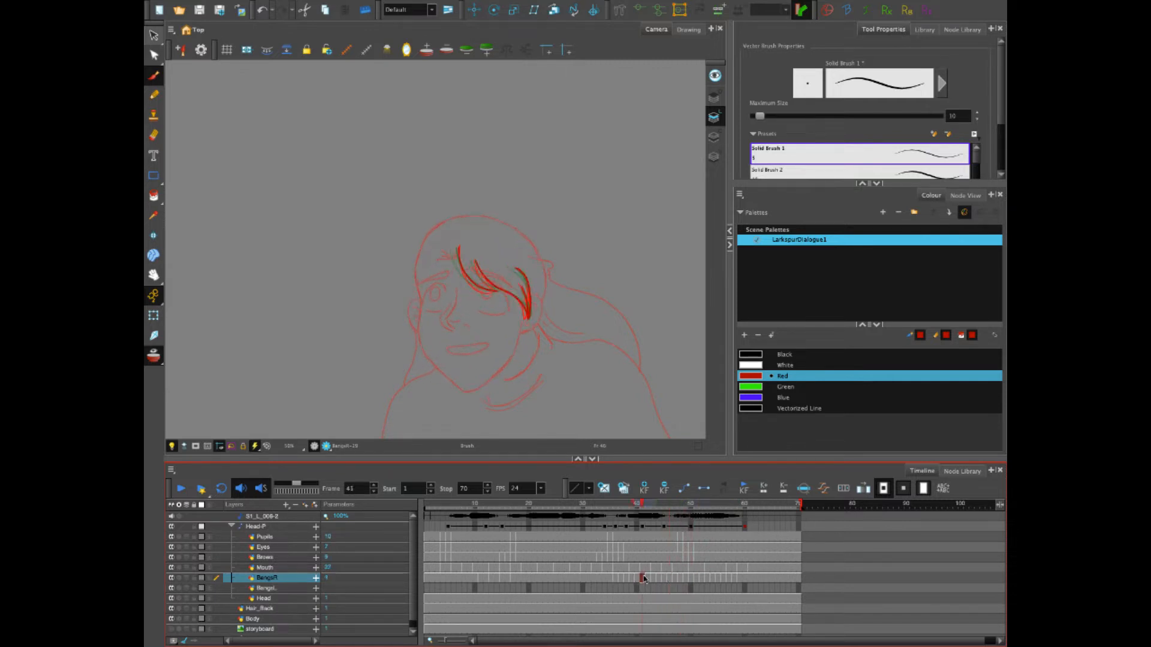
left_click(653, 578)
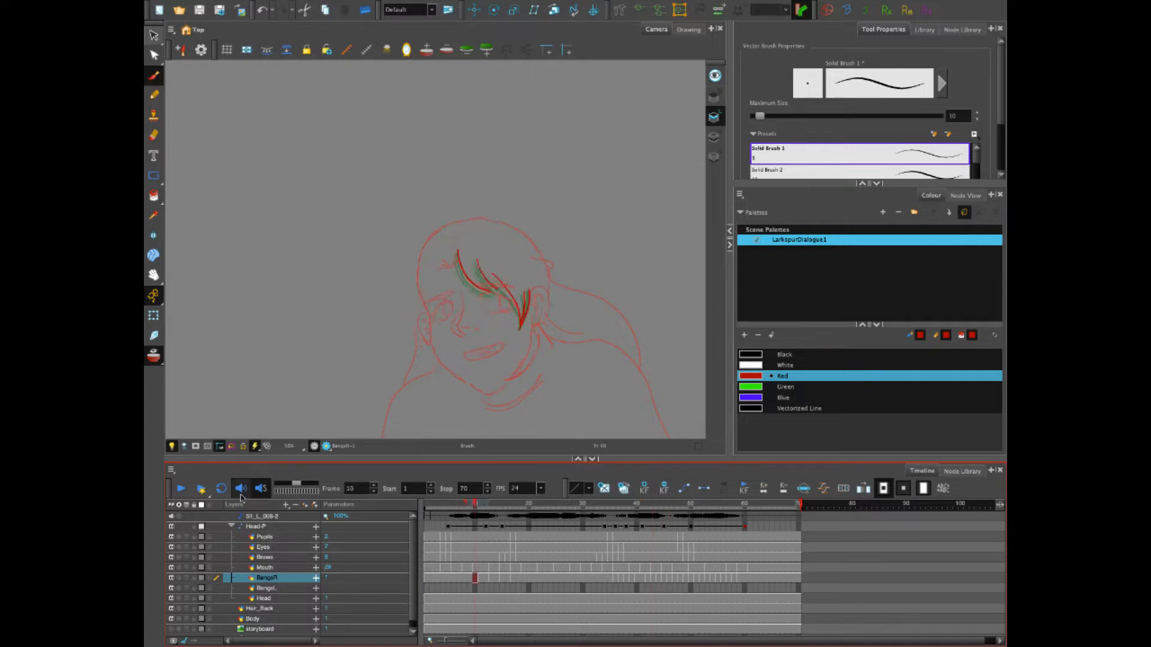
Replay the shot several times from around frames 7 to 10 and inspect the BangsR transition into frames 12 and 13
left_click(180, 489)
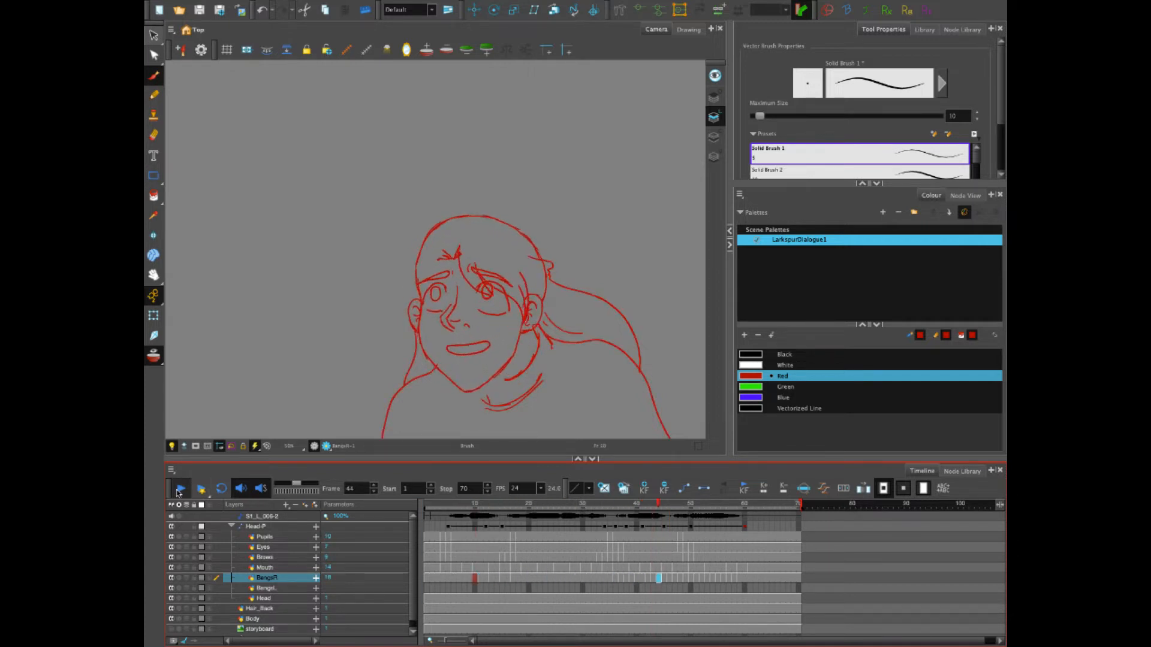
left_click(180, 489)
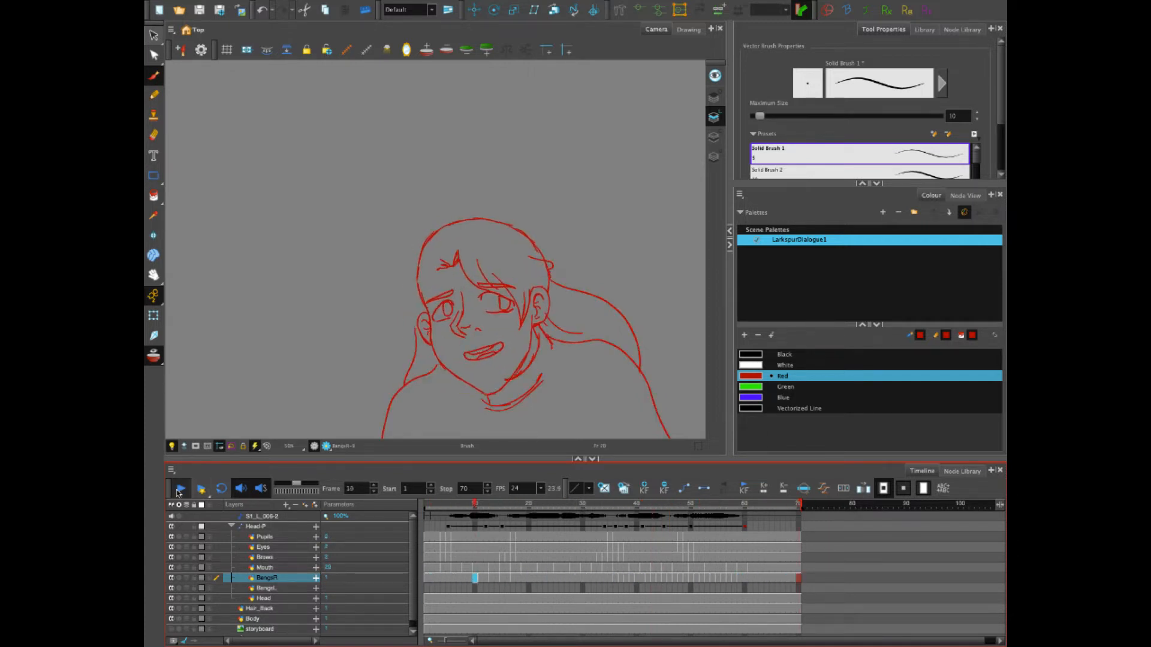
left_click(179, 489)
mouse_move(489, 505)
left_mouse_down()
mouse_move(471, 505)
mouse_move(501, 507)
mouse_move(459, 508)
left_mouse_up()
left_click(180, 490)
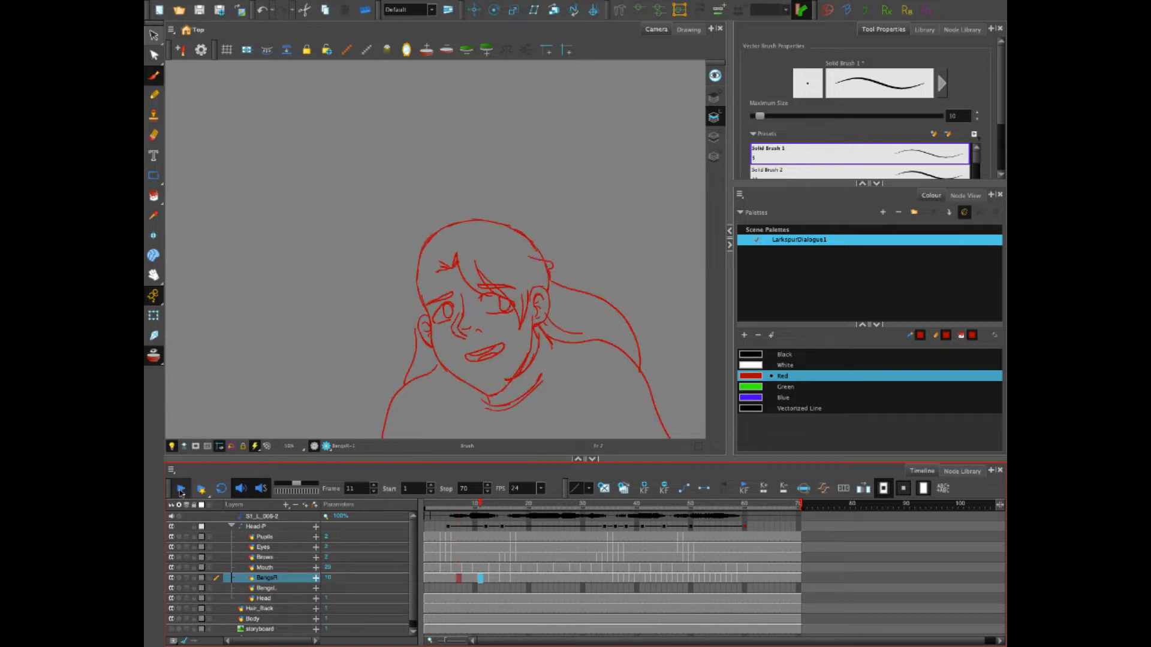
mouse_move(463, 513)
left_mouse_down()
mouse_move(561, 513)
mouse_move(478, 515)
mouse_move(488, 521)
left_mouse_up()
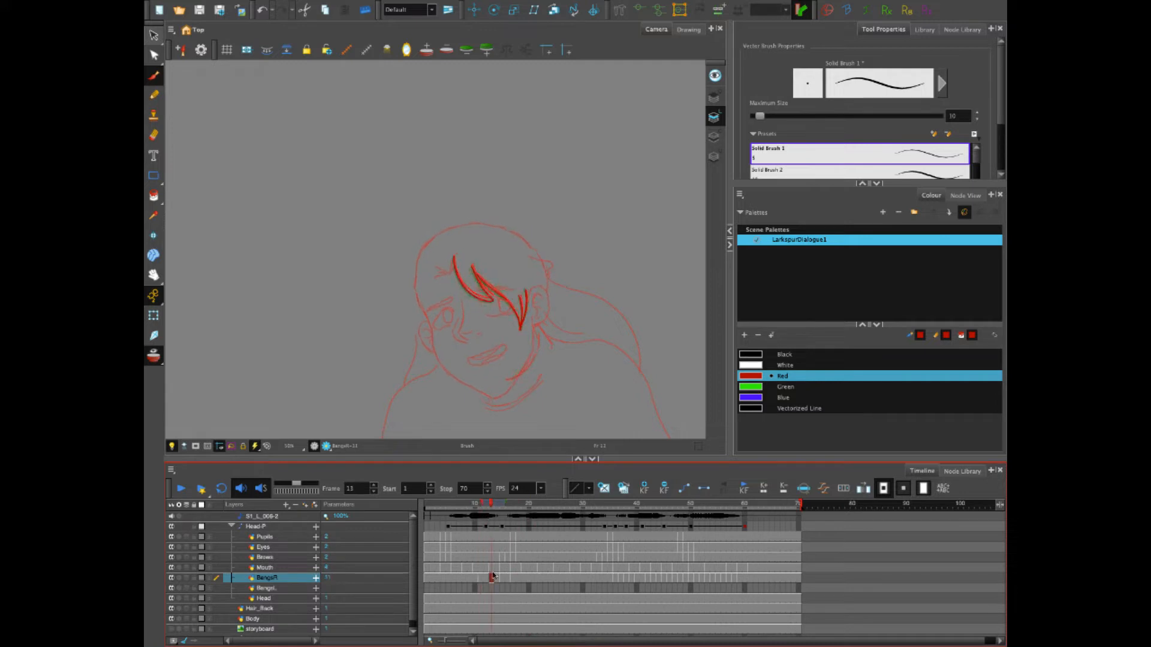
scroll(491, 294, "up", 2)
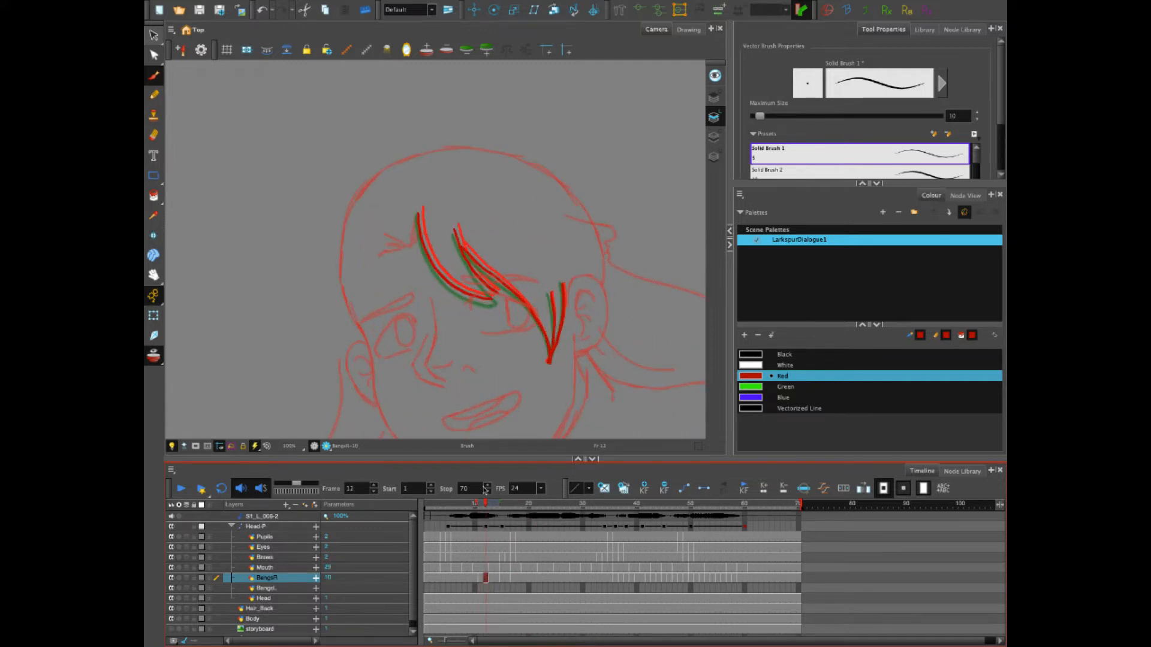
left_click(181, 490)
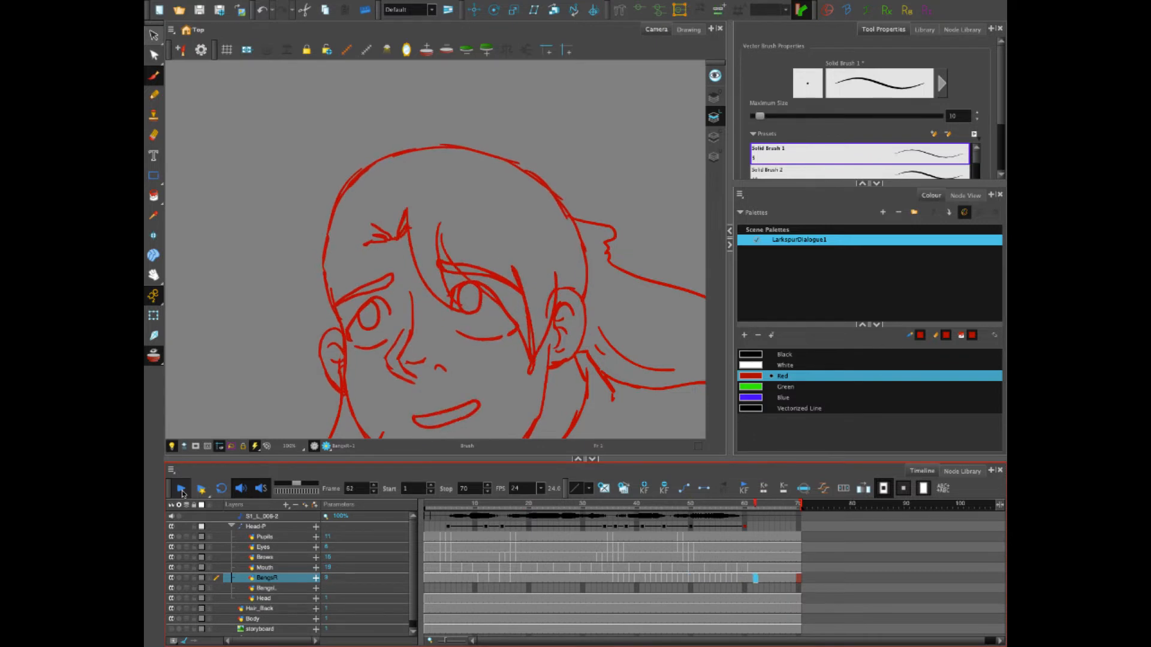
left_click(181, 490)
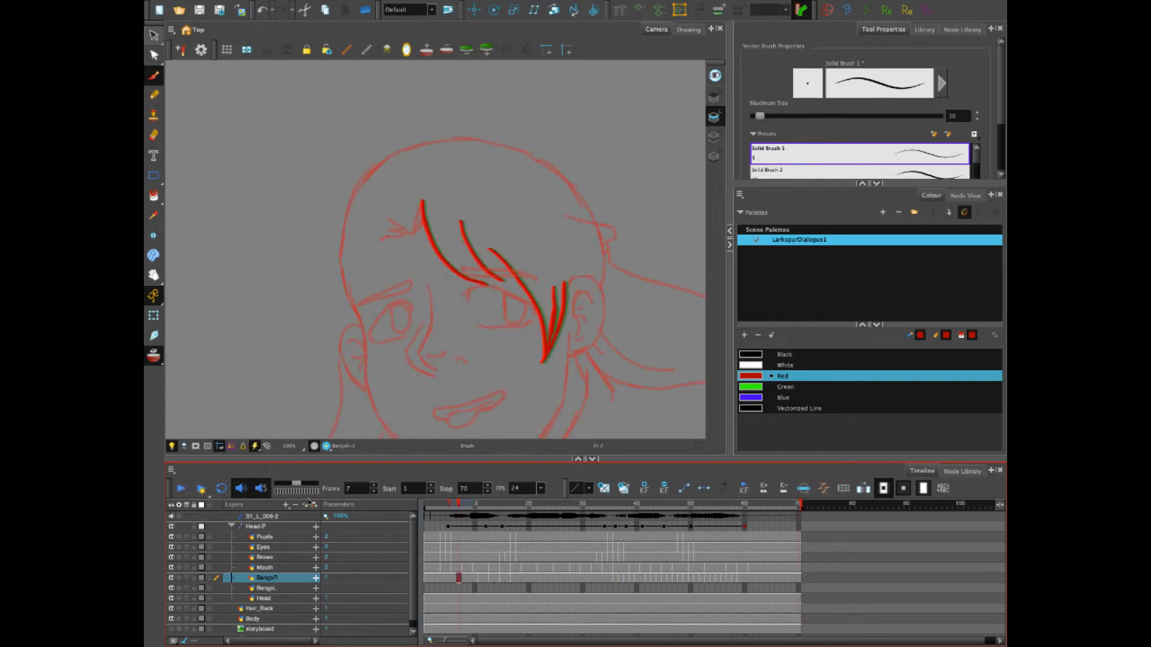
left_click(187, 490)
left_click(188, 490)
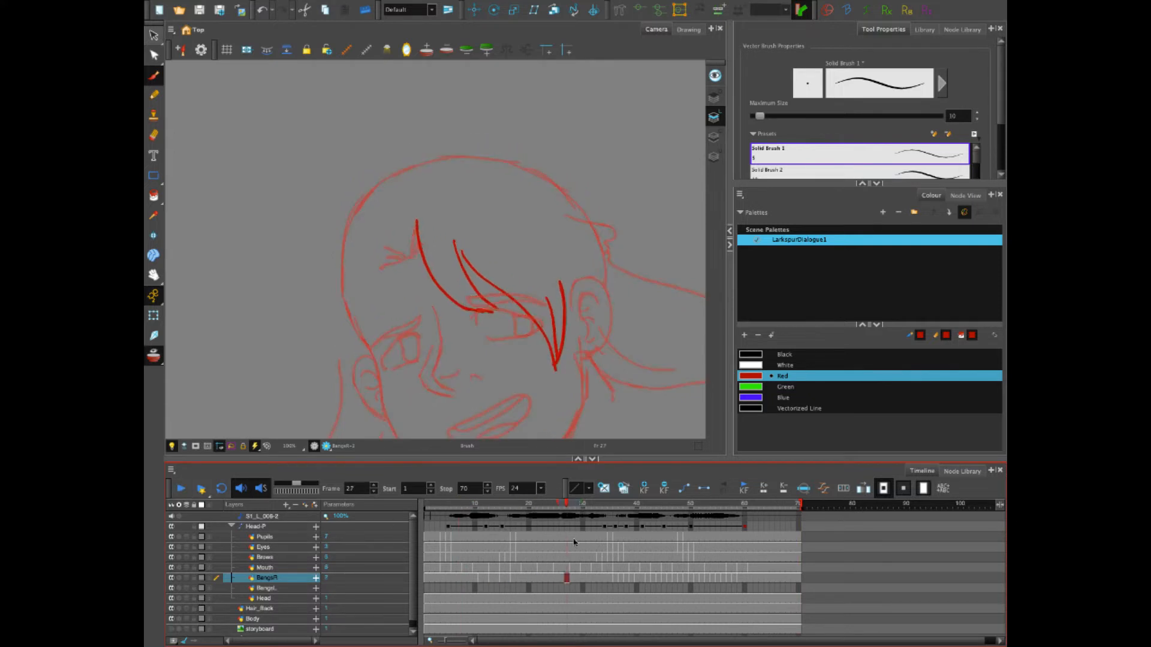
Clear the BangsR exposure on frames 9 and 10
left_click(473, 508)
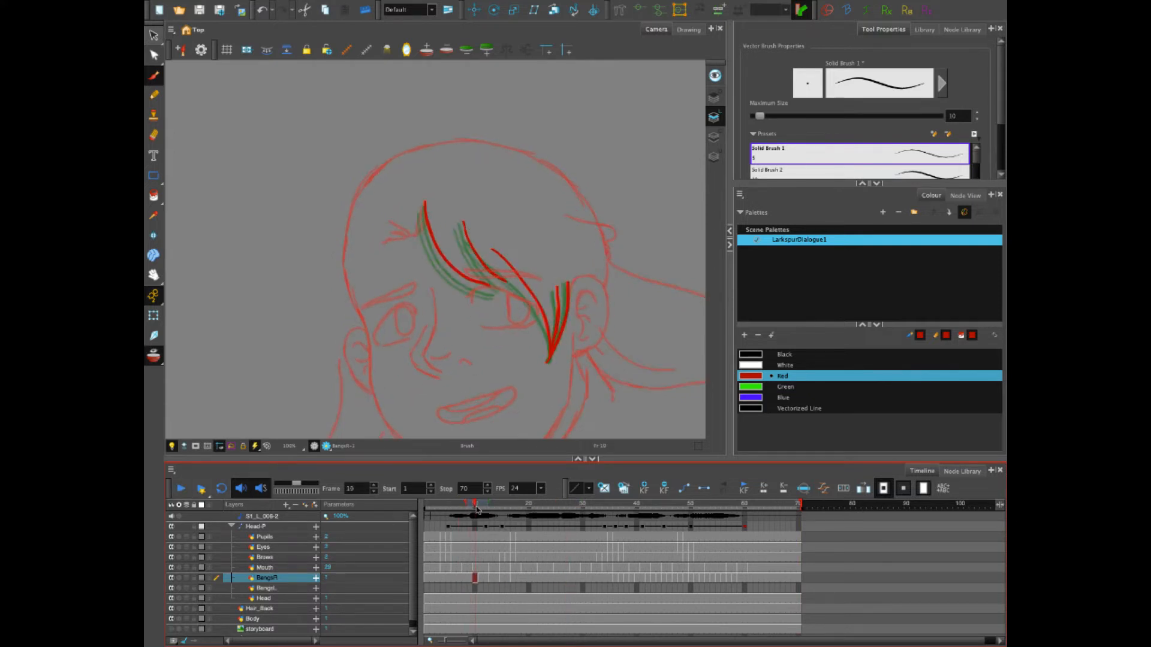
key("comma")
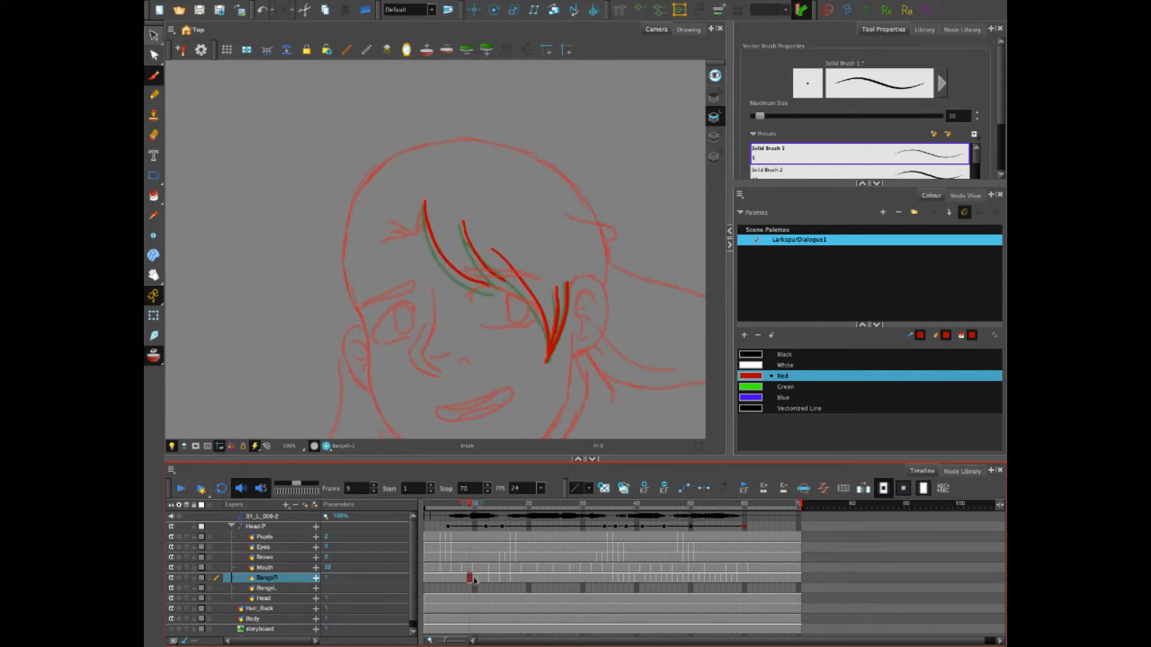
key("Delete")
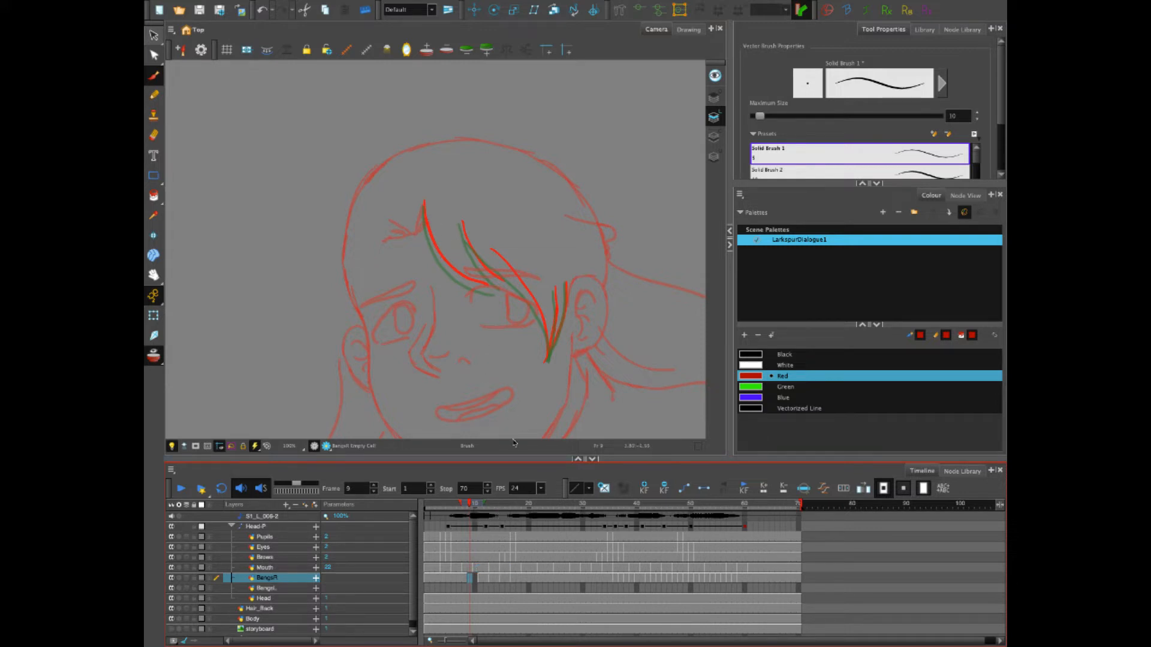
left_click(476, 579)
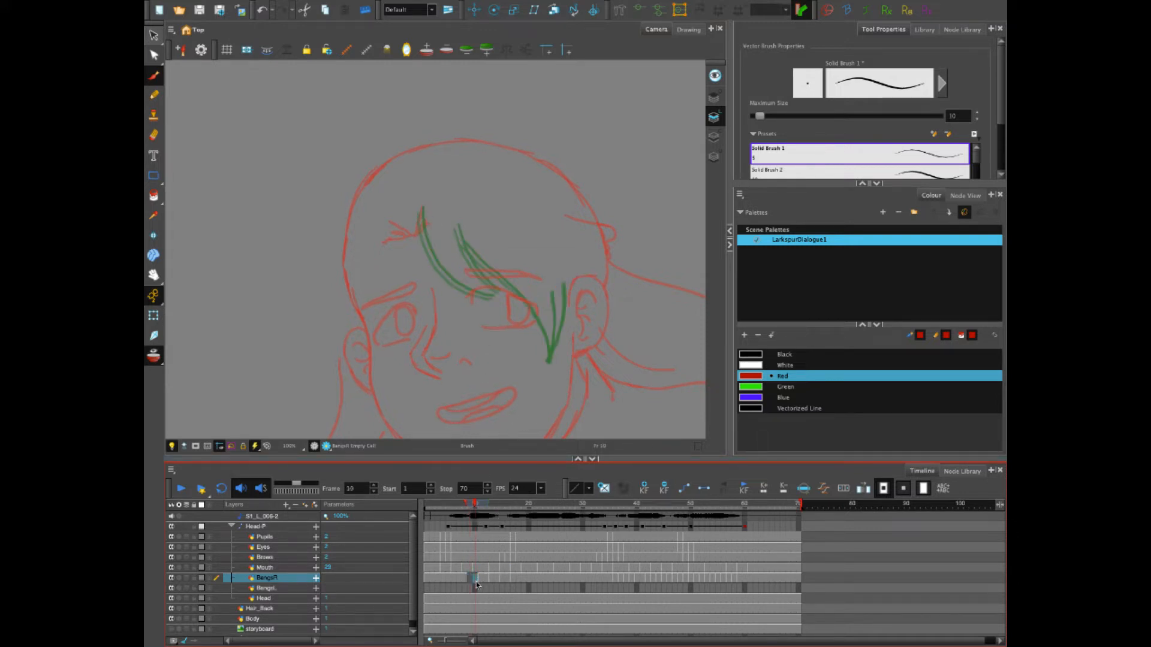
left_click(472, 578)
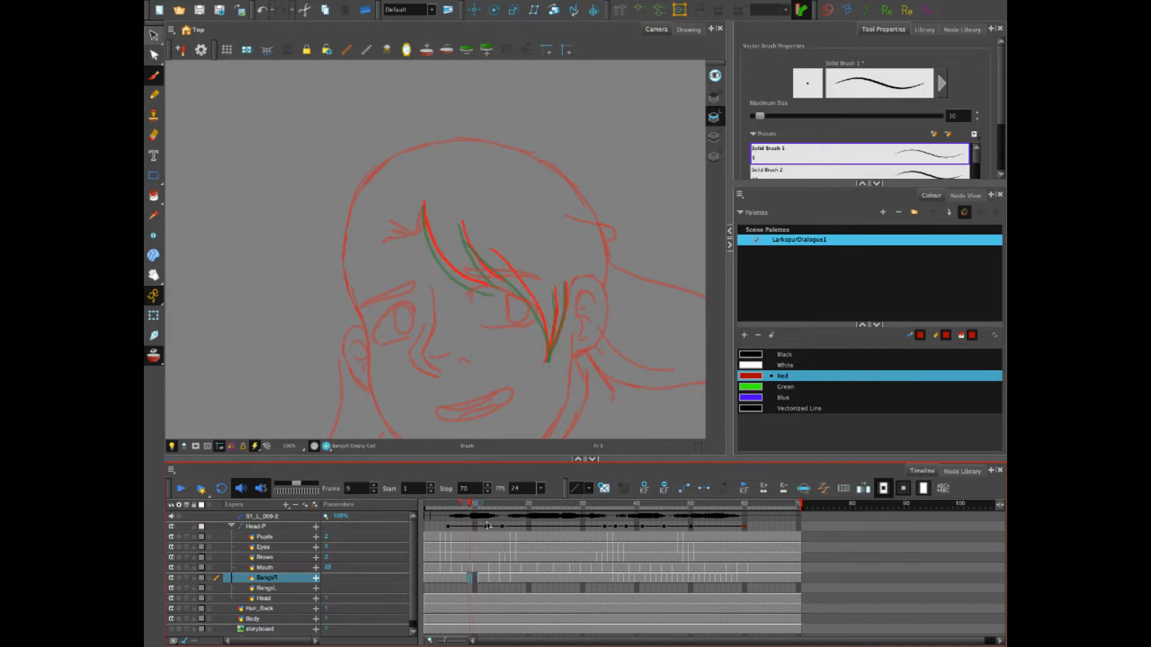
Draw the in-between bangs strands on BangsR frame 10 between the onion-skinned poses, redoing the misplaced strand
left_click(474, 579)
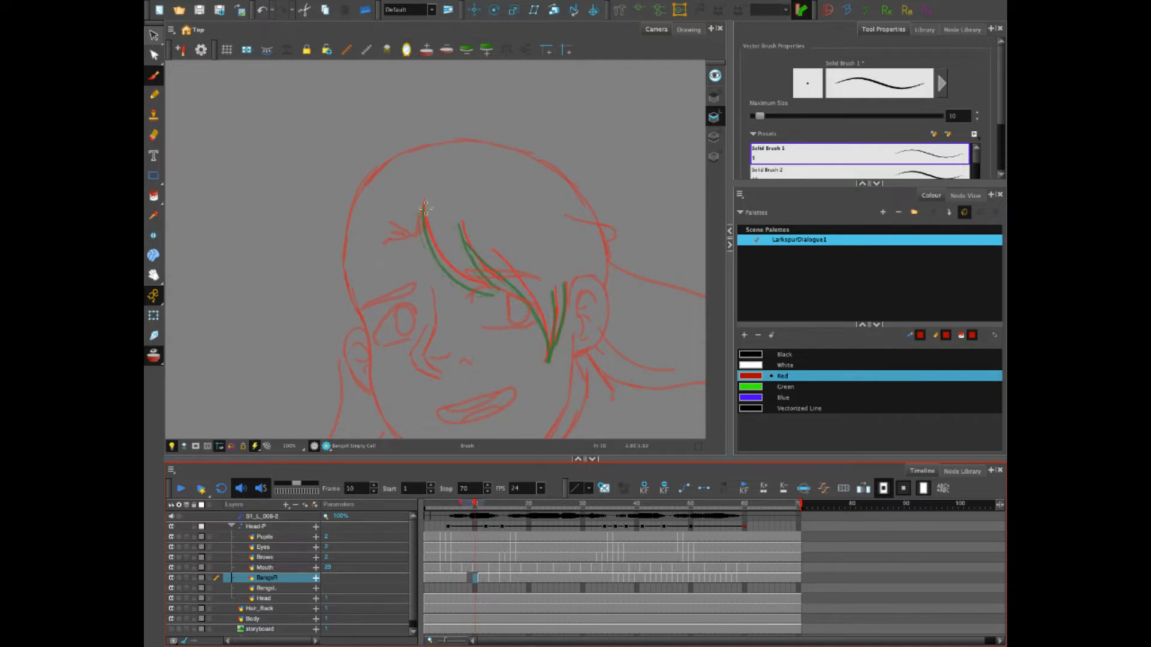
left_click_drag(423, 203, 457, 275)
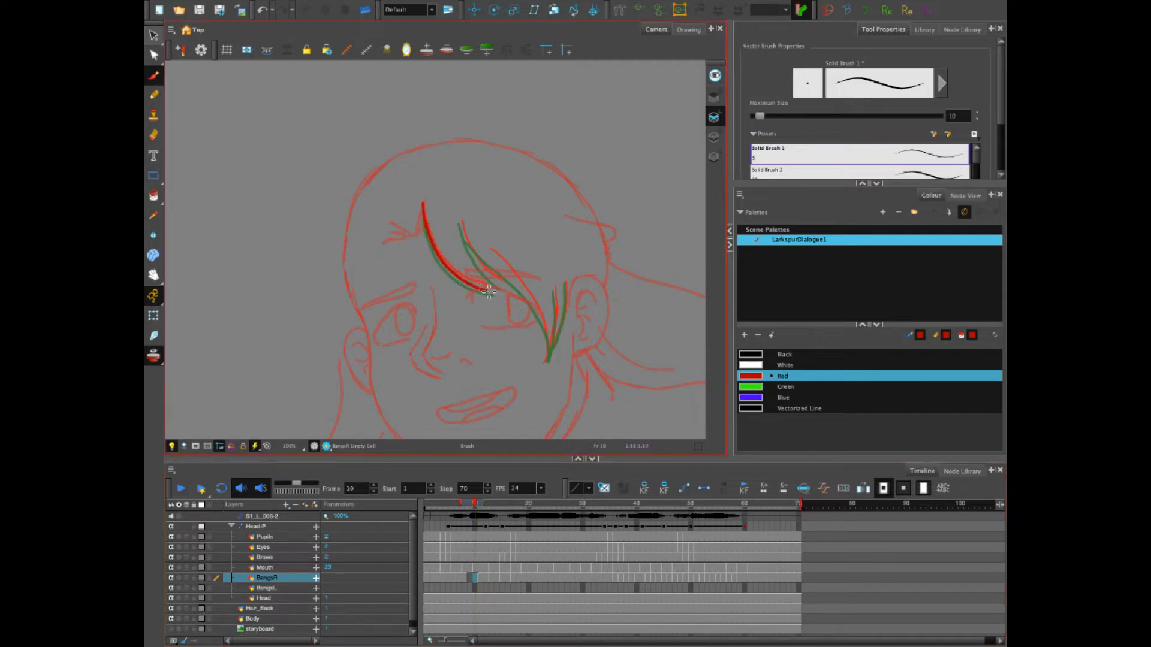
left_click_drag(460, 222, 498, 284)
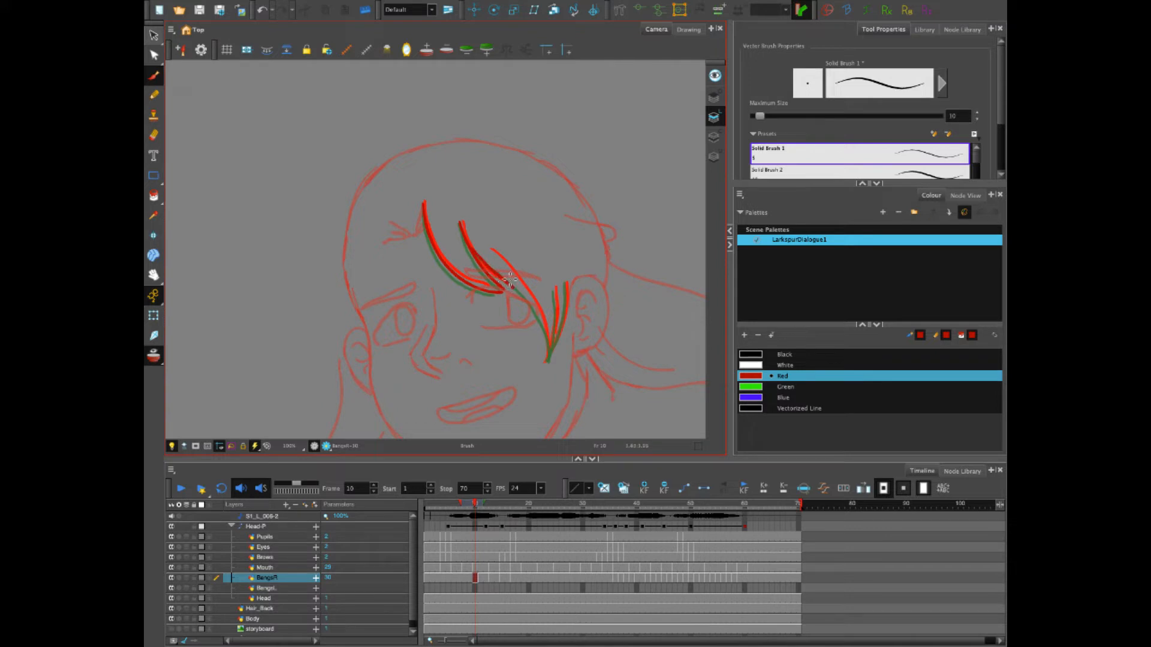
key("ctrl+z")
mouse_move(464, 234)
left_mouse_down()
mouse_move(523, 290)
mouse_move(549, 360)
mouse_move(567, 281)
left_mouse_up()
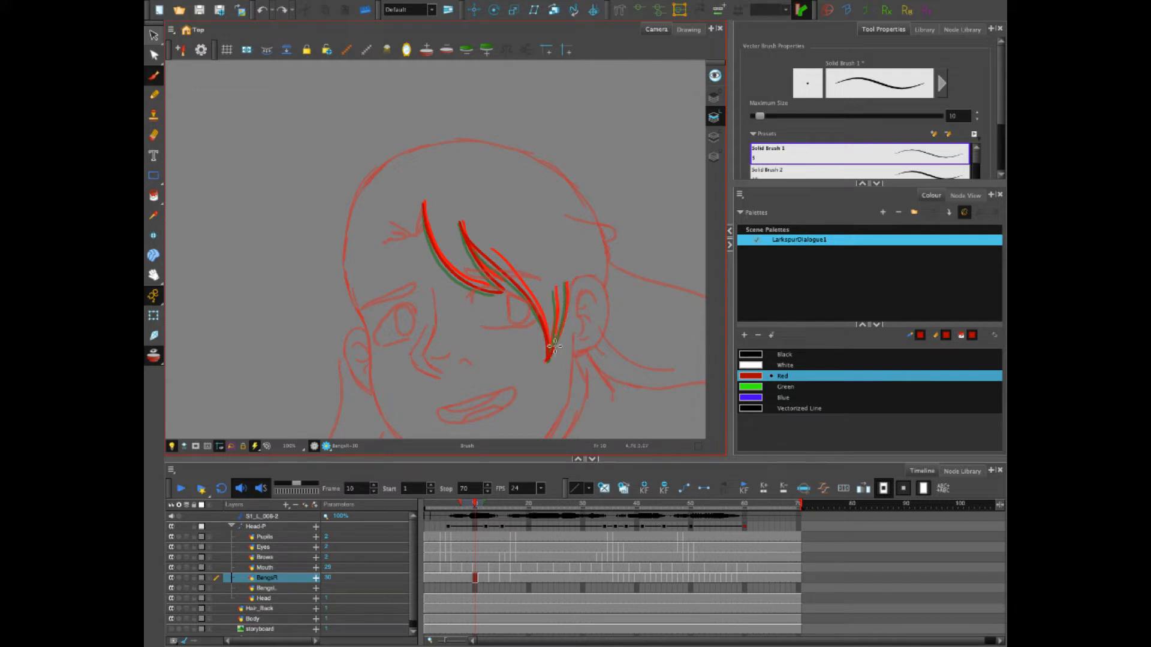
mouse_move(554, 345)
left_mouse_down()
mouse_move(564, 281)
mouse_move(546, 359)
left_mouse_up()
Draw the in-between bangs strands on BangsR frame 9, easing out of the previous pose and redoing misplaced strokes
left_click(471, 578)
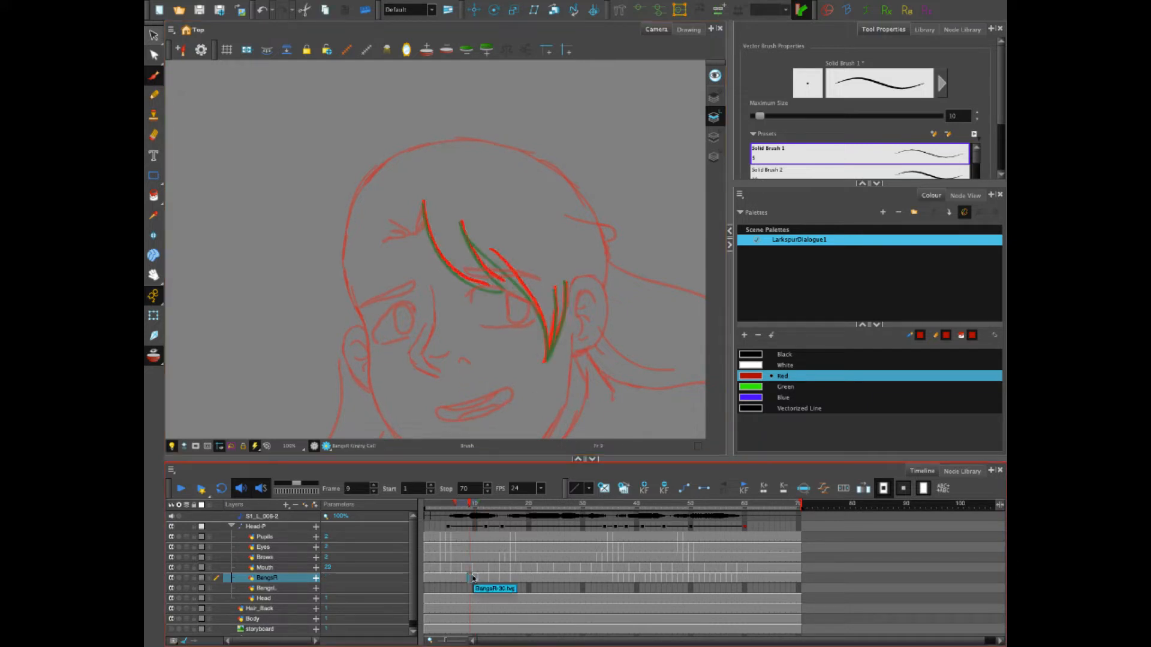
mouse_move(424, 201)
left_mouse_down()
mouse_move(443, 258)
mouse_move(503, 290)
left_mouse_up()
left_click_drag(461, 223, 494, 276)
key("ctrl+z")
left_click_drag(460, 222, 508, 290)
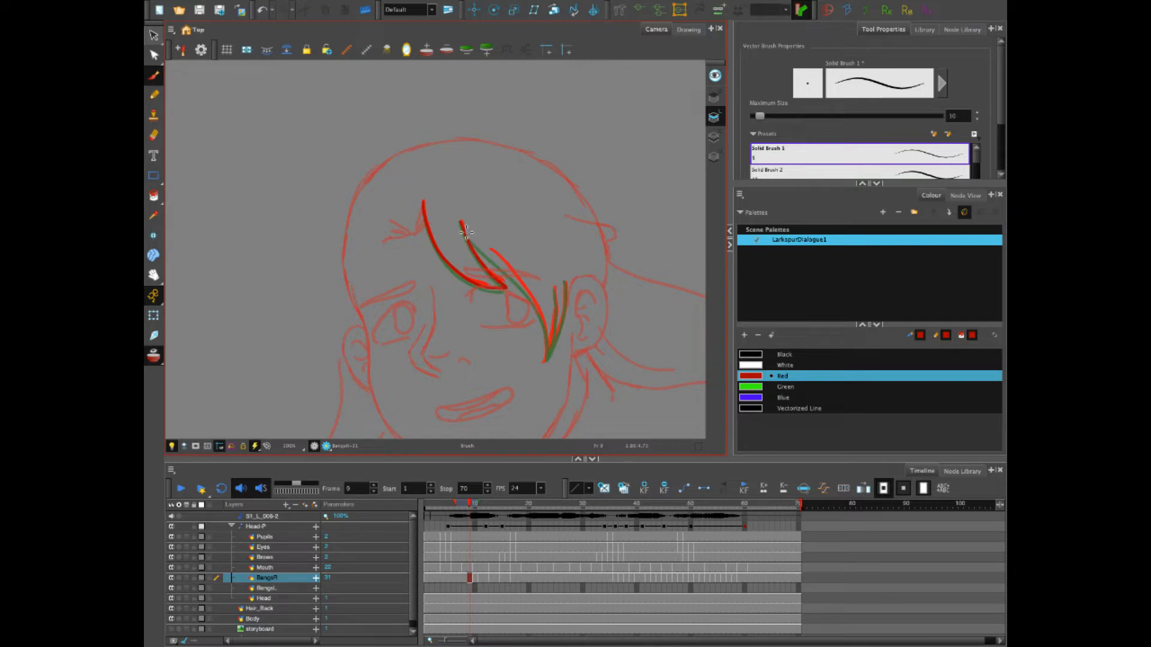
left_click_drag(465, 232, 519, 286)
key("ctrl+z")
mouse_move(465, 230)
left_mouse_down()
mouse_move(541, 316)
mouse_move(545, 360)
mouse_move(561, 306)
mouse_move(545, 360)
mouse_move(565, 282)
mouse_move(546, 357)
left_mouse_up()
key("ctrl+z")
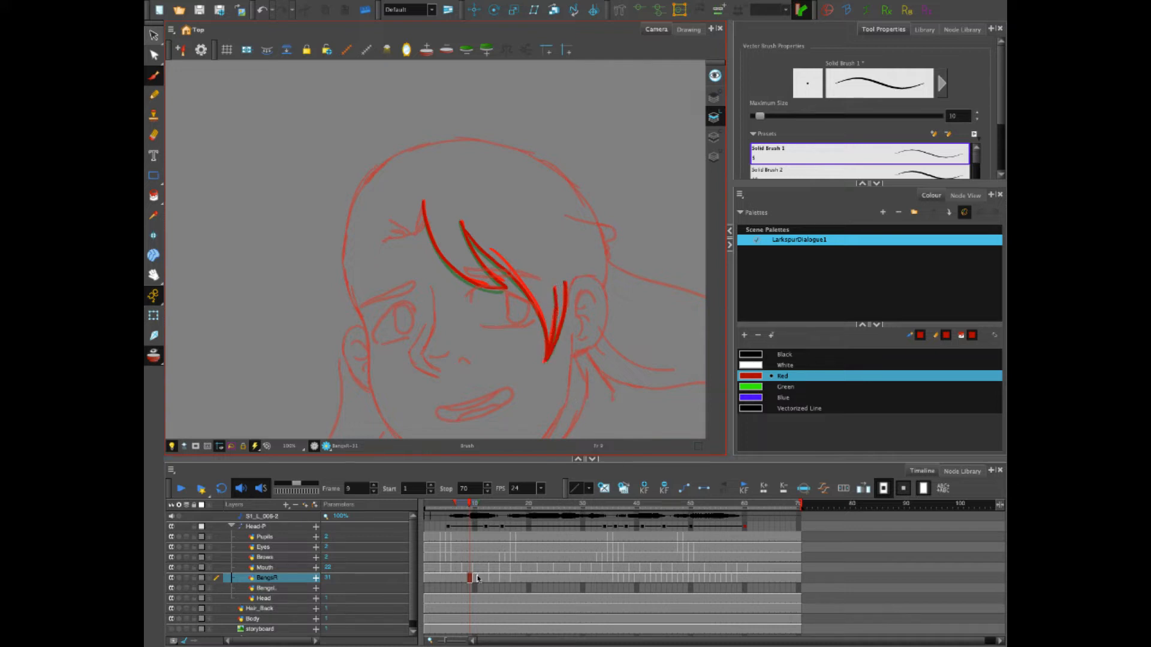
Clear the BangsR exposure on frame 12 and draw the first long bangs strand between the onion-skinned poses
left_click(484, 579)
left_click(486, 579)
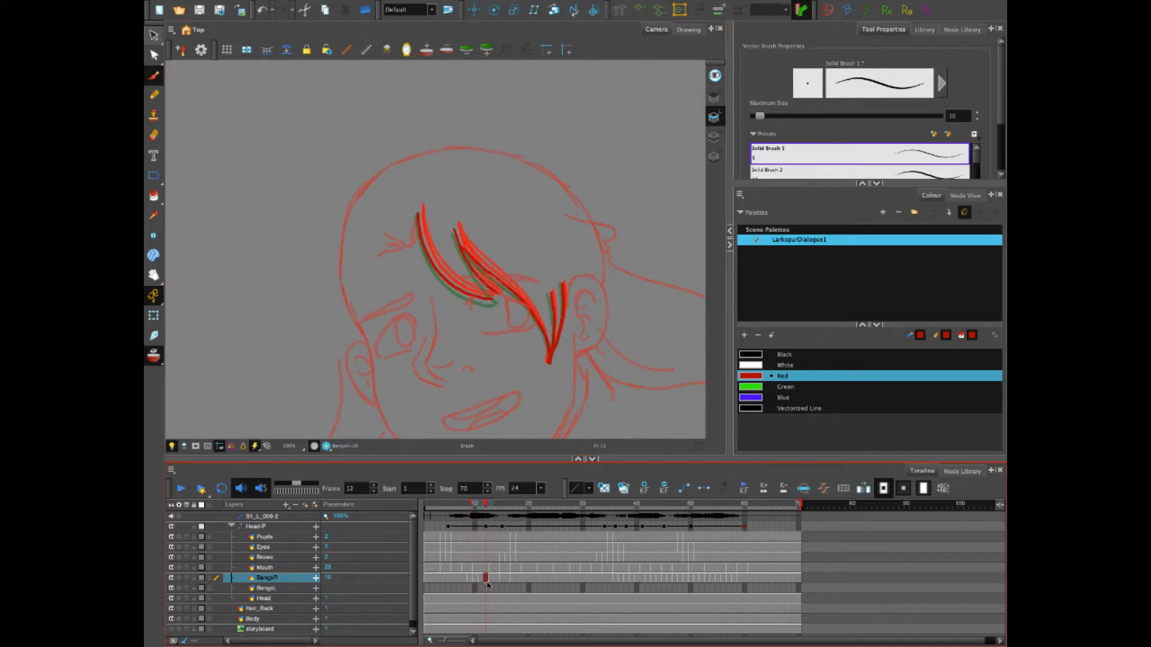
key("Delete")
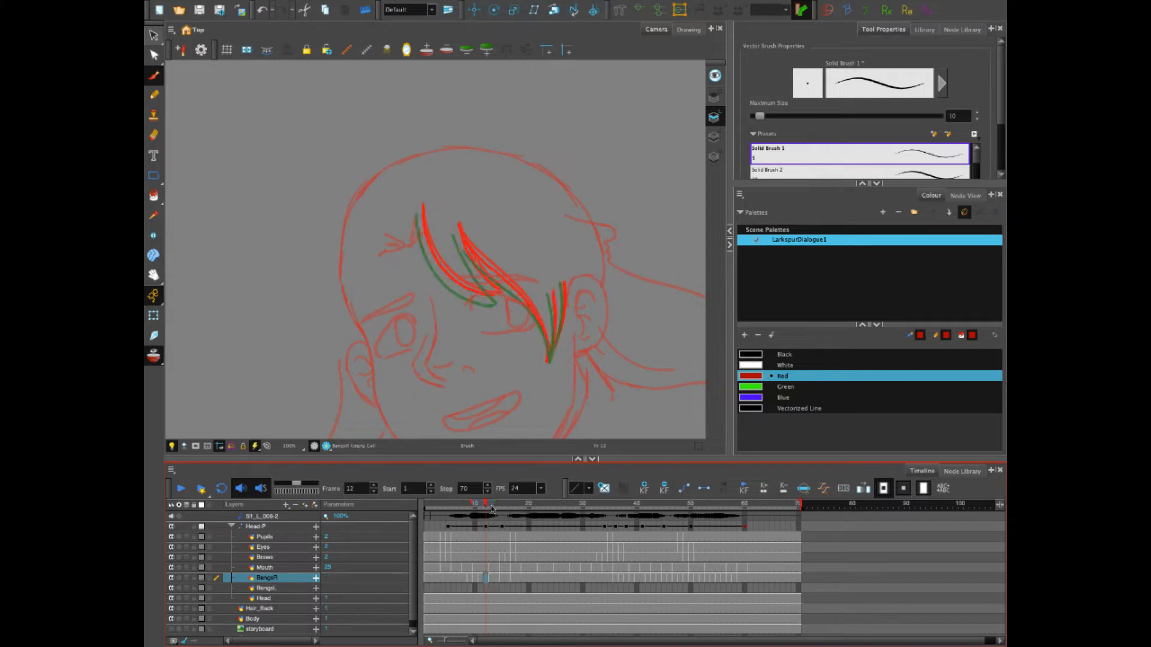
left_click_drag(472, 503, 478, 504)
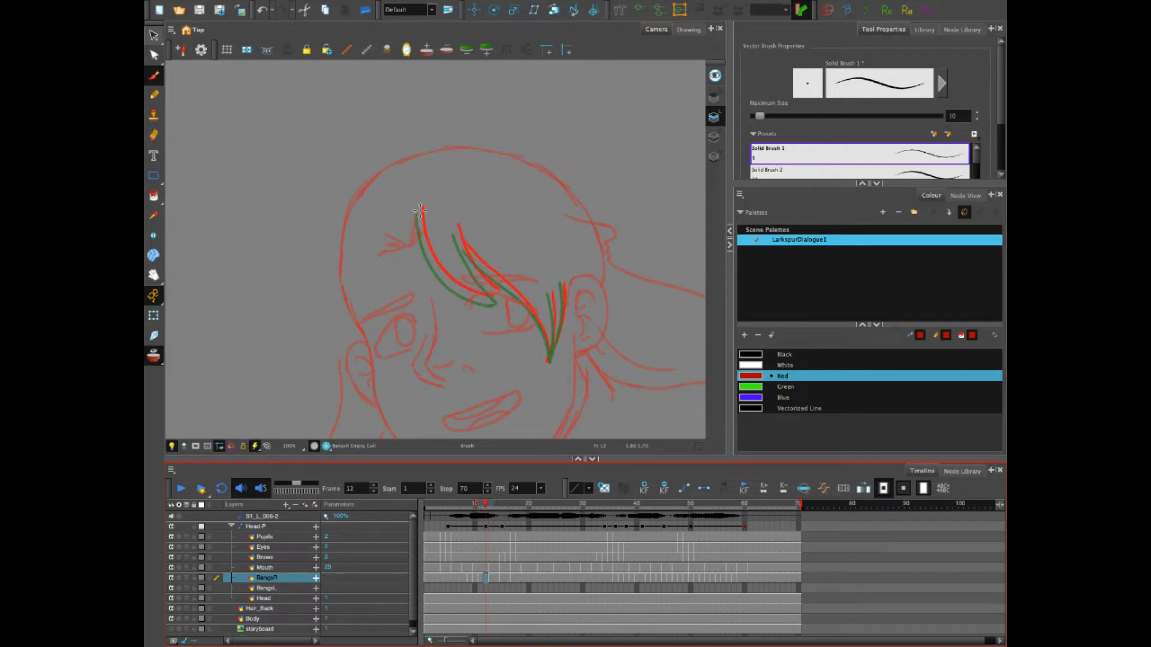
mouse_move(420, 210)
left_mouse_down()
mouse_move(444, 277)
mouse_move(497, 301)
left_mouse_up()
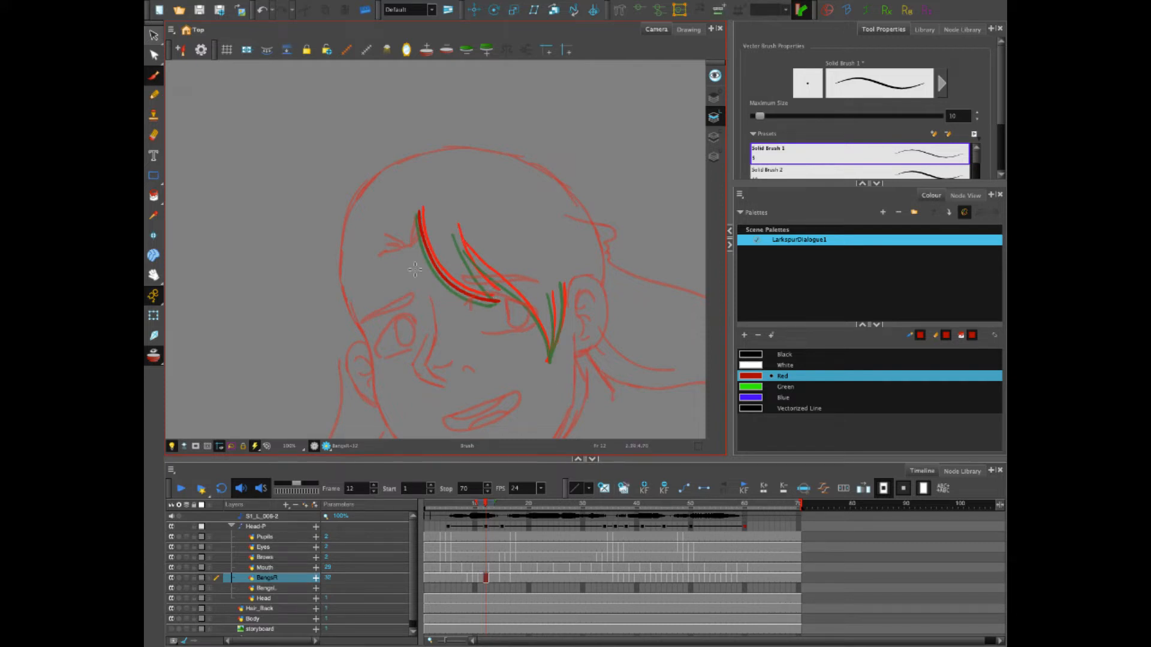
Disable the Head-P peg and remove the newly drawn strand from BangsR frame 12
left_click(171, 527)
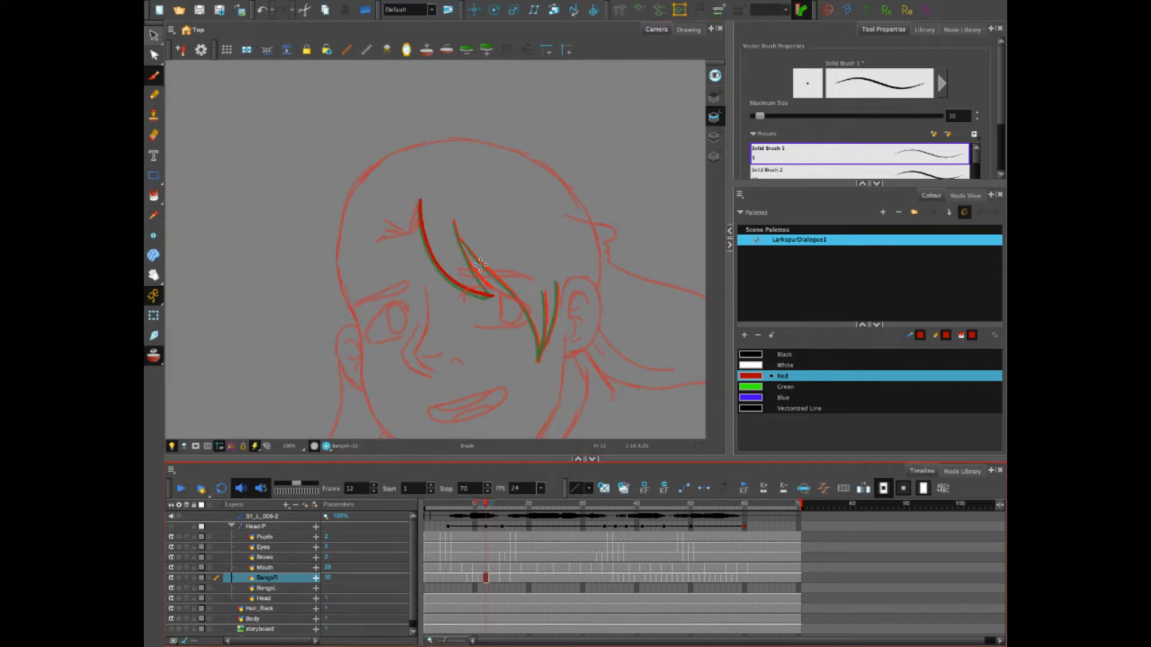
key("alt+e")
mouse_move(424, 202)
left_mouse_down()
mouse_move(428, 240)
mouse_move(477, 294)
mouse_move(514, 310)
left_mouse_up()
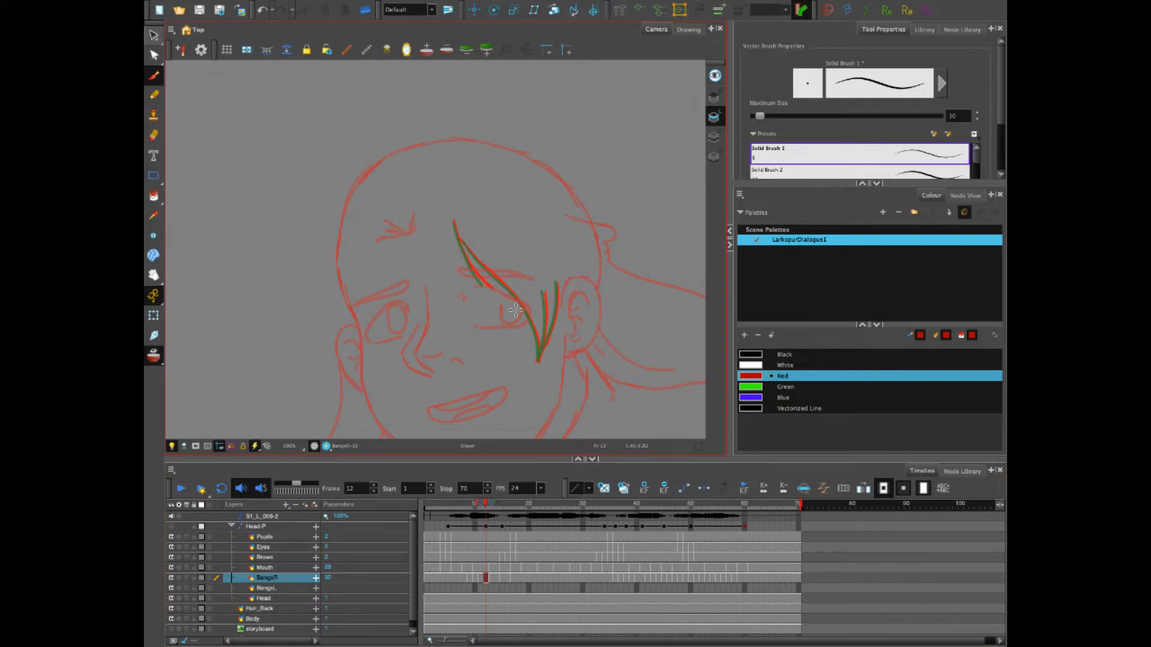
key("ctrl+z")
Erase along the upper edge of the first long bangs strand on BangsR frame 8
left_click_drag(484, 506, 465, 508)
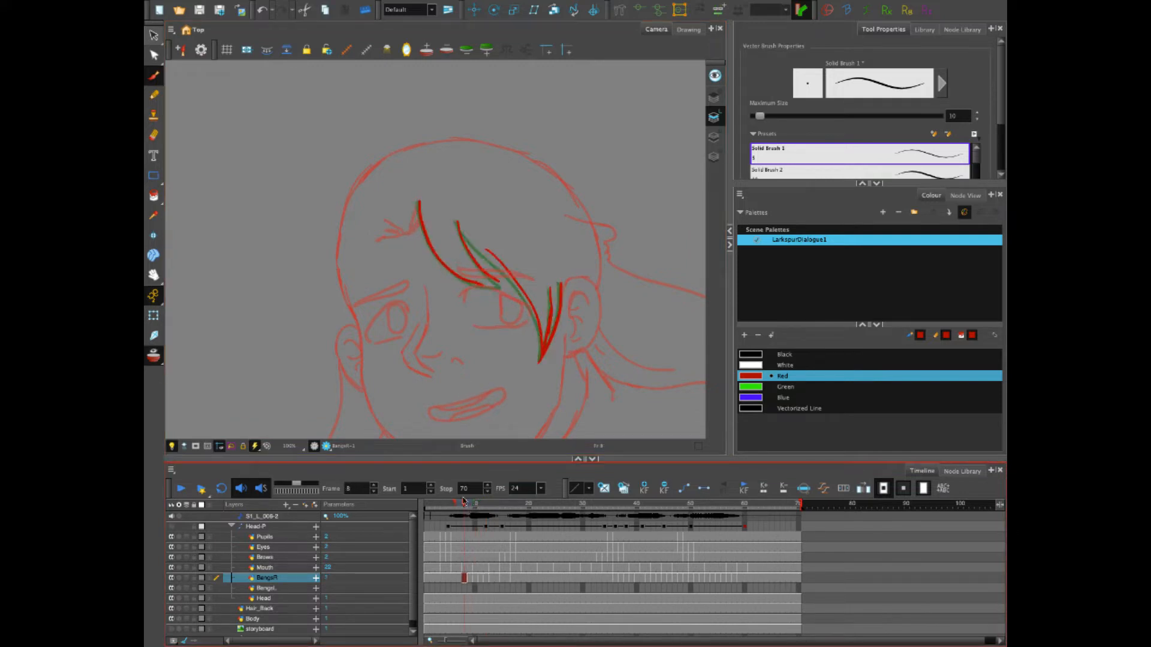
key("alt+e")
left_click_drag(424, 200, 432, 247)
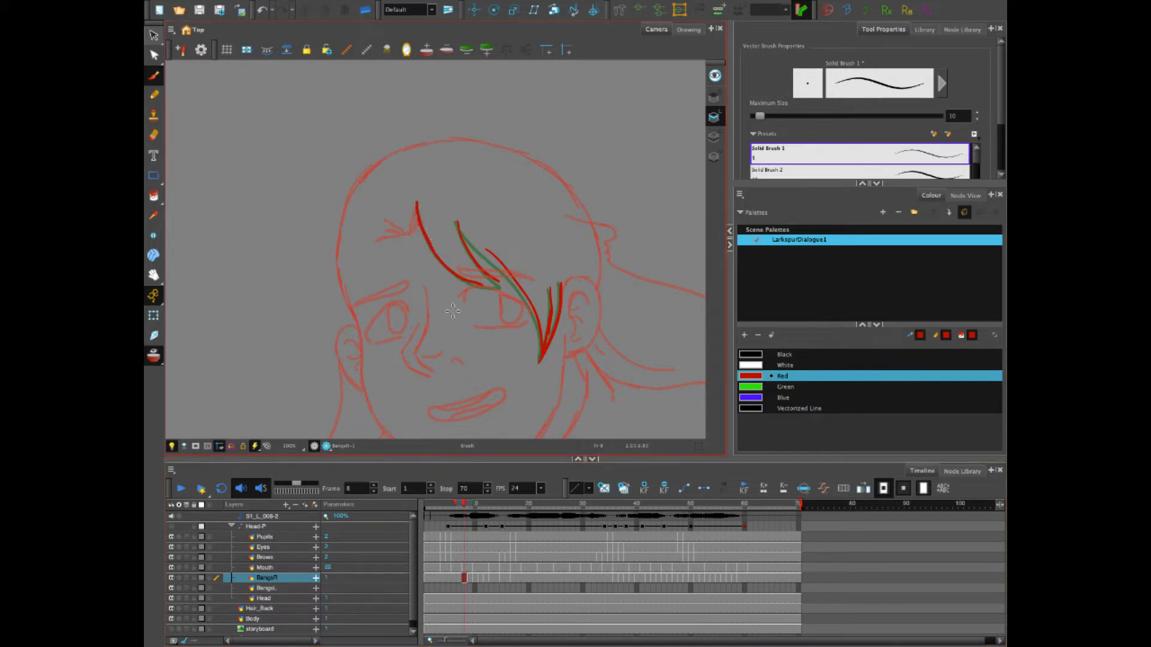
Step through BangsR frames 9 to 12 to compare the bangs drawings without the head movement
left_click(472, 576)
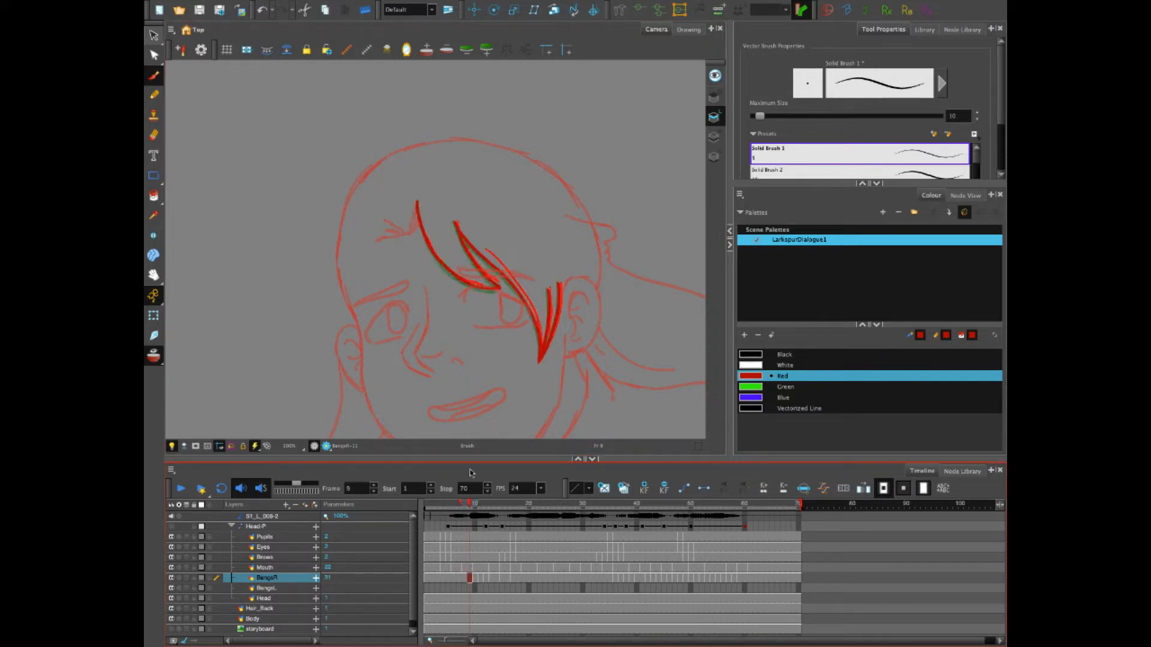
left_click(475, 578)
left_click(479, 576)
left_click(486, 578)
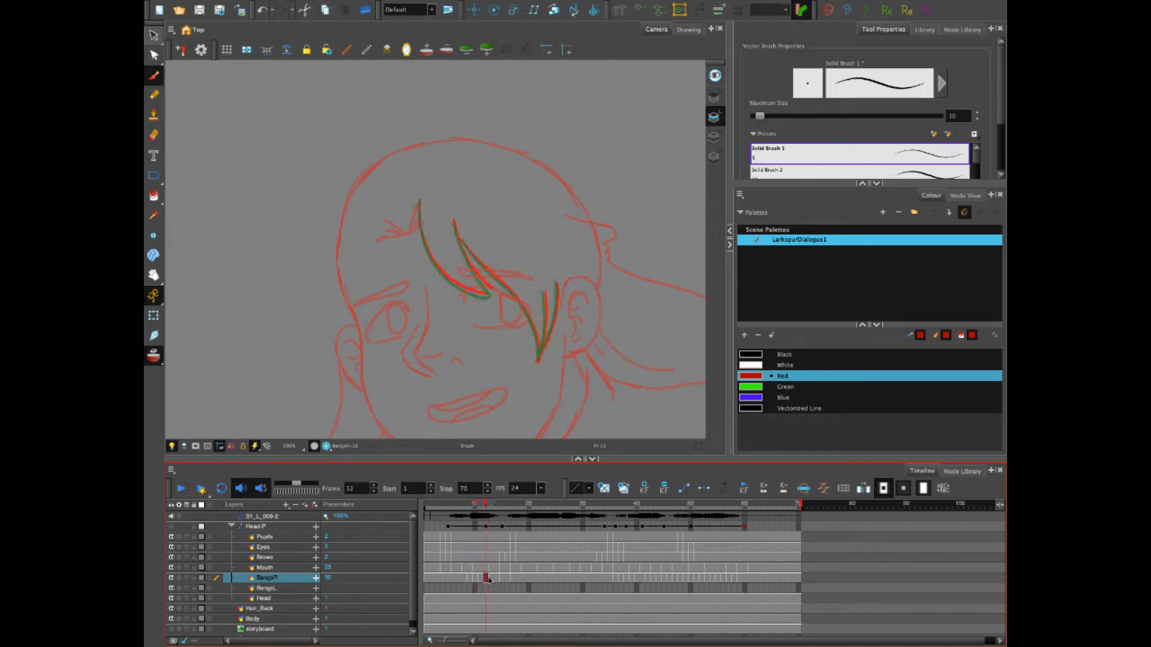
Redraw the long bangs strands on BangsR frame 12 over the onion-skinned poses
mouse_move(419, 200)
left_mouse_down()
mouse_move(435, 264)
mouse_move(491, 295)
left_mouse_up()
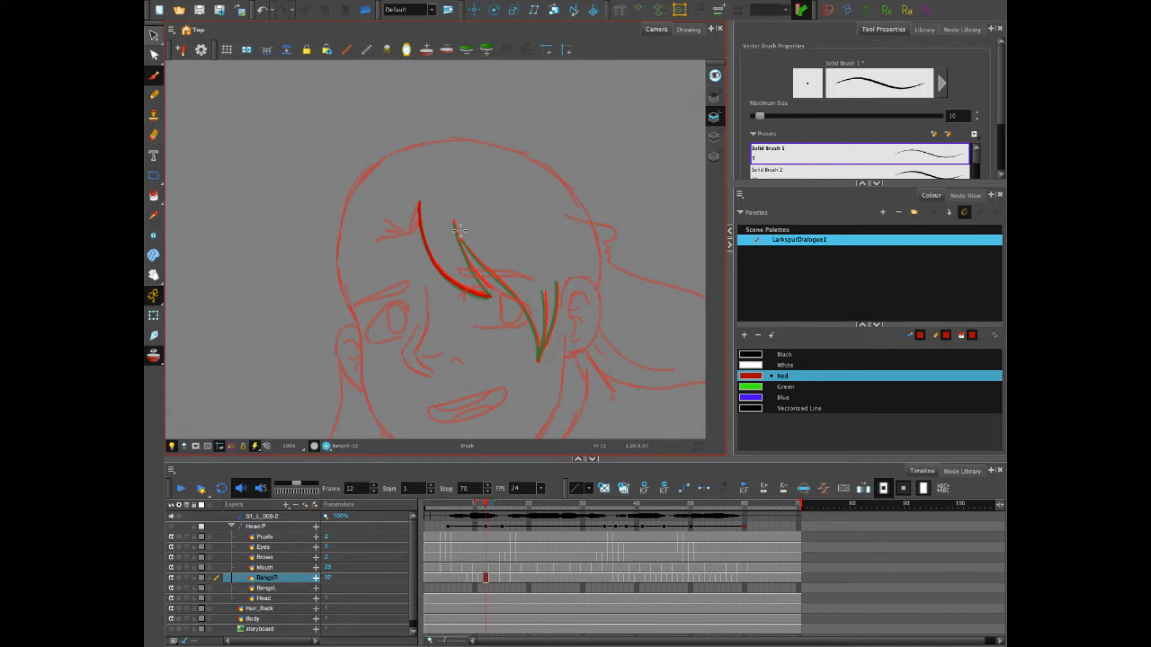
left_click_drag(453, 225, 490, 292)
mouse_move(463, 242)
left_mouse_down()
mouse_move(525, 312)
mouse_move(538, 362)
mouse_move(558, 291)
left_mouse_up()
key("ctrl+z")
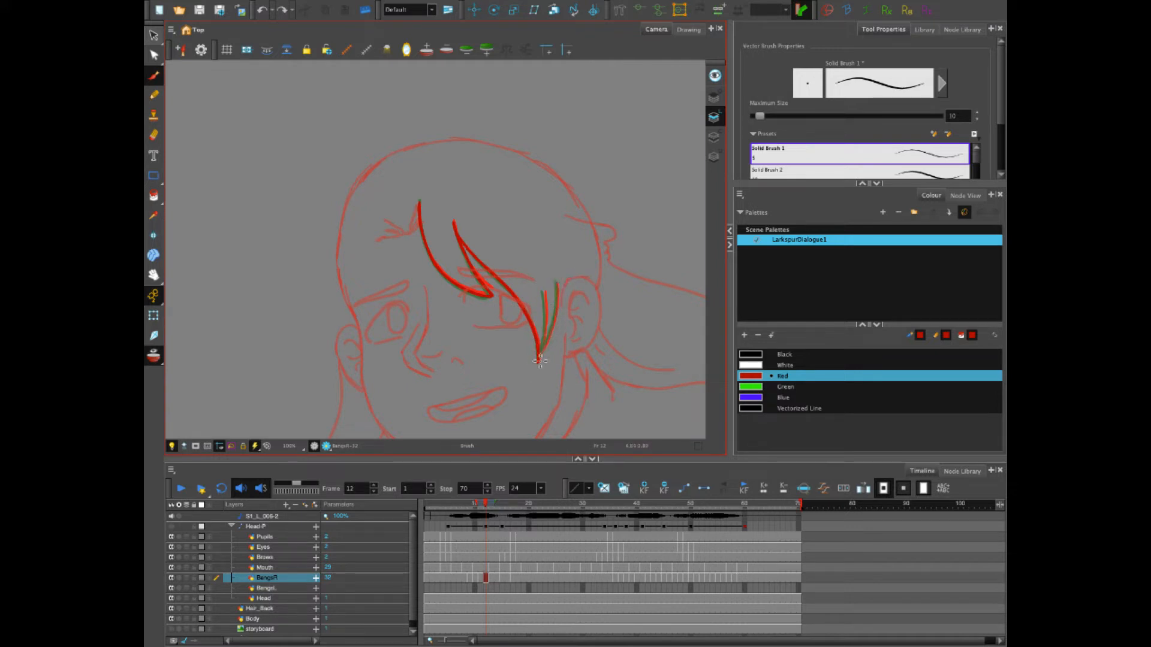
mouse_move(538, 361)
left_mouse_down()
mouse_move(557, 286)
mouse_move(543, 293)
mouse_move(538, 362)
left_mouse_up()
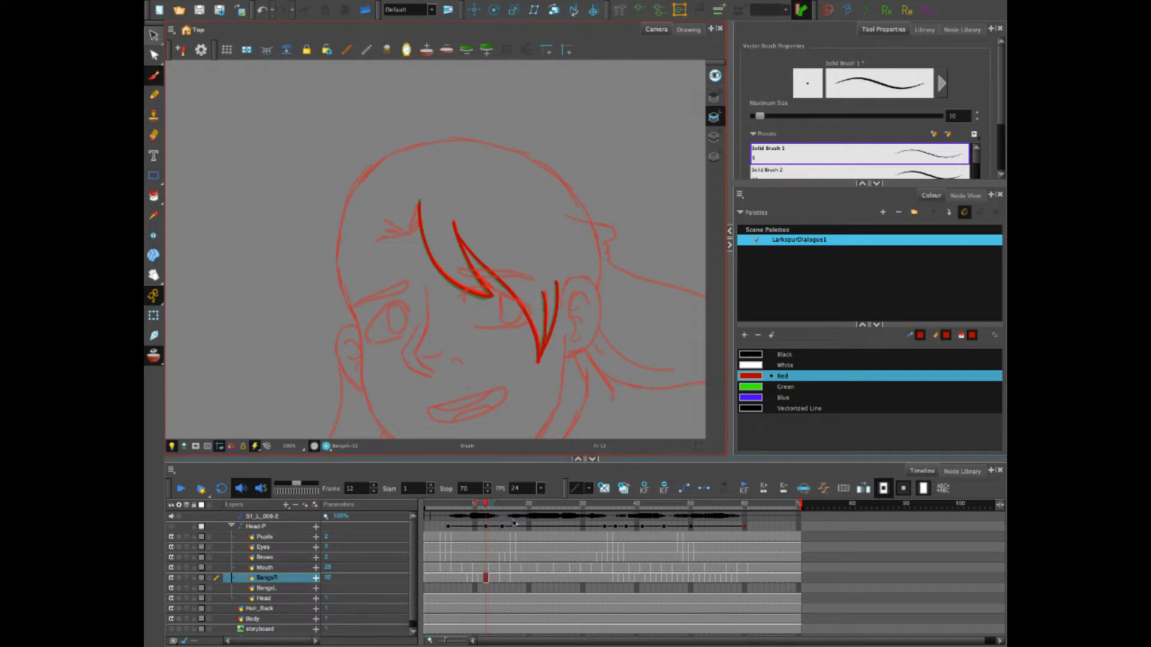
Clear the BangsR exposure on frame 14 and redraw its bangs strands between the neighbouring poses
left_click(497, 579)
key("Delete")
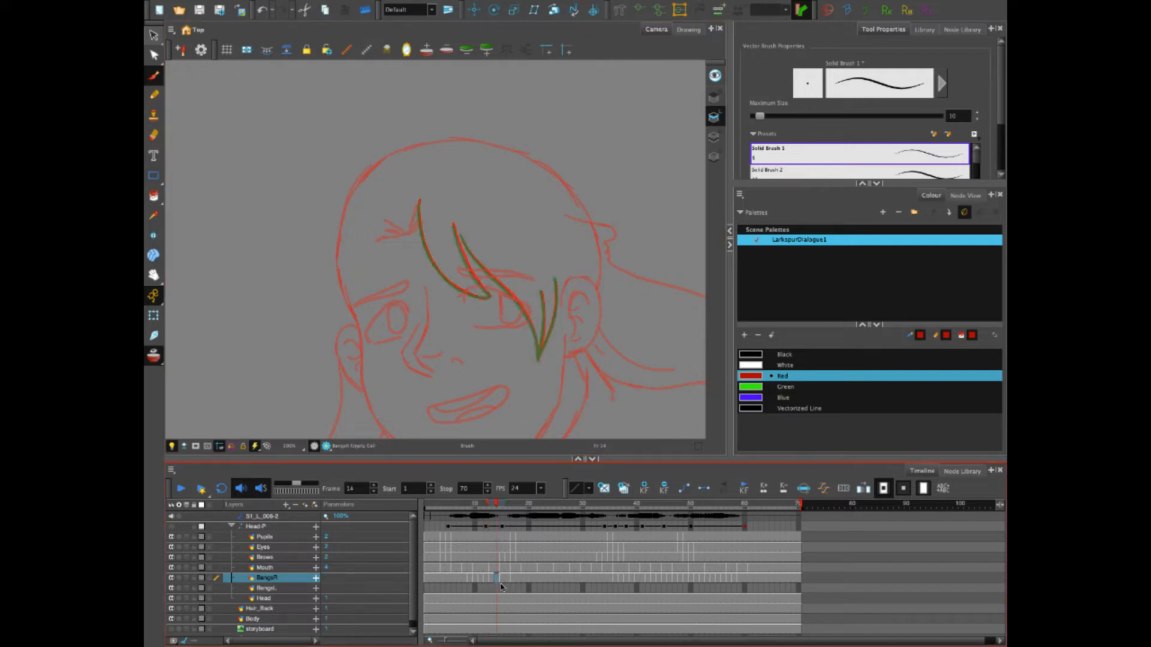
mouse_move(420, 202)
left_mouse_down()
mouse_move(441, 272)
mouse_move(488, 299)
mouse_move(453, 224)
mouse_move(463, 230)
mouse_move(529, 318)
mouse_move(537, 358)
mouse_move(554, 283)
mouse_move(542, 292)
mouse_move(537, 361)
left_mouse_up()
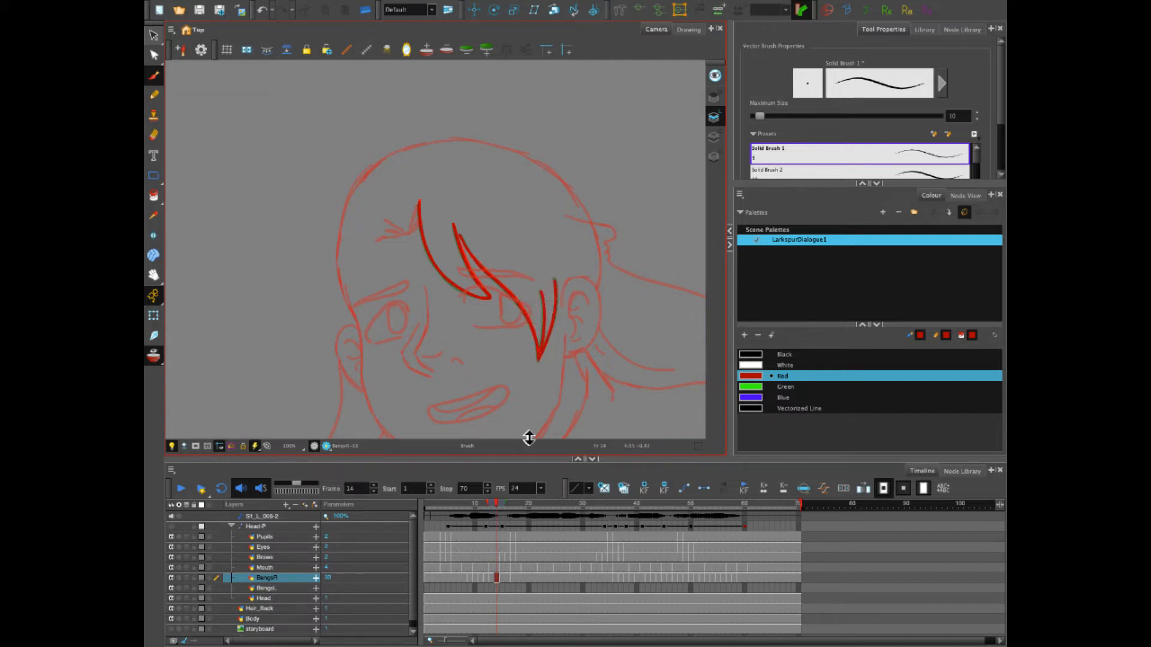
Clear the BangsR exposure on frame 16 and draw a new in-between of the long bangs strands
left_click(506, 579)
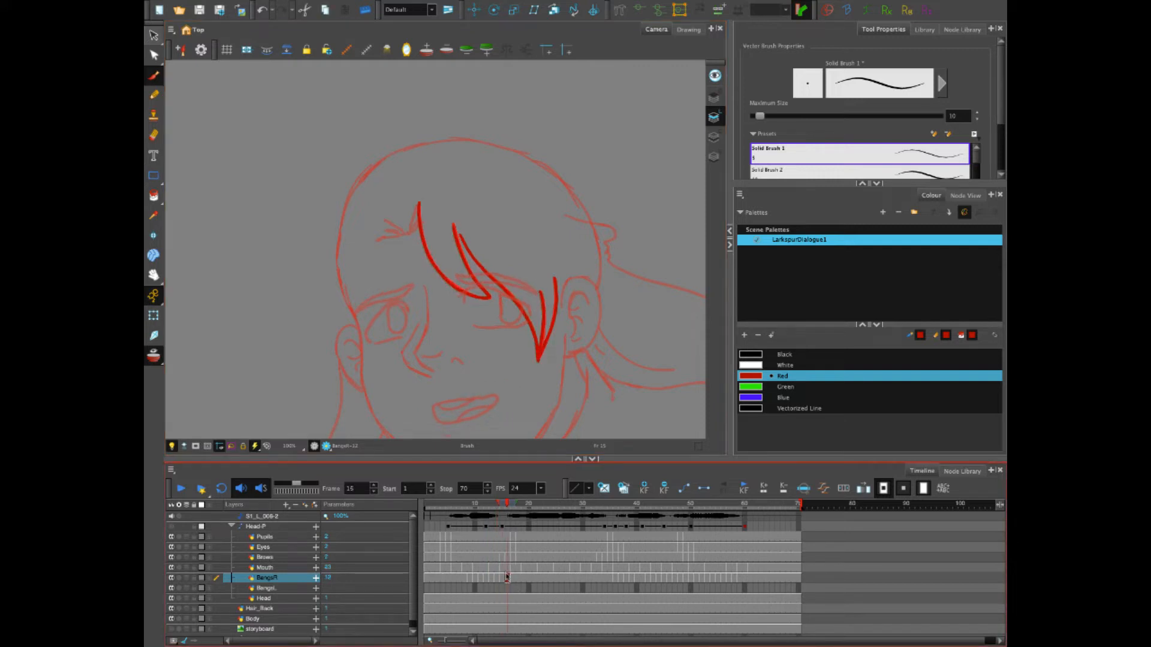
left_click(508, 578)
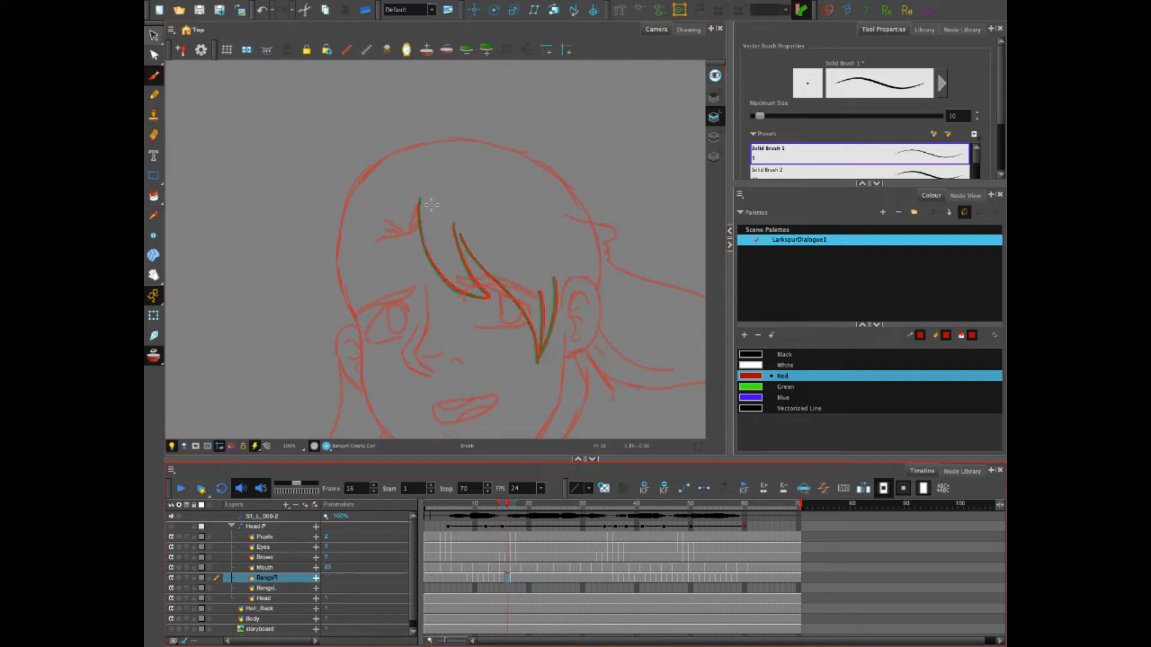
mouse_move(418, 204)
left_mouse_down()
mouse_move(437, 267)
mouse_move(490, 298)
left_mouse_up()
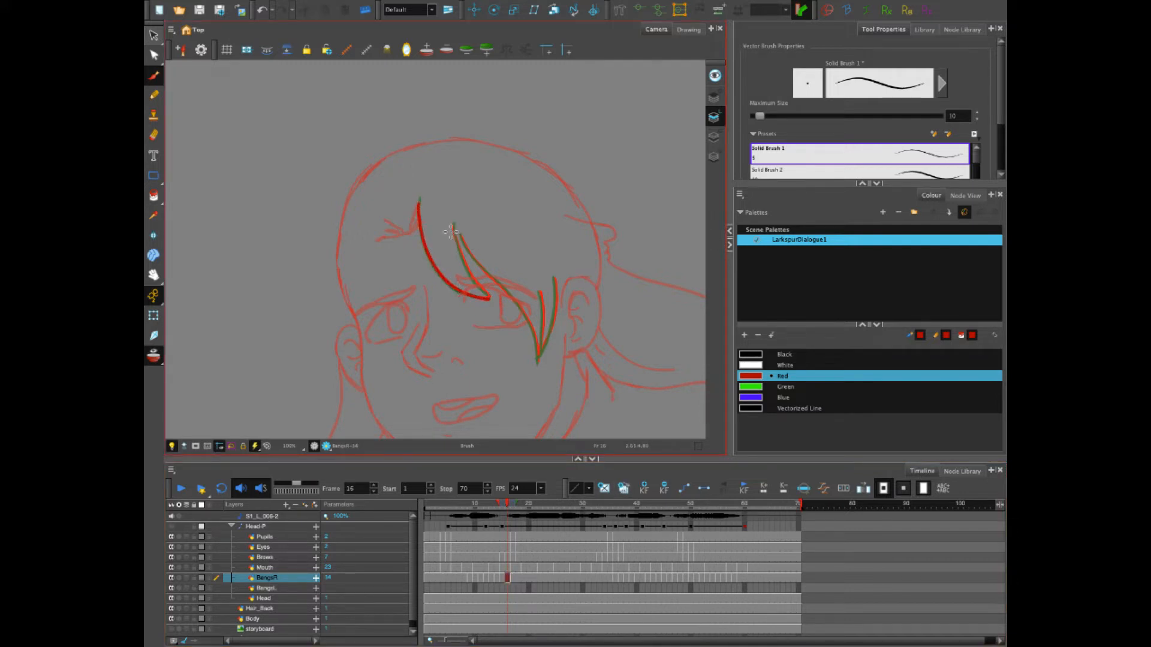
left_click_drag(453, 228, 490, 299)
mouse_move(460, 234)
left_mouse_down()
mouse_move(527, 322)
mouse_move(538, 361)
mouse_move(554, 310)
mouse_move(545, 290)
mouse_move(538, 355)
left_mouse_up()
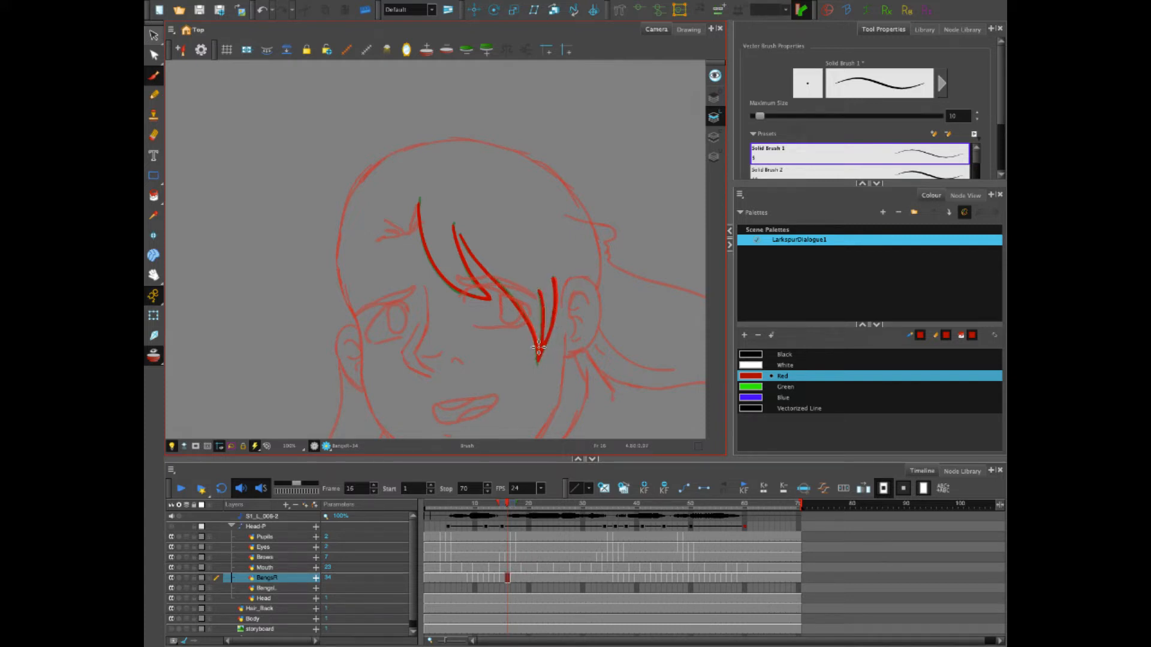
Play the whole shot from frame 1 to review the bangs animation with the dialogue
scroll(543, 326, "down", 3)
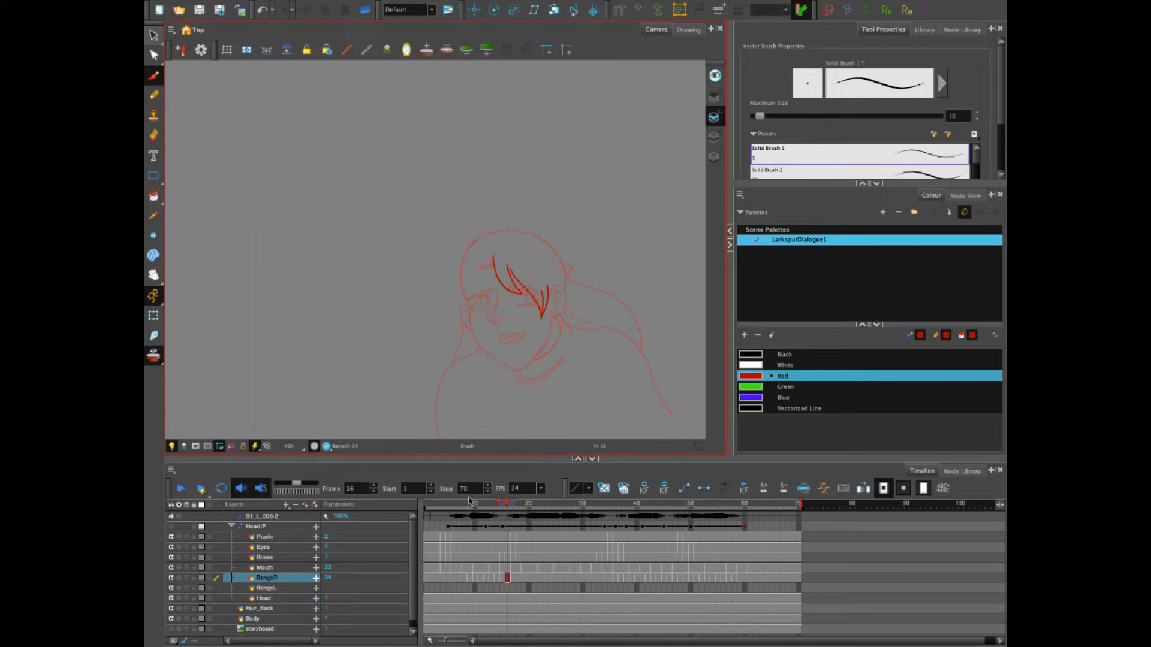
left_click_drag(459, 506, 426, 505)
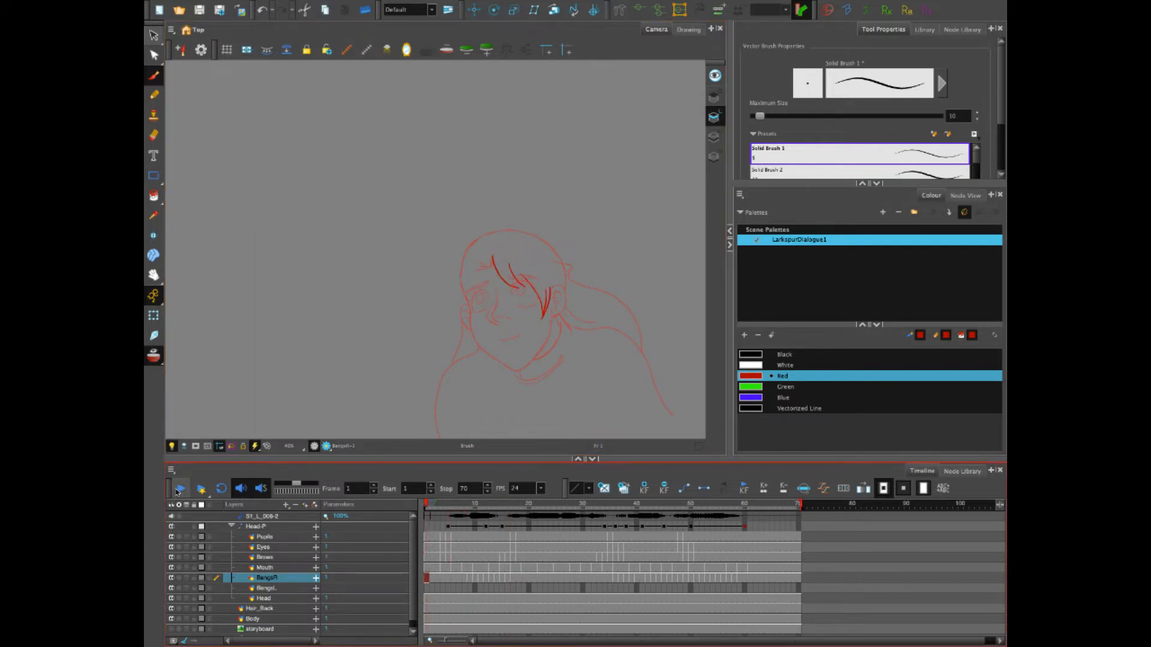
left_click(179, 489)
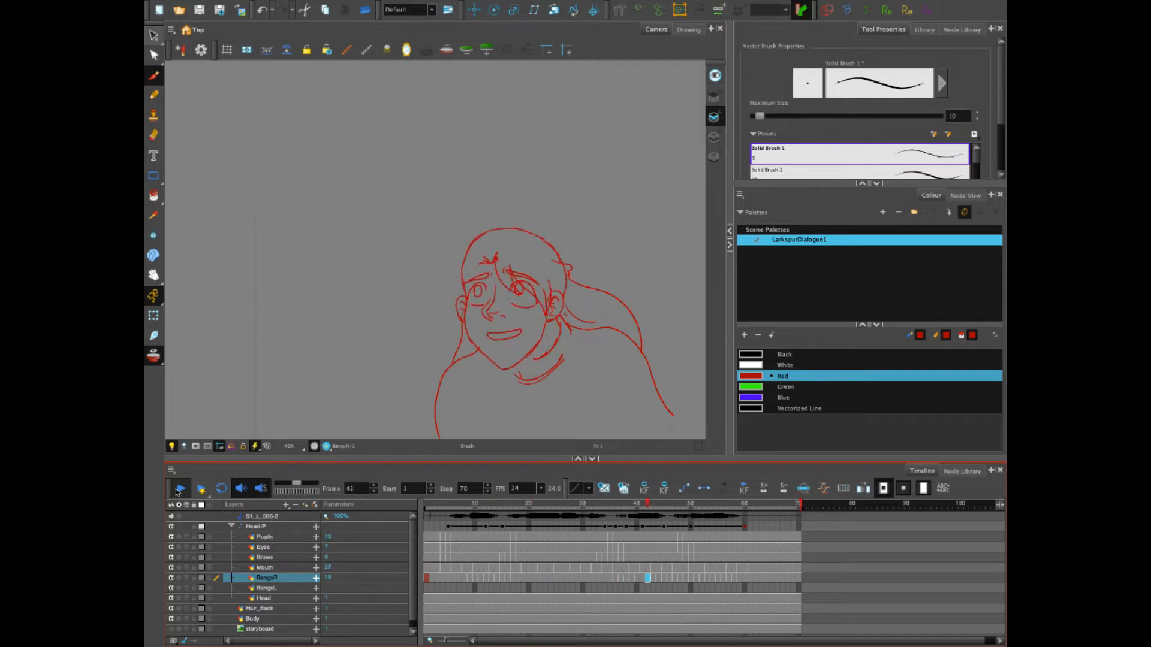
left_click(177, 490)
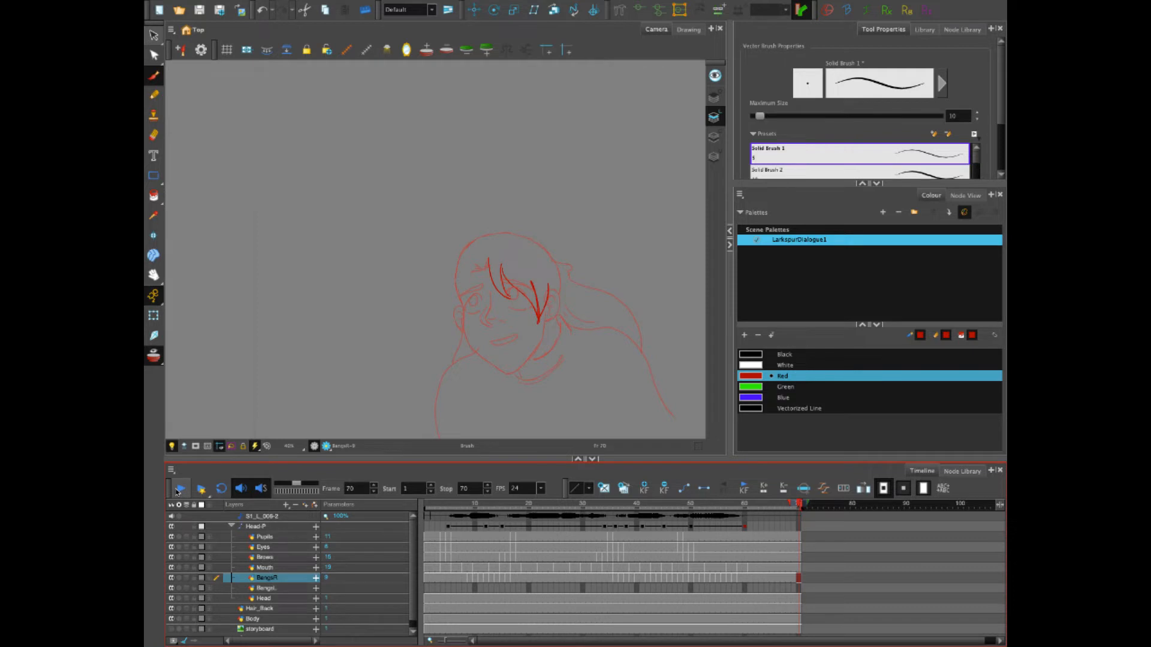
left_click(179, 490)
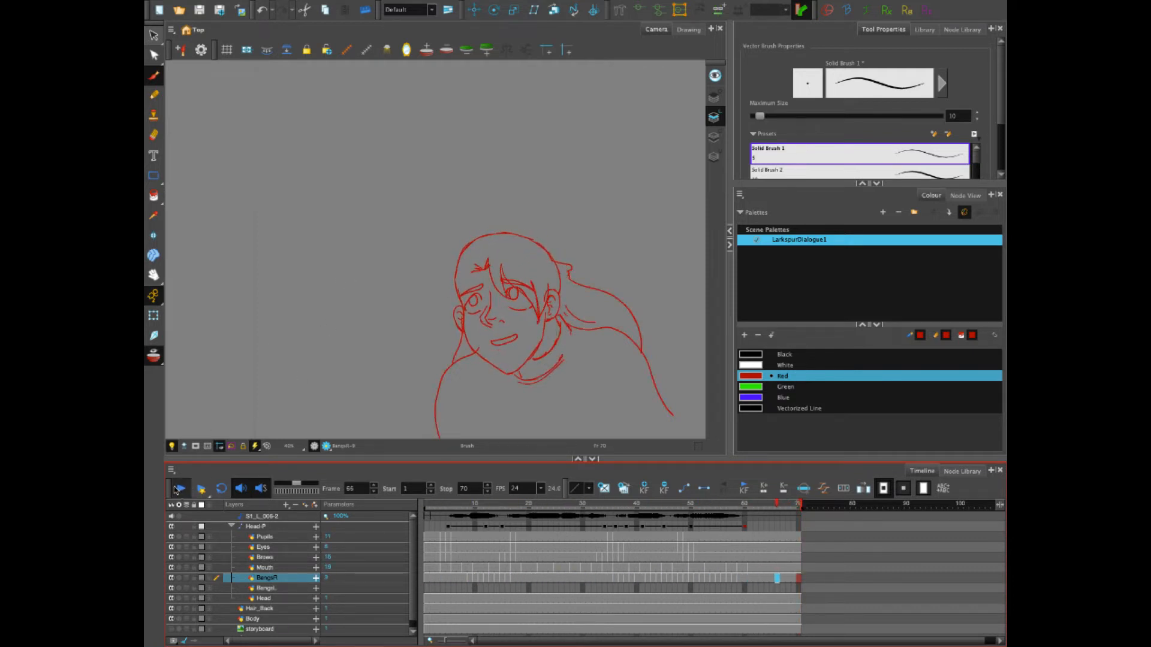
Move all the bangs drawings from the BangsR layer to the BangsL layer, keeping their timing
left_click(426, 589)
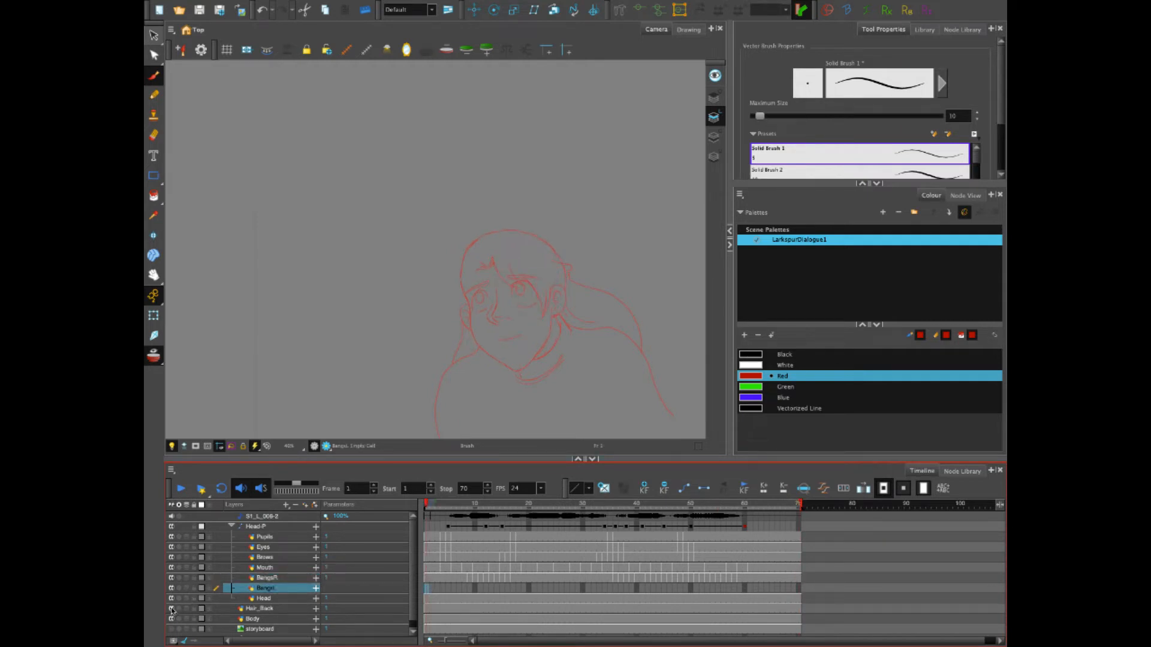
left_click(268, 579)
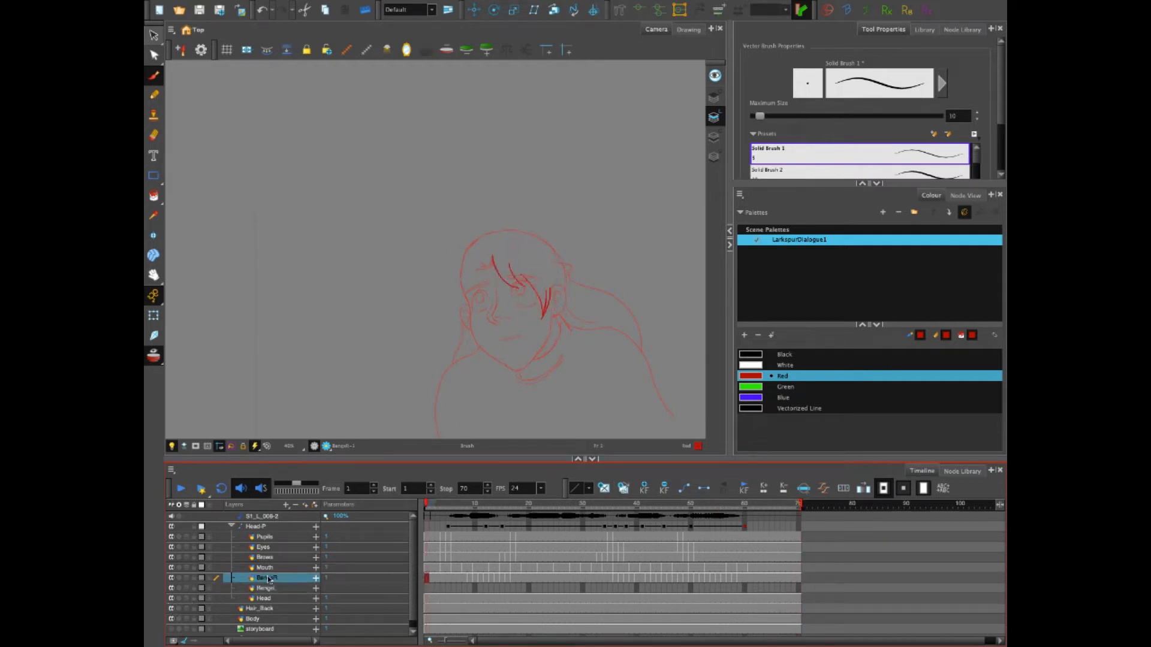
left_click(268, 588)
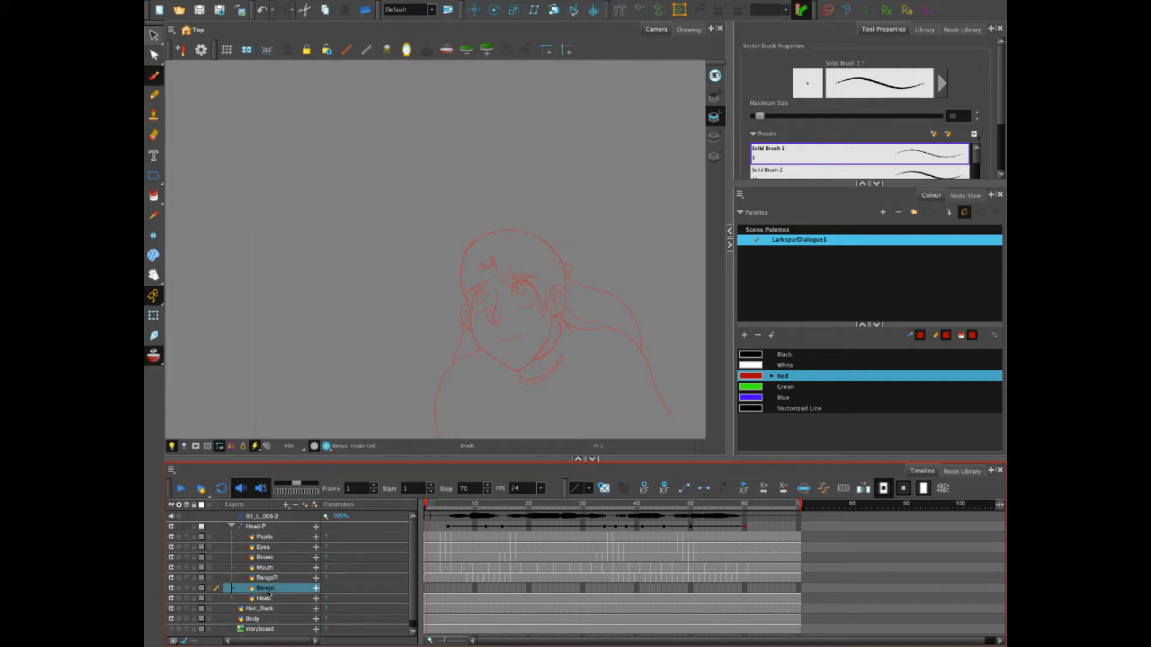
left_click(268, 578)
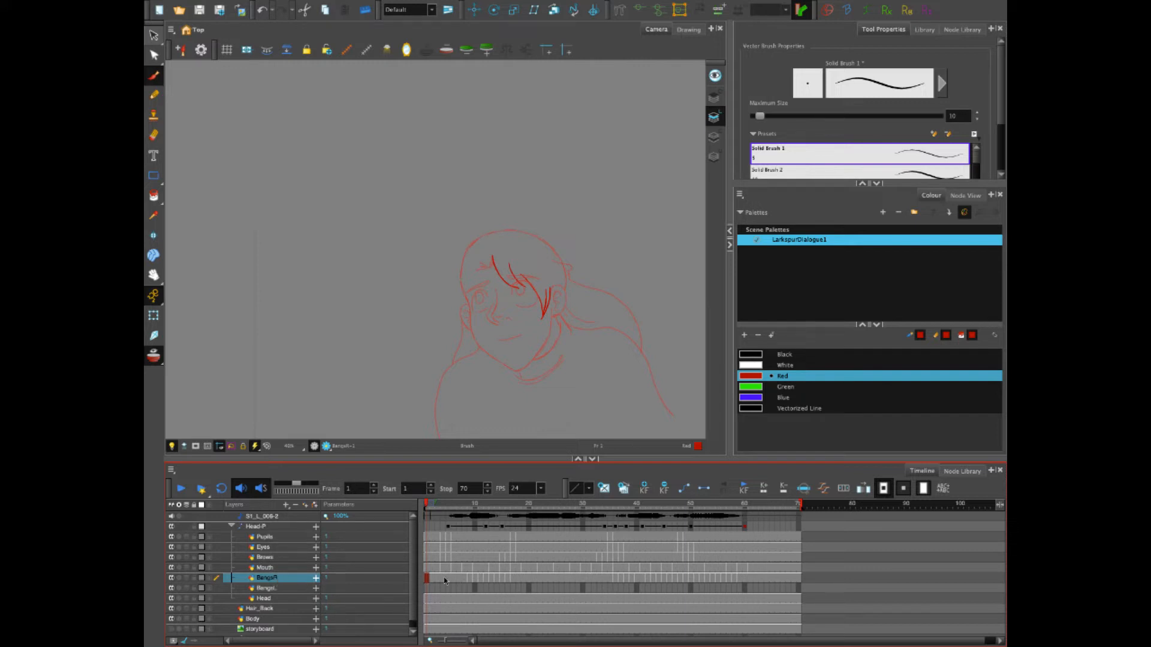
left_click_drag(800, 580, 428, 583)
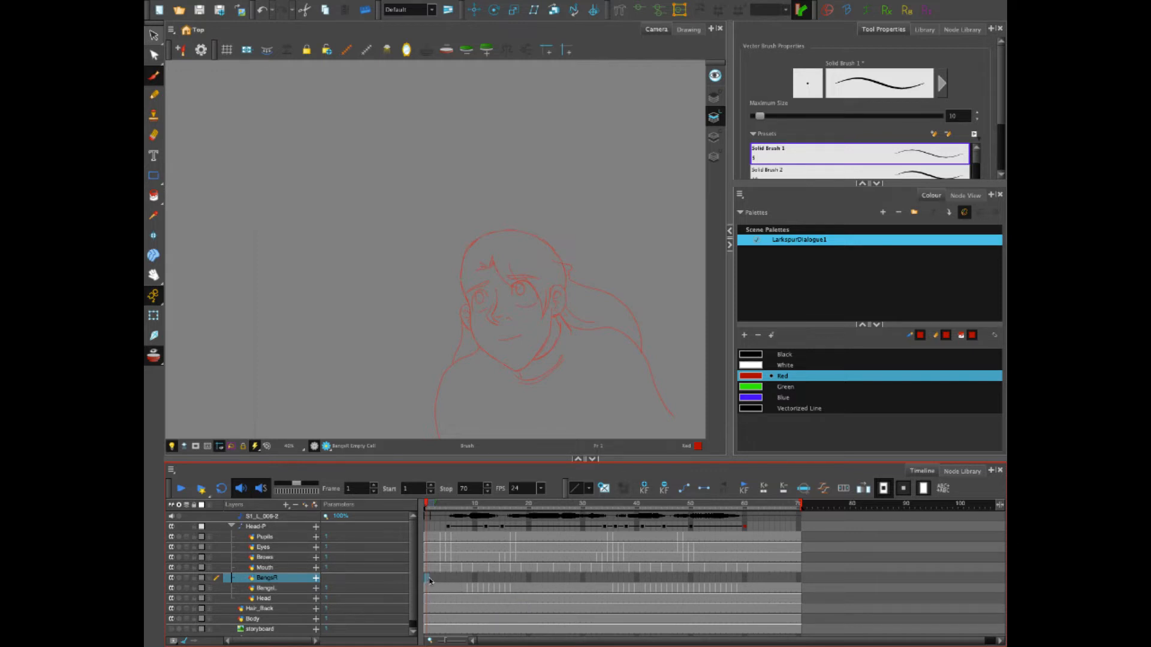
Show the storyboard layer and trace its swept-out side bangs, including the inner strands, on BangsR frame 1
left_click(171, 630)
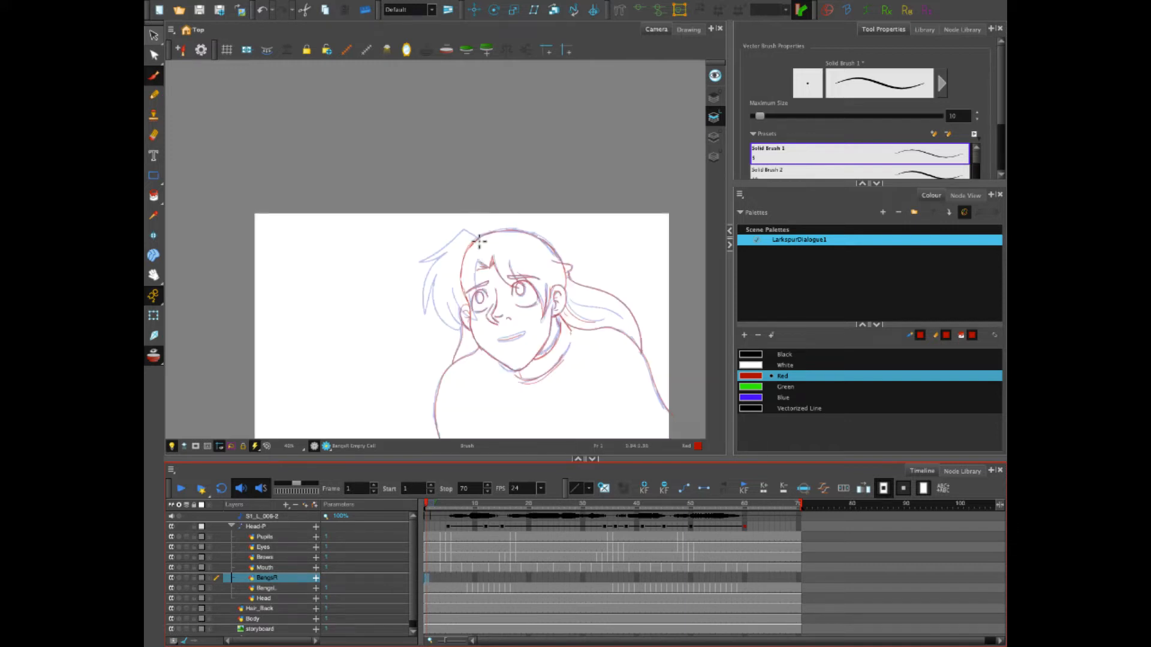
mouse_move(480, 241)
left_mouse_down()
mouse_move(463, 230)
mouse_move(418, 260)
mouse_move(447, 246)
left_mouse_up()
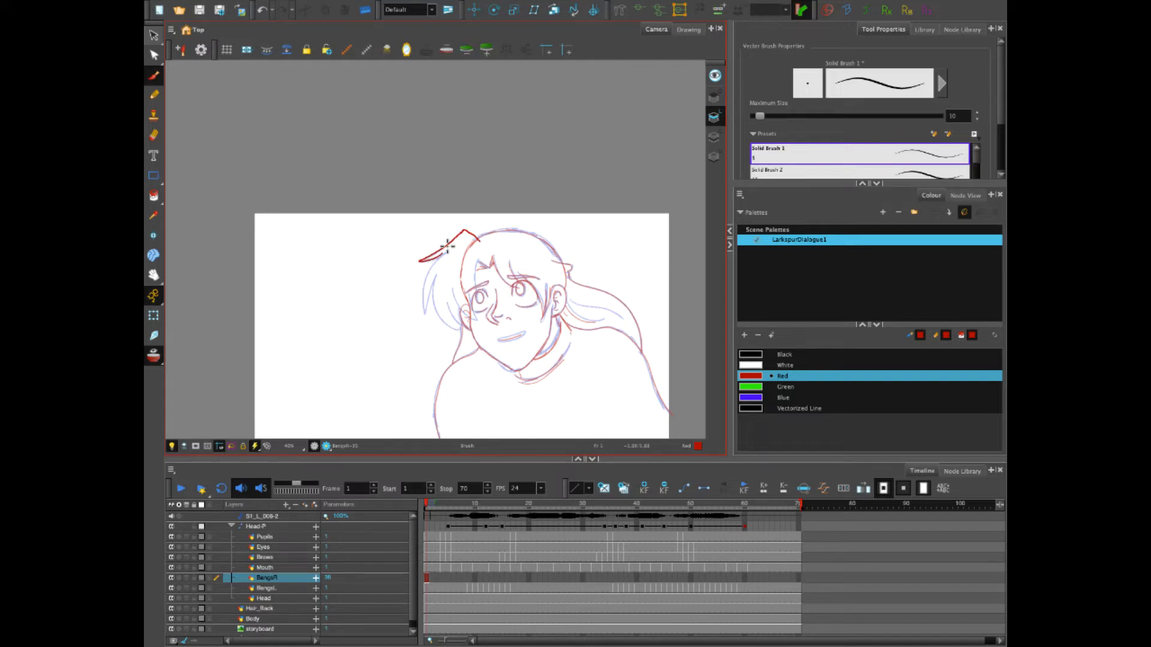
key("ctrl+z")
scroll(488, 244, "up", 1)
scroll(504, 183, "up", 1)
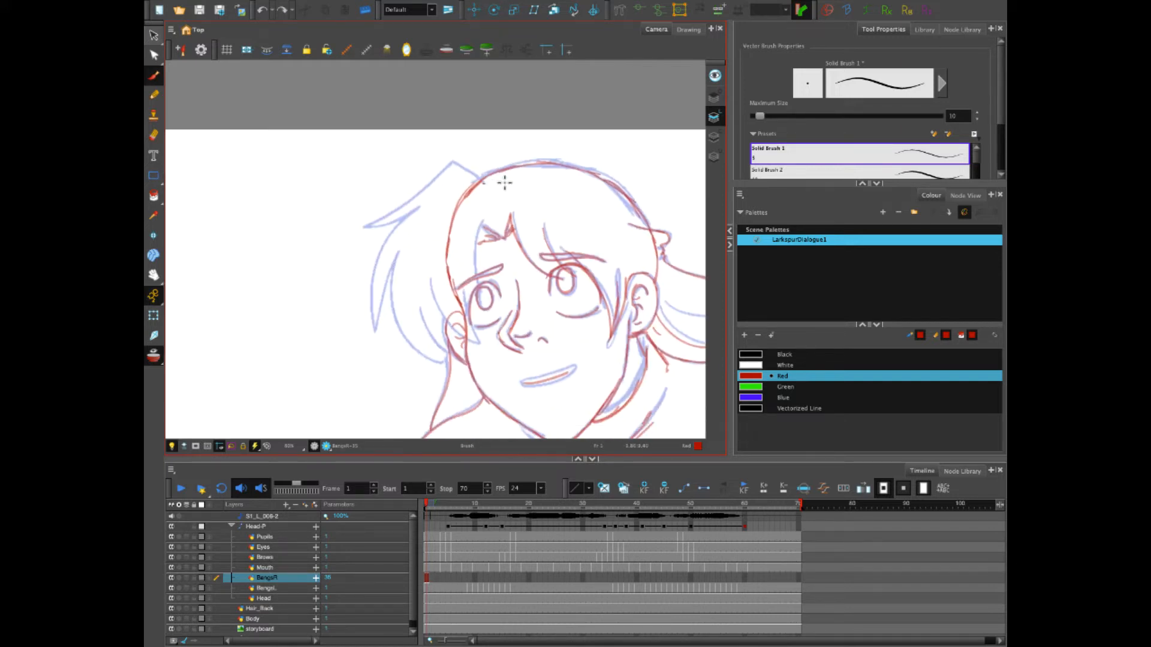
mouse_move(484, 183)
left_mouse_down()
mouse_move(453, 163)
mouse_move(364, 226)
mouse_move(413, 209)
mouse_move(376, 262)
mouse_move(368, 303)
mouse_move(374, 332)
mouse_move(393, 266)
mouse_move(401, 331)
mouse_move(451, 360)
left_mouse_up()
left_click_drag(419, 307, 444, 352)
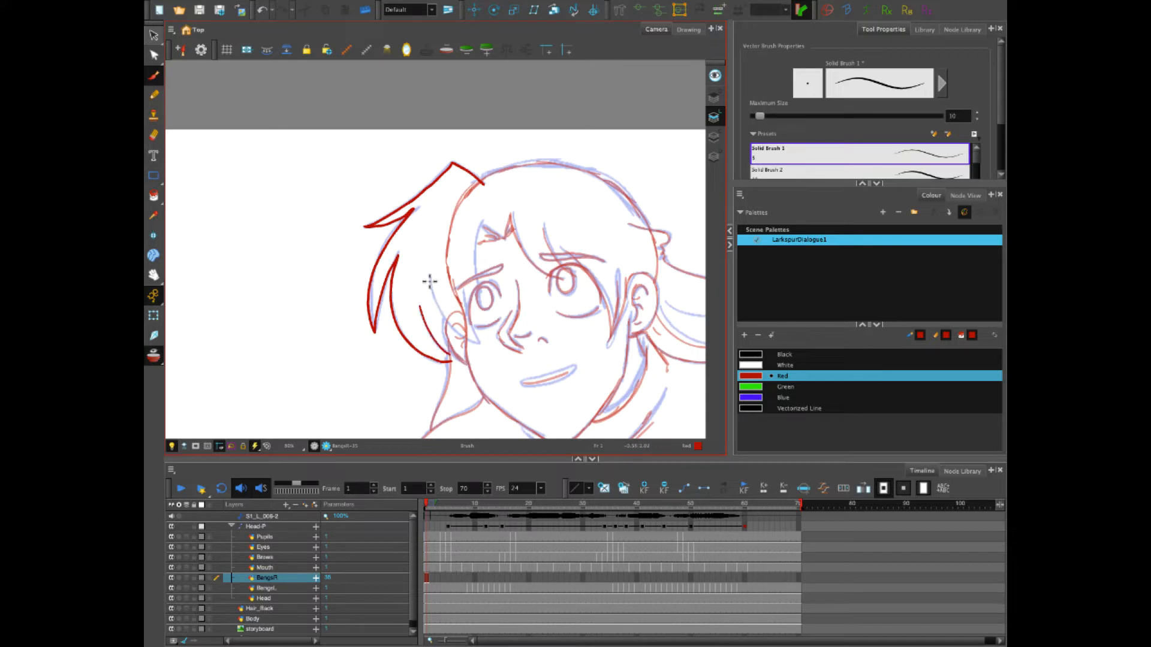
mouse_move(430, 280)
left_mouse_down()
mouse_move(460, 339)
mouse_move(478, 341)
mouse_move(468, 305)
left_mouse_up()
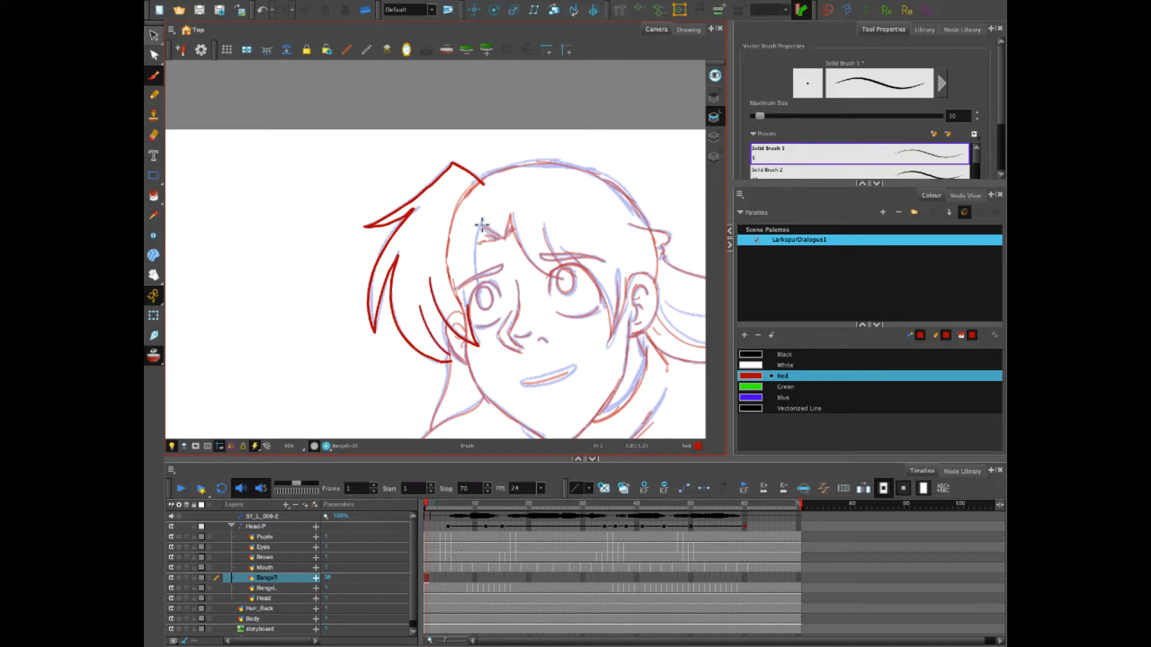
left_click_drag(483, 221, 477, 295)
Touch up the tip of the first long bangs strand on BangsL frame 17
left_click(466, 579)
left_click(513, 578)
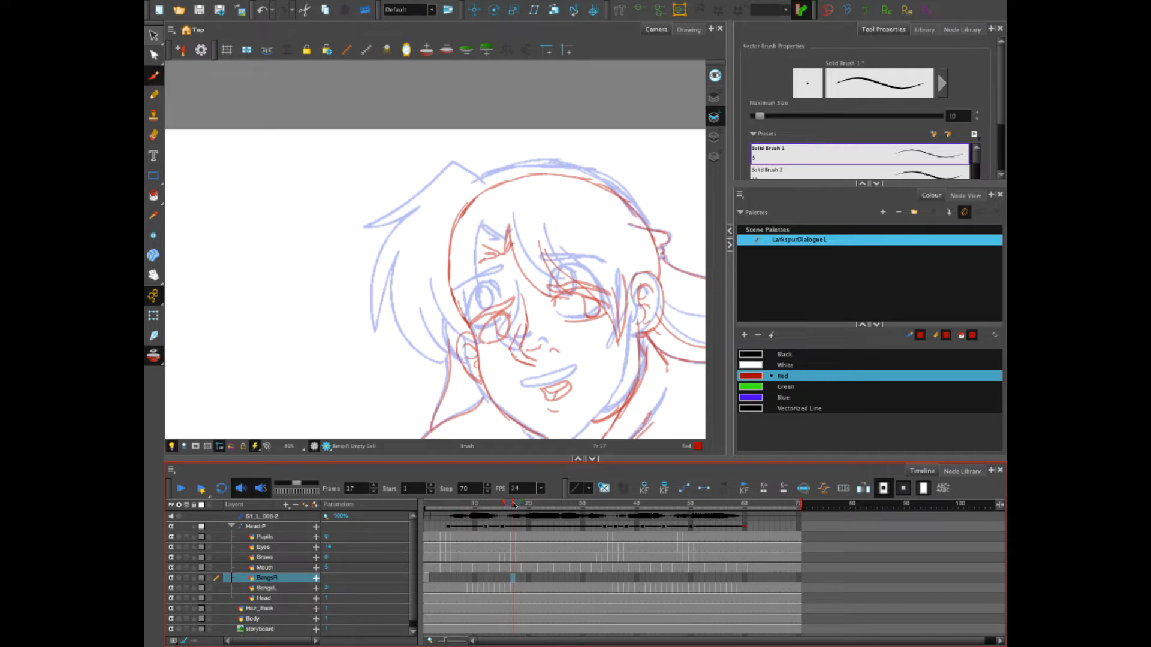
mouse_move(514, 505)
left_mouse_down()
mouse_move(498, 507)
mouse_move(510, 510)
mouse_move(497, 514)
mouse_move(507, 525)
mouse_move(512, 508)
left_mouse_up()
left_click(511, 589)
mouse_move(558, 295)
left_mouse_down()
mouse_move(547, 291)
mouse_move(576, 308)
left_mouse_up()
key("alt+e")
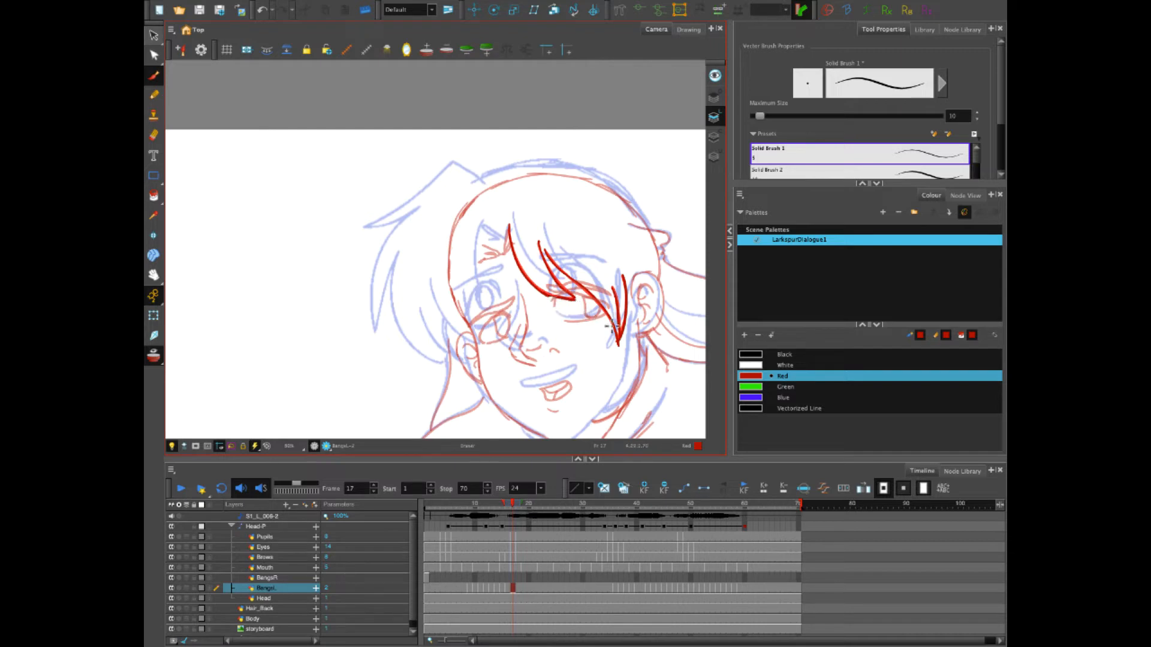
key("alt+b")
Extend the exposure of the first BangsR drawing through frame 16
left_click(514, 579)
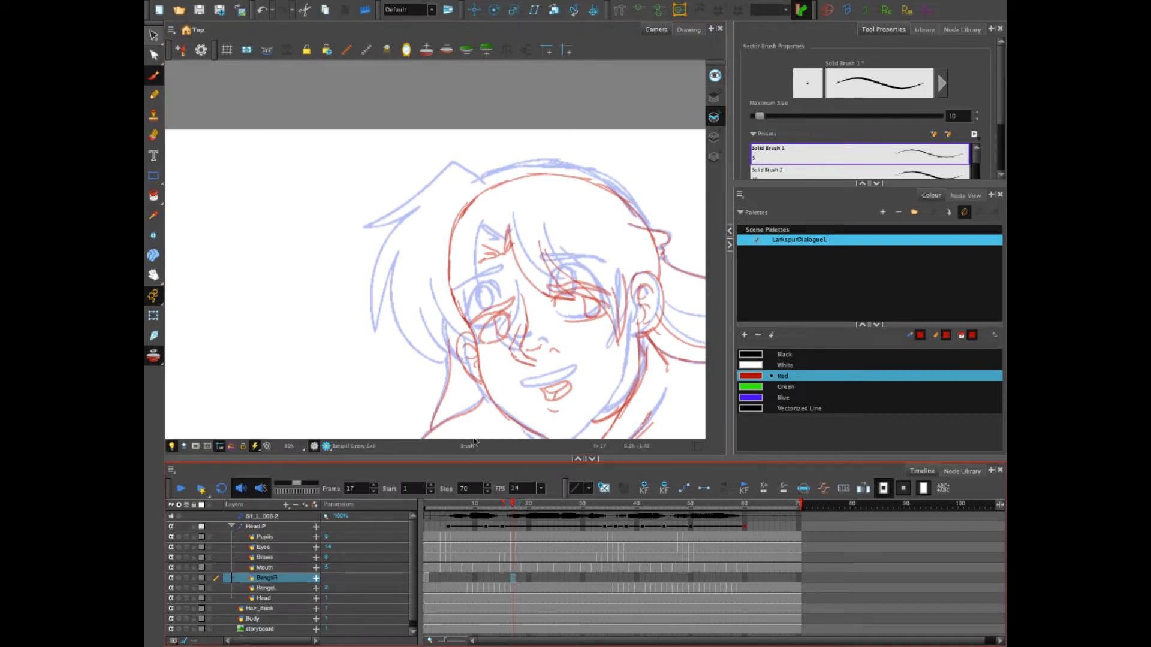
left_click(510, 579)
left_click(507, 580)
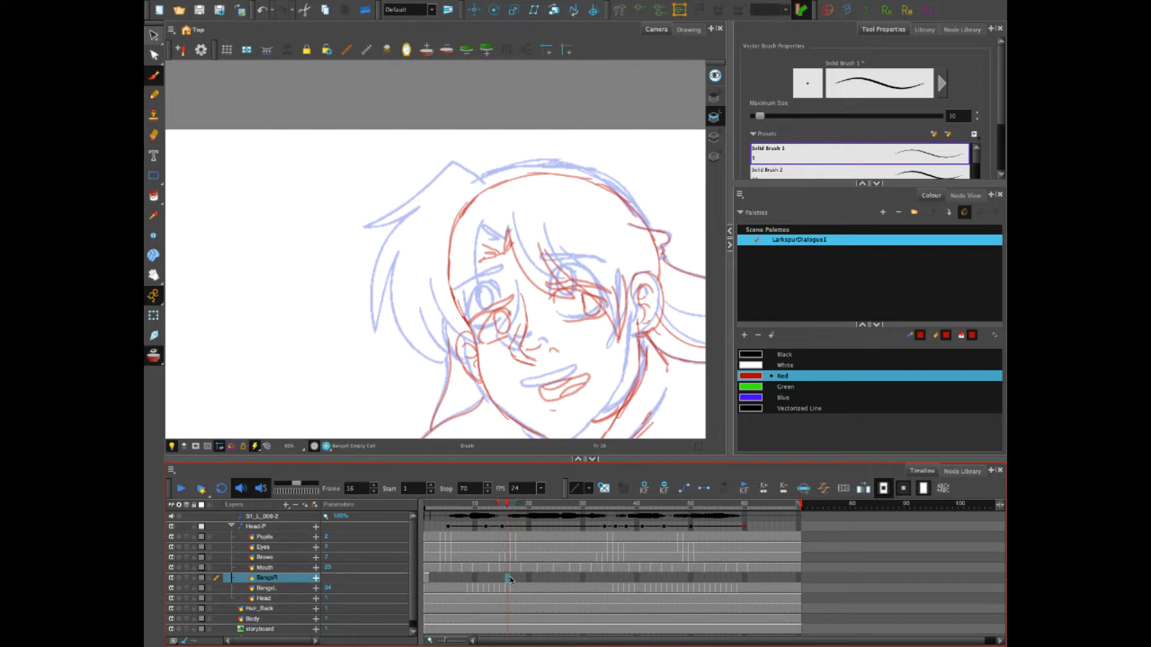
key("ctrl+v")
left_click(513, 578)
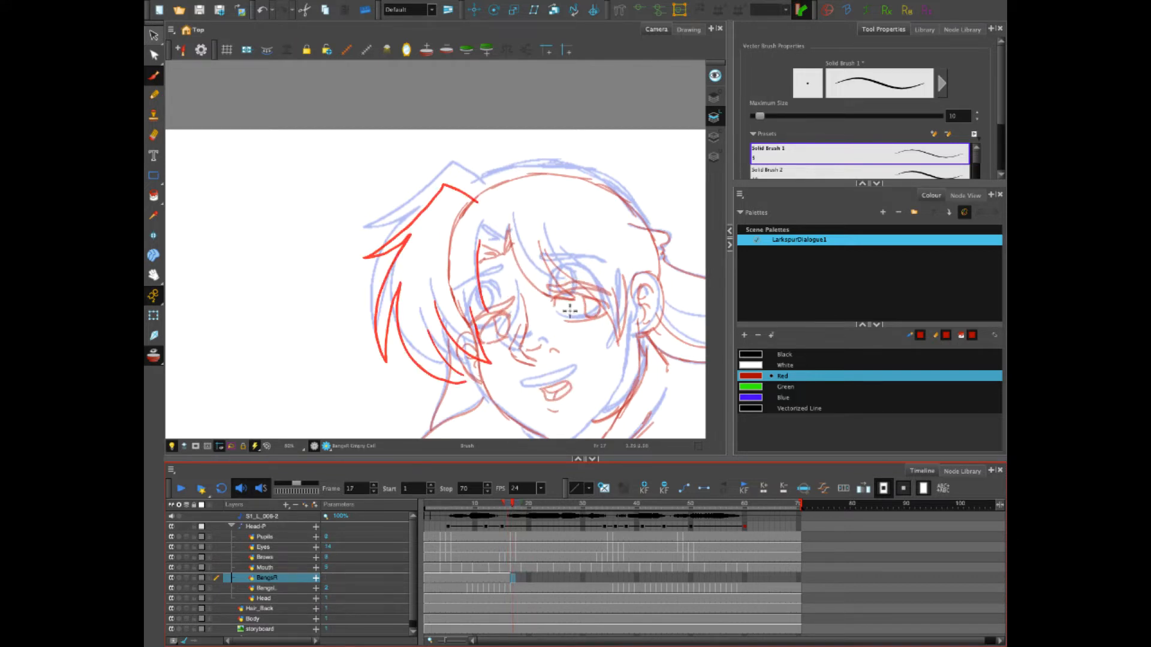
Hide the storyboard layer, and draw the forehead strand and outer contour of the side bangs on BangsR frame 17
left_click(171, 629)
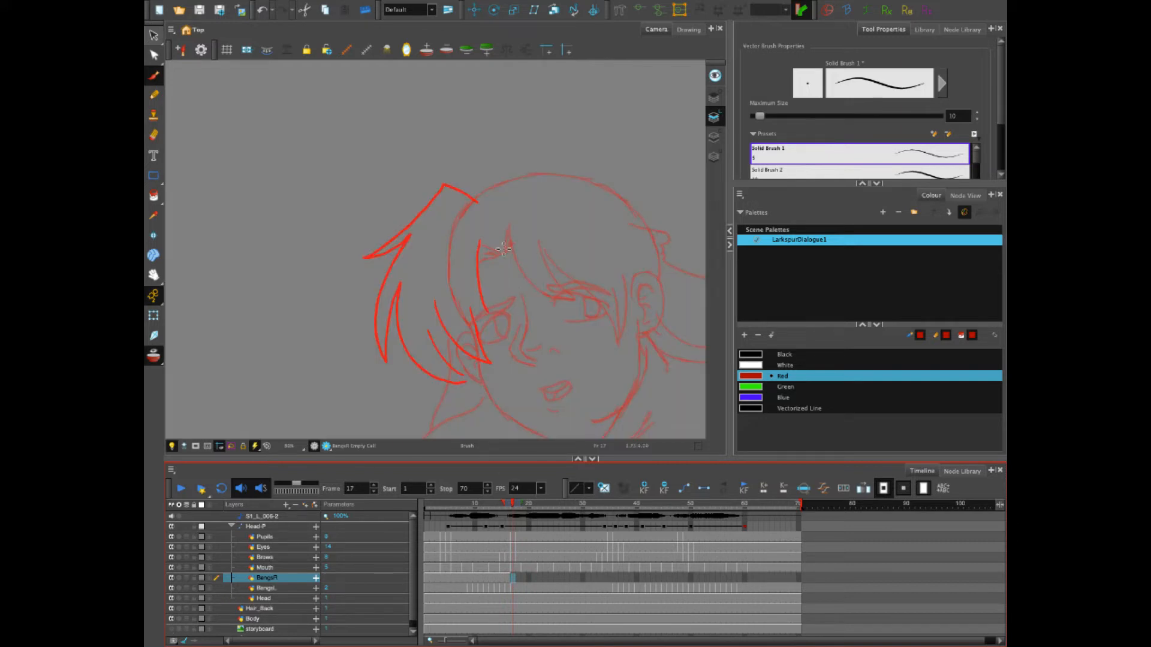
left_click(464, 515)
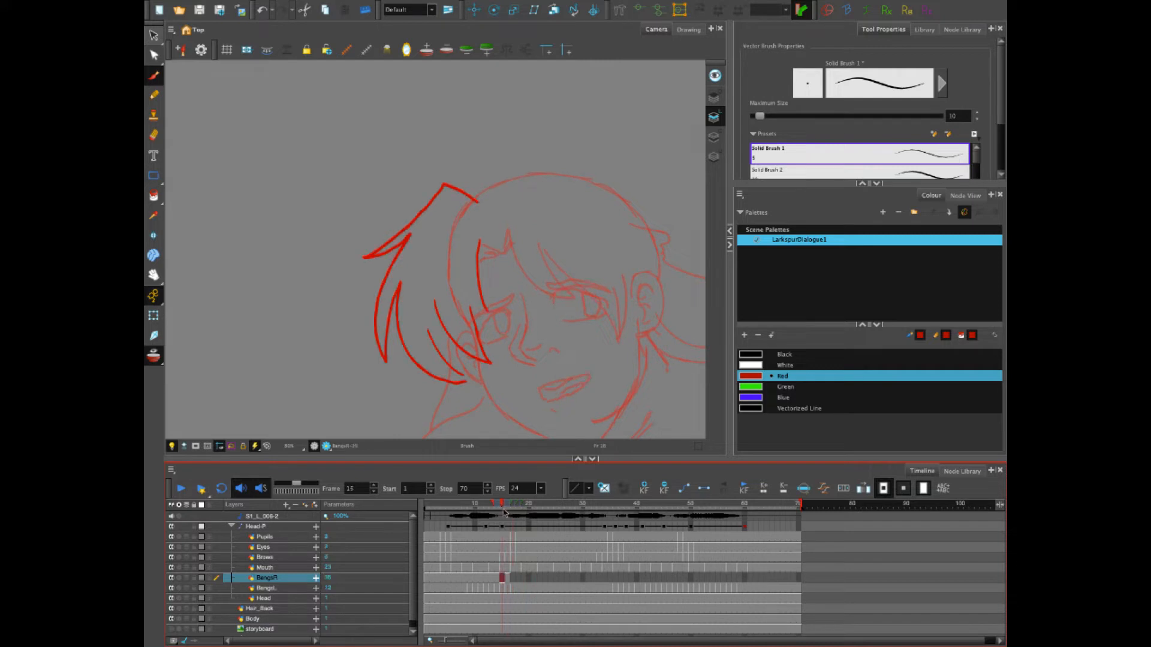
left_click_drag(465, 514, 514, 516)
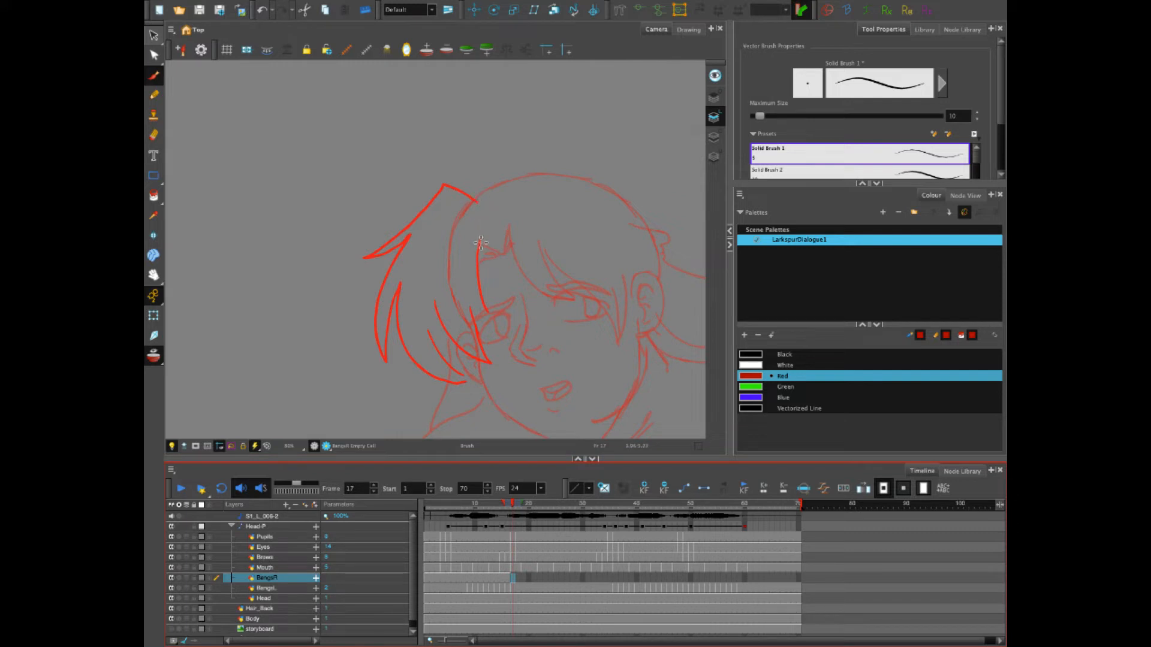
mouse_move(512, 506)
left_mouse_down()
mouse_move(424, 505)
mouse_move(480, 510)
mouse_move(508, 528)
mouse_move(513, 503)
left_mouse_up()
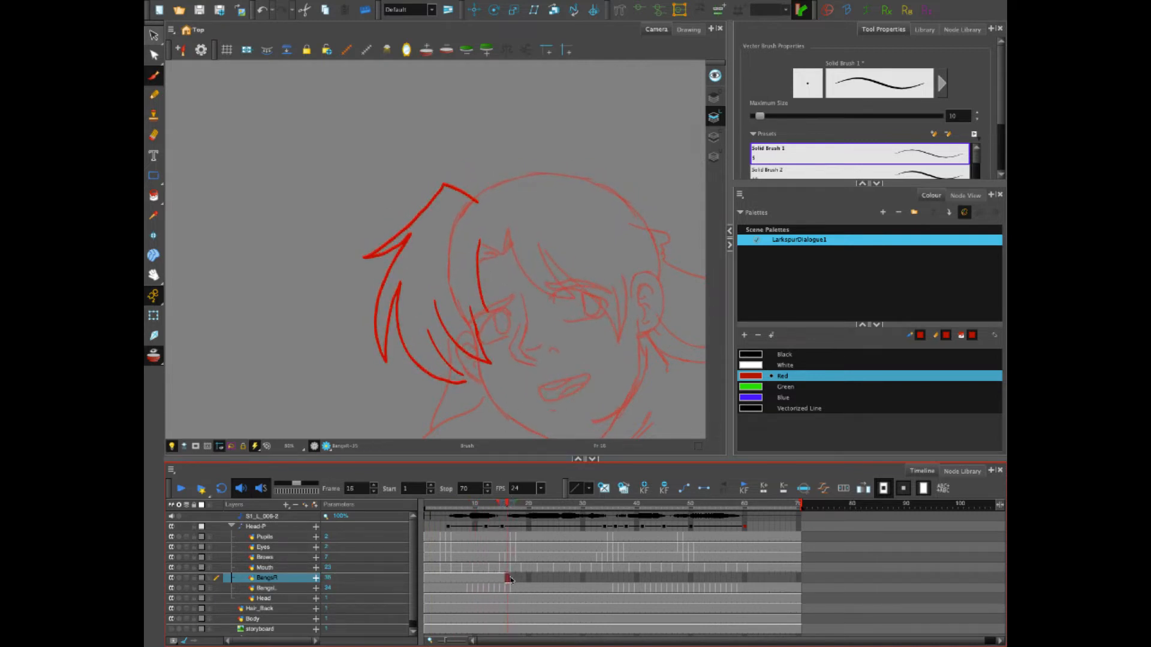
left_click_drag(483, 246, 478, 317)
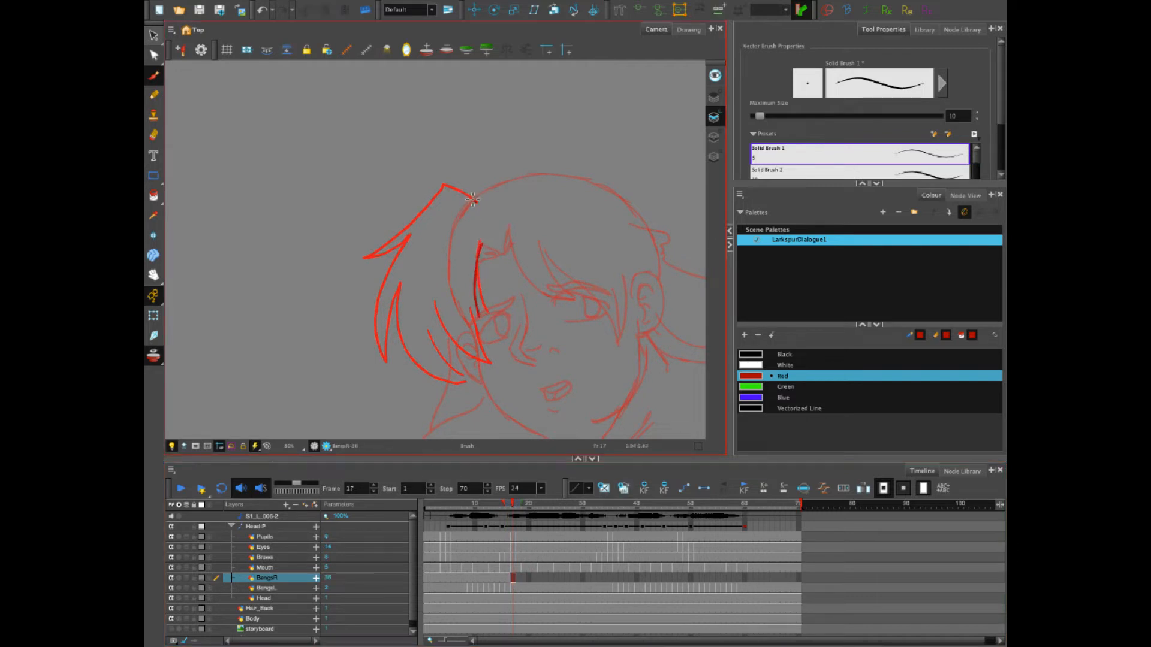
mouse_move(476, 202)
left_mouse_down()
mouse_move(444, 185)
mouse_move(365, 255)
mouse_move(408, 237)
mouse_move(371, 326)
mouse_move(386, 363)
left_mouse_up()
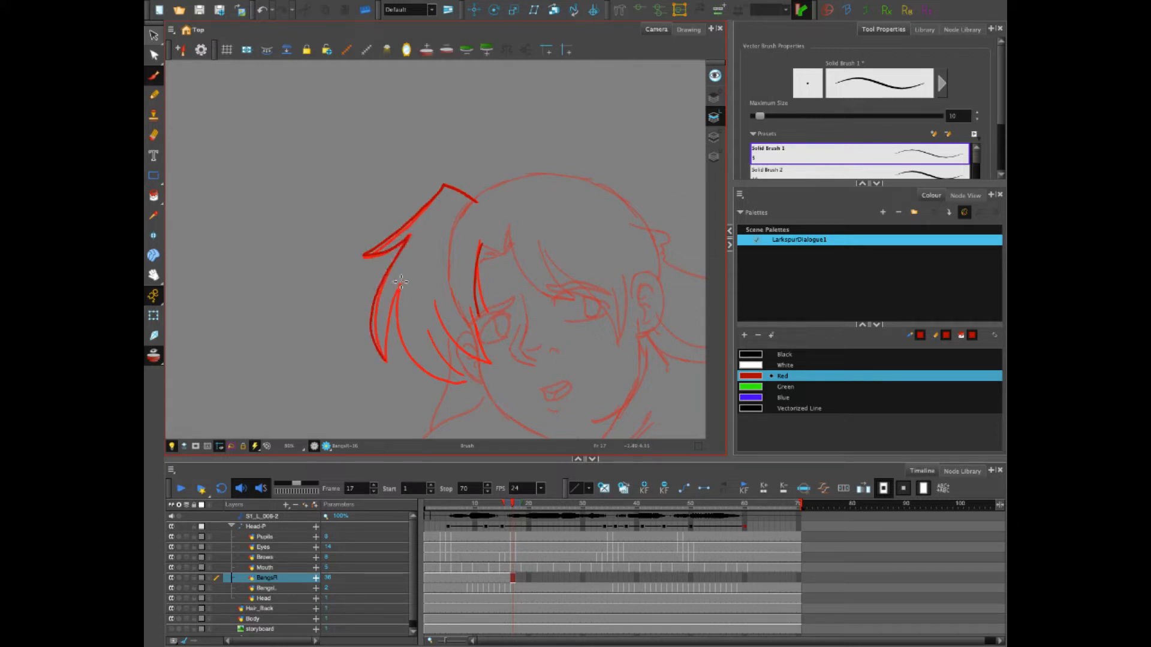
Draw the inner strands of the side bangs on BangsR frame 17, down to their pointed tips
mouse_move(400, 282)
left_mouse_down()
mouse_move(403, 339)
mouse_move(426, 374)
mouse_move(453, 389)
left_mouse_up()
left_click_drag(434, 303, 482, 375)
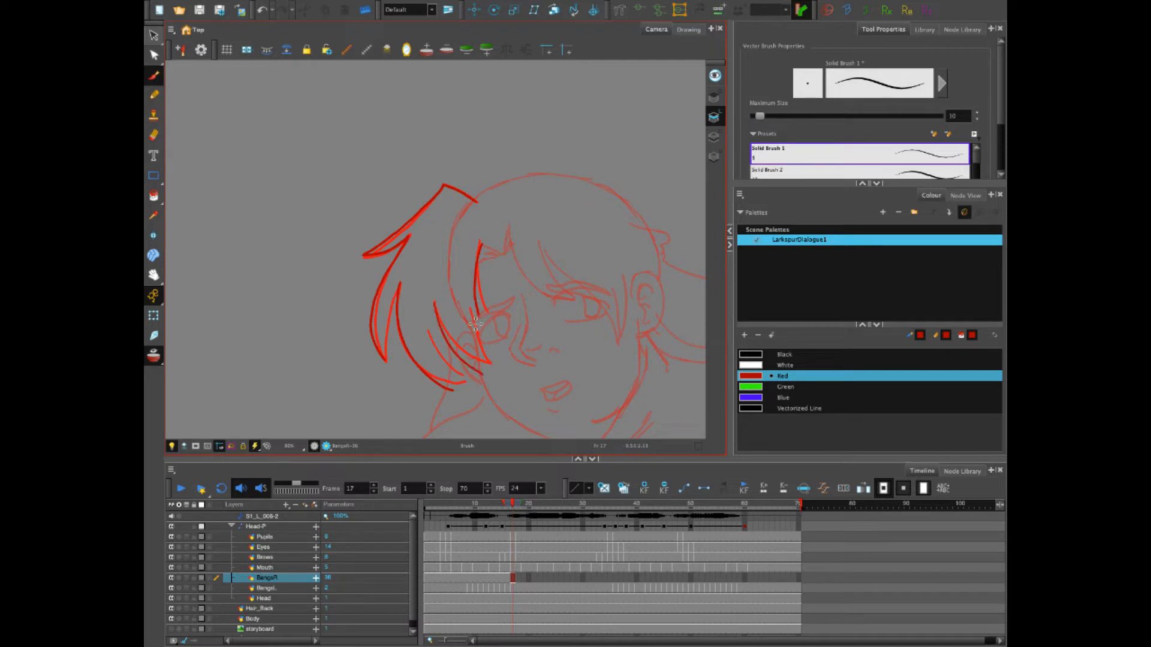
mouse_move(481, 305)
left_mouse_down()
mouse_move(483, 360)
mouse_move(449, 365)
mouse_move(463, 376)
mouse_move(455, 383)
mouse_move(473, 380)
mouse_move(413, 342)
mouse_move(455, 386)
mouse_move(465, 379)
left_mouse_up()
key("ctrl+z")
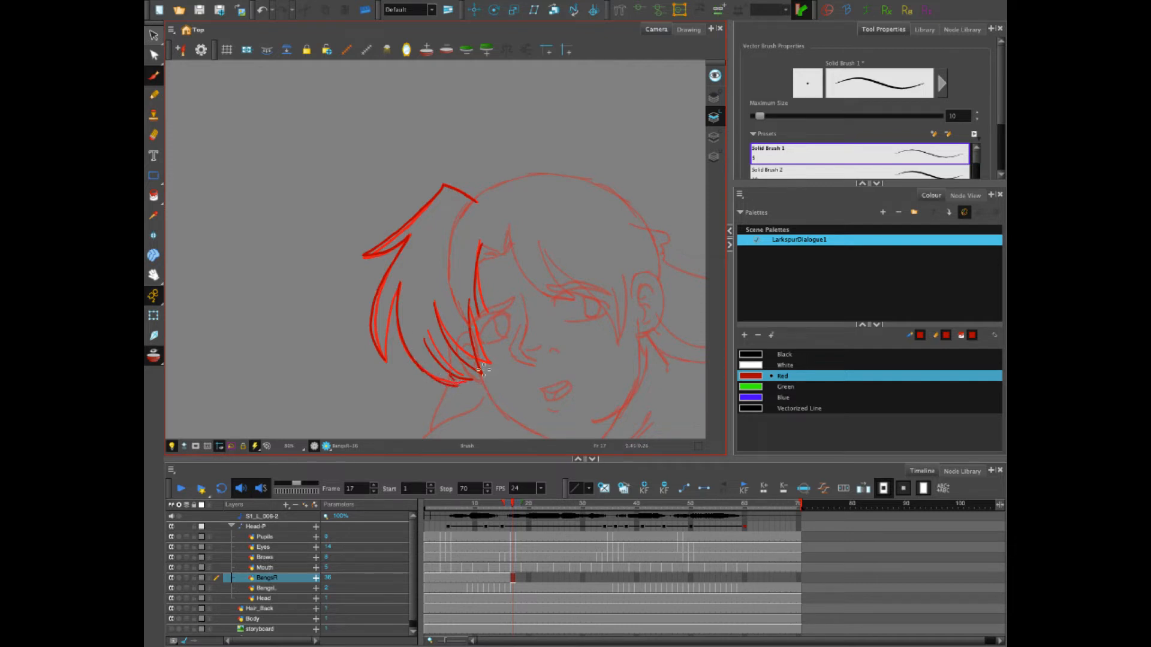
Extend the exposure of the BangsR frame 17 drawing through frame 39
left_click(518, 578)
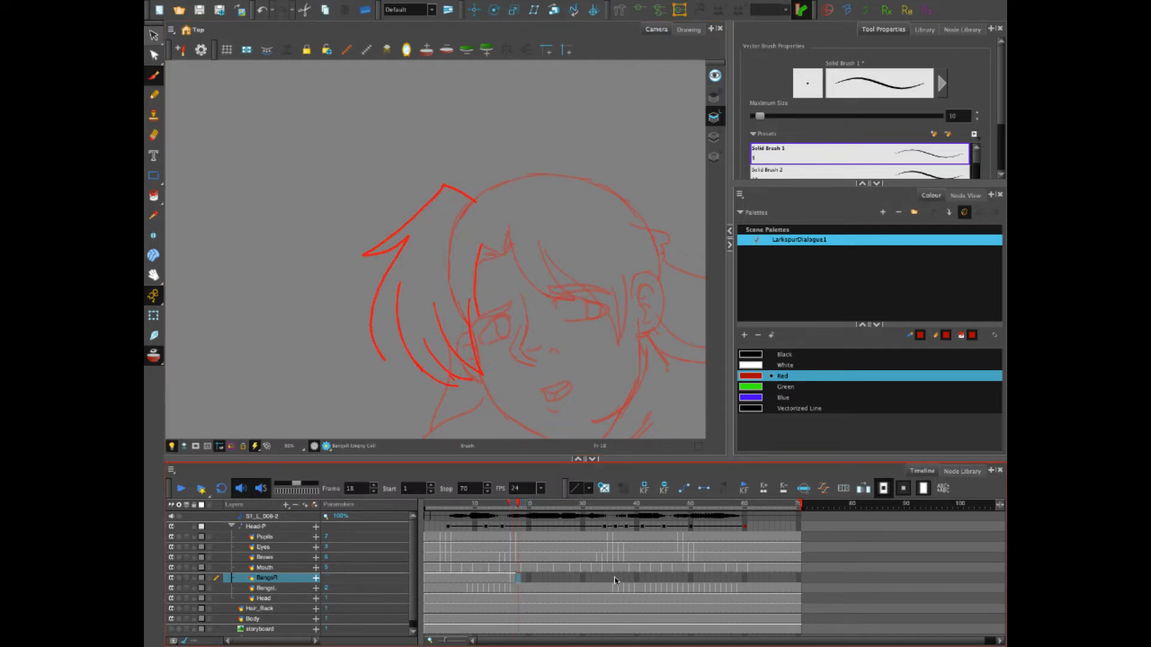
left_click(614, 578)
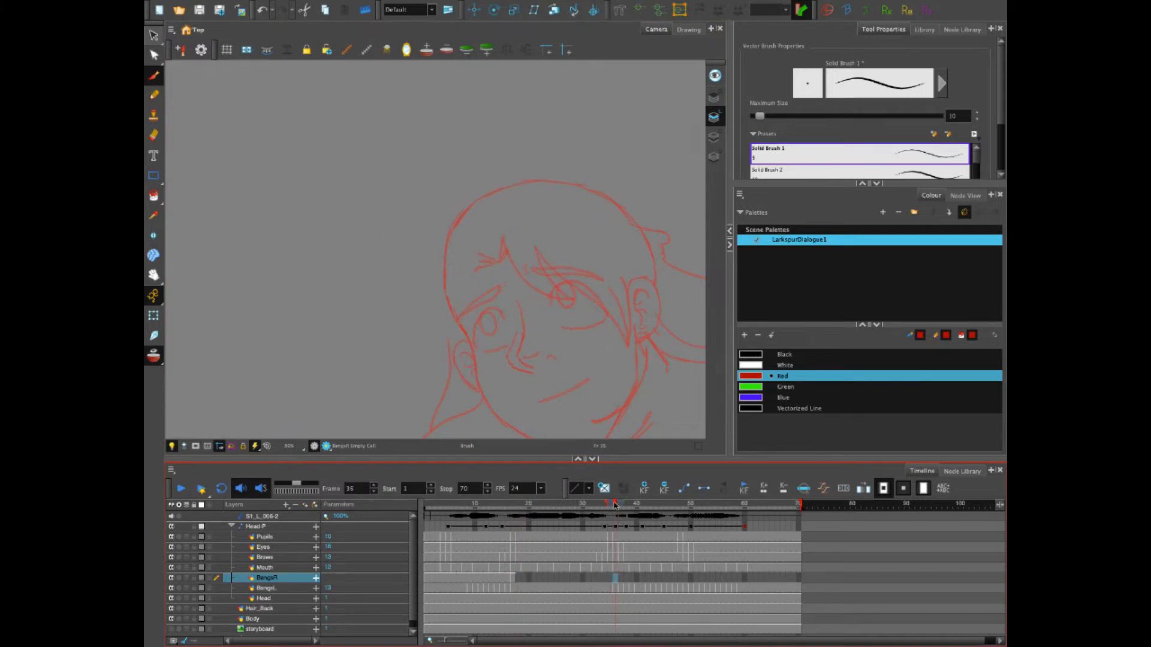
left_click_drag(615, 506, 633, 513)
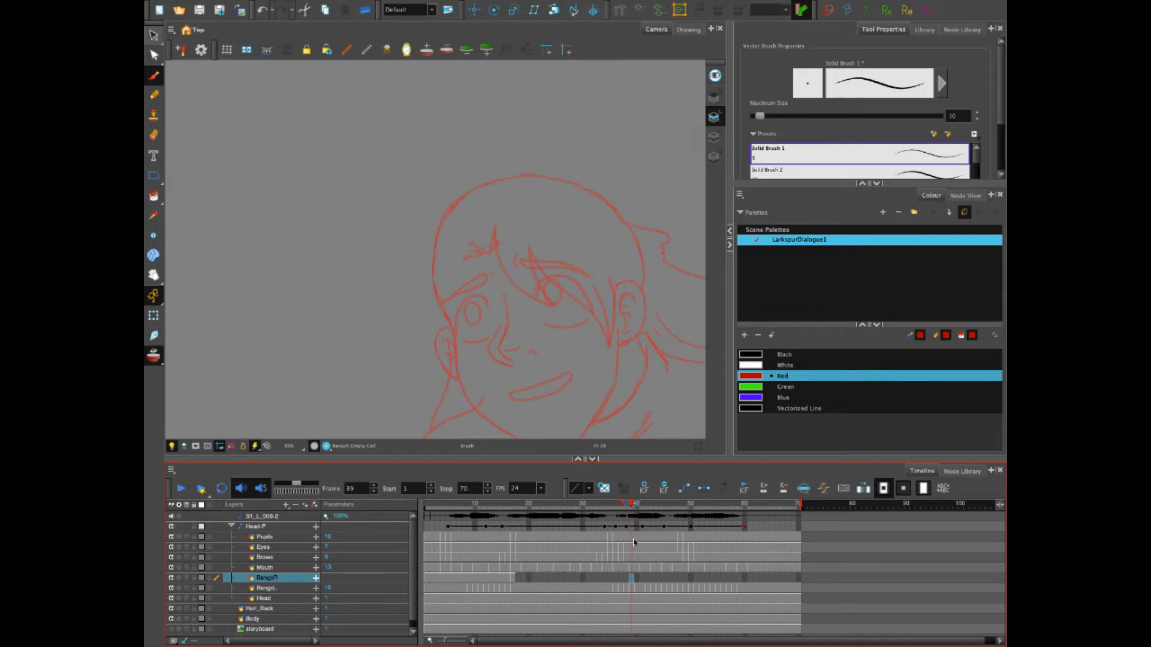
key("ctrl+v")
left_click(638, 578)
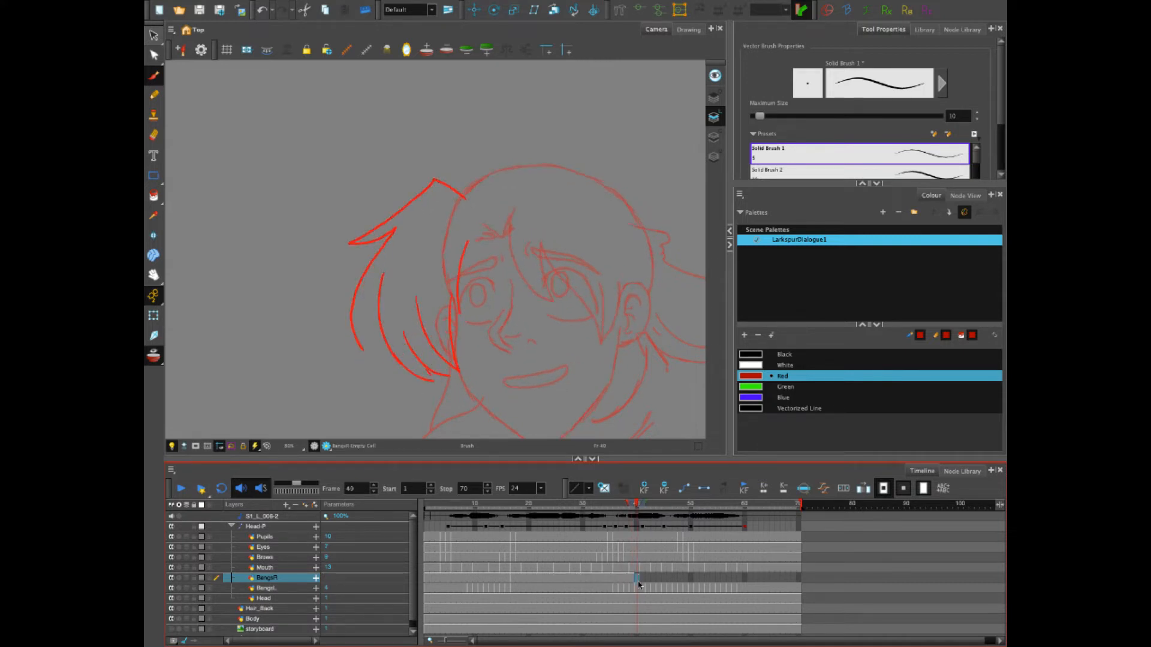
left_click_drag(630, 507, 637, 510)
Disable the Head-P peg to compare frames, and shorten the frame 17 BangsR drawing's exposure to end at frame 36
left_click(171, 527)
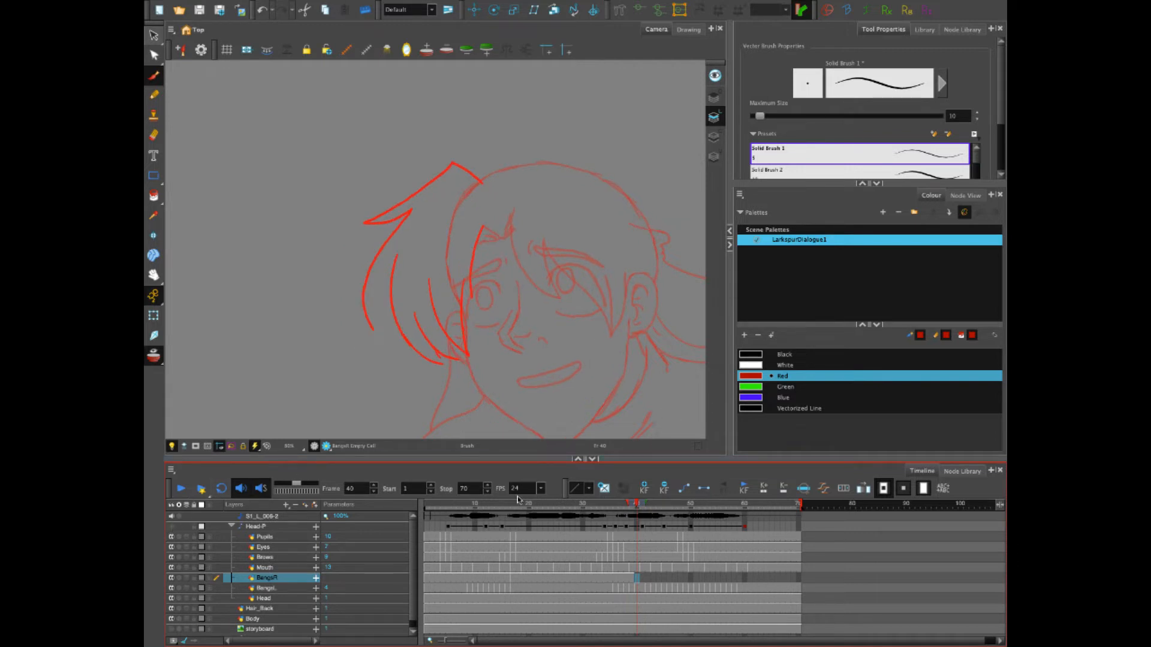
left_click_drag(519, 504, 508, 506)
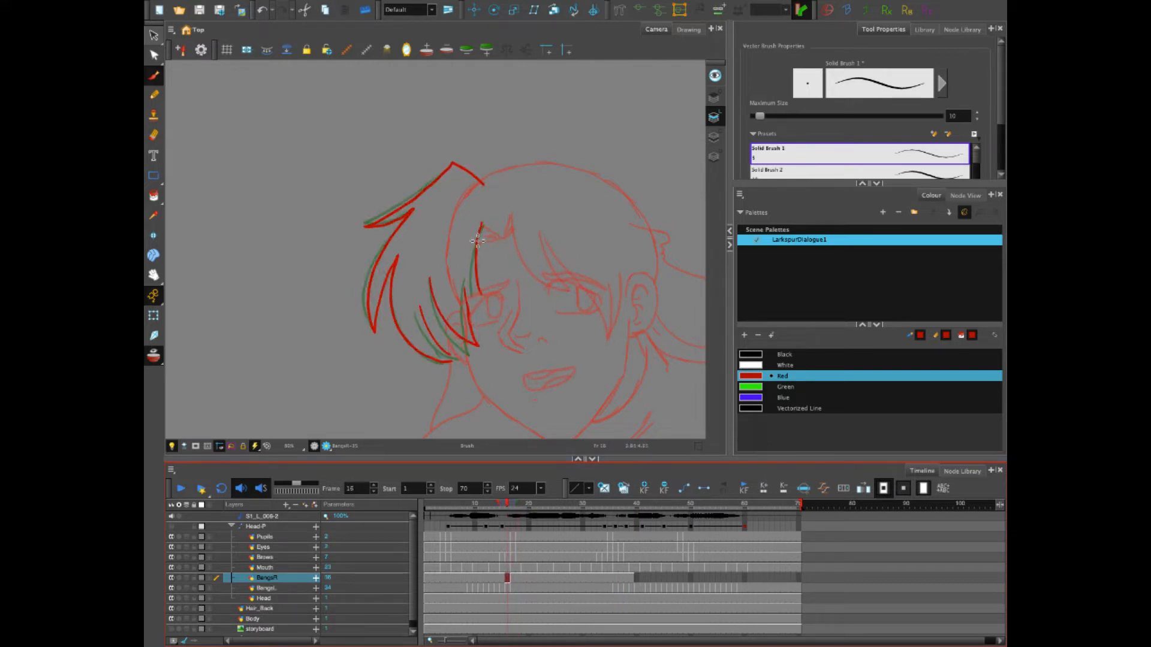
left_click_drag(476, 219, 491, 215)
left_click(638, 578)
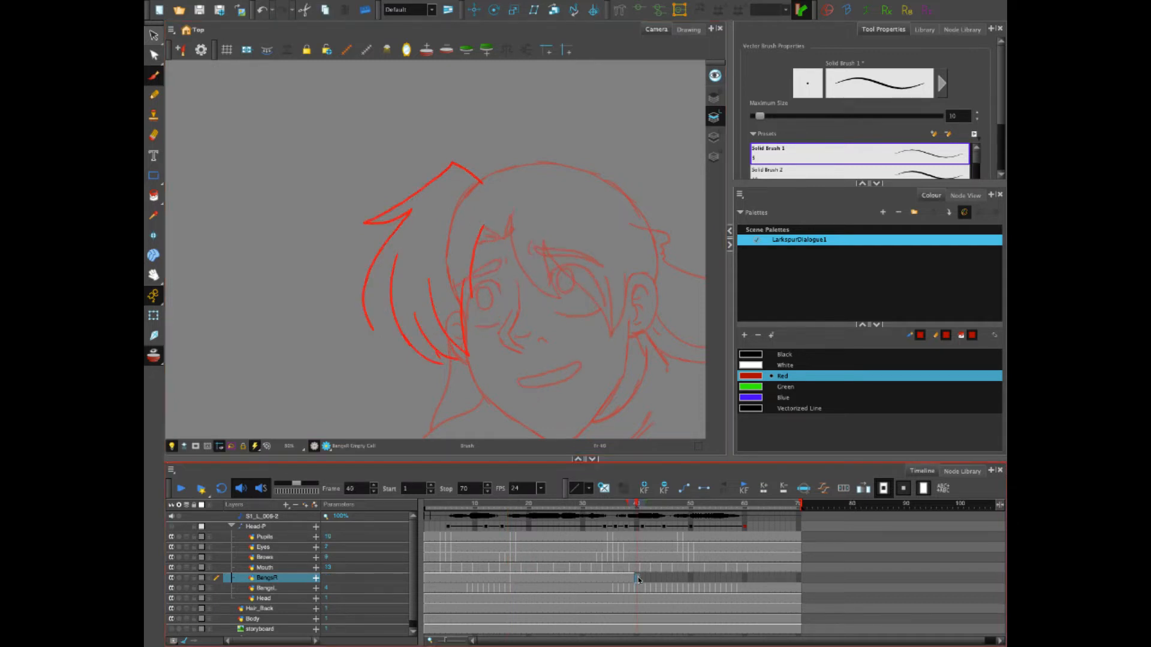
left_click(640, 507)
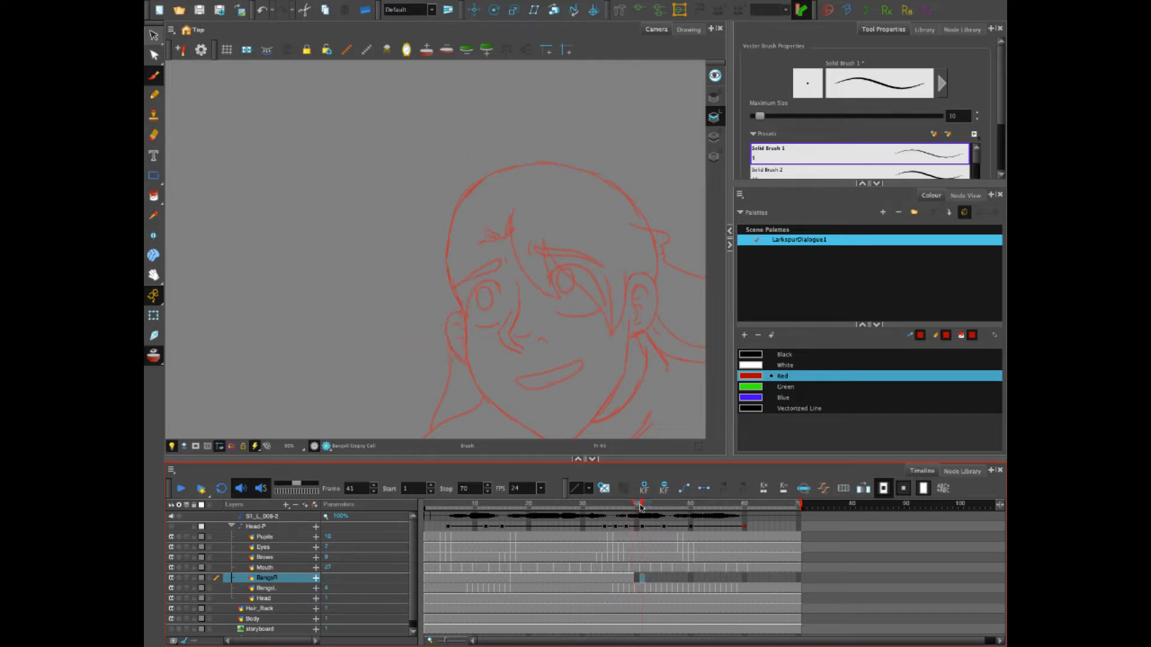
mouse_move(641, 507)
left_mouse_down()
mouse_move(596, 508)
mouse_move(629, 512)
left_mouse_up()
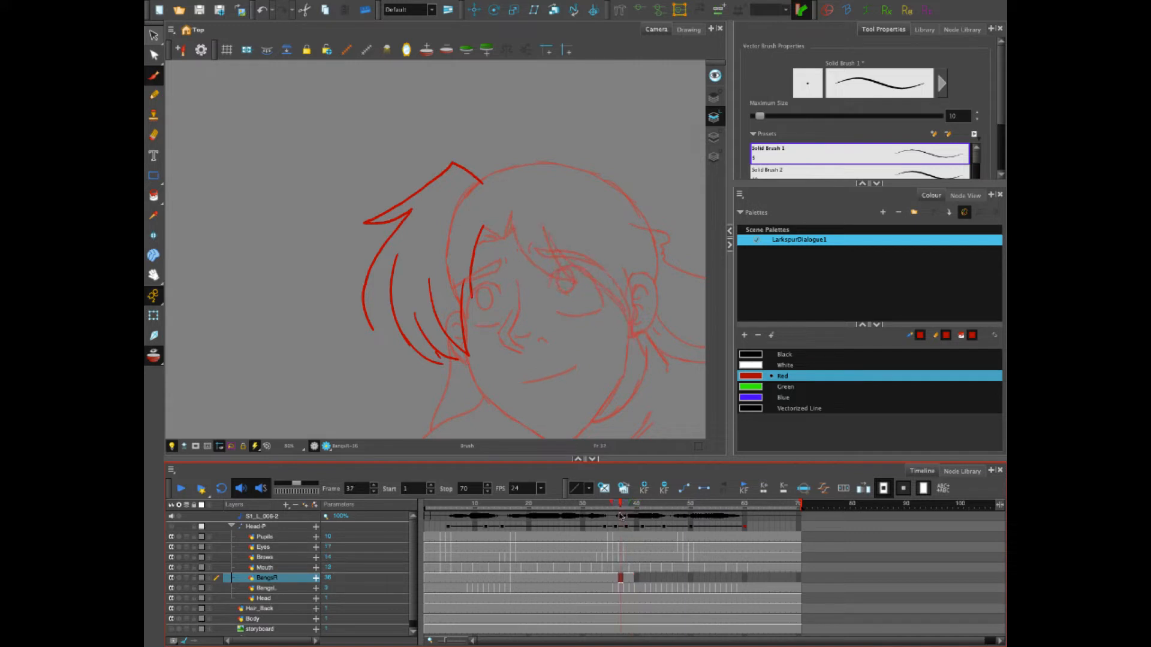
left_click(627, 519)
left_click(621, 520)
left_click(631, 578)
key("Delete")
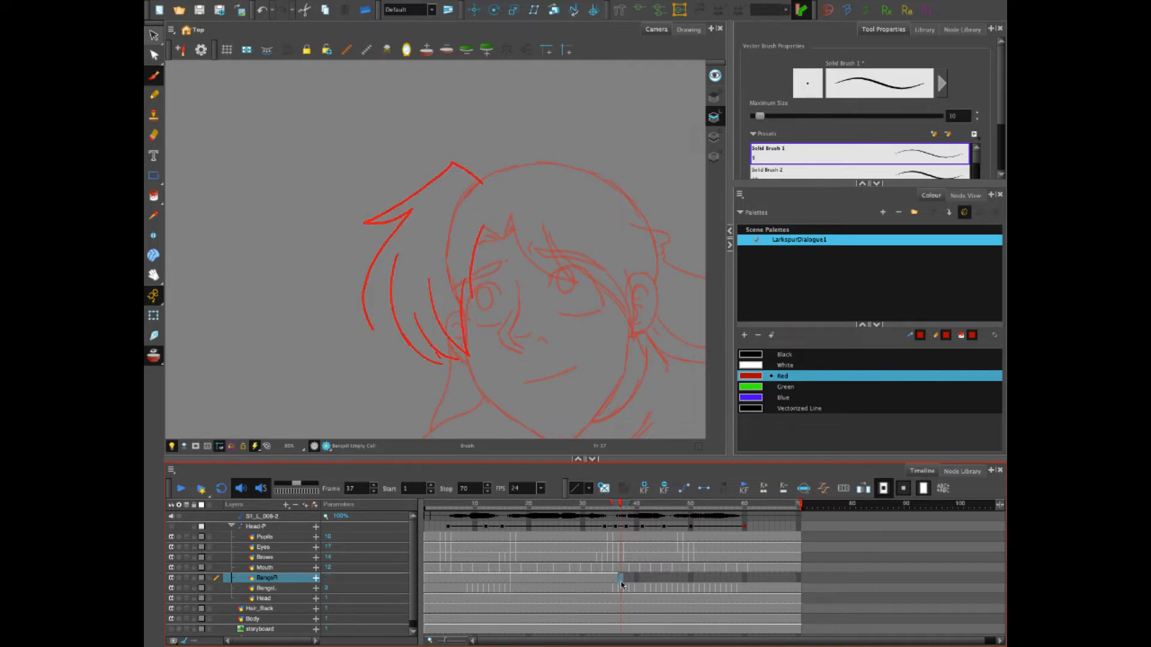
Compare the pose with the Head-P peg on and off, and mark the forehead strand's root on BangsR frame 37
left_click(172, 528)
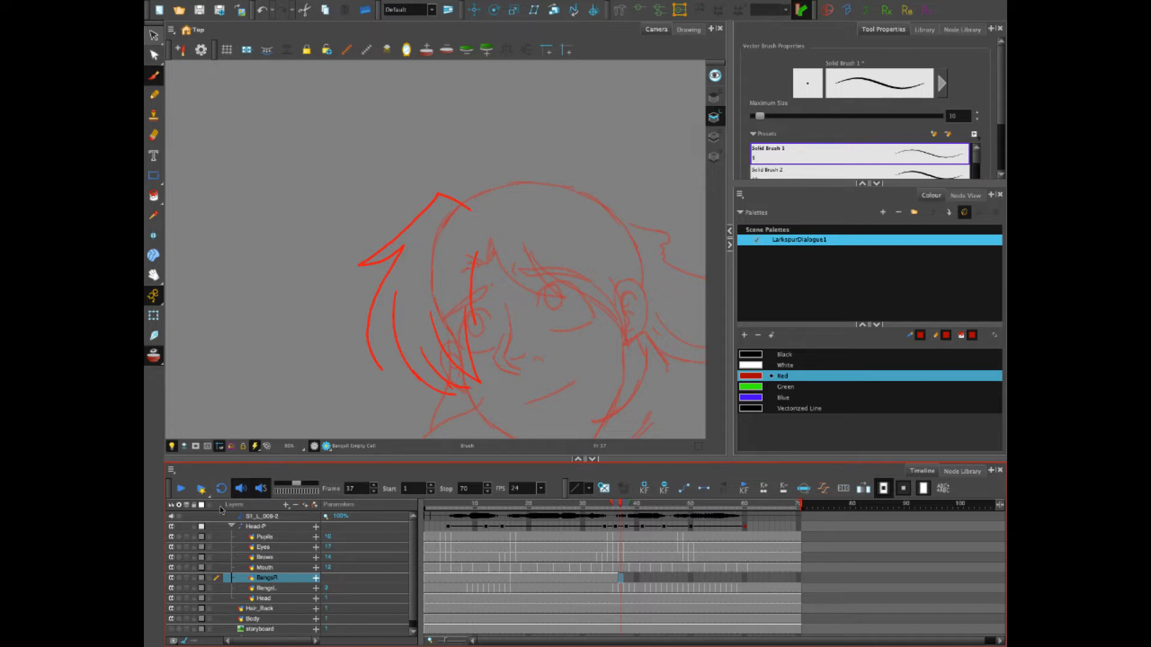
left_click(171, 527)
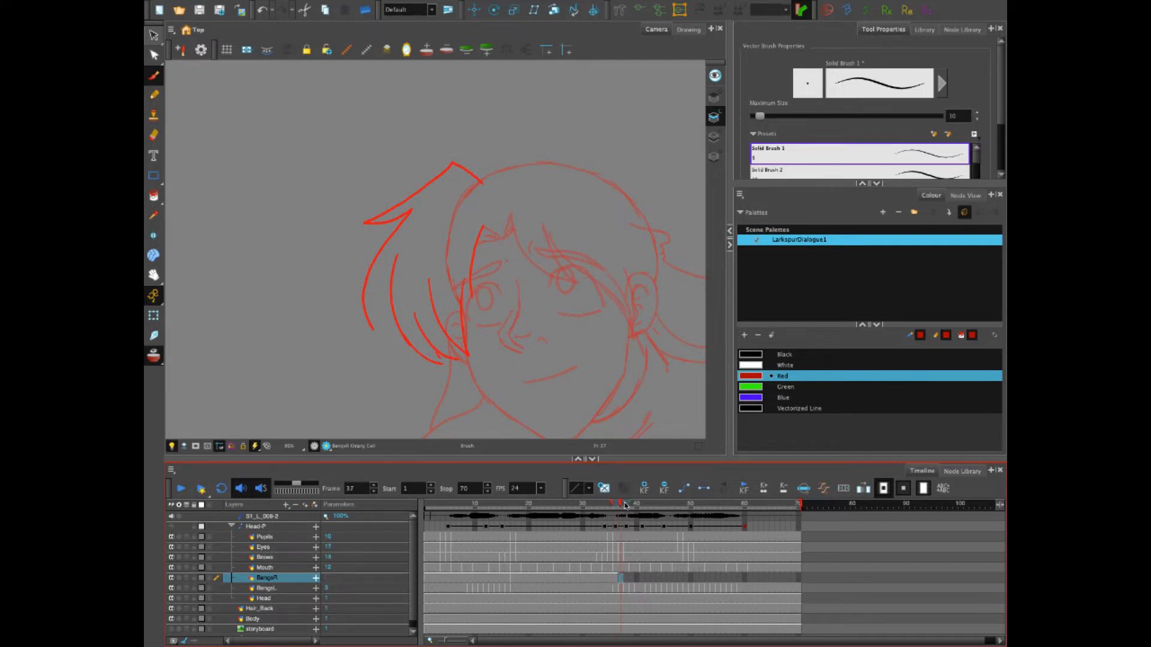
left_click(171, 528)
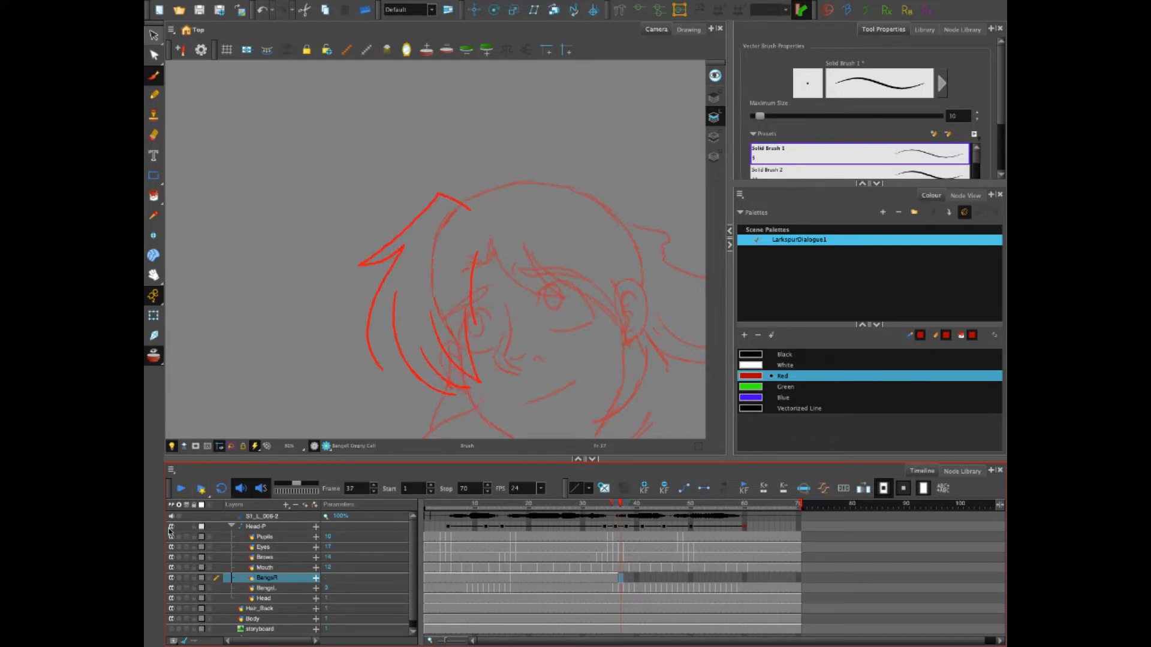
left_click(173, 519)
left_click(175, 526)
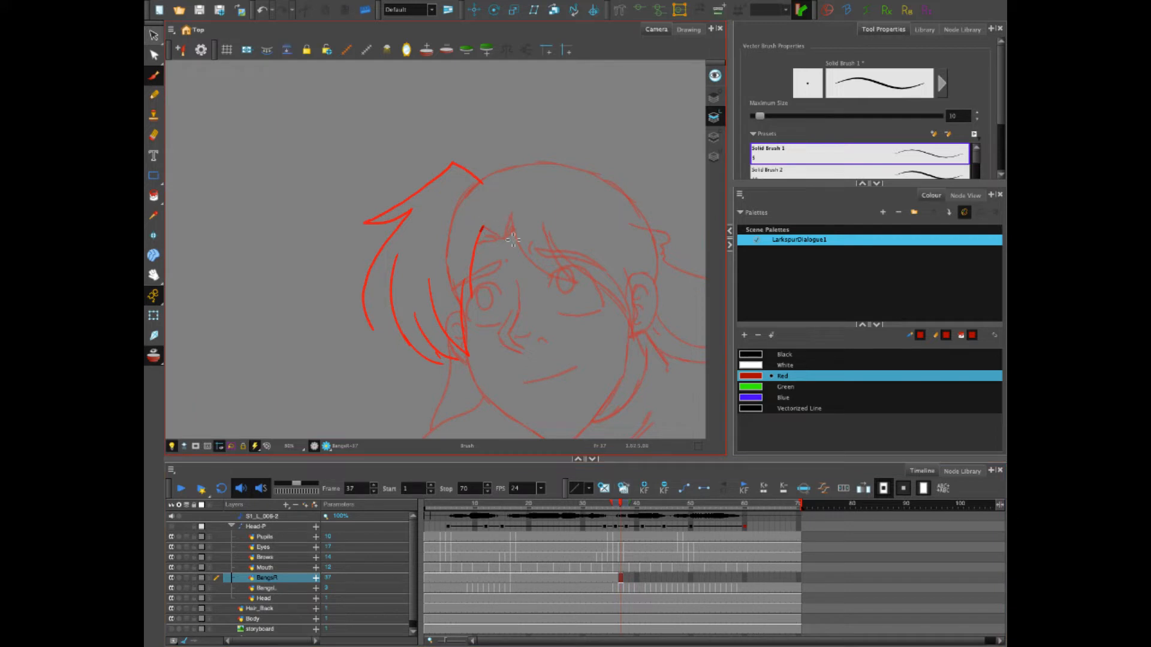
left_click(626, 579)
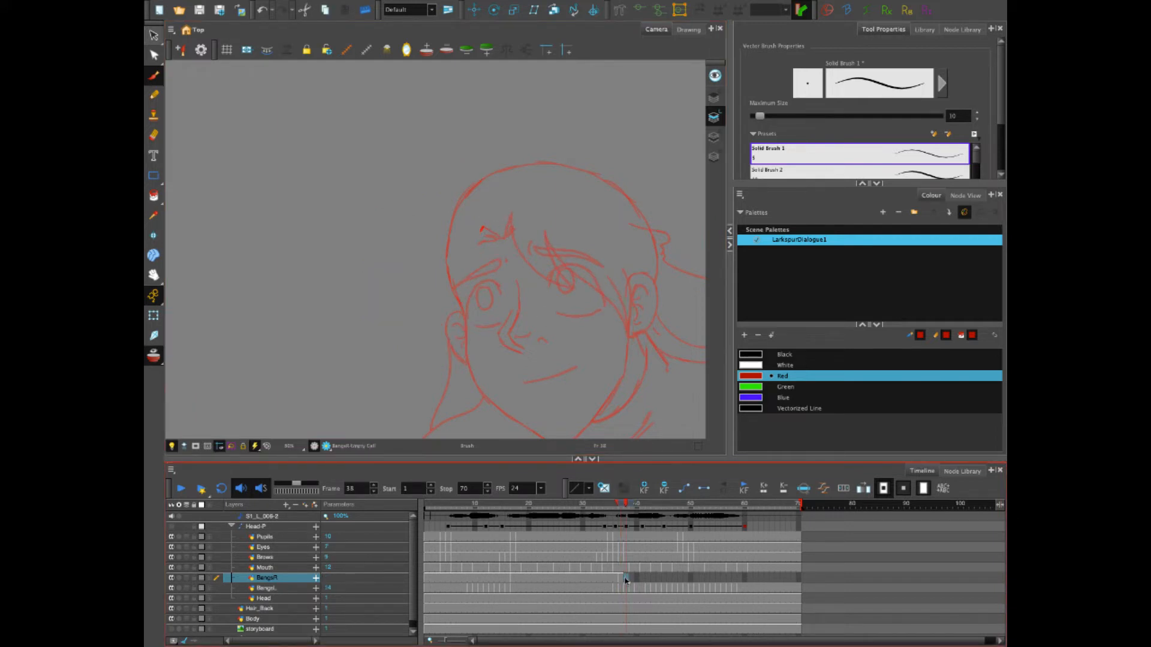
left_click(620, 578)
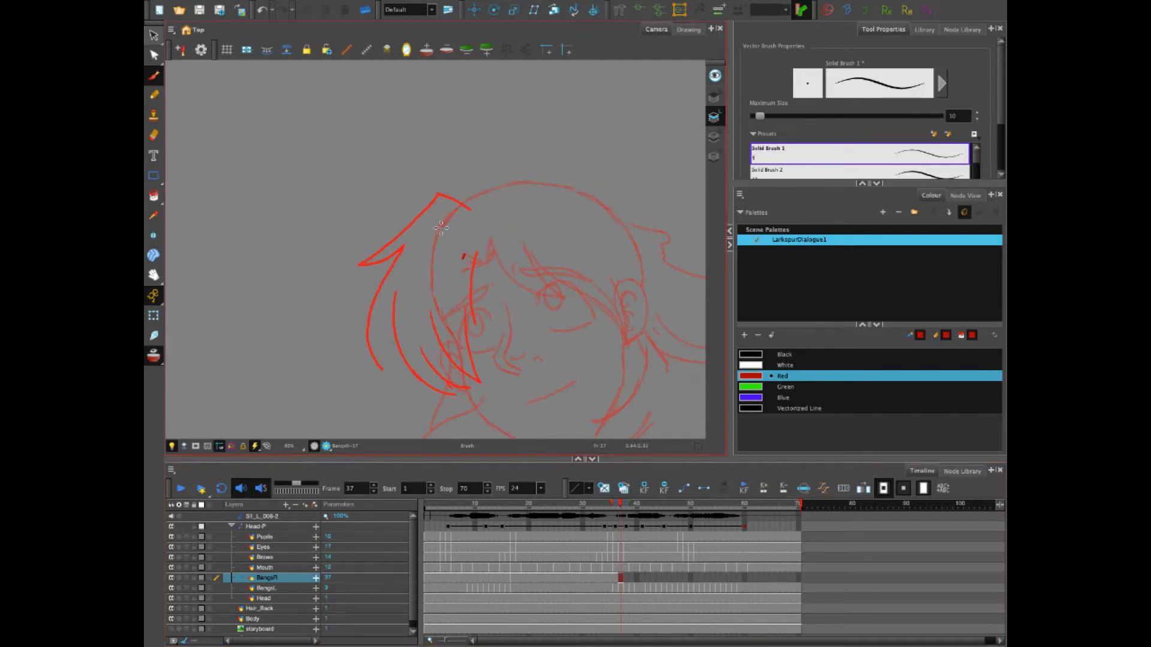
Draw the side bangs on BangsR frame 37 with a lower top contour, rounder outer strands, inner strands and forehead strand
left_click_drag(442, 227, 421, 225)
key("ctrl+z")
mouse_move(442, 228)
left_mouse_down()
mouse_move(392, 246)
mouse_move(357, 349)
mouse_move(395, 385)
left_mouse_up()
mouse_move(391, 313)
left_mouse_down()
mouse_move(403, 388)
mouse_move(436, 401)
left_mouse_up()
mouse_move(405, 339)
left_mouse_down()
mouse_move(421, 377)
mouse_move(478, 387)
left_mouse_up()
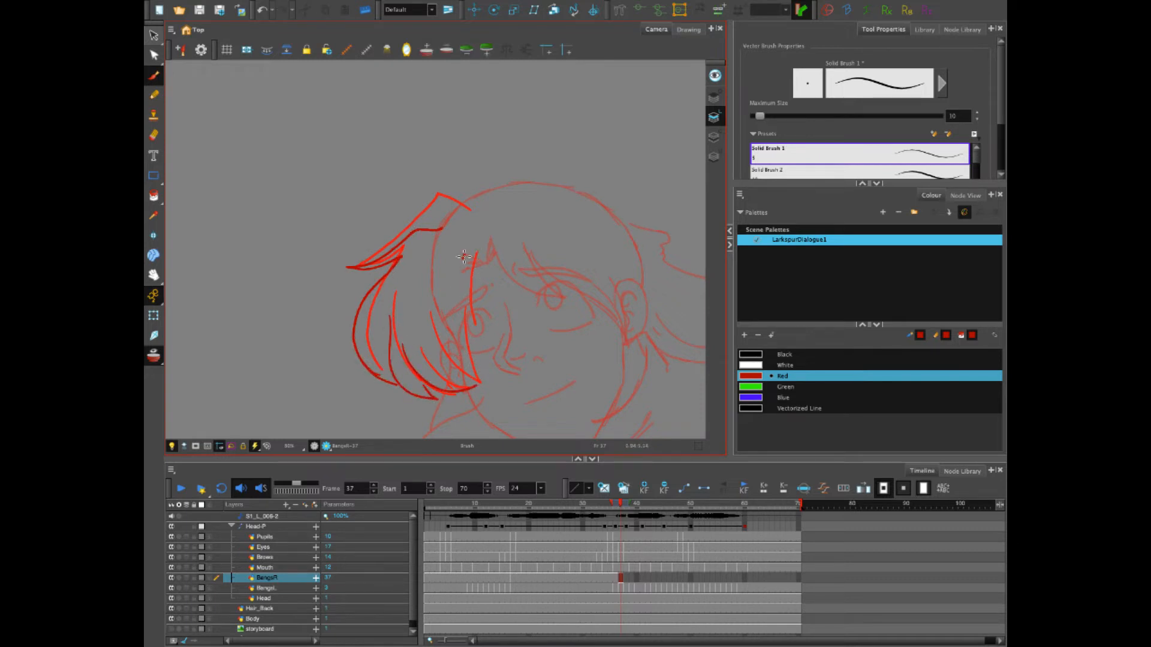
mouse_move(464, 254)
left_mouse_down()
mouse_move(455, 283)
mouse_move(475, 385)
left_mouse_up()
Extend the BangsR frame 37 drawing through frame 39, and mark the bangs' root points on frame 40 with Head-P disabled
left_click_drag(627, 582, 638, 580)
left_click(638, 579)
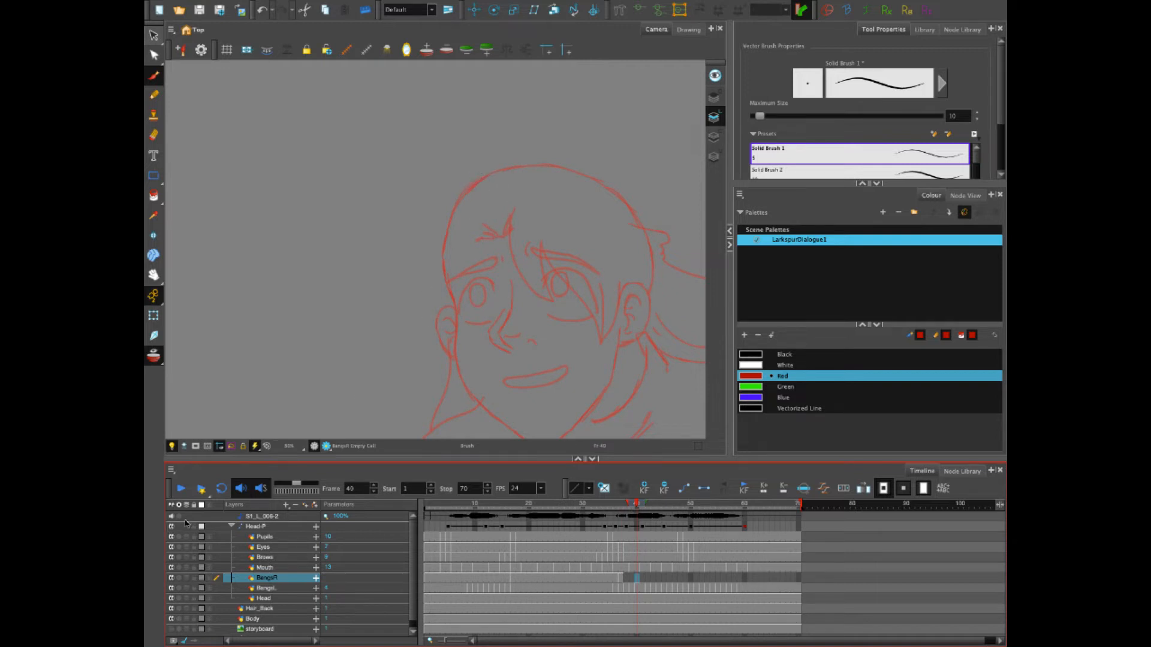
left_click(633, 579)
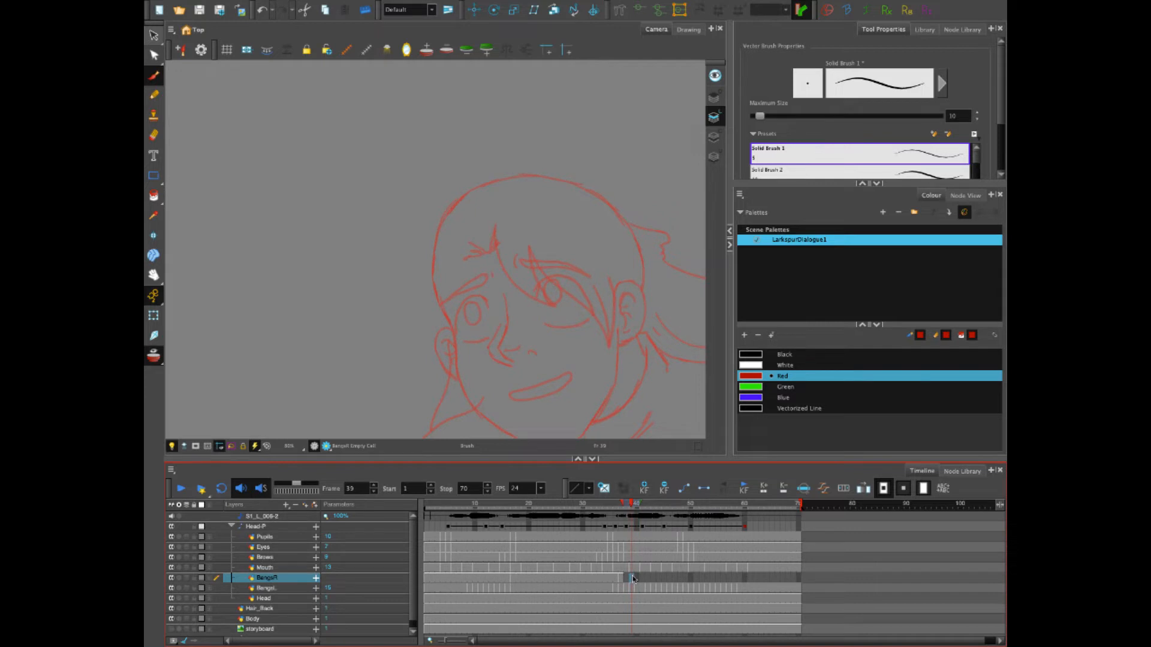
left_click(636, 578)
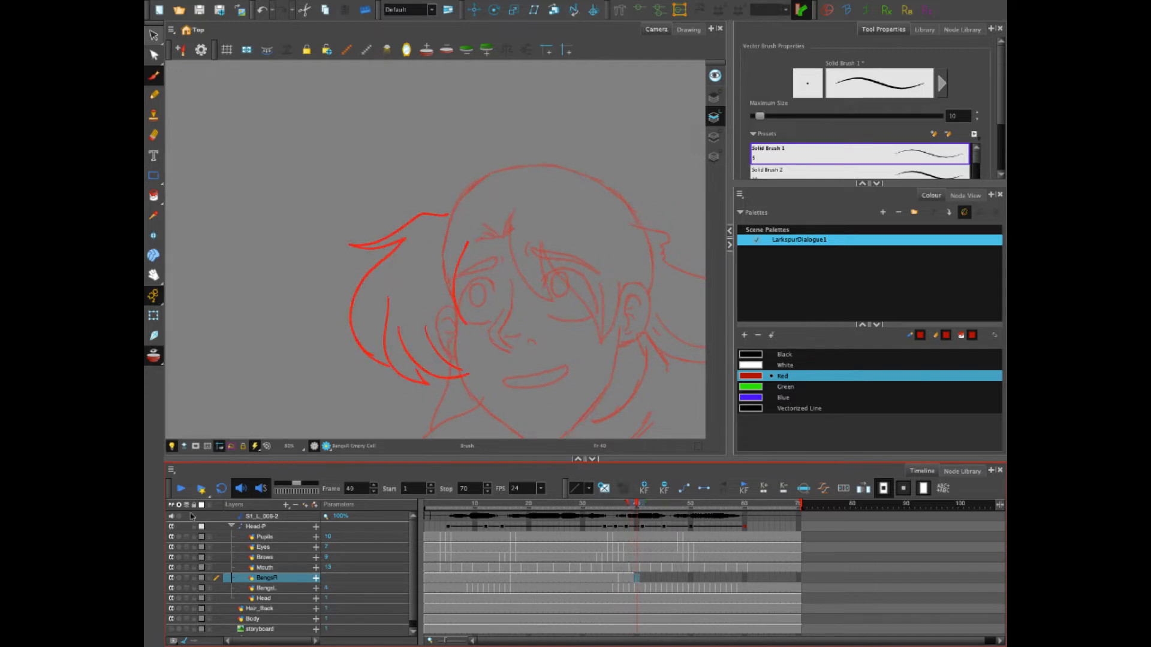
left_click(175, 525)
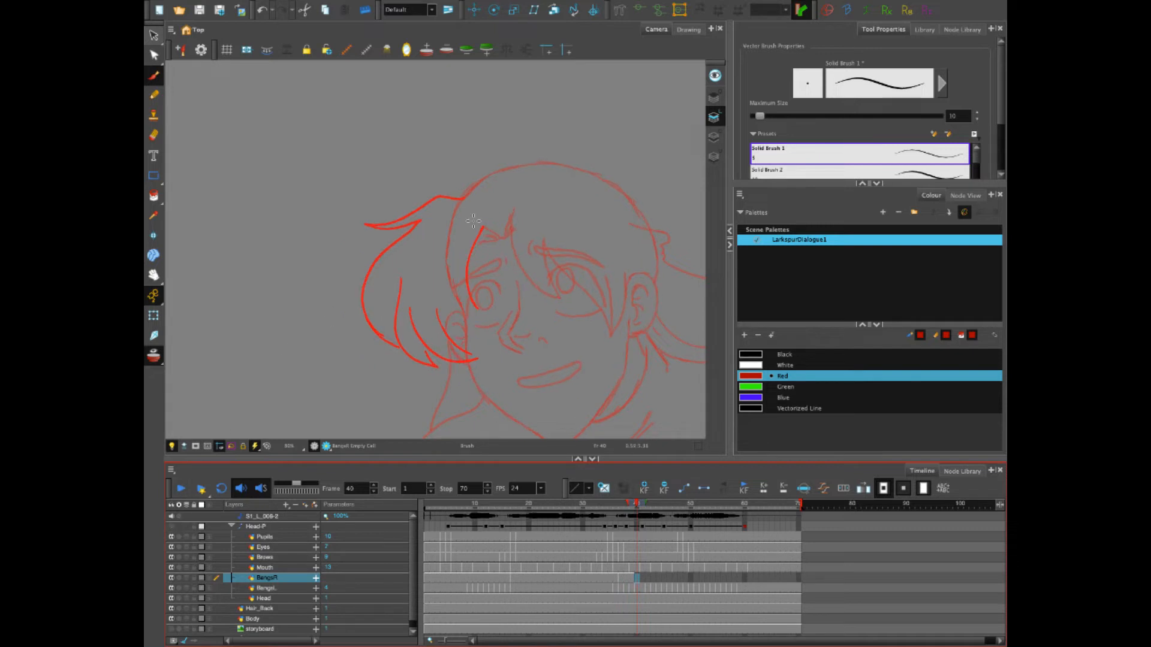
left_click_drag(484, 228, 466, 198)
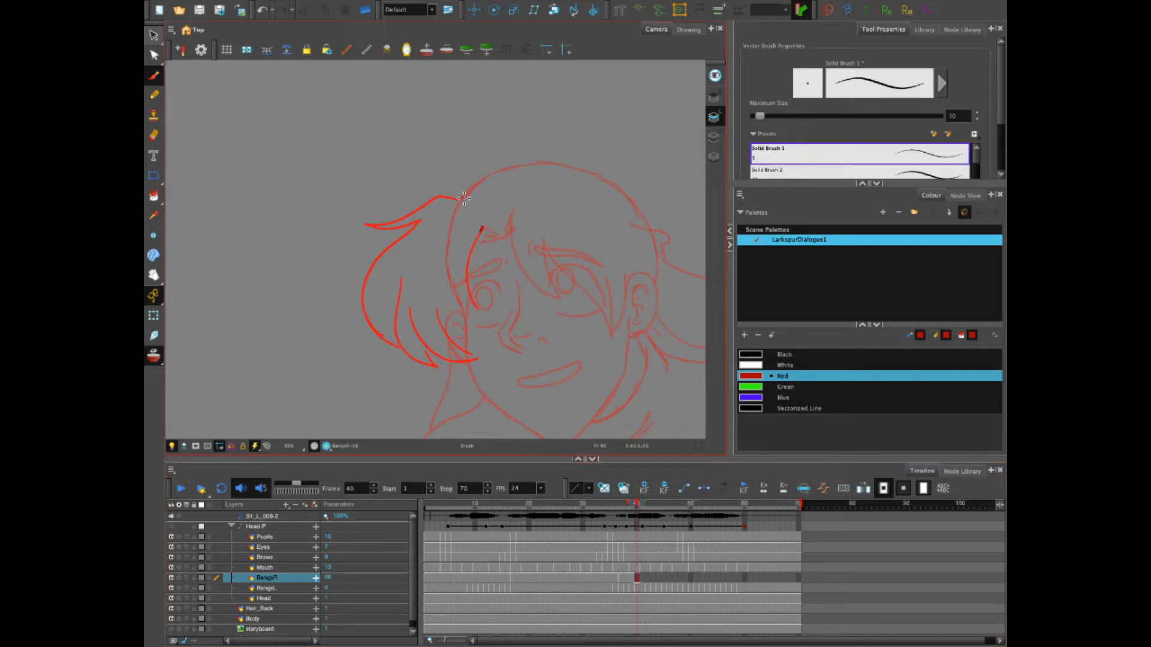
Erase the top contour of the side bangs on BangsR frame 37 and redraw it higher, starting from the head outline
mouse_move(629, 501)
left_mouse_down()
mouse_move(612, 509)
mouse_move(622, 510)
left_mouse_up()
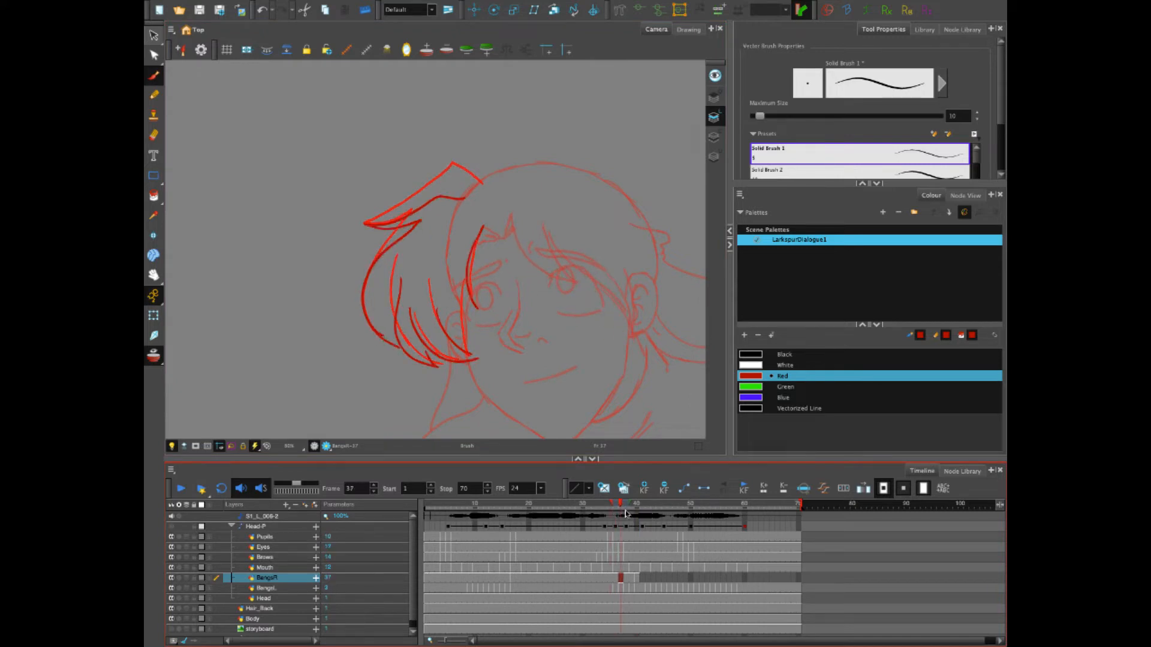
key("alt+e")
mouse_move(441, 198)
left_mouse_down()
mouse_move(501, 202)
mouse_move(454, 188)
mouse_move(405, 223)
mouse_move(461, 182)
mouse_move(517, 185)
mouse_move(444, 174)
mouse_move(362, 231)
mouse_move(409, 223)
mouse_move(401, 230)
left_mouse_up()
key("alt+e")
key("ctrl+z")
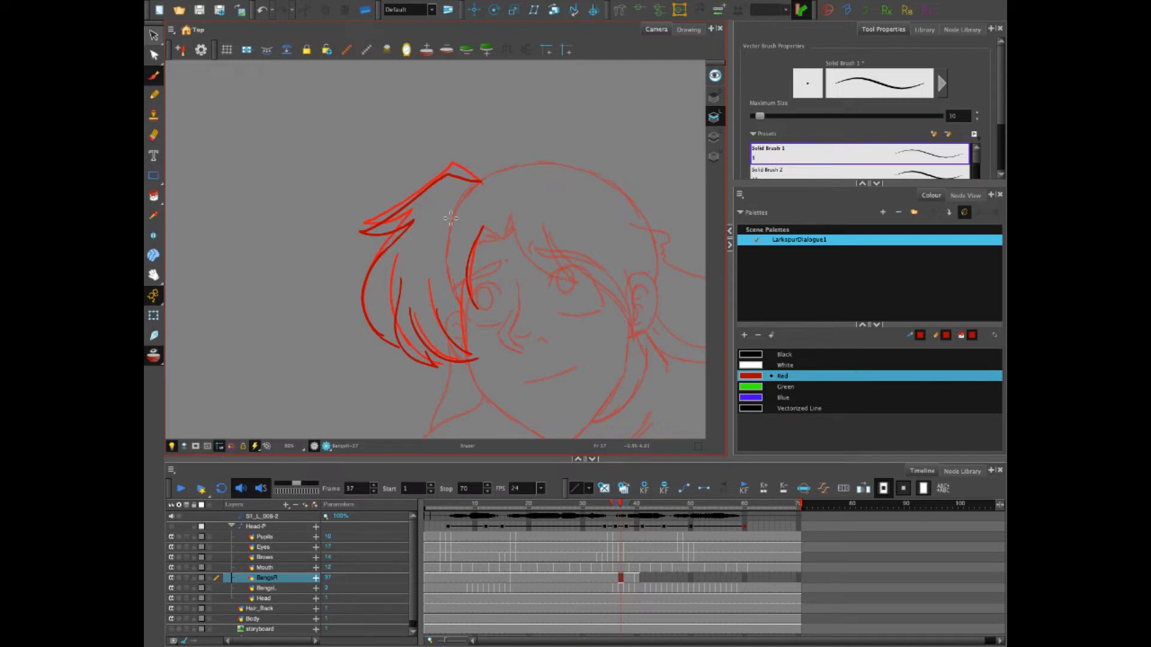
Replace the top contour's root mark on BangsR frame 40 with a higher one, and re-enable the Head-P peg
left_click(636, 577)
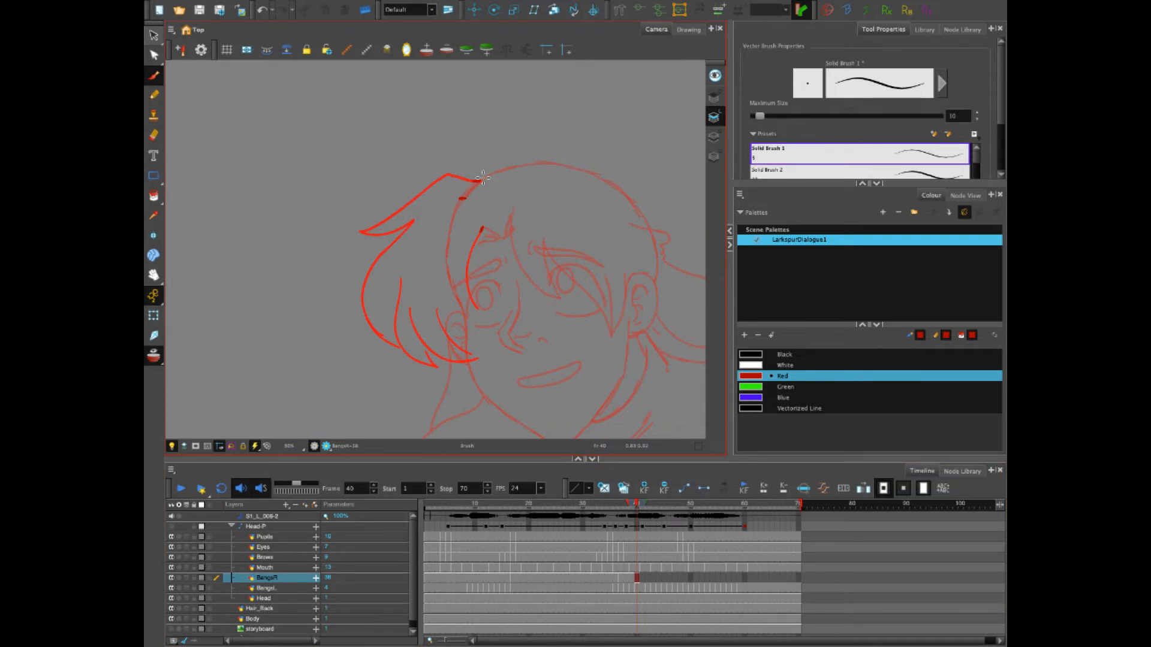
left_click_drag(458, 199, 487, 204)
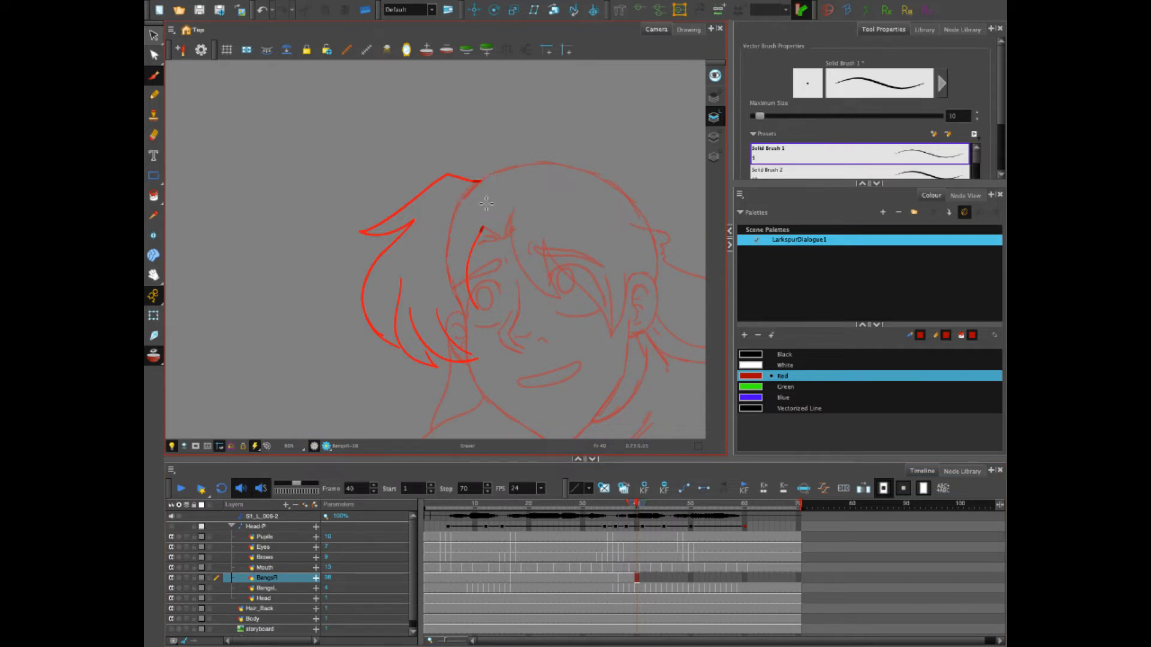
left_click(171, 527)
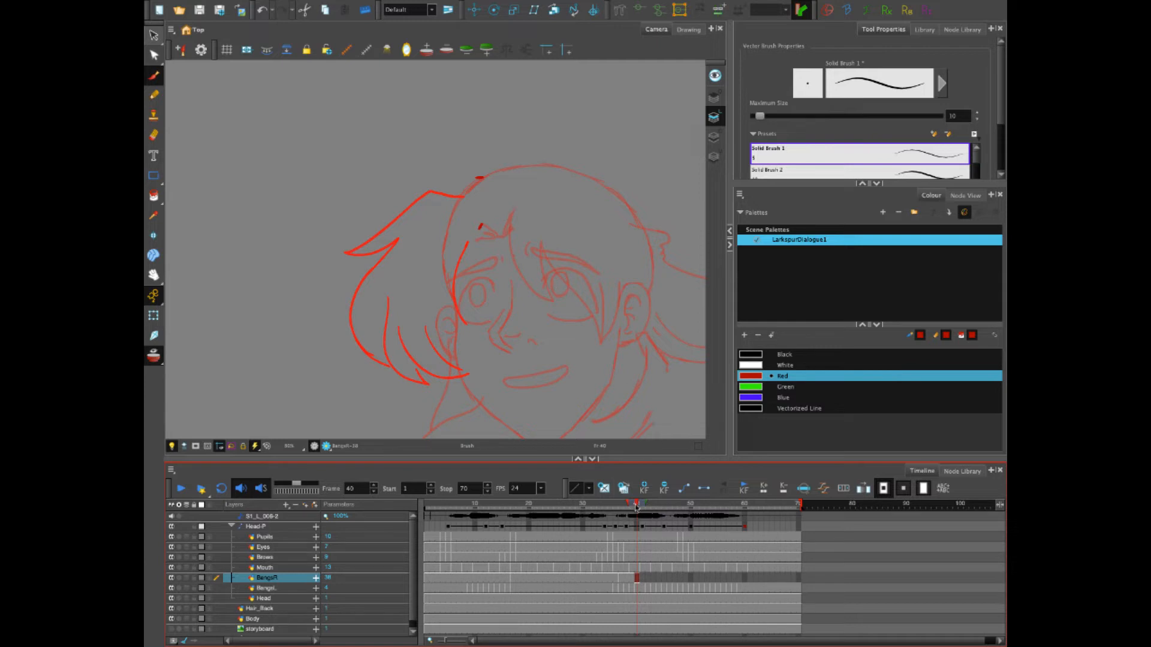
Cut the complete side-bangs drawing from BangsR frame 37
left_click_drag(636, 508, 621, 517)
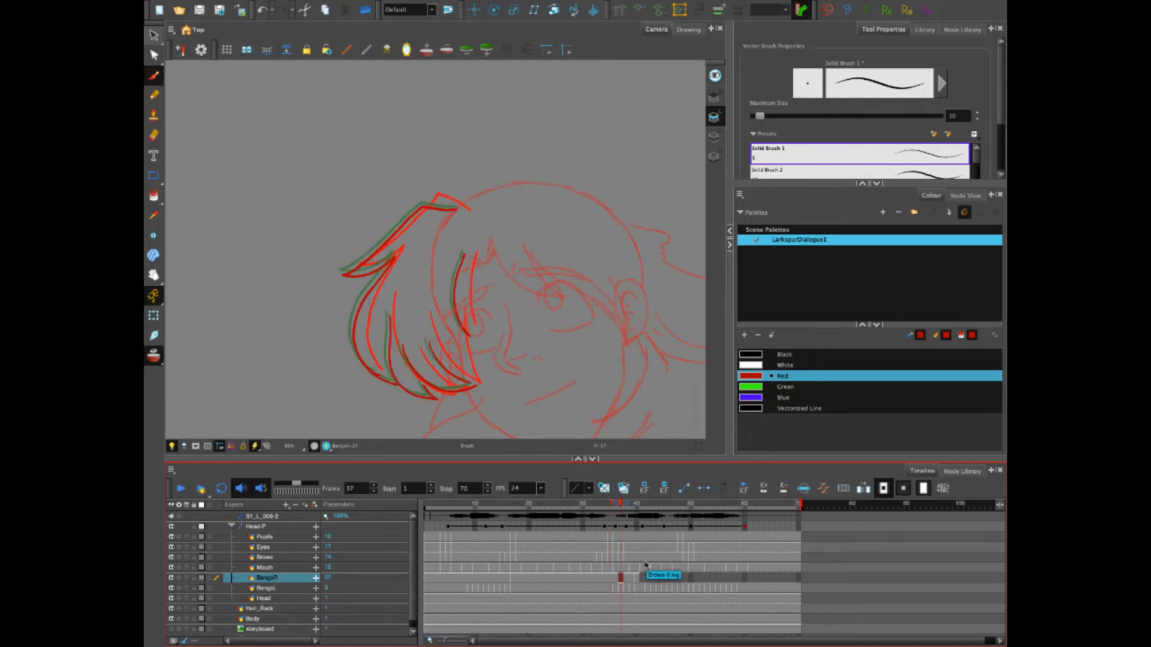
key("alt+s")
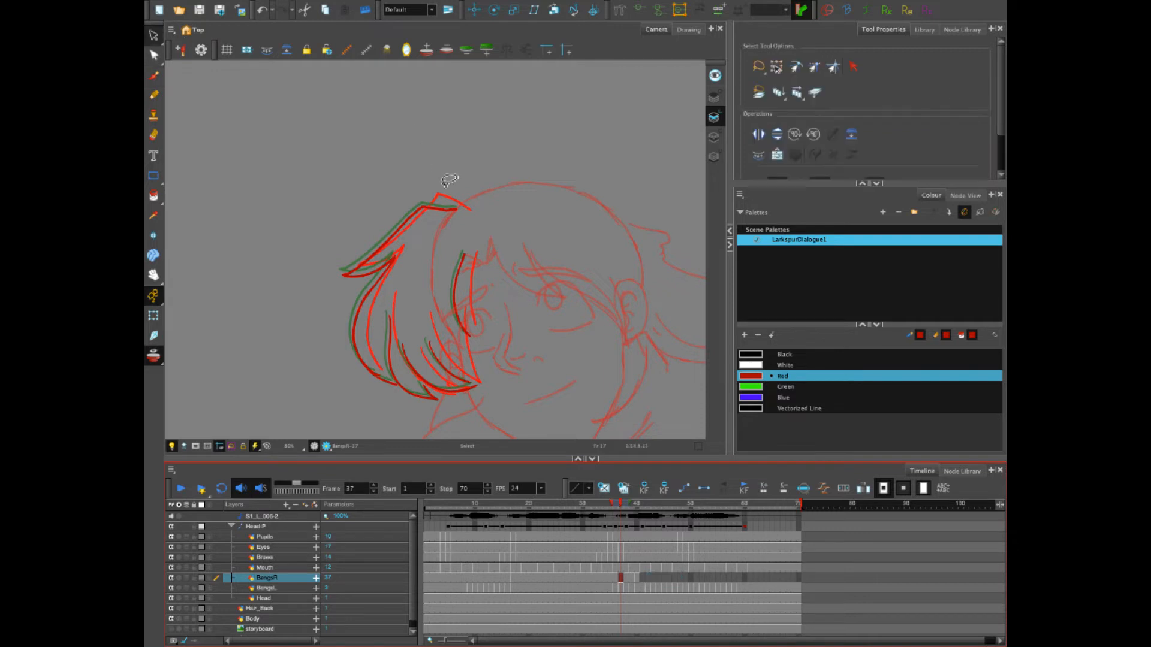
mouse_move(444, 191)
left_mouse_down()
mouse_move(357, 268)
mouse_move(395, 417)
mouse_move(486, 407)
mouse_move(509, 262)
left_mouse_up()
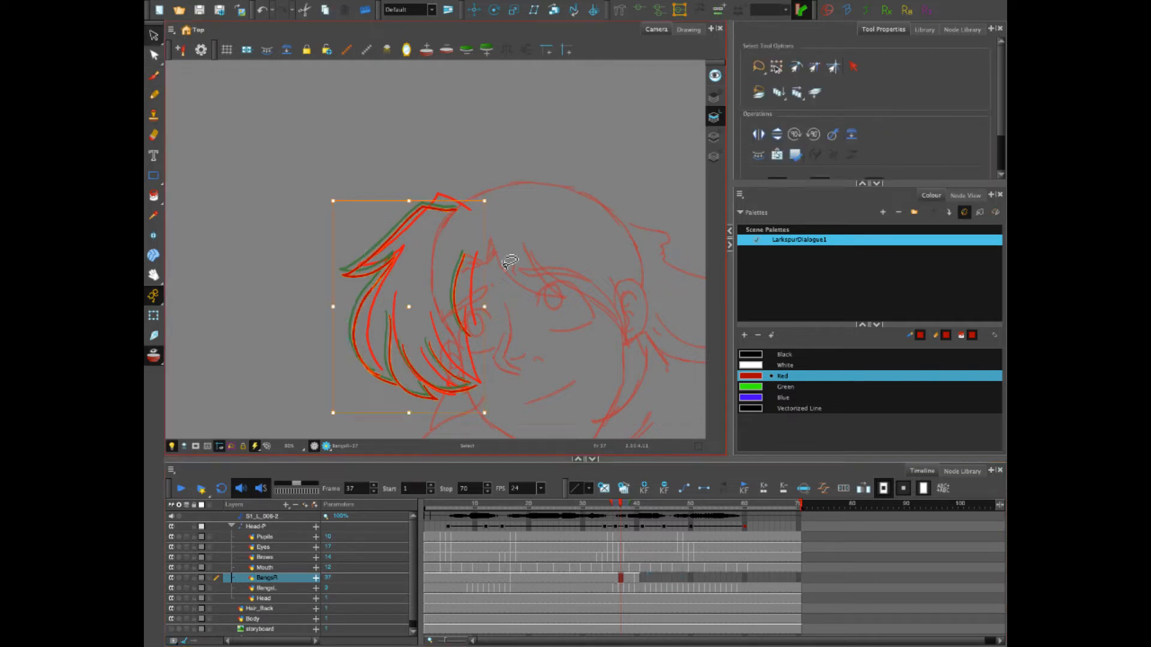
key("Delete")
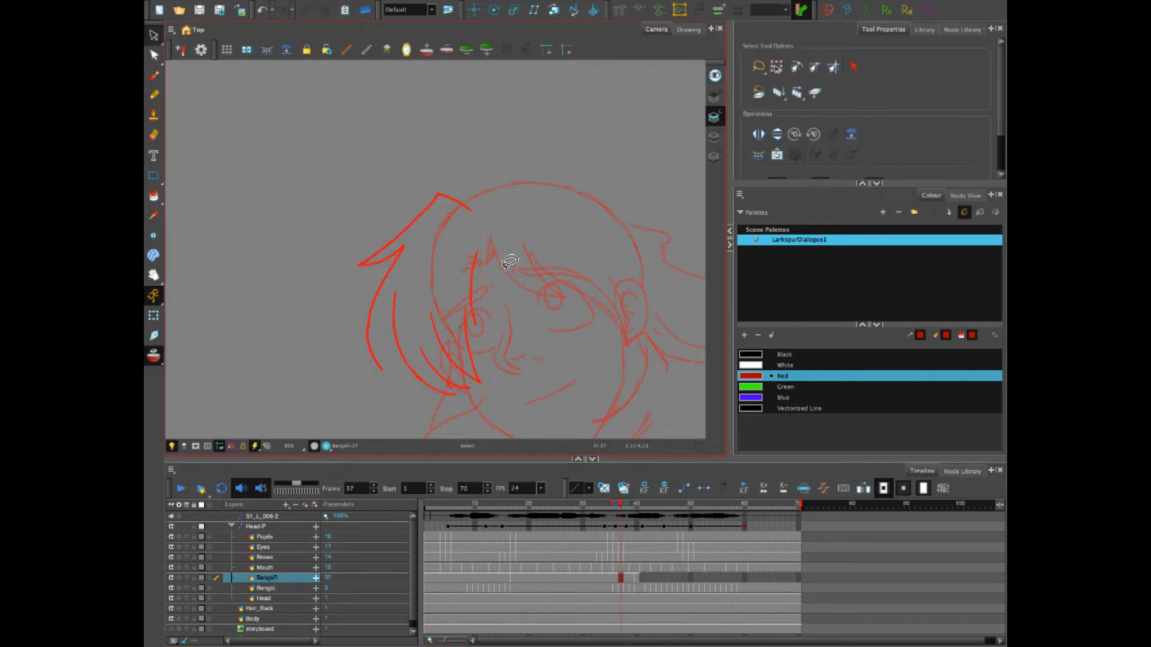
Paste the cut side bangs onto BangsR frame 40 and move them up so their roots meet the root marks
left_click(637, 577)
key("ctrl+v")
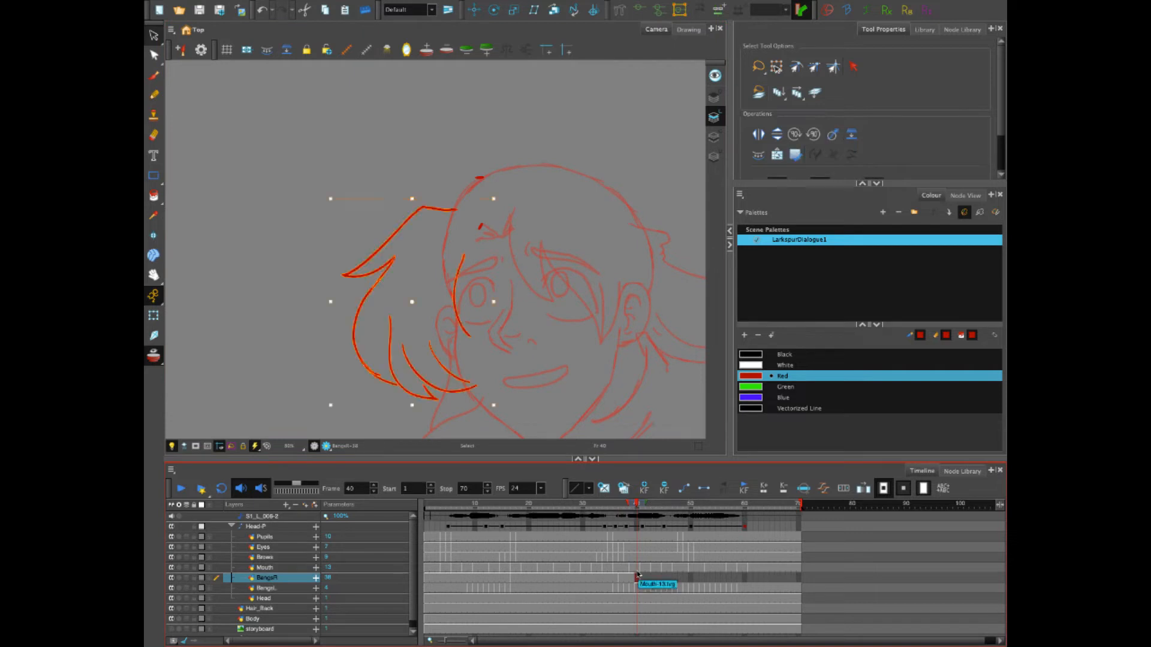
key("Delete")
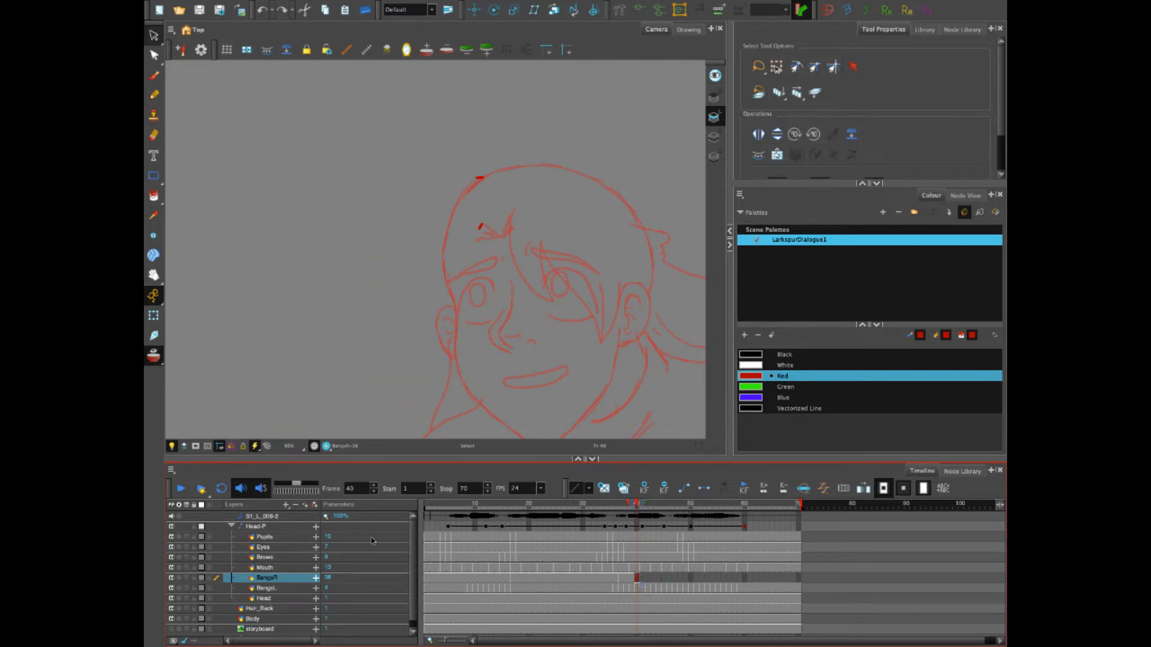
key("ctrl+v")
left_click(462, 210)
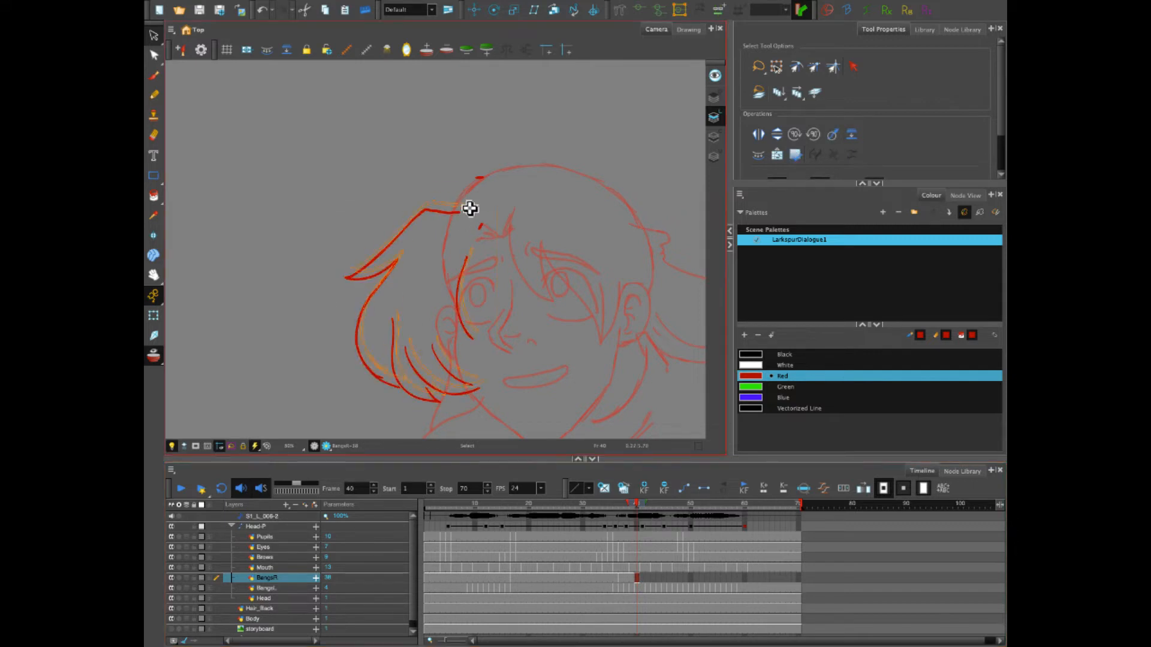
left_click_drag(481, 185, 476, 185)
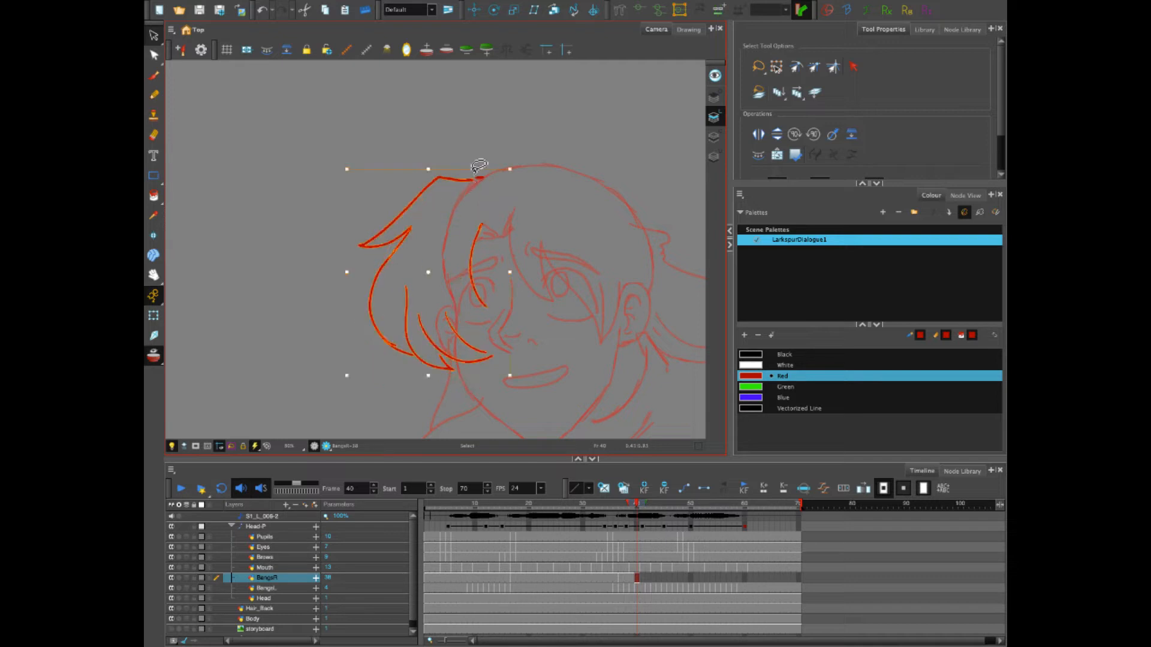
left_click(486, 136)
left_click(153, 75)
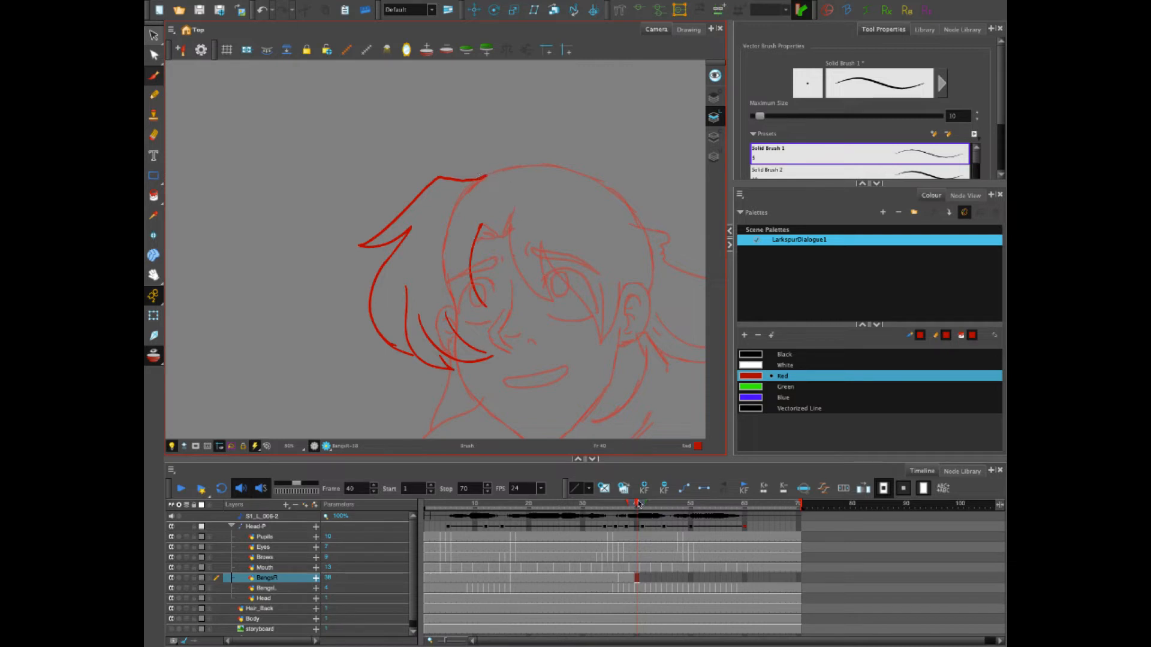
Disable the Head-P peg and draw the forehead strand on BangsR frame 37, undoing the trial contour and outer strands
left_click_drag(639, 504, 620, 519)
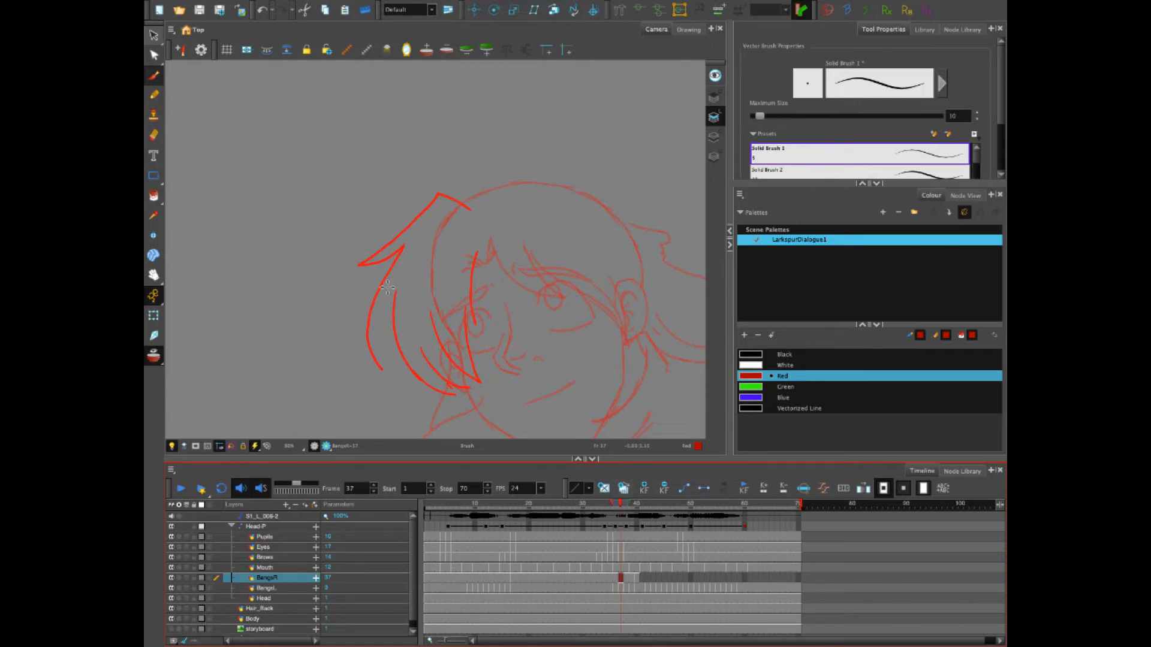
left_click(171, 526)
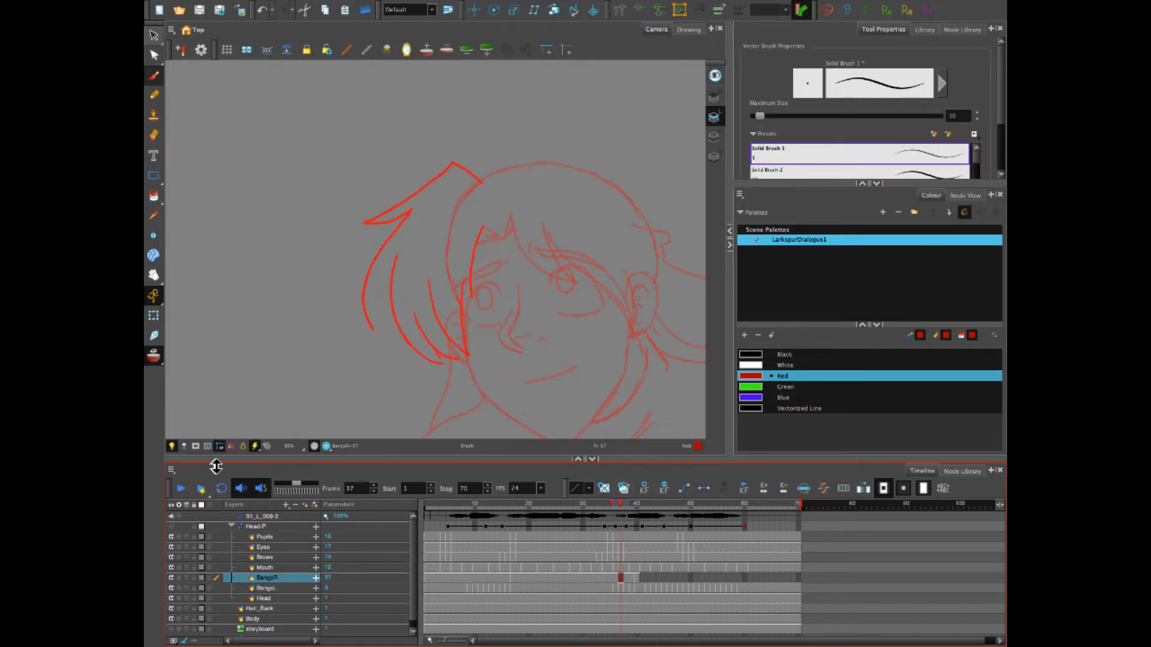
mouse_move(480, 181)
left_mouse_down()
mouse_move(437, 178)
mouse_move(371, 232)
mouse_move(412, 214)
mouse_move(373, 293)
mouse_move(420, 347)
left_mouse_up()
left_click_drag(400, 283, 423, 360)
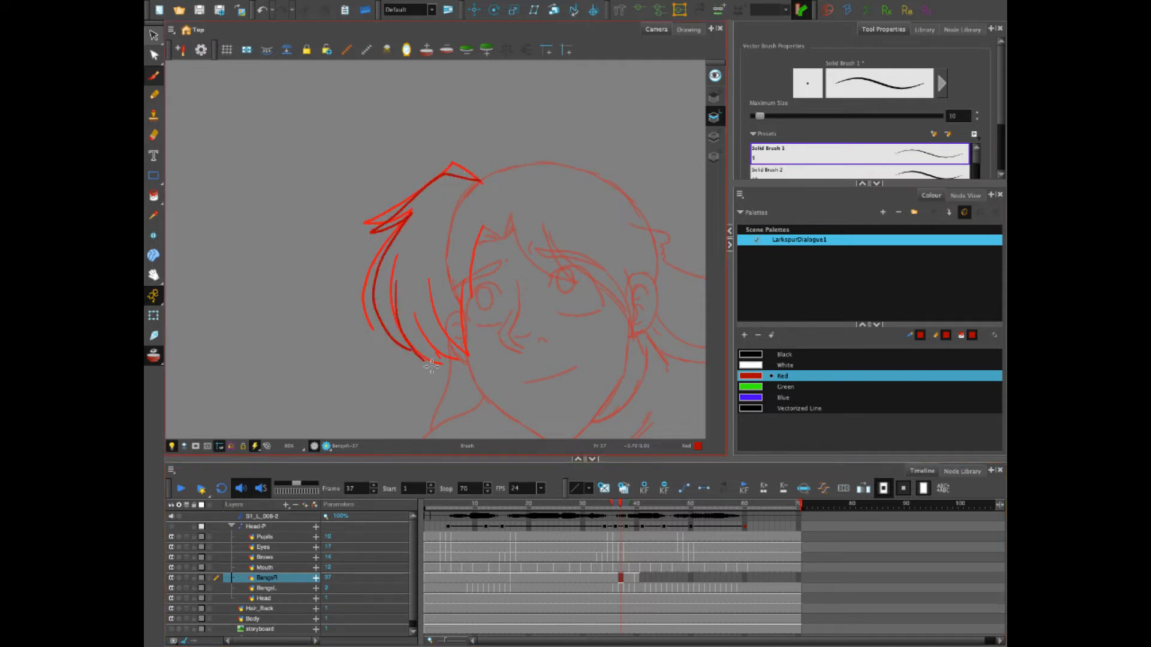
mouse_move(413, 309)
left_mouse_down()
mouse_move(447, 375)
mouse_move(470, 365)
left_mouse_up()
mouse_move(483, 223)
left_mouse_down()
mouse_move(479, 255)
mouse_move(495, 299)
left_mouse_up()
key("alt+e")
left_click_drag(375, 233, 413, 205)
mouse_move(483, 175)
left_mouse_down()
mouse_move(393, 233)
mouse_move(400, 218)
mouse_move(378, 295)
mouse_move(412, 354)
mouse_move(394, 269)
mouse_move(410, 338)
mouse_move(432, 360)
mouse_move(421, 326)
mouse_move(470, 371)
left_mouse_up()
key("ctrl+z")
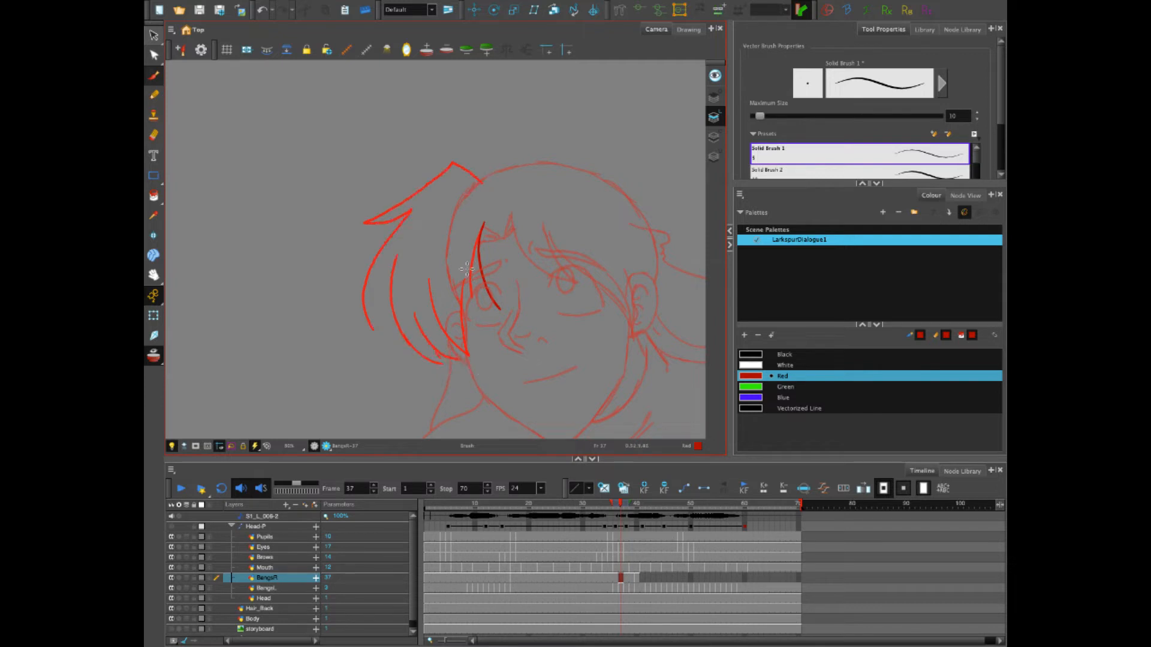
Draw the inner strands, a peaked top contour and a narrower outer strand for the side bangs on BangsR frame 37
left_click_drag(435, 277, 470, 354)
mouse_move(464, 261)
left_mouse_down()
mouse_move(483, 352)
mouse_move(420, 289)
left_mouse_up()
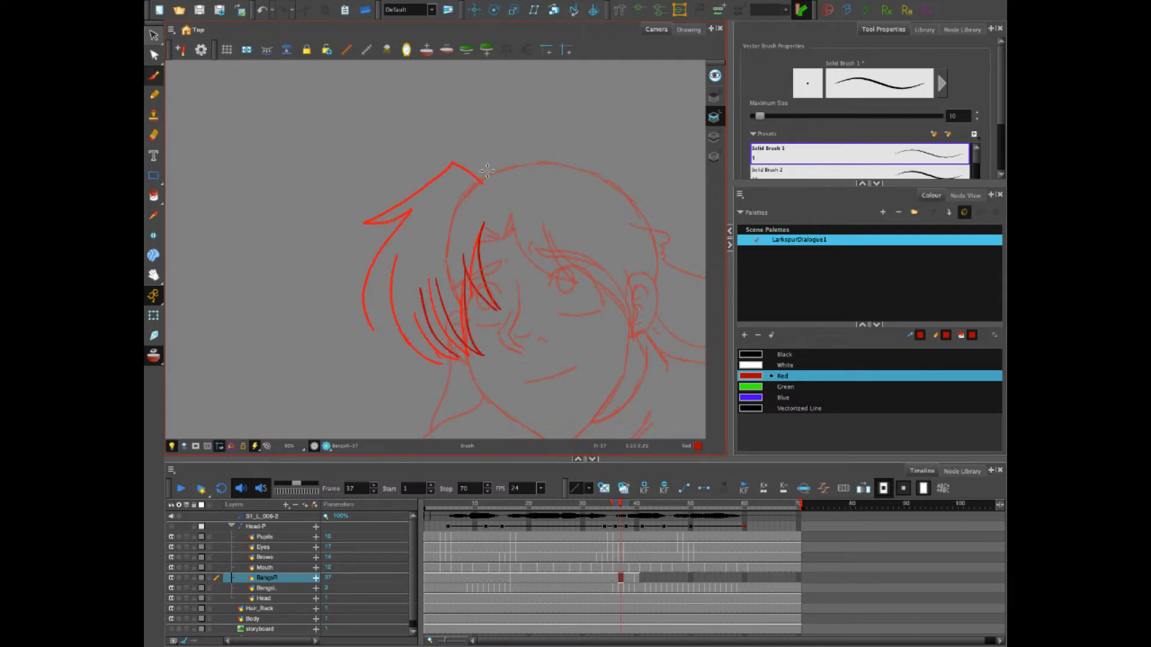
mouse_move(480, 180)
left_mouse_down()
mouse_move(386, 232)
mouse_move(410, 232)
mouse_move(442, 349)
mouse_move(456, 348)
mouse_move(412, 327)
mouse_move(477, 341)
left_mouse_up()
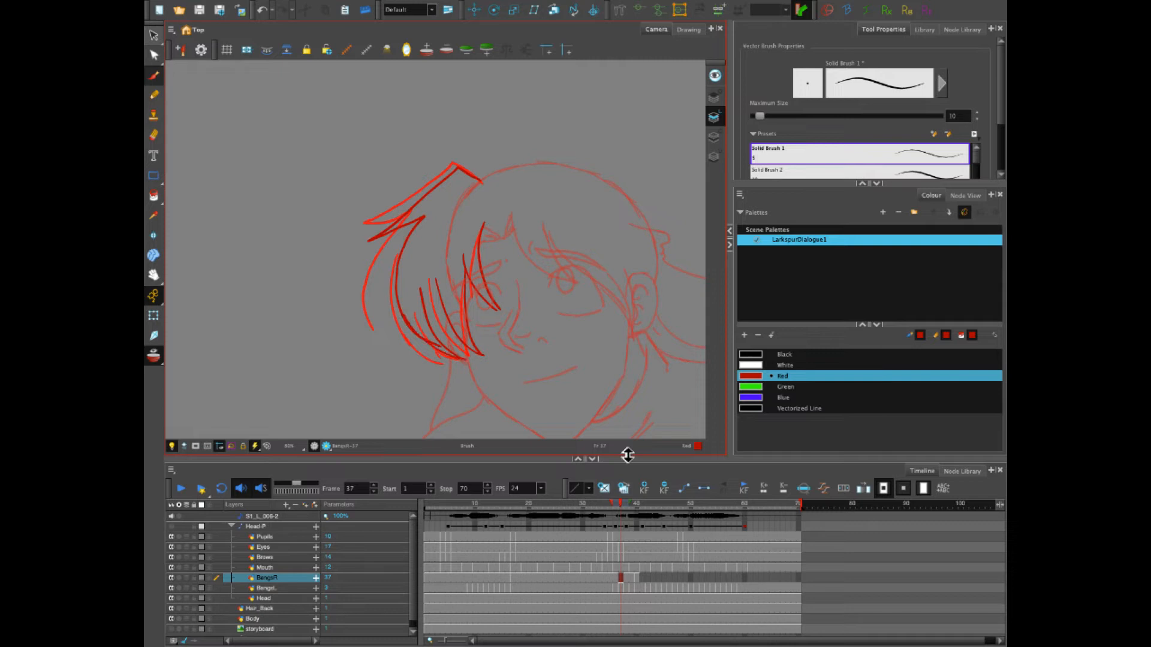
Compare the frame 37 pose with frame 40, clear the BangsR drawing from frame 40, and re-enable the Head-P peg
left_click(629, 506)
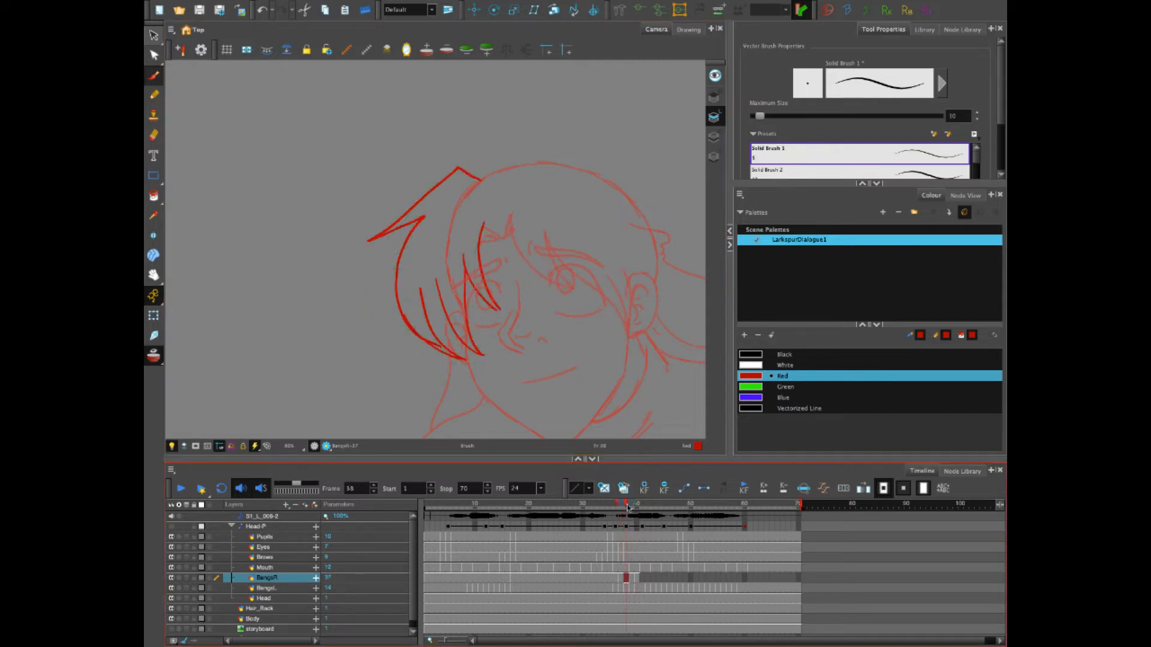
mouse_move(629, 505)
left_mouse_down()
mouse_move(609, 511)
mouse_move(631, 513)
left_mouse_up()
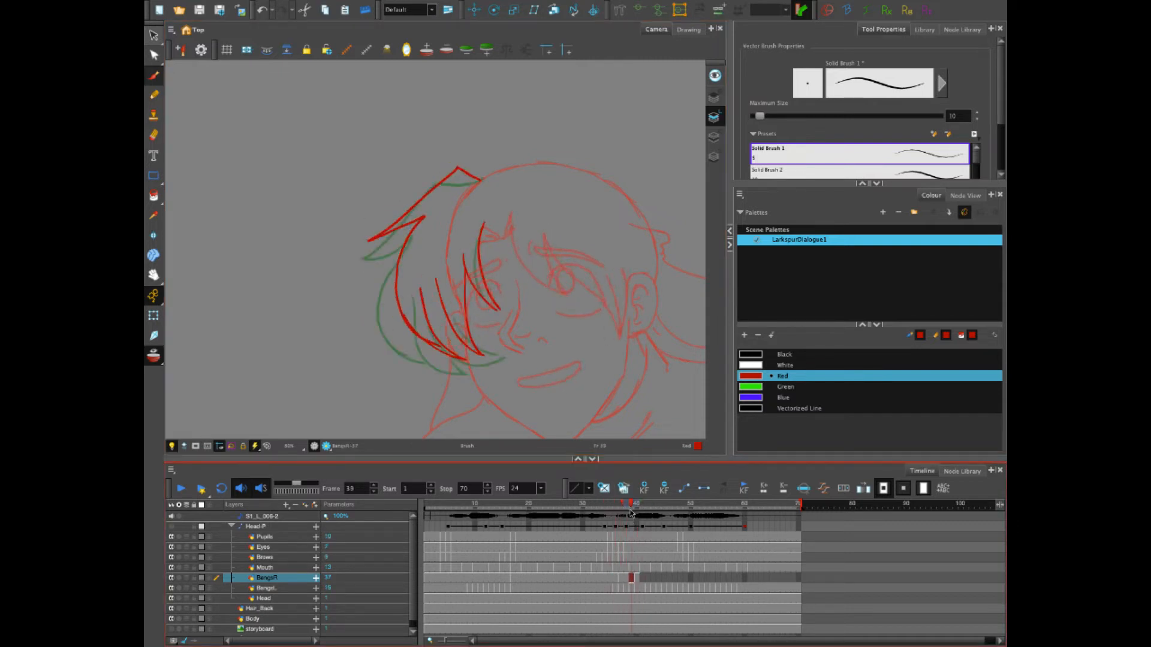
left_click(637, 579)
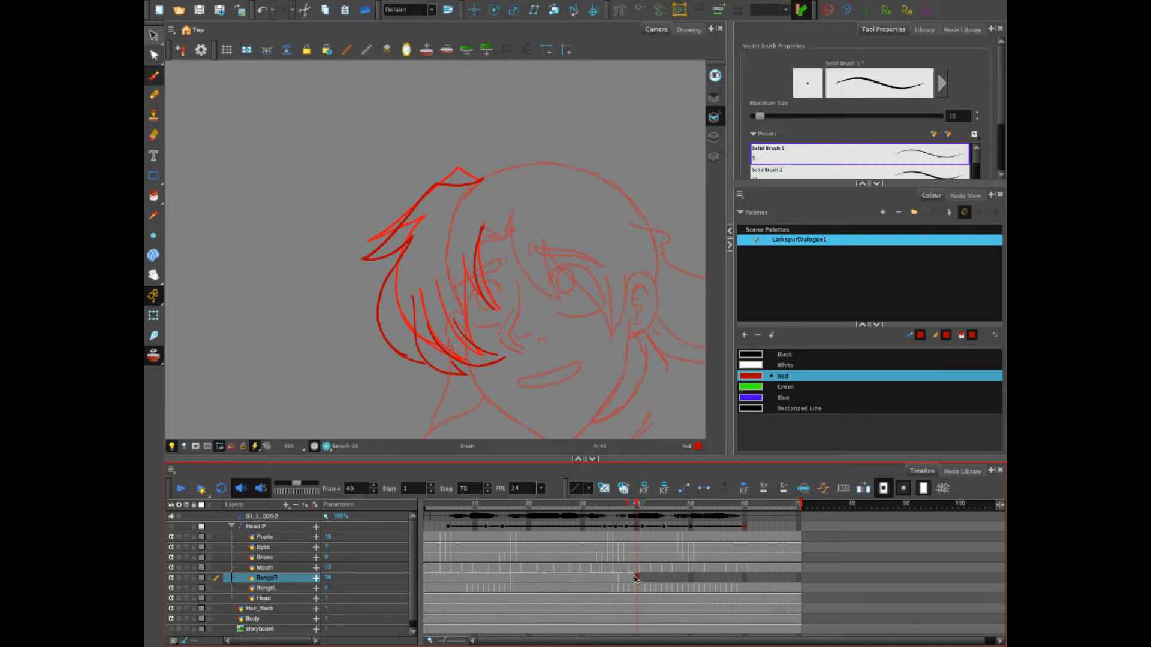
left_click(631, 508)
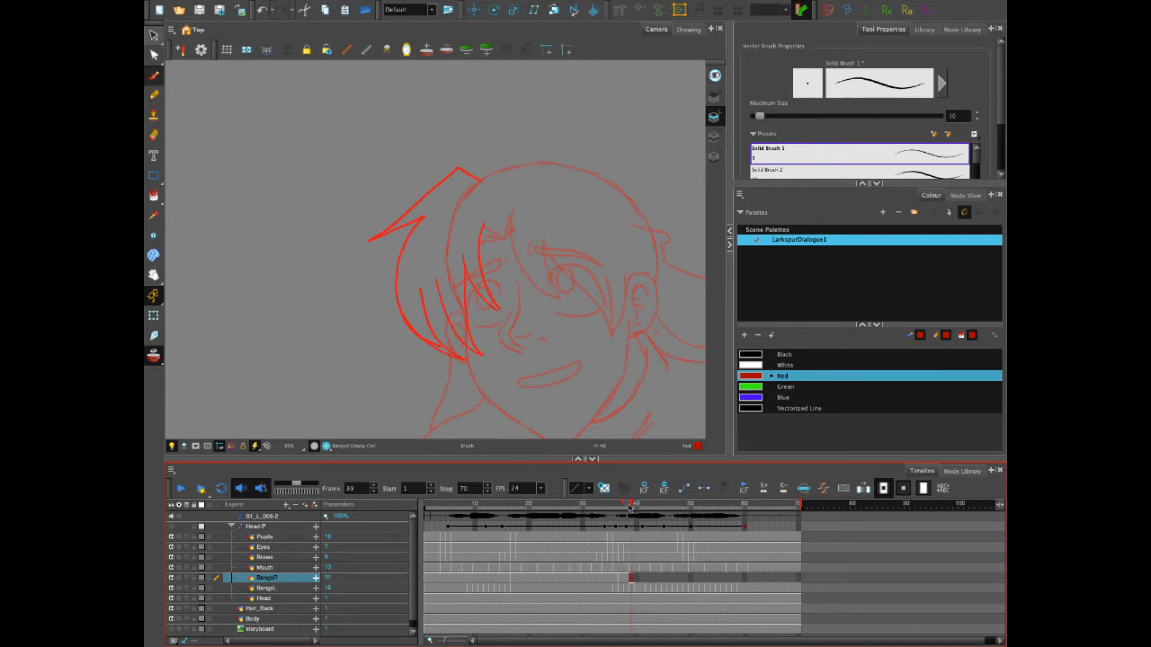
mouse_move(631, 508)
left_mouse_down()
mouse_move(608, 513)
mouse_move(633, 514)
left_mouse_up()
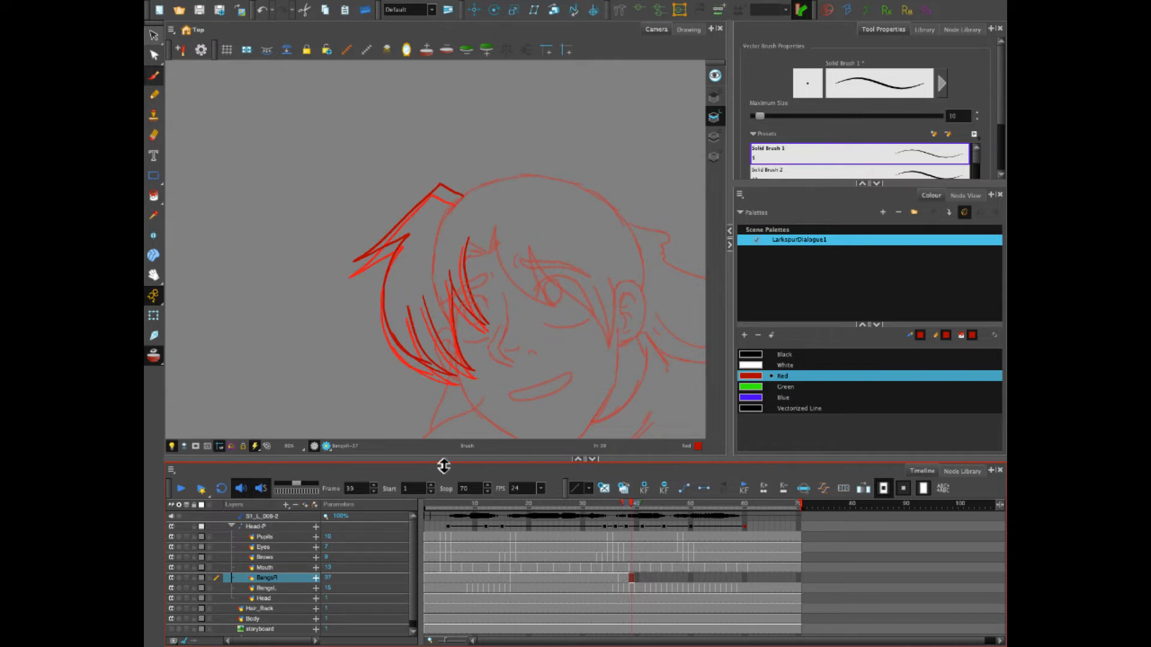
Extend the BangsR frame 37 drawing through frame 46 and select frame 47
mouse_move(633, 509)
left_mouse_down()
mouse_move(491, 508)
mouse_move(514, 530)
mouse_move(676, 523)
left_mouse_up()
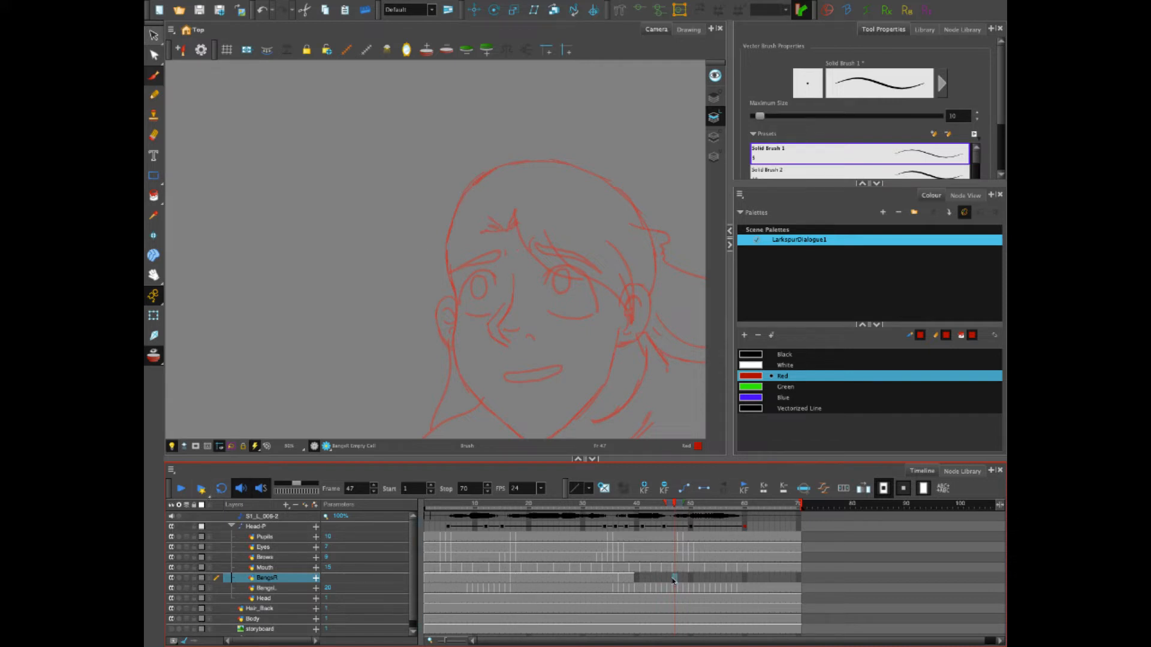
key("comma")
key("F5")
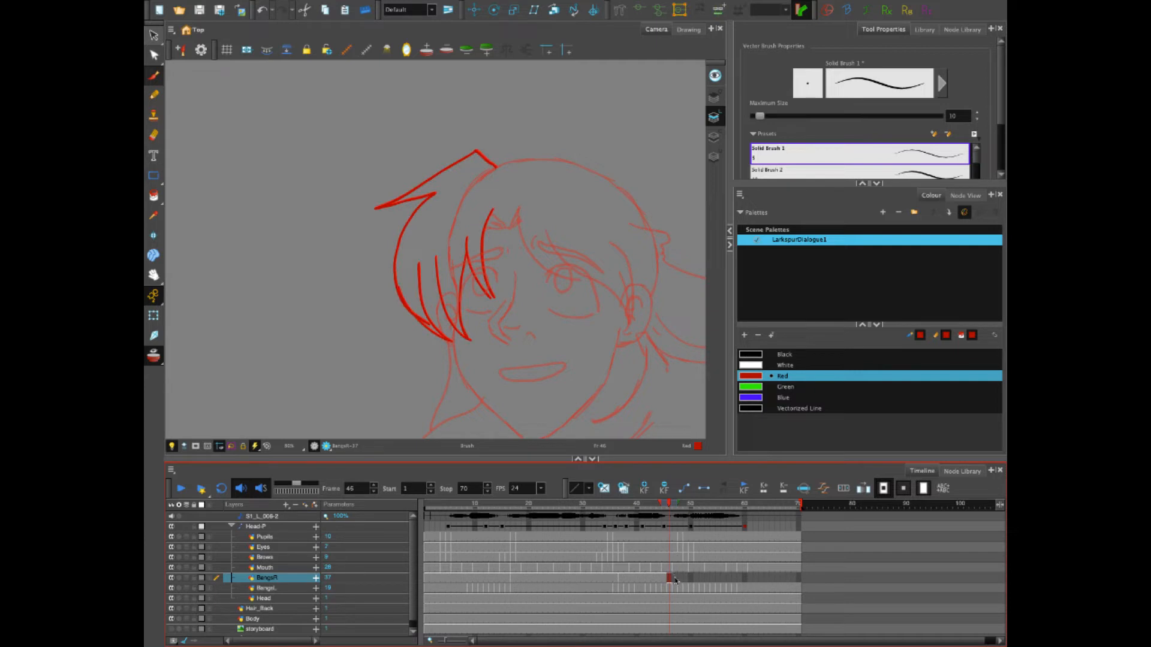
left_click(675, 579)
mouse_move(497, 168)
left_mouse_down()
mouse_move(474, 152)
mouse_move(422, 163)
mouse_move(373, 194)
mouse_move(426, 182)
mouse_move(387, 281)
mouse_move(411, 316)
left_mouse_up()
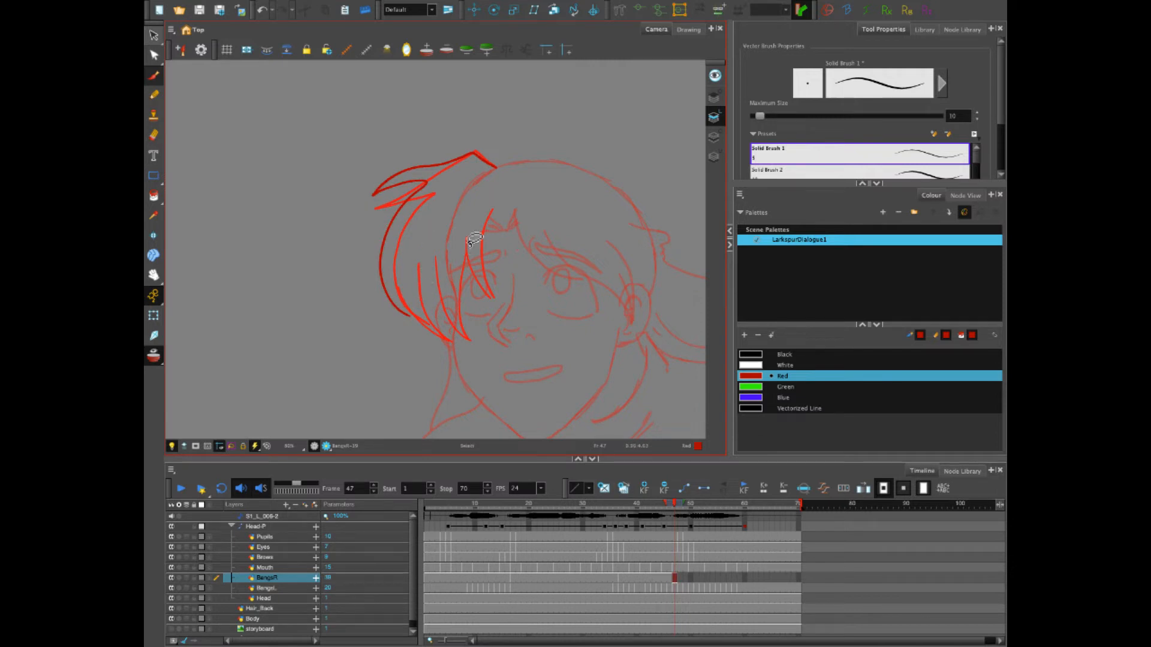
key("ctrl+z")
key("ctrl+z")
Draw the side bangs on BangsR frame 47 with an arched top contour, curved outer and inner strands, and a forehead strand sweeping outward
mouse_move(495, 168)
left_mouse_down()
mouse_move(474, 152)
mouse_move(367, 215)
mouse_move(431, 184)
mouse_move(395, 310)
left_mouse_up()
left_click_drag(426, 226, 429, 337)
left_click_drag(448, 242, 446, 327)
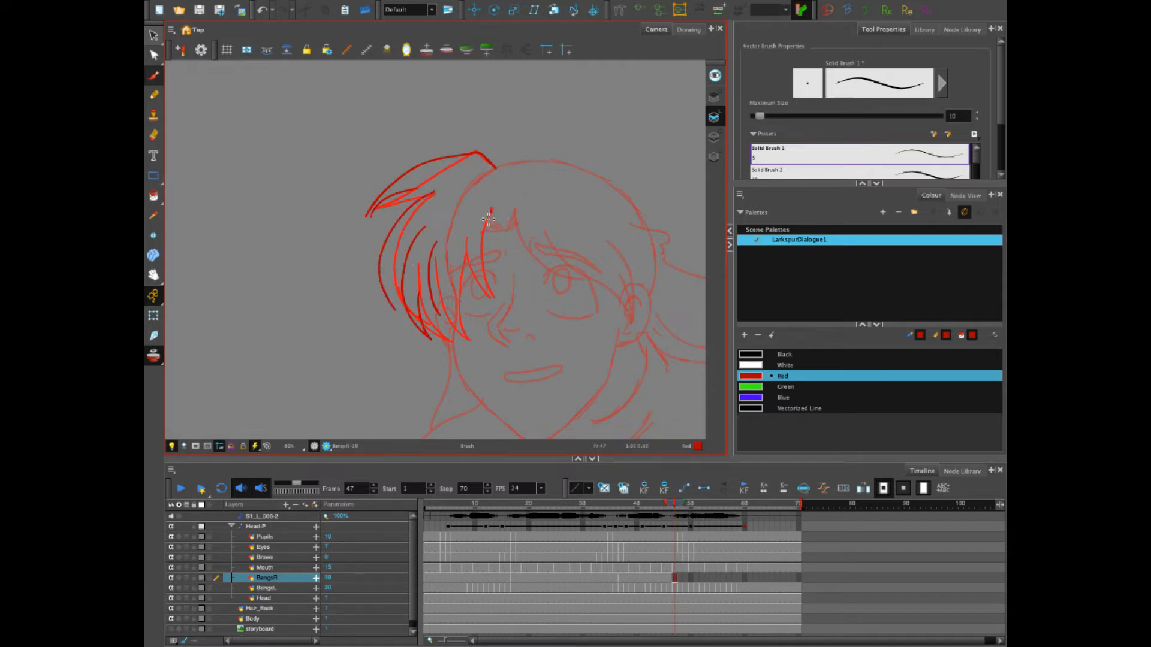
left_click_drag(489, 219, 438, 309)
Extend the BangsR frame 47 drawing through frame 52
mouse_move(675, 507)
left_mouse_down()
mouse_move(665, 508)
mouse_move(708, 520)
left_mouse_up()
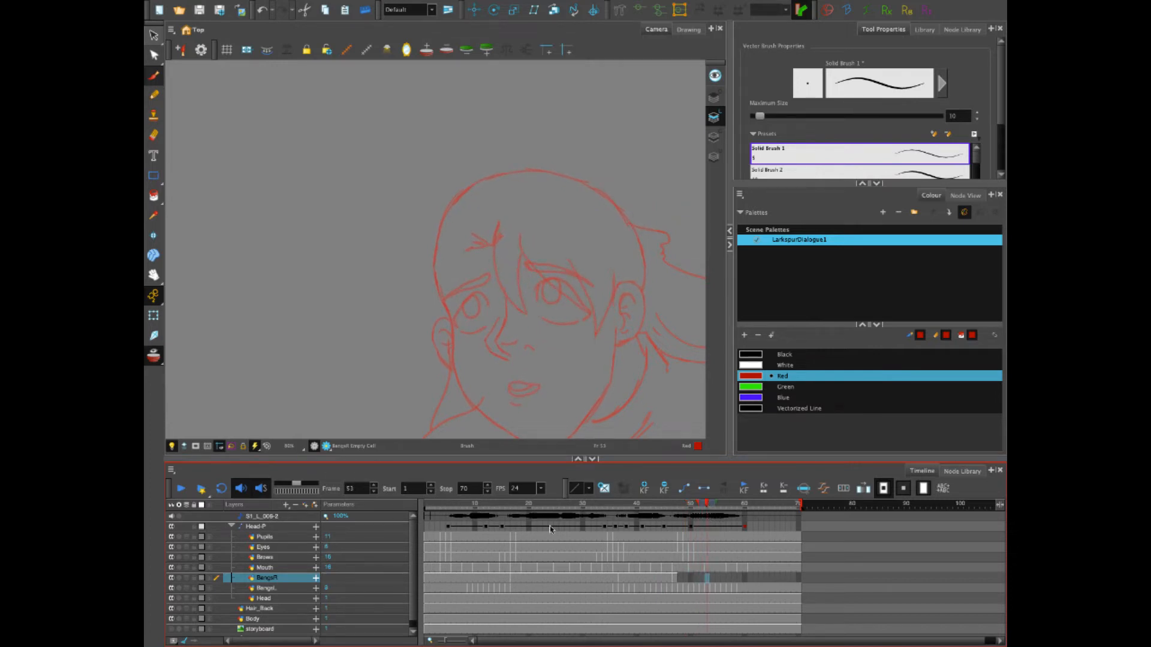
left_click(702, 577)
key("F5")
Draw the side bangs on BangsR frame 53 with a lower outer tip, strands swung inward, and a forehead strand curving over the face edge
left_click(707, 577)
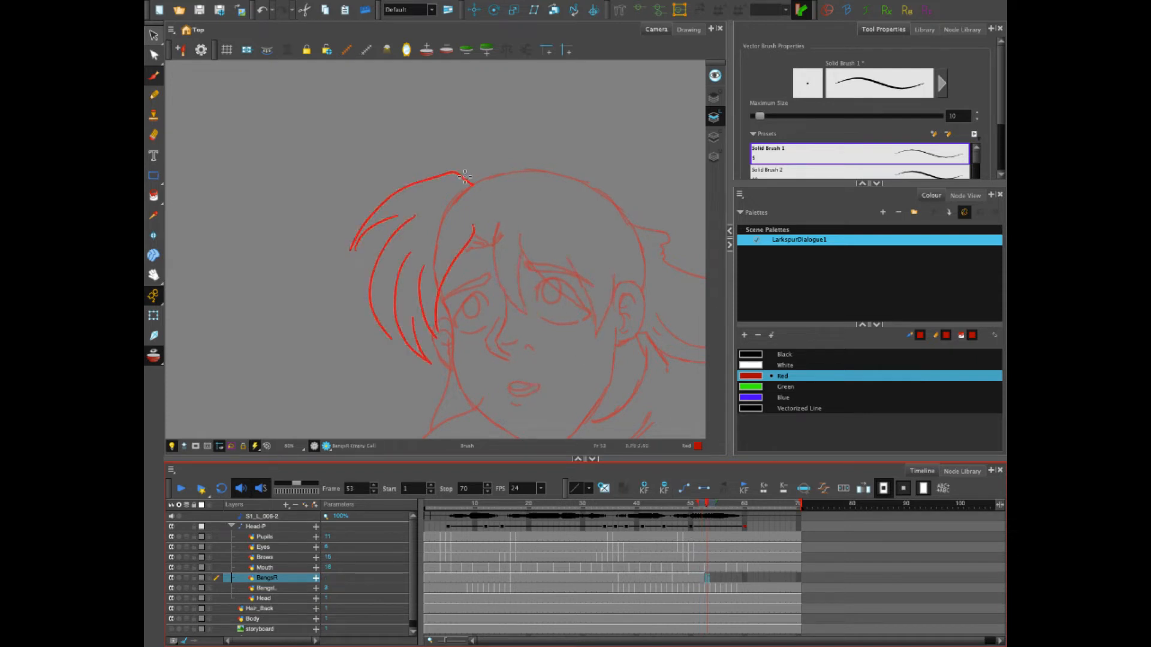
mouse_move(472, 183)
left_mouse_down()
mouse_move(420, 180)
mouse_move(365, 248)
mouse_move(418, 205)
mouse_move(380, 318)
left_mouse_up()
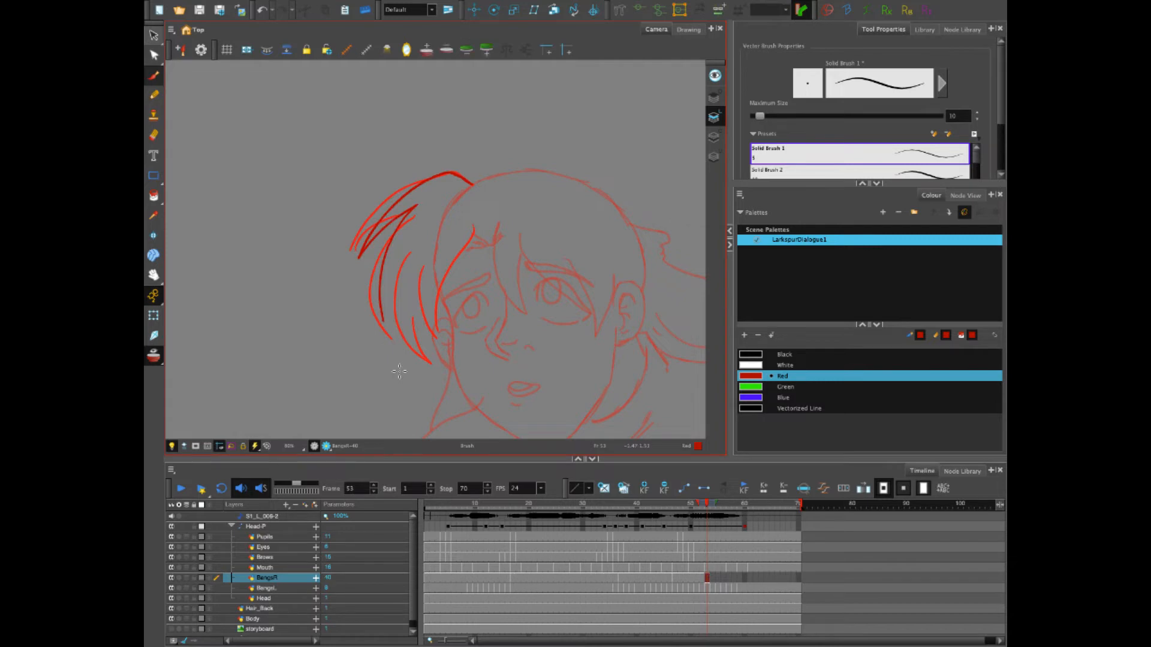
mouse_move(394, 282)
left_mouse_down()
mouse_move(419, 363)
mouse_move(451, 372)
left_mouse_up()
left_click_drag(474, 231, 459, 352)
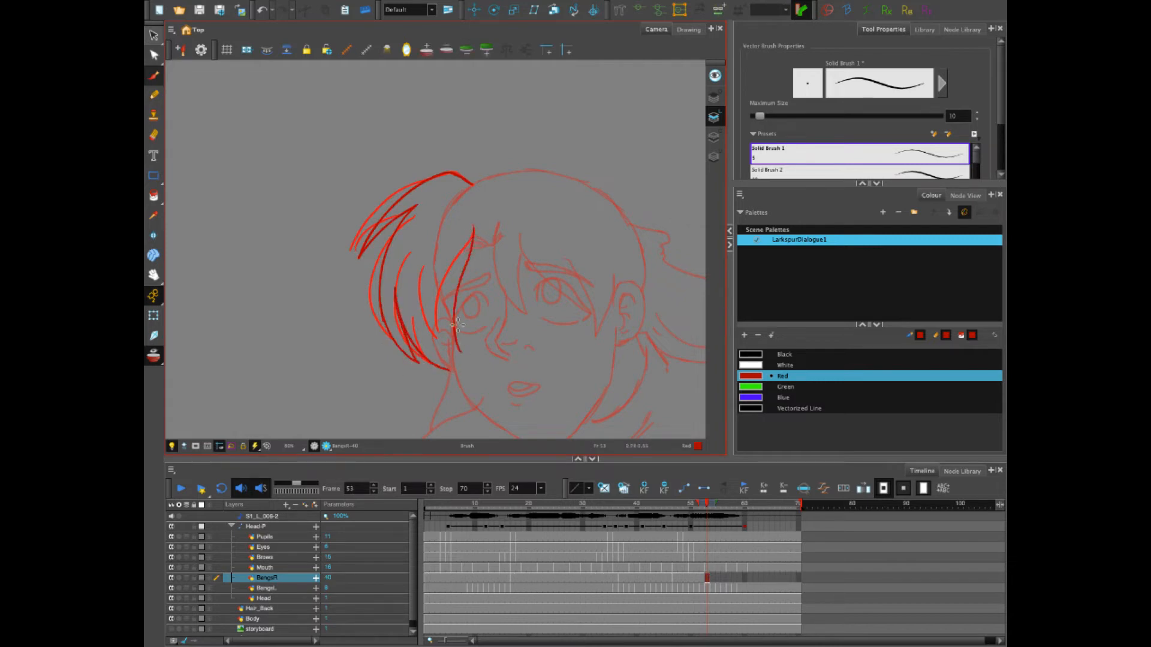
left_click_drag(430, 300, 454, 370)
mouse_move(709, 509)
left_mouse_down()
mouse_move(744, 506)
mouse_move(708, 499)
left_mouse_up()
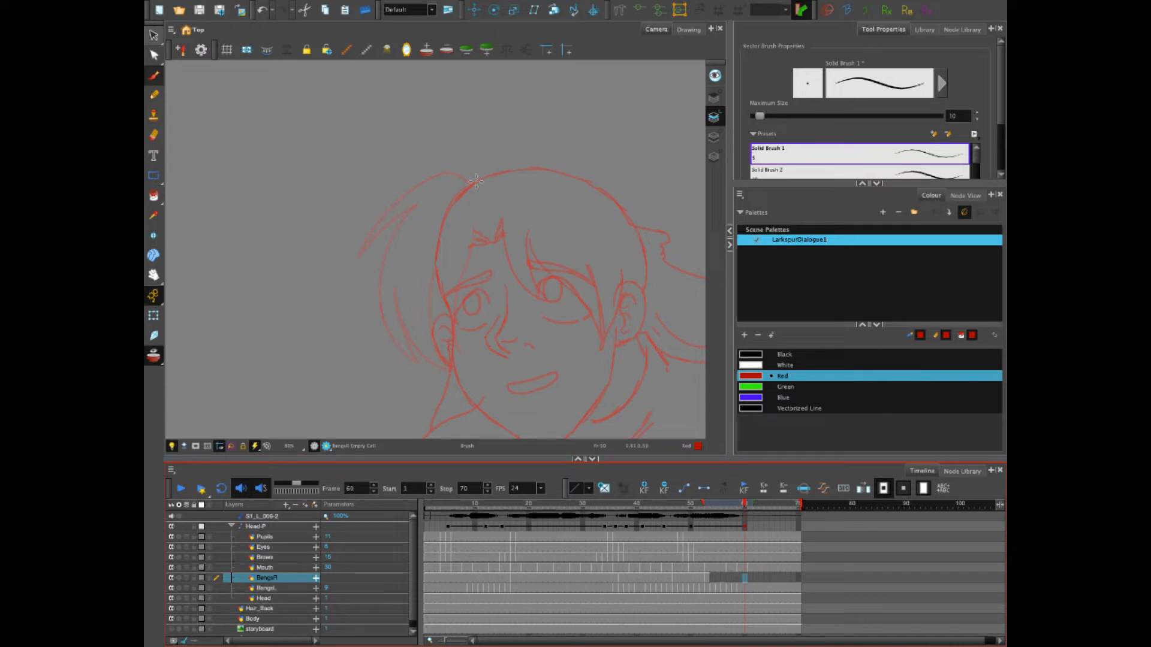
mouse_move(472, 185)
left_mouse_down()
mouse_move(393, 211)
mouse_move(360, 255)
left_mouse_up()
left_click_drag(419, 202, 362, 250)
left_click_drag(413, 207, 419, 360)
left_click_drag(395, 284, 418, 358)
left_click_drag(434, 264, 453, 367)
left_click_drag(475, 227, 459, 350)
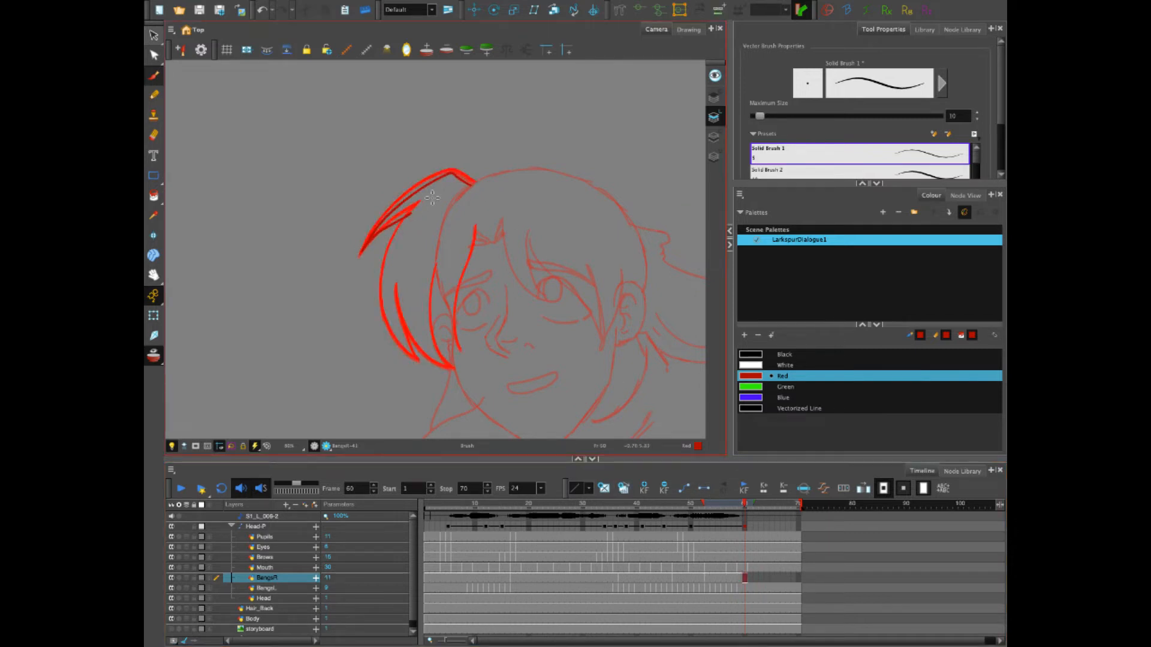
key("ctrl+z")
key("ctrl+z")
key("ctrl+z")
key("ctrl+z")
key("ctrl+z")
key("ctrl+z")
key("ctrl+z")
Draw the settled side bangs on BangsR frame 60, with the outer and inner strands slightly farther out than on frame 53
mouse_move(471, 185)
left_mouse_down()
mouse_move(450, 172)
mouse_move(406, 187)
mouse_move(355, 246)
left_mouse_up()
left_click_drag(414, 199, 359, 252)
left_click_drag(390, 220, 369, 324)
left_click_drag(419, 200, 452, 367)
left_click_drag(475, 226, 459, 350)
mouse_move(389, 279)
left_mouse_down()
mouse_move(415, 357)
mouse_move(398, 309)
mouse_move(449, 370)
left_mouse_up()
left_click_drag(426, 273, 456, 358)
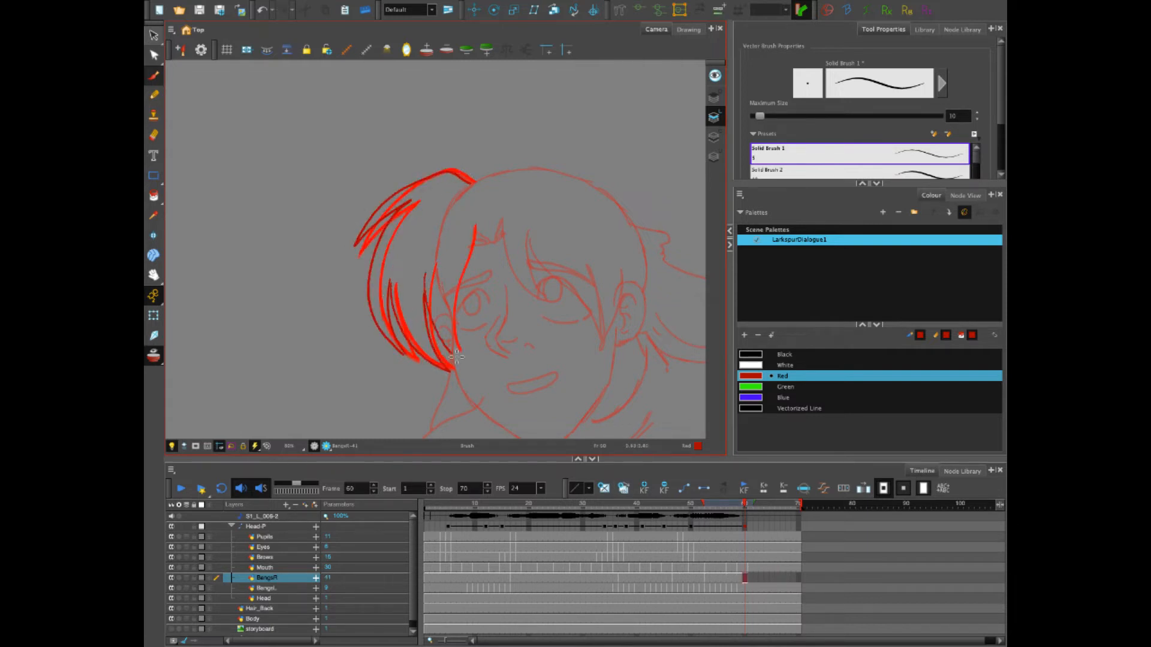
left_click_drag(469, 248, 449, 363)
key("ctrl+z")
left_click_drag(474, 232, 471, 358)
Extend the BangsR frame 60 drawing through frame 70 and play the animation from the first frame
left_click(798, 579)
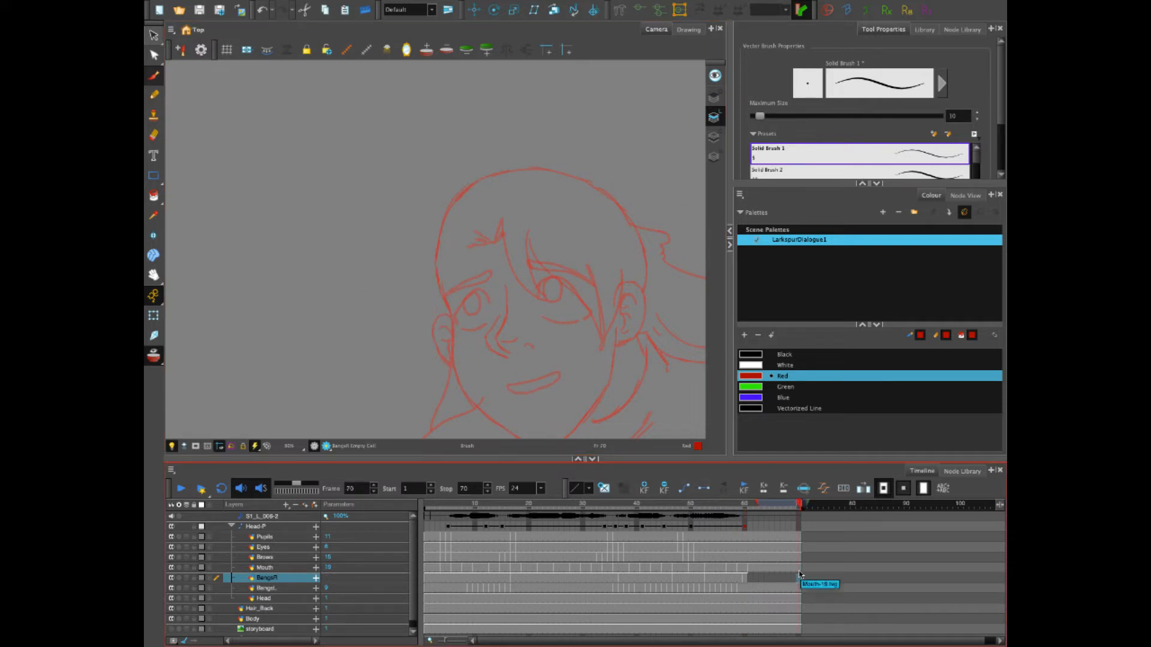
key("F5")
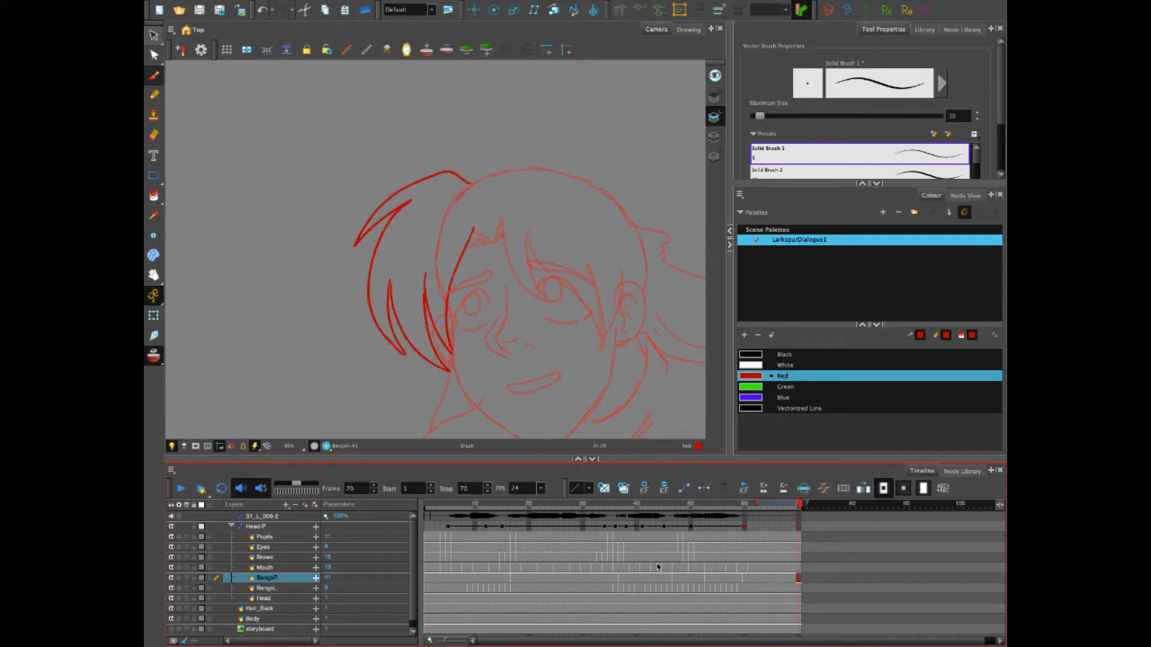
left_click_drag(441, 506, 426, 506)
left_click(179, 488)
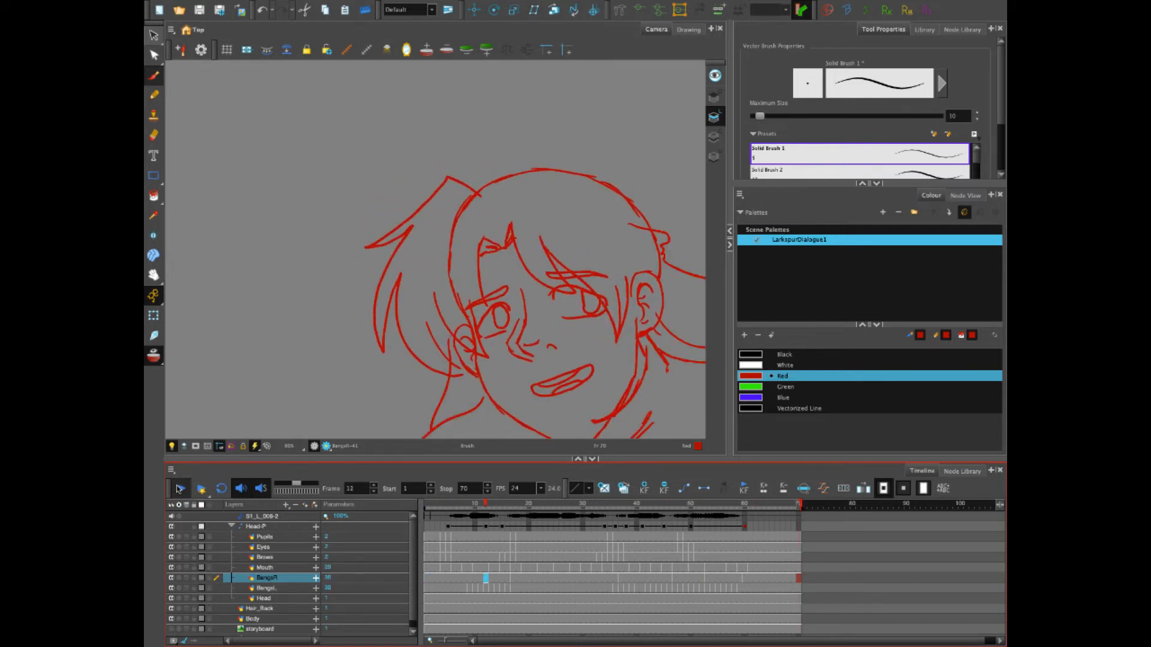
left_click(179, 488)
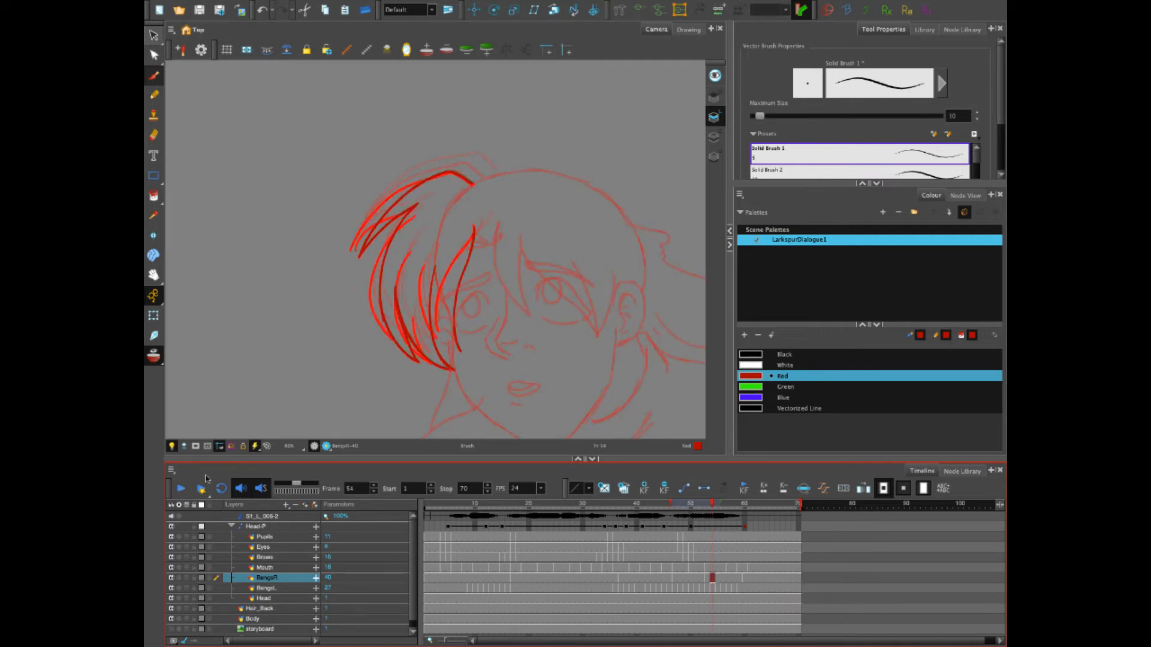
Compare the BangsR drawings around frame 47 and clear the drawing exposure from frame 48 through frame 52
mouse_move(685, 506)
left_mouse_down()
mouse_move(665, 505)
mouse_move(681, 507)
left_mouse_up()
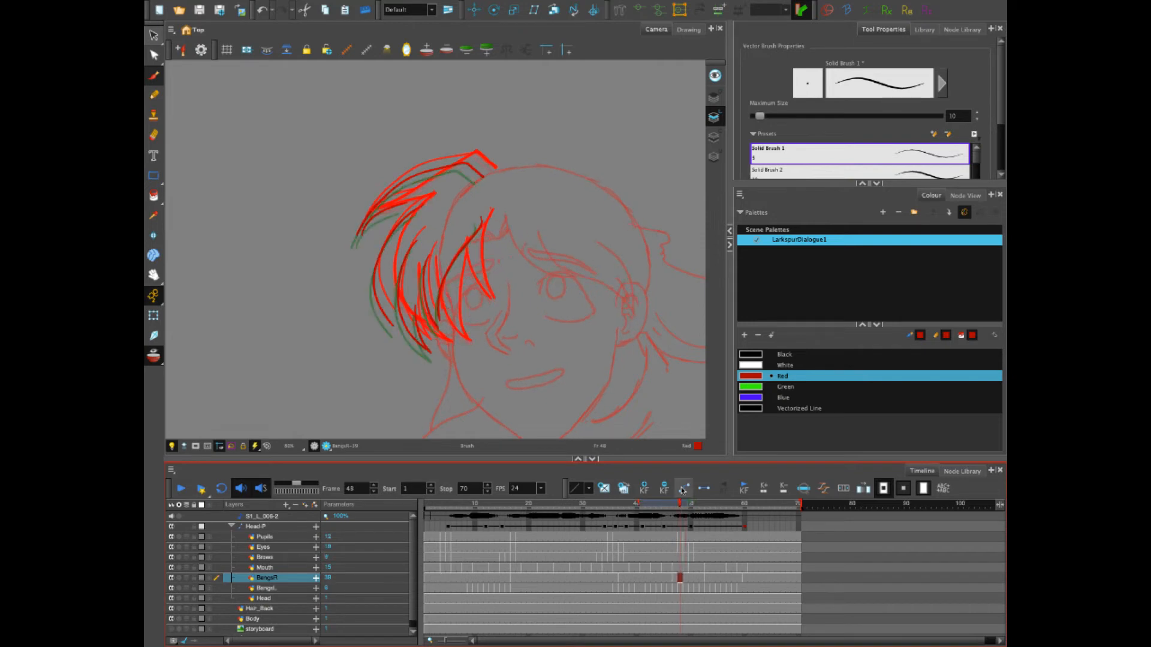
left_click(675, 579)
left_click(676, 579)
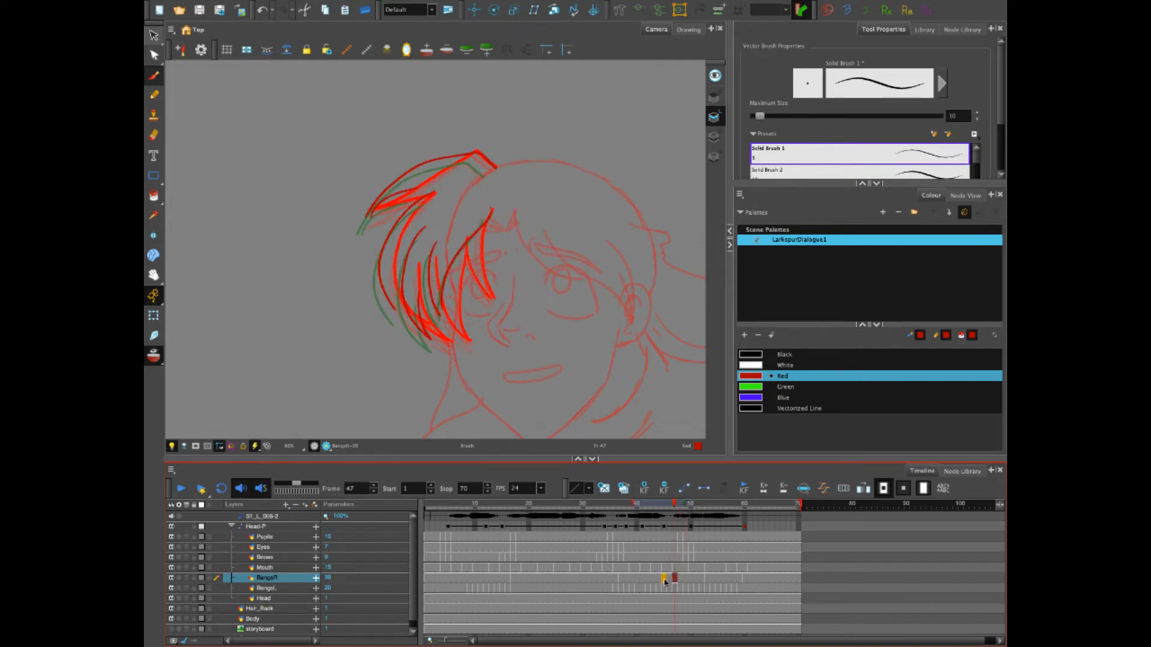
left_click(663, 579)
left_click(677, 579)
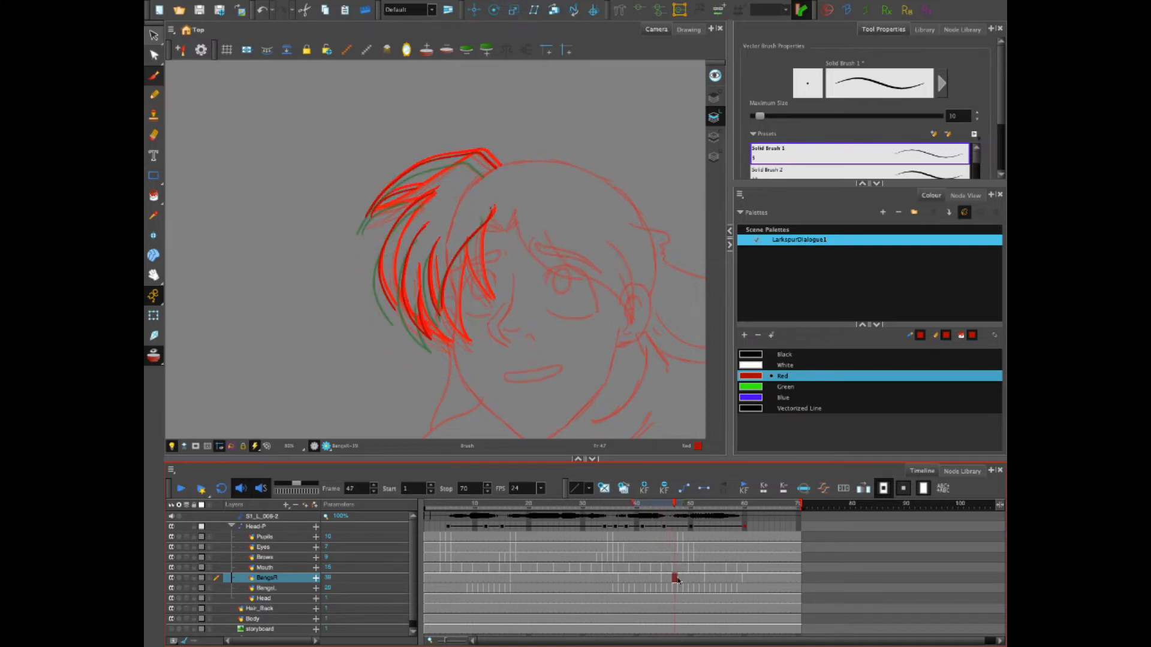
left_click(680, 579)
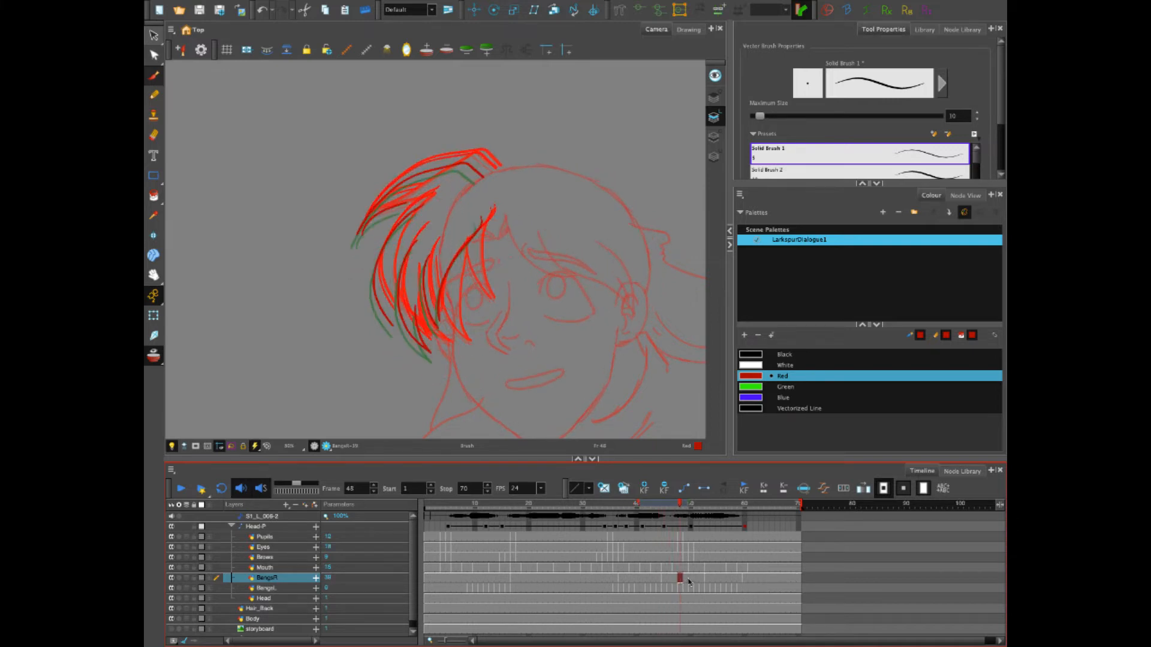
left_click(701, 580, "shift")
key("Delete")
Disable the Head-P peg and draw the outer side bangs on BangsR frame 48, with the upper tip and outer strand swung farther outward
left_click(687, 579)
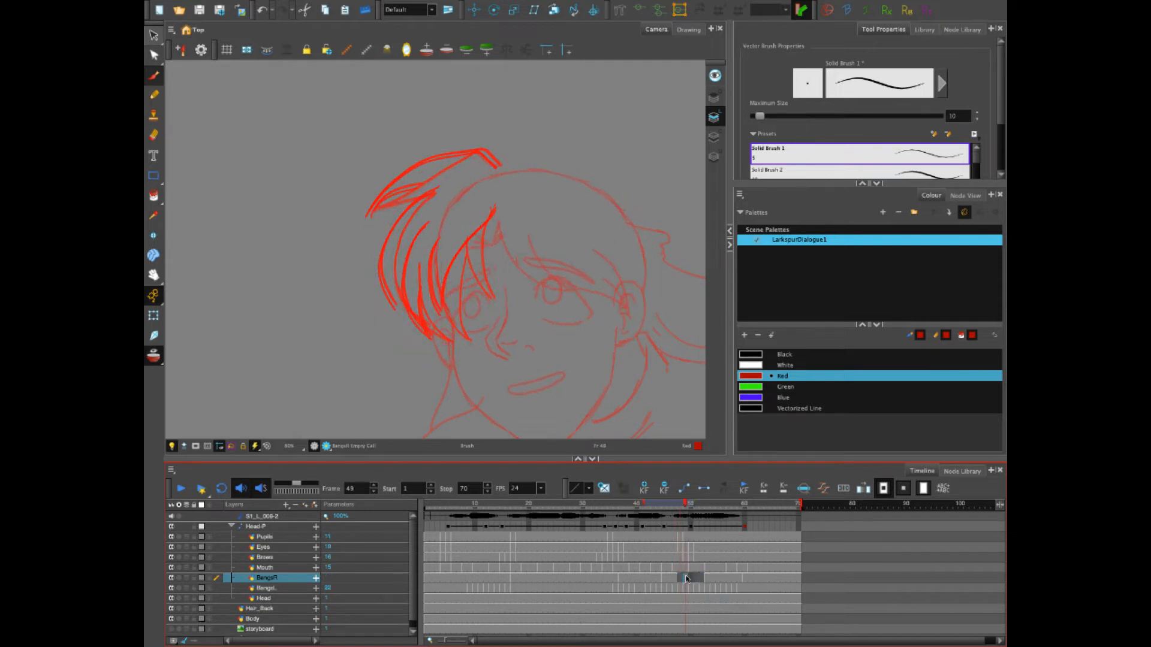
left_click(681, 579)
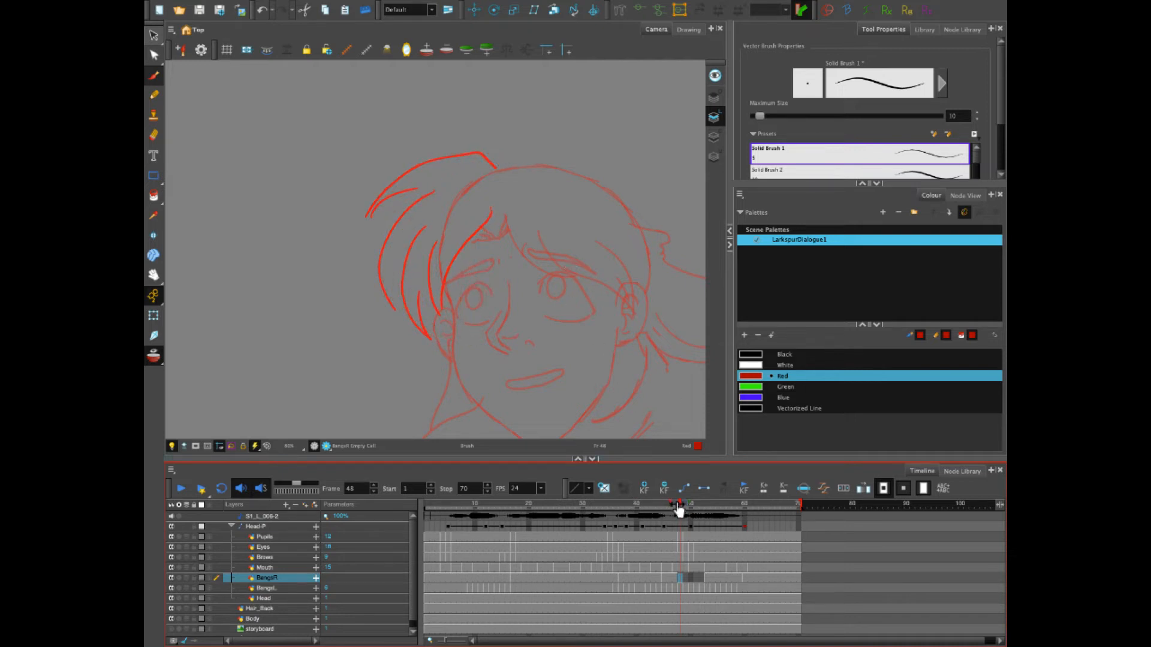
left_click(178, 527)
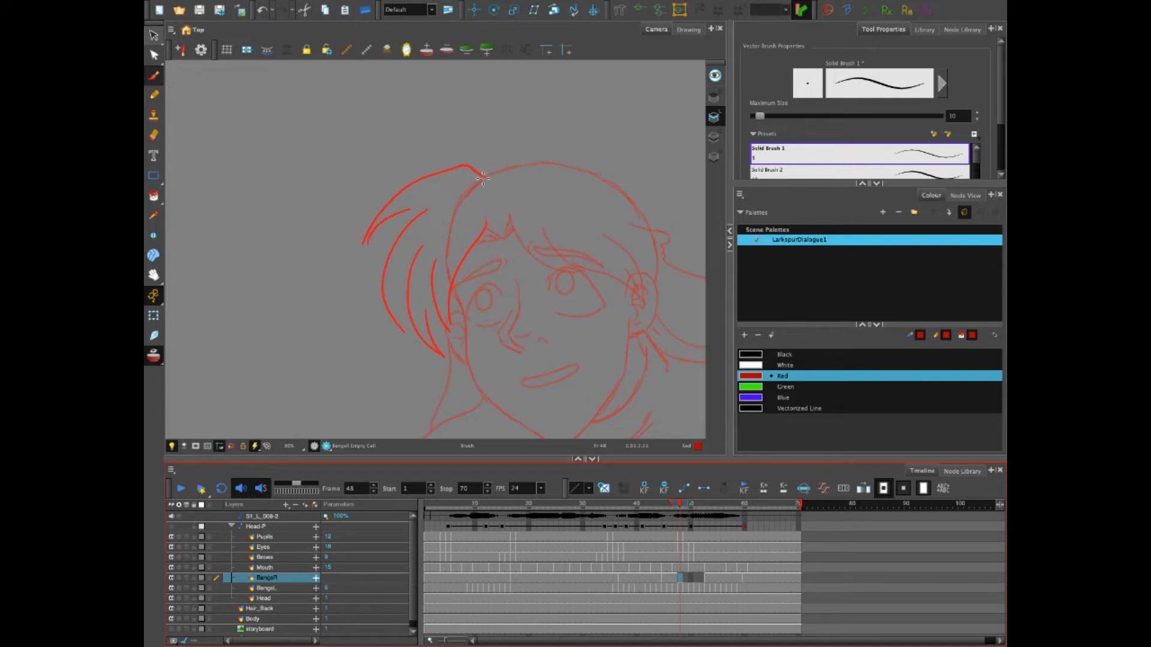
mouse_move(485, 178)
left_mouse_down()
mouse_move(451, 166)
mouse_move(396, 184)
mouse_move(350, 220)
mouse_move(407, 199)
mouse_move(354, 278)
mouse_move(362, 311)
left_mouse_up()
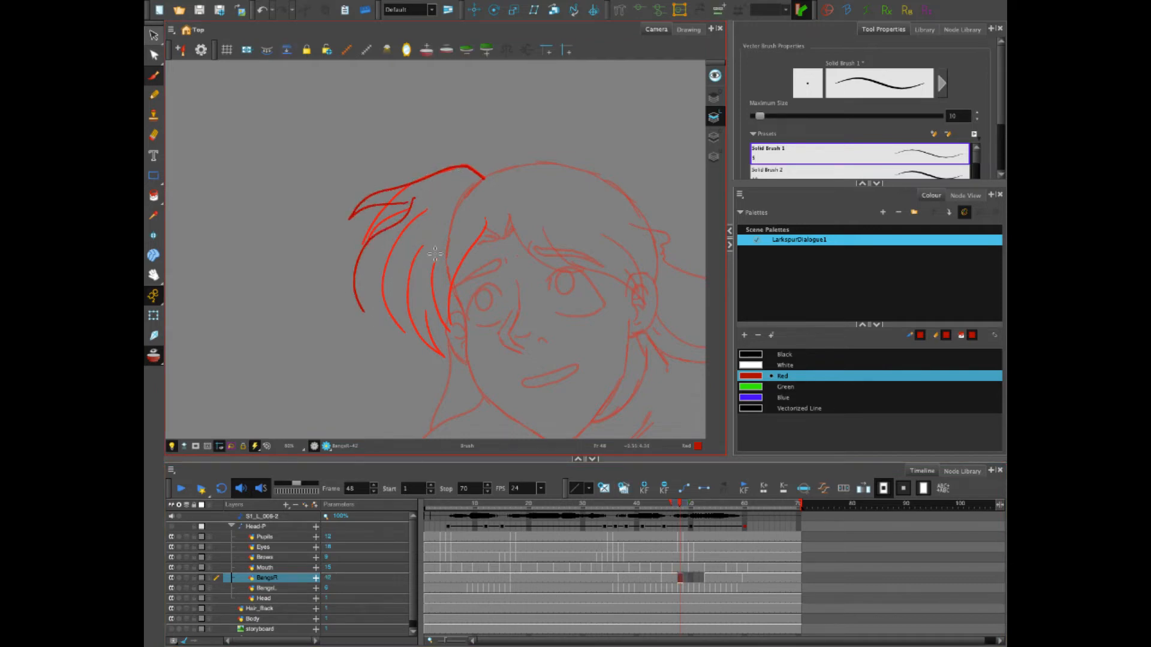
Undo the stray outer hair strokes on frame 48 of the BangsR layer and redraw the top edge and outer strands with the brush
key("alt+s")
key("ctrl+z")
key("ctrl+z")
key("alt+b")
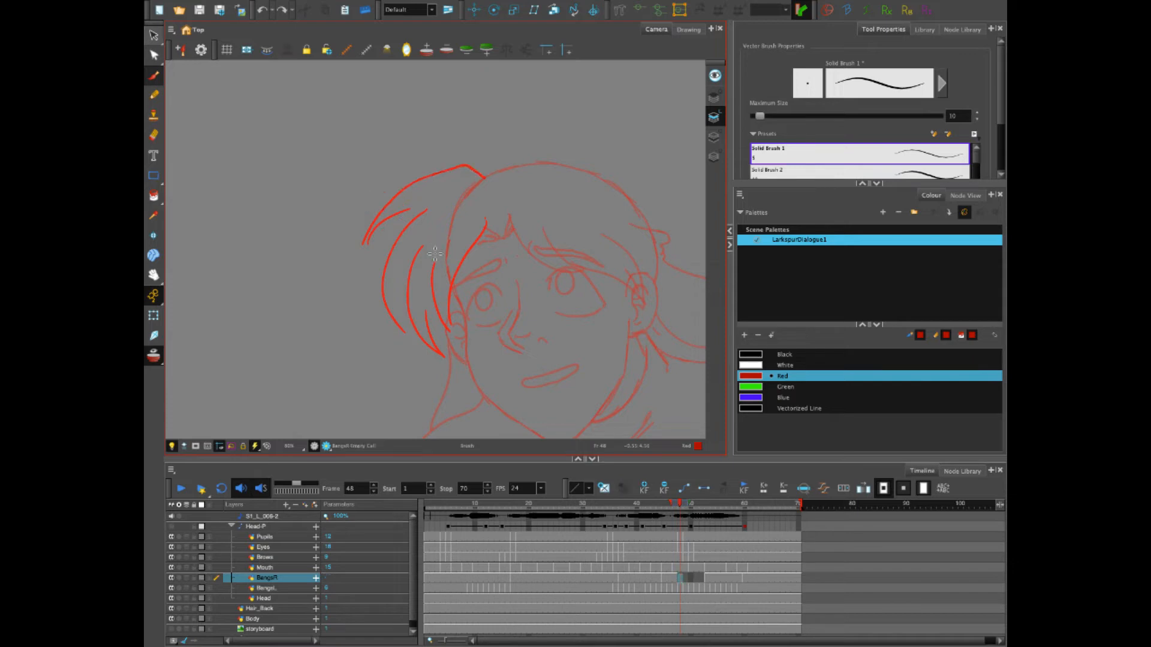
mouse_move(481, 179)
left_mouse_down()
mouse_move(443, 174)
mouse_move(361, 252)
left_mouse_up()
left_click_drag(427, 204, 363, 297)
mouse_move(432, 230)
left_mouse_down()
mouse_move(398, 286)
mouse_move(403, 333)
left_mouse_up()
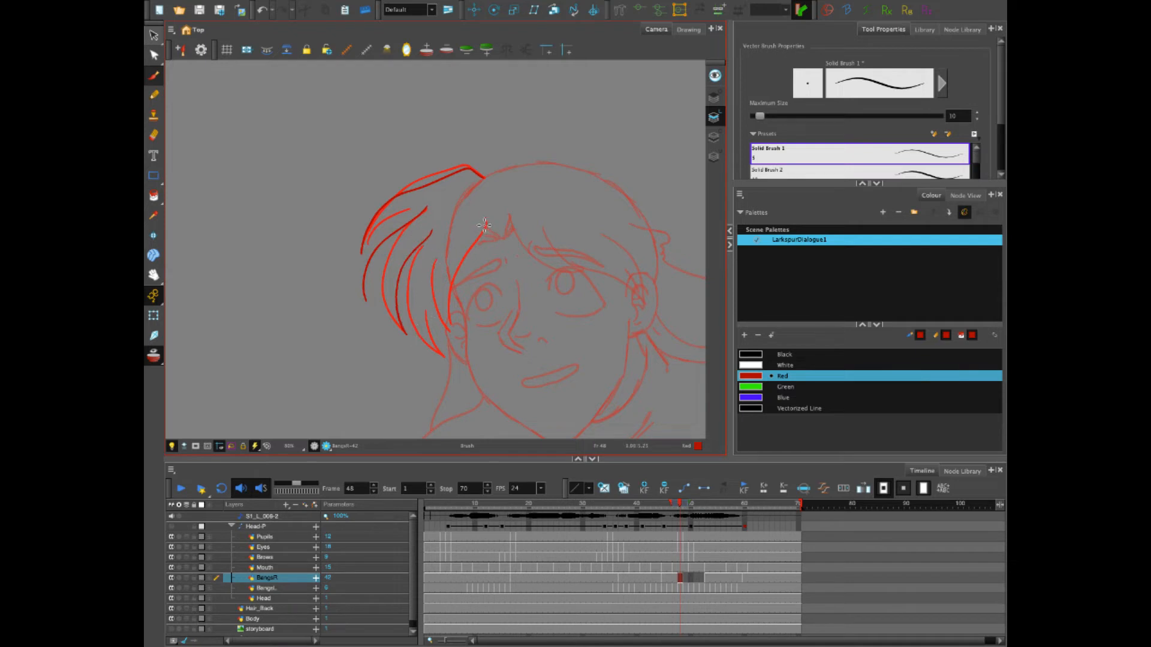
Try drawing the front bangs lock and the inner edges of the outer strand tips on frame 48
mouse_move(484, 223)
left_mouse_down()
mouse_move(431, 295)
mouse_move(425, 354)
left_mouse_up()
left_click_drag(363, 283, 376, 318)
left_click_drag(391, 277, 382, 304)
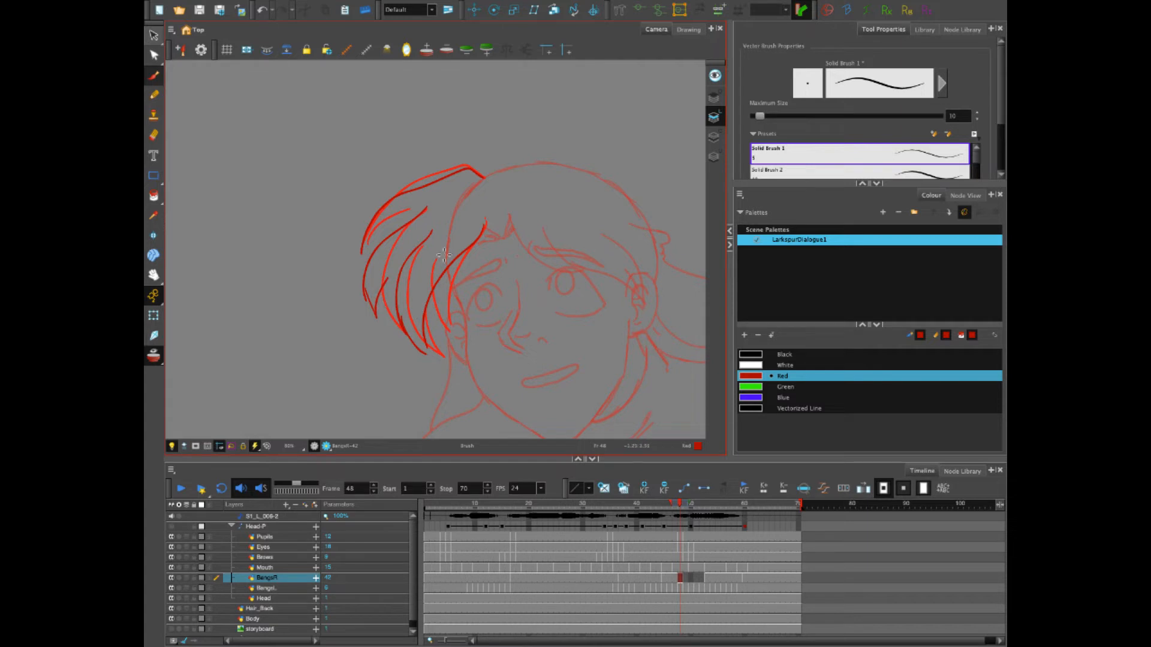
key("ctrl+z")
mouse_move(368, 310)
left_mouse_down()
mouse_move(405, 245)
mouse_move(365, 252)
mouse_move(416, 220)
left_mouse_up()
Compare the frame 48 bangs drawing with the neighbouring BangsR drawings to judge the hair's motion
left_click(707, 578)
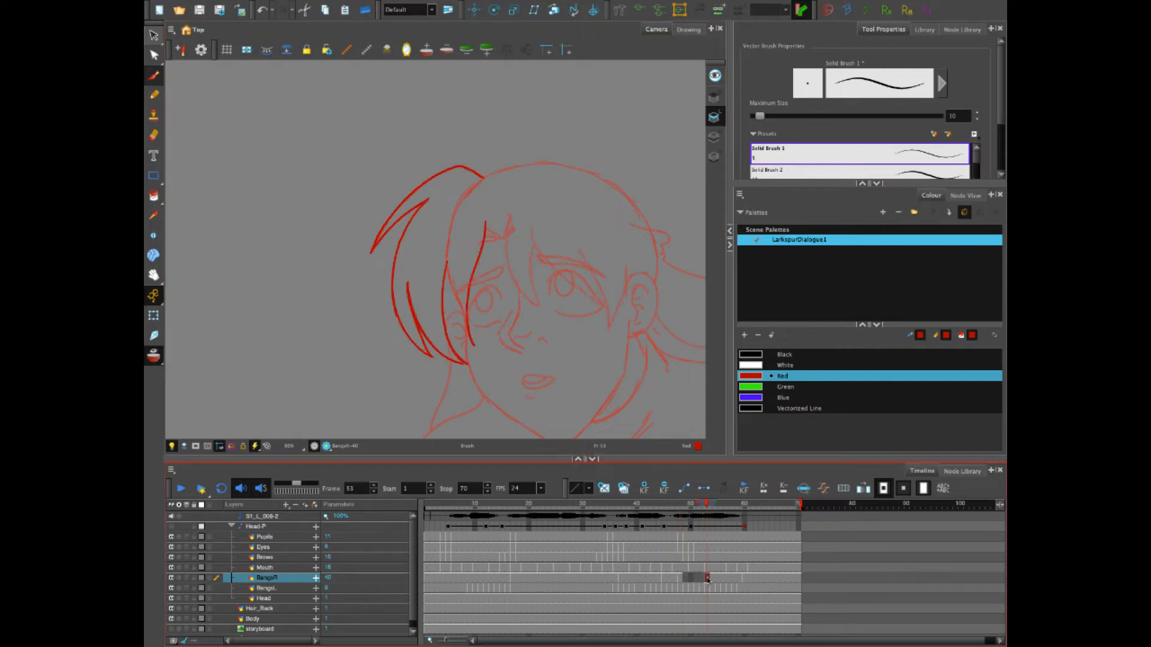
left_click(693, 578)
left_click(680, 578)
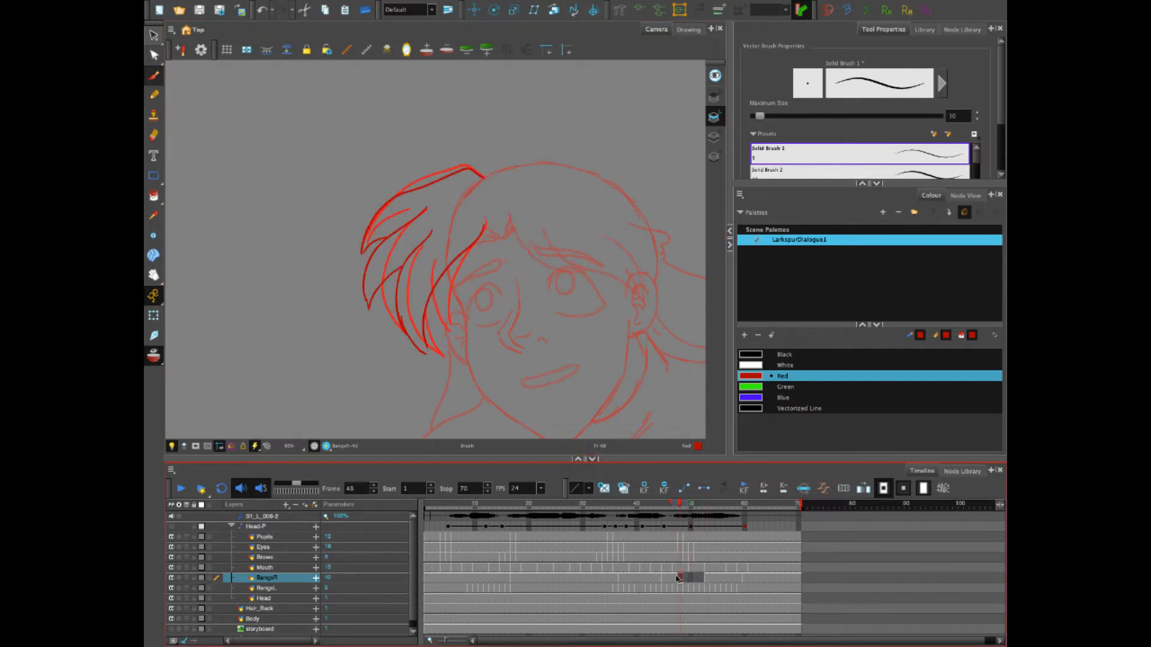
left_click(674, 578)
left_click(669, 579)
left_click(664, 578)
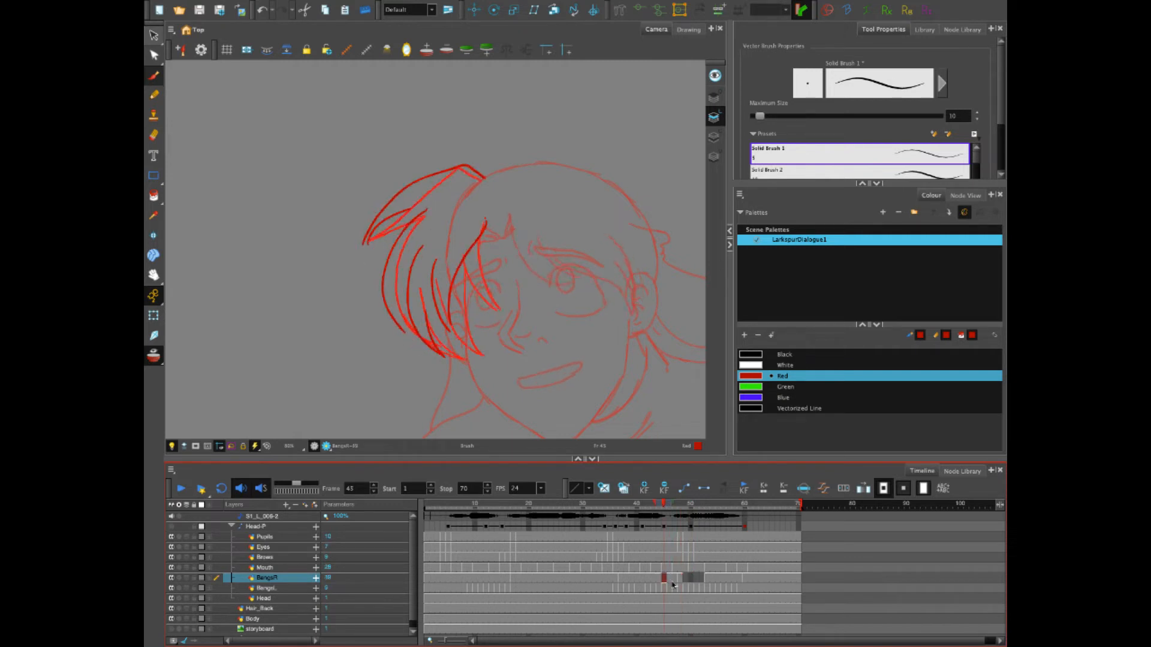
left_click(676, 579)
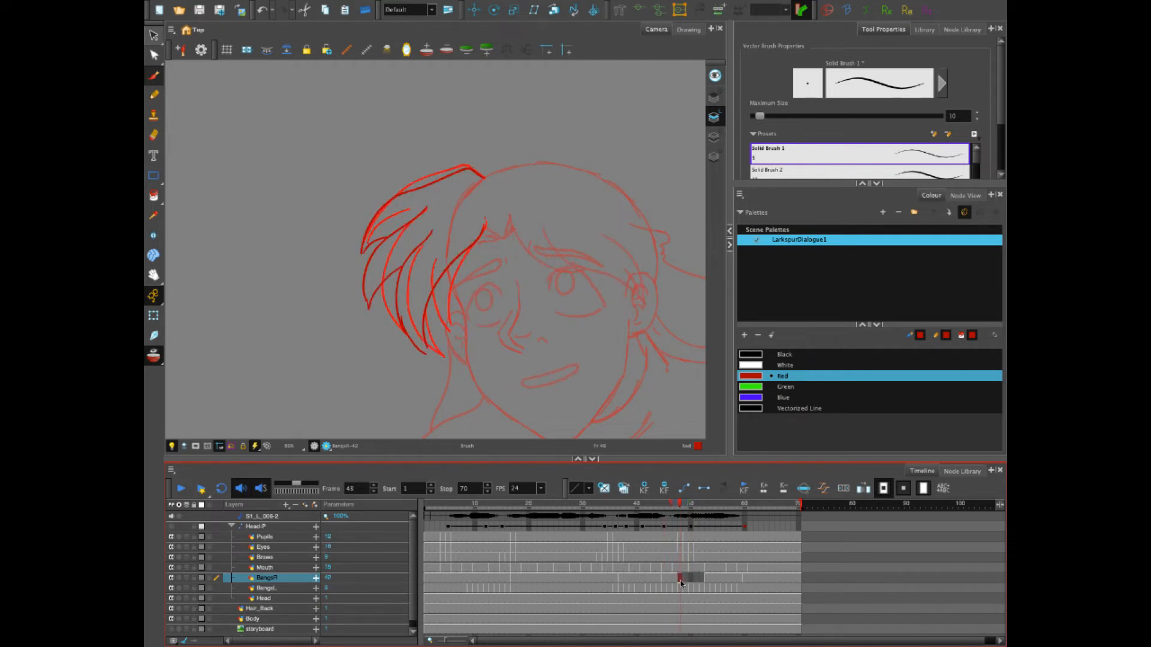
left_click(686, 579)
left_click(680, 578)
Undo the last three strokes on frame 48, redraw the front bangs lock, and check it against the preceding frame
key("ctrl+z")
key("ctrl+z")
key("ctrl+z")
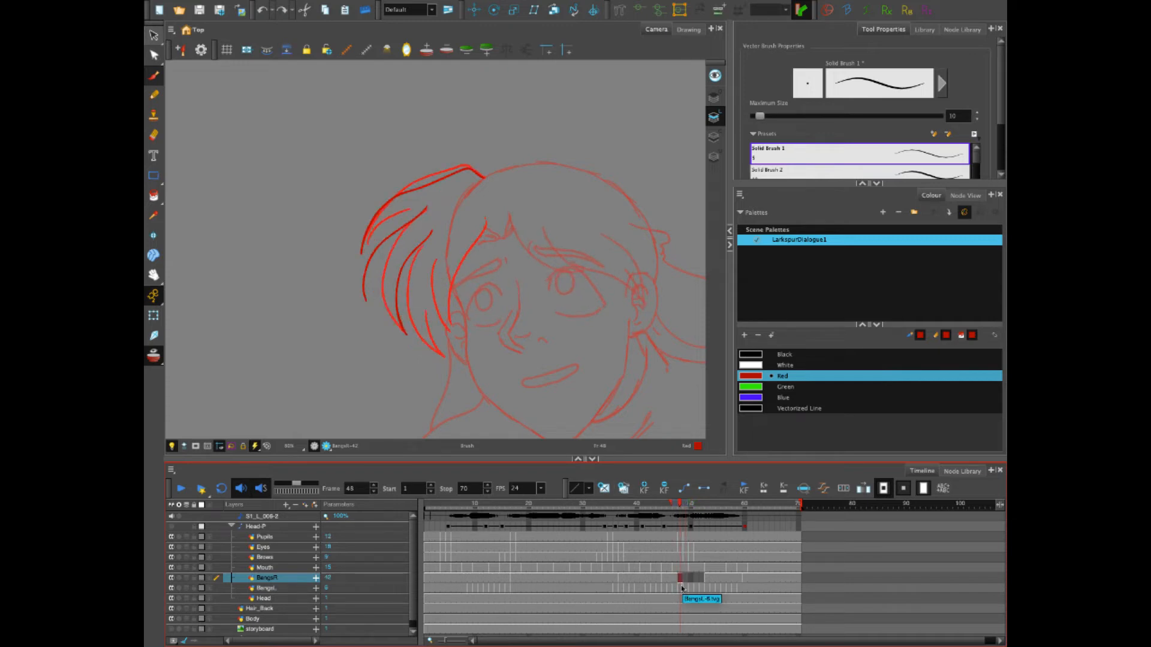
mouse_move(485, 223)
left_mouse_down()
mouse_move(425, 320)
mouse_move(431, 353)
left_mouse_up()
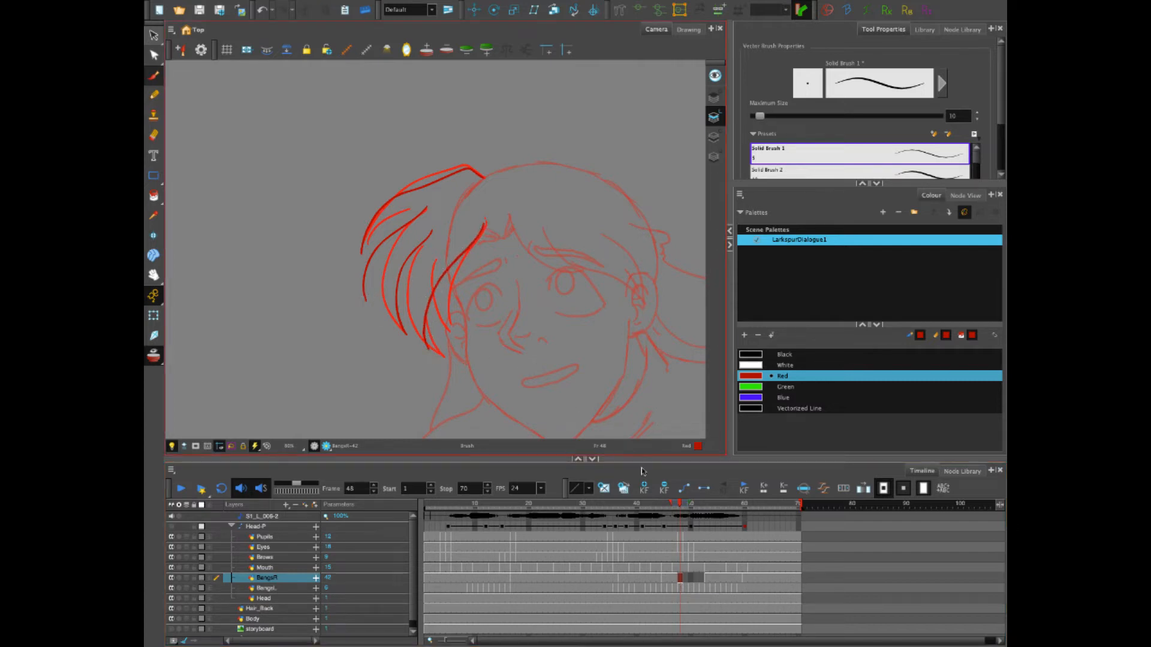
left_click(674, 578)
left_click(679, 577)
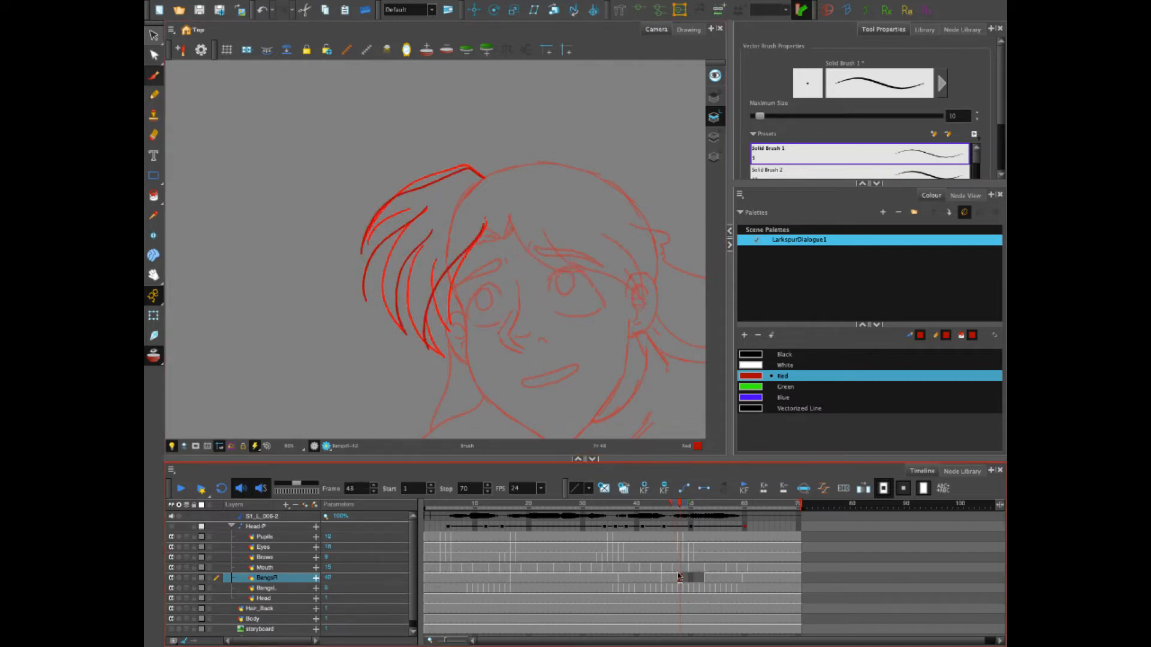
Brush the inner edges of the outer and lower strands on frame 48 to form pointed bangs tips, undoing strokes that miss
mouse_move(360, 252)
left_mouse_down()
mouse_move(376, 229)
mouse_move(412, 208)
left_mouse_up()
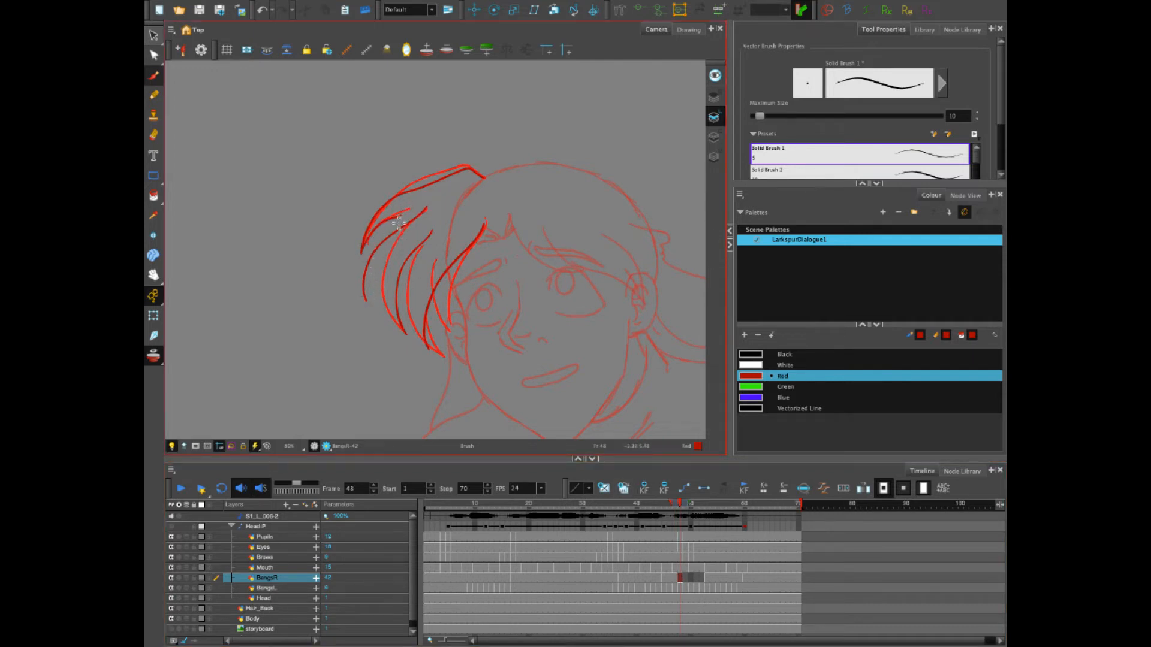
left_click_drag(365, 295, 365, 300)
left_click_drag(374, 252, 402, 211)
left_click_drag(384, 268, 406, 339)
key("ctrl+z")
key("ctrl+z")
left_click_drag(425, 350, 409, 250)
left_click_drag(402, 329, 386, 246)
key("ctrl+z")
key("ctrl+z")
mouse_move(433, 354)
left_mouse_down()
mouse_move(406, 300)
mouse_move(405, 335)
mouse_move(408, 283)
left_mouse_up()
mouse_move(367, 298)
left_mouse_down()
mouse_move(382, 267)
mouse_move(409, 339)
mouse_move(398, 267)
left_mouse_up()
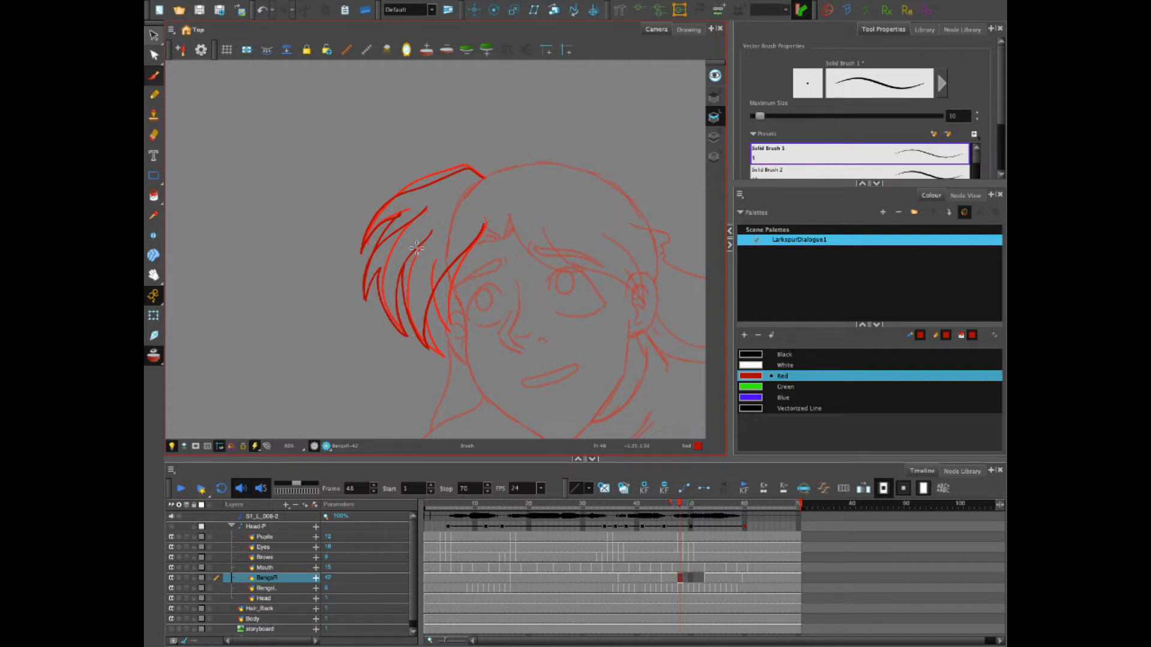
Check frame 48 against the frame before it and erase the overlapping ends of the outer bangs strands
left_click(670, 505)
left_click_drag(670, 508, 680, 505)
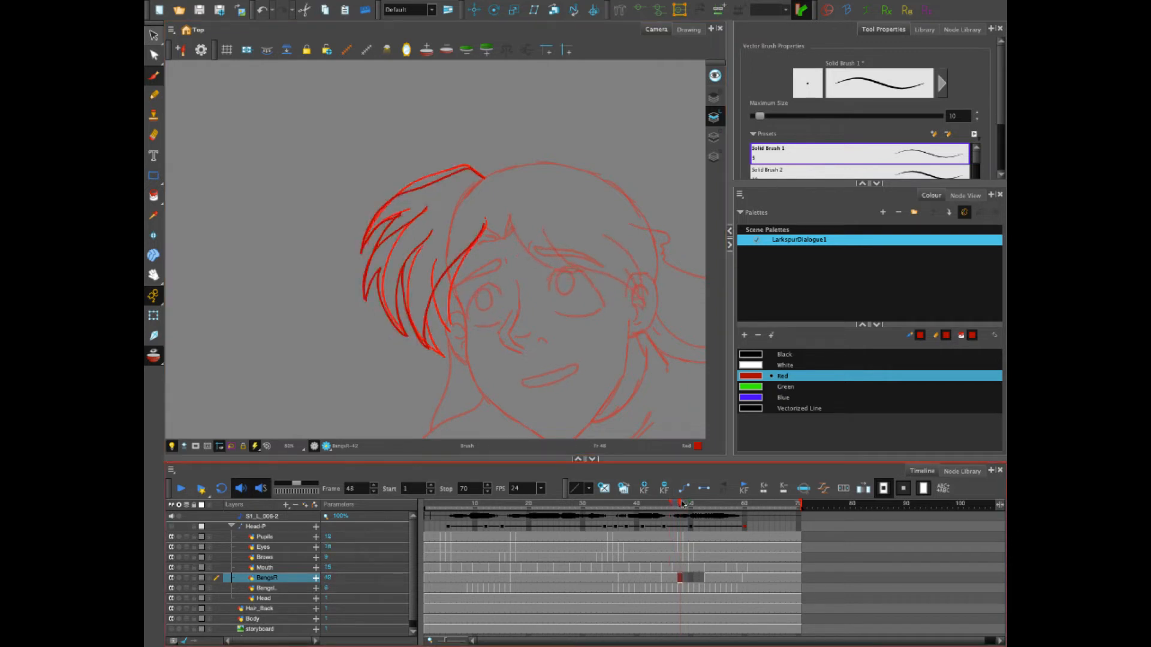
key("alt+e")
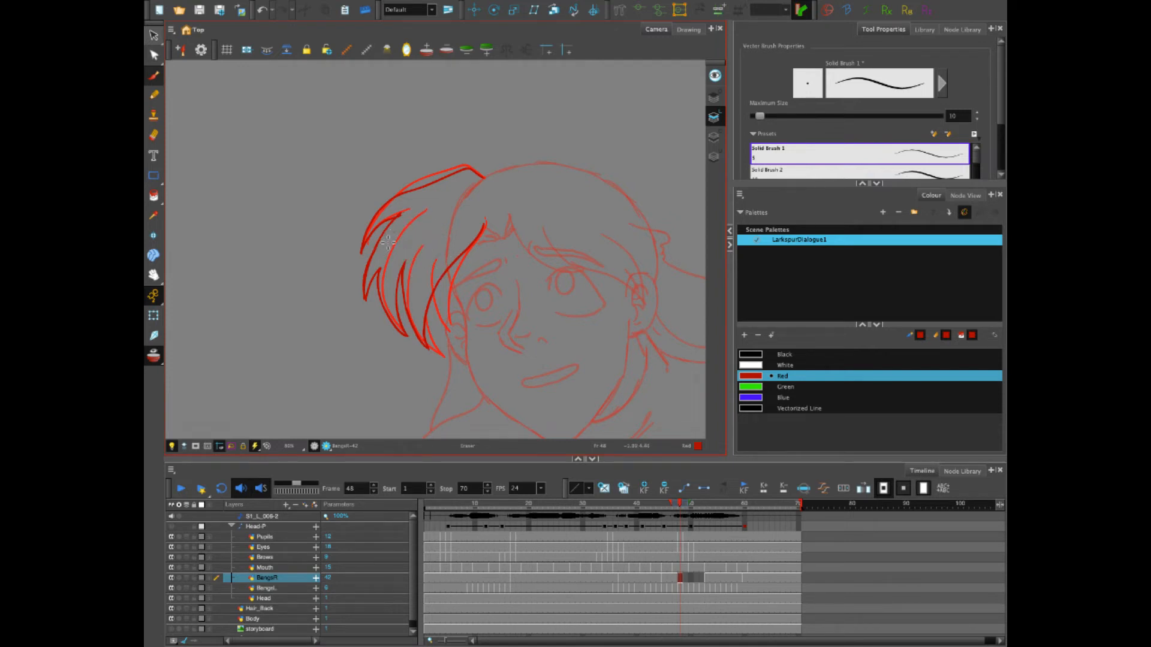
key("alt+b")
Scrub the bangs drawings from frame 47 to 52 and play the animation from frame 1 to review the hair motion
left_click_drag(678, 506, 675, 507)
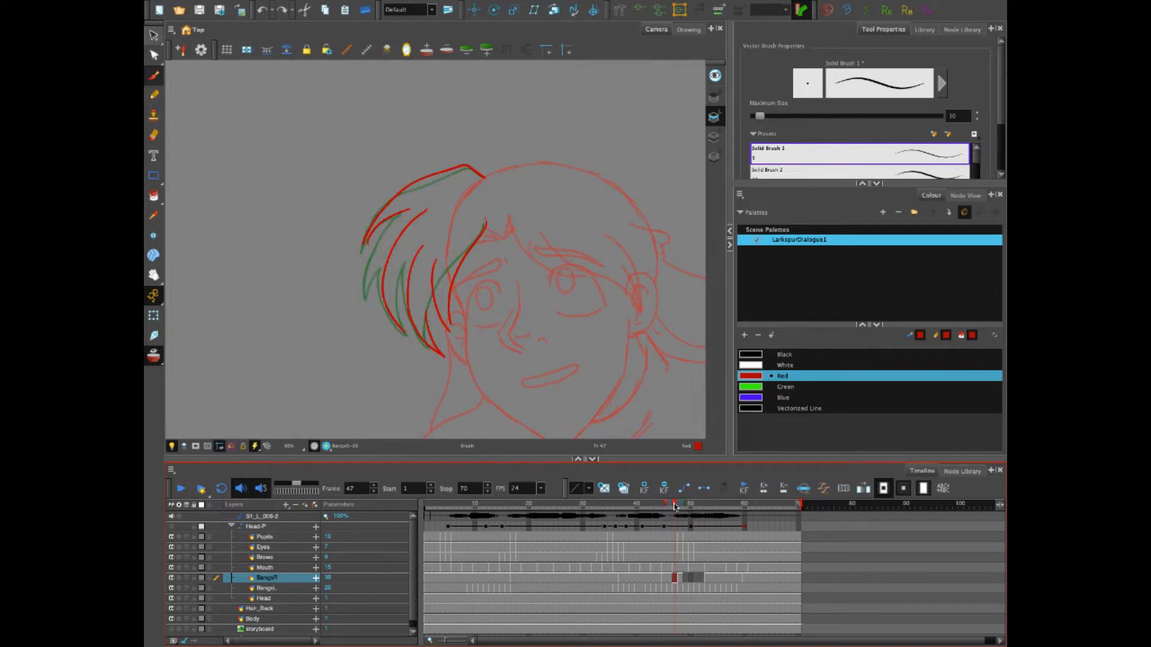
mouse_move(676, 505)
left_mouse_down()
mouse_move(760, 507)
mouse_move(701, 507)
left_mouse_up()
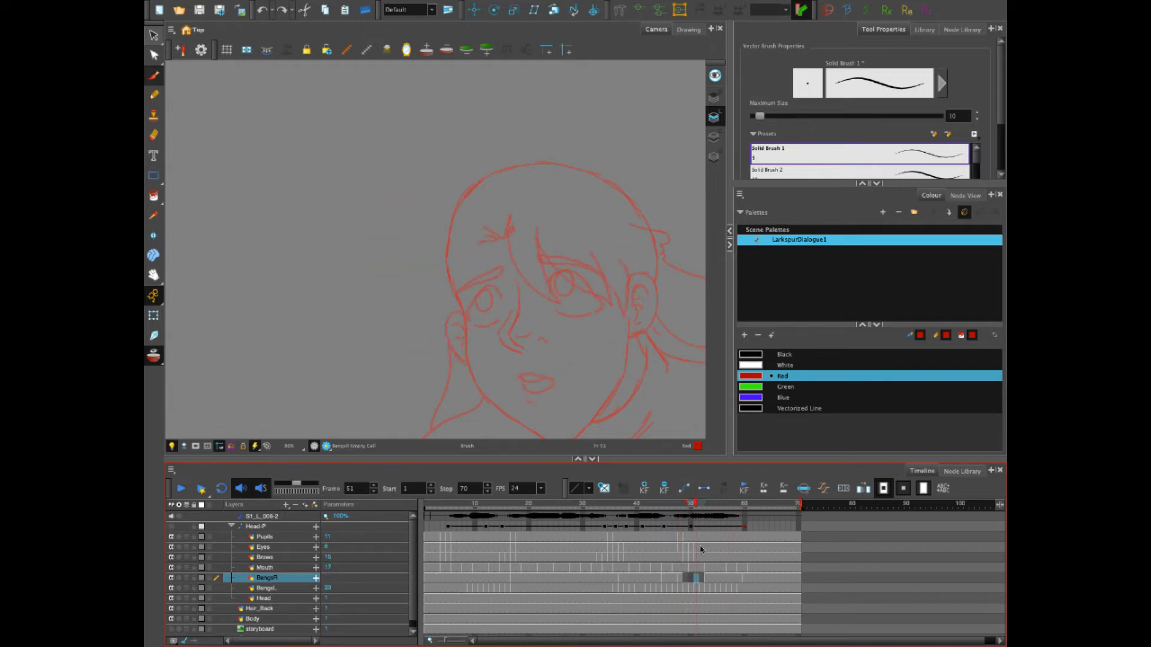
left_click(703, 578)
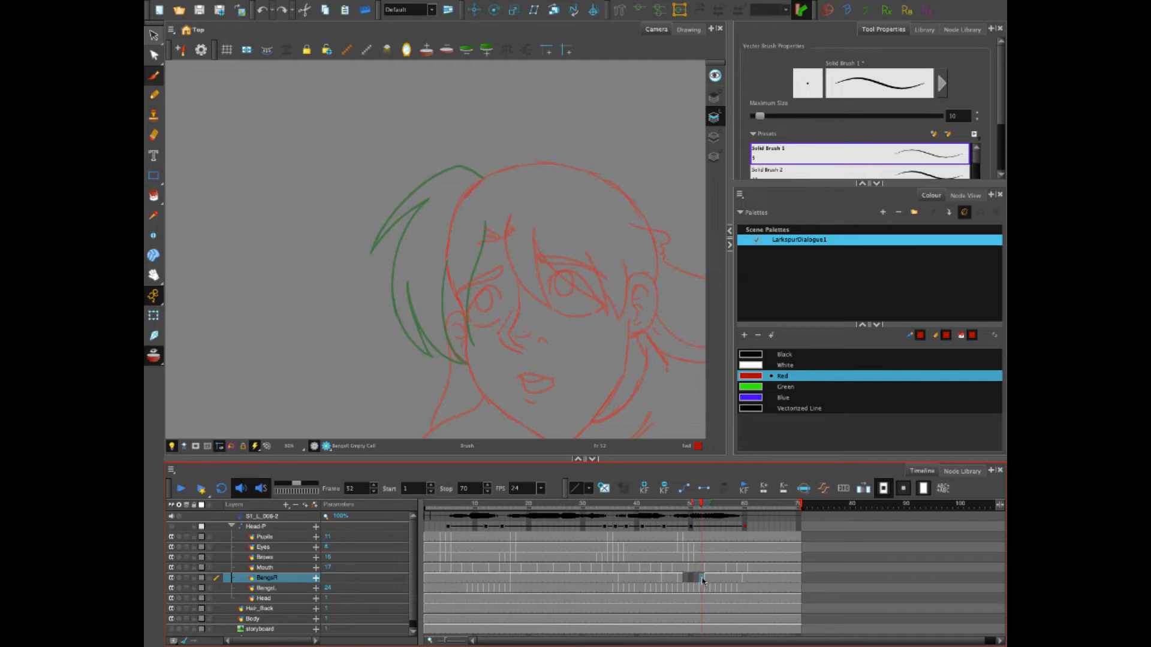
left_click(426, 507)
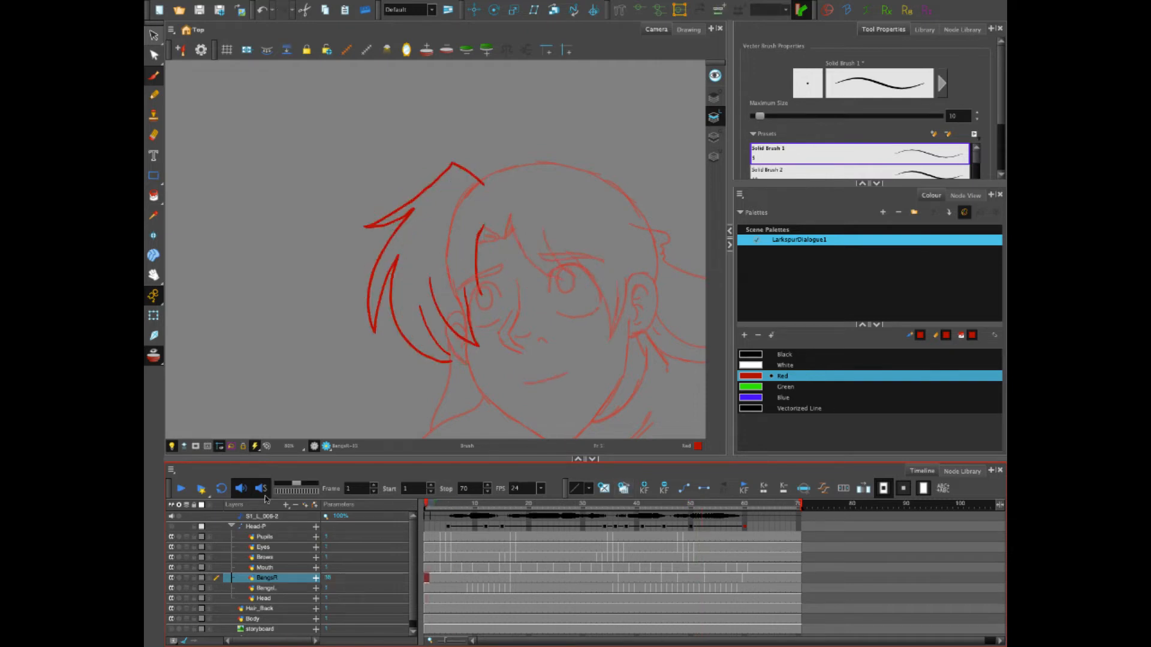
left_click(181, 488)
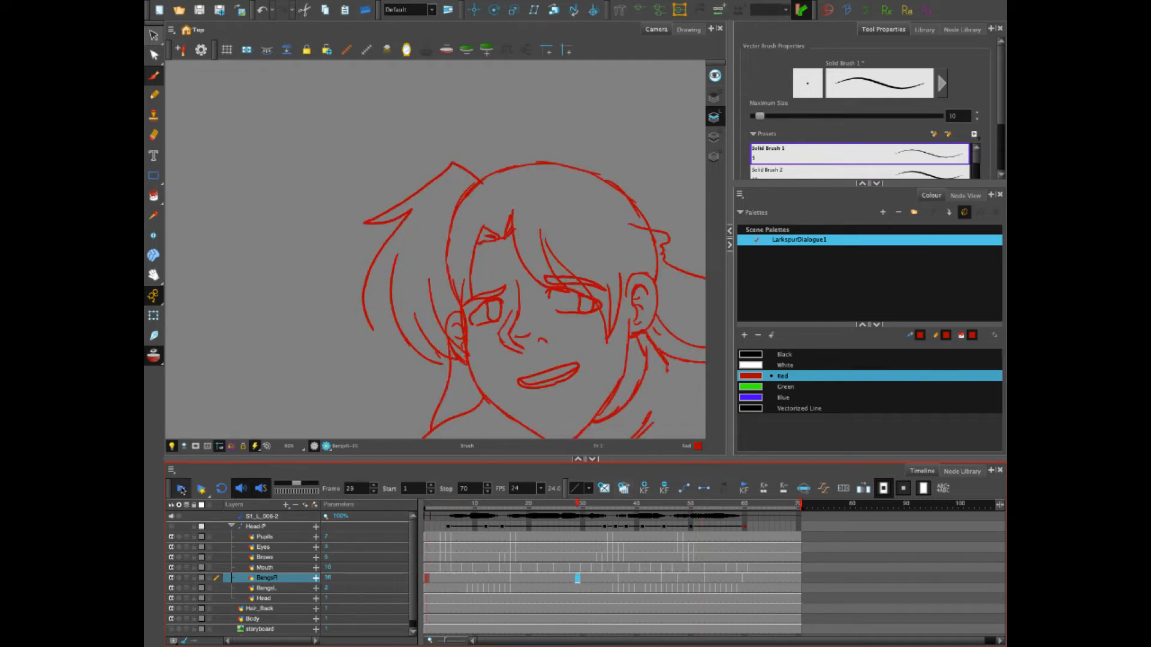
left_click(181, 489)
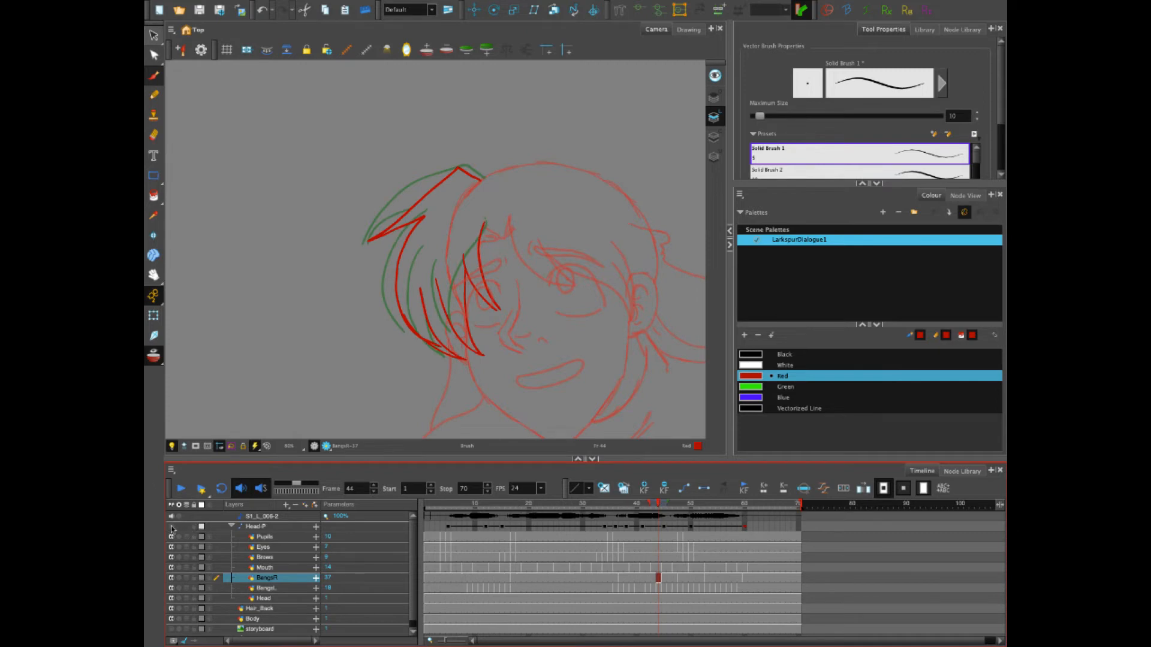
Enable the Head-P peg and replay the animation from the first frame to review the bangs with the head movement
key("shift+comma")
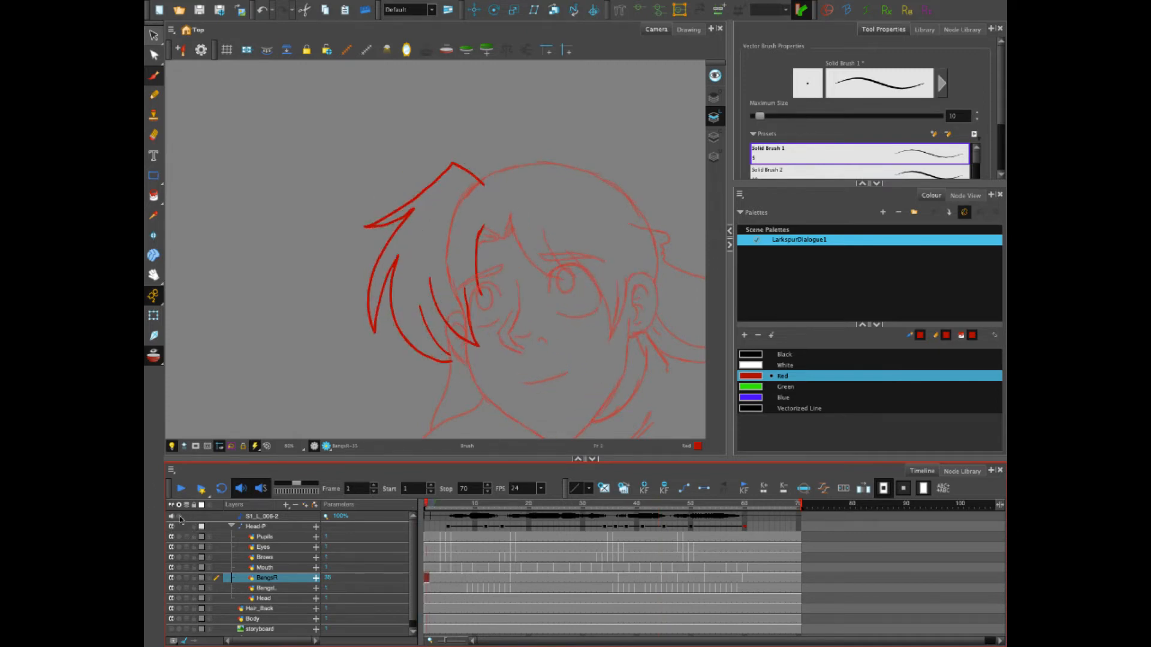
left_click(181, 489)
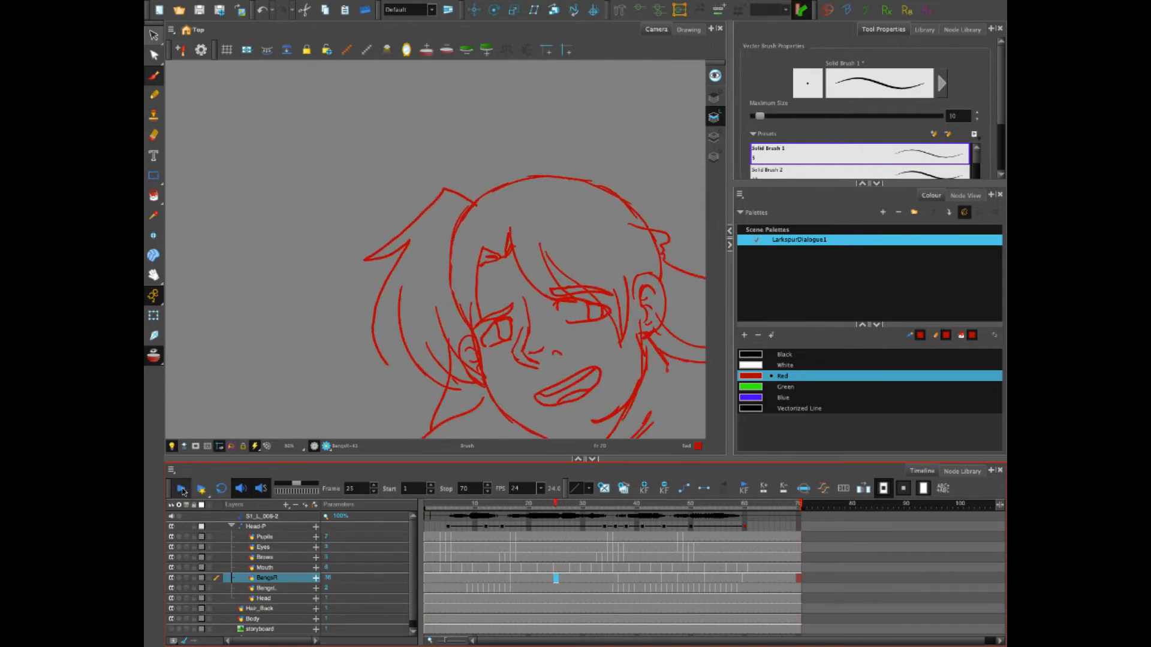
left_click(182, 489)
Delete the BangsR drawing exposures from frame 9 to frame 16
mouse_move(440, 505)
left_mouse_down()
mouse_move(502, 514)
mouse_move(471, 520)
left_mouse_up()
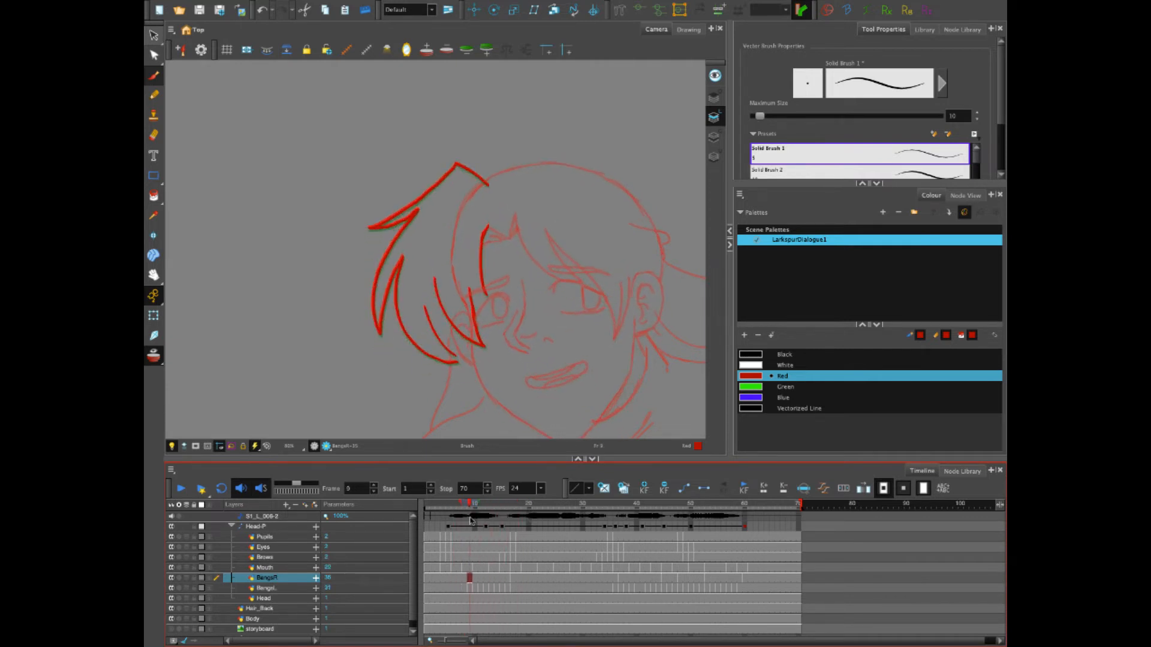
left_click_drag(506, 582, 701, 580)
left_click(502, 578)
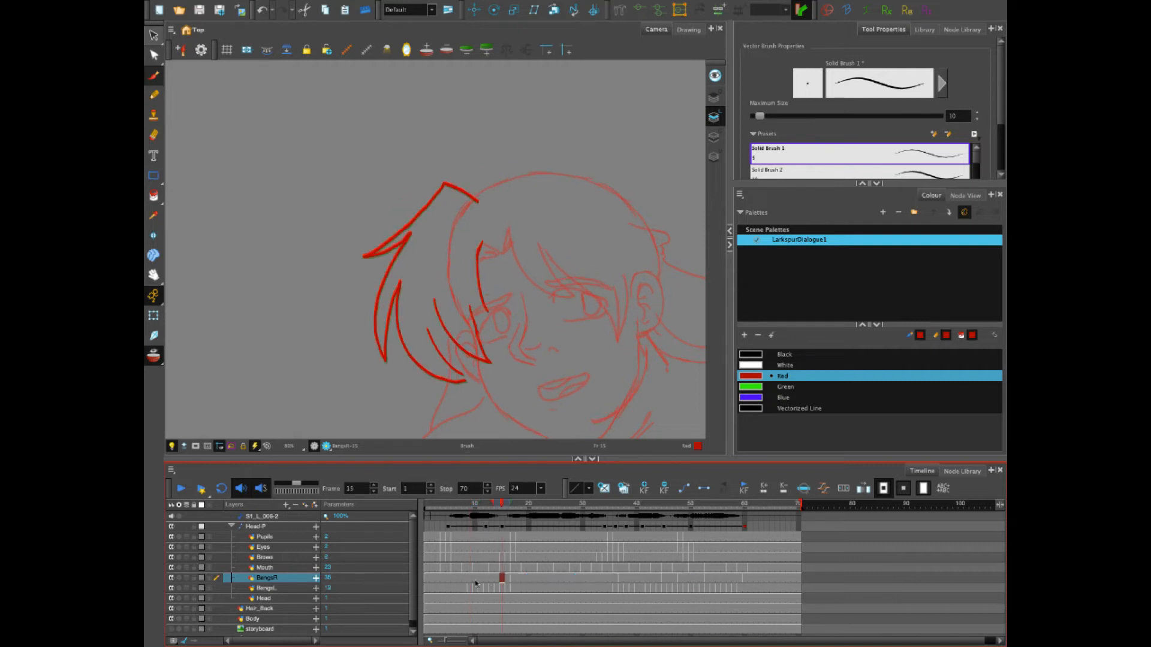
left_click_drag(470, 580, 506, 579)
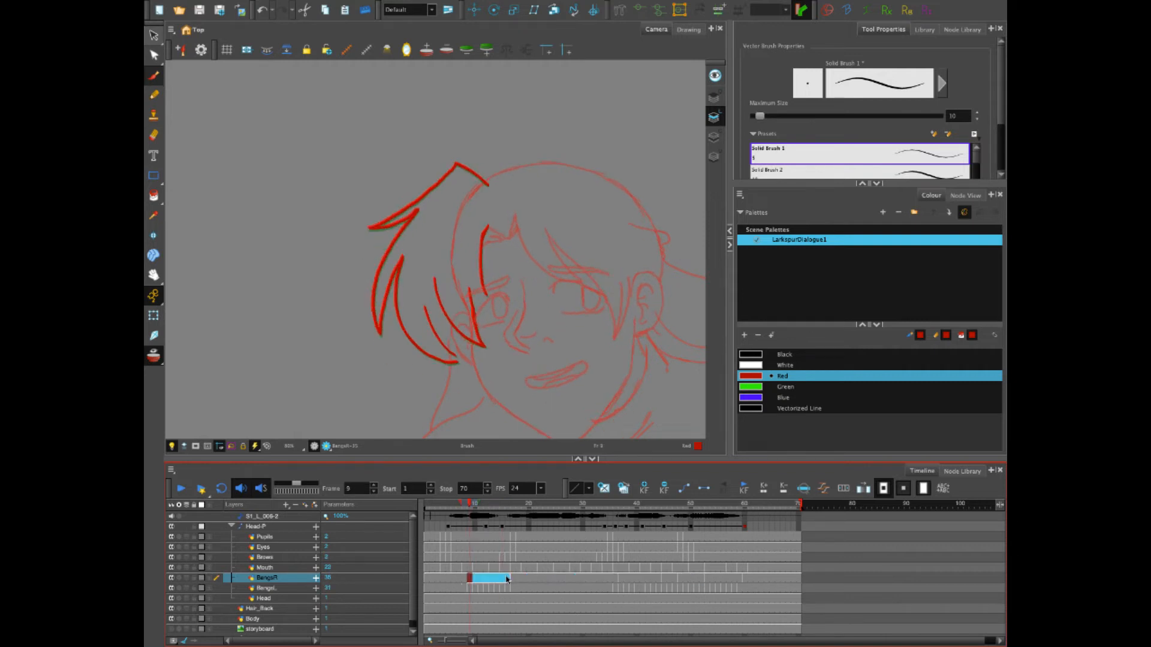
key("Delete")
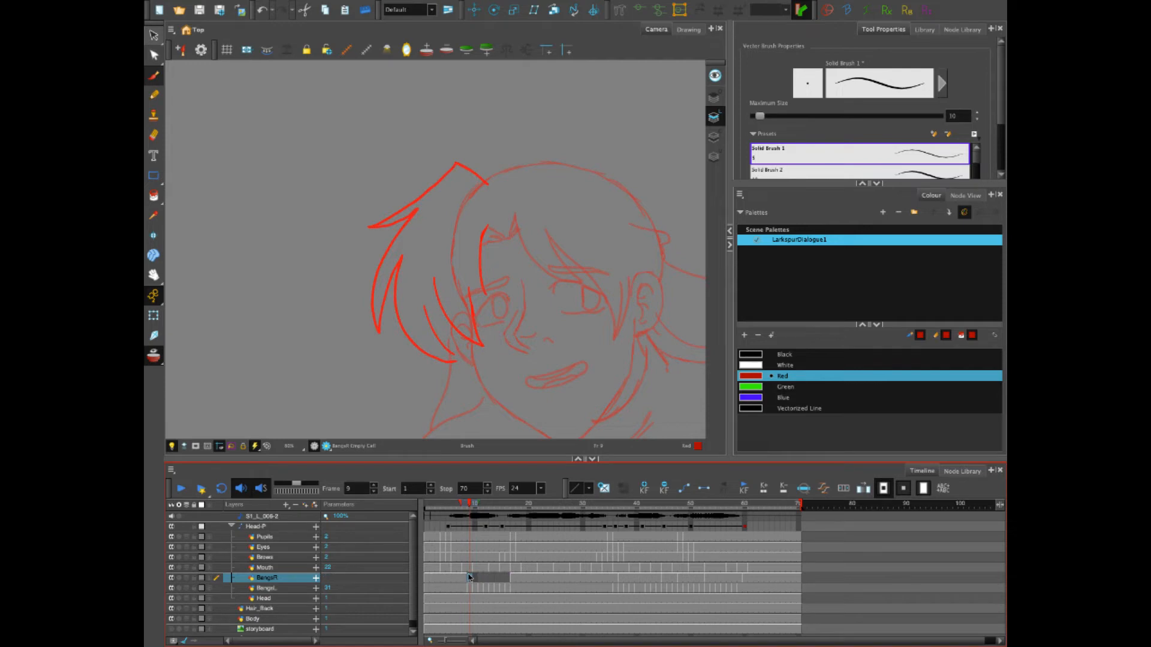
Create an empty BangsR drawing at frame 12 and draw the bangs' upper and outer edges between the onion-skinned poses
mouse_move(486, 510)
left_mouse_down()
mouse_move(525, 505)
mouse_move(469, 509)
left_mouse_up()
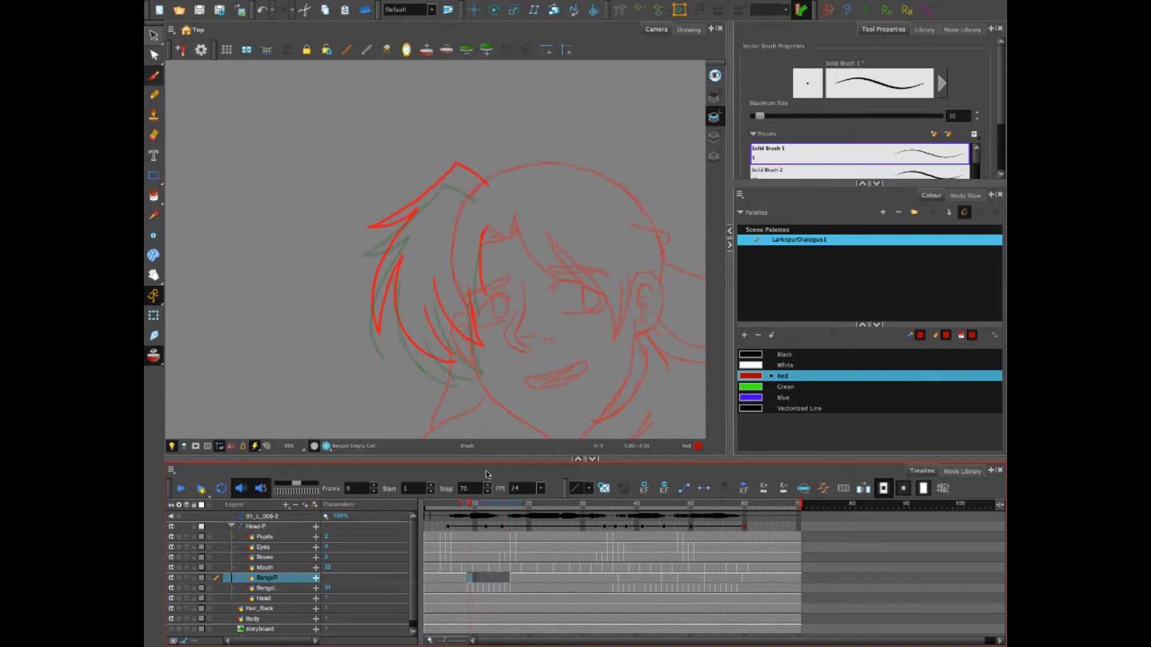
left_click_drag(469, 507, 486, 507)
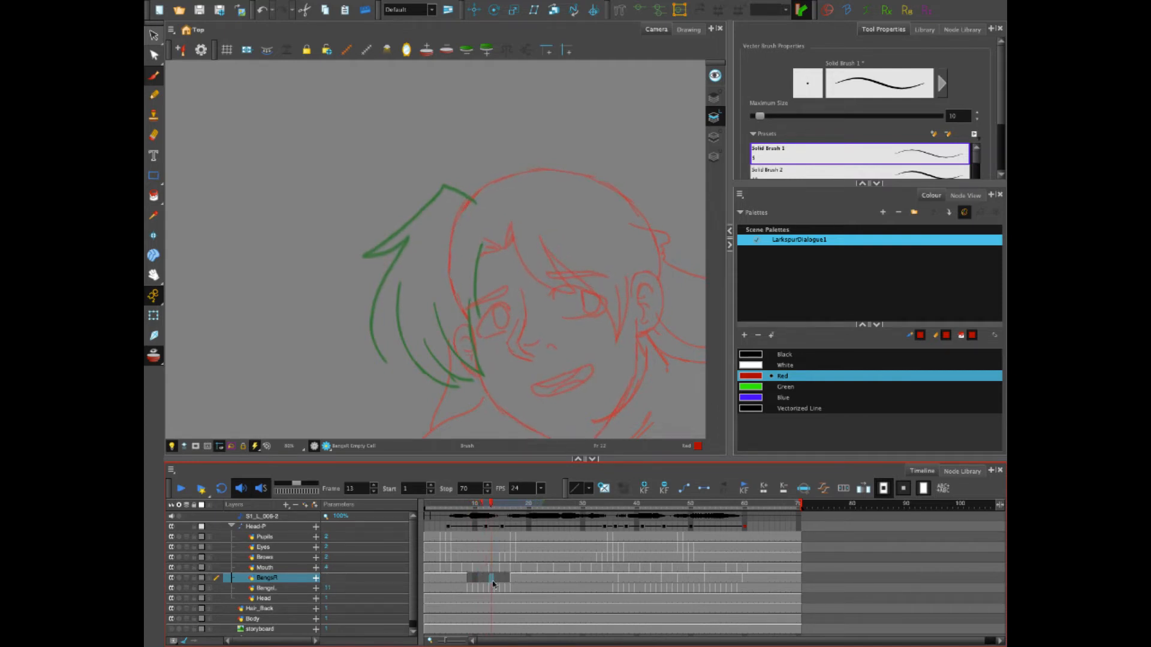
left_click_drag(485, 512, 462, 505)
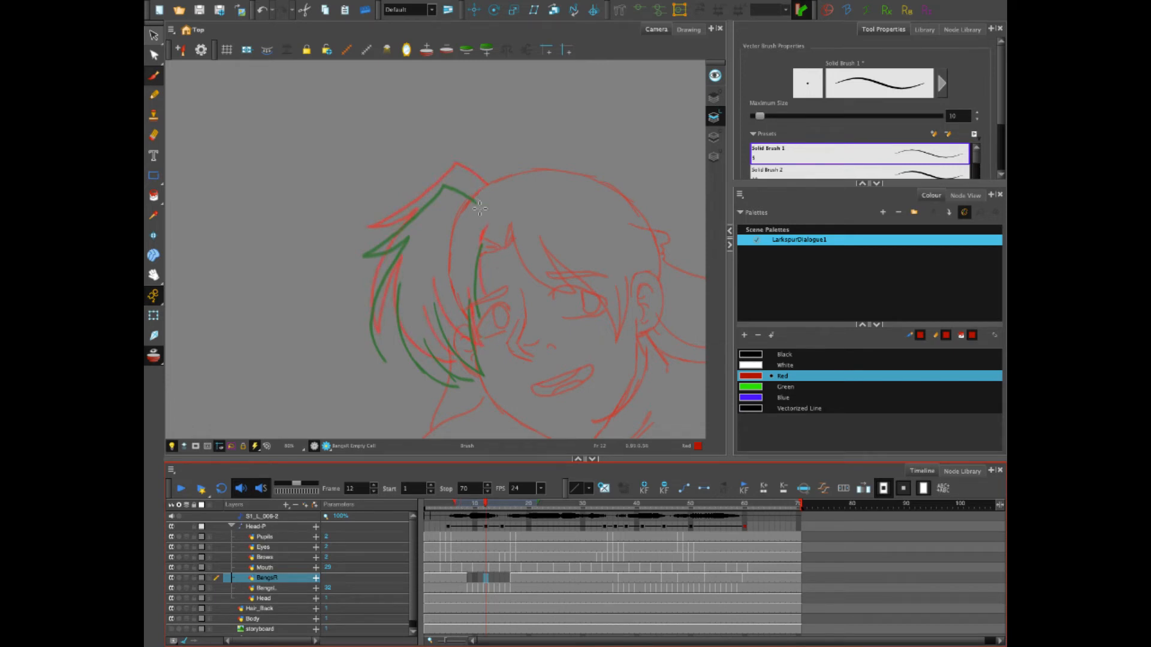
key("alt+shift+r")
mouse_move(479, 190)
left_mouse_down()
mouse_move(453, 175)
mouse_move(366, 240)
mouse_move(420, 217)
left_mouse_up()
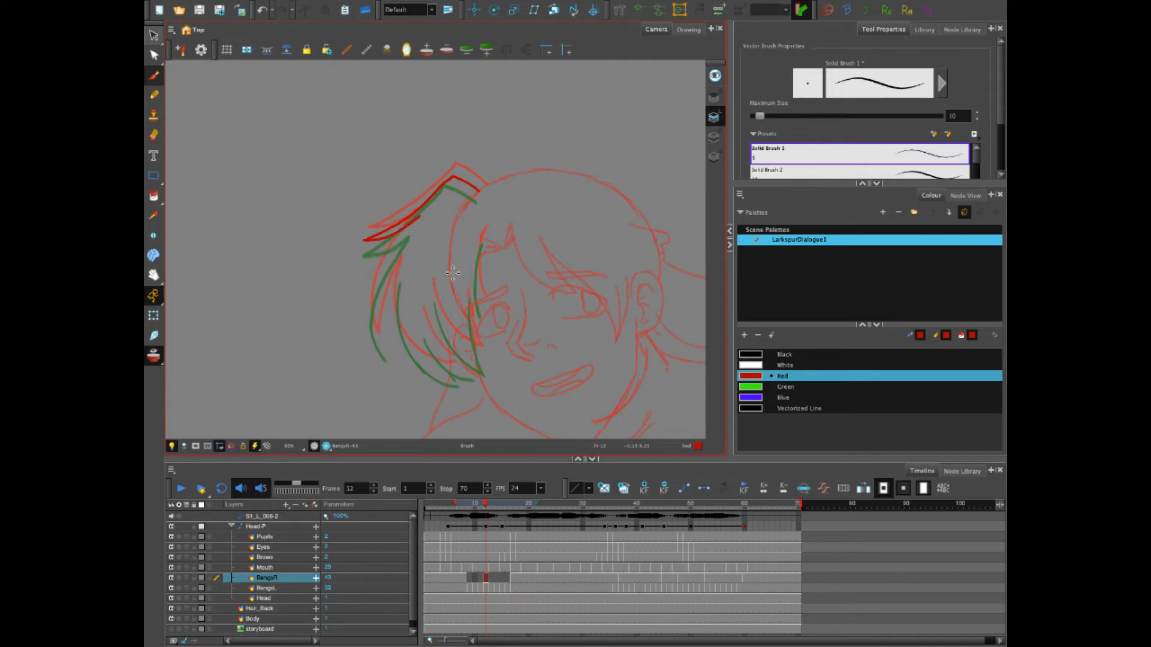
key("ctrl+z")
mouse_move(479, 191)
left_mouse_down()
mouse_move(365, 240)
mouse_move(454, 379)
left_mouse_up()
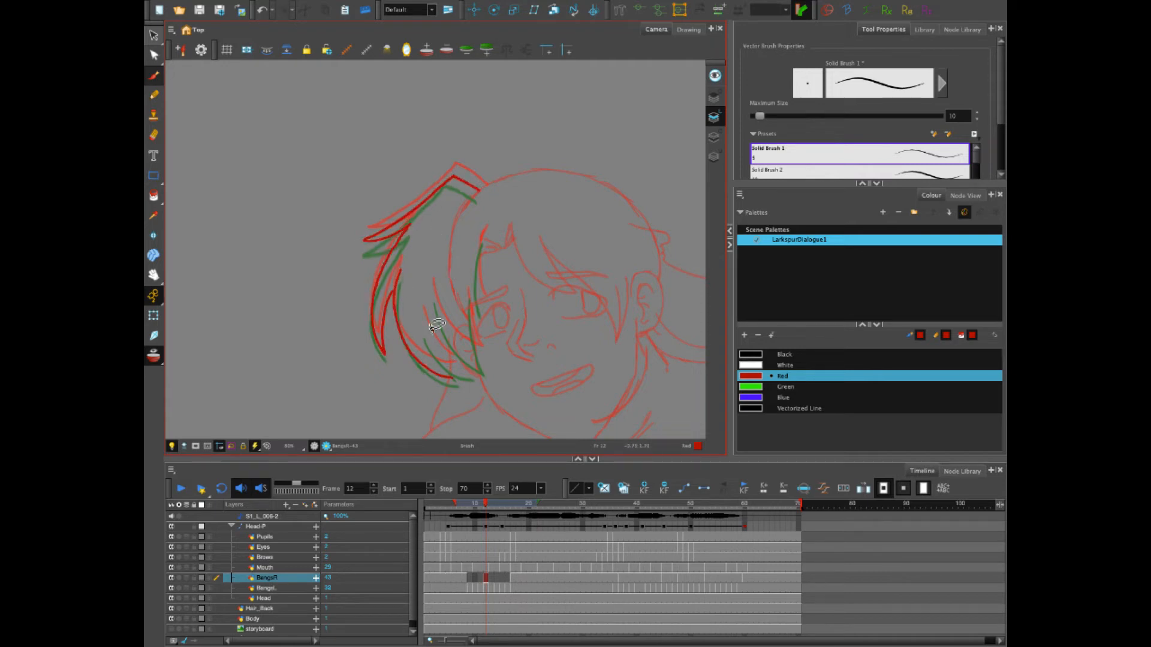
Redraw the lower bangs curve on frame 12 and add the inner strands and front lock
key("ctrl+z")
left_click_drag(395, 273, 459, 380)
left_click_drag(424, 312, 463, 379)
left_click_drag(487, 291, 433, 366)
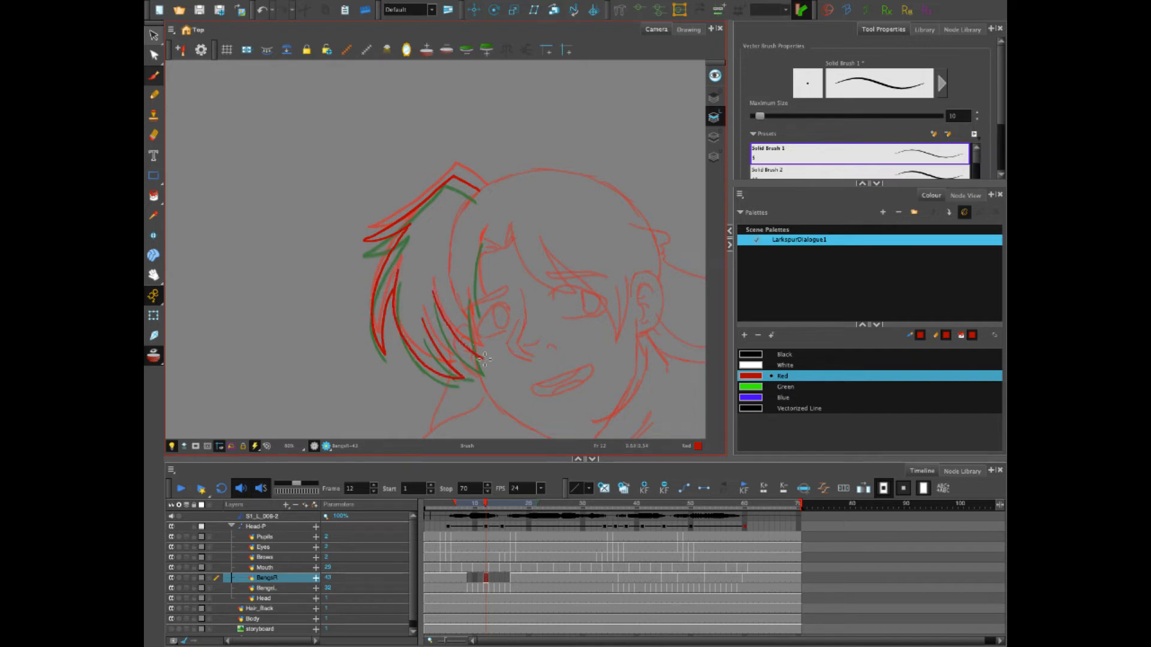
key("ctrl+z")
left_click_drag(481, 230, 485, 364)
left_click_drag(432, 292, 480, 371)
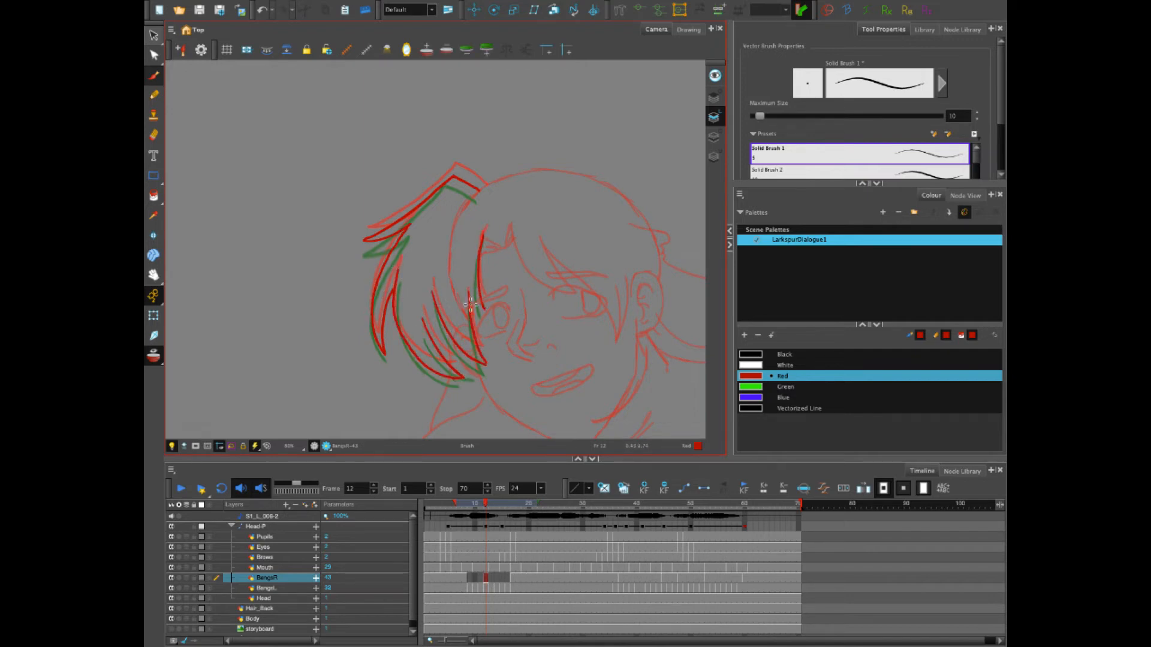
Turn on onion skinning and draw the outer bangs outline of the BangsR in-between on frame 11
left_click(485, 506)
mouse_move(485, 507)
left_mouse_down()
mouse_move(460, 507)
mouse_move(486, 506)
left_mouse_up()
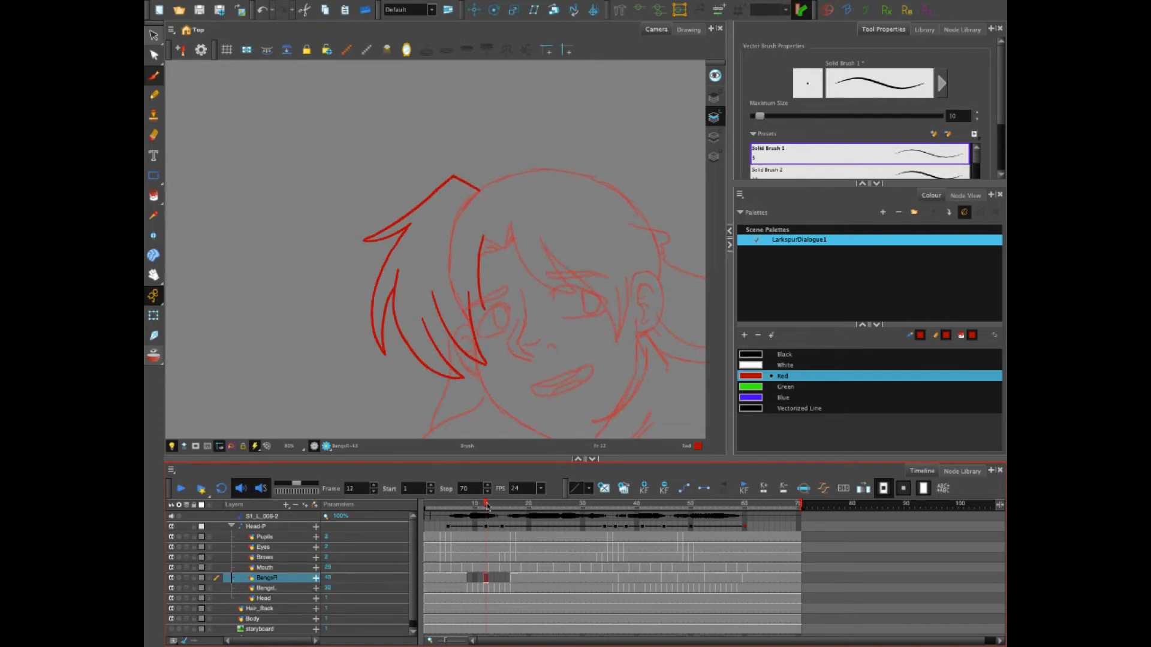
left_click(154, 356)
key("comma")
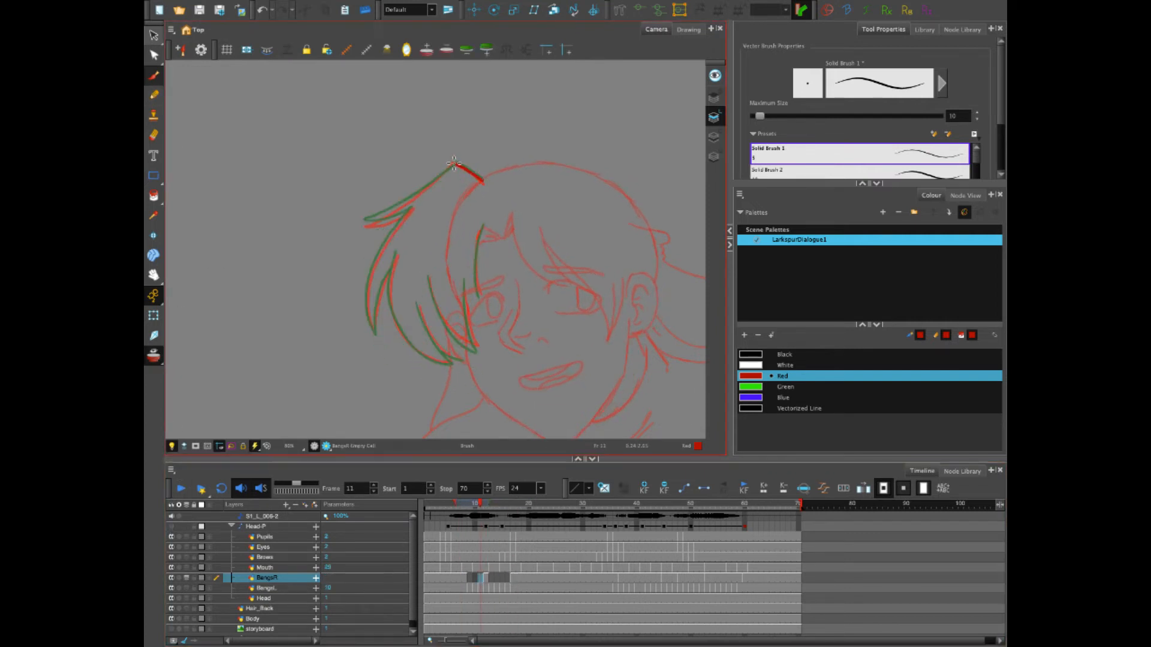
mouse_move(483, 180)
left_mouse_down()
mouse_move(364, 223)
mouse_move(378, 254)
mouse_move(373, 333)
left_mouse_up()
key("ctrl+z")
mouse_move(413, 209)
left_mouse_down()
mouse_move(368, 290)
mouse_move(374, 335)
left_mouse_up()
Add the lower bangs curve, inner strands and front lock to the BangsR drawing on frame 11
mouse_move(396, 254)
left_mouse_down()
mouse_move(400, 312)
mouse_move(450, 363)
left_mouse_up()
left_click_drag(419, 304, 453, 362)
left_click_drag(430, 276, 478, 348)
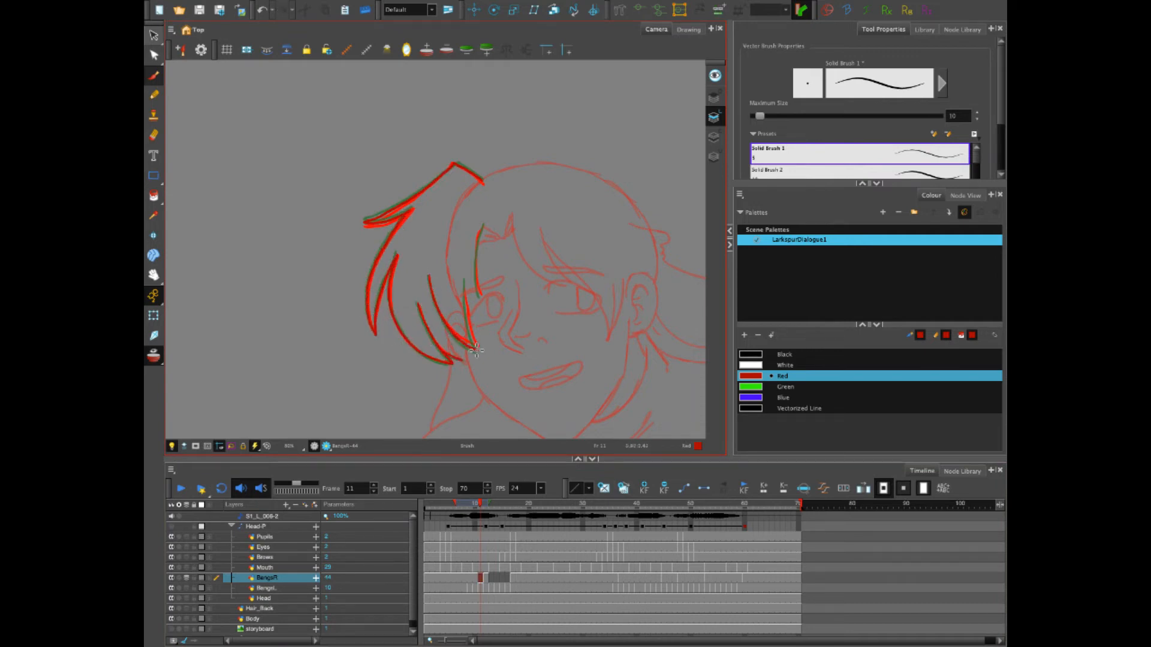
left_click_drag(464, 286, 480, 353)
left_click_drag(483, 225, 478, 295)
Draw the complete BangsR in-between on frame 10, from the outer outline to the inner strands and front lock
key("comma")
mouse_move(482, 179)
left_mouse_down()
mouse_move(436, 181)
mouse_move(364, 227)
left_mouse_up()
mouse_move(374, 334)
left_mouse_down()
mouse_move(382, 249)
mouse_move(410, 213)
left_mouse_up()
mouse_move(396, 256)
left_mouse_down()
mouse_move(414, 347)
mouse_move(450, 362)
left_mouse_up()
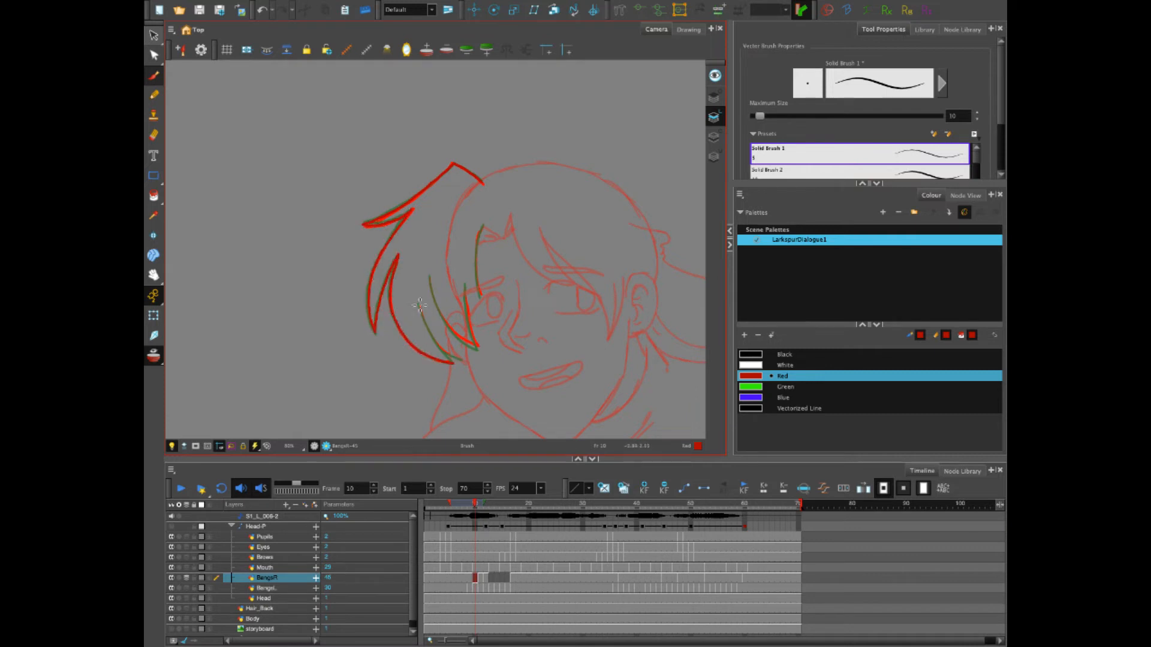
left_click_drag(418, 304, 455, 363)
left_click_drag(429, 276, 477, 351)
left_click_drag(478, 350, 465, 285)
left_click_drag(478, 298, 483, 225)
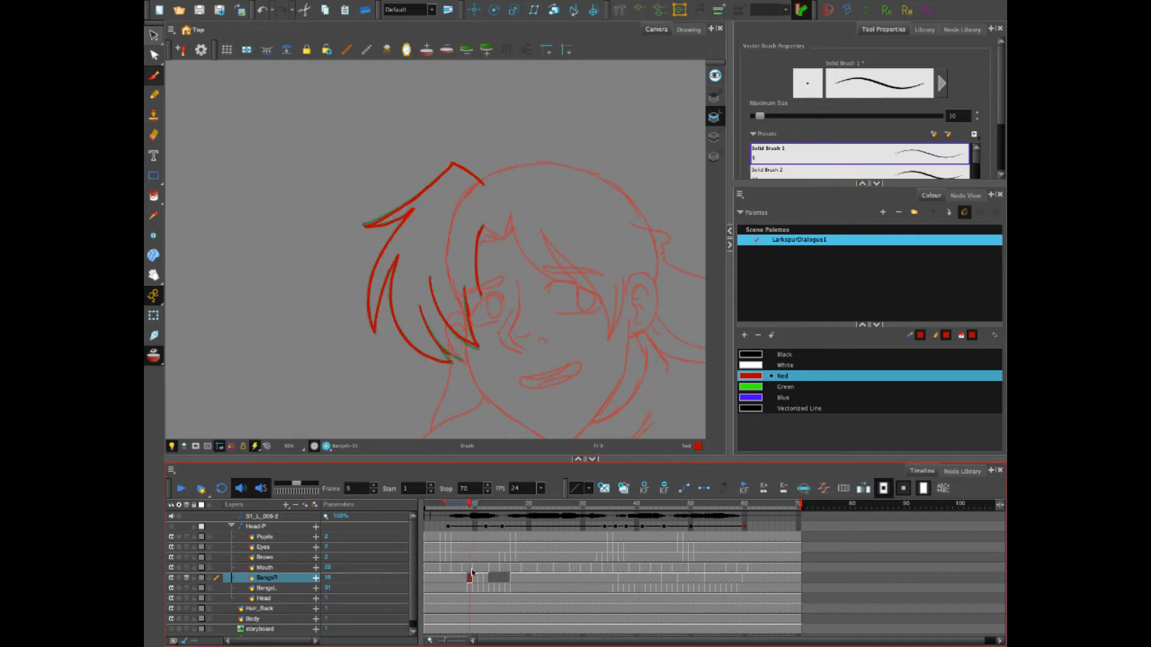
Draw the BangsR in-between on frame 9, closely following the onion-skinned outline, lower curve and strands
key("comma")
mouse_move(484, 184)
left_mouse_down()
mouse_move(457, 164)
mouse_move(363, 227)
left_mouse_up()
mouse_move(374, 334)
left_mouse_down()
mouse_move(370, 284)
mouse_move(407, 217)
mouse_move(373, 334)
left_mouse_up()
mouse_move(397, 255)
left_mouse_down()
mouse_move(393, 318)
mouse_move(450, 363)
left_mouse_up()
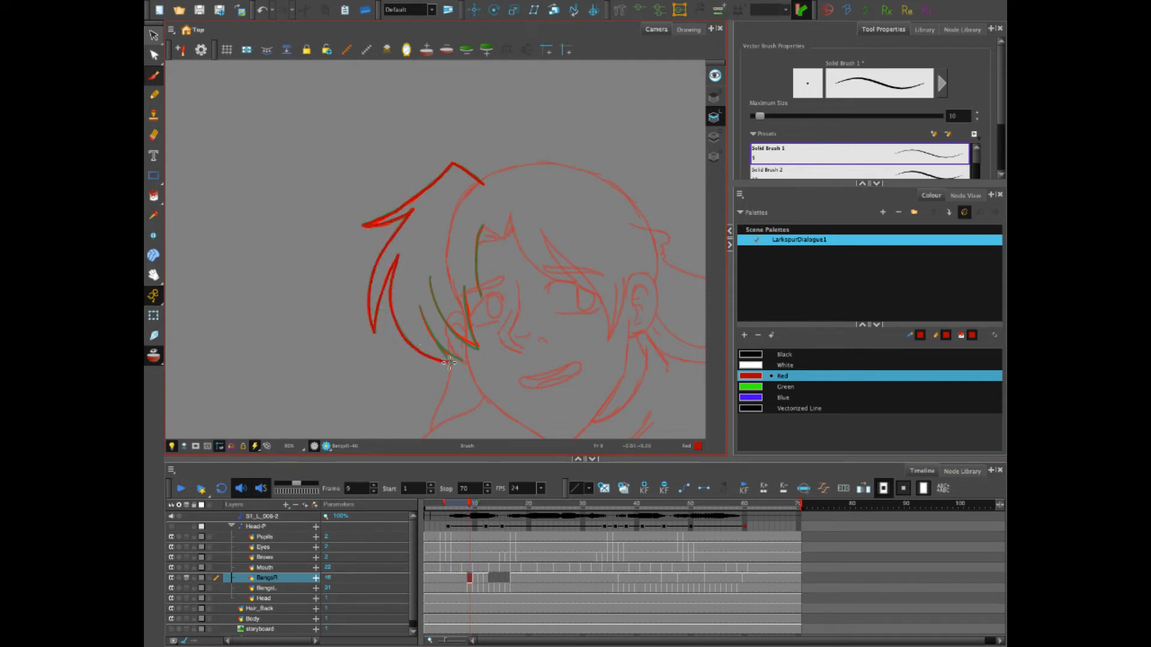
left_click_drag(419, 304, 451, 362)
left_click_drag(429, 277, 457, 360)
mouse_move(465, 293)
left_mouse_down()
mouse_move(479, 348)
mouse_move(465, 290)
mouse_move(485, 221)
mouse_move(474, 296)
left_mouse_up()
Draw the BangsR in-between on frame 13, including the inner strands, top edge and lower outer locks
key("g")
mouse_move(430, 278)
left_mouse_down()
mouse_move(471, 357)
mouse_move(466, 311)
left_mouse_up()
left_click_drag(415, 304, 461, 362)
mouse_move(480, 178)
left_mouse_down()
mouse_move(363, 220)
mouse_move(411, 208)
left_mouse_up()
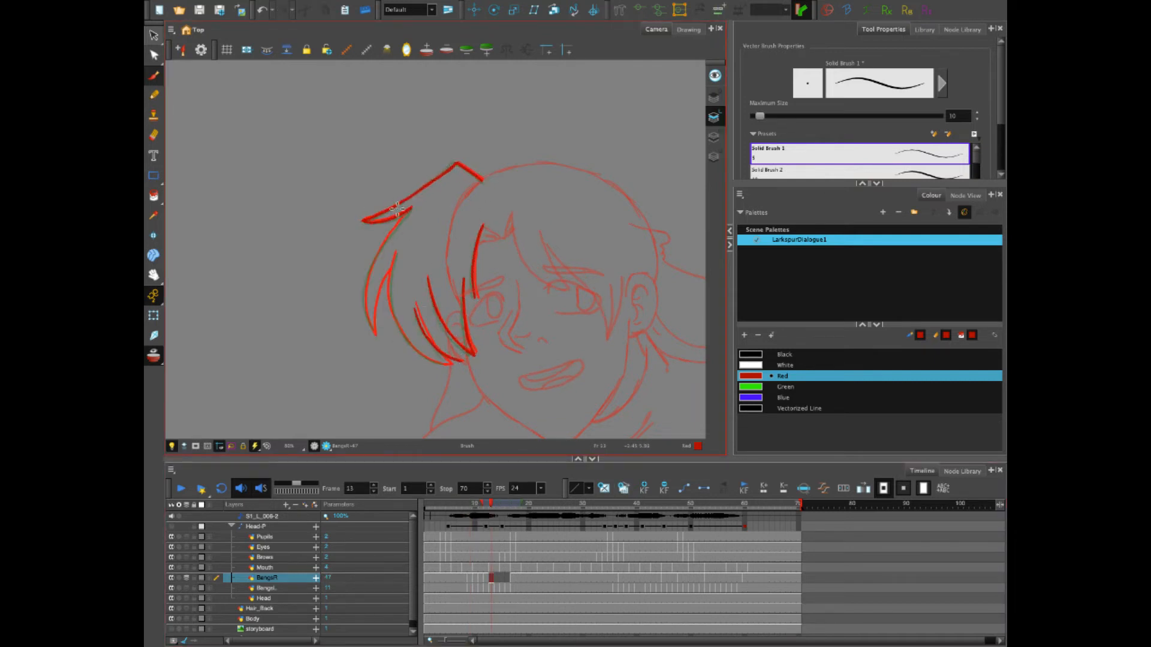
mouse_move(372, 333)
left_mouse_down()
mouse_move(412, 209)
mouse_move(381, 286)
mouse_move(396, 253)
left_mouse_up()
left_click_drag(396, 253, 434, 362)
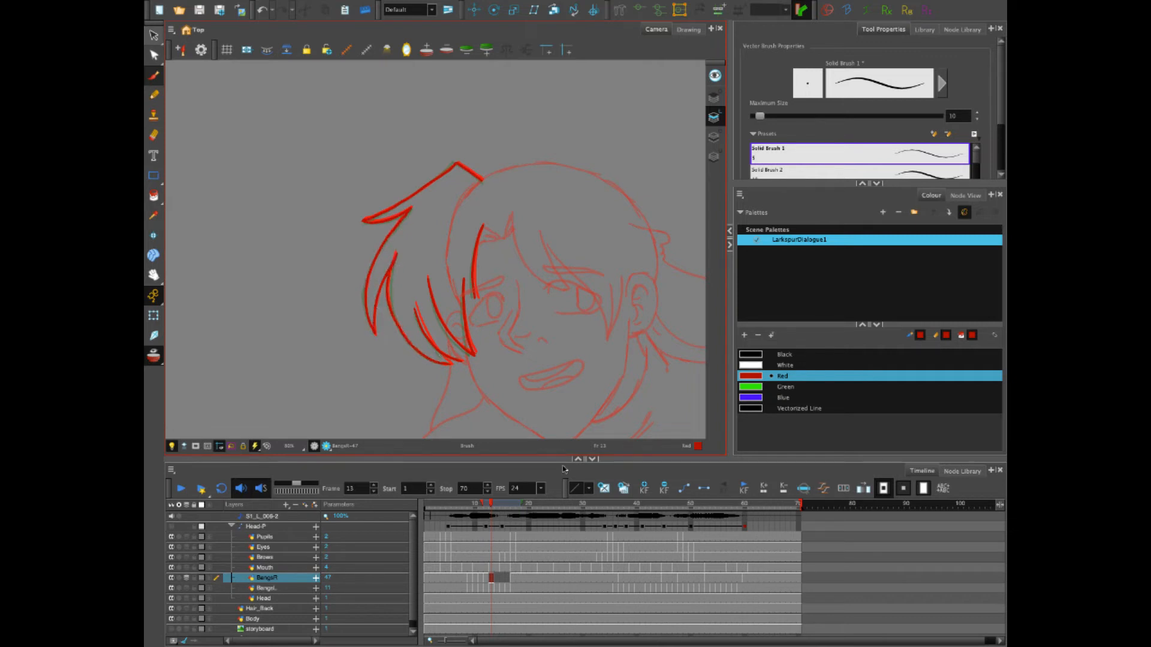
Draw the BangsR in-between on frame 14, tracing the front lock, outer outline and inner strands slightly offset
key(".")
left_click_drag(483, 227, 473, 296)
mouse_move(482, 179)
left_mouse_down()
mouse_move(453, 163)
mouse_move(363, 221)
mouse_move(411, 209)
left_mouse_up()
mouse_move(373, 333)
left_mouse_down()
mouse_move(380, 245)
mouse_move(412, 210)
mouse_move(387, 276)
mouse_move(395, 253)
mouse_move(450, 363)
left_mouse_up()
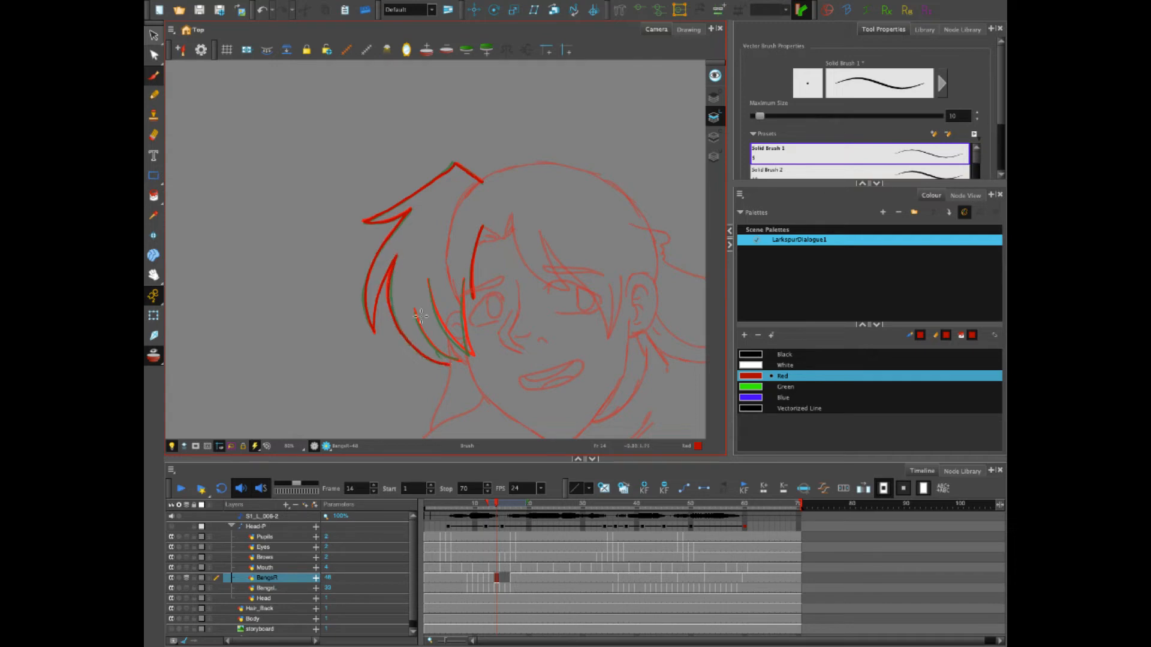
left_click_drag(414, 310, 461, 361)
key("ctrl+z")
mouse_move(428, 279)
left_mouse_down()
mouse_move(447, 333)
mouse_move(473, 356)
left_mouse_up()
mouse_move(473, 356)
left_mouse_down()
mouse_move(463, 279)
mouse_move(483, 226)
left_mouse_up()
Draw the BangsR in-between on frame 15, starting with the inner strands and ending with the outer outline
key(".")
left_click_drag(463, 279, 472, 355)
left_click_drag(428, 279, 468, 355)
mouse_move(414, 311)
left_mouse_down()
mouse_move(459, 360)
mouse_move(446, 363)
left_mouse_up()
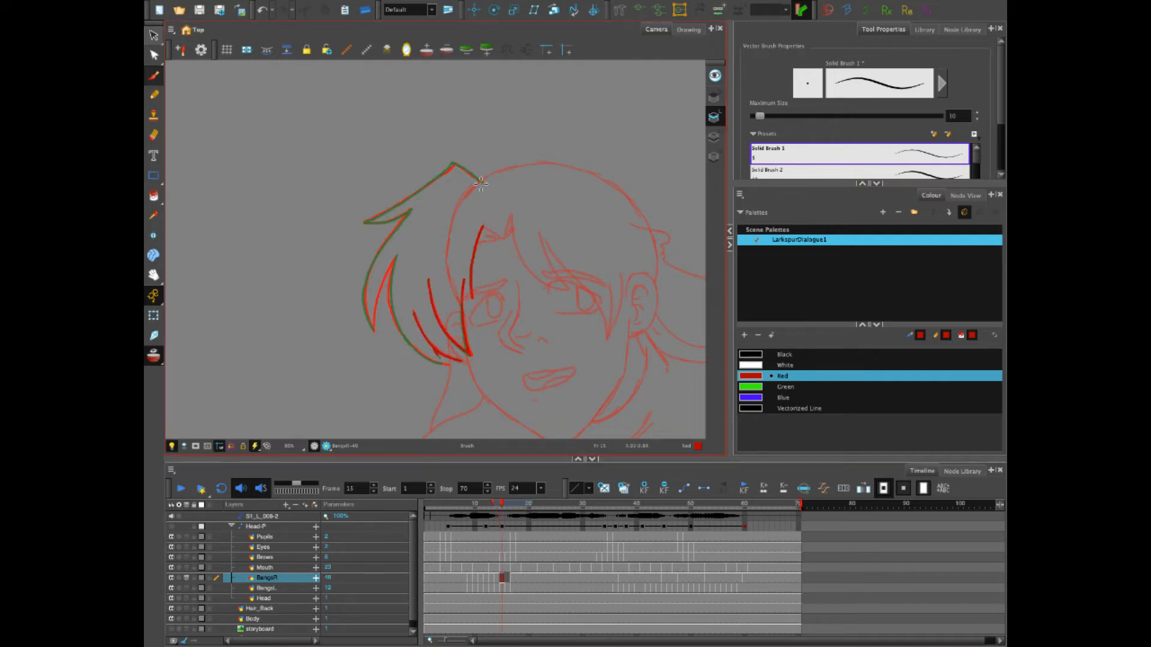
mouse_move(481, 184)
left_mouse_down()
mouse_move(414, 204)
mouse_move(373, 333)
mouse_move(395, 255)
left_mouse_up()
mouse_move(396, 255)
left_mouse_down()
mouse_move(390, 290)
mouse_move(427, 360)
mouse_move(446, 363)
mouse_move(374, 331)
left_mouse_up()
key("ctrl+z")
Draw the lower bangs curve, inner strands and front lock of the BangsR drawing on frame 16
left_click(512, 578)
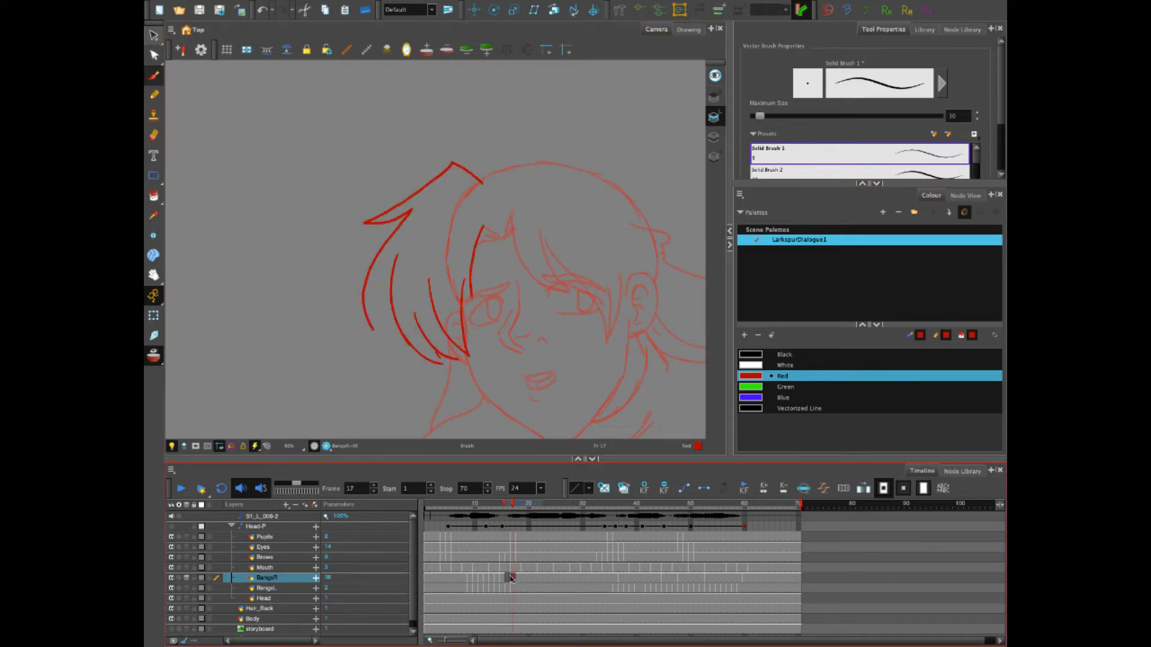
left_click(507, 578)
mouse_move(396, 255)
left_mouse_down()
mouse_move(394, 313)
mouse_move(446, 363)
left_mouse_up()
left_click_drag(414, 313, 449, 362)
left_click_drag(428, 279, 469, 359)
left_click_drag(466, 279, 471, 335)
left_click_drag(472, 297, 480, 232)
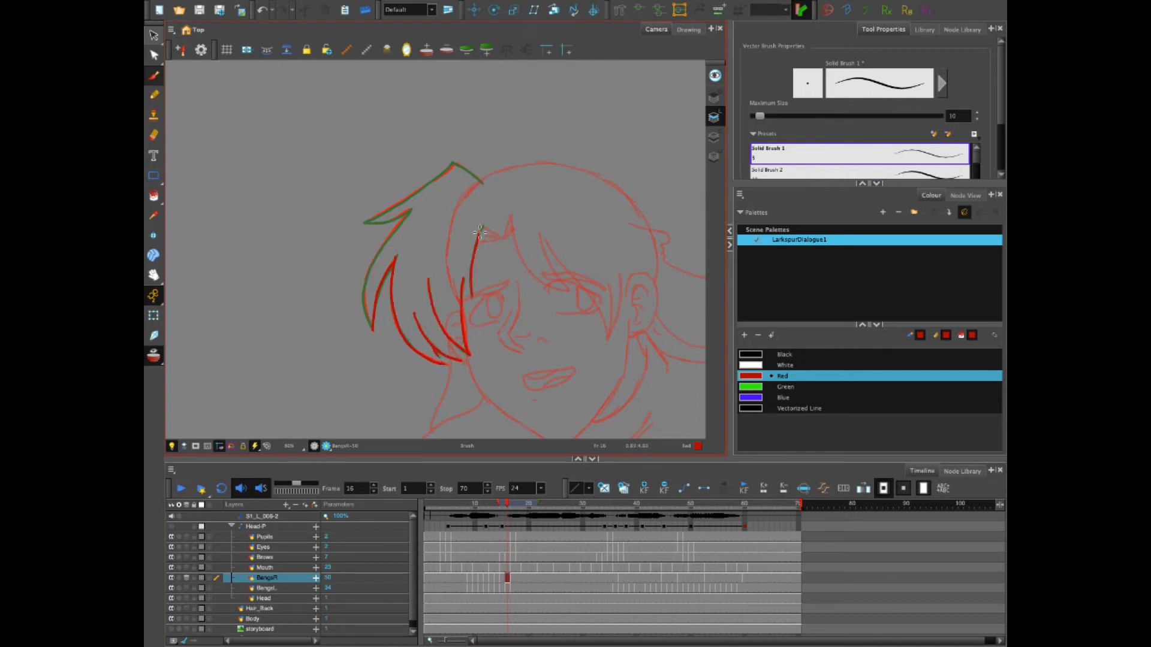
Draw the outer side and top edge of the bangs on frame 16, redoing the top edge stroke
left_click_drag(368, 327, 401, 224)
left_click_drag(456, 163, 388, 208)
key("ctrl+z")
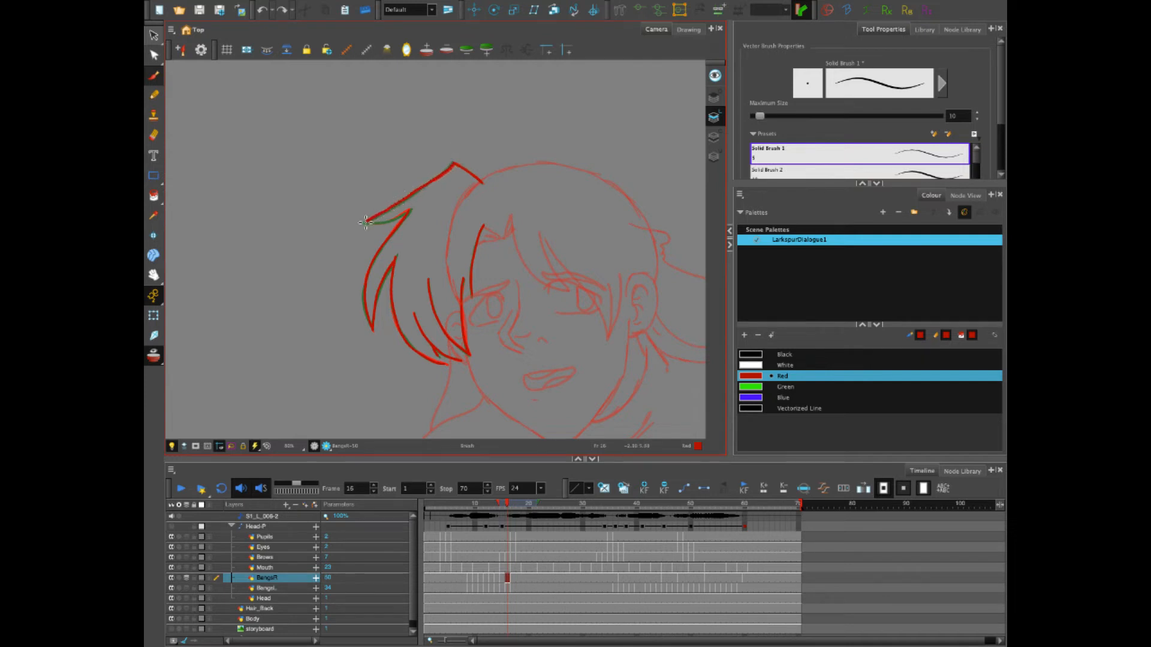
key("ctrl+z")
left_click_drag(385, 222, 457, 157)
Delete the BangsR drawing exposures from frame 36 to frame 39
left_click(619, 578)
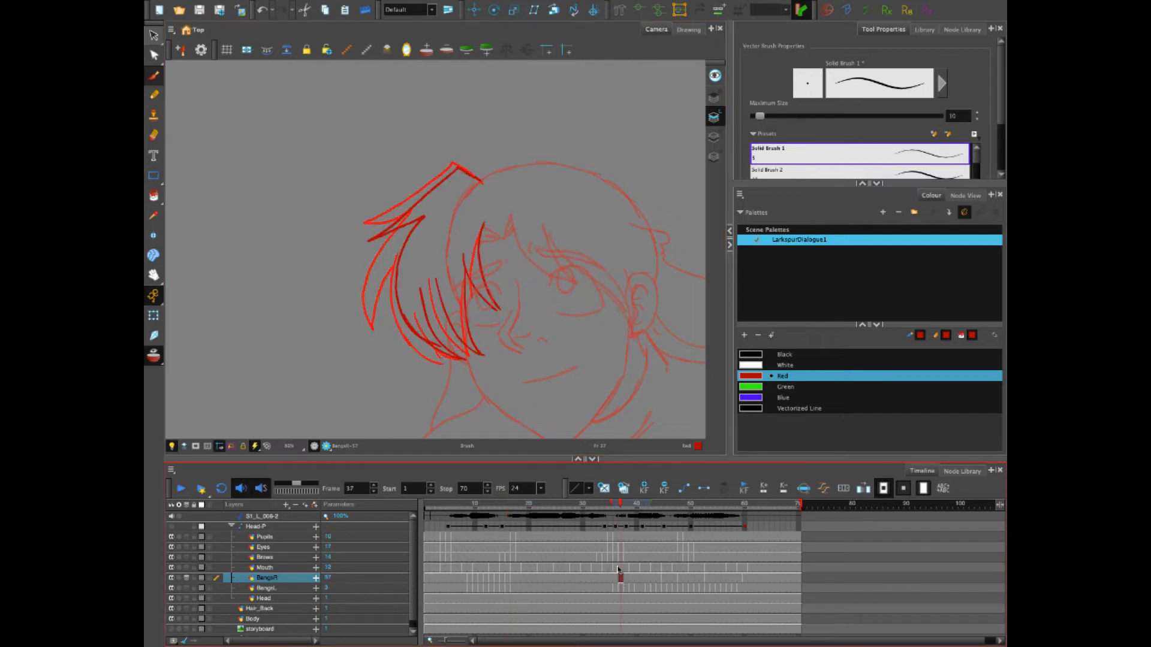
key("comma")
left_click(621, 579)
key("comma")
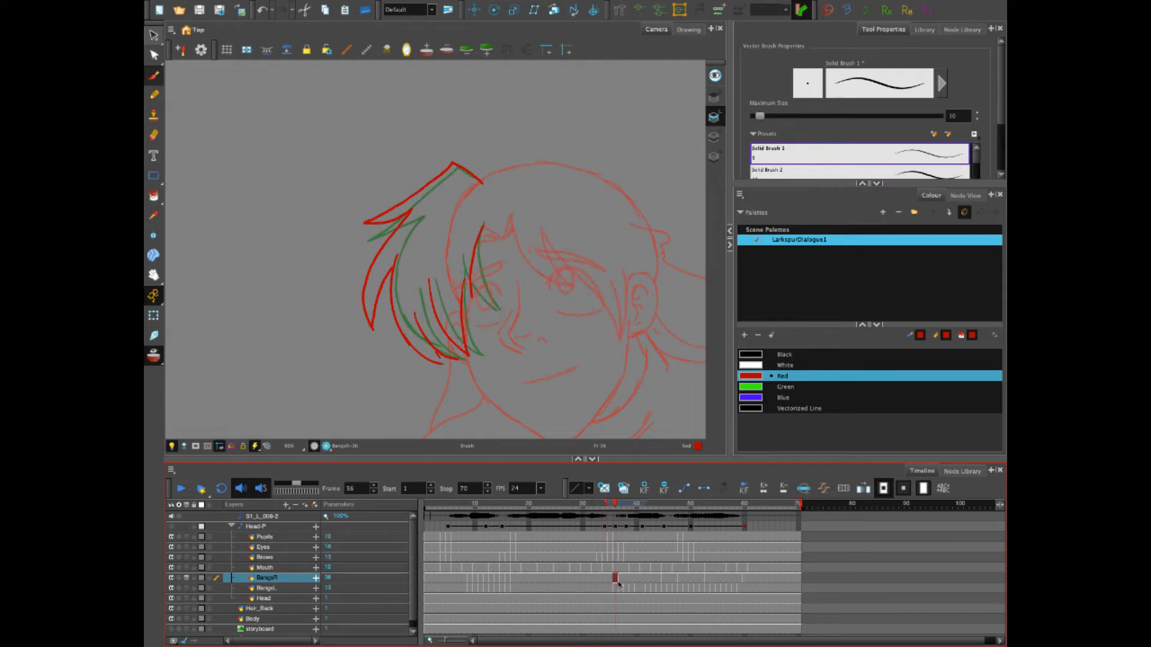
left_click(621, 579)
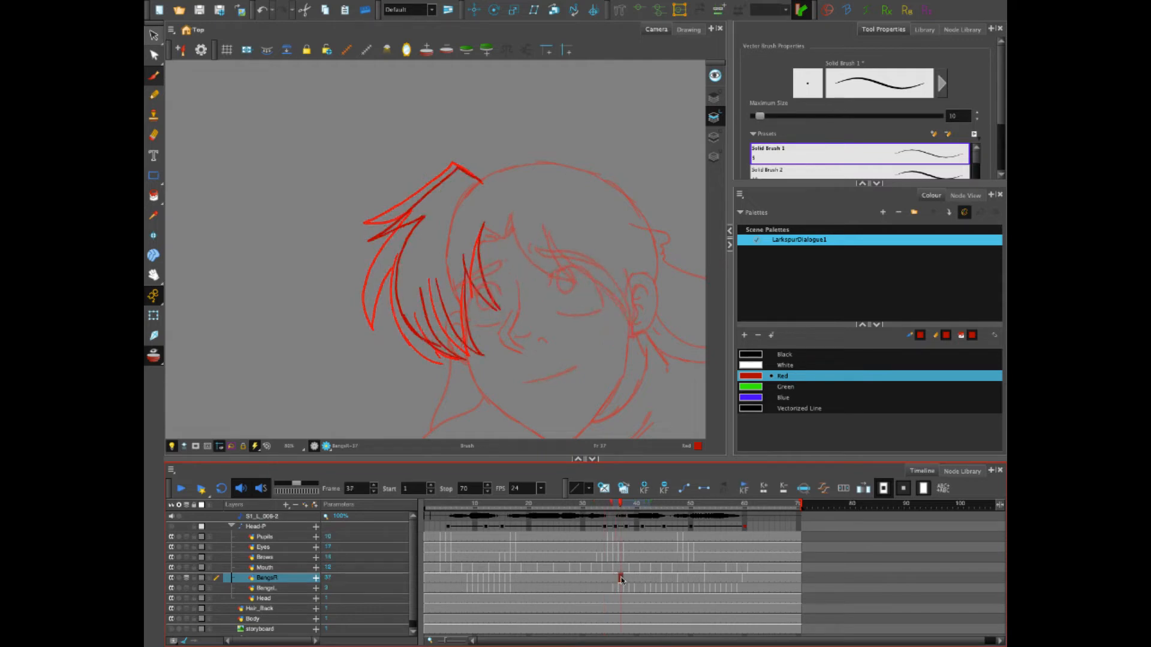
left_click(626, 579)
left_click(621, 579)
left_click(637, 579)
left_click(617, 579)
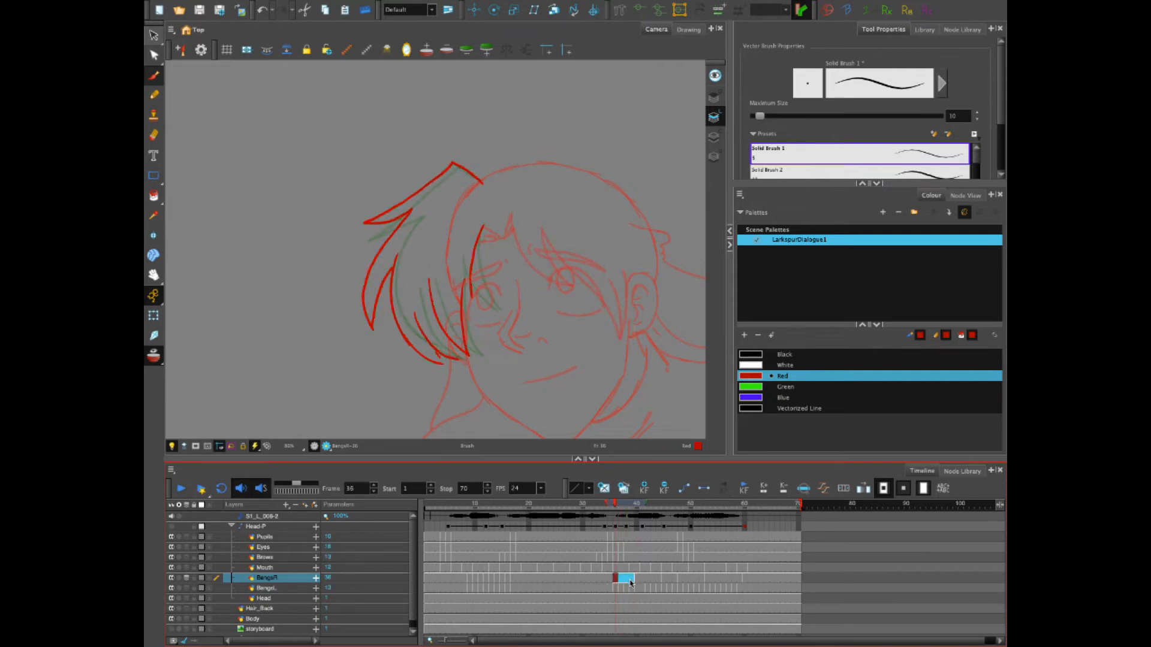
key("Delete")
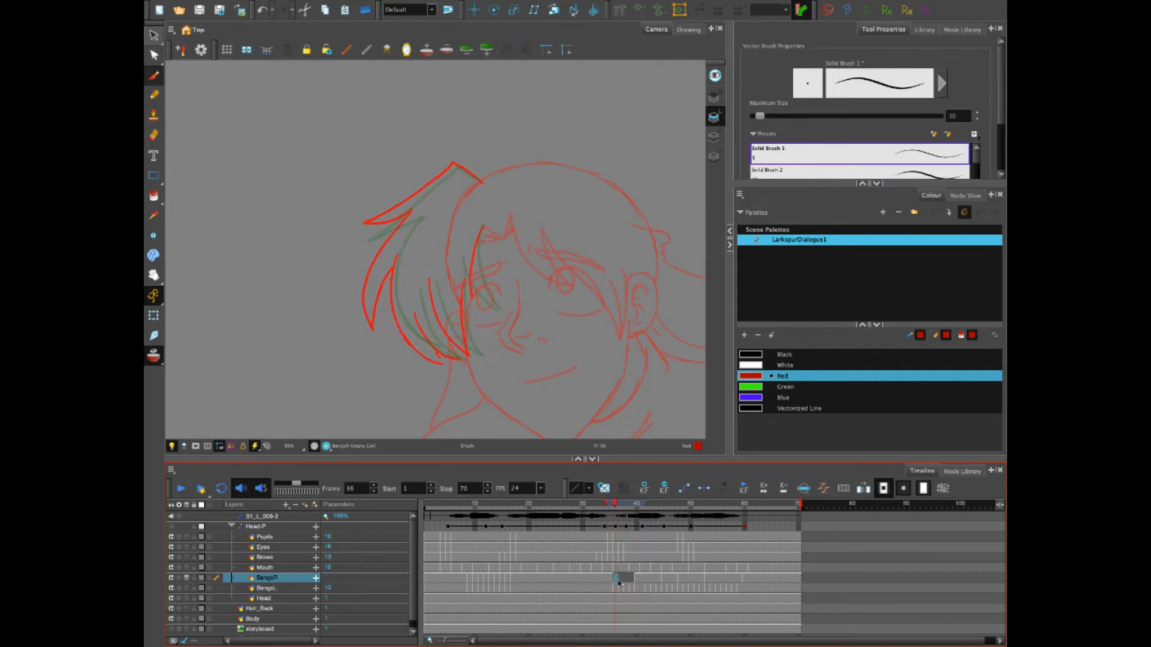
Enable the Head-P peg and scrub around frame 36 to review the head movement across the gap
left_click(173, 526)
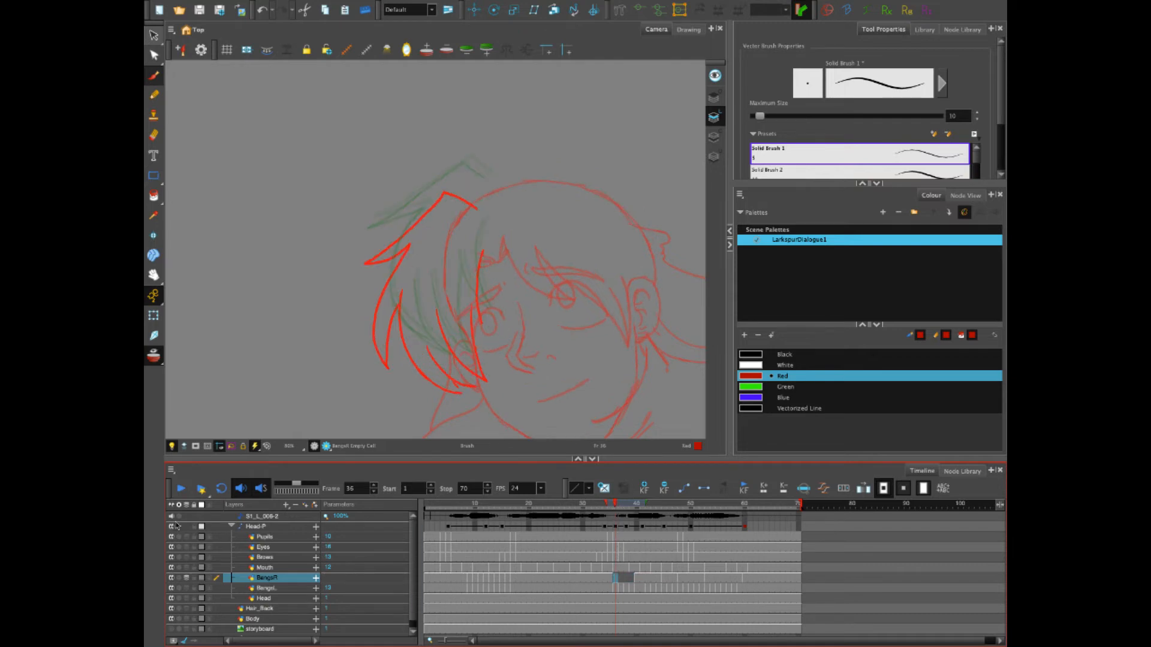
left_click_drag(617, 507, 614, 509)
left_click(610, 506)
left_click_drag(610, 506, 623, 517)
Extend the BangsR drawing at frame 40 back to frame 38, leaving frames 36 and 37 empty
left_click(638, 581)
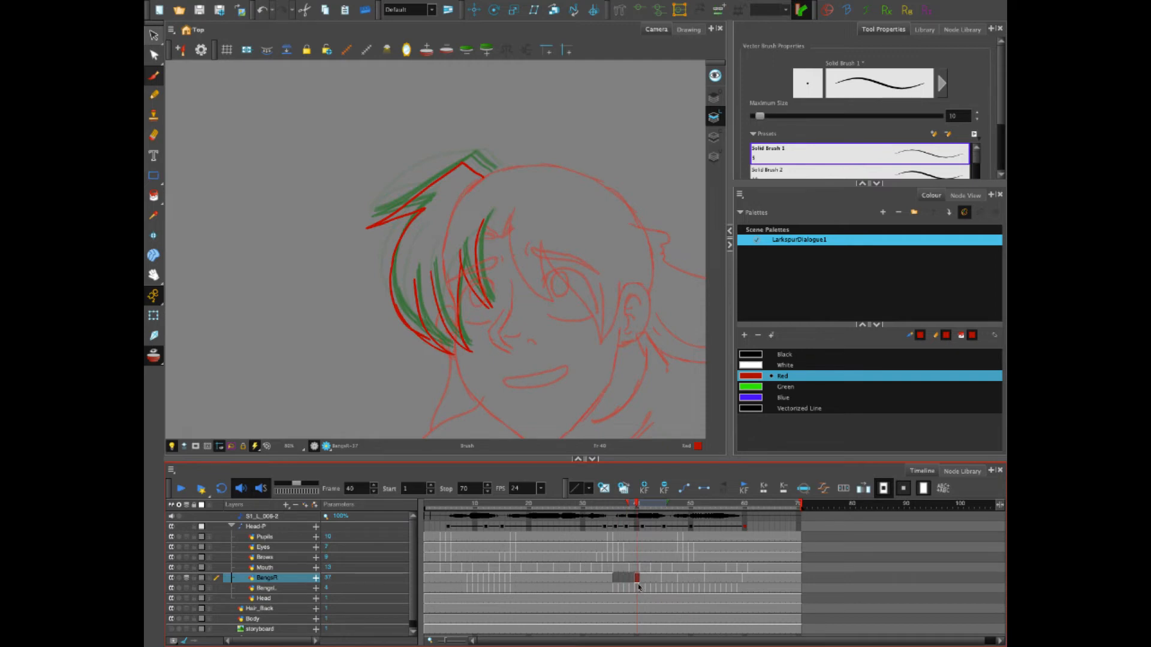
left_click(626, 579)
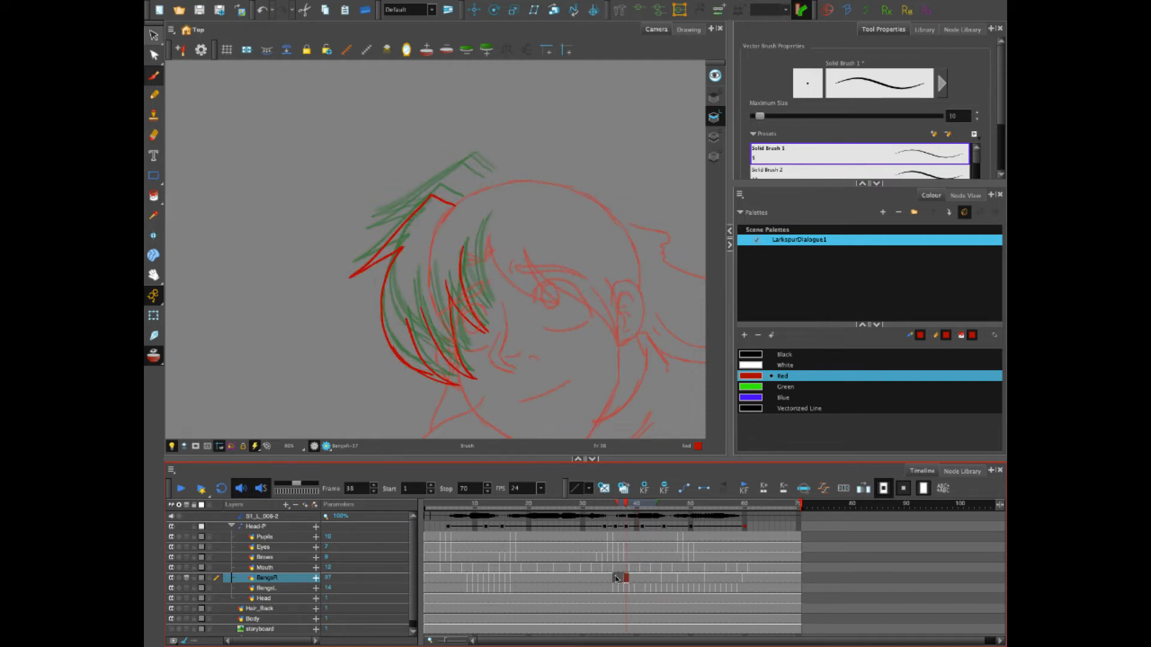
left_click(617, 579)
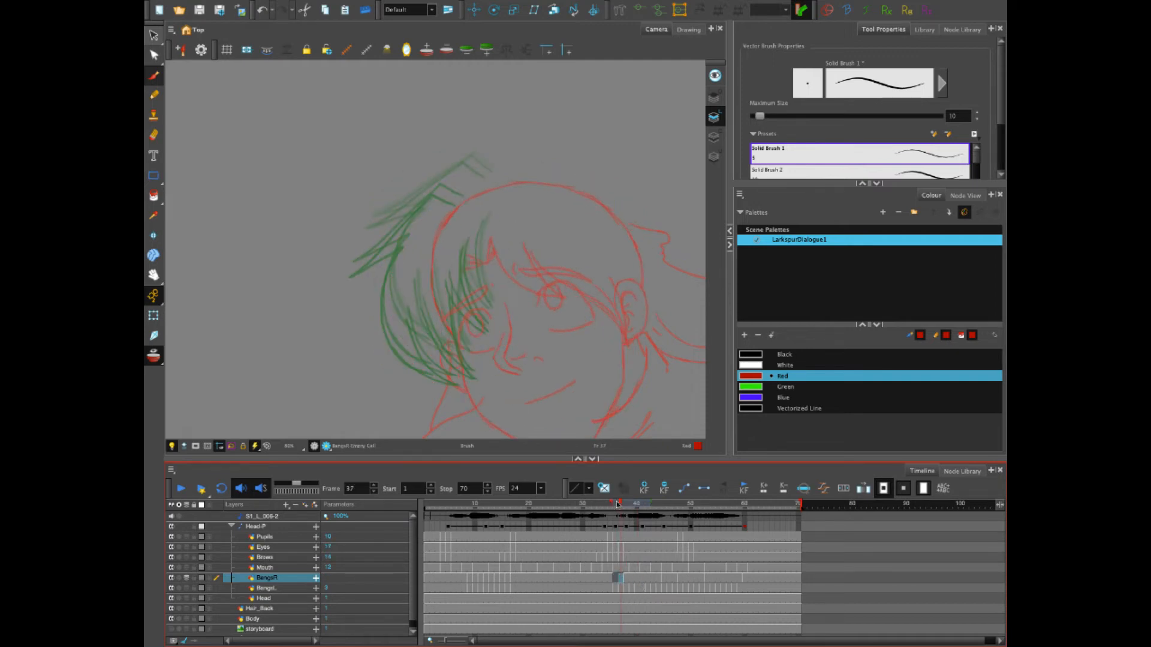
Draw the BangsR in-between on frame 36, midway between the onion-skinned poses, with its outline, strands and front lock
left_click_drag(651, 503, 638, 511)
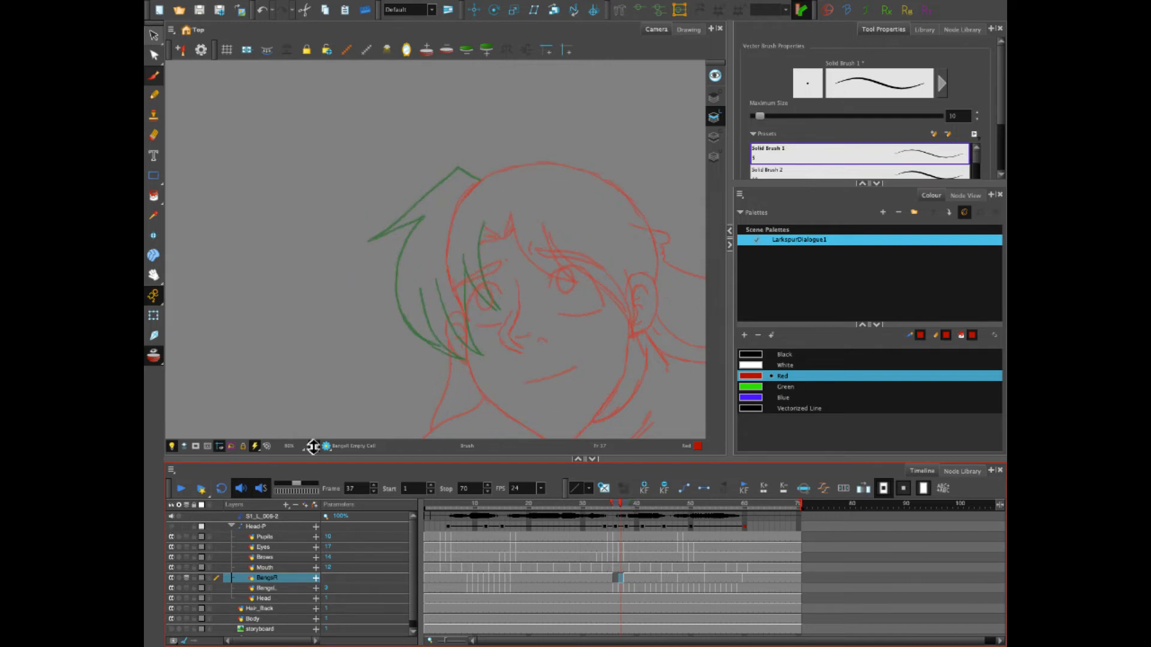
left_click_drag(611, 503, 615, 513)
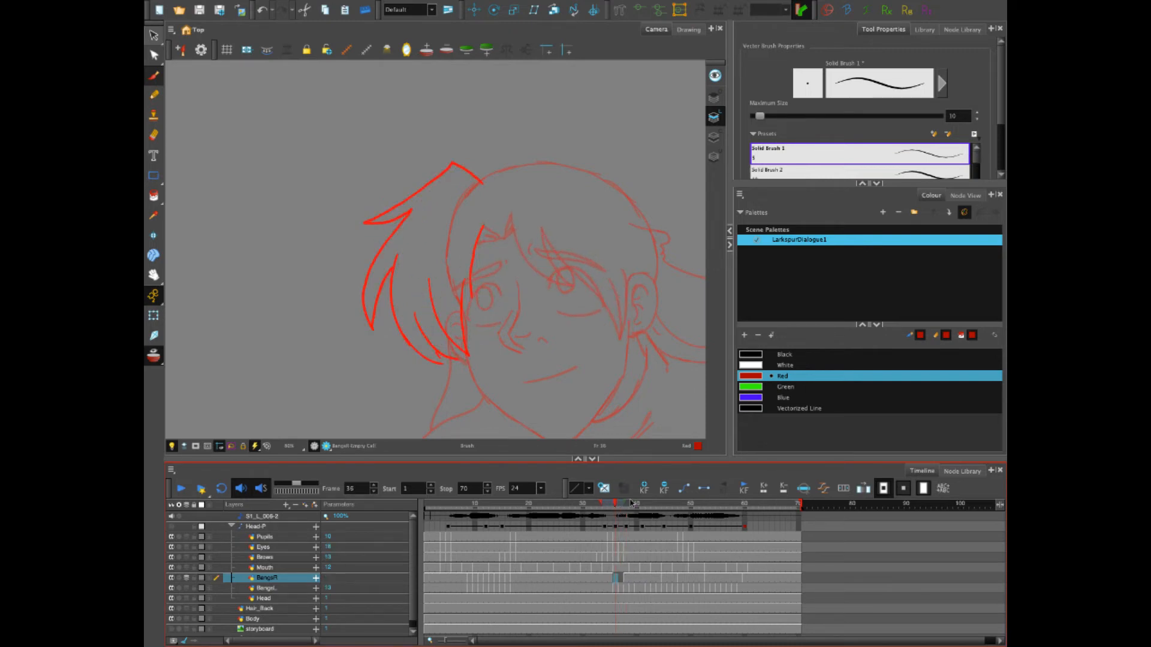
mouse_move(481, 181)
left_mouse_down()
mouse_move(422, 193)
mouse_move(395, 246)
mouse_move(431, 353)
left_mouse_up()
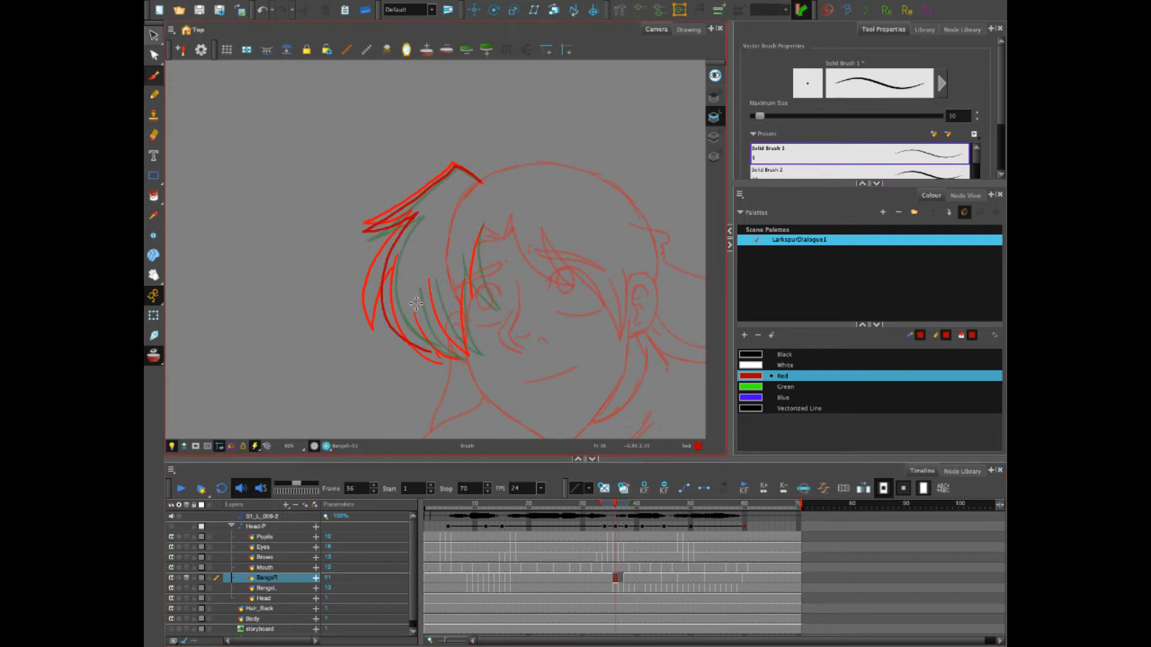
left_click_drag(416, 303, 431, 354)
left_click_drag(483, 227, 483, 310)
mouse_move(470, 263)
left_mouse_down()
mouse_move(486, 313)
mouse_move(464, 359)
left_mouse_up()
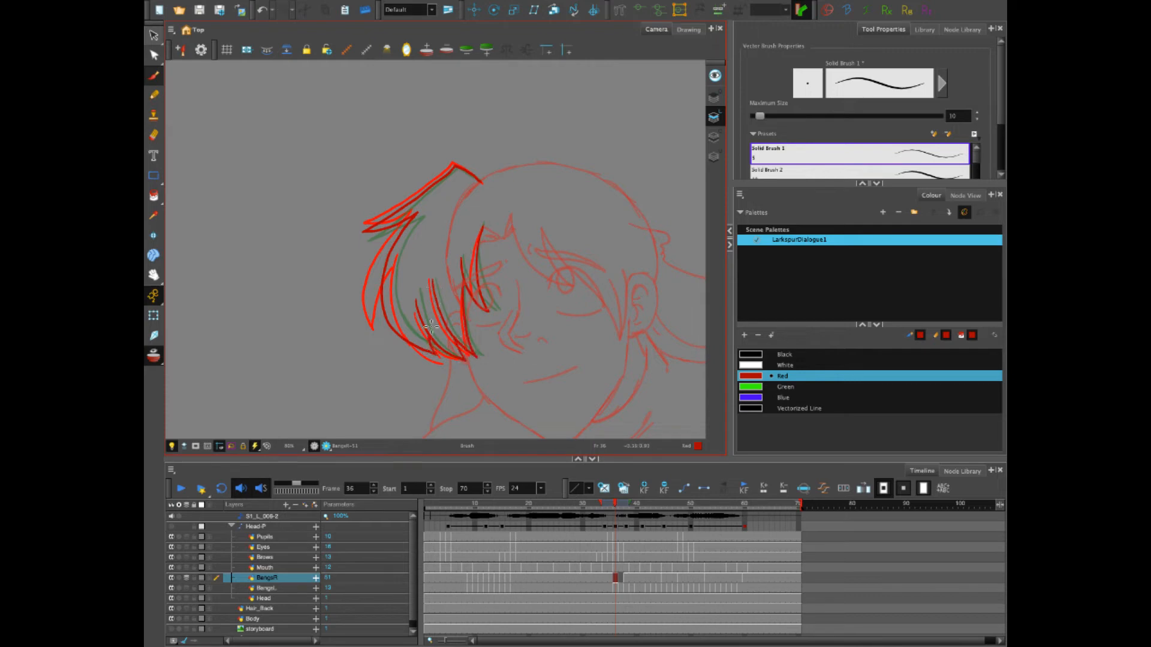
Draw the BangsR in-betweens from frame 37 to frame 39, easing the bangs into the following pose
key("period")
left_click_drag(482, 288, 488, 313)
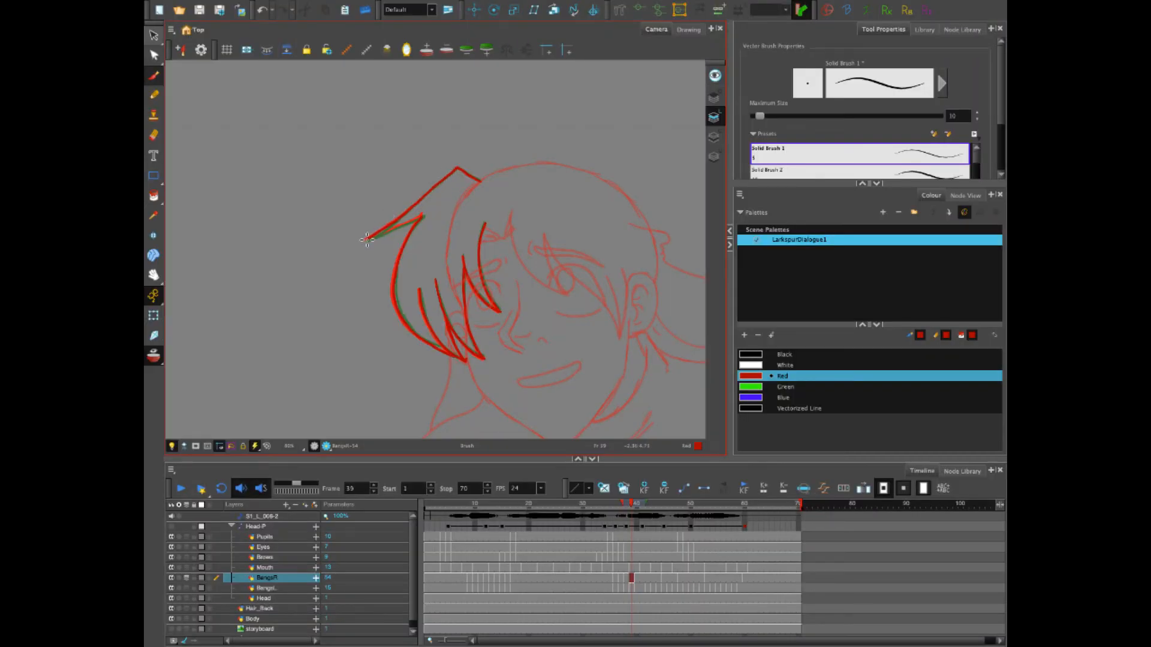
left_click_drag(383, 234, 422, 215)
Delete the BangsR drawing exposures from frame 42 to frame 44
left_click(646, 579)
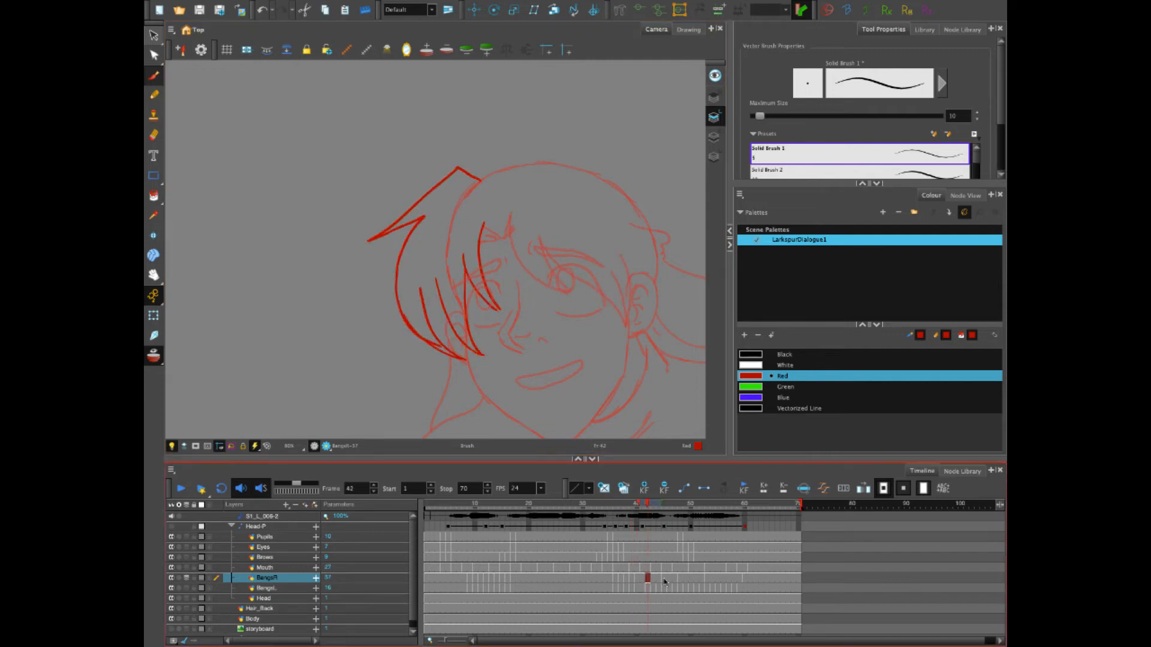
left_click(659, 580)
key("Delete")
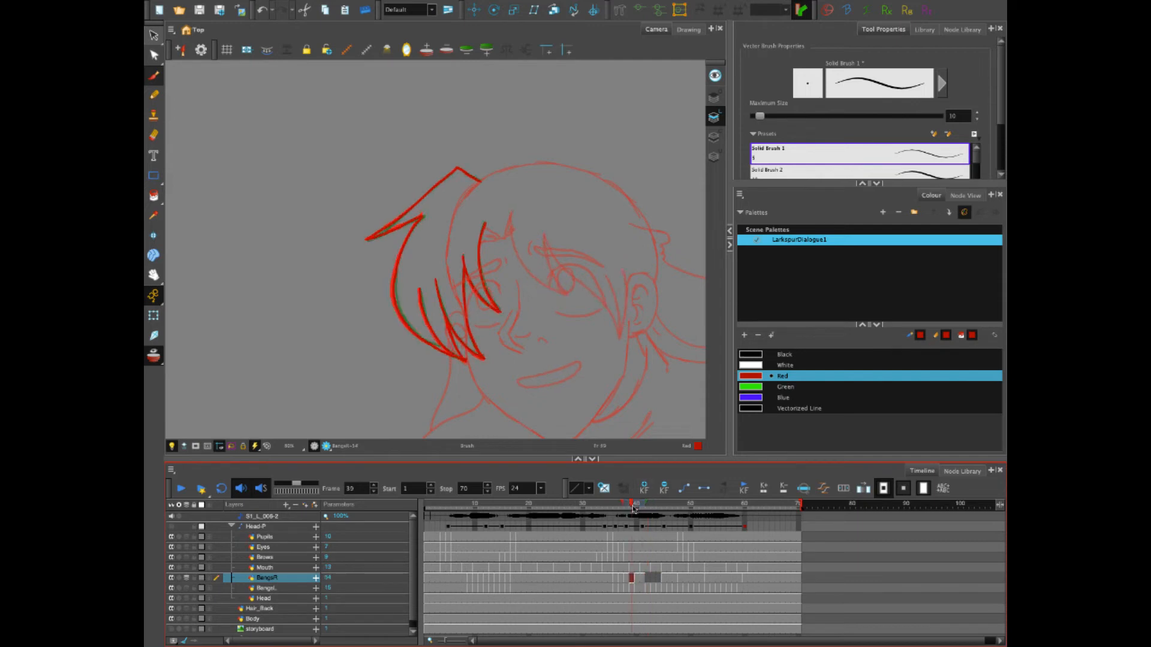
Examine the bangs poses and head movement around the empty BangsR frames, from frame 42 to frame 47
left_click(655, 506)
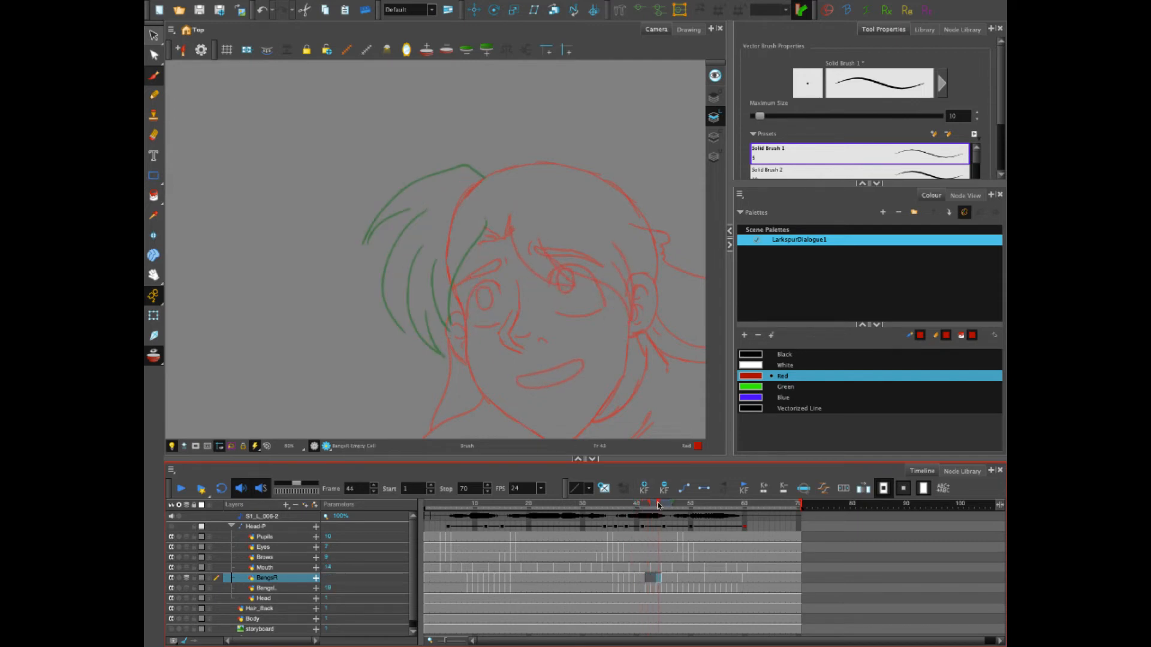
mouse_move(654, 507)
left_mouse_down()
mouse_move(612, 516)
mouse_move(648, 521)
left_mouse_up()
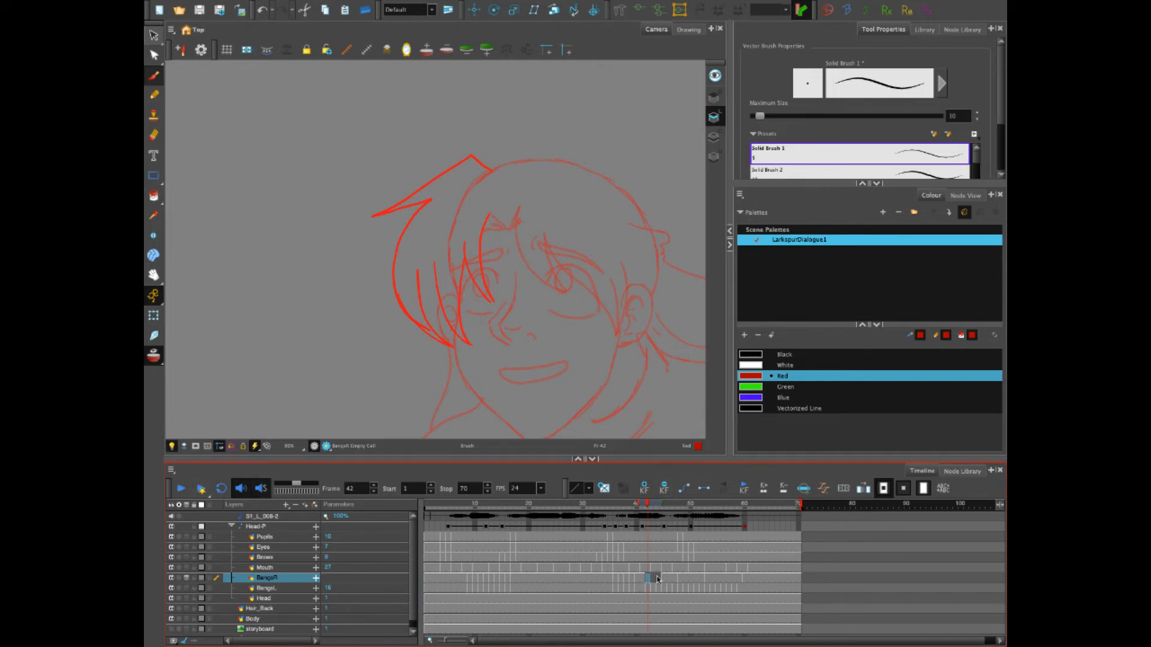
left_click_drag(648, 508, 663, 506)
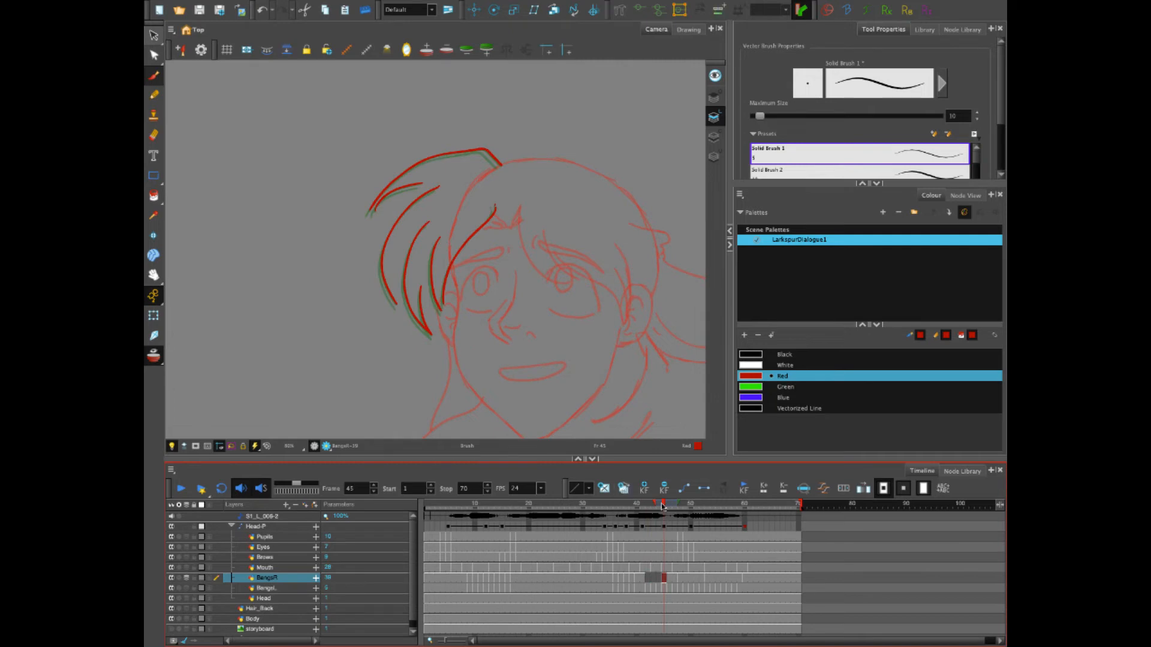
left_click(660, 577)
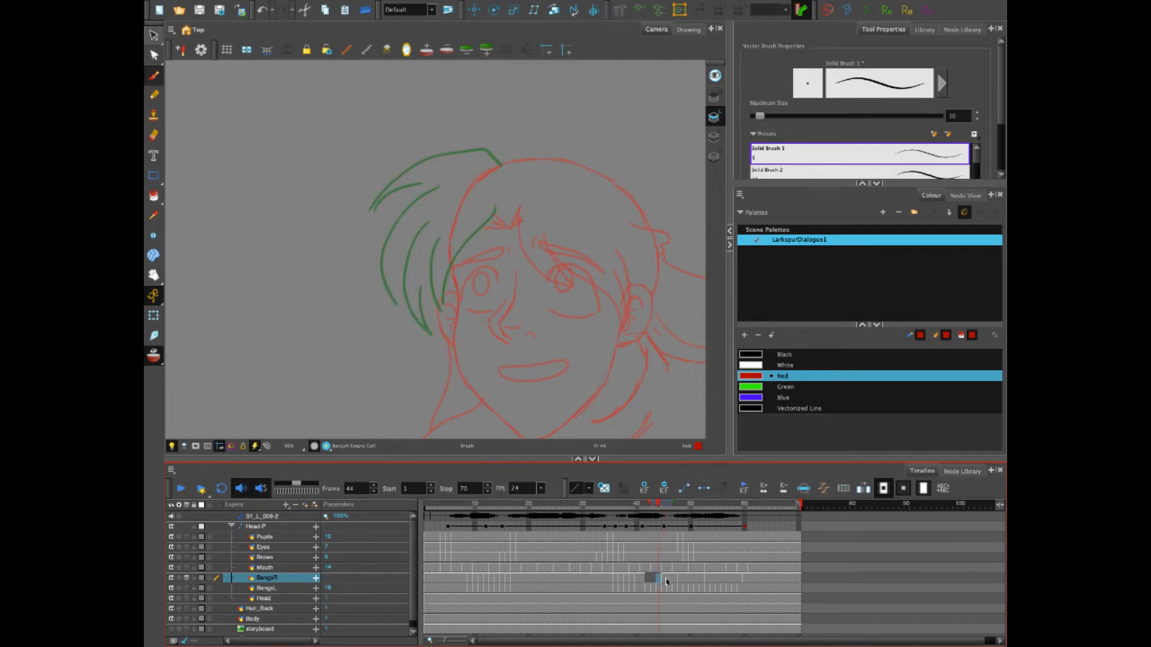
left_click(668, 579)
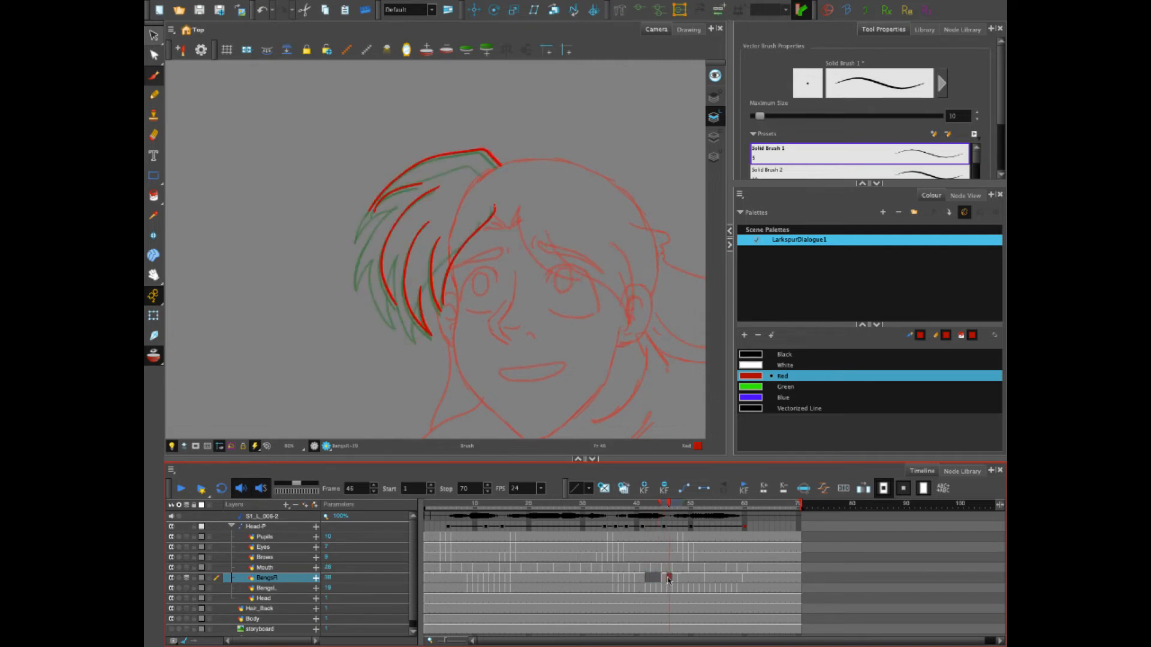
left_click(663, 579)
left_click(669, 579)
left_click(675, 581)
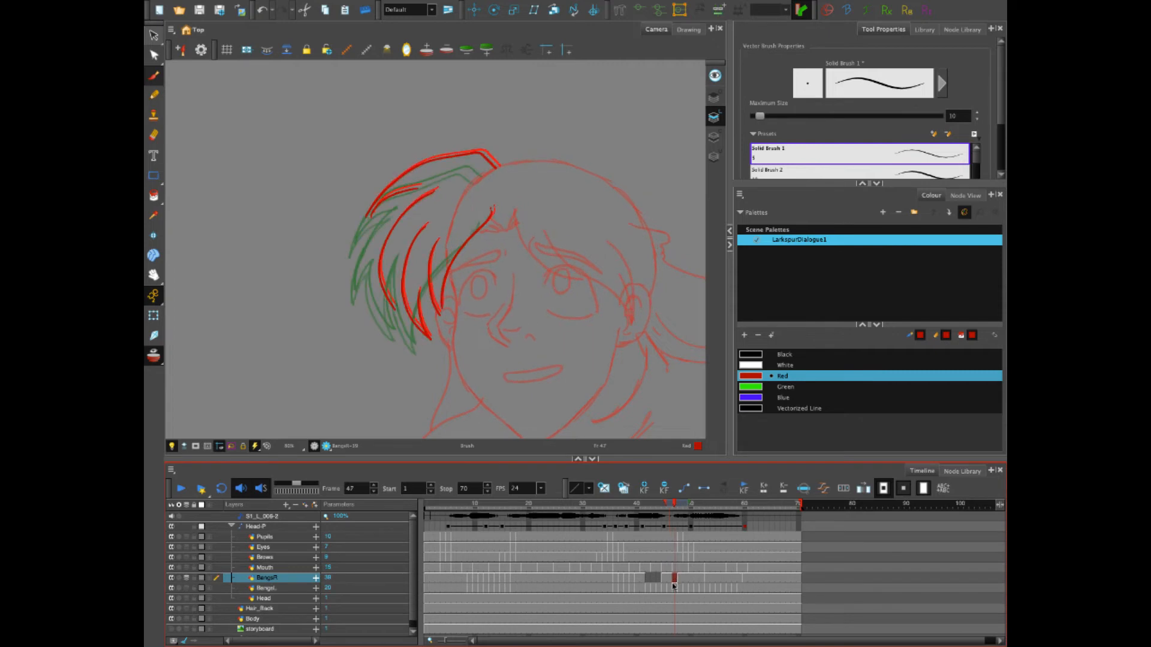
Try clearing the BangsR drawing exposures from frame 48 to frame 52
left_click(663, 579)
left_click(680, 581)
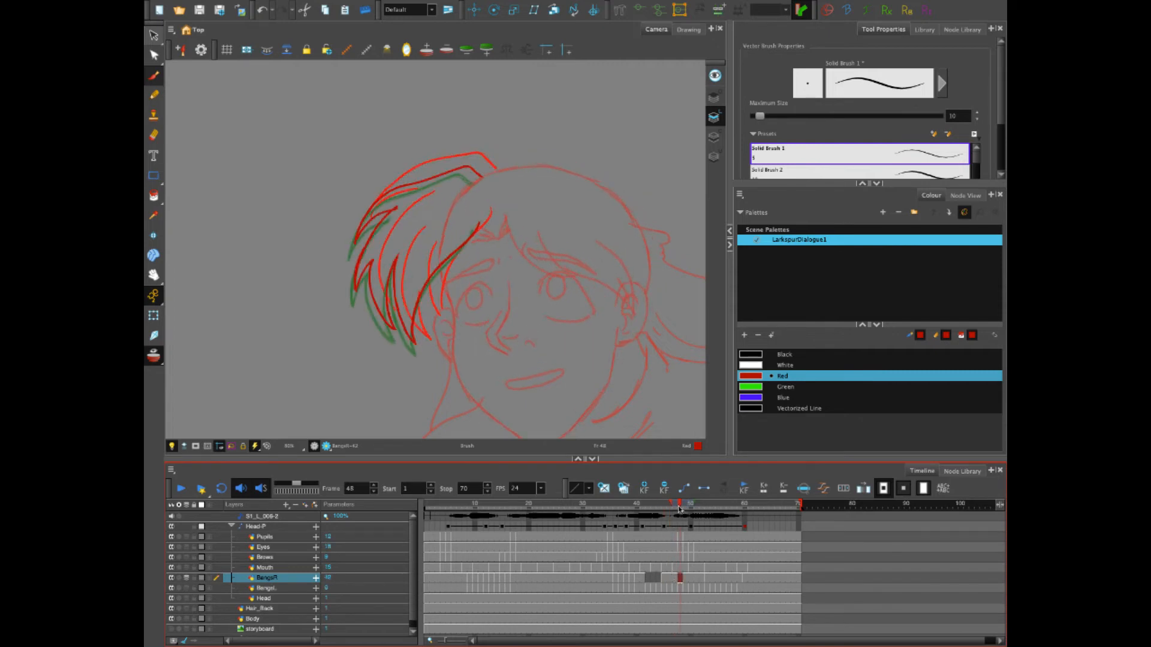
mouse_move(679, 508)
left_mouse_down()
mouse_move(728, 519)
mouse_move(679, 531)
left_mouse_up()
left_click(705, 579, "shift")
key("Delete")
left_click(664, 579)
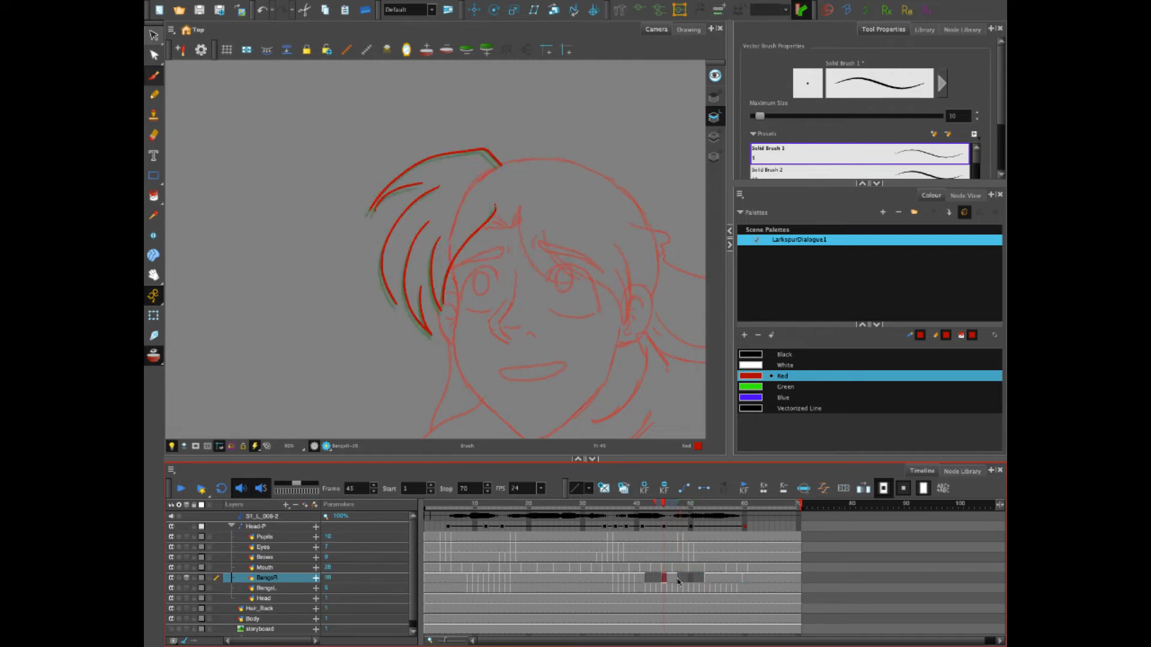
left_click(701, 579)
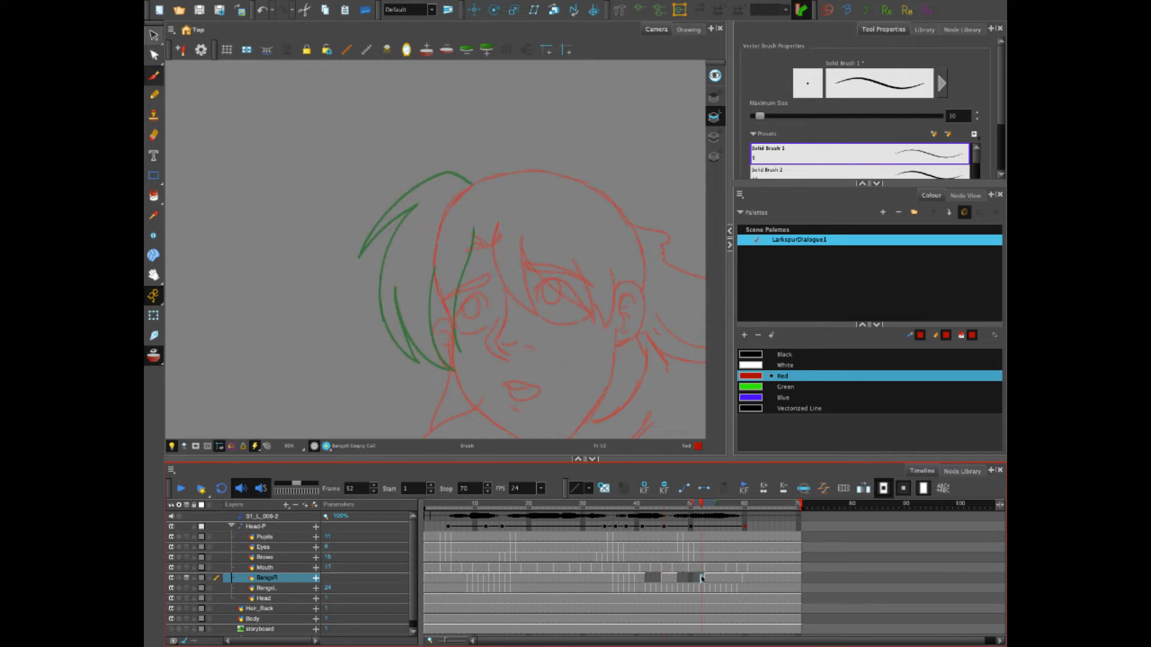
left_click_drag(701, 506, 650, 505)
key("ctrl+v")
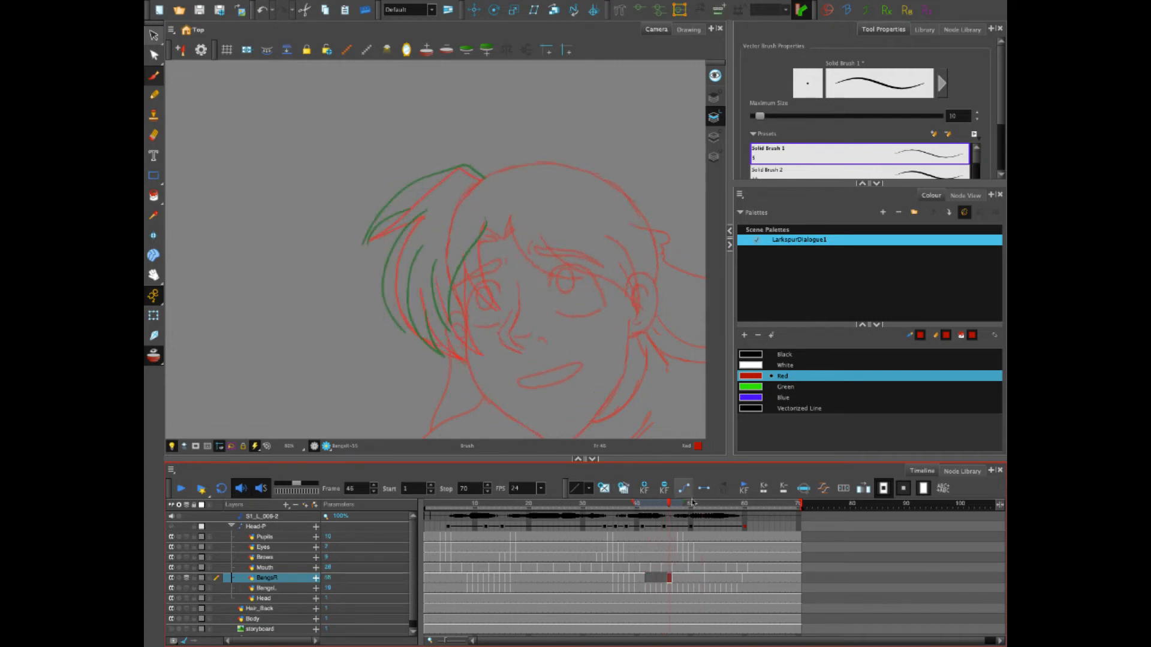
Draw the BangsR in-between on frame 46 with its outer outline, inner strands and front lock, following the onion-skinned poses
mouse_move(482, 178)
left_mouse_down()
mouse_move(420, 187)
mouse_move(399, 219)
mouse_move(421, 210)
mouse_move(411, 228)
mouse_move(435, 348)
left_mouse_up()
left_click_drag(419, 260, 449, 357)
left_click_drag(485, 220, 475, 329)
mouse_move(446, 268)
left_mouse_down()
mouse_move(445, 328)
mouse_move(457, 360)
left_mouse_up()
key("alt+e")
mouse_move(388, 213)
left_mouse_down()
mouse_move(485, 159)
mouse_move(368, 241)
left_mouse_up()
key("alt+b")
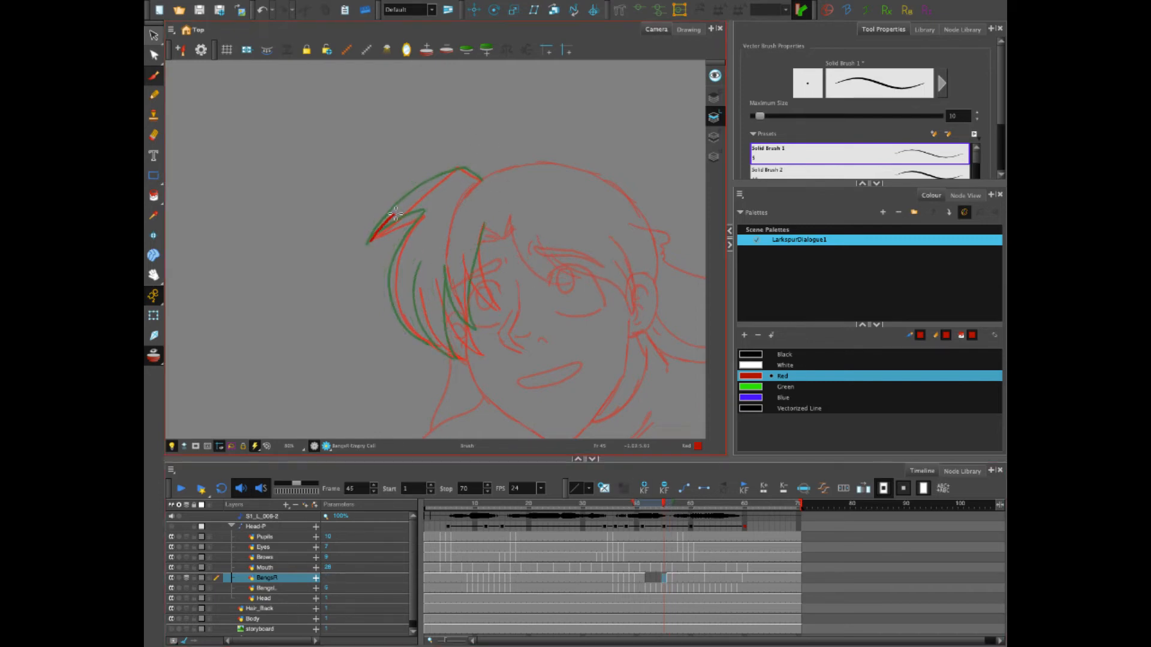
Draw the BangsR in-between on frame 45, with the outline, front lock and inner strands easing back toward the earlier pose
mouse_move(372, 239)
left_mouse_down()
mouse_move(466, 171)
mouse_move(378, 240)
mouse_move(424, 211)
mouse_move(414, 329)
mouse_move(441, 349)
left_mouse_up()
left_click_drag(483, 223, 489, 326)
left_click_drag(455, 262, 475, 327)
left_click_drag(446, 283, 474, 358)
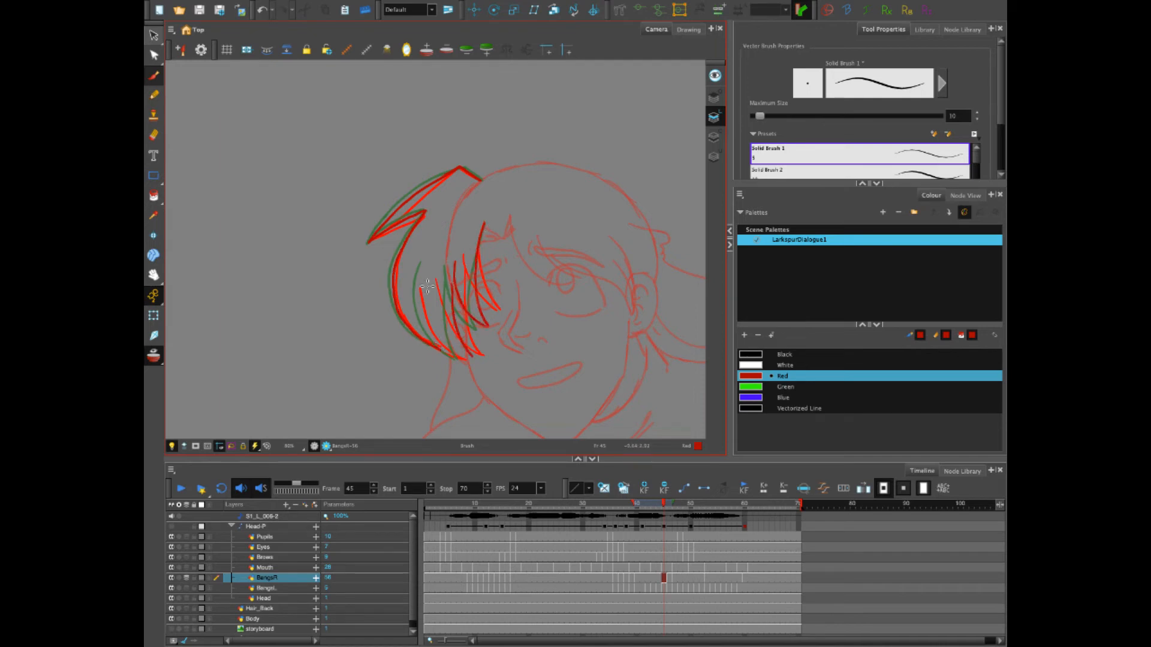
left_click_drag(420, 279, 439, 348)
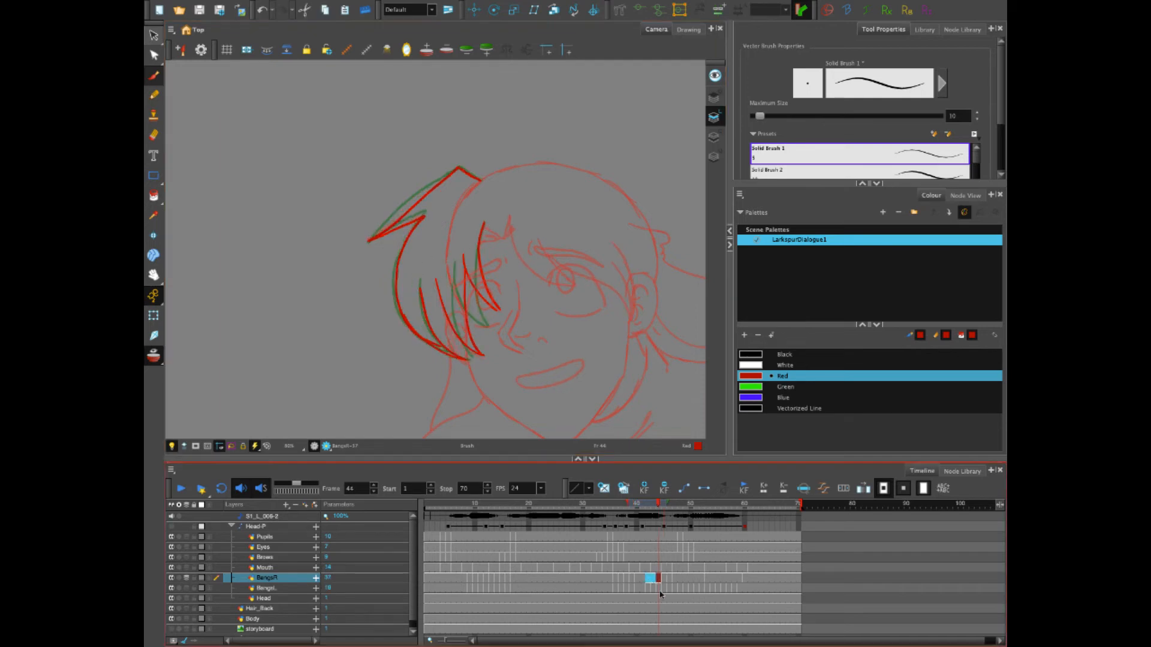
Draw the BangsR in-between on frame 44, redoing the middle strands until they sit between the onion-skinned poses
left_click_drag(372, 239, 455, 358)
mouse_move(419, 282)
left_mouse_down()
mouse_move(460, 357)
mouse_move(471, 354)
left_mouse_up()
left_click_drag(482, 225, 499, 322)
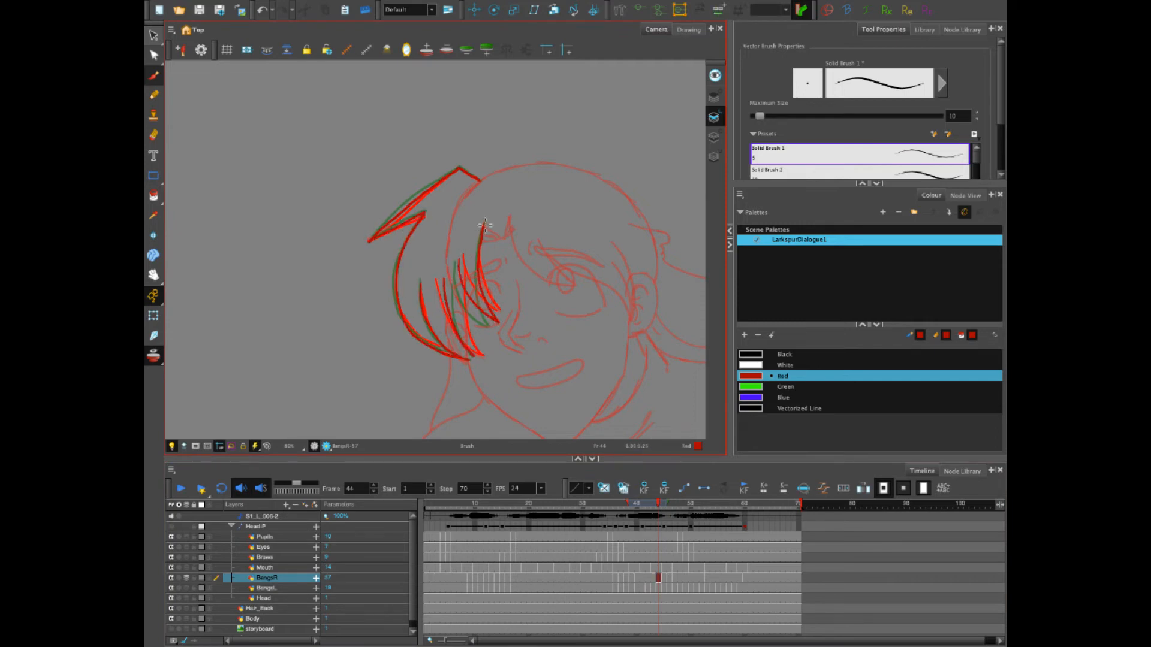
left_click_drag(459, 257, 481, 355)
key("ctrl+z")
key("ctrl+z")
left_click_drag(458, 258, 496, 318)
left_click_drag(459, 285, 469, 351)
key("ctrl+z")
left_click_drag(458, 259, 476, 358)
Draw the BangsR in-between on frame 43, with its front lock, pointed inner strands and complete outer outline
key("comma")
left_click_drag(483, 223, 498, 317)
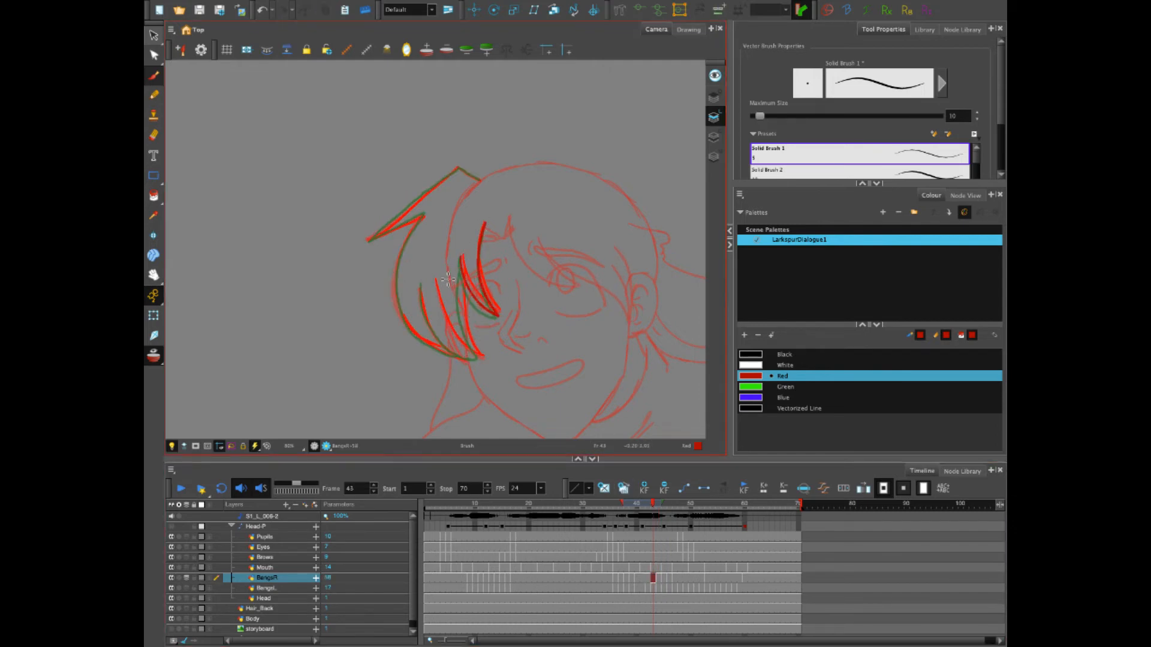
left_click_drag(461, 259, 480, 358)
left_click_drag(425, 287, 479, 359)
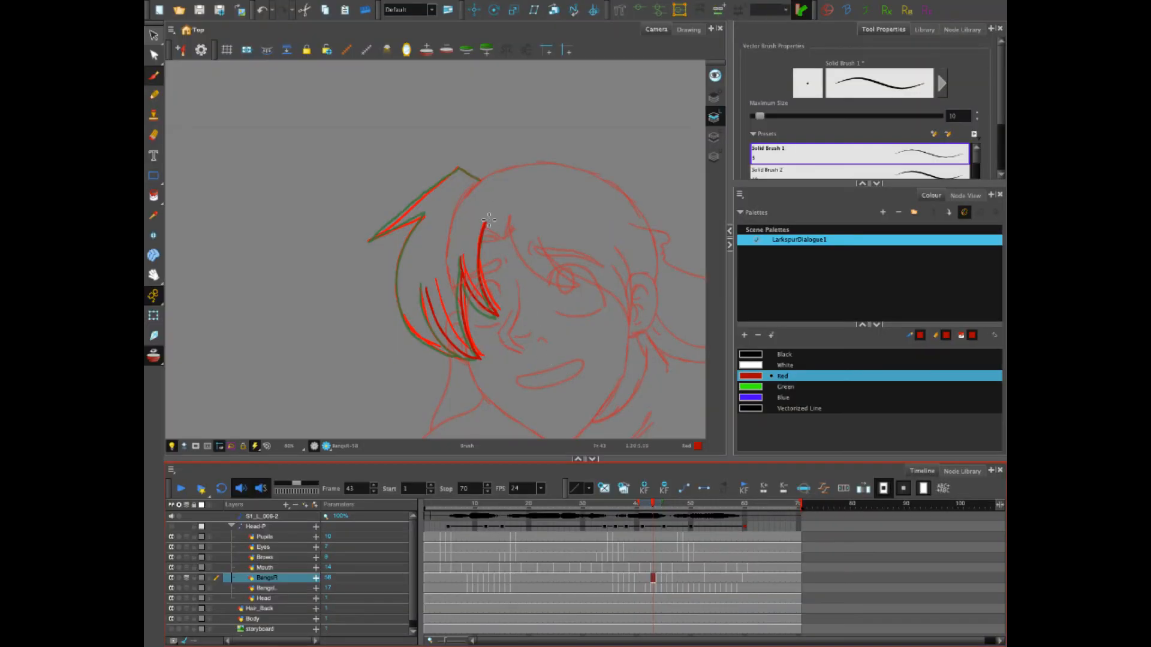
mouse_move(478, 175)
left_mouse_down()
mouse_move(371, 240)
mouse_move(424, 214)
mouse_move(402, 258)
mouse_move(400, 305)
mouse_move(426, 345)
mouse_move(474, 356)
left_mouse_up()
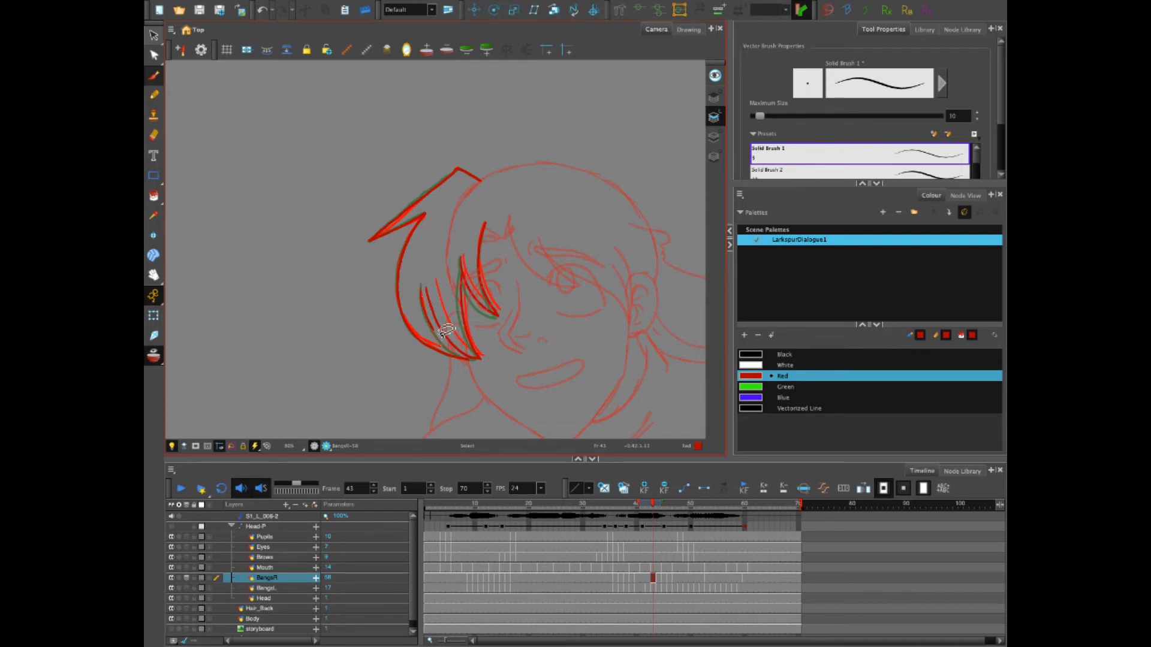
key("alt+b")
Clear the BangsR exposure on frame 42 and draw its in-between there with the front lock, outer curve and inner strands
mouse_move(652, 505)
left_mouse_down()
mouse_move(629, 504)
mouse_move(688, 505)
mouse_move(622, 519)
mouse_move(664, 514)
mouse_move(647, 517)
left_mouse_up()
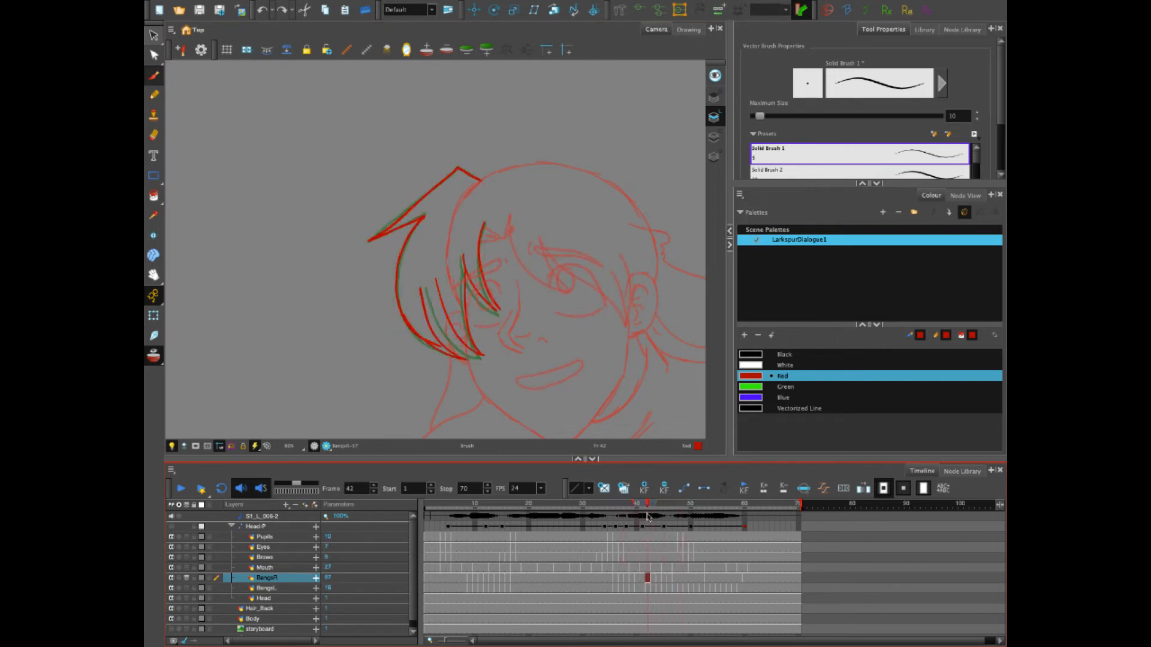
key("Delete")
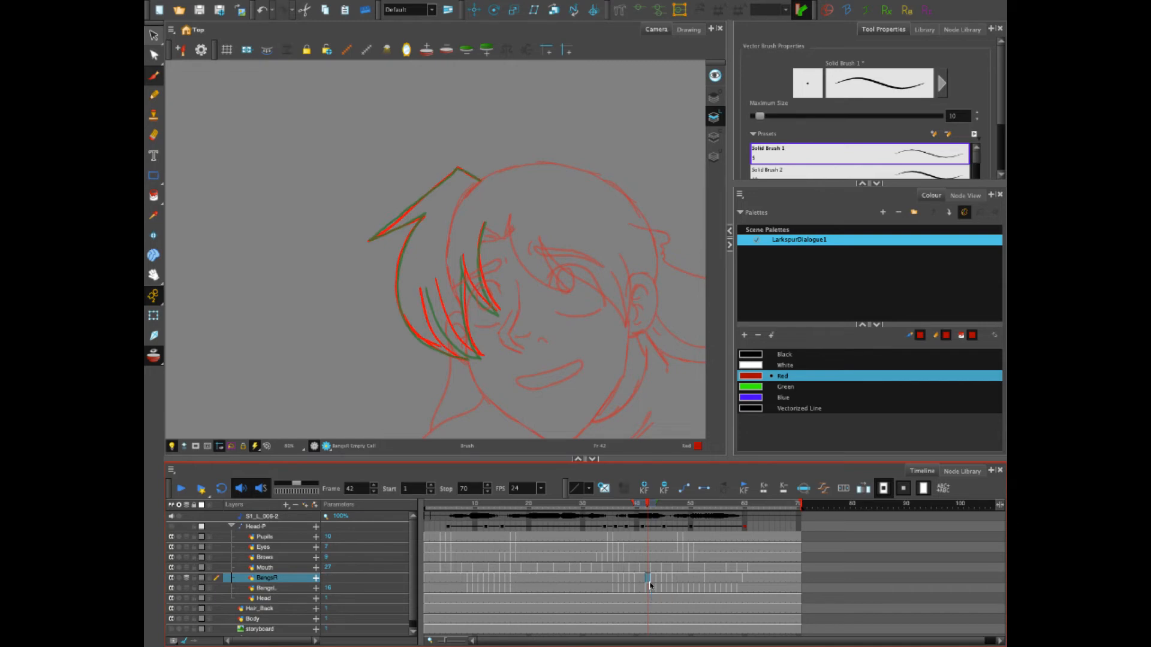
mouse_move(461, 259)
left_mouse_down()
mouse_move(497, 314)
mouse_move(484, 217)
left_mouse_up()
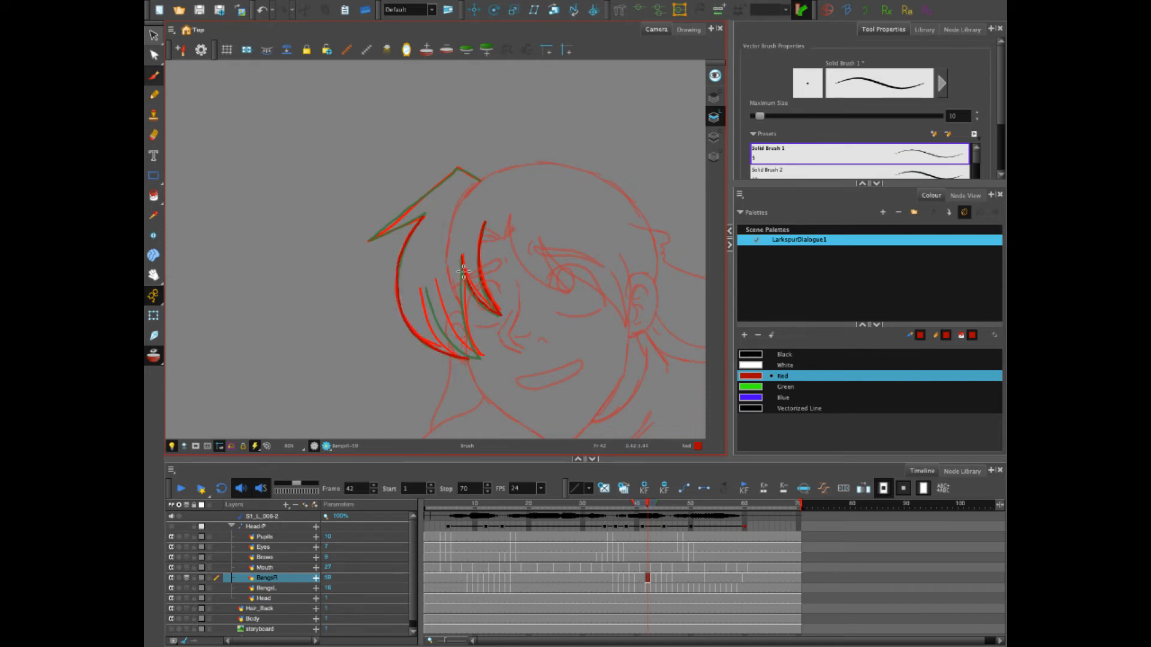
left_click_drag(462, 271, 474, 349)
mouse_move(430, 285)
left_mouse_down()
mouse_move(455, 343)
mouse_move(475, 355)
left_mouse_up()
left_click_drag(419, 318, 459, 358)
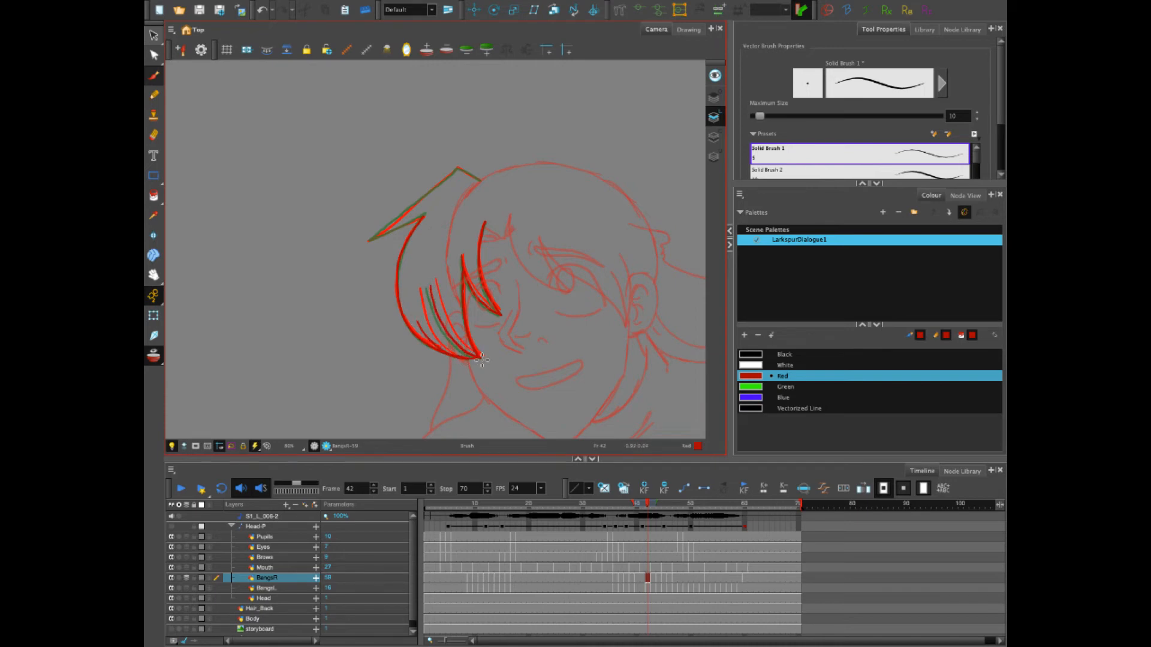
Play the whole animation from frame 1 to review the bangs movement
mouse_move(649, 507)
left_mouse_down()
mouse_move(598, 526)
mouse_move(675, 530)
mouse_move(542, 523)
left_mouse_up()
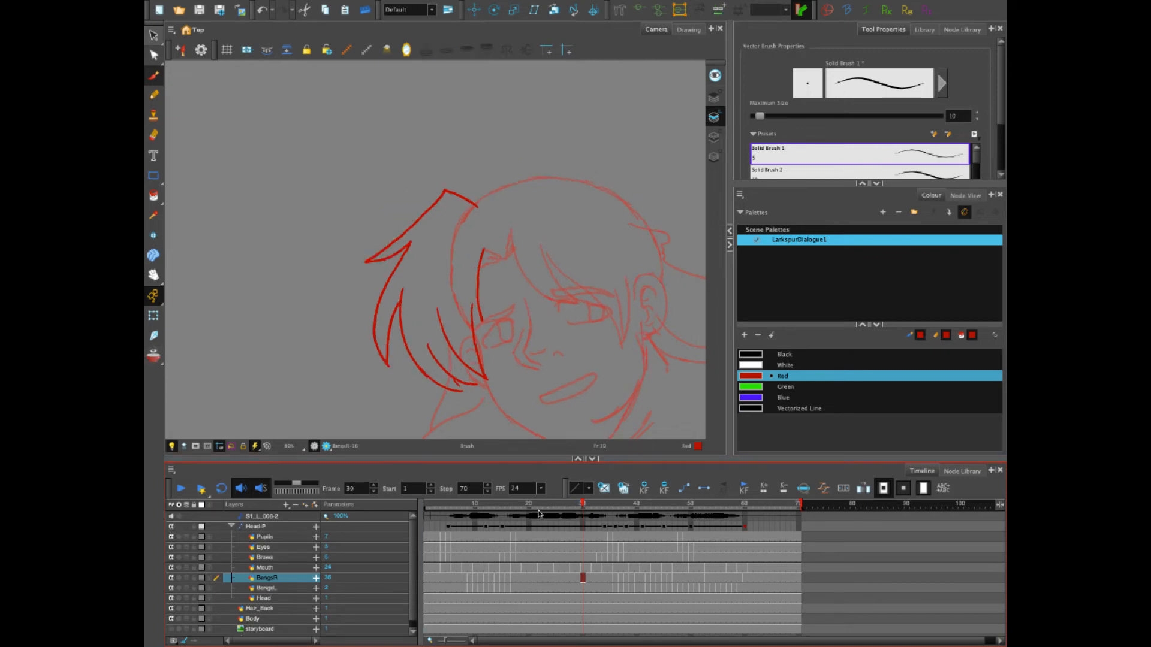
left_click_drag(517, 511, 419, 509)
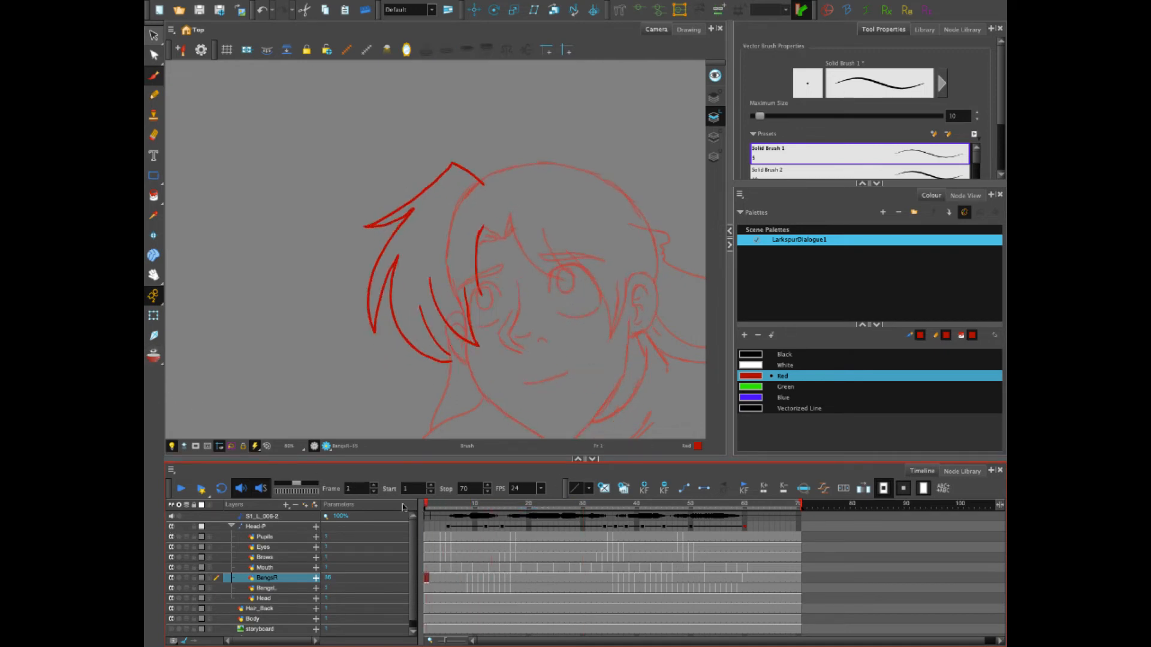
left_click(181, 489)
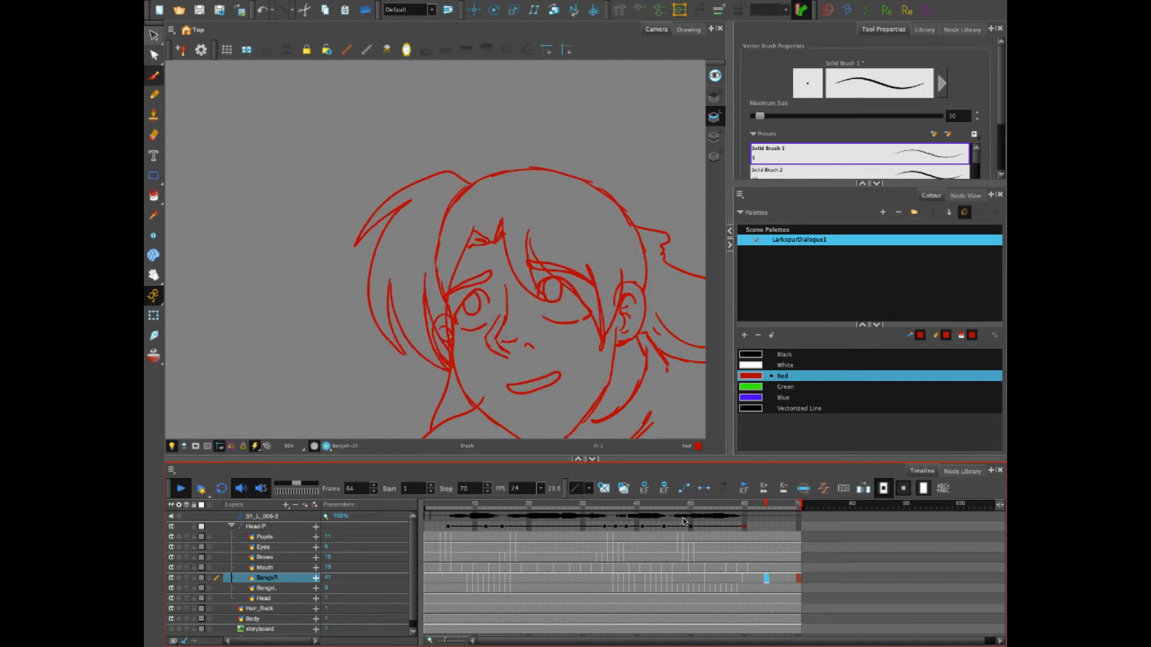
Turn on onion skin, disable the Head-P peg and draw the missing upper lock of the bangs on frame 42
mouse_move(648, 514)
left_mouse_down()
mouse_move(679, 514)
mouse_move(572, 539)
mouse_move(675, 527)
mouse_move(634, 527)
mouse_move(648, 526)
left_mouse_up()
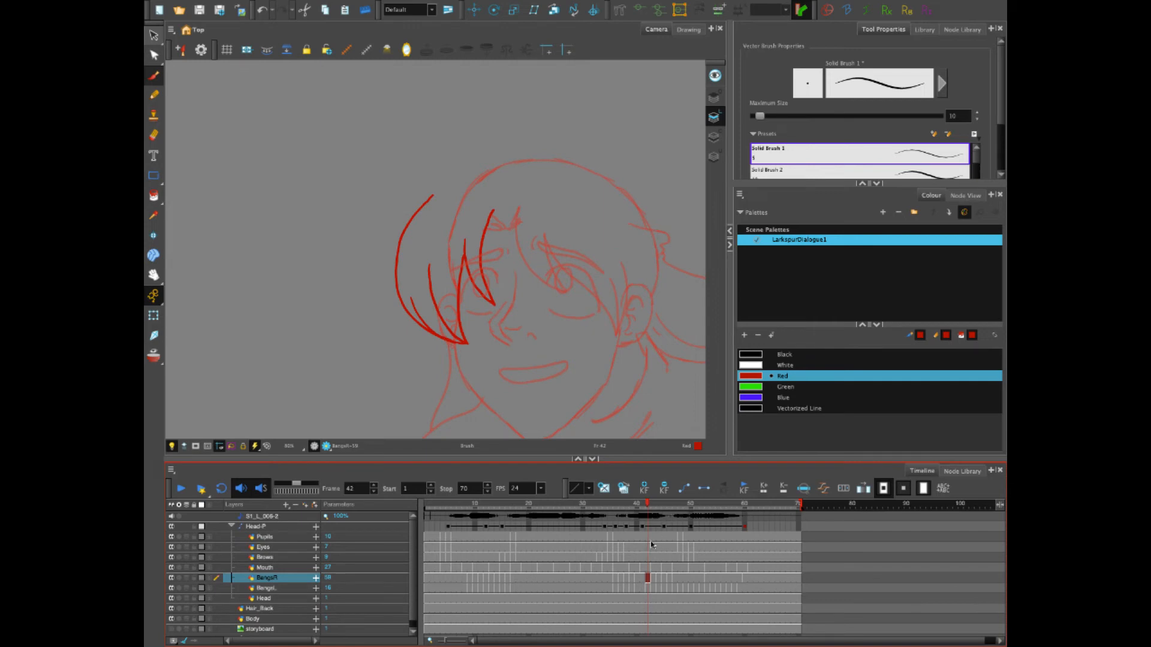
left_click(154, 356)
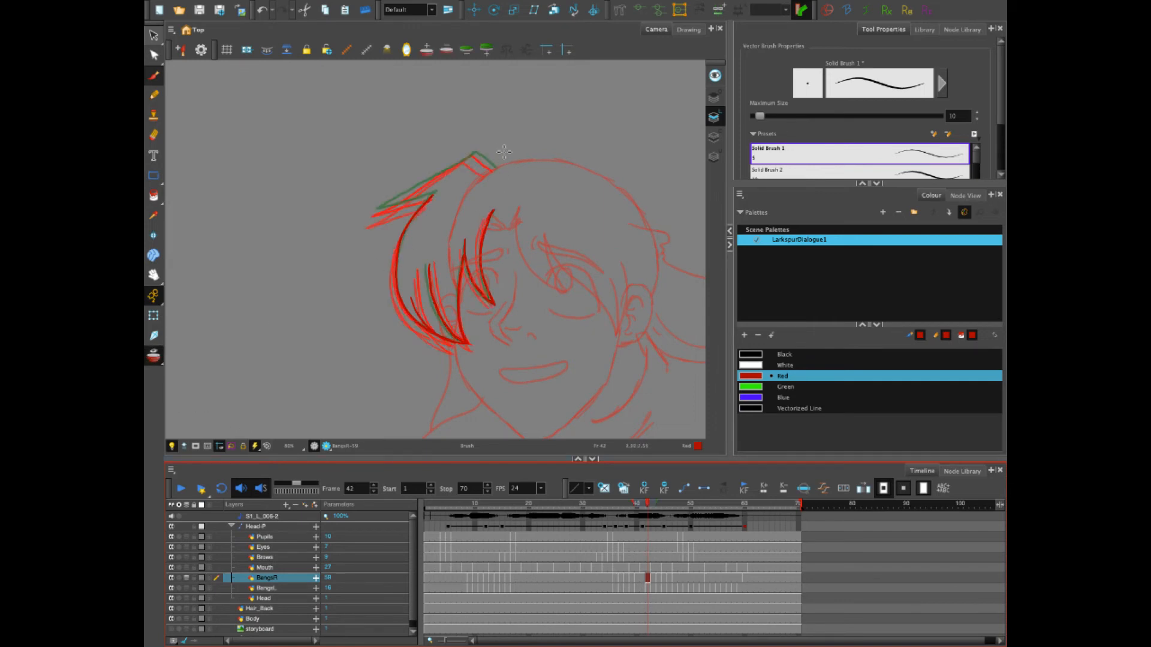
left_click(172, 527)
left_click(479, 180)
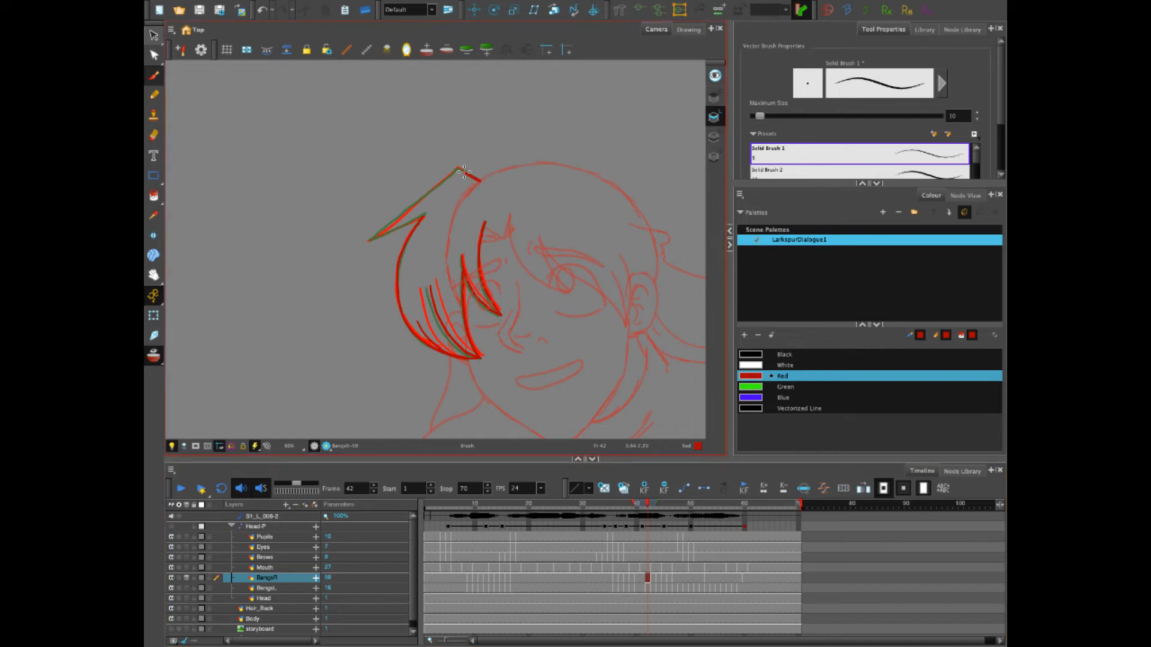
left_click_drag(448, 178, 372, 237)
Rework the outer bangs strand on frames 36 and 37 with a small split tip that tapers from the preceding pose
mouse_move(647, 509)
left_mouse_down()
mouse_move(596, 512)
mouse_move(620, 514)
left_mouse_up()
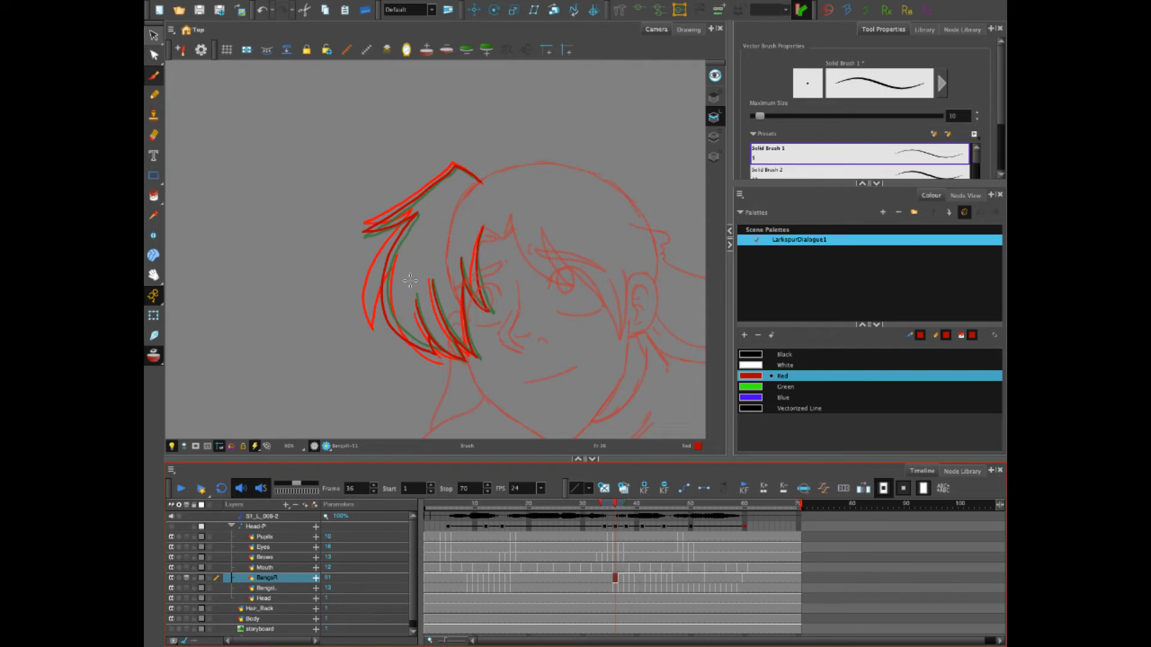
left_click_drag(383, 311, 410, 226)
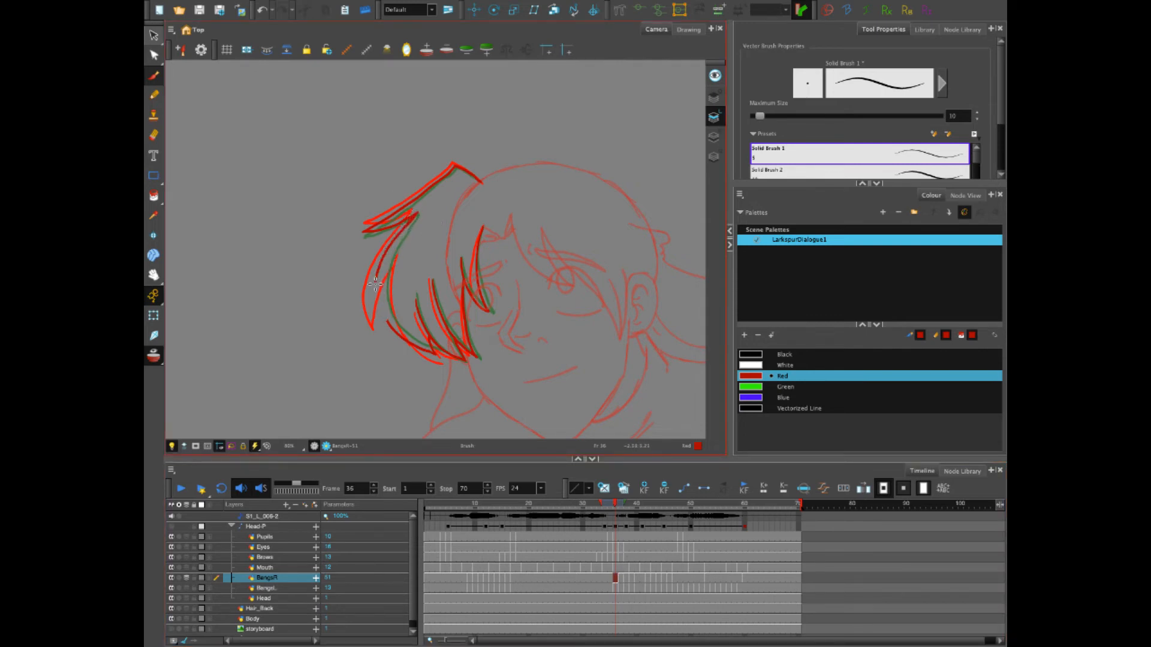
mouse_move(383, 328)
left_mouse_down()
mouse_move(384, 299)
mouse_move(401, 334)
left_mouse_up()
left_click(620, 579)
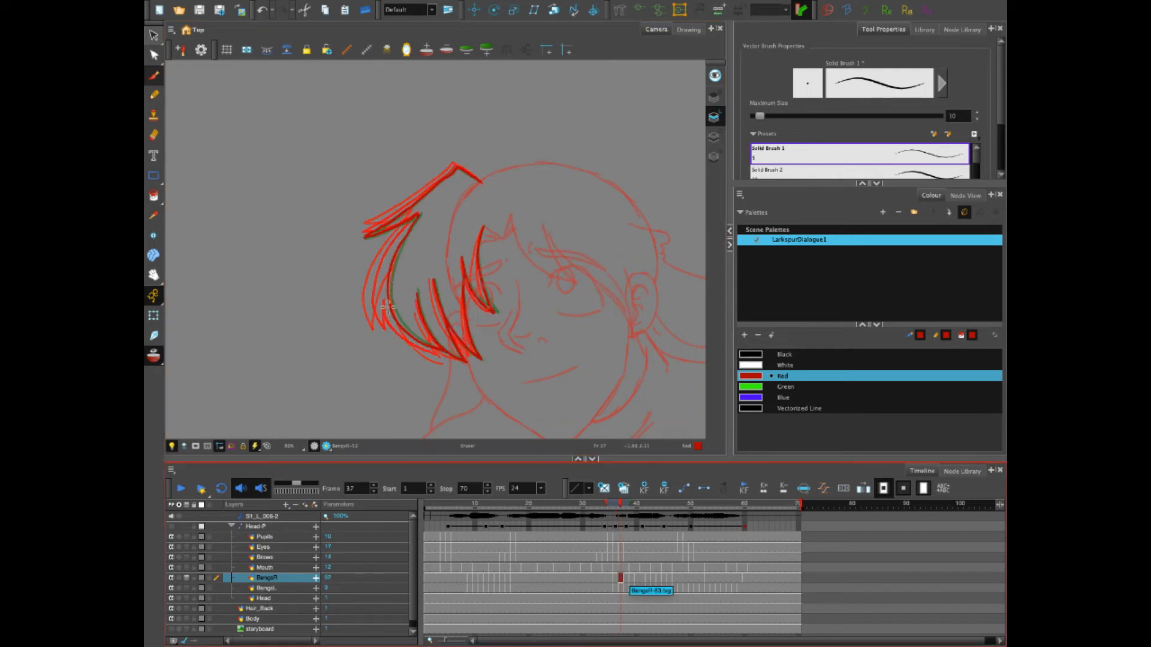
key("alt+e")
mouse_move(386, 303)
left_mouse_down()
mouse_move(418, 217)
mouse_move(389, 306)
left_mouse_up()
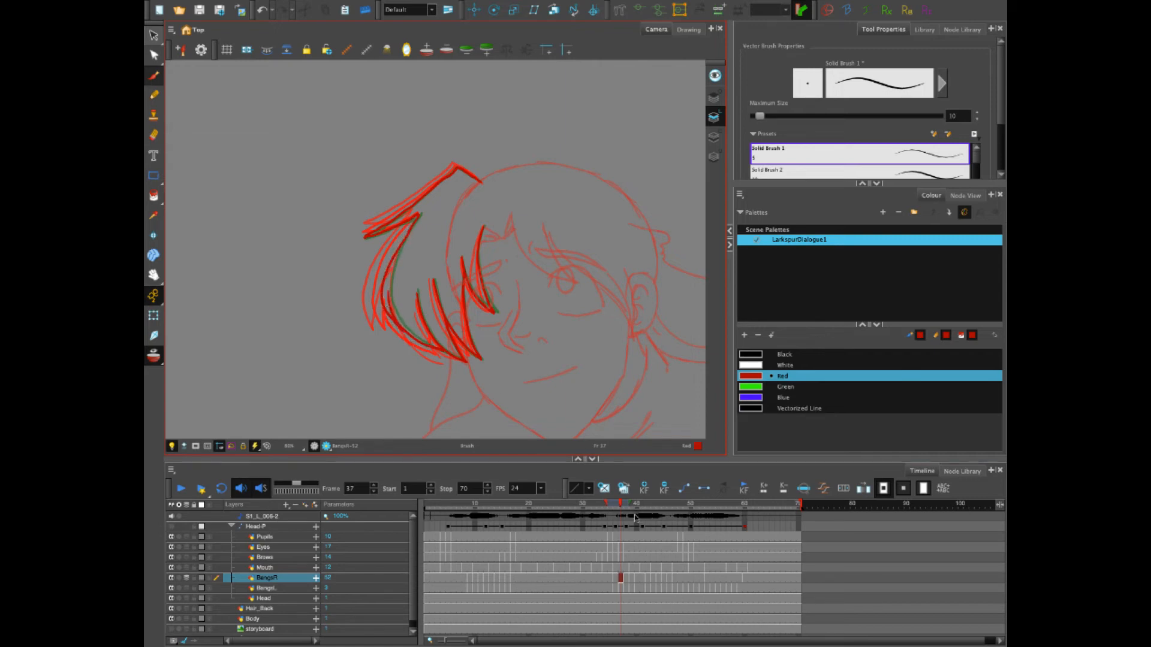
Play the animation several times to check how the reworked bangs follow the head movement
left_click_drag(620, 508, 581, 507)
left_click(179, 490)
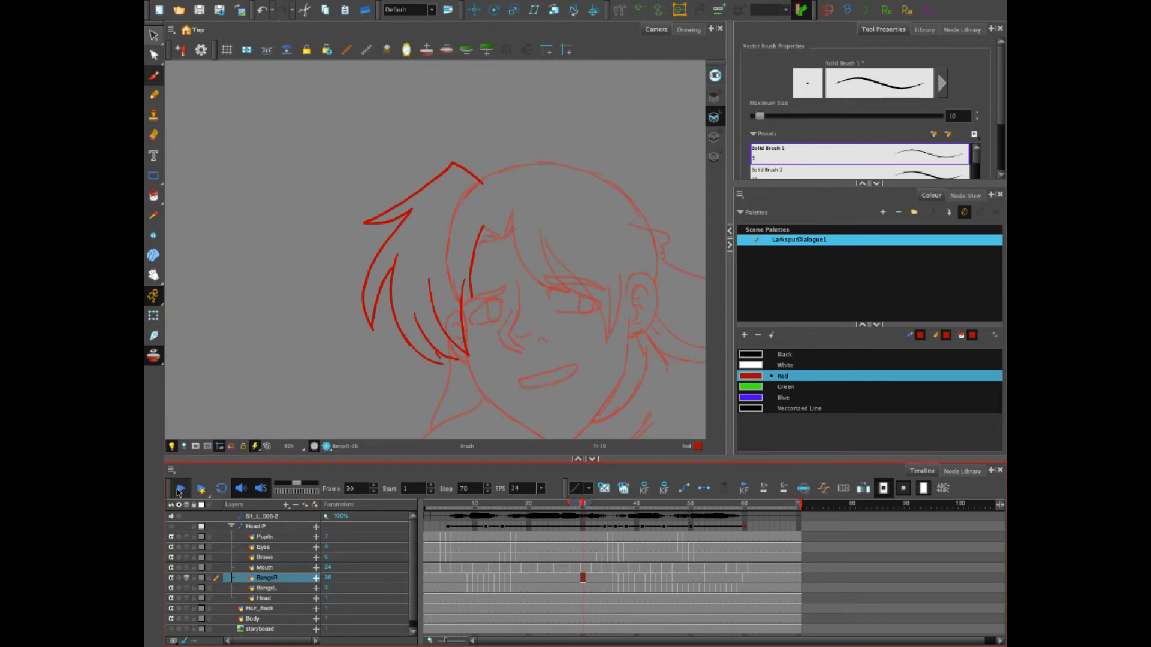
left_click(179, 490)
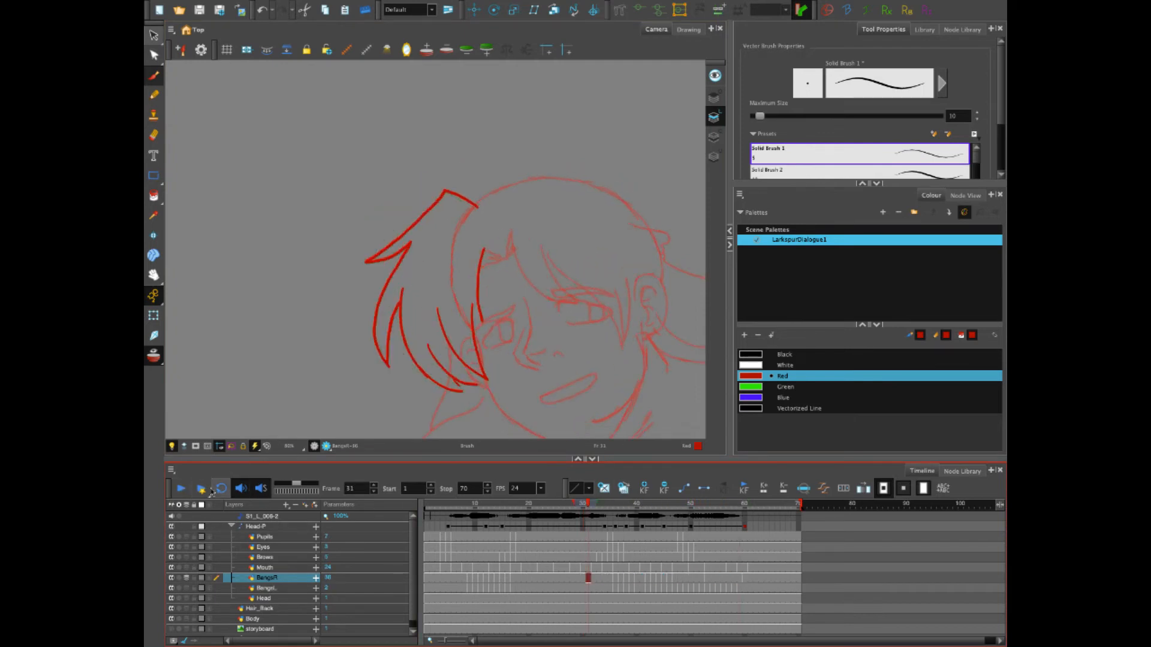
left_click(179, 490)
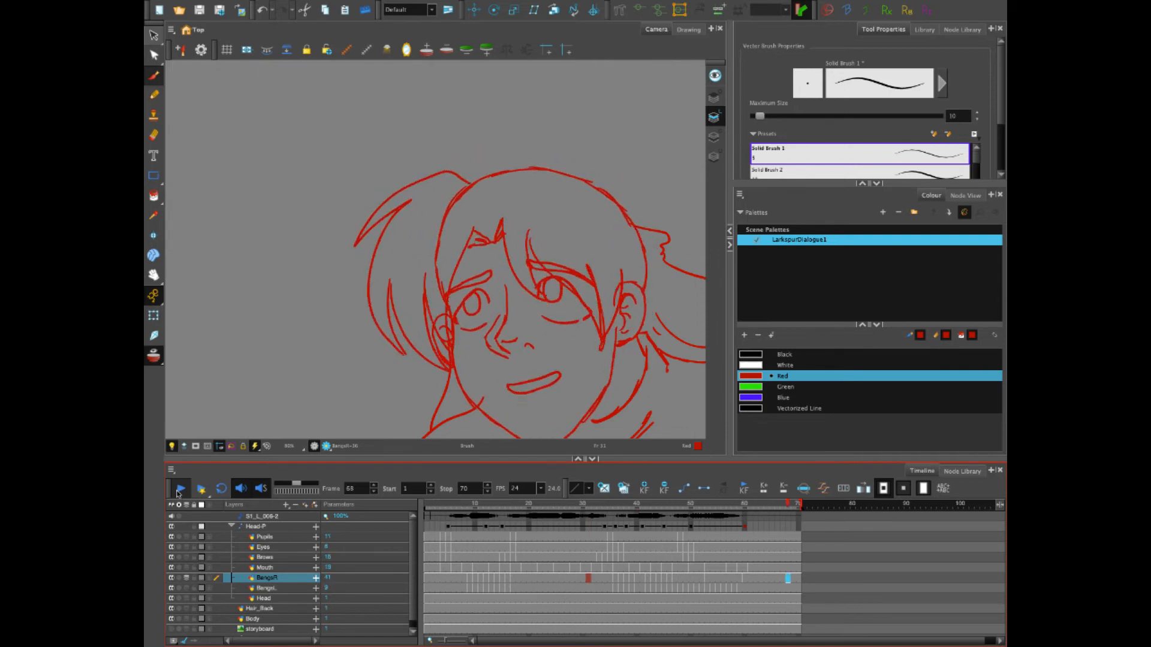
left_click(179, 490)
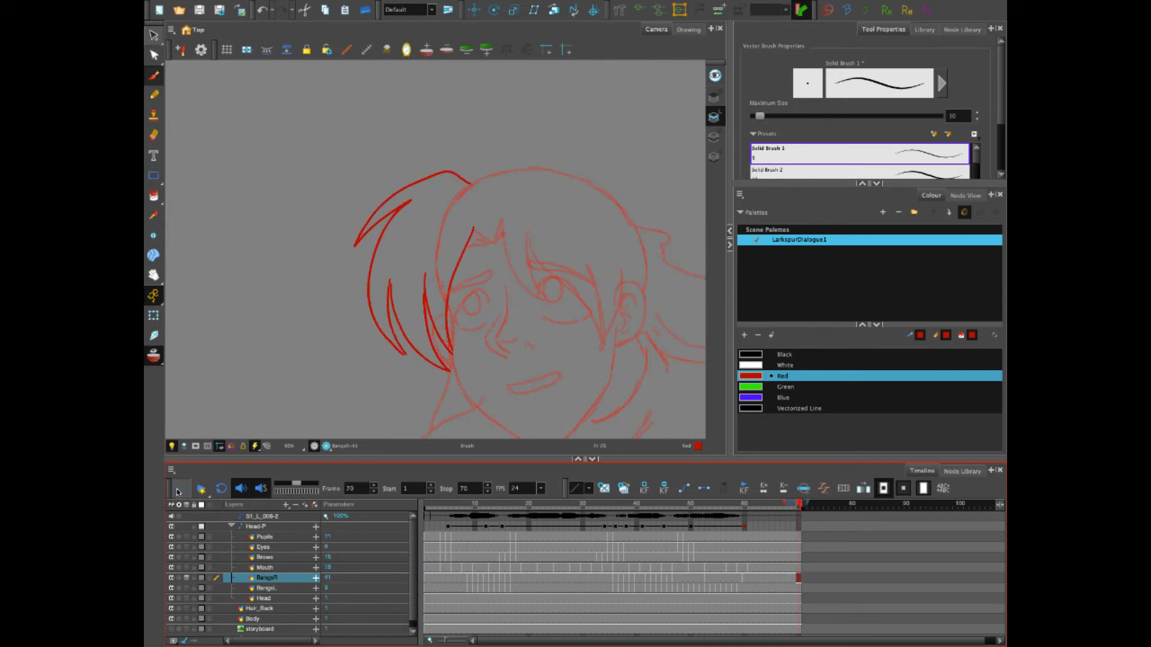
left_click(178, 491)
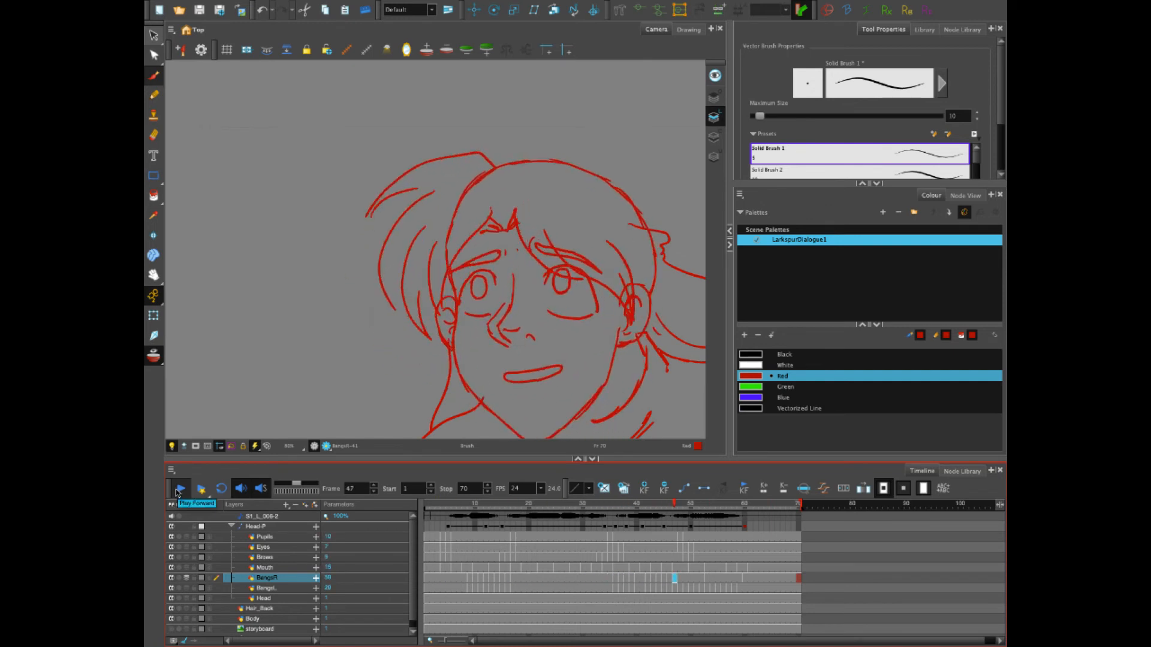
left_click(178, 490)
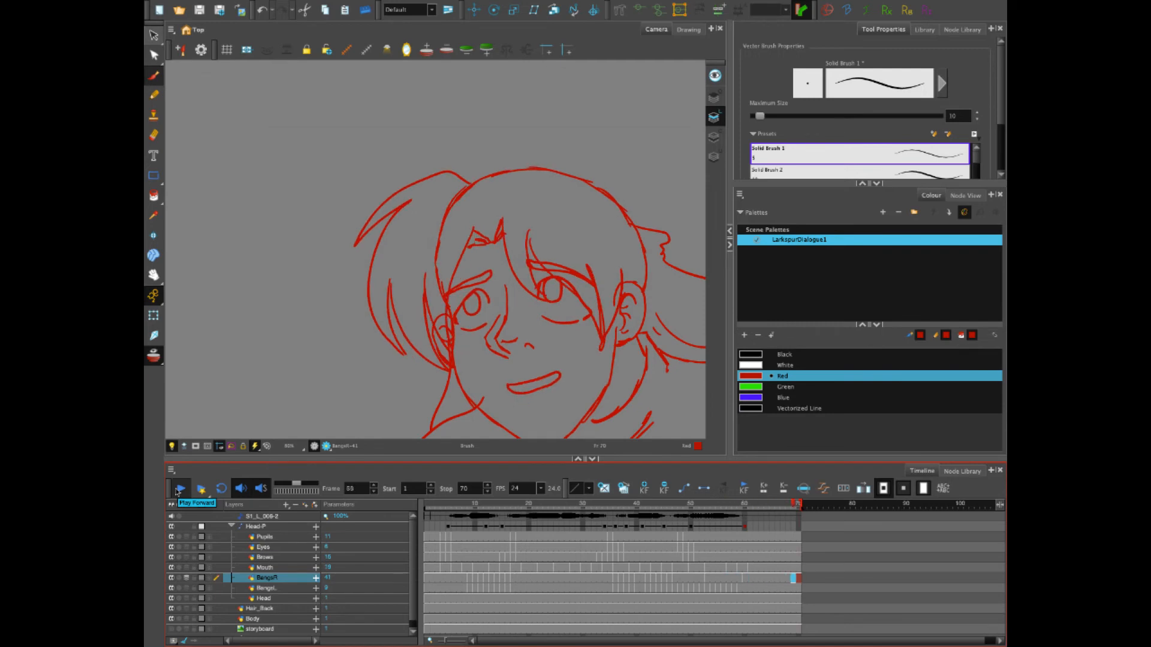
left_click(178, 491)
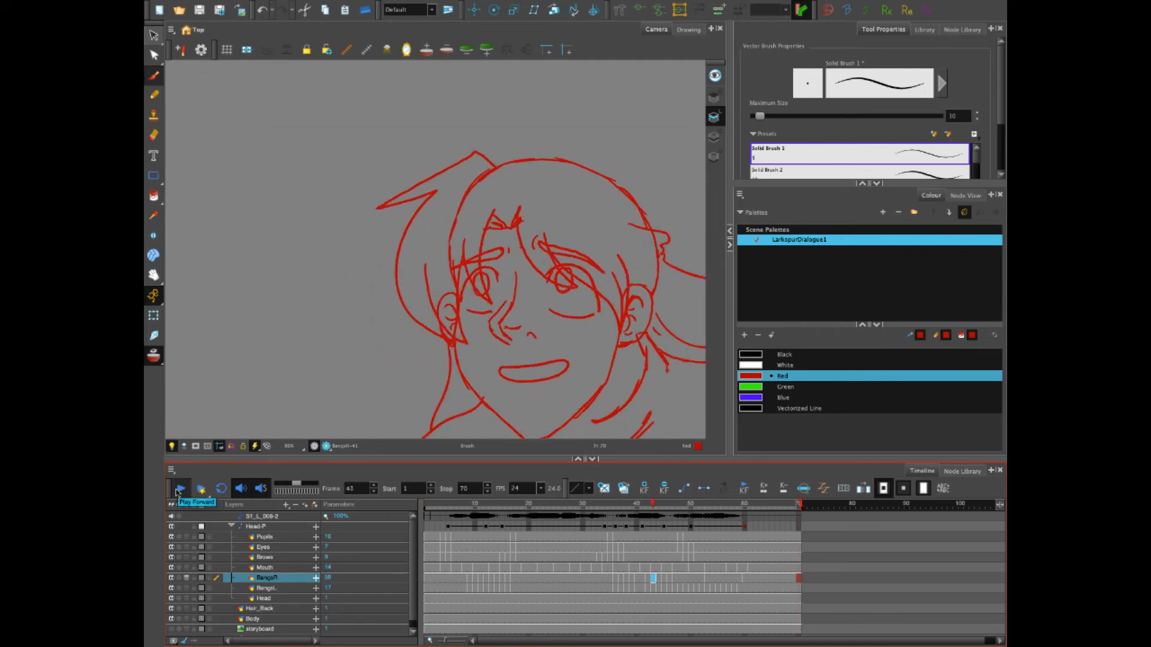
left_click(178, 491)
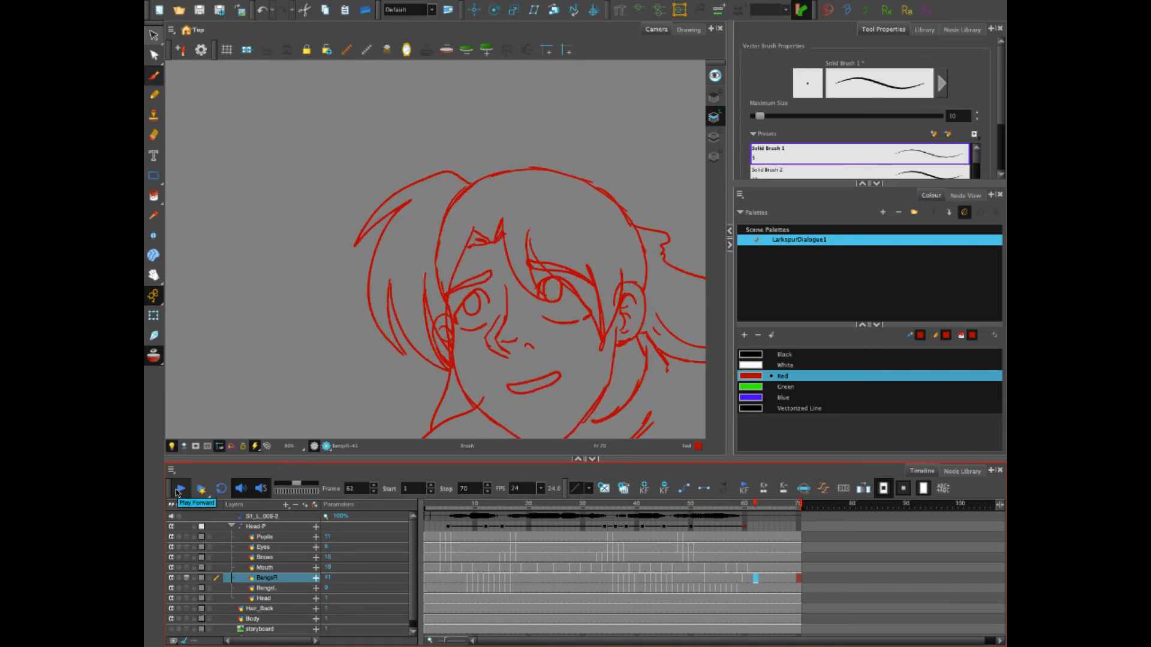
Examine the BangsR poses from frame 35 onward with onion skin and select the drawing on frame 55
left_click(611, 503)
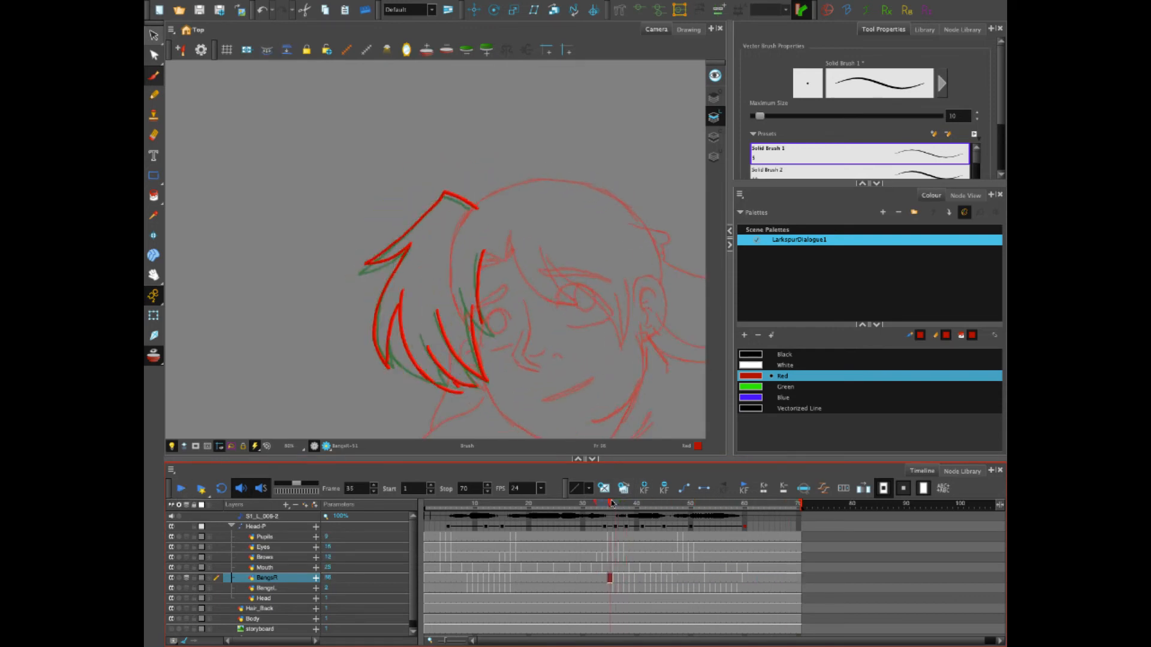
mouse_move(611, 503)
left_mouse_down()
mouse_move(622, 504)
mouse_move(459, 504)
mouse_move(470, 515)
mouse_move(738, 517)
mouse_move(650, 519)
mouse_move(715, 527)
mouse_move(713, 512)
left_mouse_up()
left_click(707, 577)
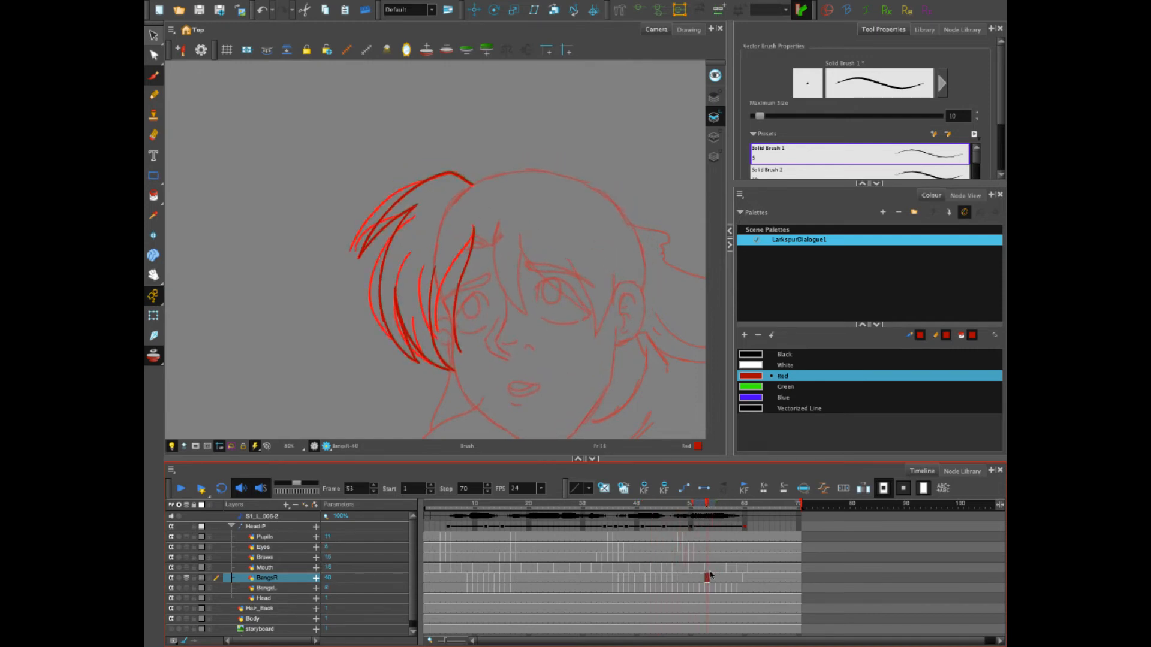
Squash the BangsR drawings on frames 53 and 60 slightly in height from their lower edge
left_click(154, 36)
mouse_move(439, 122)
left_mouse_down()
mouse_move(334, 321)
mouse_move(514, 185)
left_mouse_up()
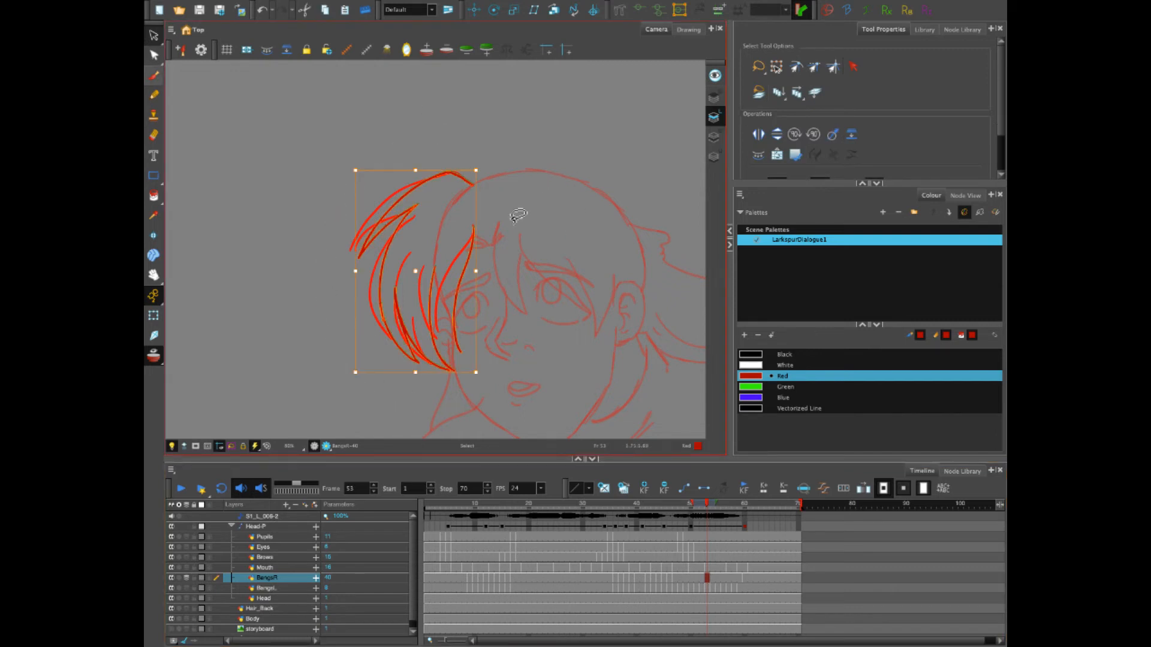
left_click_drag(415, 372, 415, 365)
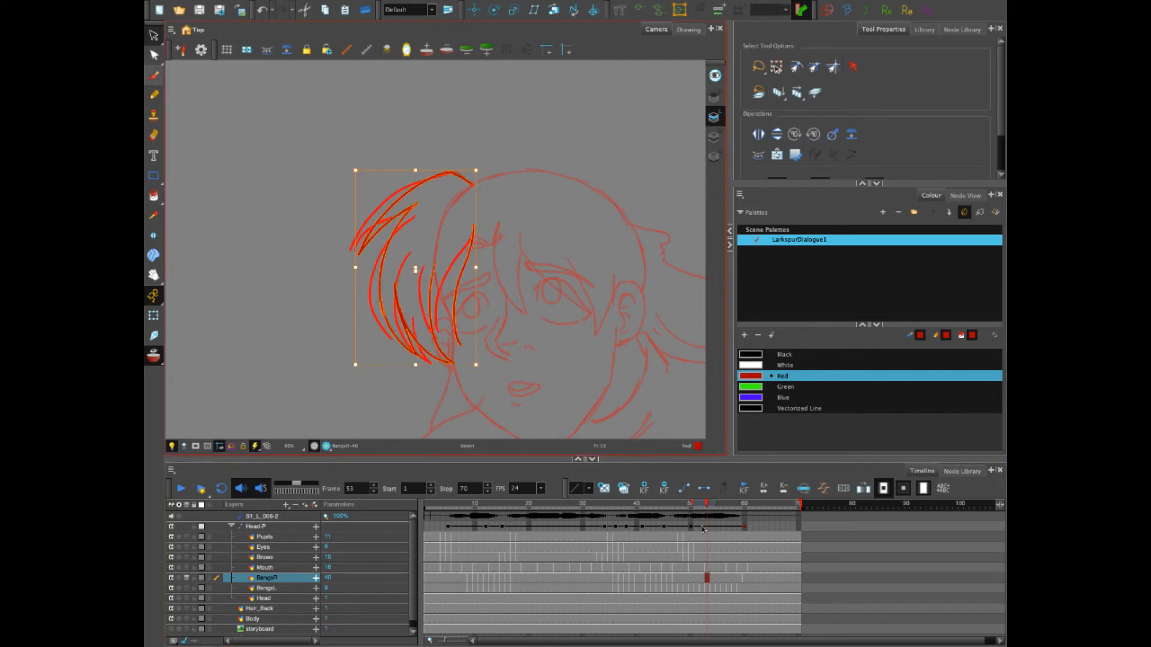
left_click(743, 579)
mouse_move(551, 408)
left_mouse_down()
mouse_move(497, 189)
mouse_move(406, 155)
mouse_move(532, 280)
mouse_move(467, 322)
left_mouse_up()
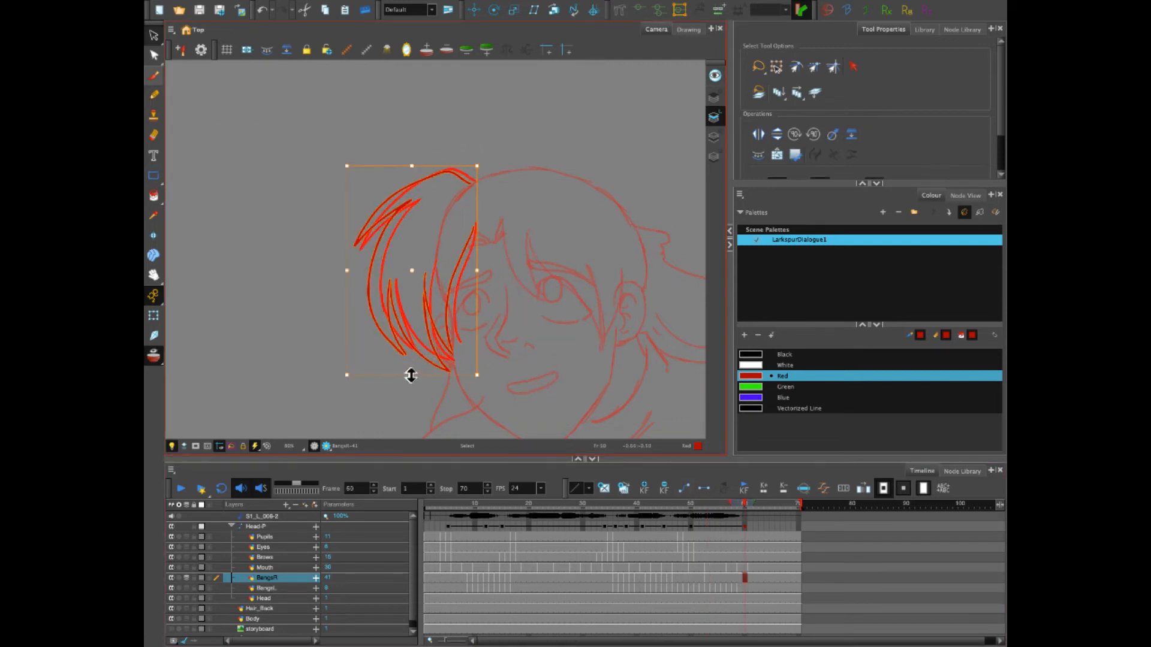
left_click_drag(410, 375, 410, 371)
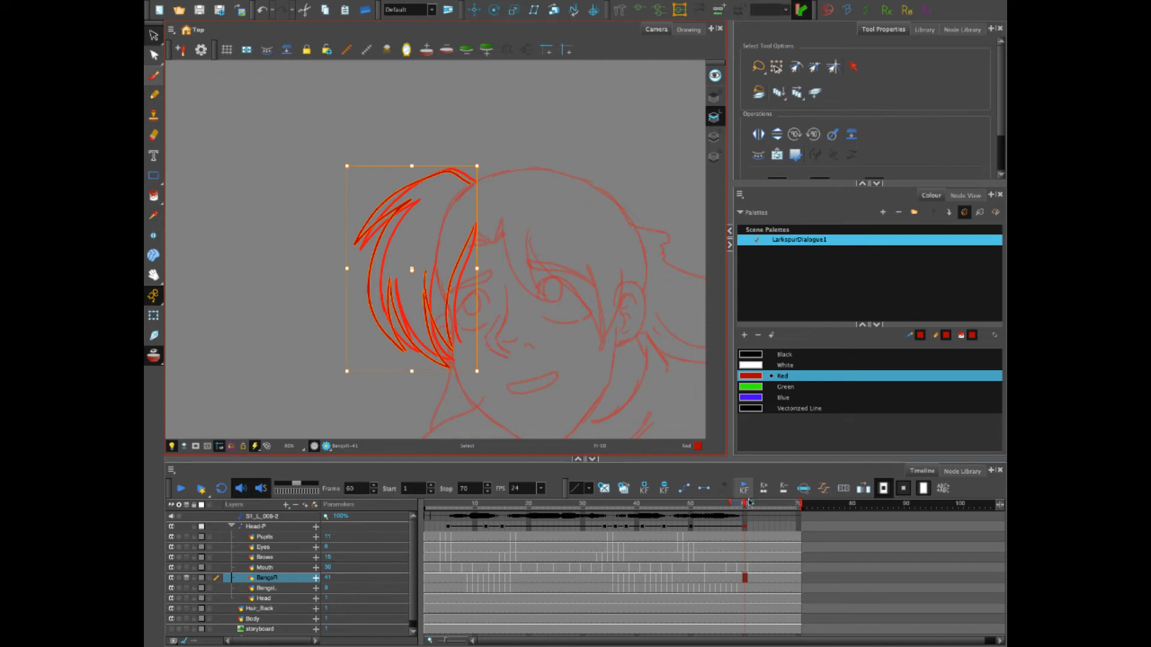
mouse_move(743, 508)
left_mouse_down()
mouse_move(732, 508)
mouse_move(745, 507)
left_mouse_up()
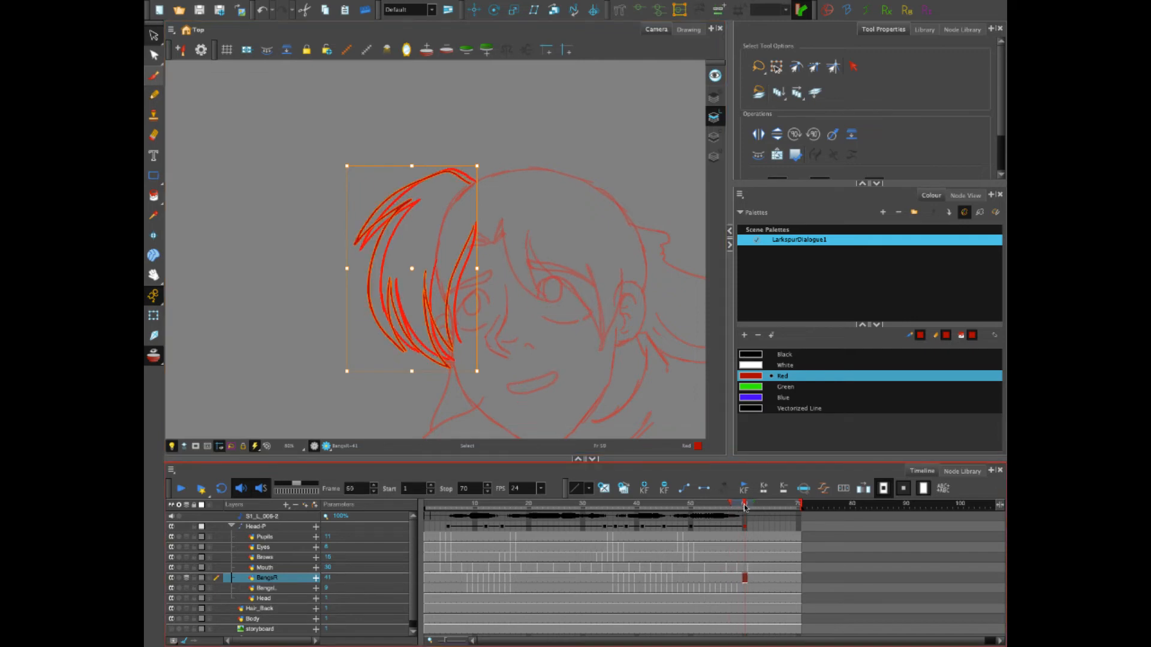
Disable the Head-P peg and nudge the frame 60 bangs so their root meets the head outline
left_click(465, 182)
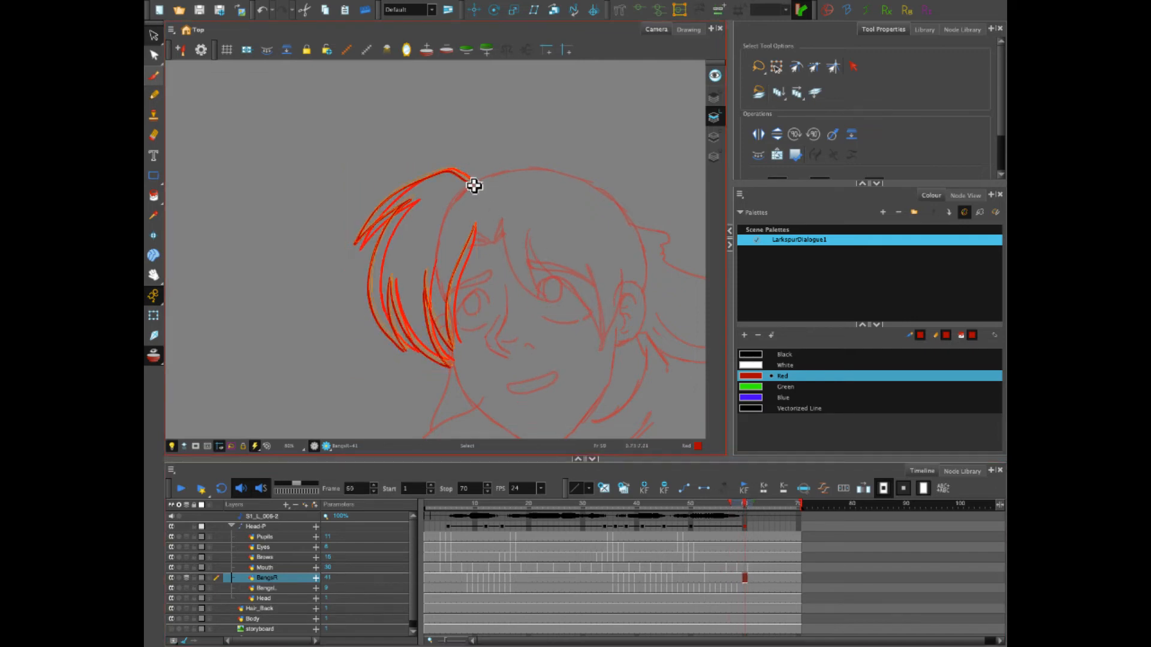
left_click(473, 171)
left_click(171, 526)
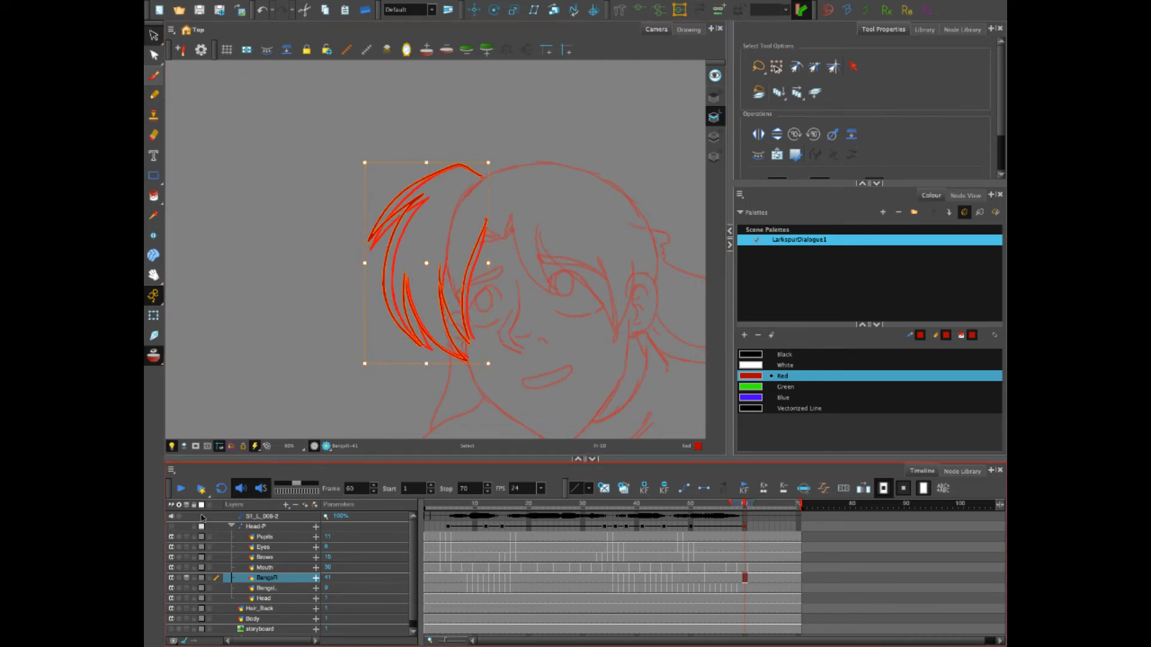
left_click(478, 176)
left_click(483, 175)
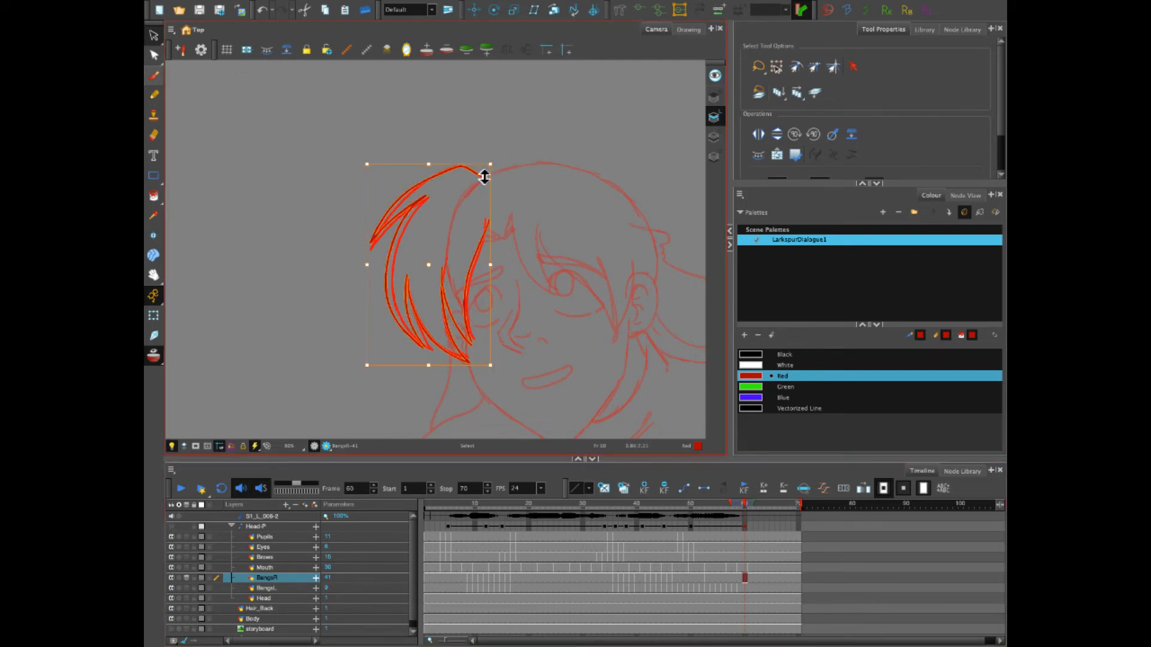
key("Escape")
Enable the Head-P peg again and play the animation to check the adjusted bangs
mouse_move(745, 510)
left_mouse_down()
mouse_move(665, 507)
mouse_move(747, 519)
mouse_move(682, 527)
left_mouse_up()
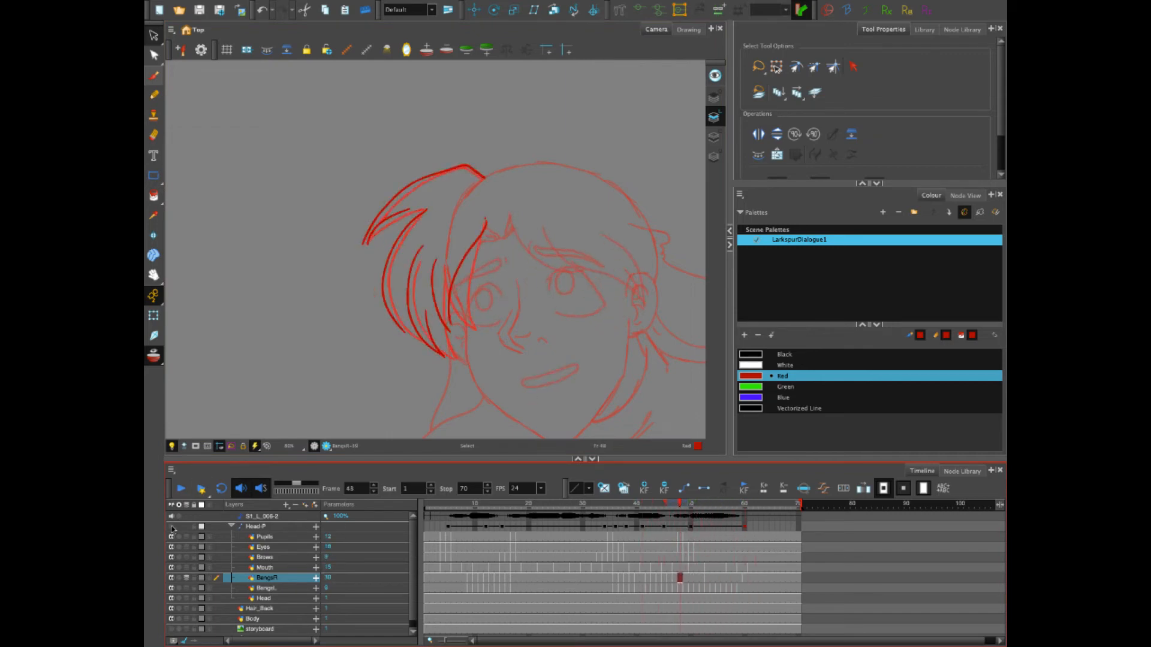
key("shift+comma")
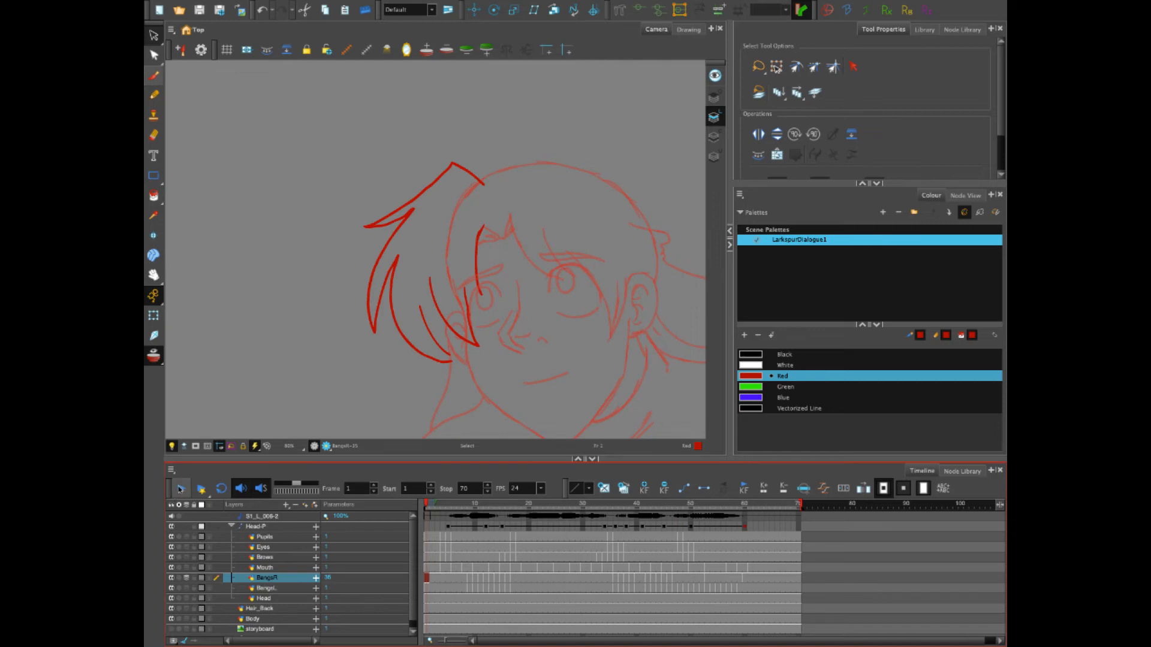
left_click(180, 488)
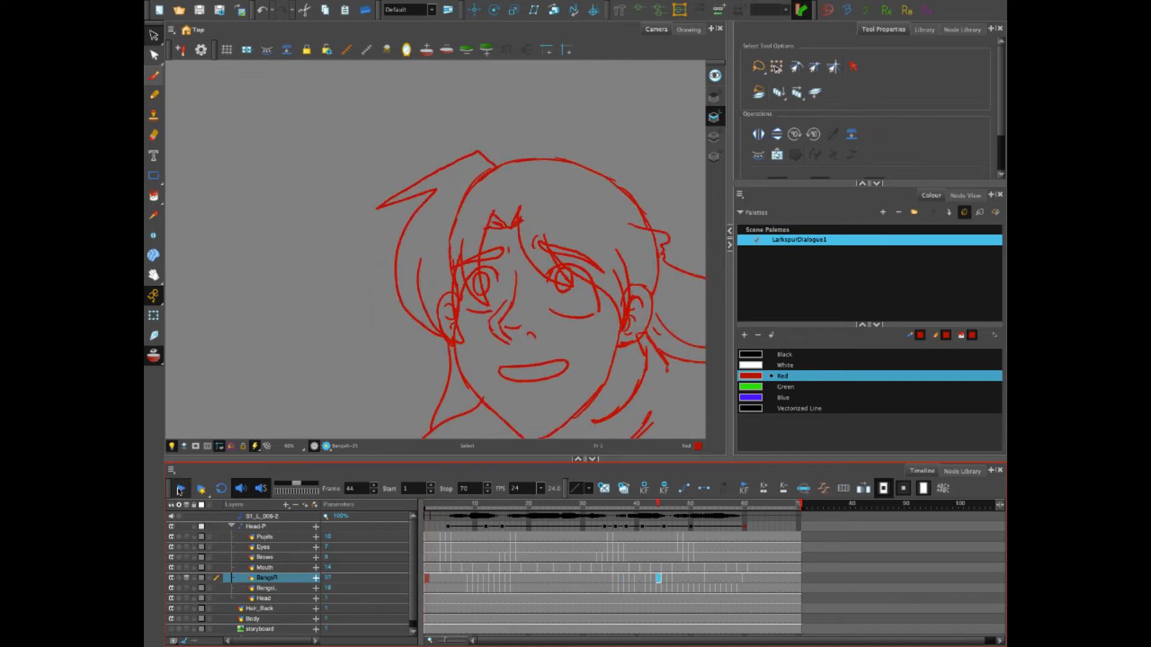
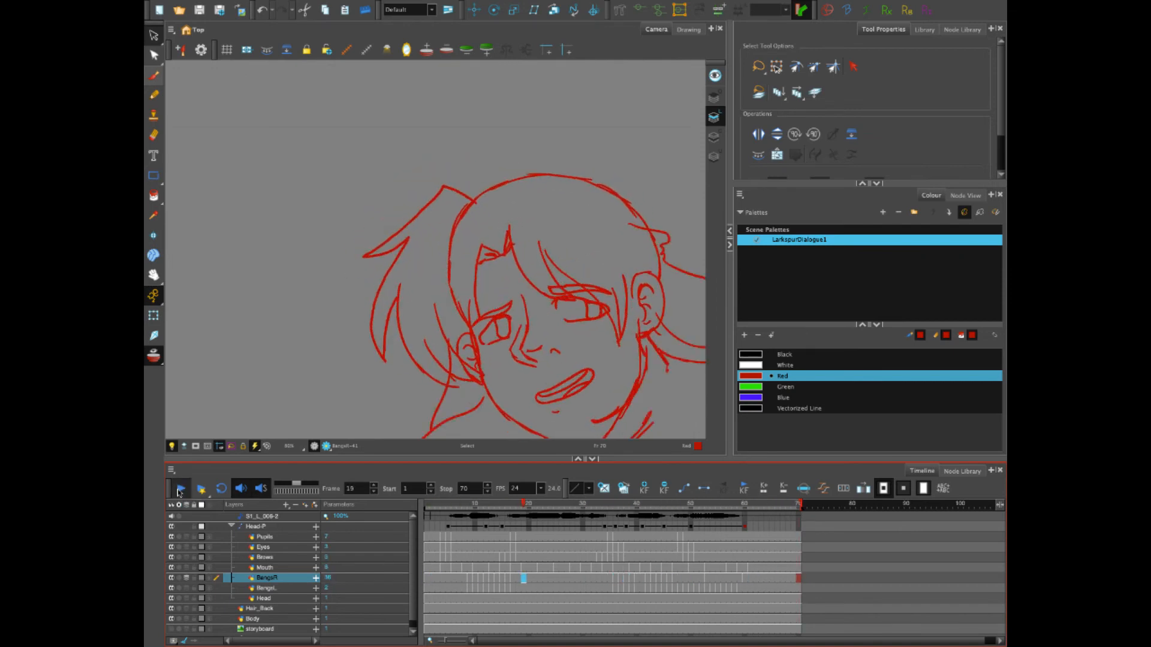
left_click(179, 491)
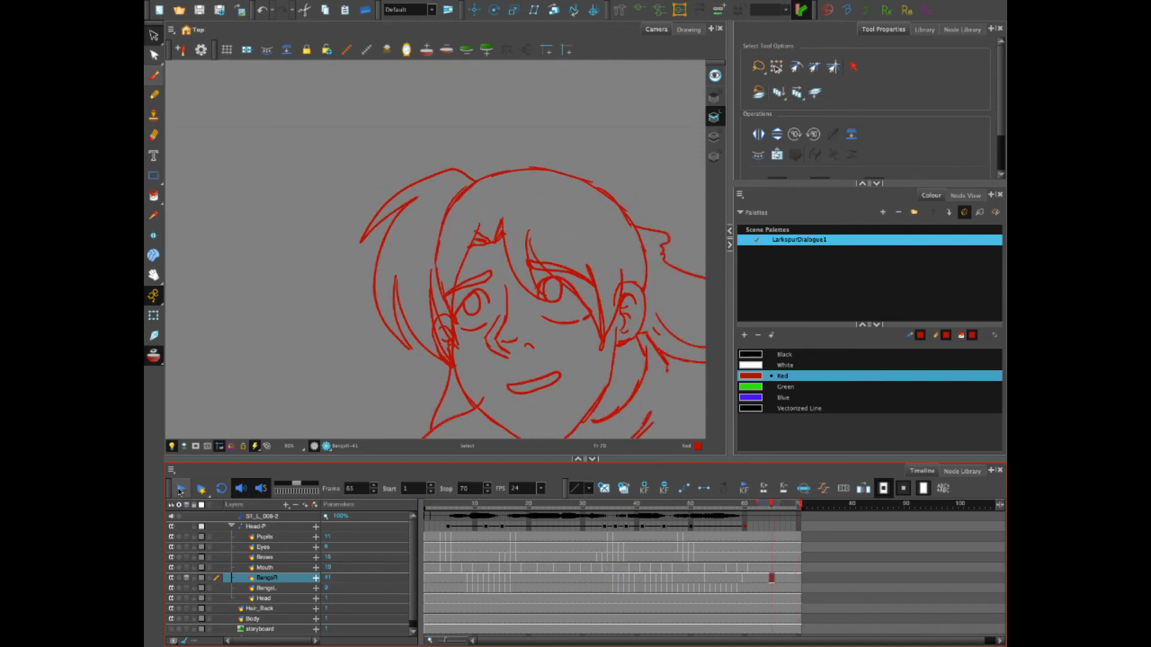
Delete the BangsR drawings from frame 48 through frame 52 and return to frame 48
mouse_move(724, 507)
left_mouse_down()
mouse_move(674, 514)
mouse_move(695, 521)
mouse_move(680, 514)
left_mouse_up()
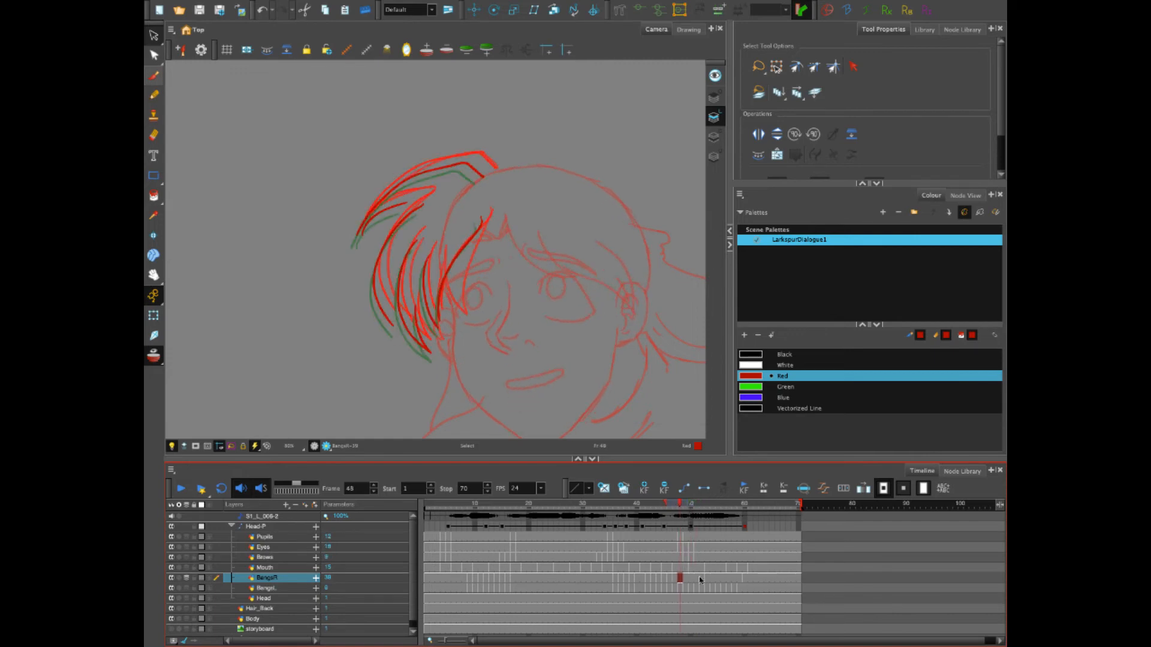
mouse_move(699, 583)
left_mouse_down()
mouse_move(746, 582)
mouse_move(679, 581)
left_mouse_up()
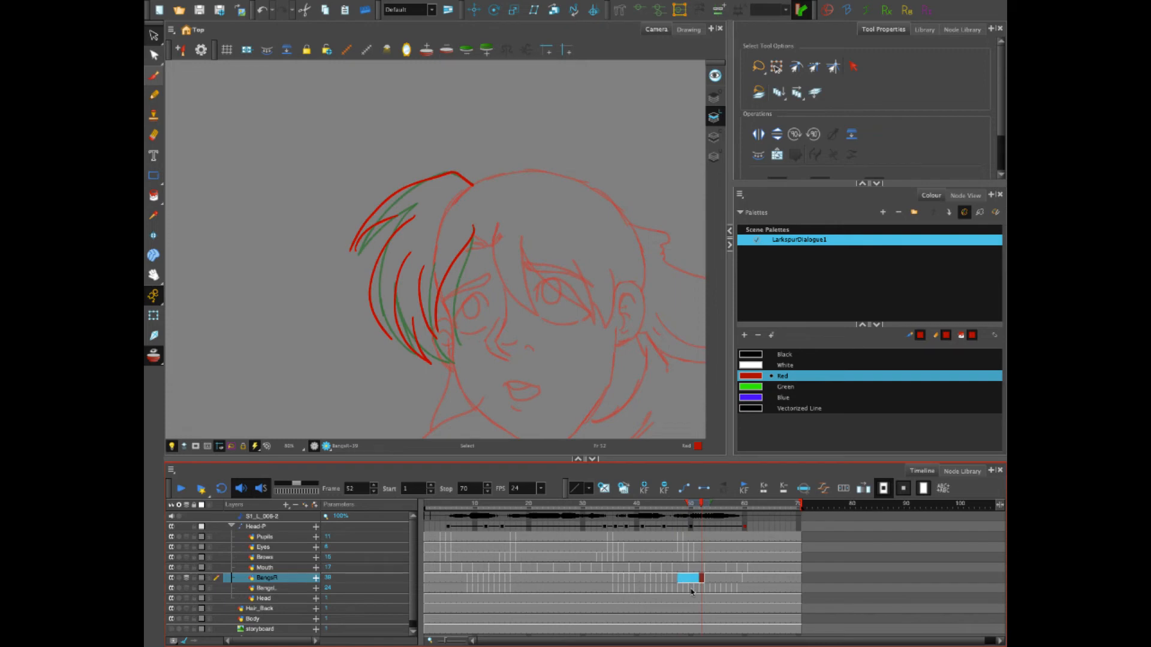
key("Delete")
left_click(681, 506)
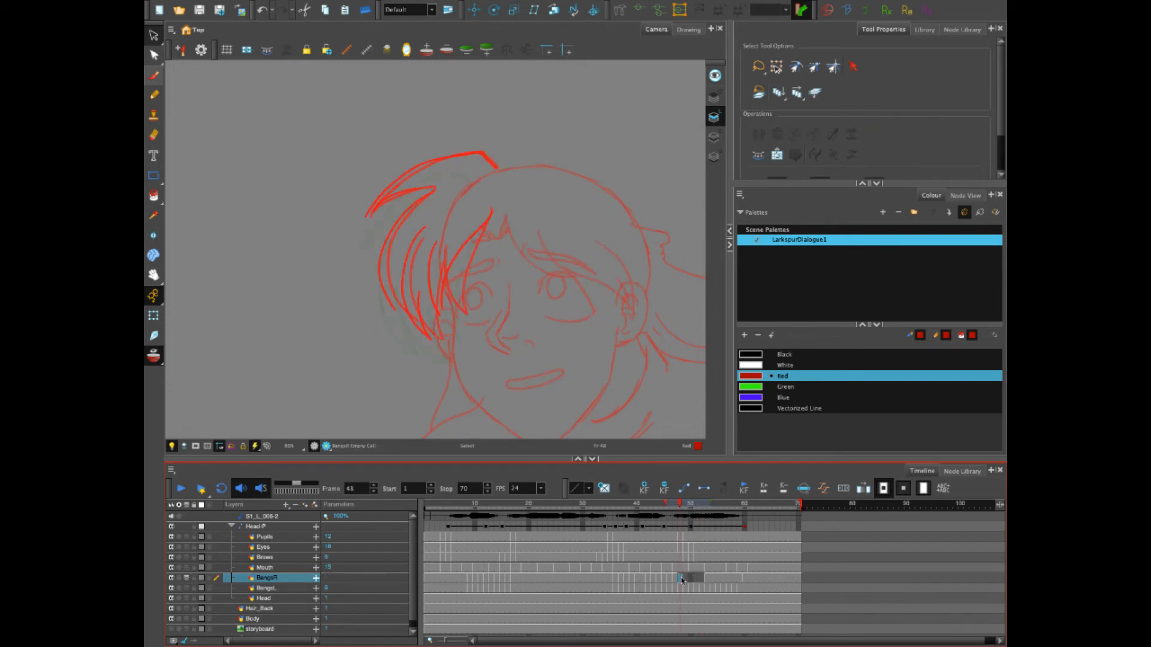
Disable the Head-P peg and brush the pointed upper lock of the bangs on the empty frame 48, using the onion skin as guide
left_click(172, 527)
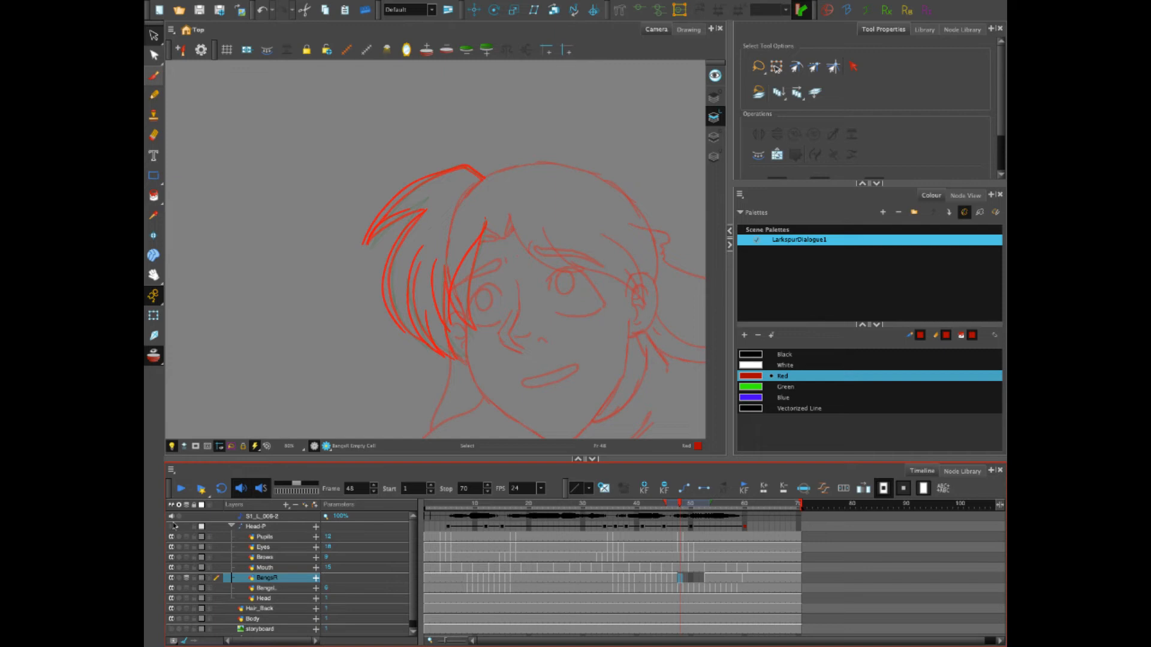
left_click(673, 504)
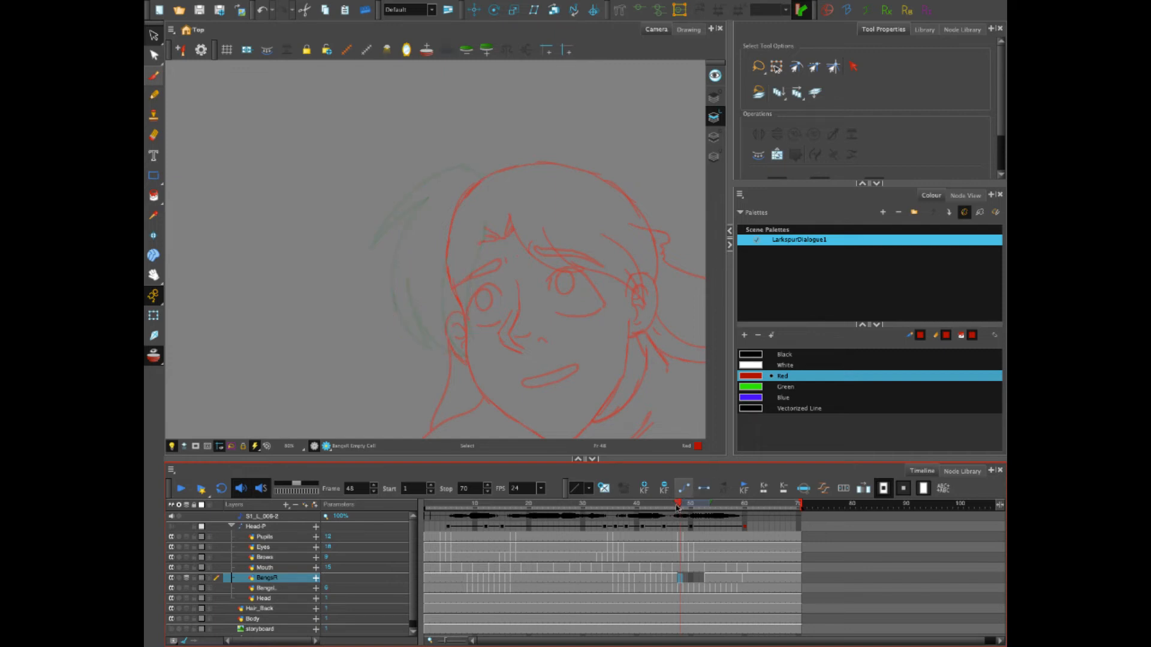
left_click(672, 504)
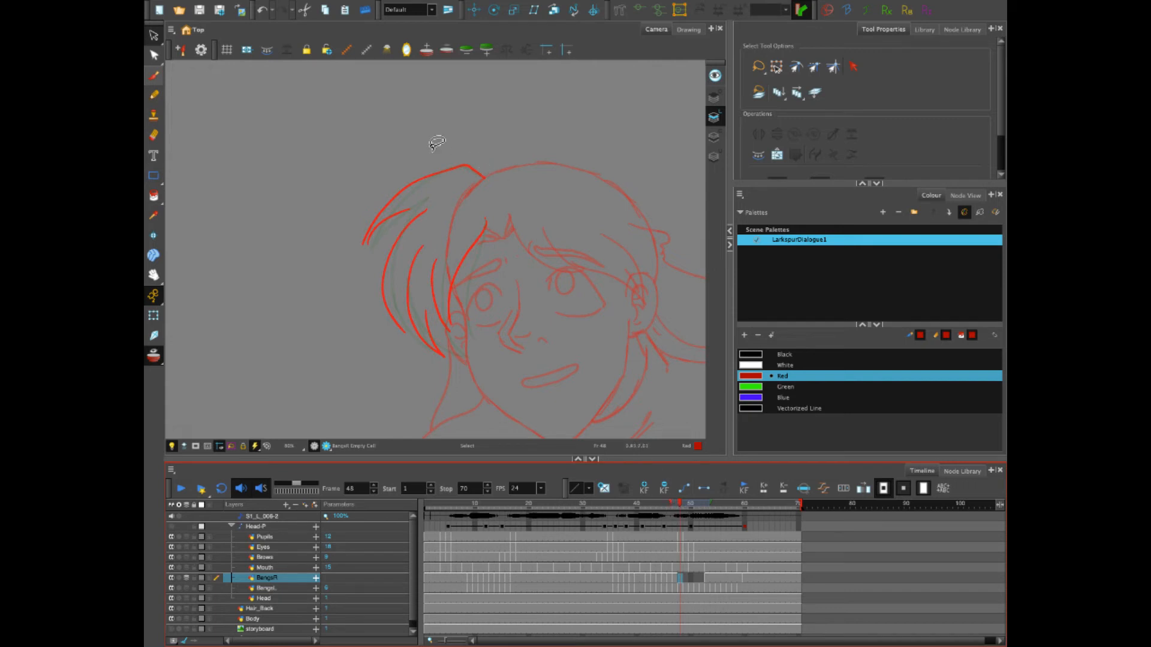
key("alt+b")
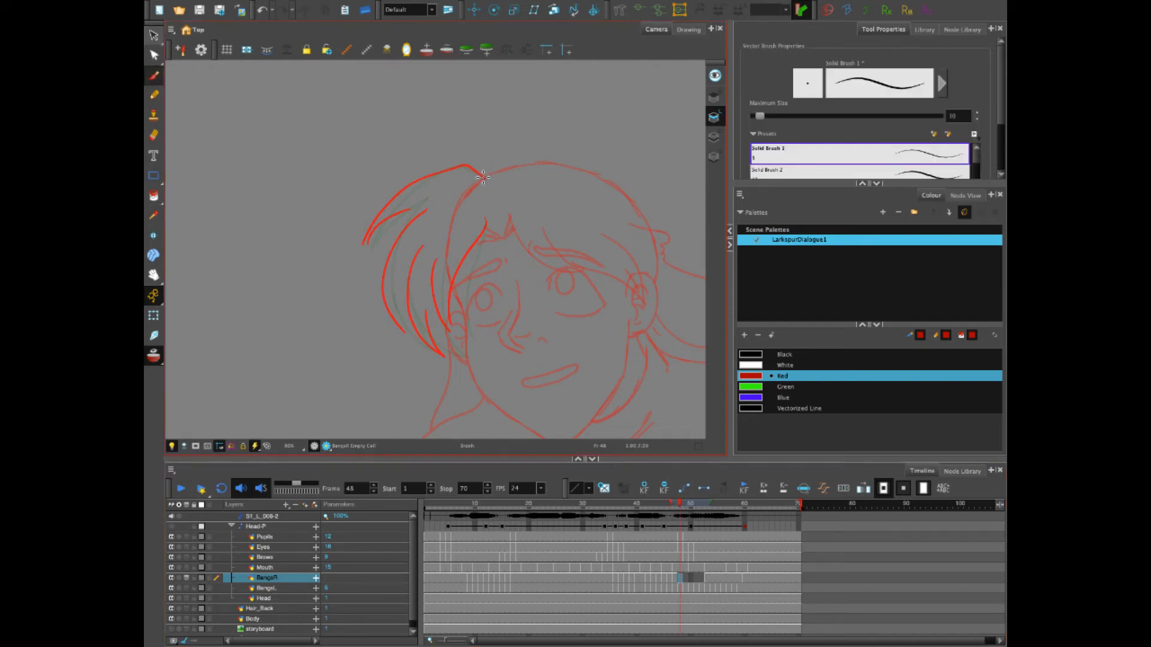
mouse_move(483, 177)
left_mouse_down()
mouse_move(427, 175)
mouse_move(388, 199)
mouse_move(365, 249)
mouse_move(416, 203)
left_mouse_up()
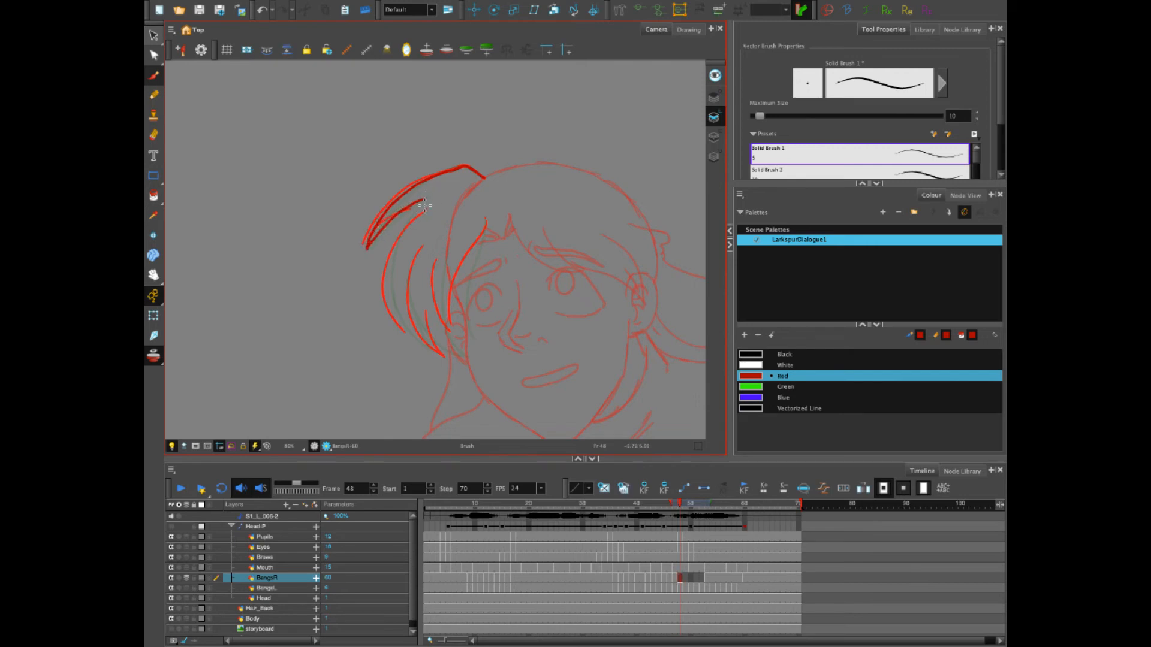
mouse_move(372, 248)
left_mouse_down()
mouse_move(426, 197)
mouse_move(448, 196)
mouse_move(367, 247)
mouse_move(425, 204)
left_mouse_up()
Draw the long curved outer strand below the upper lock on frame 48, redoing the stroke until it fits
mouse_move(415, 341)
left_mouse_down()
mouse_move(386, 286)
mouse_move(424, 211)
left_mouse_up()
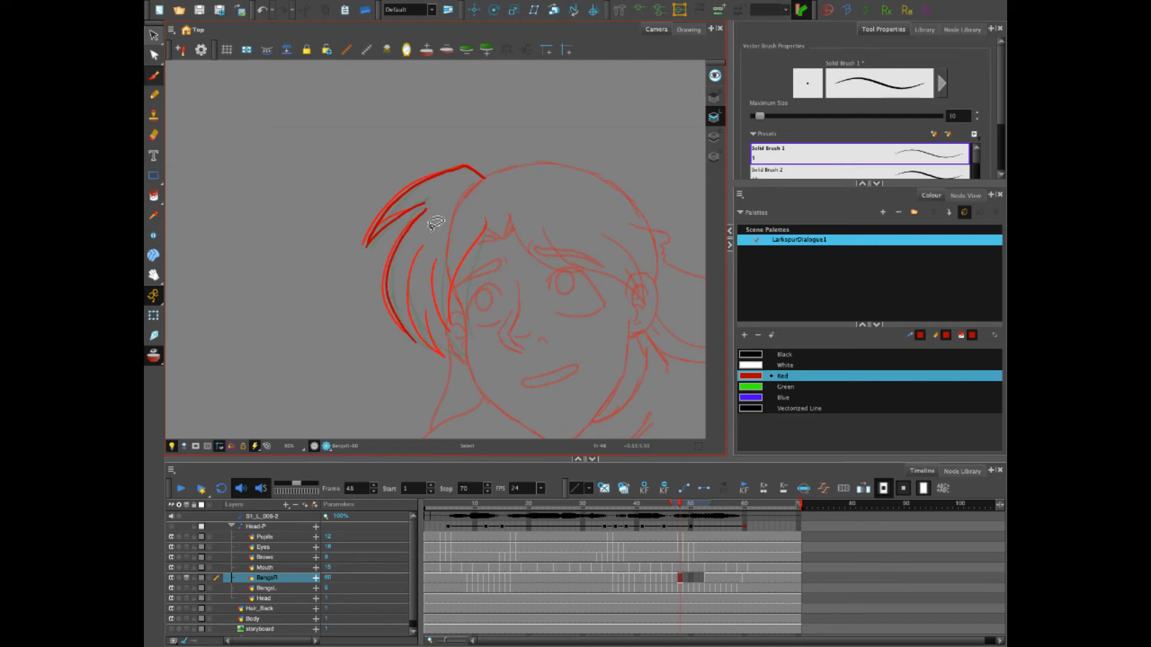
key("ctrl+z")
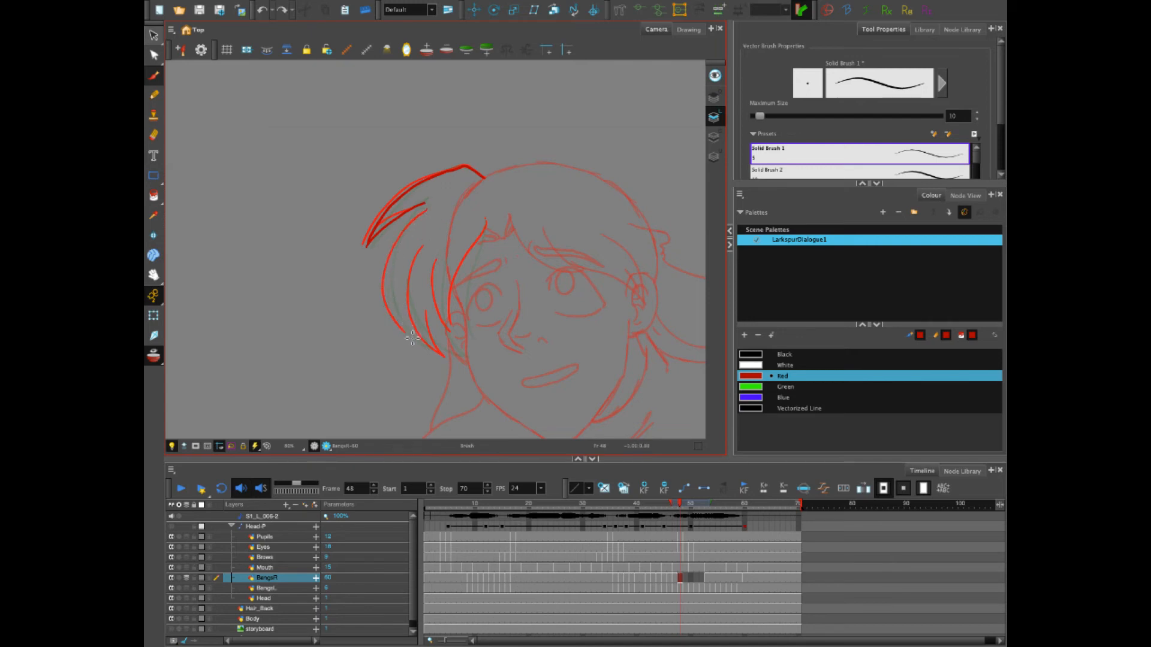
mouse_move(413, 337)
left_mouse_down()
mouse_move(388, 276)
mouse_move(427, 204)
left_mouse_up()
key("ctrl+z")
mouse_move(409, 335)
left_mouse_down()
mouse_move(389, 315)
mouse_move(383, 252)
mouse_move(433, 198)
left_mouse_up()
mouse_move(411, 262)
left_mouse_down()
mouse_move(406, 303)
mouse_move(420, 324)
left_mouse_up()
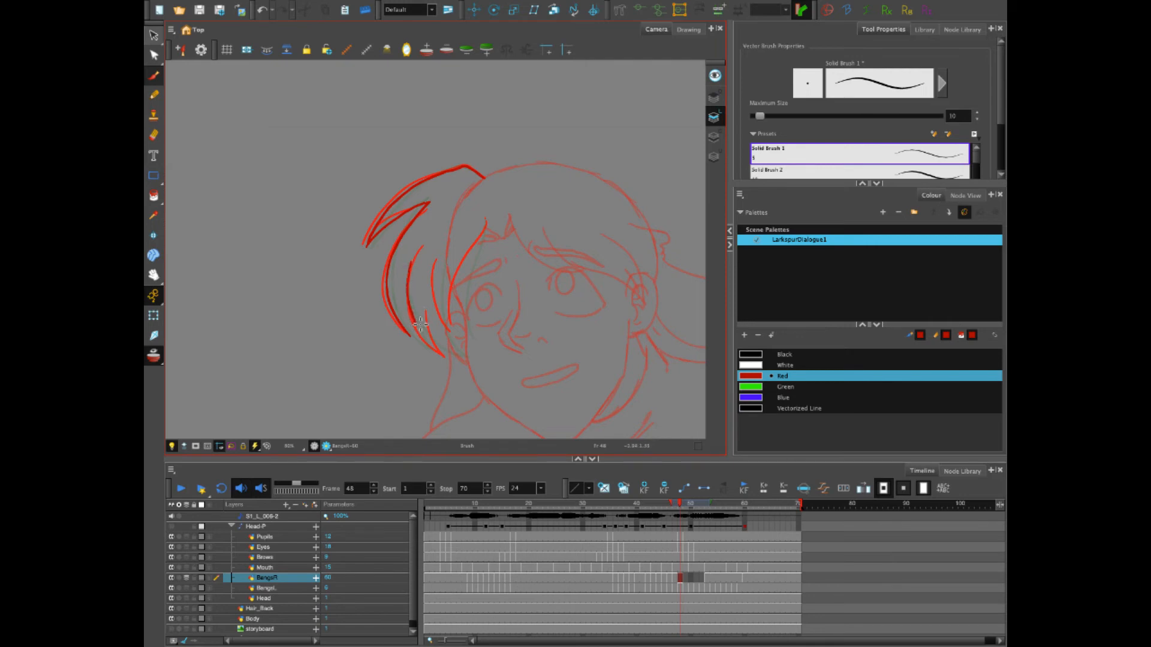
key("alt+s")
left_click_drag(402, 327, 441, 355)
key("ctrl+z")
Draw the strand beside the face and the short inner stroke next to it on frame 48
mouse_move(485, 225)
left_mouse_down()
mouse_move(460, 299)
mouse_move(470, 341)
left_mouse_up()
key("ctrl+z")
mouse_move(484, 226)
left_mouse_down()
mouse_move(461, 285)
mouse_move(461, 340)
left_mouse_up()
left_click_drag(440, 265, 444, 329)
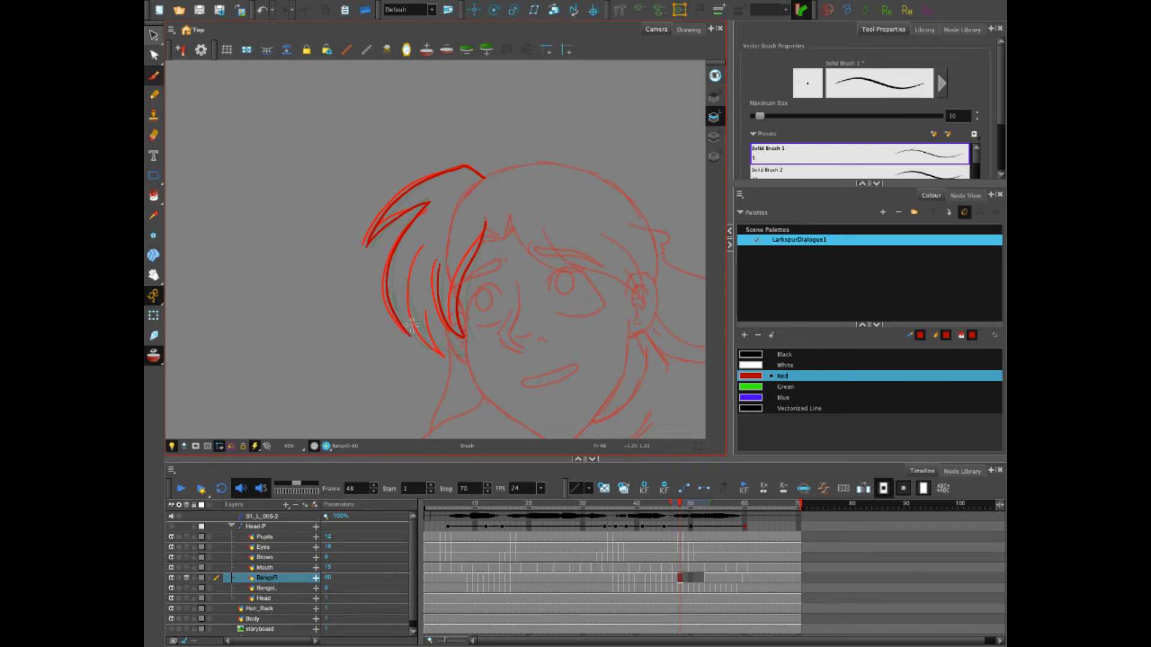
Try a short middle strand running down to the lower tip of the bangs on frame 48
mouse_move(410, 264)
left_mouse_down()
mouse_move(415, 317)
mouse_move(453, 355)
left_mouse_up()
key("ctrl+z")
left_click_drag(434, 300, 456, 363)
key("ctrl+z")
left_click_drag(416, 300, 457, 364)
mouse_move(408, 262)
left_mouse_down()
mouse_move(400, 288)
mouse_move(426, 346)
left_mouse_up()
key("ctrl+z")
Compare frame 48 with the neighbouring poses and extend its outer strand to the lower tip of the bangs
key("alt+o")
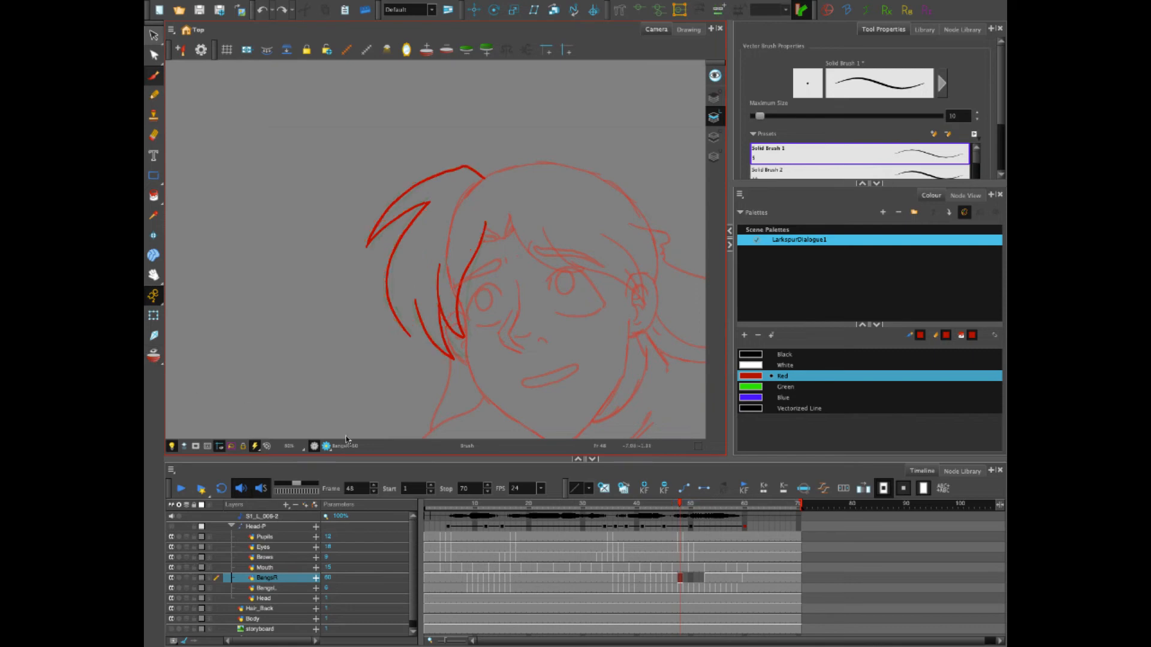
mouse_move(677, 506)
left_mouse_down()
mouse_move(699, 508)
mouse_move(684, 516)
left_mouse_up()
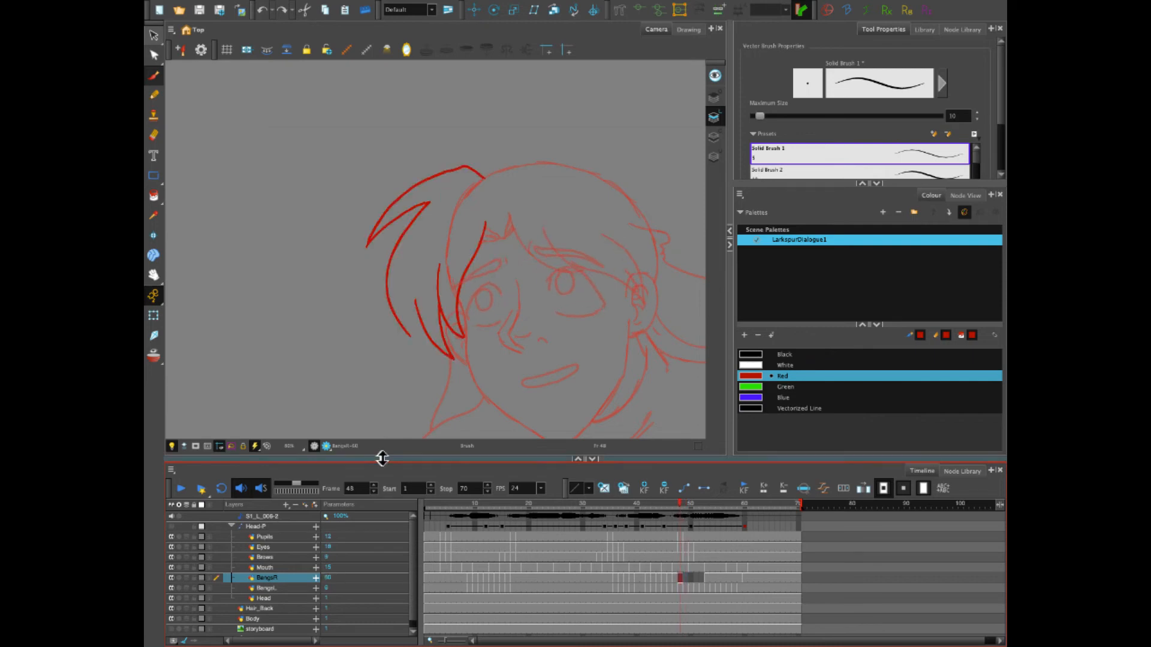
key("alt+o")
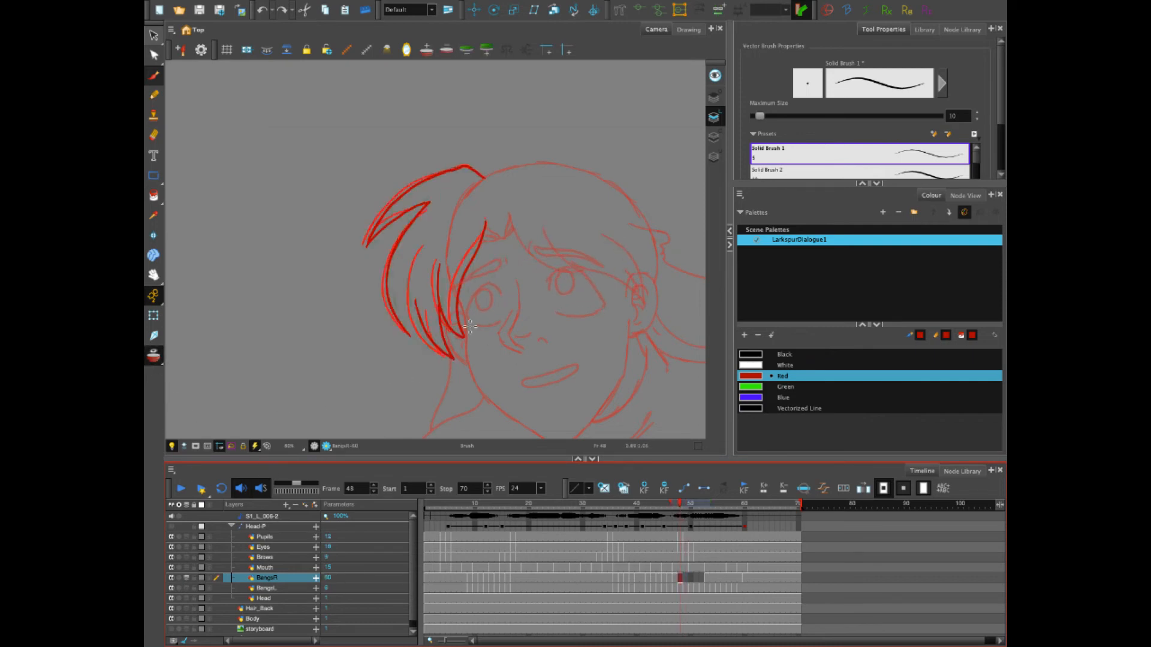
left_click_drag(405, 329, 452, 350)
mouse_move(412, 293)
left_mouse_down()
mouse_move(447, 352)
mouse_move(445, 327)
mouse_move(455, 336)
mouse_move(460, 313)
left_mouse_up()
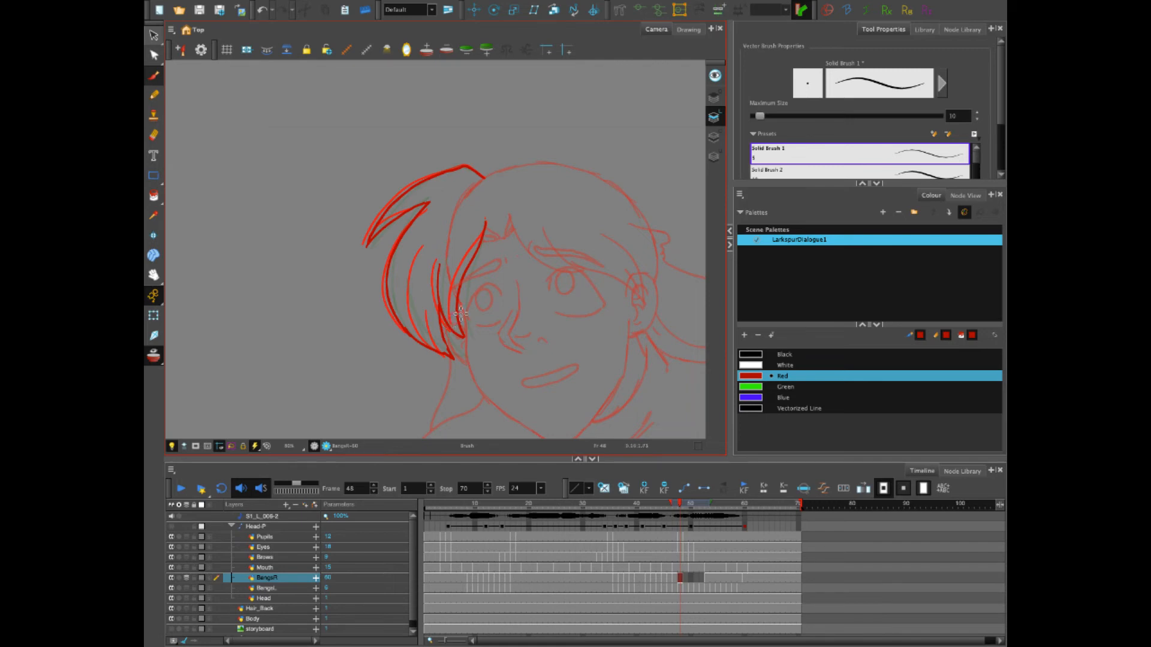
left_click_drag(680, 508, 679, 511)
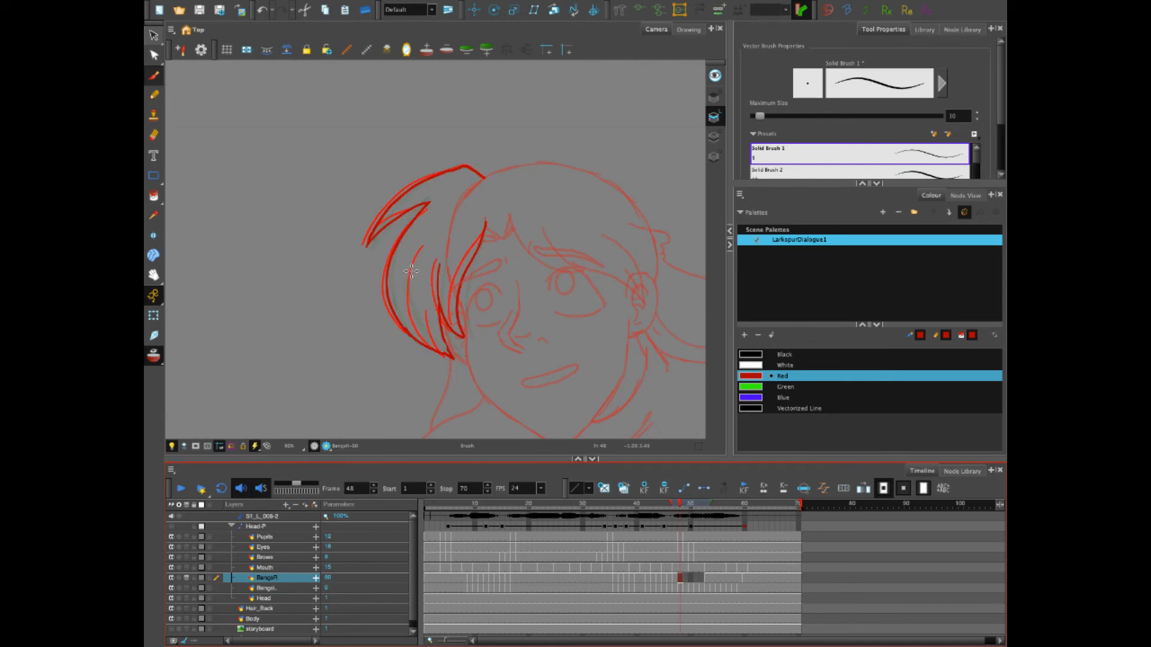
Draw the curved middle strand inside the outer one on frame 48, redoing it against the onion skin
mouse_move(409, 270)
left_mouse_down()
mouse_move(415, 319)
mouse_move(459, 363)
left_mouse_up()
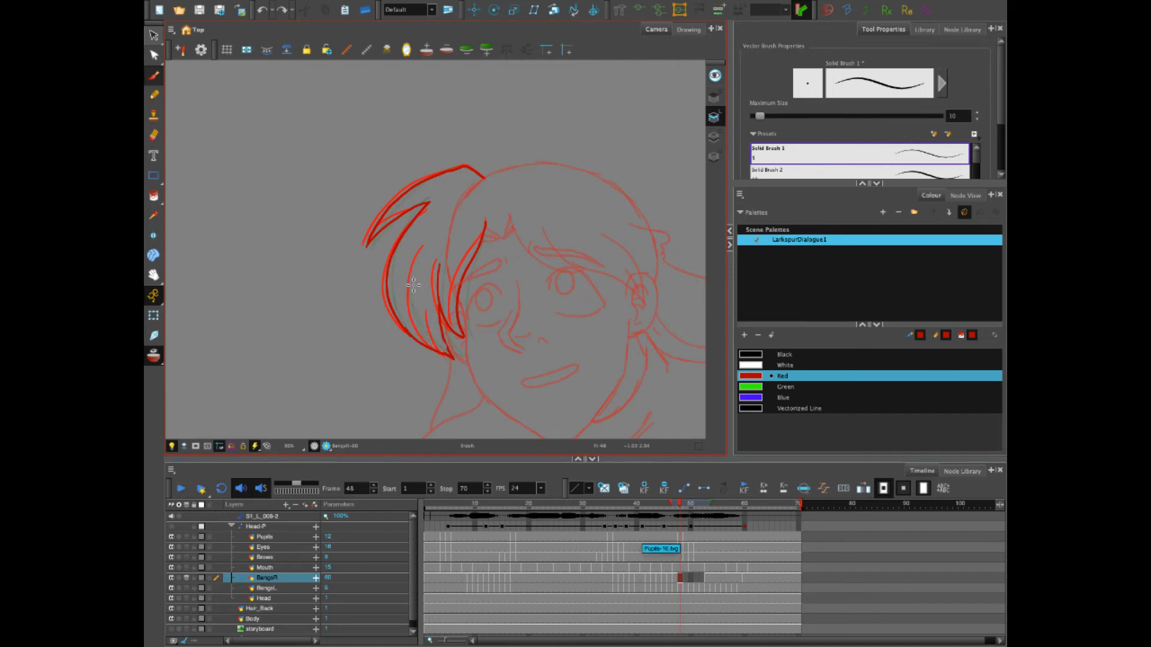
mouse_move(409, 273)
left_mouse_down()
mouse_move(434, 345)
mouse_move(459, 364)
left_mouse_up()
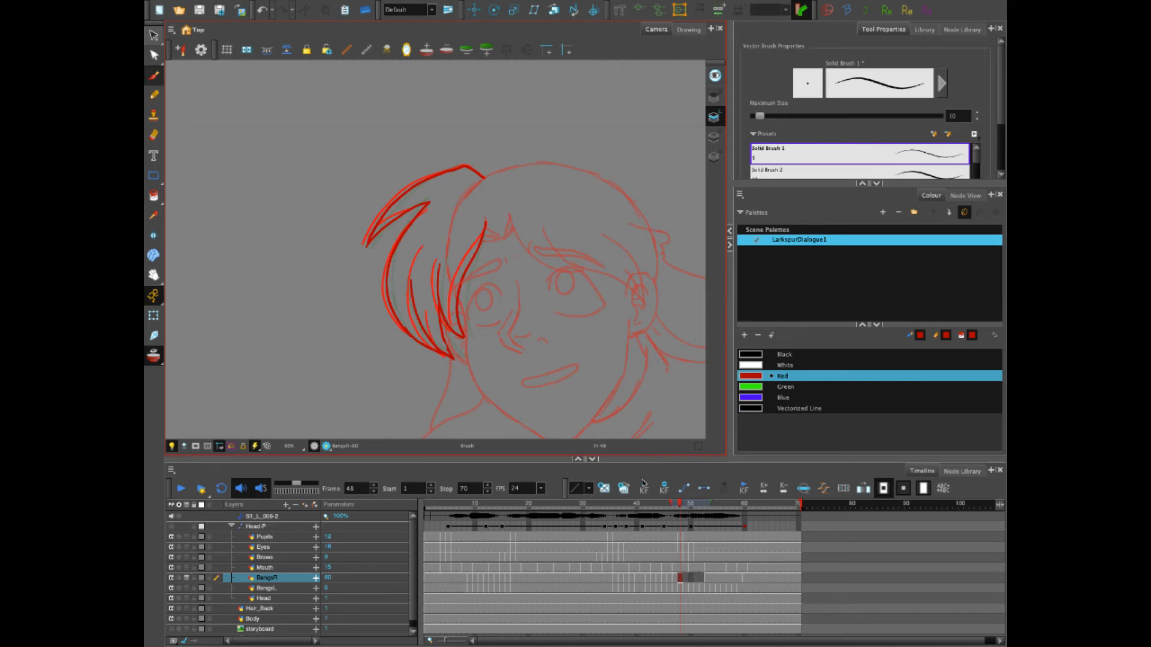
mouse_move(682, 506)
left_mouse_down()
mouse_move(671, 508)
mouse_move(681, 516)
left_mouse_up()
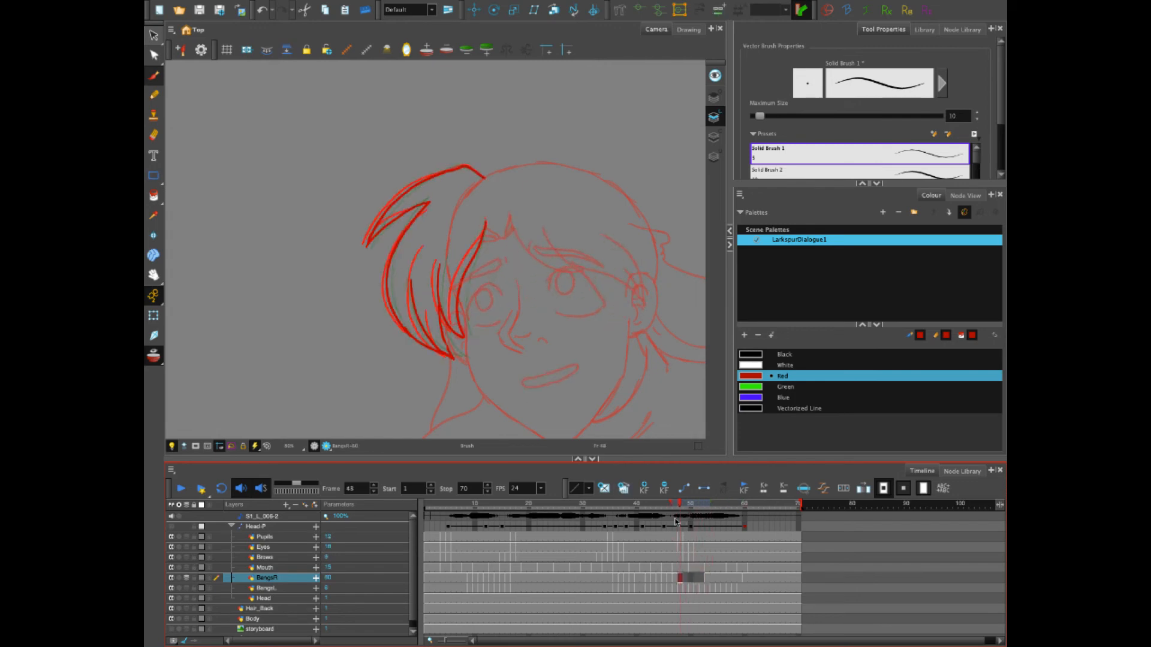
left_click_drag(415, 298, 450, 346)
key("alt+b")
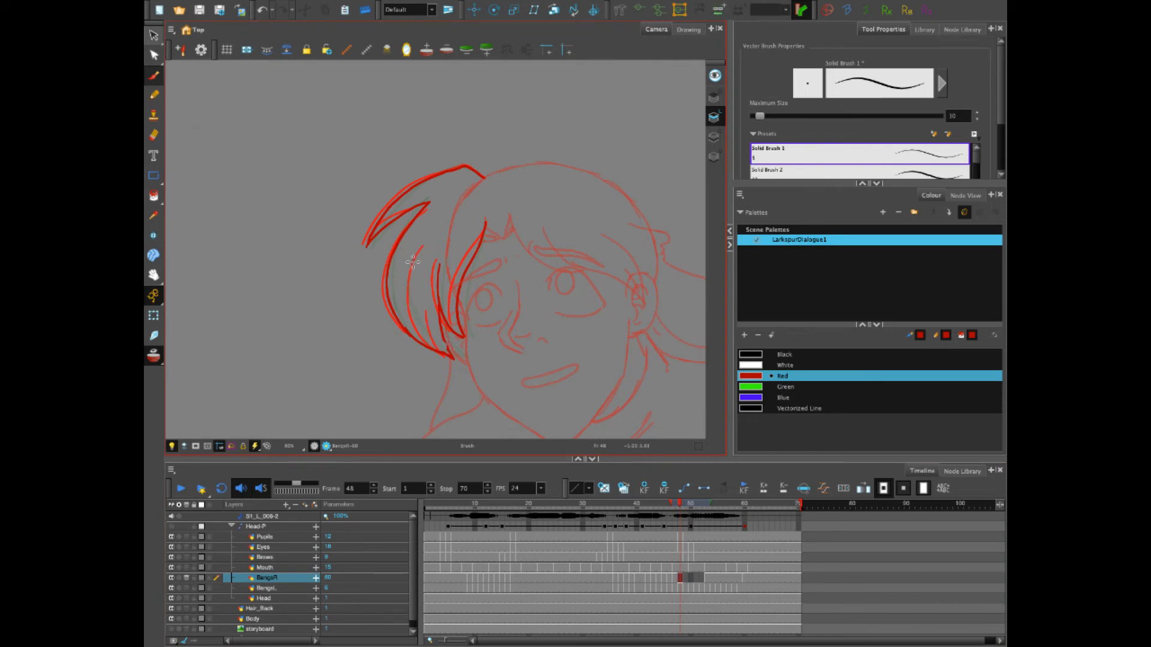
mouse_move(412, 262)
left_mouse_down()
mouse_move(409, 299)
mouse_move(436, 352)
left_mouse_up()
key("ctrl+z")
mouse_move(413, 259)
left_mouse_down()
mouse_move(421, 334)
mouse_move(449, 349)
left_mouse_up()
Draw the BangsR in-between on frame 49: outer strand, inner stroke, strand beside the face and upper lock
key("period")
key("ctrl+z")
mouse_move(424, 206)
left_mouse_down()
mouse_move(424, 233)
mouse_move(411, 223)
mouse_move(391, 295)
mouse_move(429, 351)
mouse_move(415, 216)
mouse_move(393, 302)
mouse_move(452, 357)
left_mouse_up()
key("ctrl+z")
mouse_move(411, 268)
left_mouse_down()
mouse_move(422, 326)
mouse_move(458, 359)
mouse_move(449, 326)
left_mouse_up()
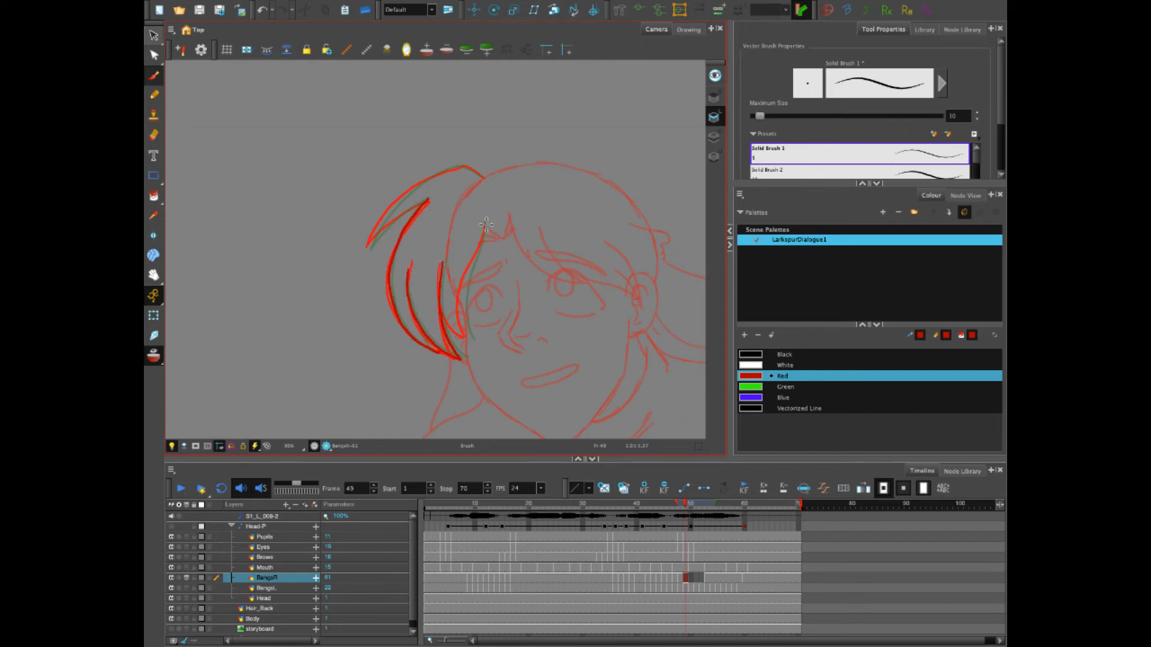
left_click_drag(486, 219, 472, 340)
mouse_move(428, 199)
left_mouse_down()
mouse_move(367, 247)
mouse_move(425, 181)
mouse_move(479, 174)
left_mouse_up()
Draw the strand beside the face on frame 50, redoing it against the onion skin, and add the inner stroke next to it
key("period")
left_click_drag(484, 222, 472, 340)
key("ctrl+z")
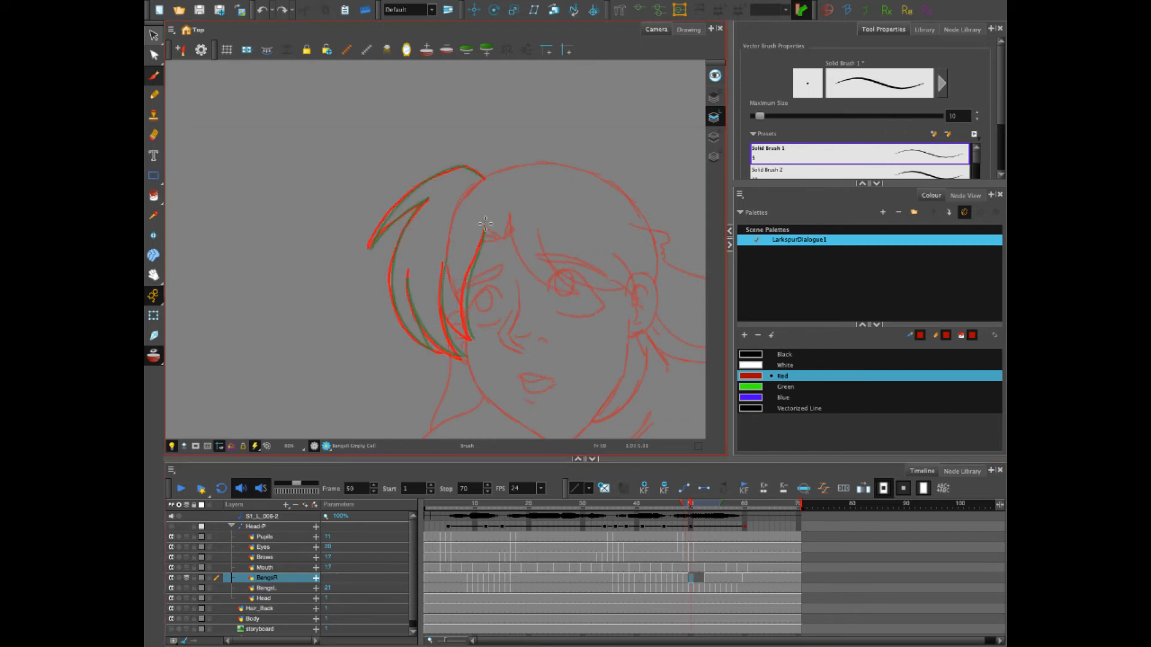
left_click_drag(486, 220, 473, 341)
key("ctrl+z")
left_click_drag(485, 220, 473, 341)
left_click_drag(443, 259, 469, 342)
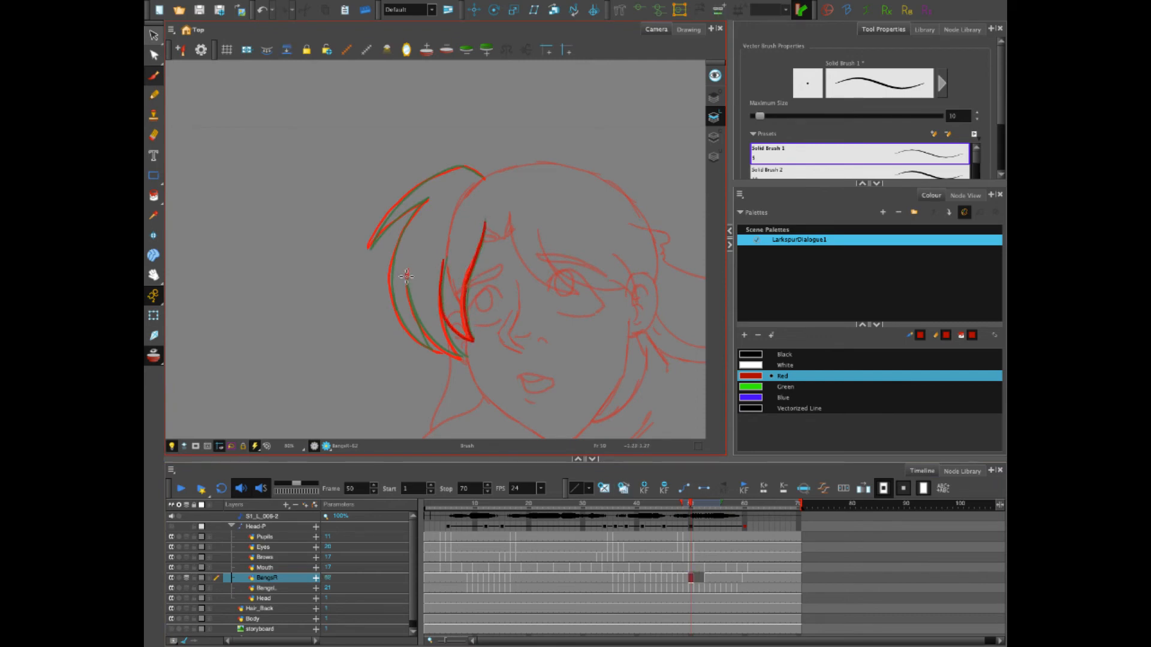
Add the middle strand, the long outer curve and both edges of the upper lock on frame 50
left_click_drag(407, 269, 463, 359)
mouse_move(427, 200)
left_mouse_down()
mouse_move(397, 250)
mouse_move(443, 357)
left_mouse_up()
left_click_drag(367, 249, 424, 200)
mouse_move(367, 249)
left_mouse_down()
mouse_move(423, 177)
mouse_move(489, 175)
left_mouse_up()
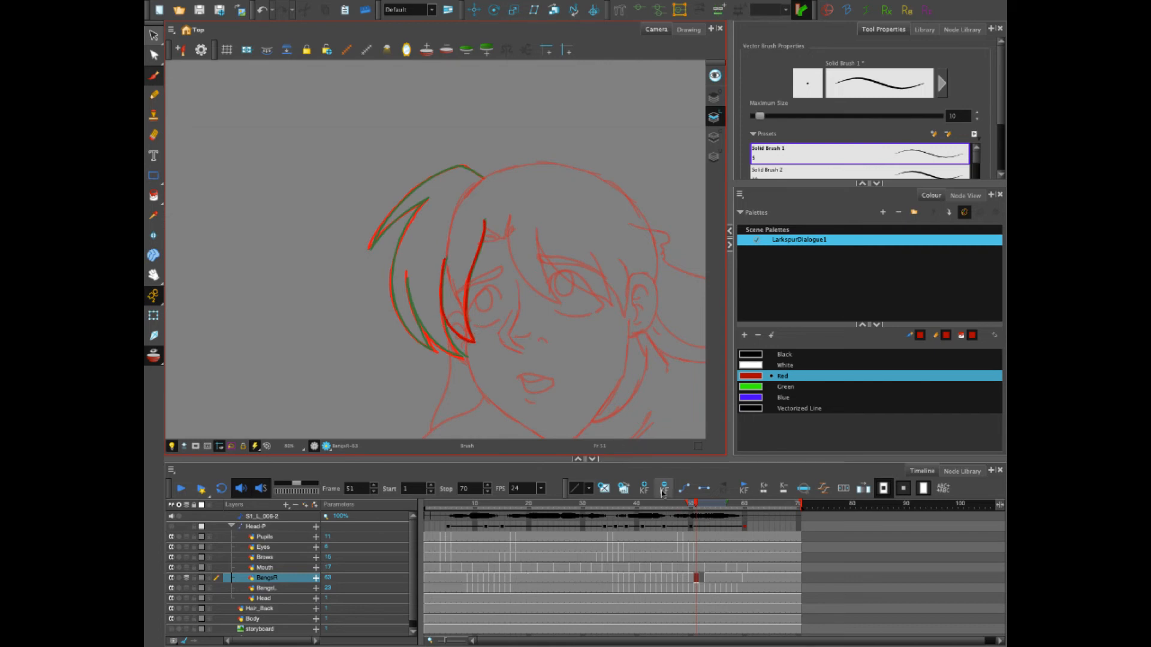
Compare the BangsR drawings on frames 53 and 60 with the cells at frames 51 and 52
left_click(706, 578)
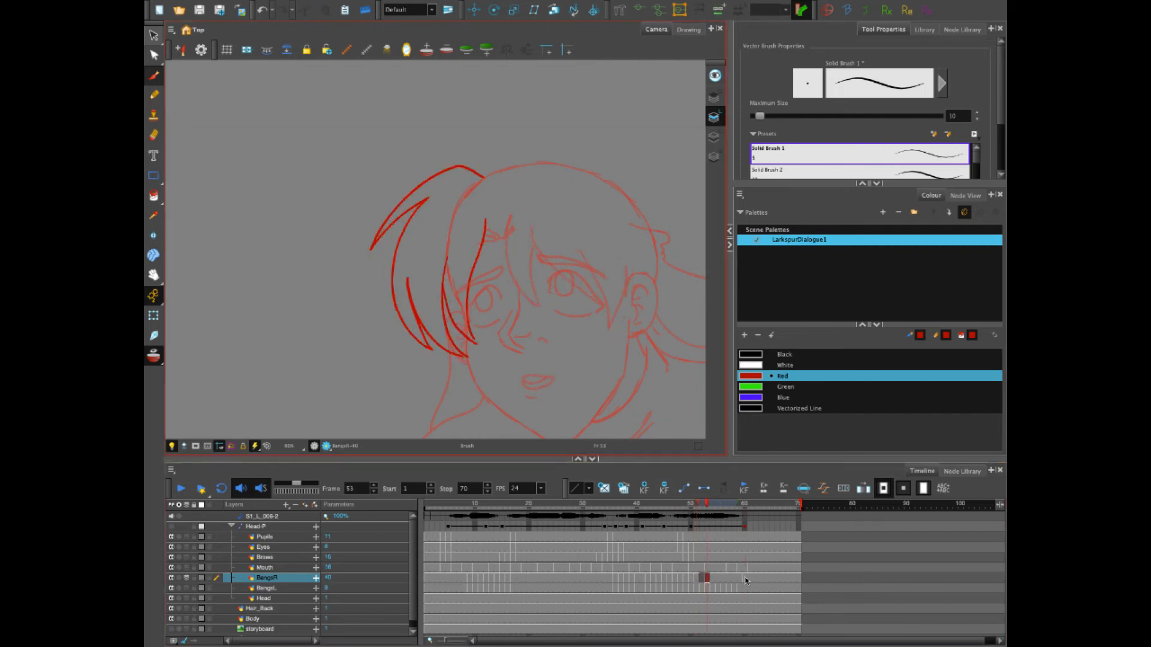
left_click(704, 578)
left_click(744, 578)
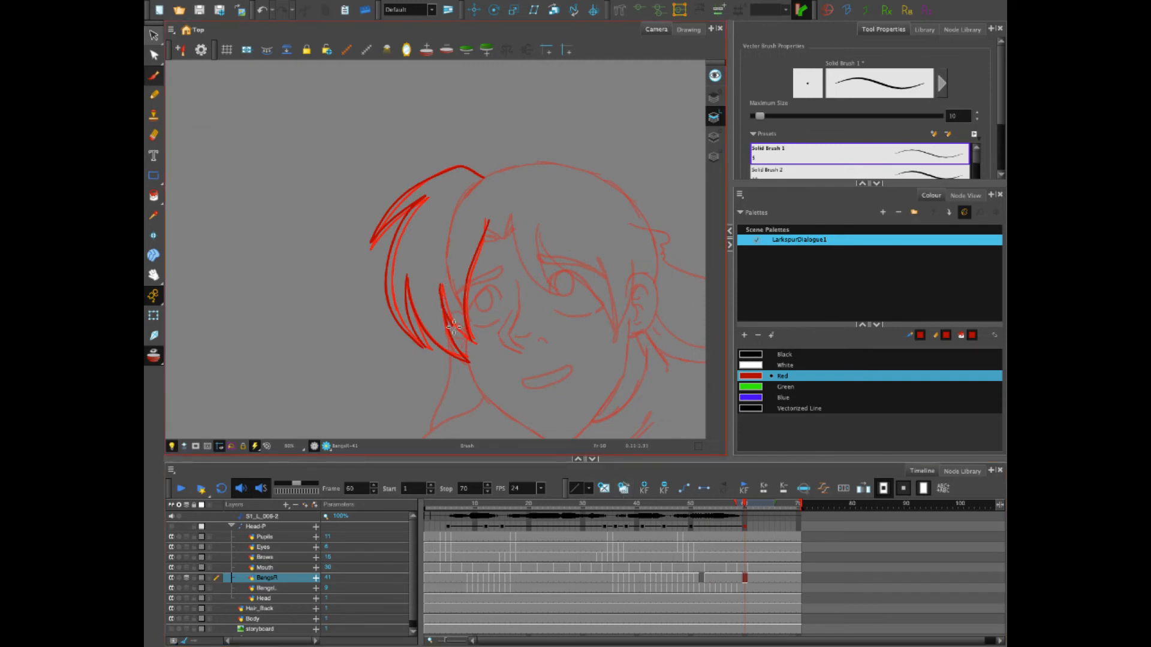
left_click(701, 578)
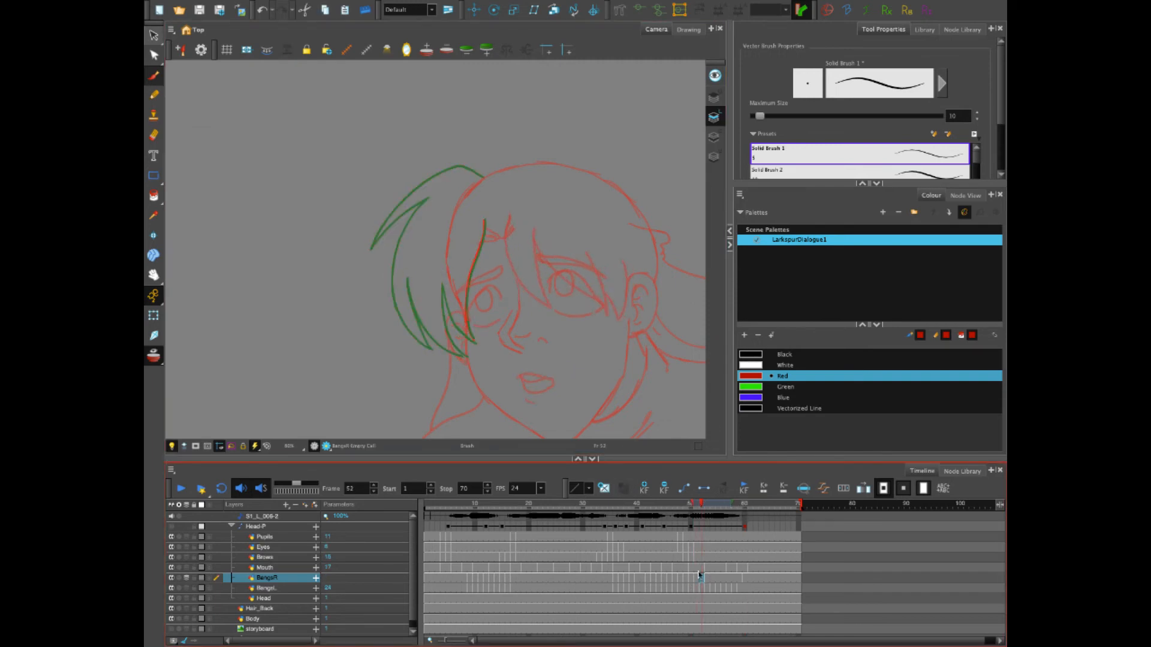
left_click(697, 578)
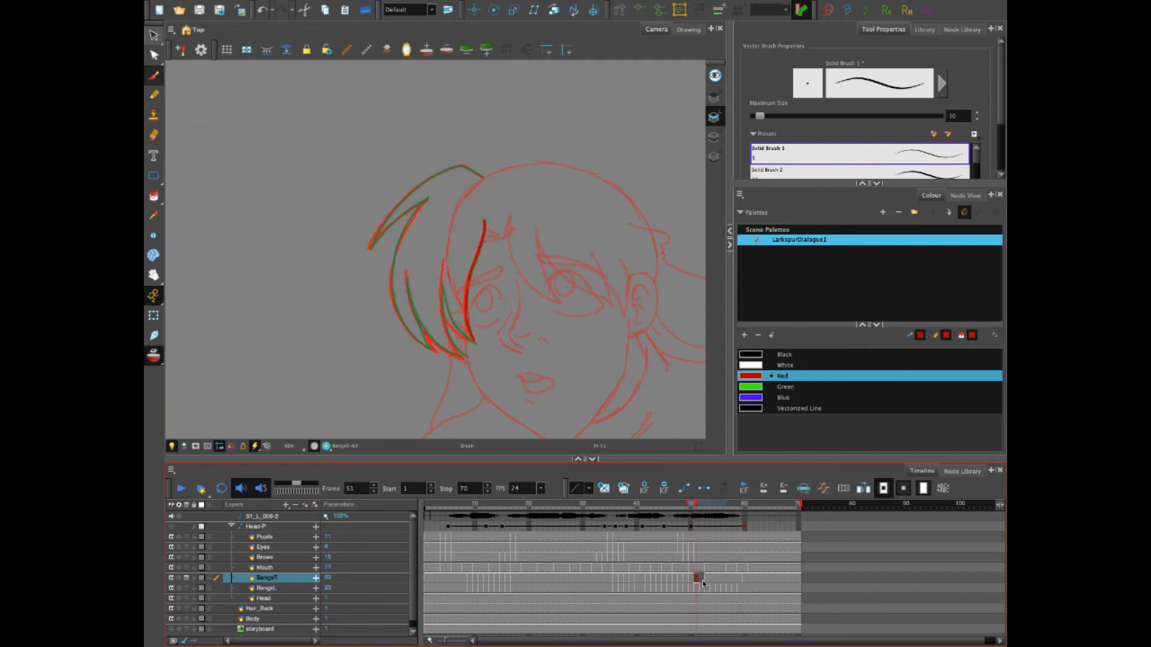
left_click(703, 579)
key("comma")
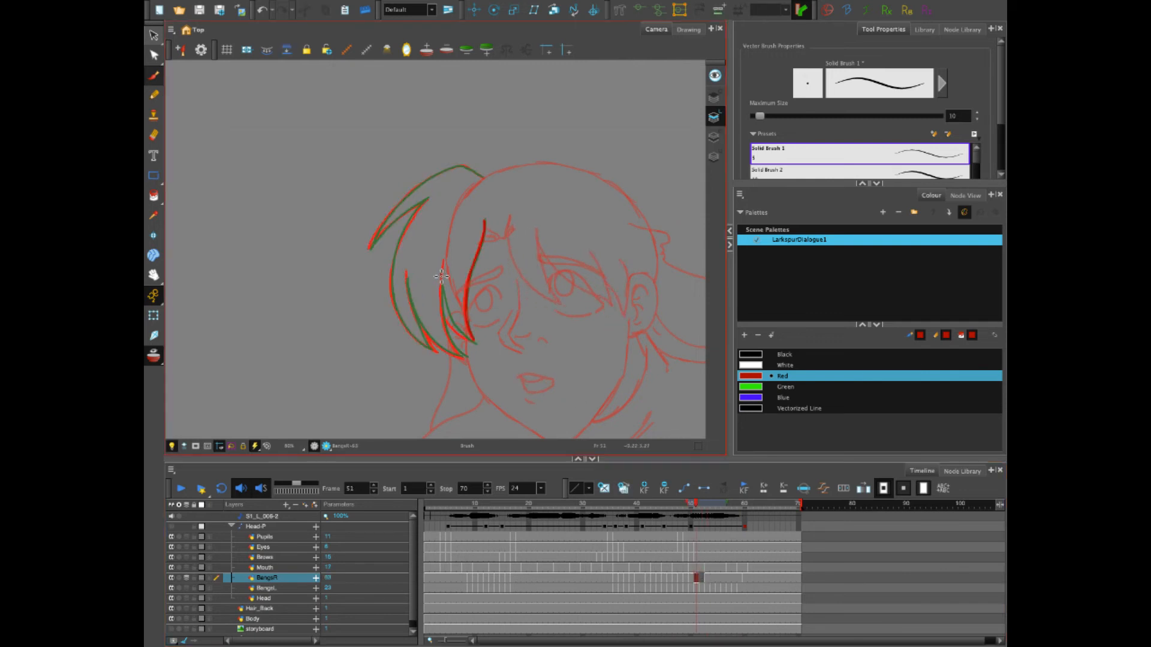
Draw the inner, middle and outer strands and the upper lock on frame 51
left_click_drag(445, 282, 474, 348)
left_click_drag(407, 274, 433, 354)
left_click_drag(441, 288, 466, 360)
mouse_move(428, 198)
left_mouse_down()
mouse_move(410, 222)
mouse_move(394, 299)
mouse_move(434, 353)
left_mouse_up()
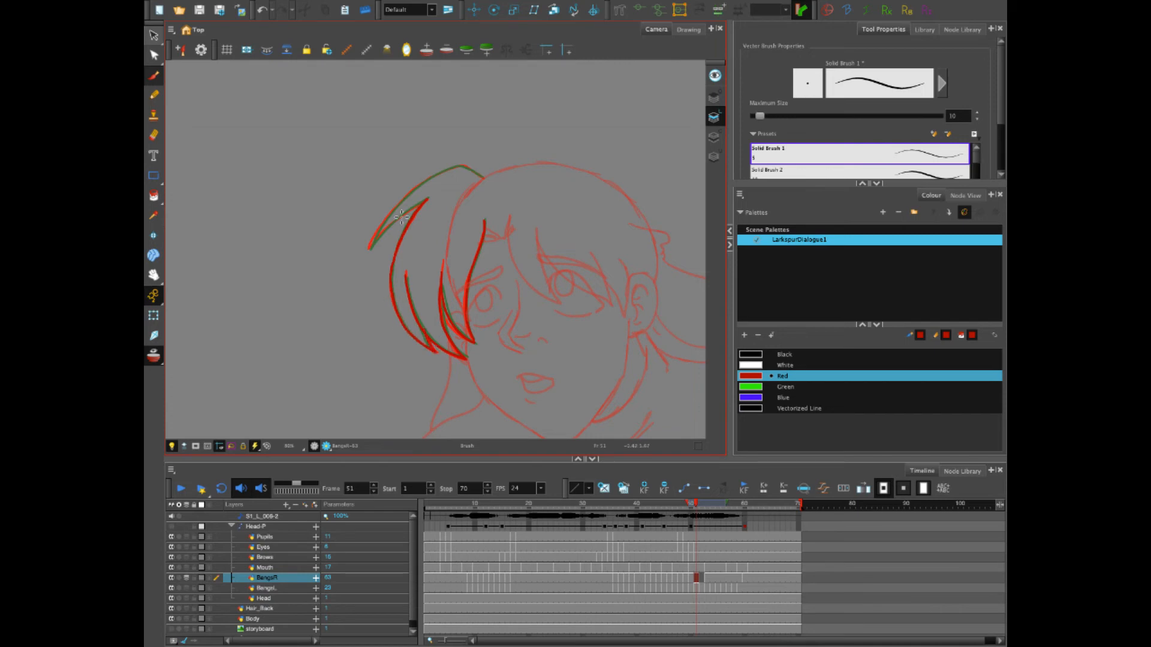
left_click_drag(368, 249, 443, 172)
Draw the complete set of bangs strands on frame 52 over the onion skin, from the outer curve to the upper lock
key("period")
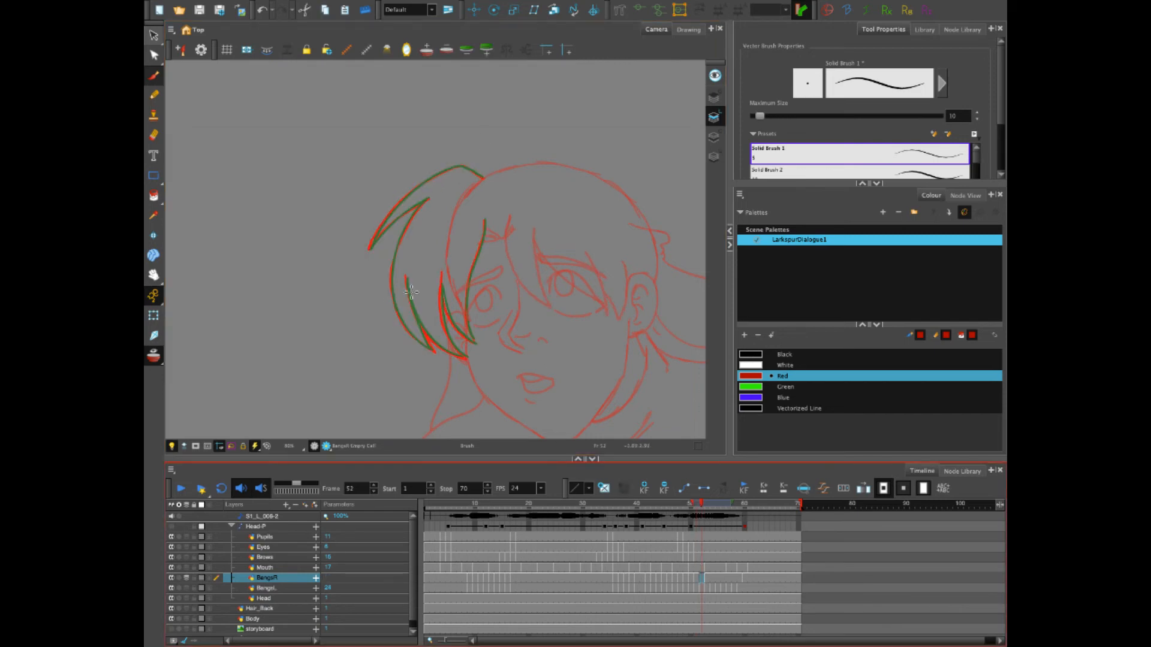
mouse_move(435, 353)
left_mouse_down()
mouse_move(392, 283)
mouse_move(429, 199)
left_mouse_up()
mouse_move(405, 276)
left_mouse_down()
mouse_move(435, 354)
mouse_move(456, 336)
mouse_move(442, 277)
mouse_move(475, 345)
left_mouse_up()
key("ctrl+z")
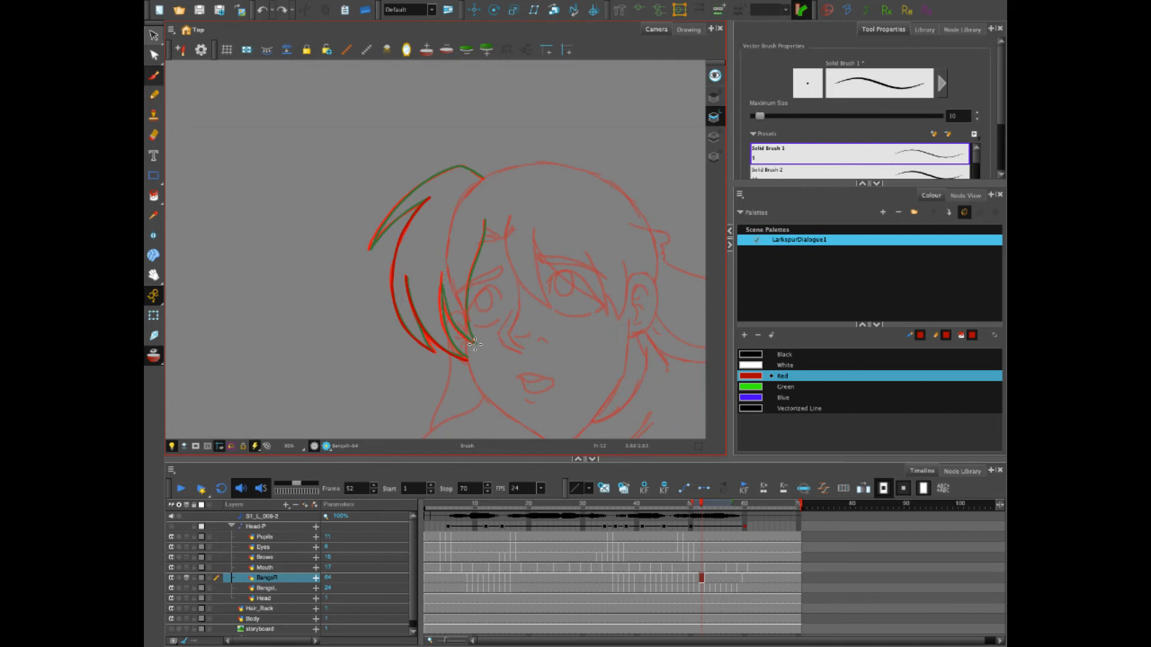
mouse_move(442, 282)
left_mouse_down()
mouse_move(476, 346)
mouse_move(463, 358)
mouse_move(442, 290)
mouse_move(456, 289)
mouse_move(475, 344)
mouse_move(466, 298)
mouse_move(484, 219)
left_mouse_up()
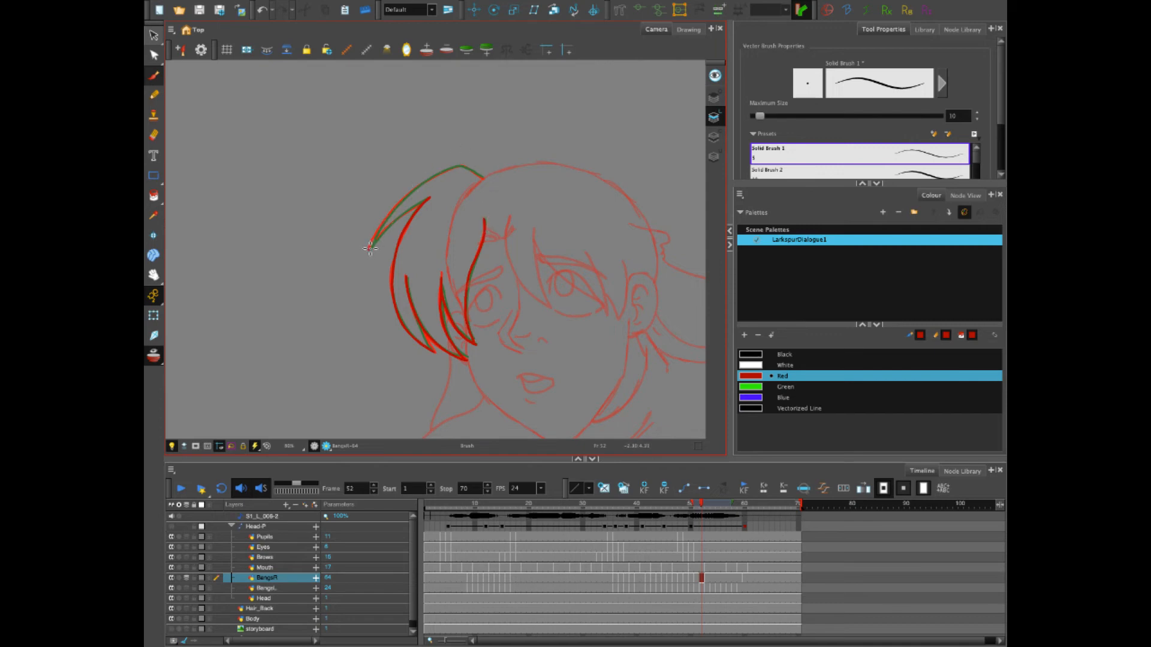
left_click_drag(389, 226, 429, 199)
mouse_move(371, 244)
left_mouse_down()
mouse_move(393, 208)
mouse_move(459, 166)
left_mouse_up()
Play the animation from frame 1 through to frame 70 to check the bangs' motion
left_click_drag(646, 510, 426, 510)
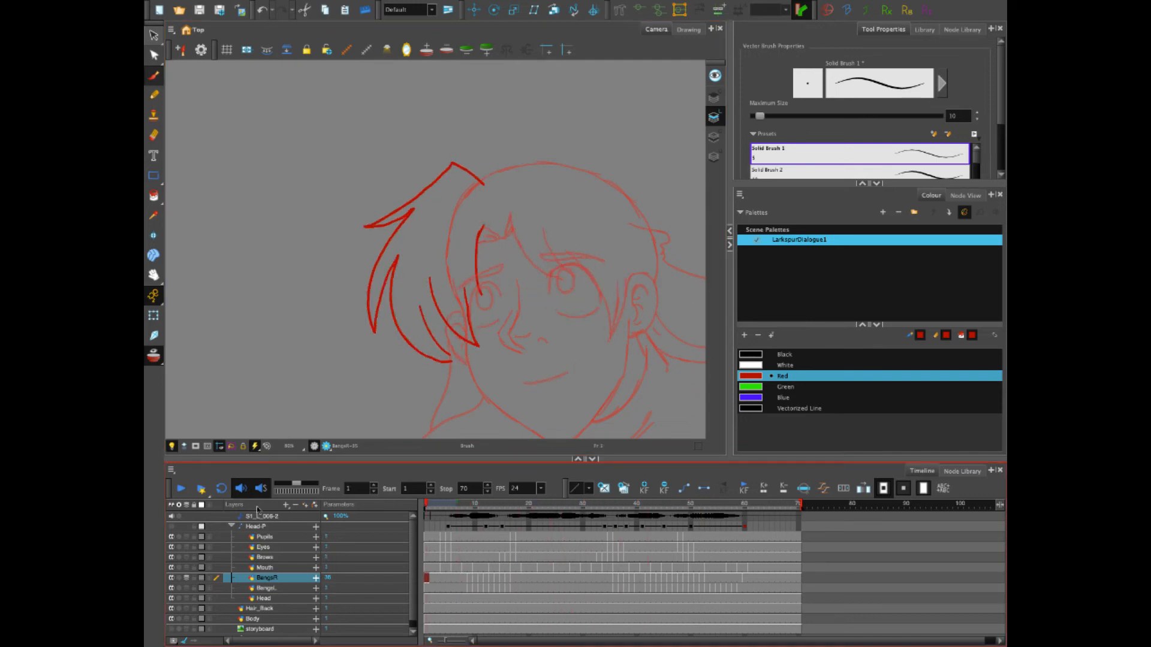
left_click(183, 489)
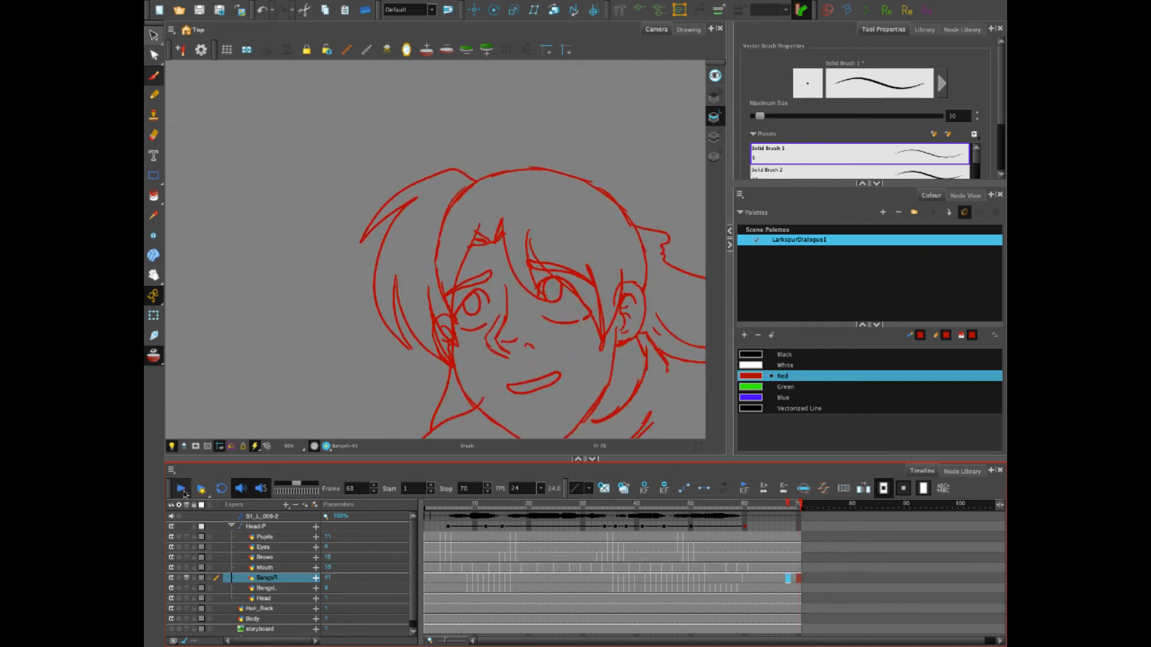
left_click(182, 490)
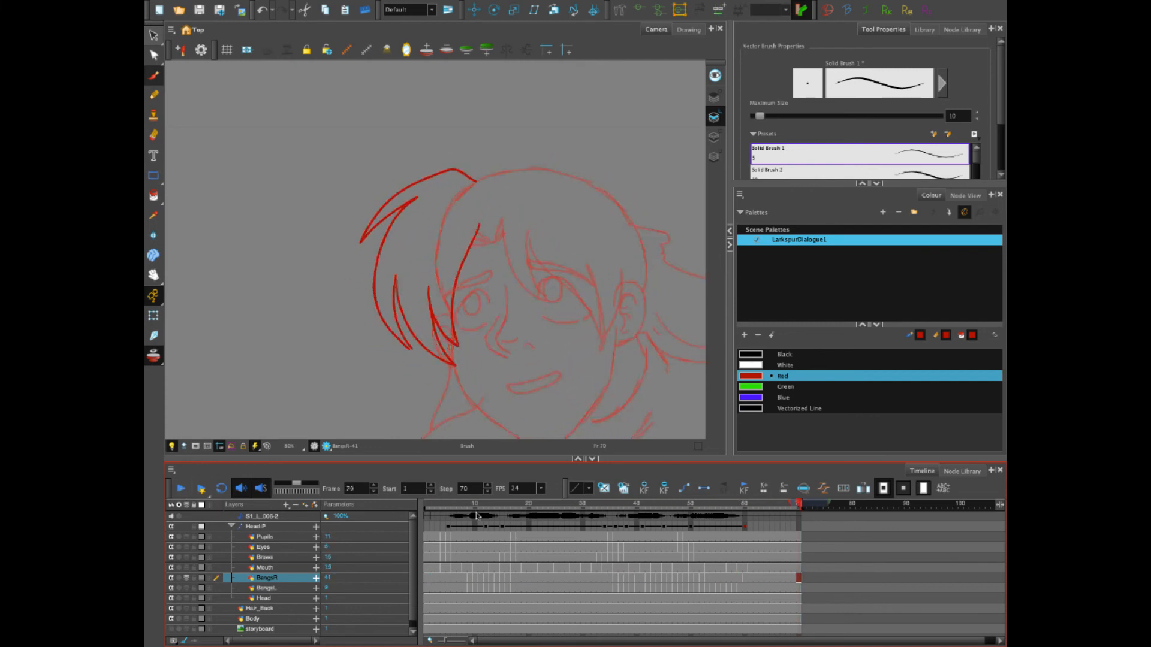
Clear the BangsR exposures from frame 54 to frame 59
left_click(711, 579)
mouse_move(713, 507)
left_mouse_down()
mouse_move(671, 506)
mouse_move(750, 512)
mouse_move(689, 517)
mouse_move(744, 519)
mouse_move(712, 522)
left_mouse_up()
left_click(741, 579, "shift")
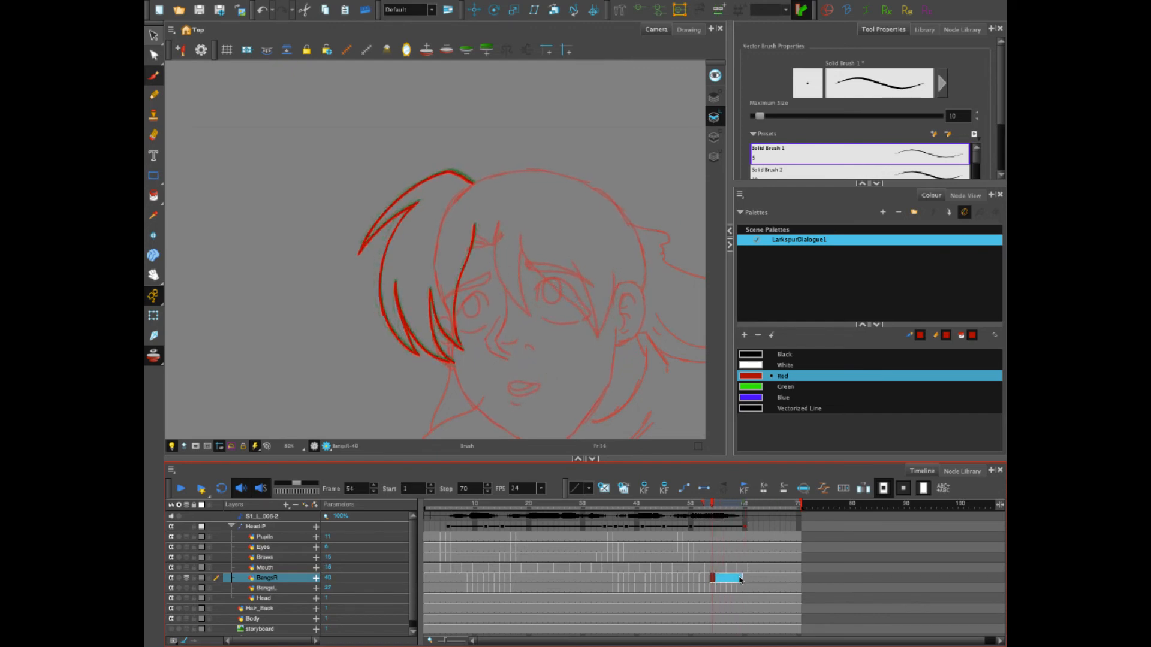
key("Delete")
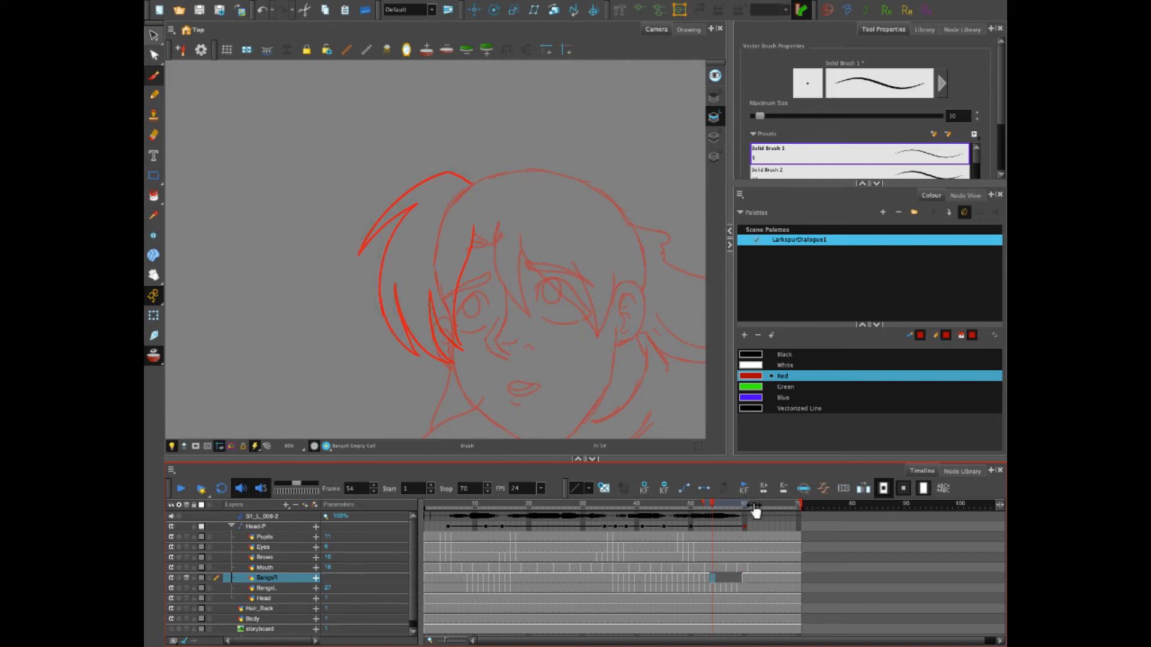
Draw the BangsR in-between on frame 54: upper lock, outer curve, middle and inner strands, and the strand beside the face
left_click(471, 182)
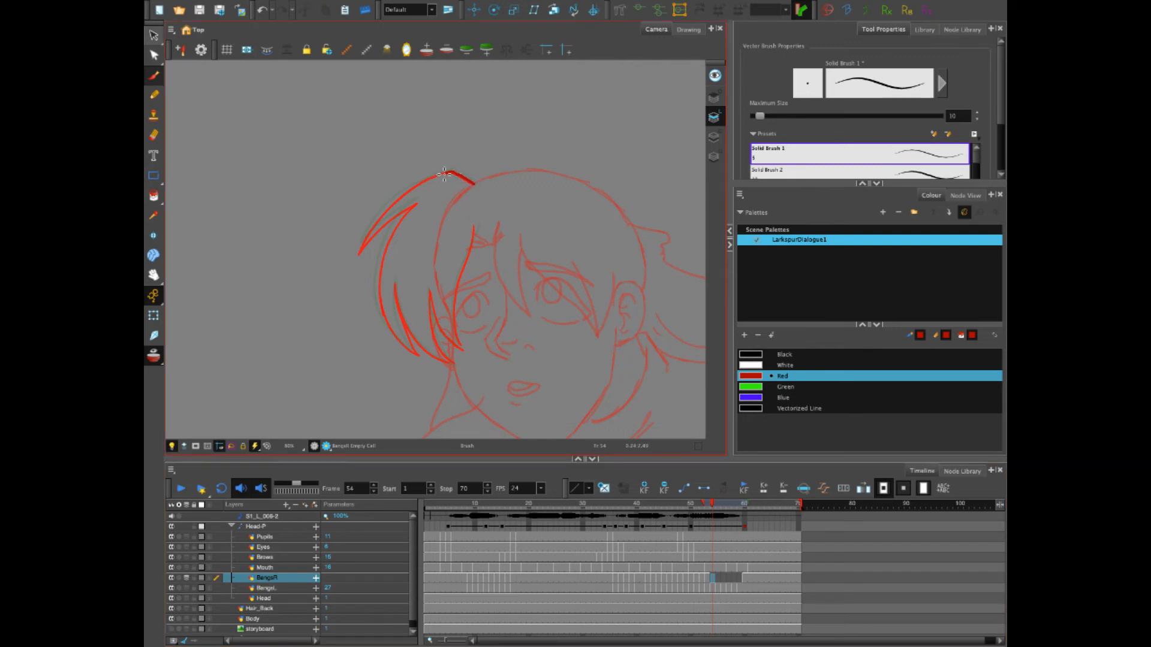
mouse_move(444, 175)
left_mouse_down()
mouse_move(383, 211)
mouse_move(359, 251)
mouse_move(422, 199)
left_mouse_up()
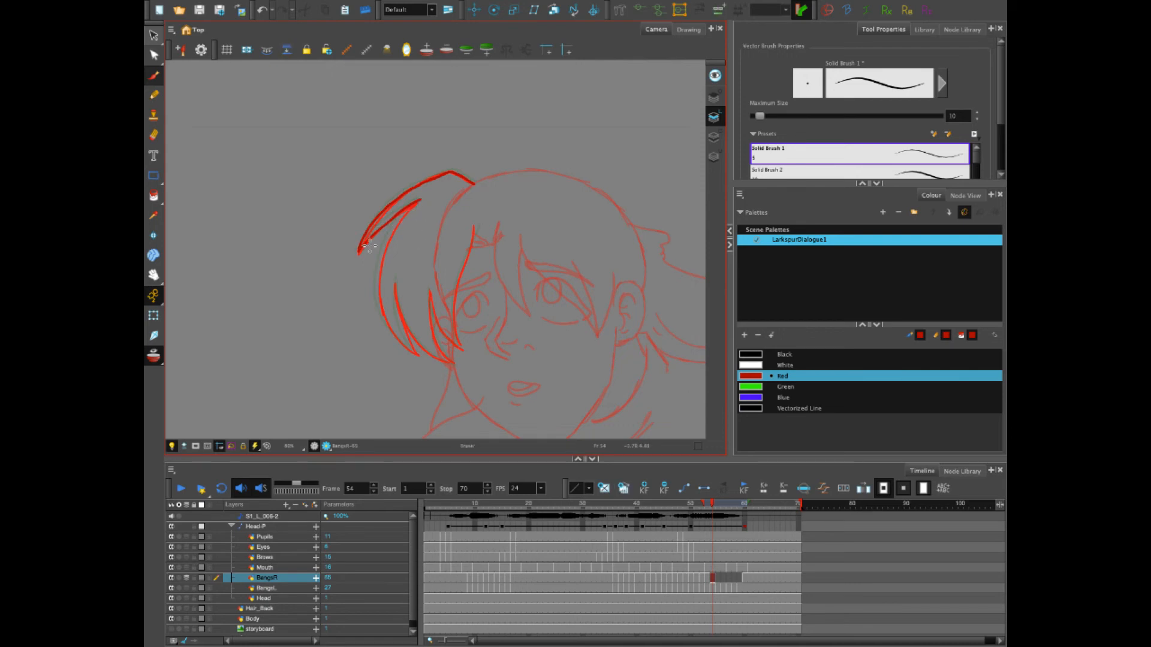
key("ctrl+z")
left_click_drag(369, 245, 418, 202)
mouse_move(360, 249)
left_mouse_down()
mouse_move(420, 201)
mouse_move(399, 330)
mouse_move(413, 353)
left_mouse_up()
left_click_drag(394, 277, 421, 345)
left_click_drag(430, 293, 453, 363)
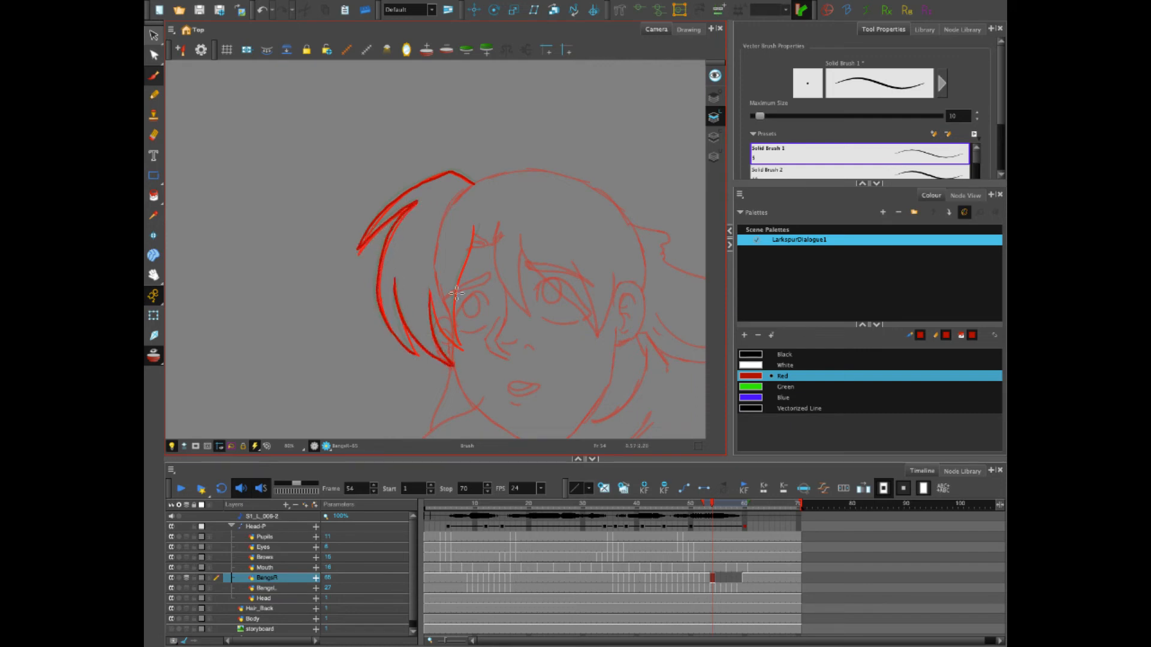
mouse_move(474, 226)
left_mouse_down()
mouse_move(455, 294)
mouse_move(450, 341)
left_mouse_up()
Draw the face-side, inner and outer bangs strands on frame 55 and try the lower edge of the upper lock
key("period")
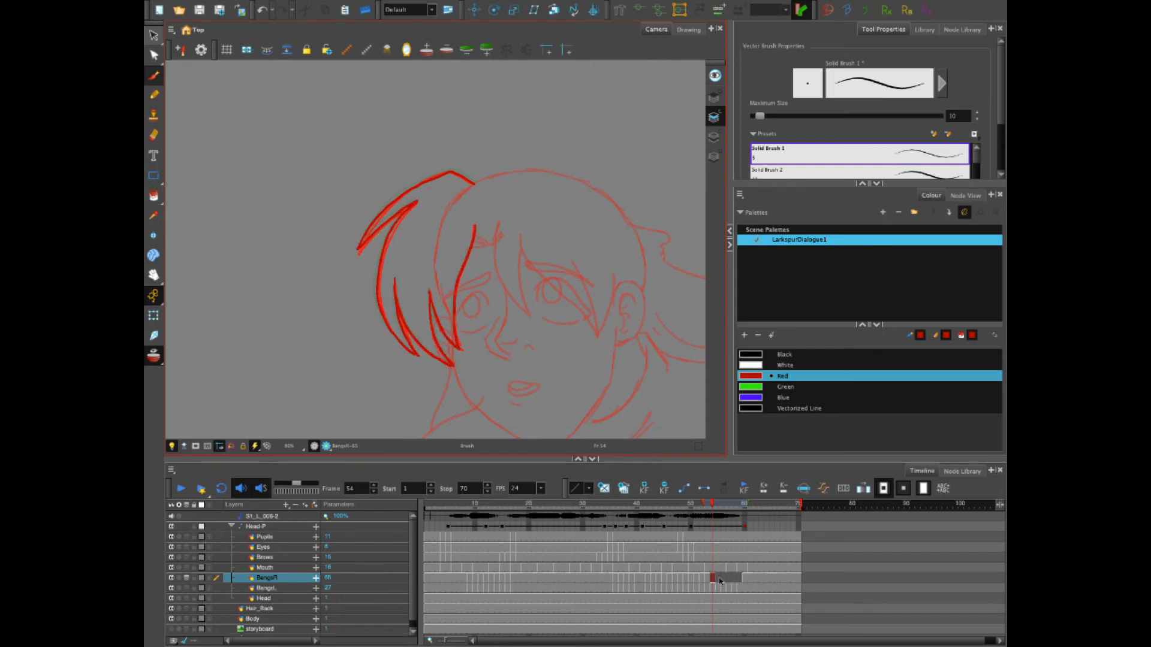
key("comma")
key("period")
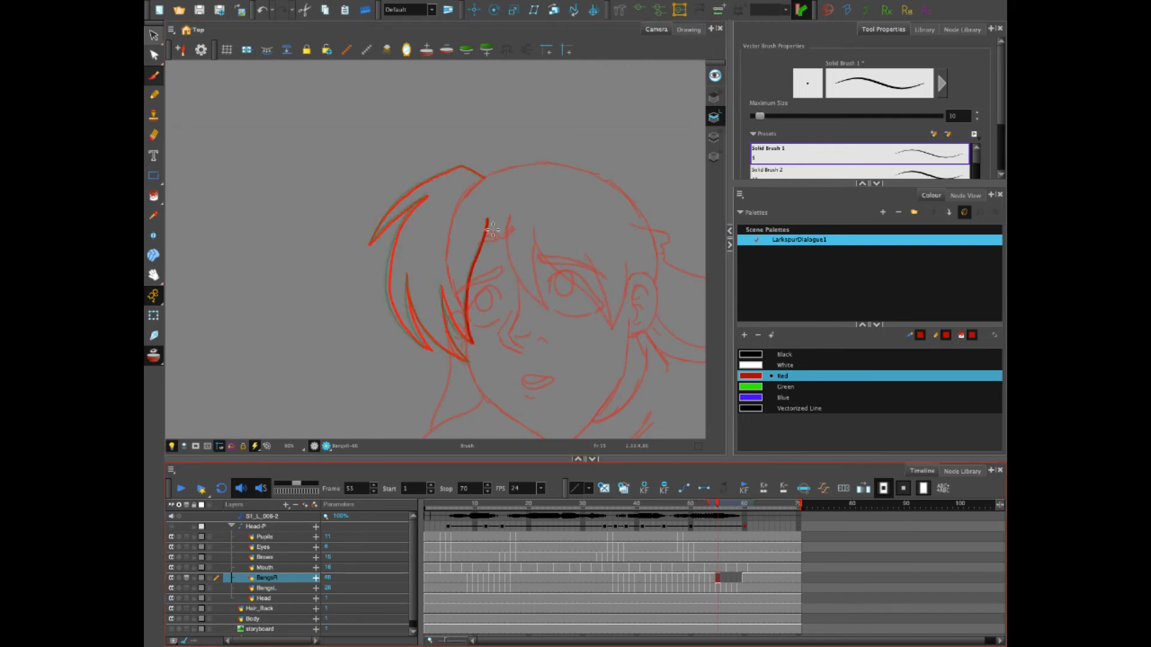
mouse_move(442, 287)
left_mouse_down()
mouse_move(470, 363)
mouse_move(442, 288)
left_mouse_up()
mouse_move(407, 276)
left_mouse_down()
mouse_move(430, 350)
mouse_move(388, 268)
mouse_move(427, 196)
left_mouse_up()
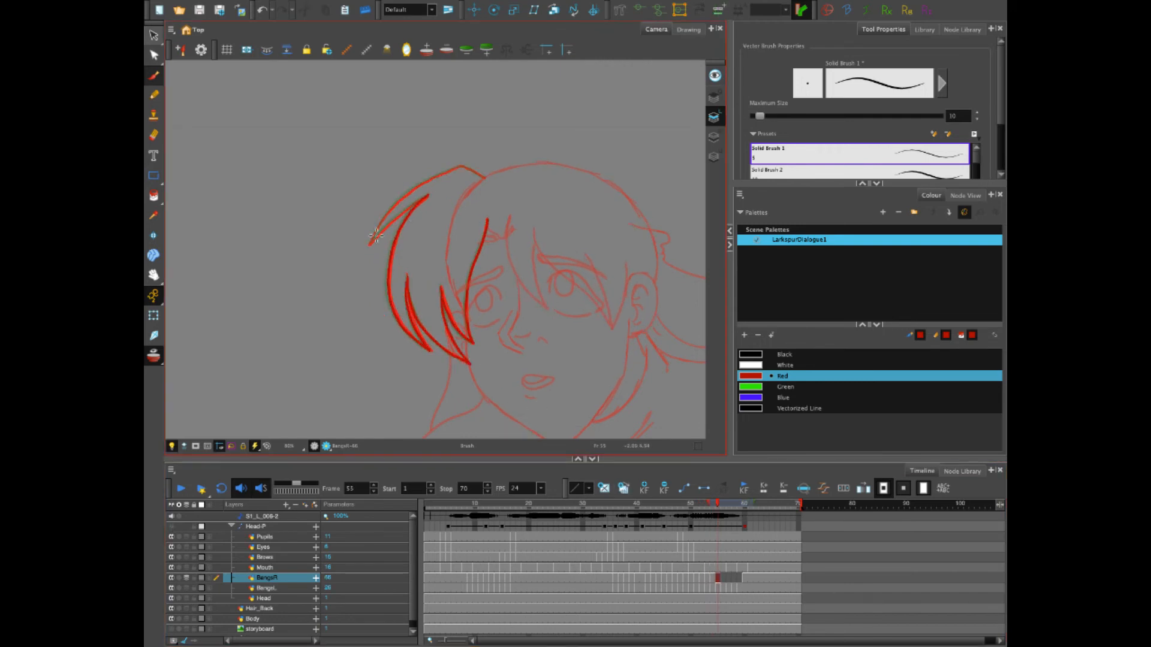
left_click_drag(370, 244, 426, 197)
key("ctrl+z")
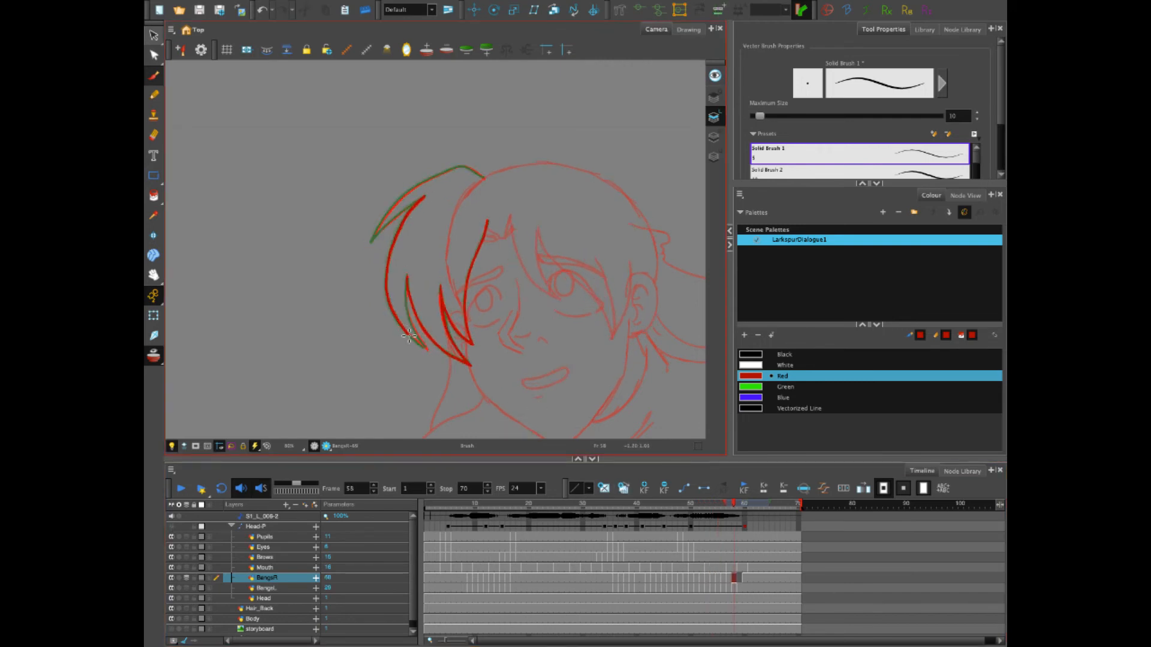
Complete the outer strand and upper lock on frame 58, and compare the cells at frames 59 and 60
mouse_move(408, 337)
left_mouse_down()
mouse_move(426, 352)
mouse_move(407, 282)
left_mouse_up()
left_click_drag(387, 224, 414, 203)
left_click_drag(373, 240, 440, 174)
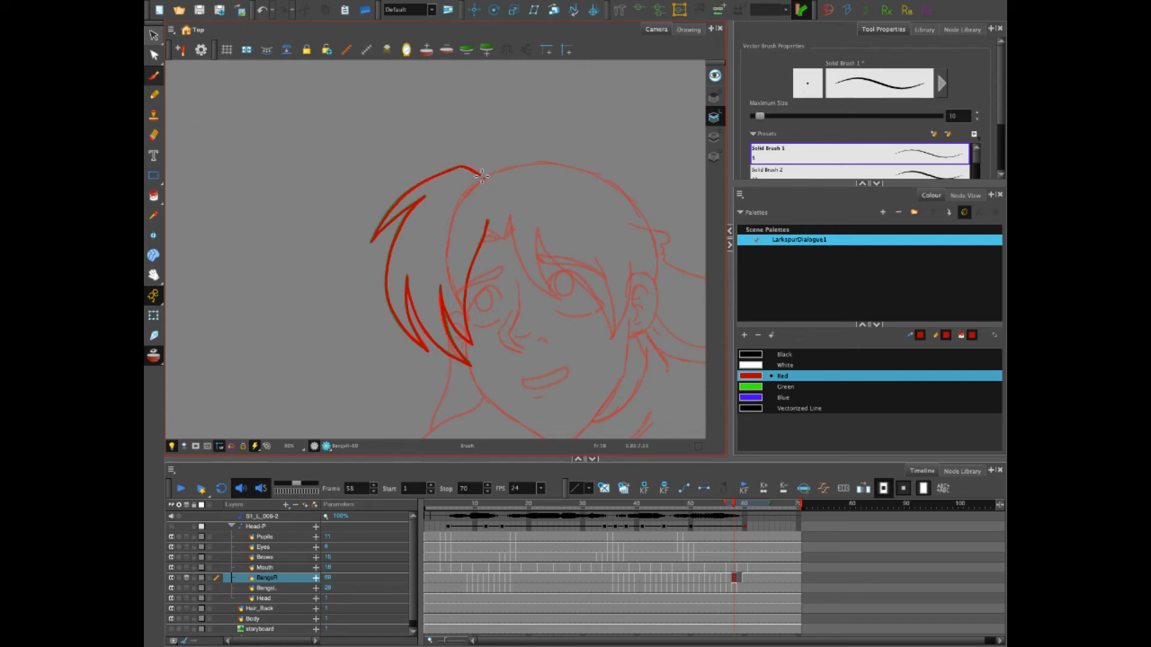
left_click(740, 579)
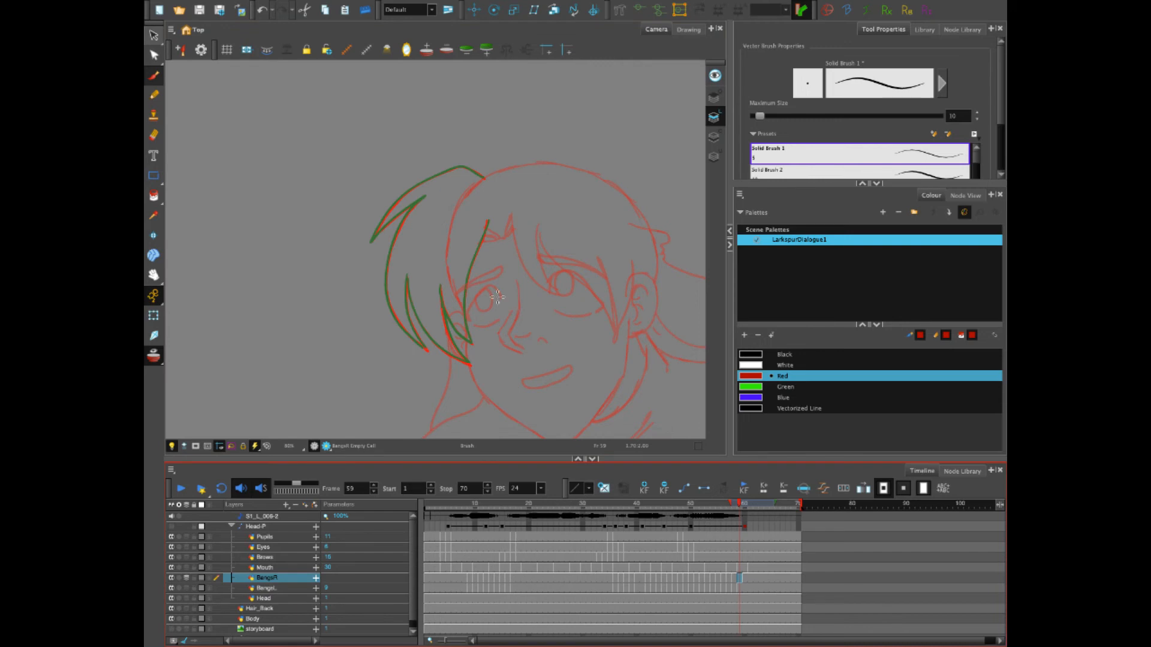
left_click(745, 579)
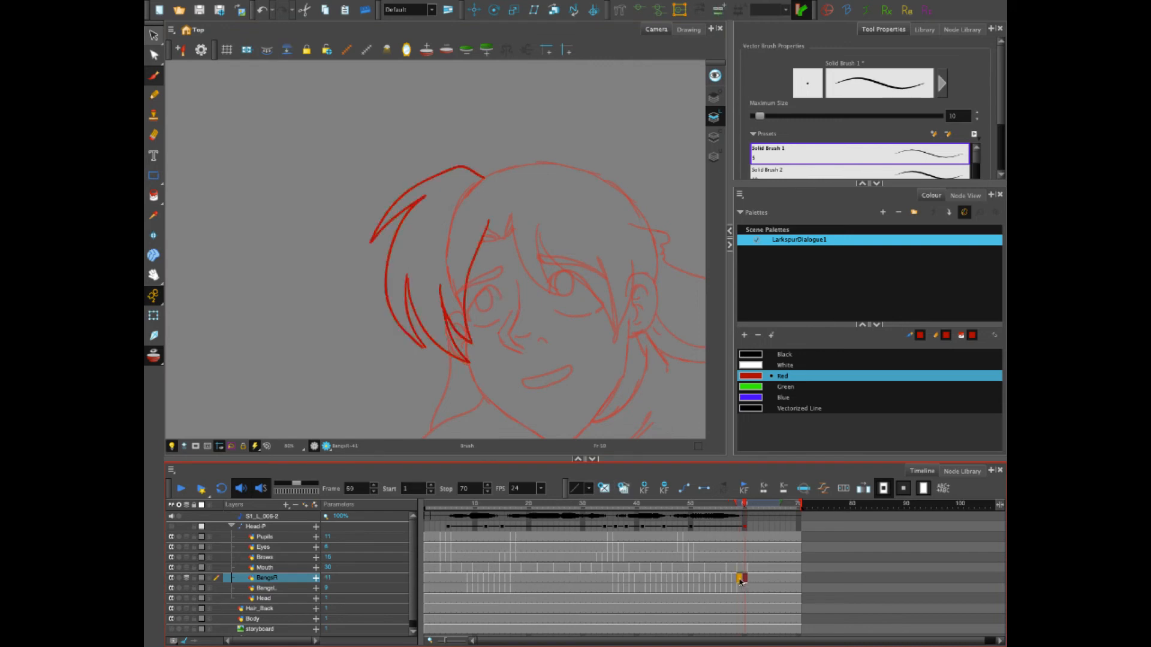
left_click(740, 579)
Play the whole animation from frame 1 with the full camera frame in view
left_click_drag(575, 511, 257, 527)
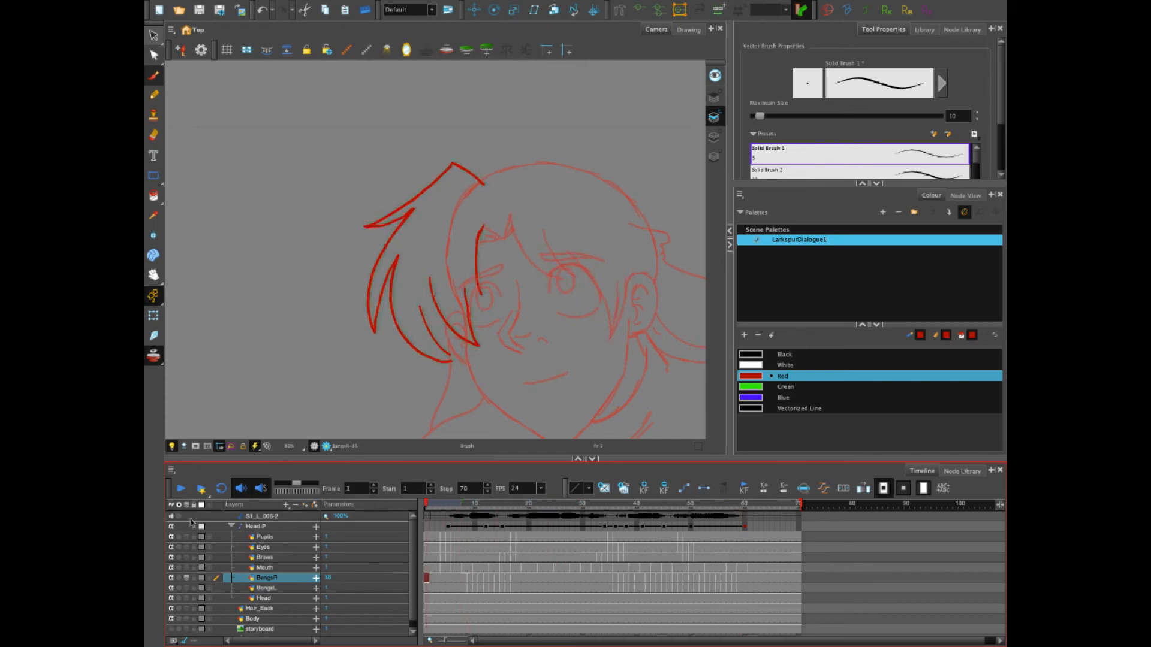
key("1")
key("1")
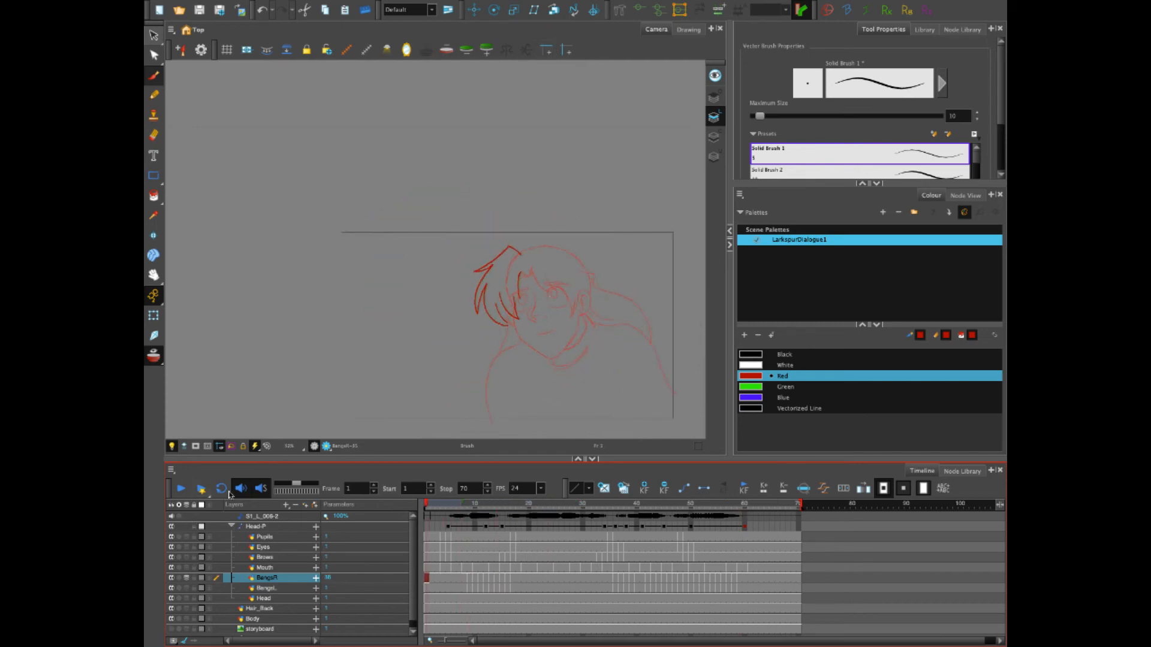
left_click(187, 490)
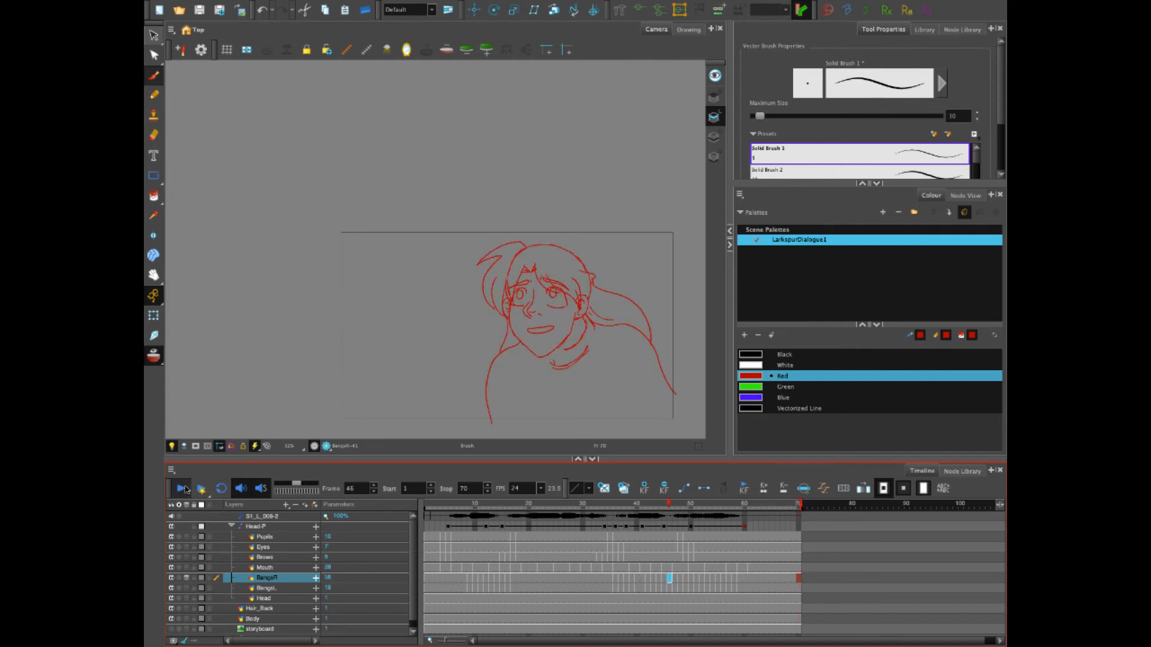
left_click(183, 488)
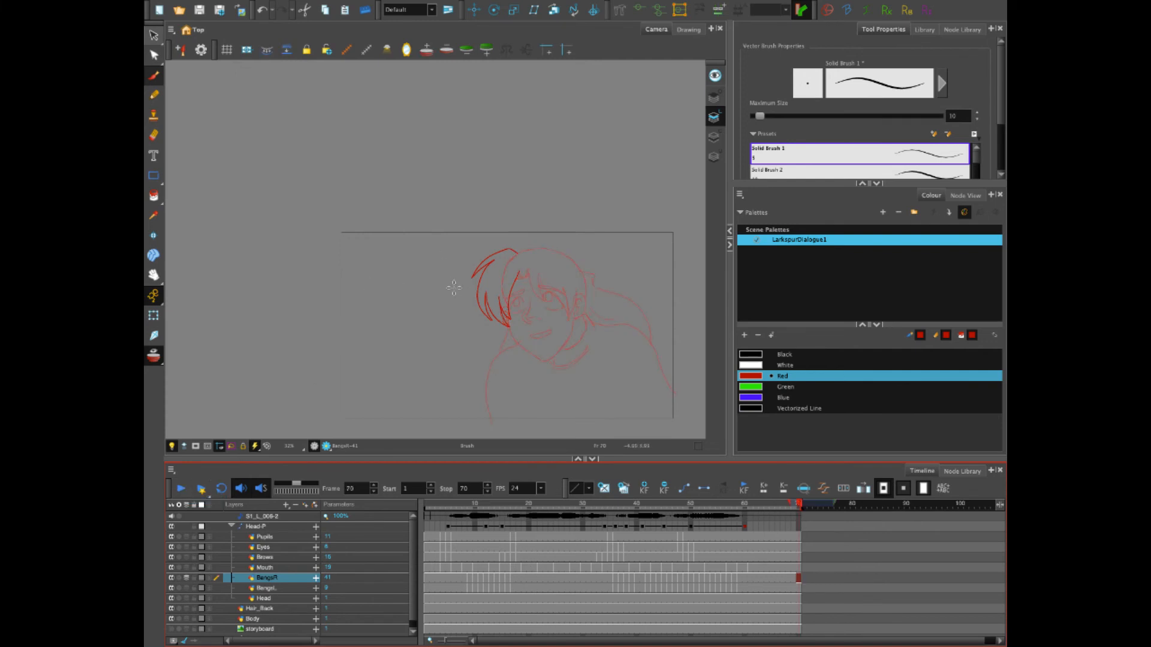
Scrub to frame 48 to inspect the bangs, and replay the animation from the start
left_click_drag(452, 506, 679, 507)
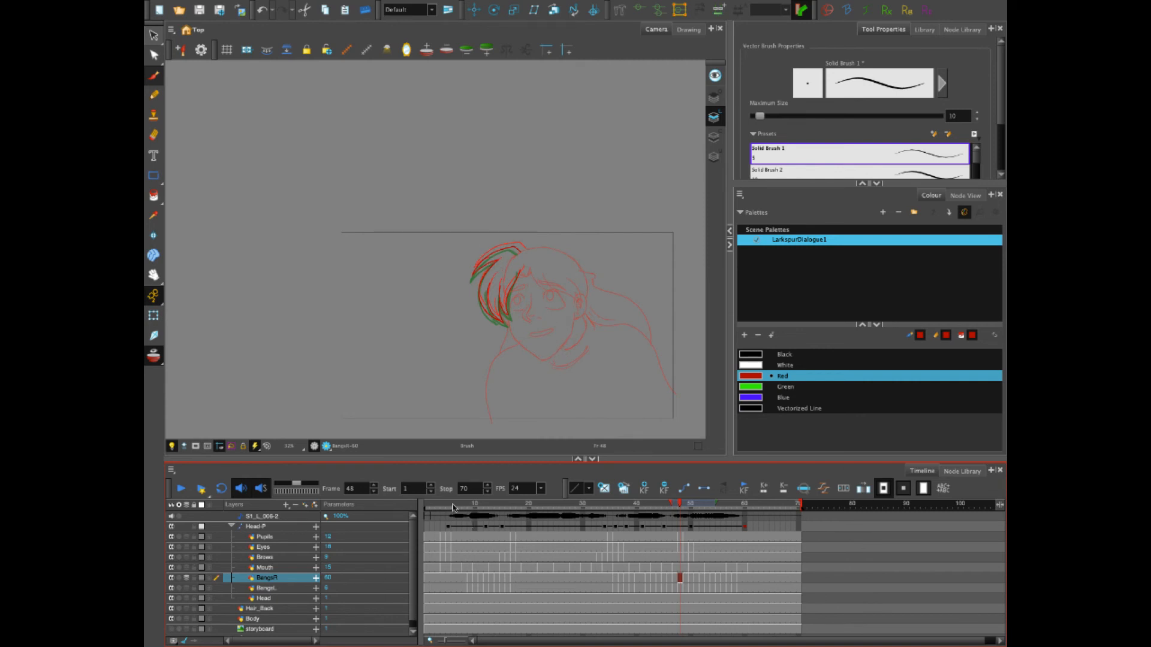
left_click_drag(454, 508, 427, 508)
left_click(180, 489)
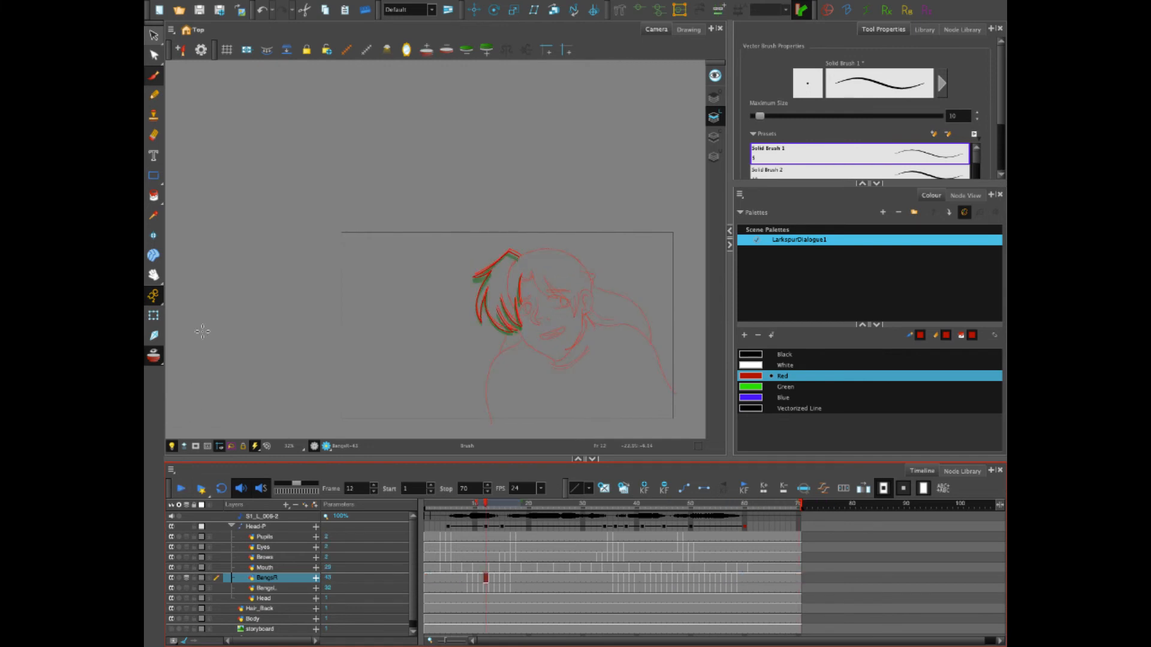
left_click(181, 489)
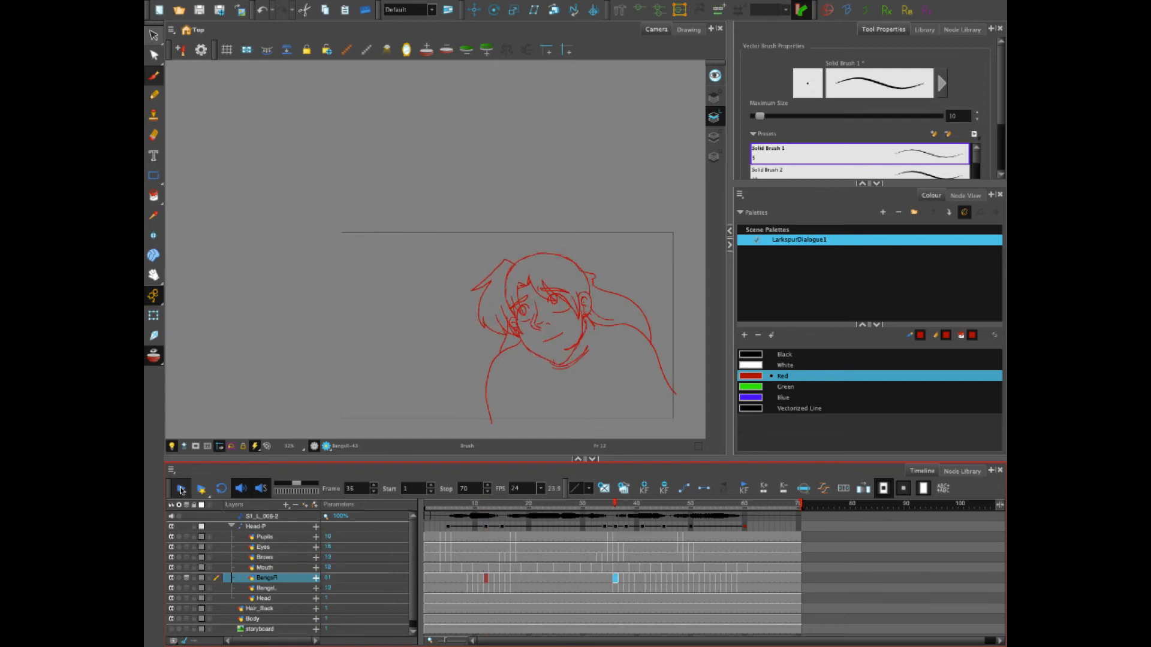
Play the animation to its end, and erase the small hair bump behind the head from the Hair_Back drawing
left_click(181, 489)
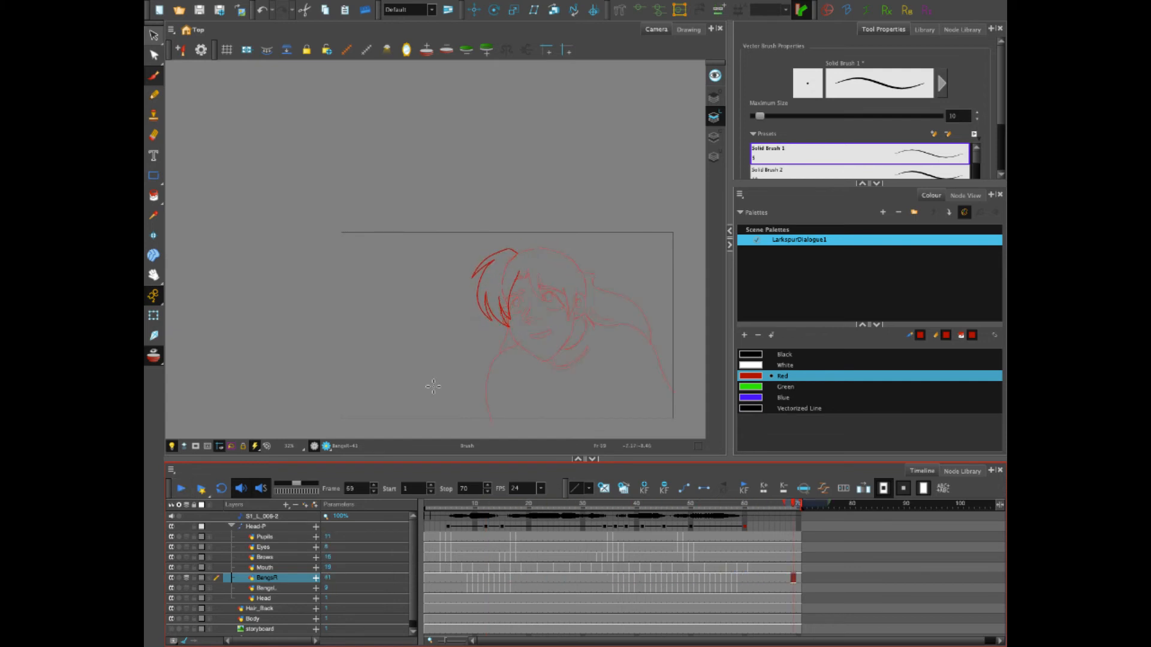
scroll(614, 309, "up", 3)
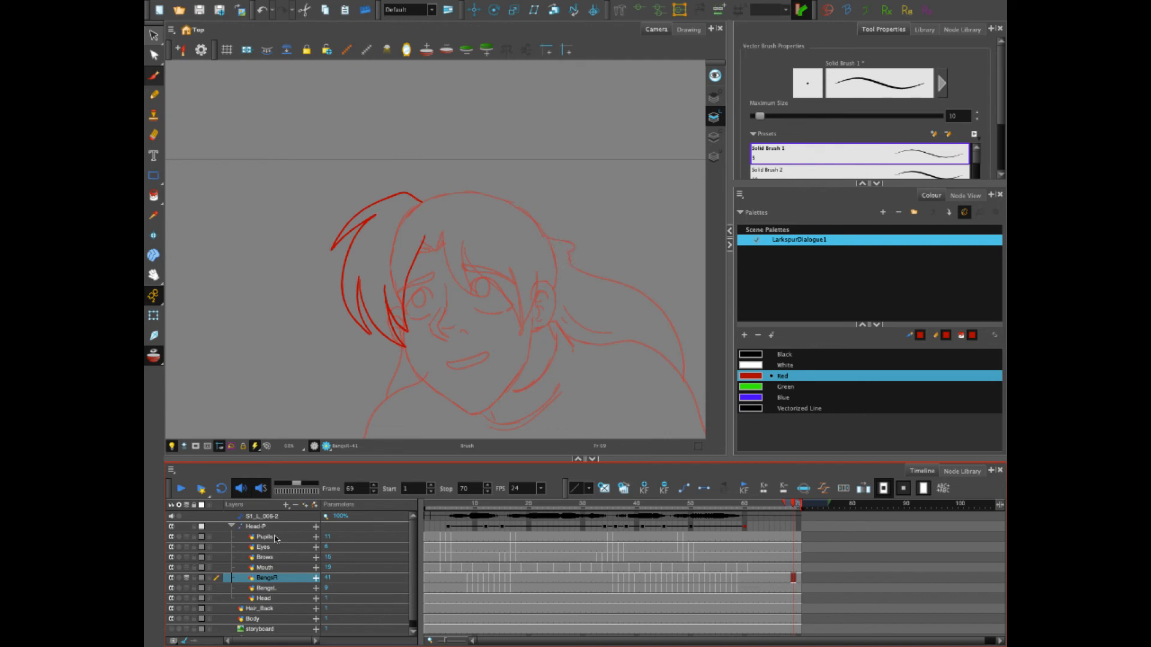
left_click(277, 609)
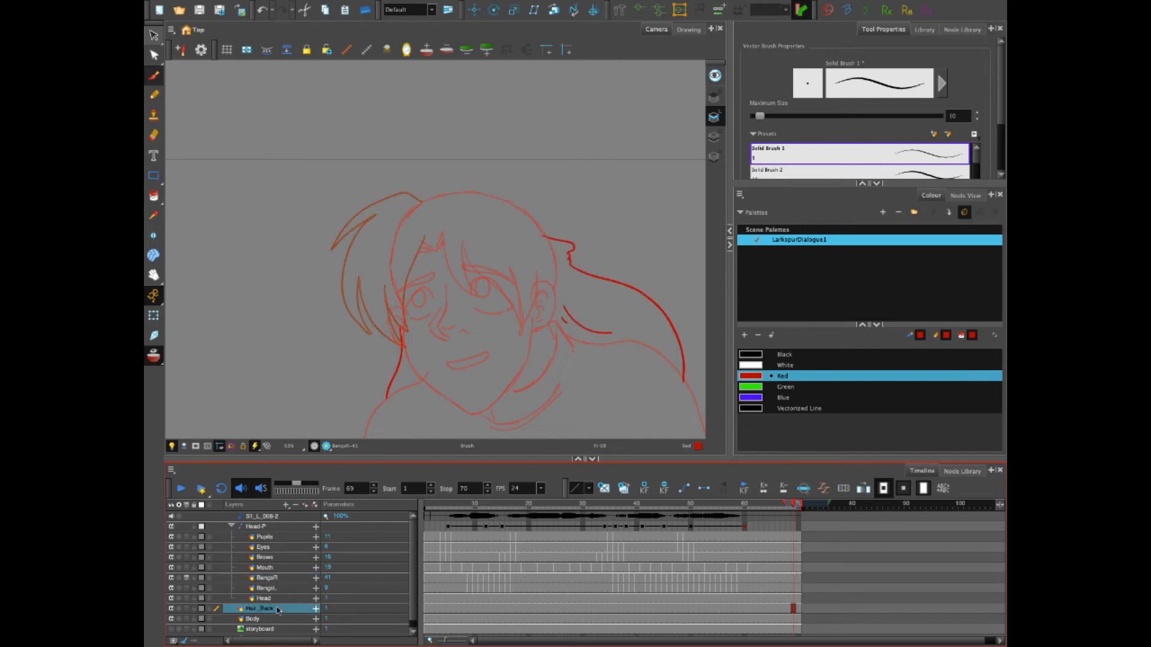
key("alt+e")
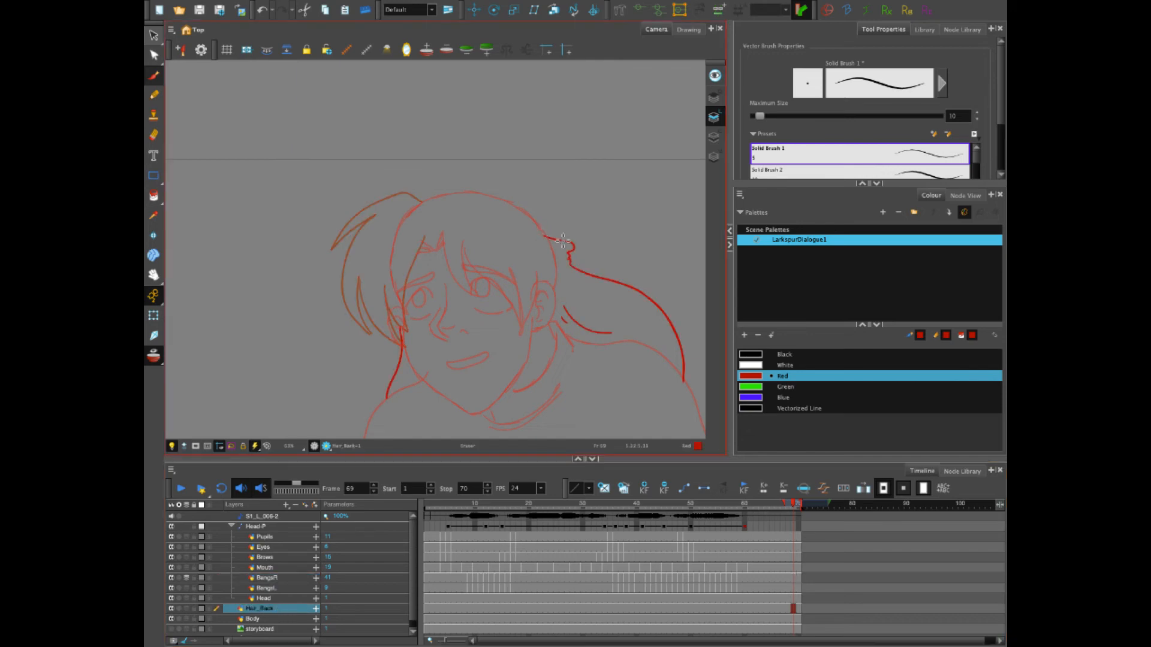
left_click_drag(546, 240, 574, 247)
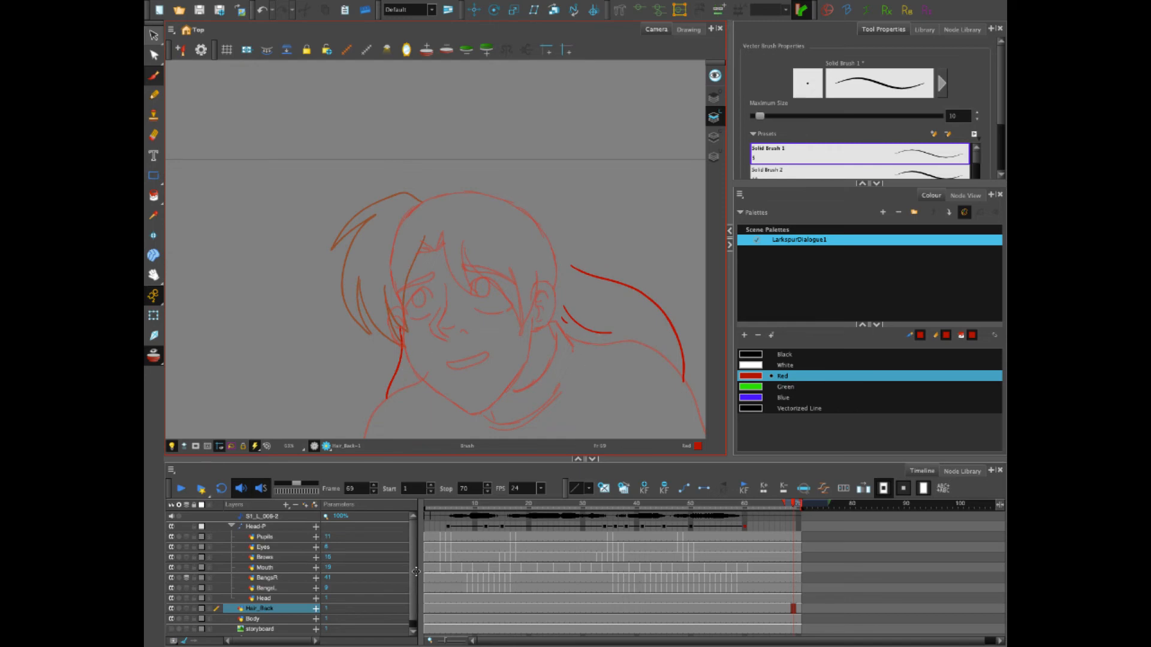
Redraw the hair bump at the back of the skull on the Head layer, with the storyboard shown as reference
left_click(286, 598)
left_click(287, 597)
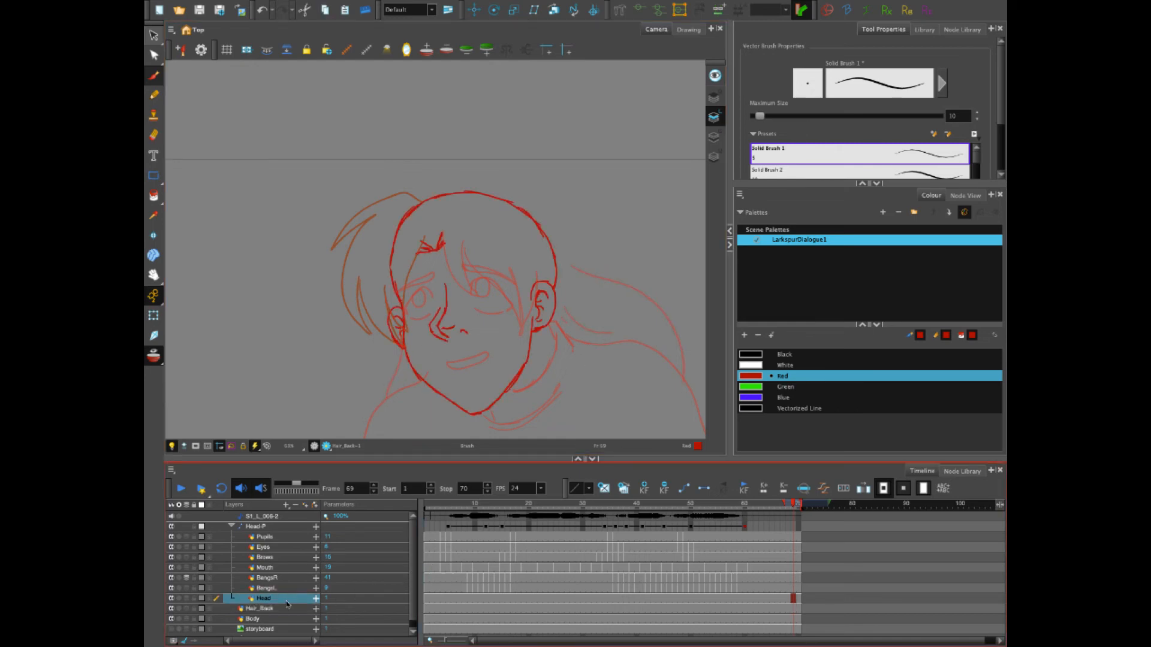
left_click(173, 630)
mouse_move(539, 239)
left_mouse_down()
mouse_move(571, 255)
mouse_move(563, 273)
mouse_move(570, 245)
mouse_move(554, 271)
mouse_move(564, 264)
left_mouse_up()
key("alt+e")
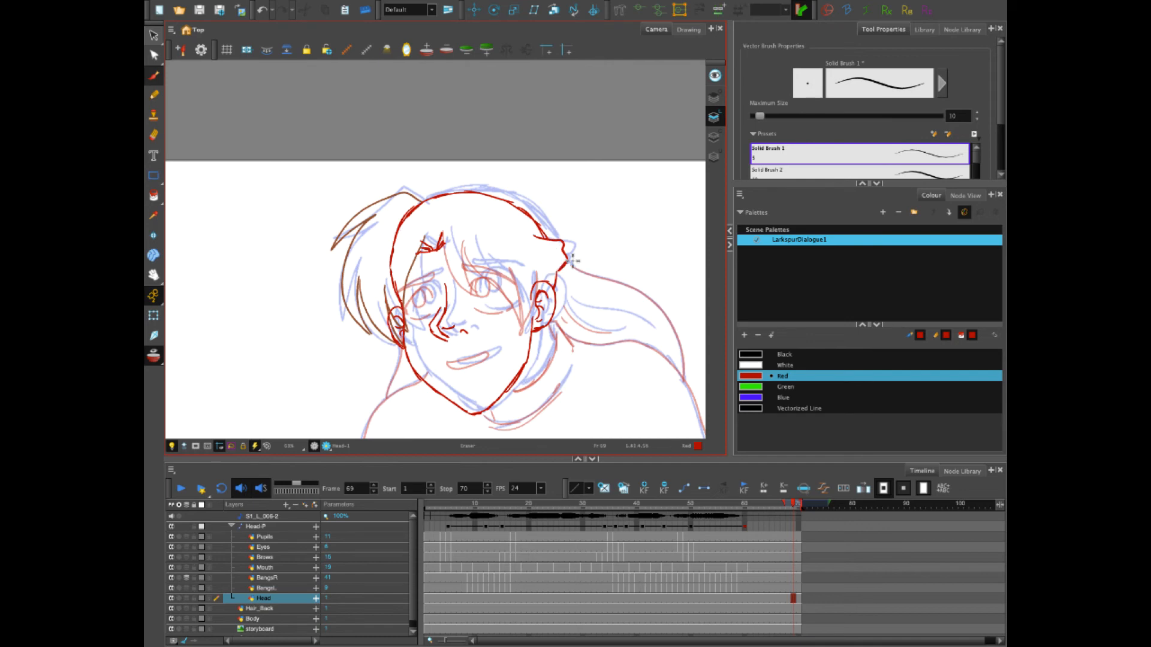
Redraw the top contour of the skull down to the hair bump on the Head layer and erase the old line
key("alt+b")
mouse_move(426, 203)
left_mouse_down()
mouse_move(493, 189)
mouse_move(522, 200)
mouse_move(557, 242)
left_mouse_up()
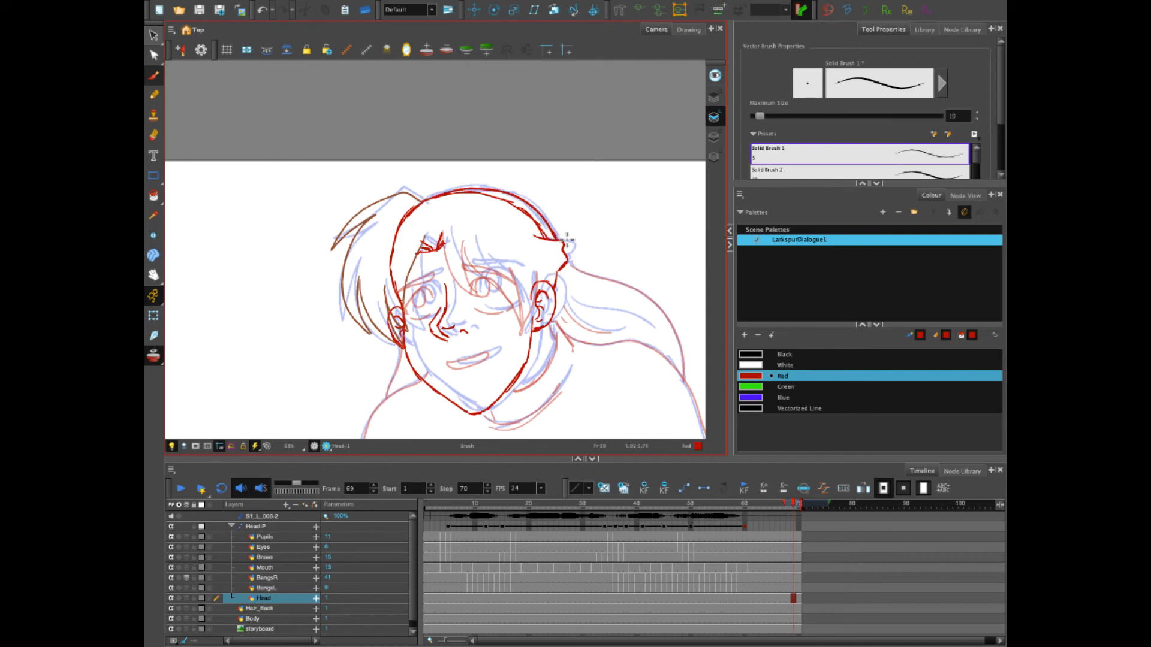
key("alt+e")
mouse_move(447, 200)
left_mouse_down()
mouse_move(510, 201)
mouse_move(558, 240)
mouse_move(558, 279)
left_mouse_up()
key("alt+e")
key("alt+b")
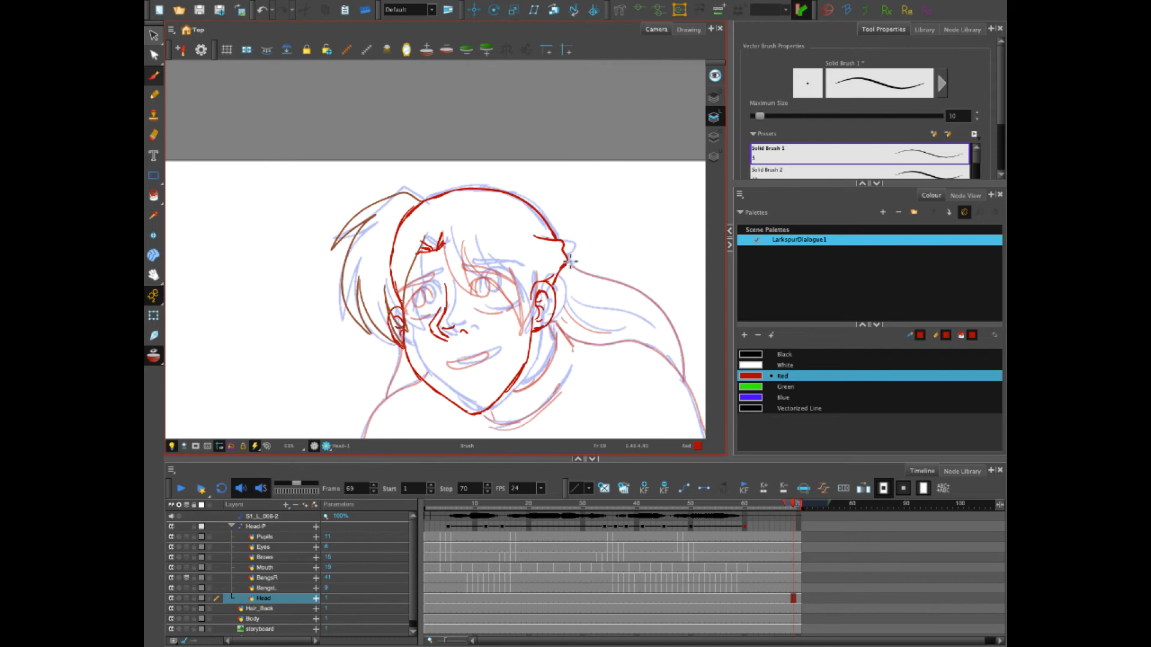
mouse_move(436, 507)
left_mouse_down()
mouse_move(656, 512)
mouse_move(421, 525)
left_mouse_up()
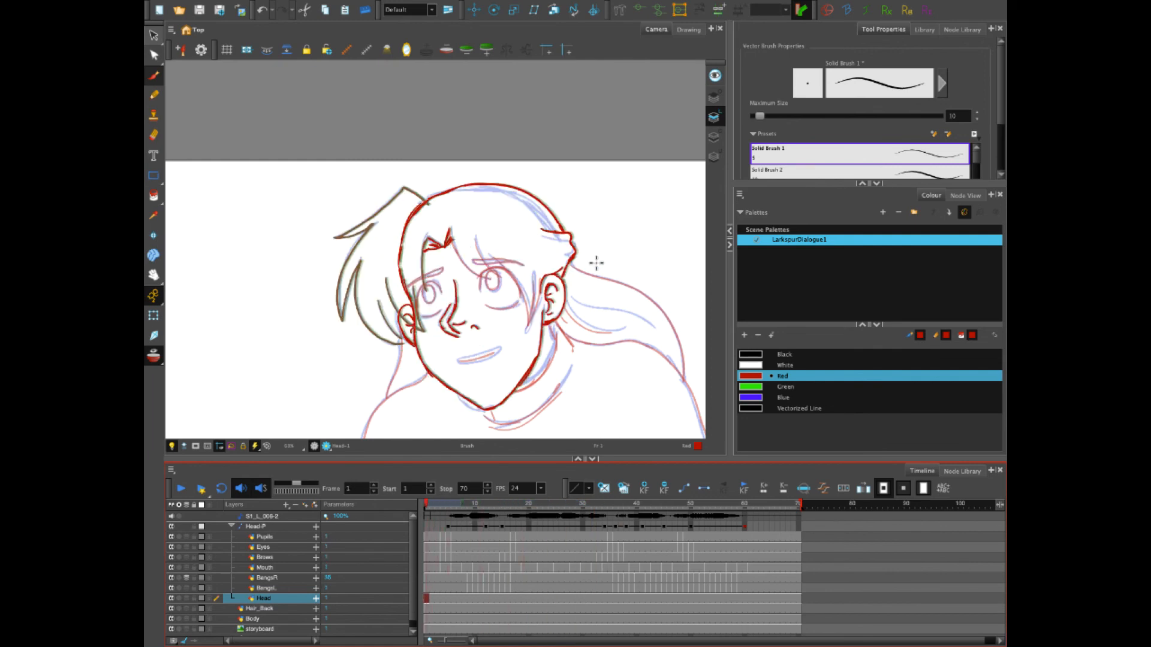
left_click_drag(573, 259, 592, 277)
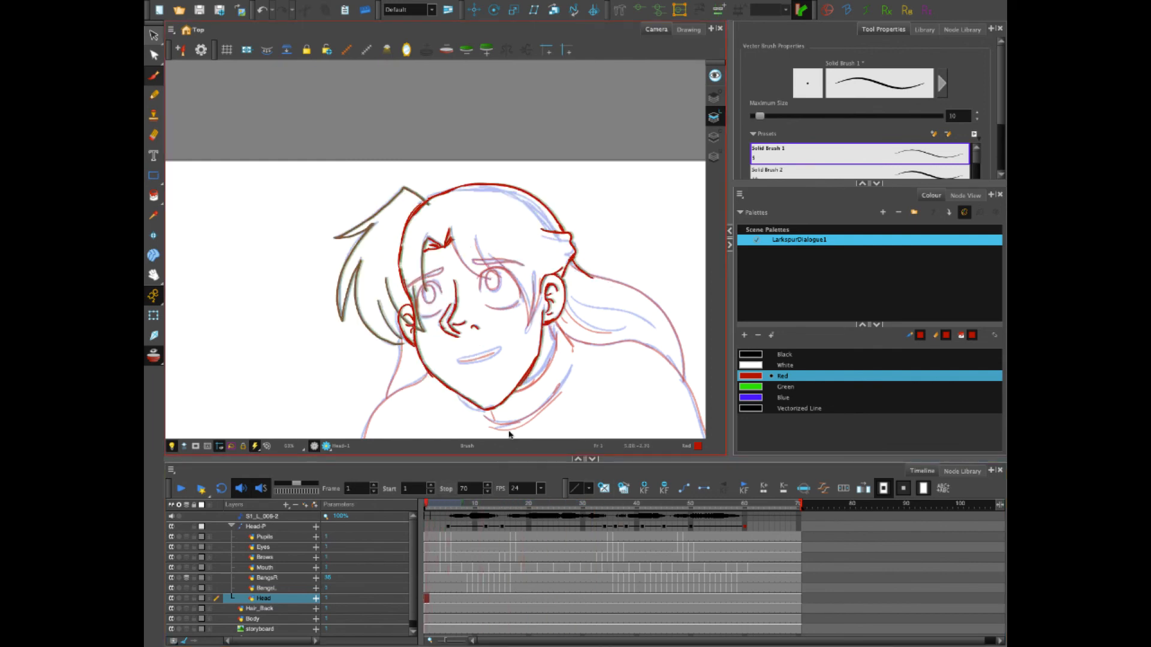
mouse_move(433, 509)
left_mouse_down()
mouse_move(732, 508)
mouse_move(480, 508)
left_mouse_up()
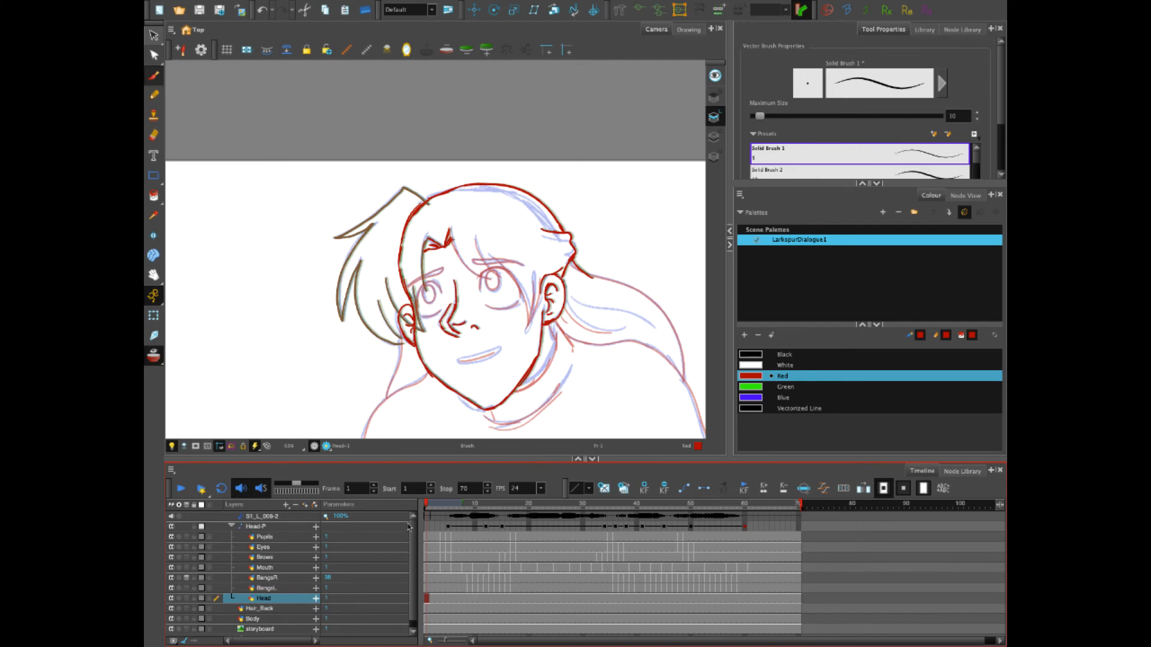
mouse_move(432, 507)
left_mouse_down()
mouse_move(665, 534)
mouse_move(773, 533)
mouse_move(410, 546)
left_mouse_up()
key("alt+e")
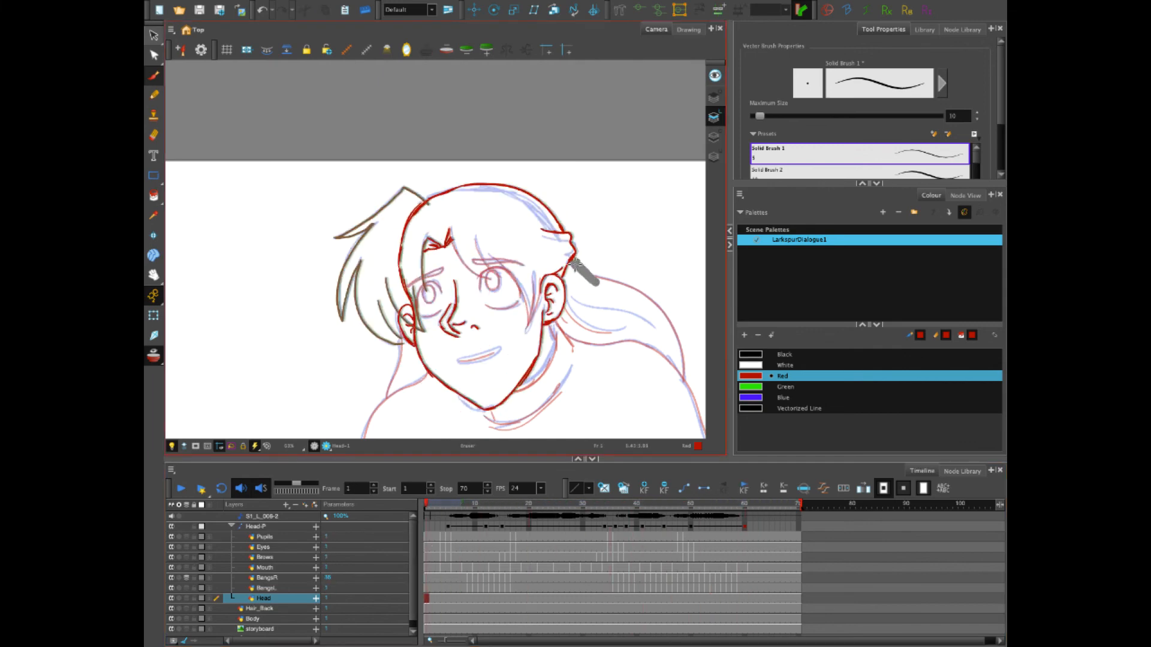
Play back the animation, and add a drawing layer named Hair_BackMid directly above Hair_Back, outside the Head-P peg
left_click(179, 489)
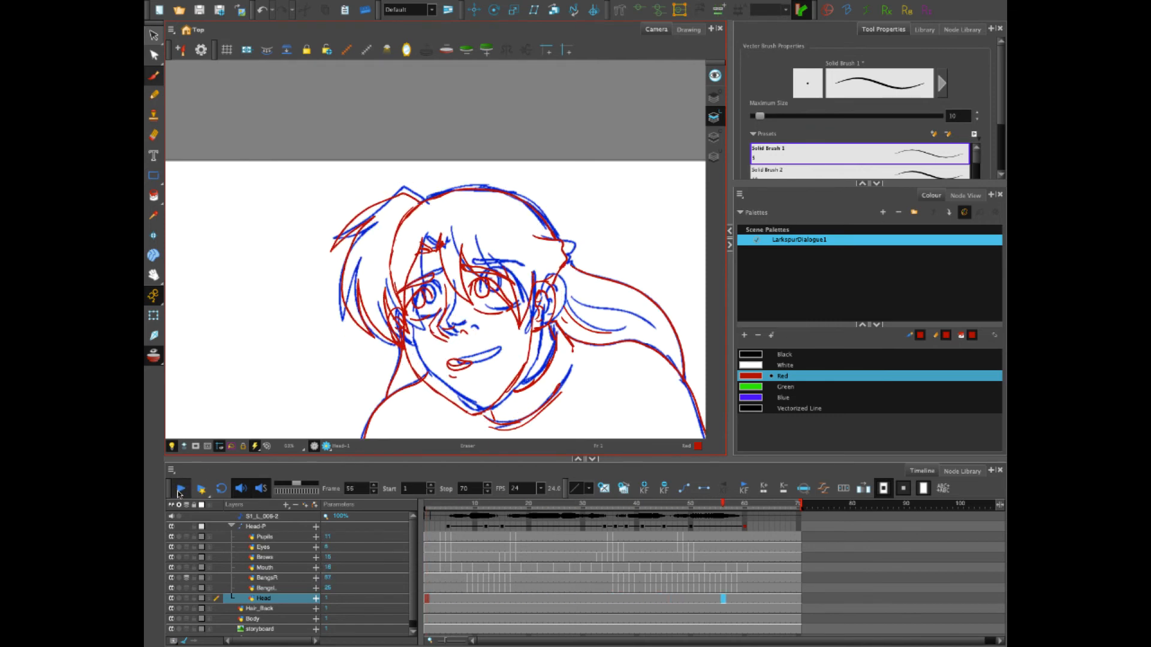
mouse_move(435, 507)
left_mouse_down()
mouse_move(548, 509)
mouse_move(421, 506)
left_mouse_up()
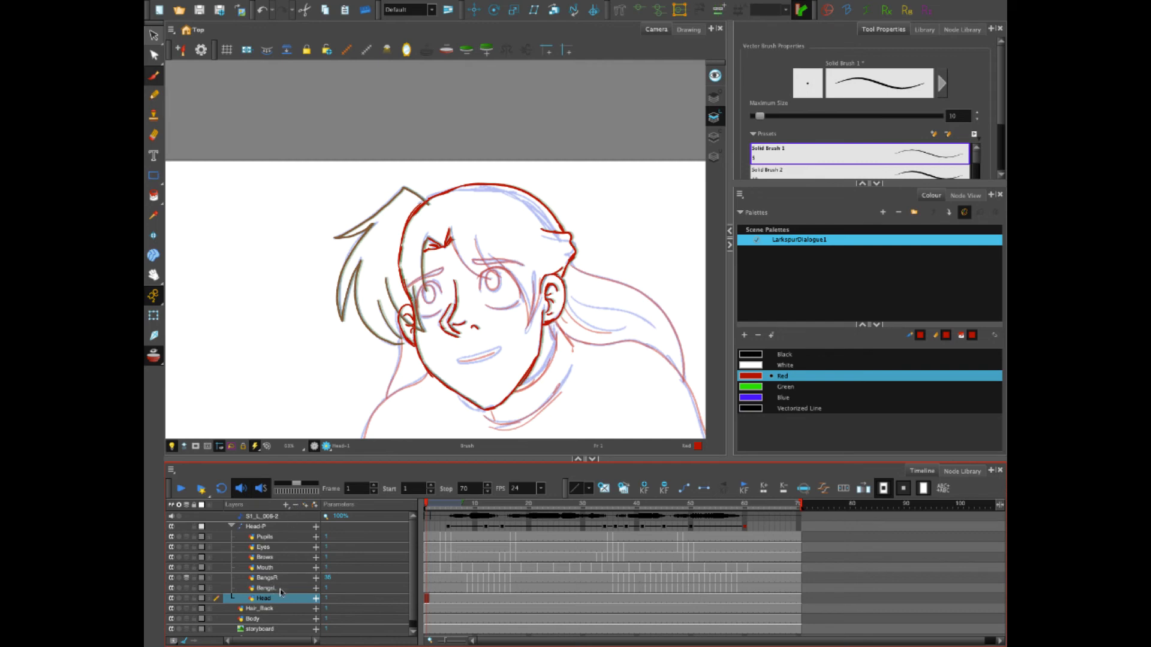
left_click(286, 506)
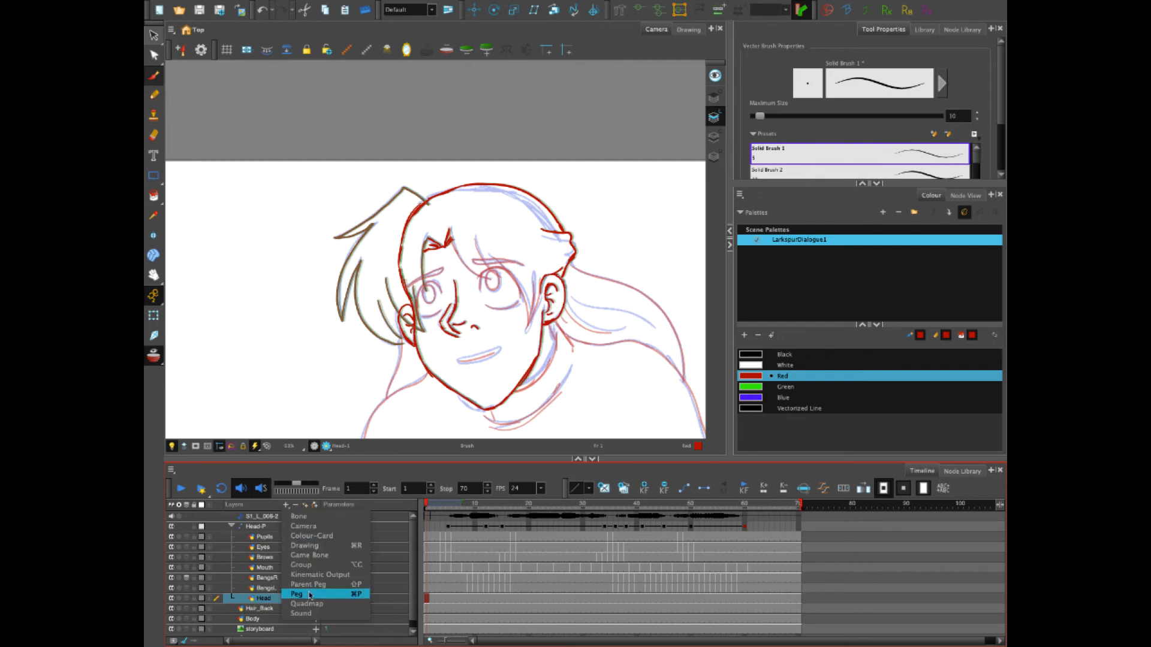
left_click(306, 547)
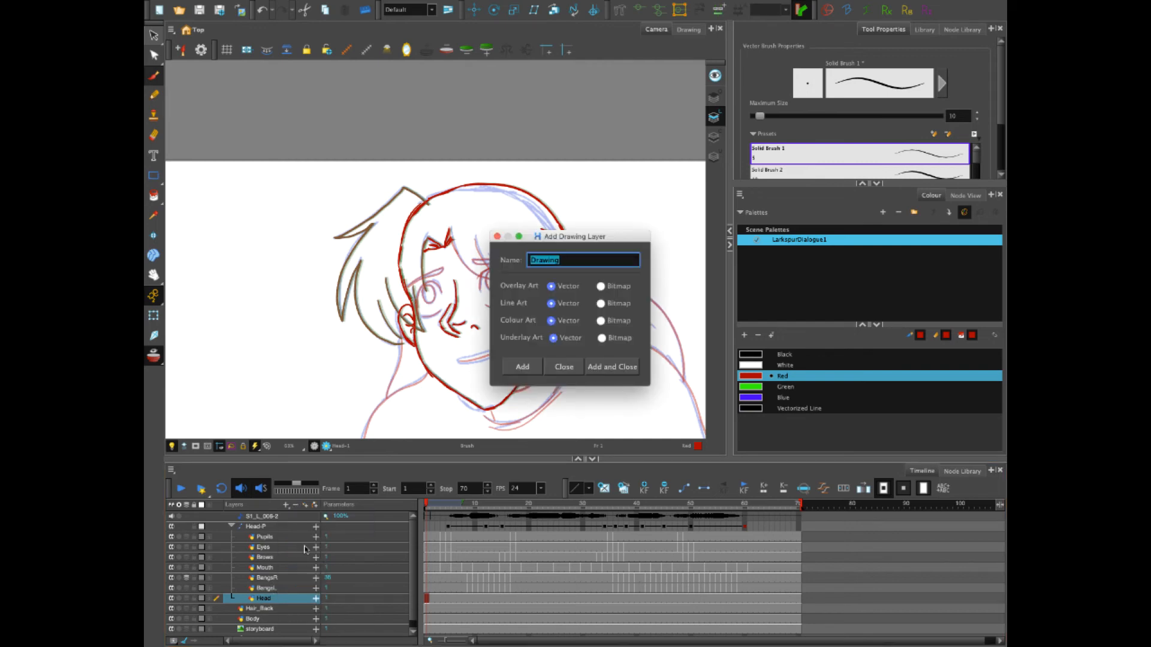
type("Hair_BackMid")
left_click(612, 367)
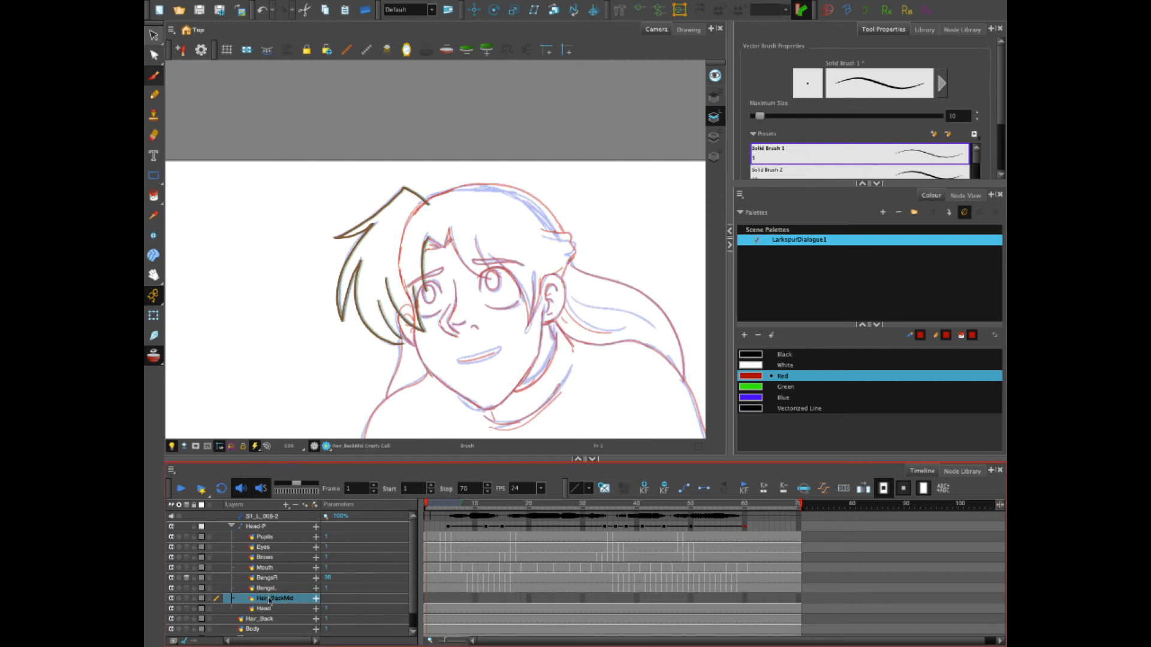
left_click_drag(271, 607, 274, 620)
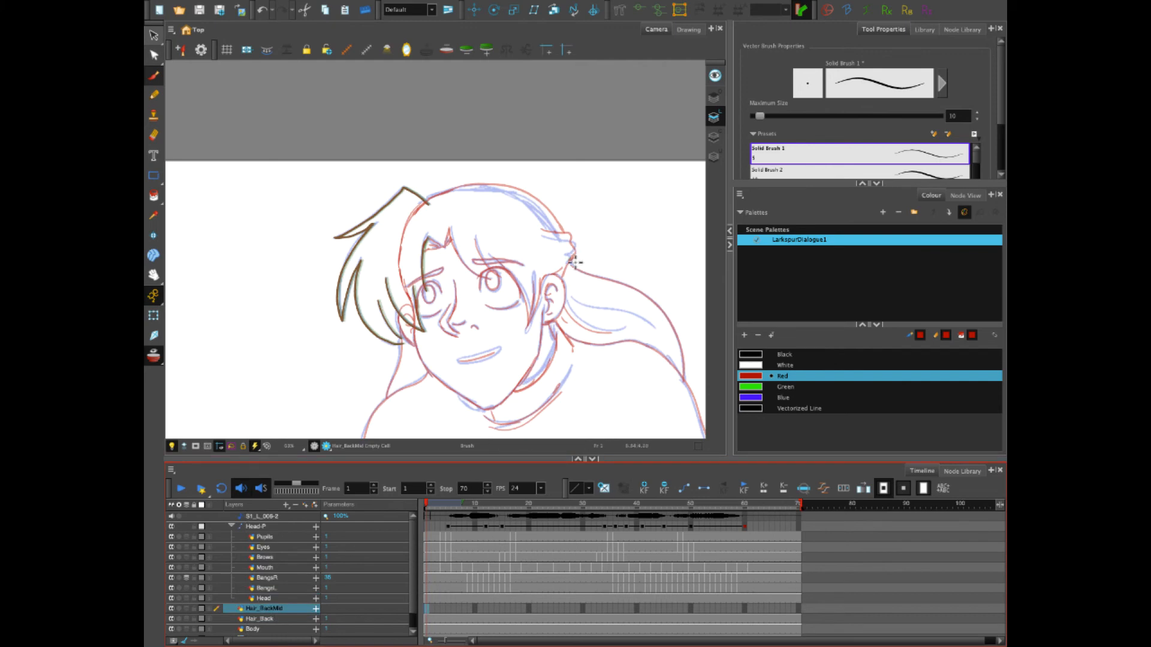
Draw the short strand linking the hair bump to the ponytail on frames 1 and 5 of Hair_BackMid
left_click_drag(574, 262, 599, 286)
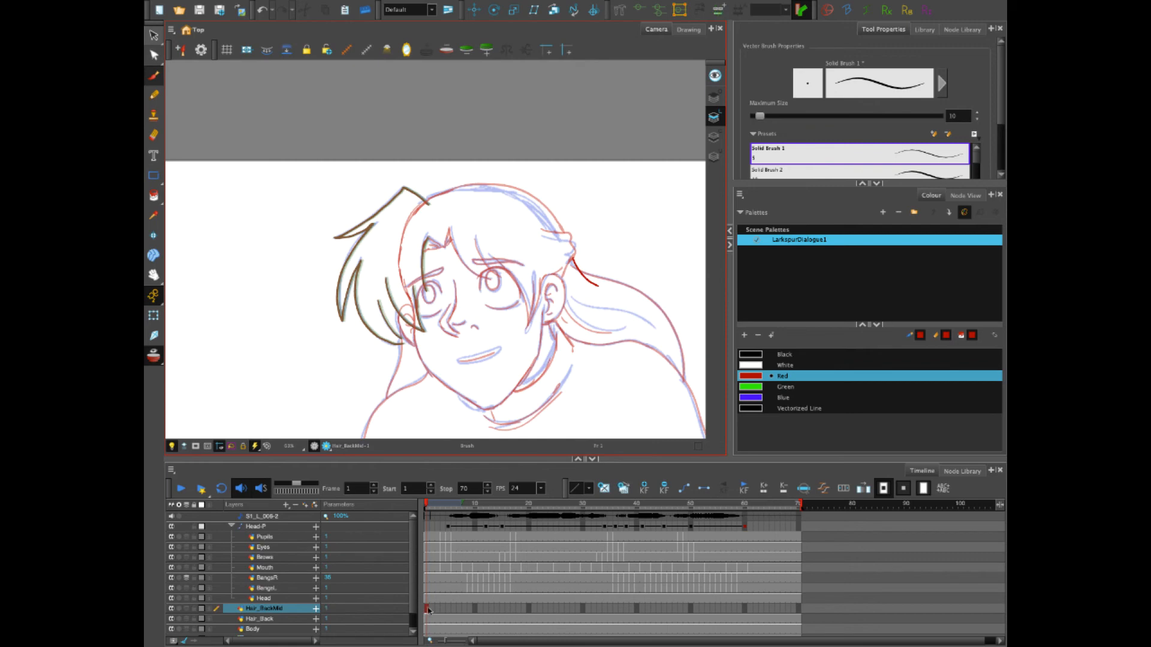
left_click_drag(429, 505, 446, 511)
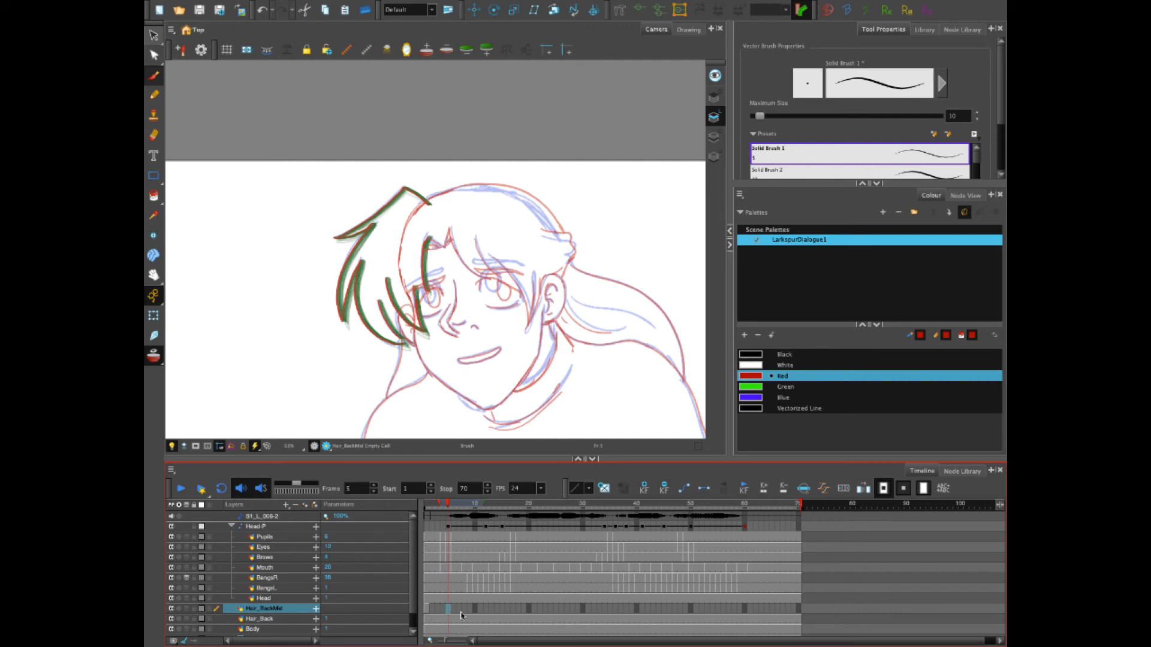
left_click_drag(572, 258, 597, 286)
left_click(459, 609)
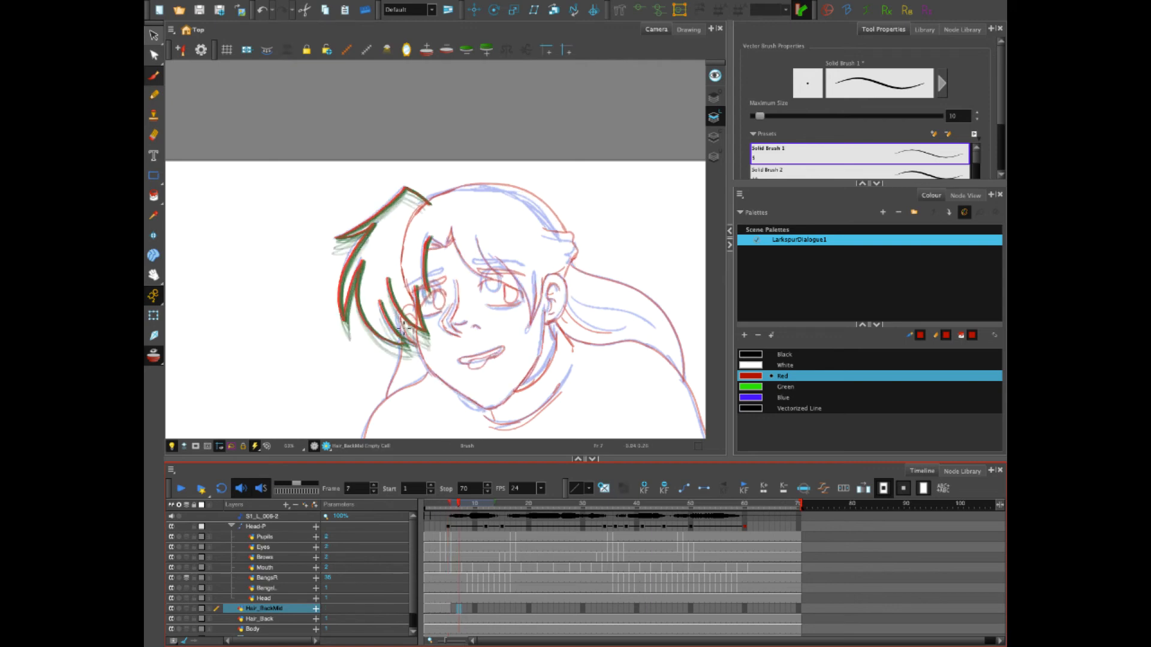
Play the animation to check the gap between the hair bump and the ponytail
left_click(174, 527)
left_click(180, 489)
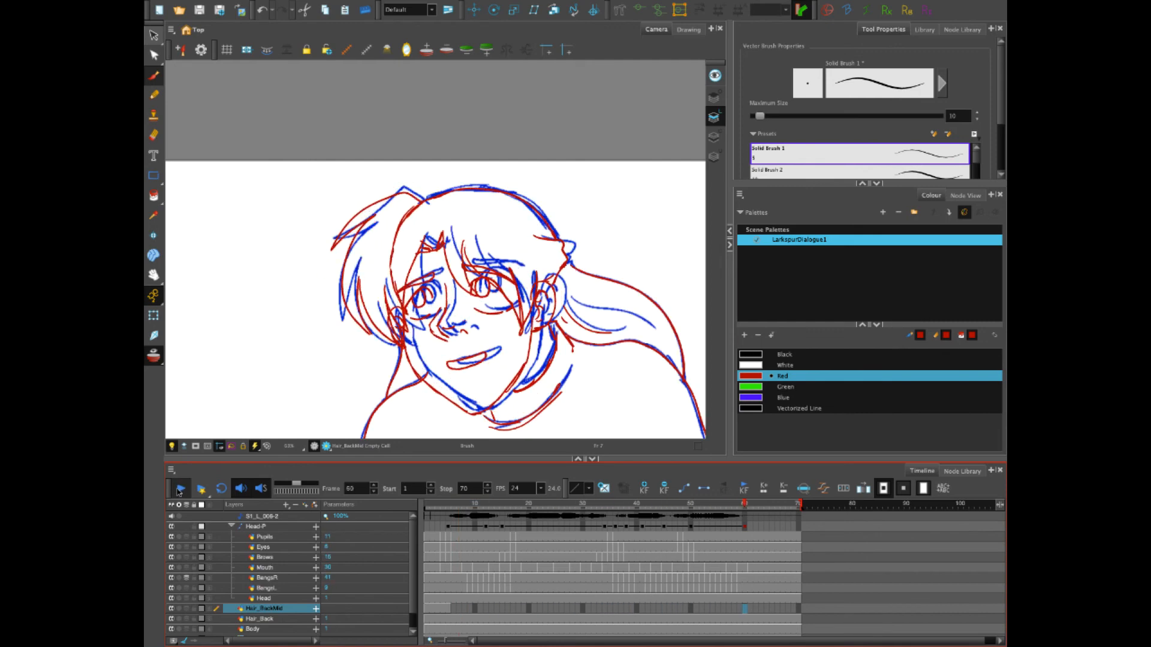
left_click(179, 489)
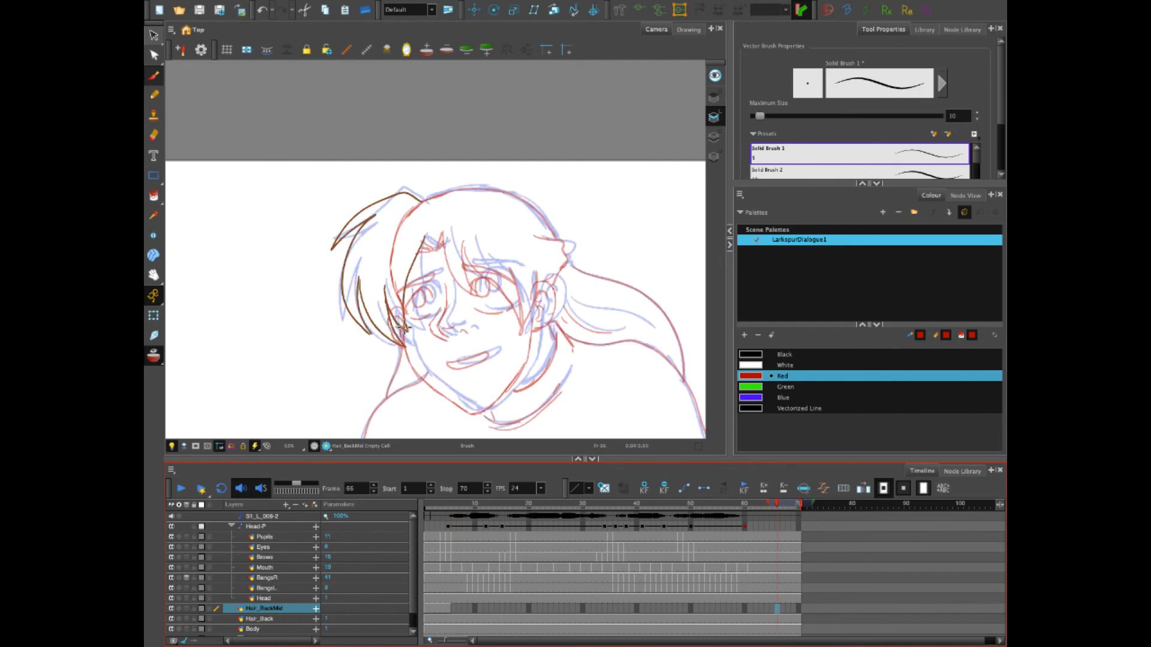
Extend the onion skin range backward and draw the linking strand on frames 11 and 17 of Hair_BackMid
left_click(452, 610)
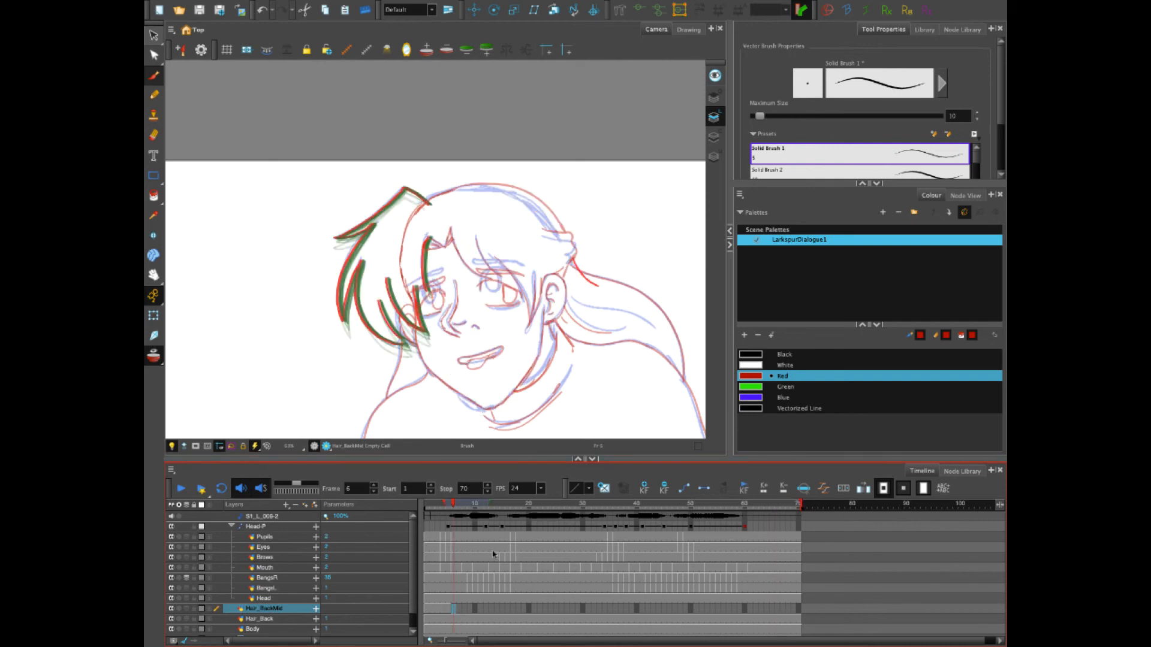
left_click_drag(453, 506, 482, 513)
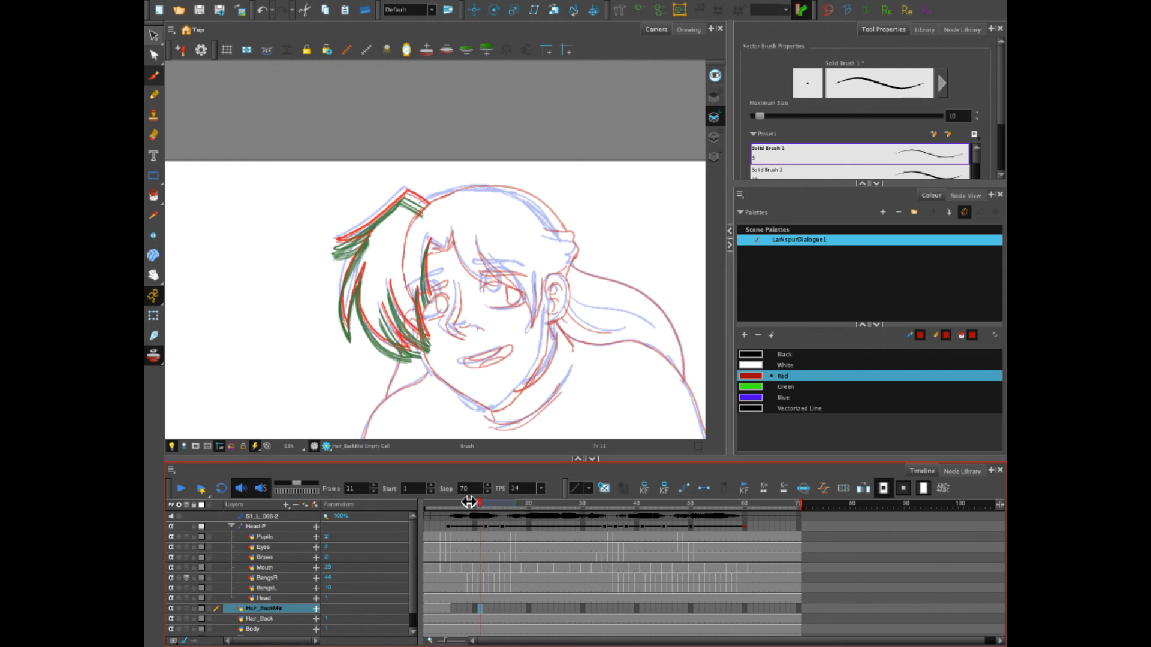
left_click_drag(469, 502, 439, 503)
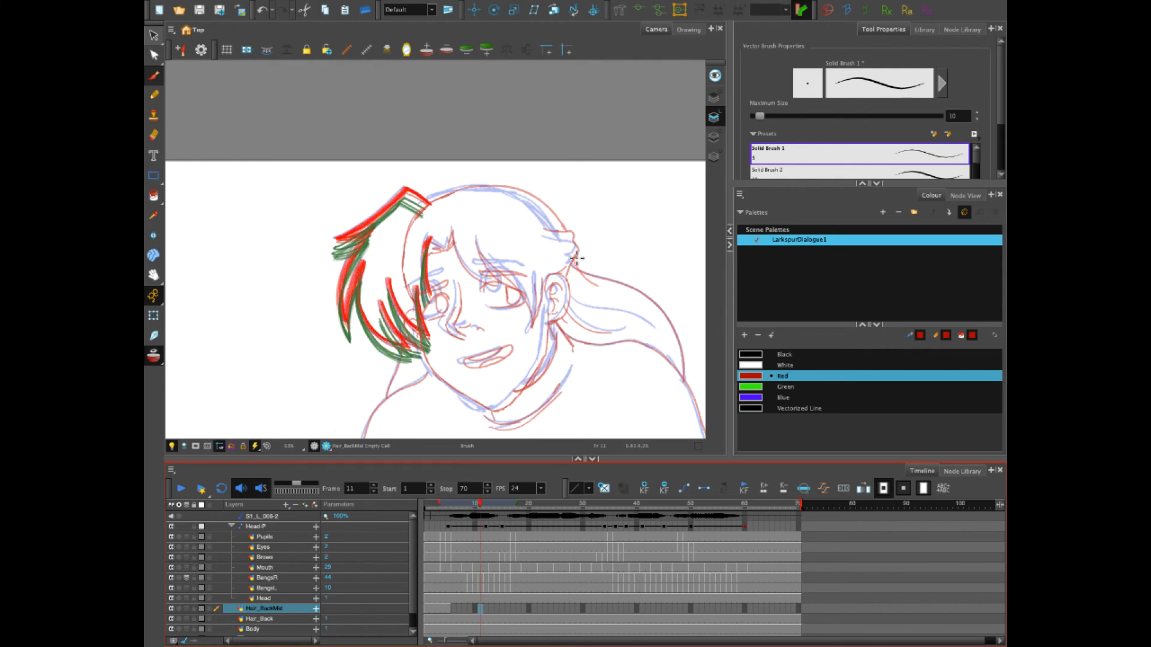
left_click_drag(575, 258, 598, 285)
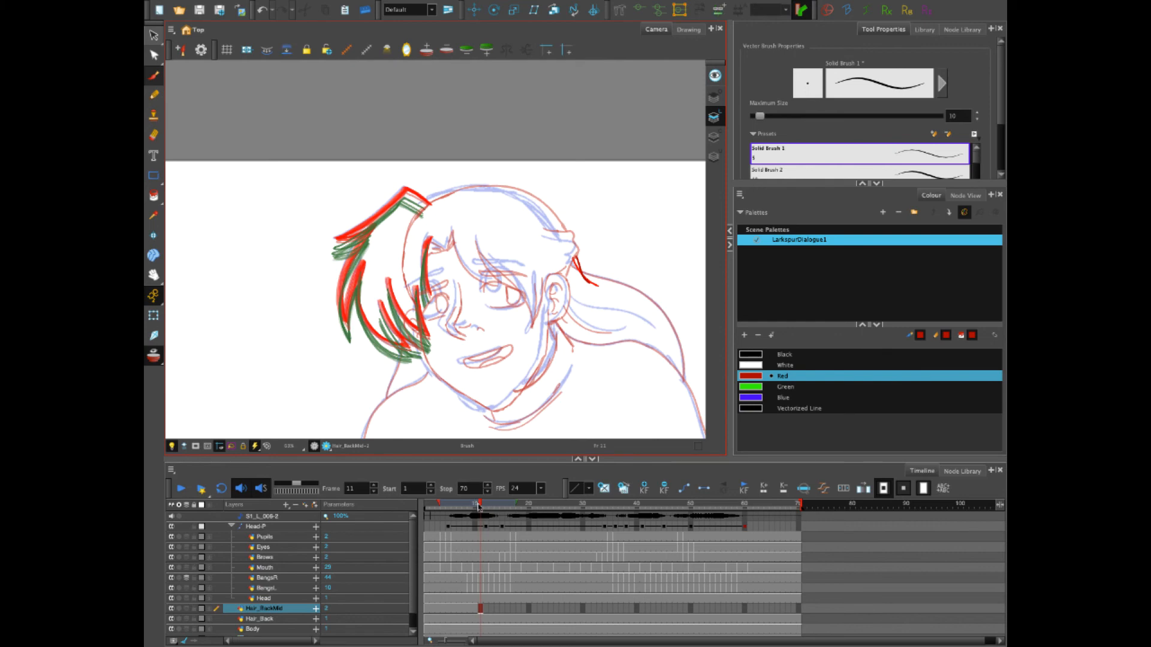
left_click_drag(478, 507, 513, 507)
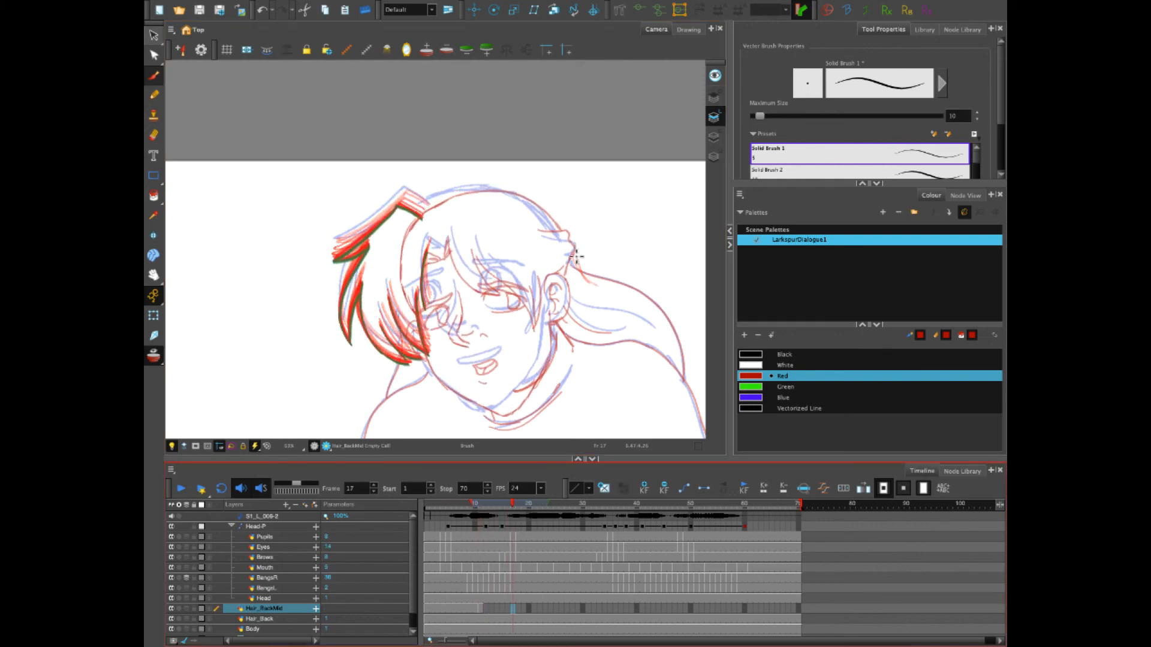
left_click_drag(576, 256, 594, 283)
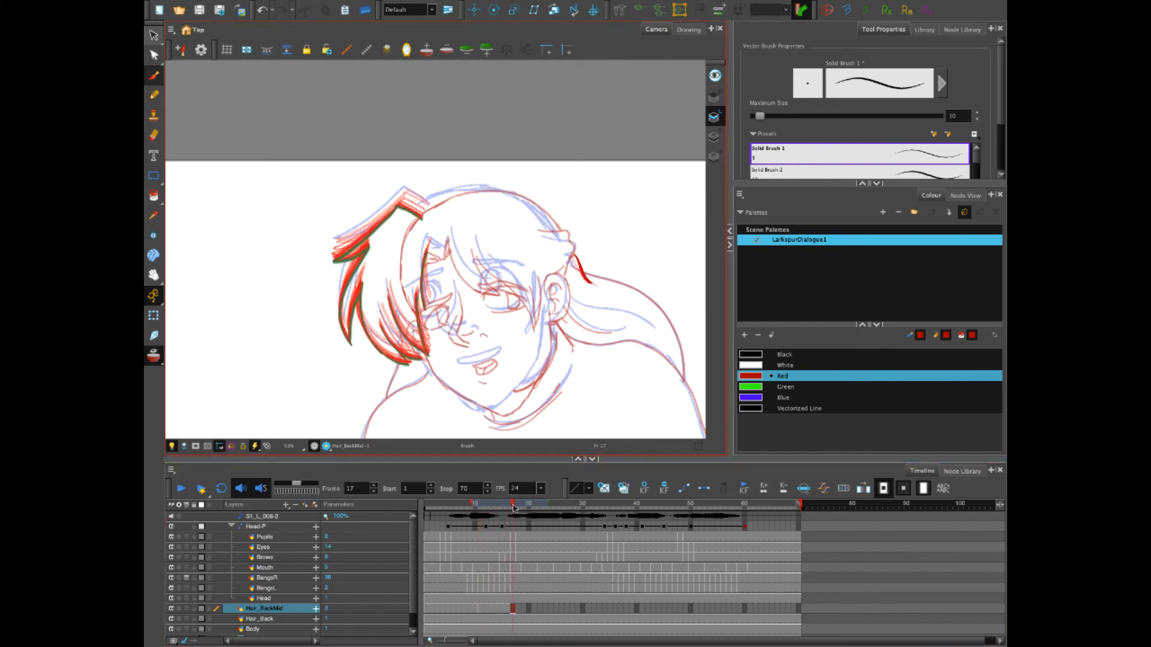
Draw the linking strand on frames 32 and 36 of Hair_BackMid, and go to frame 37
mouse_move(514, 509)
left_mouse_down()
mouse_move(597, 518)
mouse_move(594, 507)
left_mouse_up()
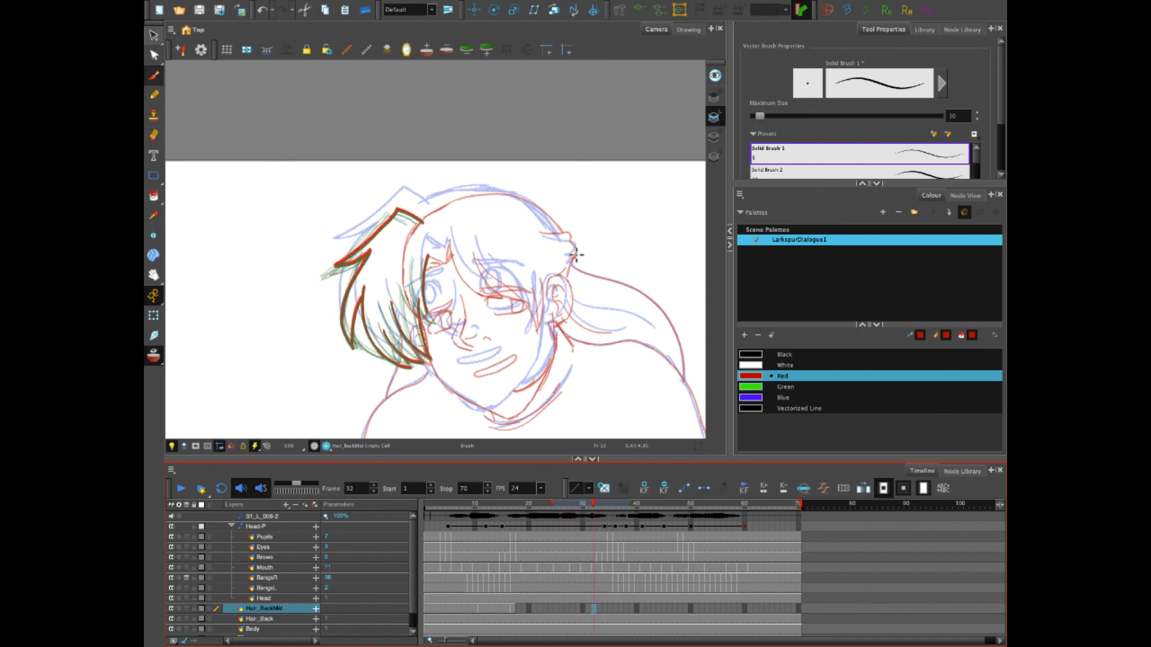
left_click_drag(575, 255, 591, 282)
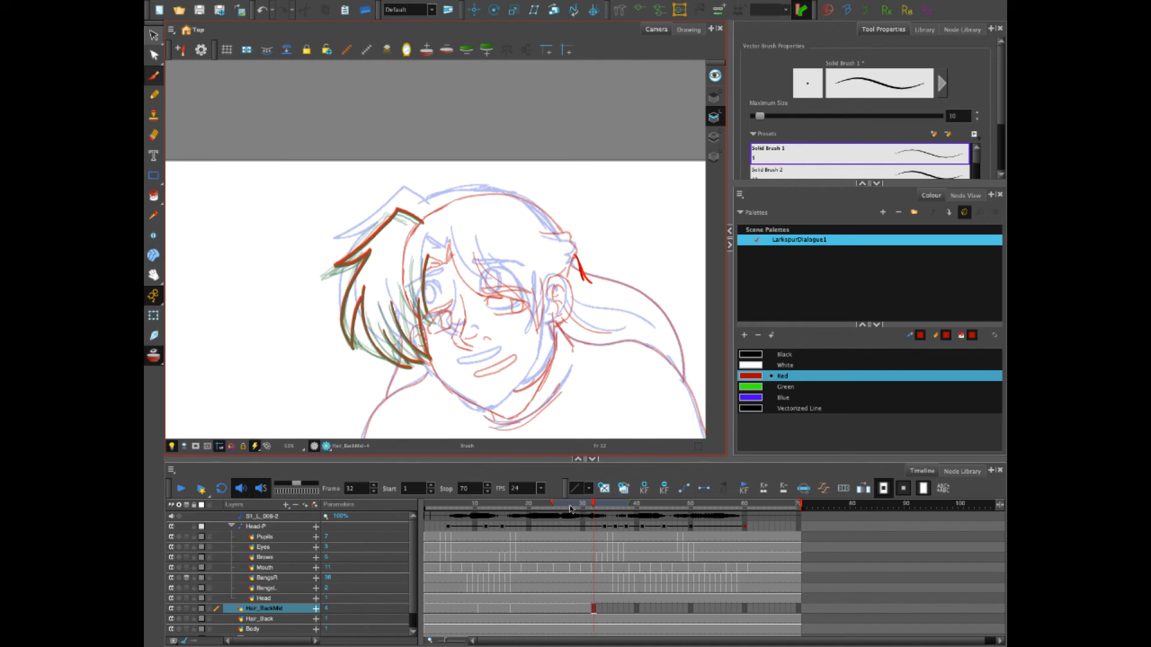
left_click_drag(593, 507, 615, 507)
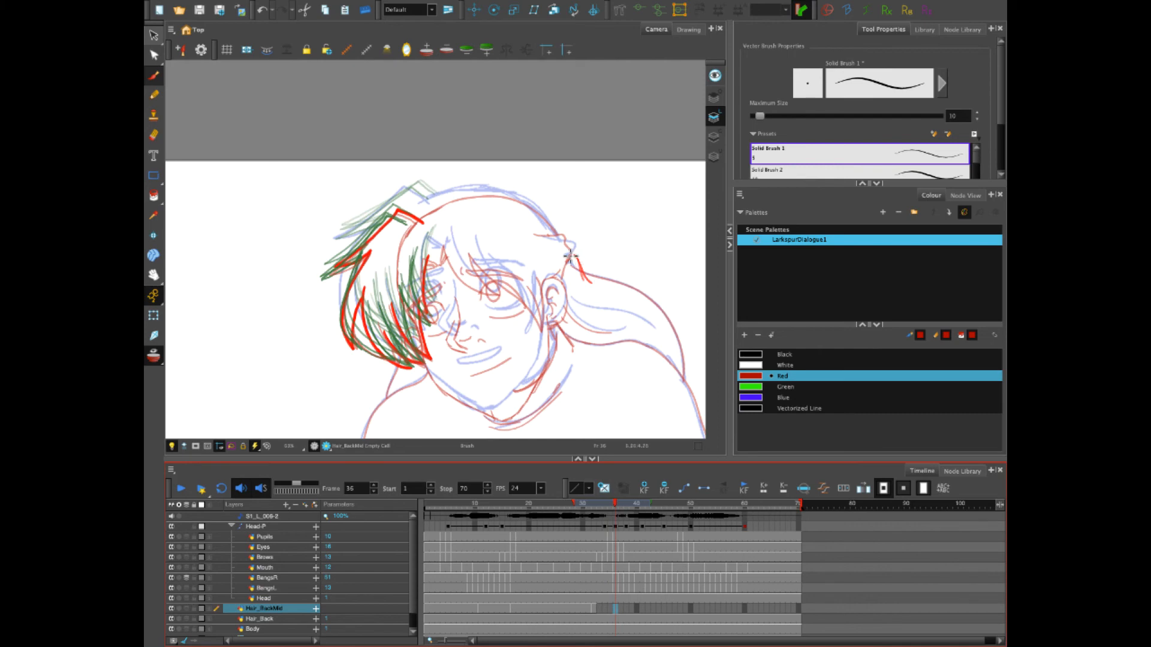
left_click_drag(574, 256, 584, 280)
left_click(621, 507)
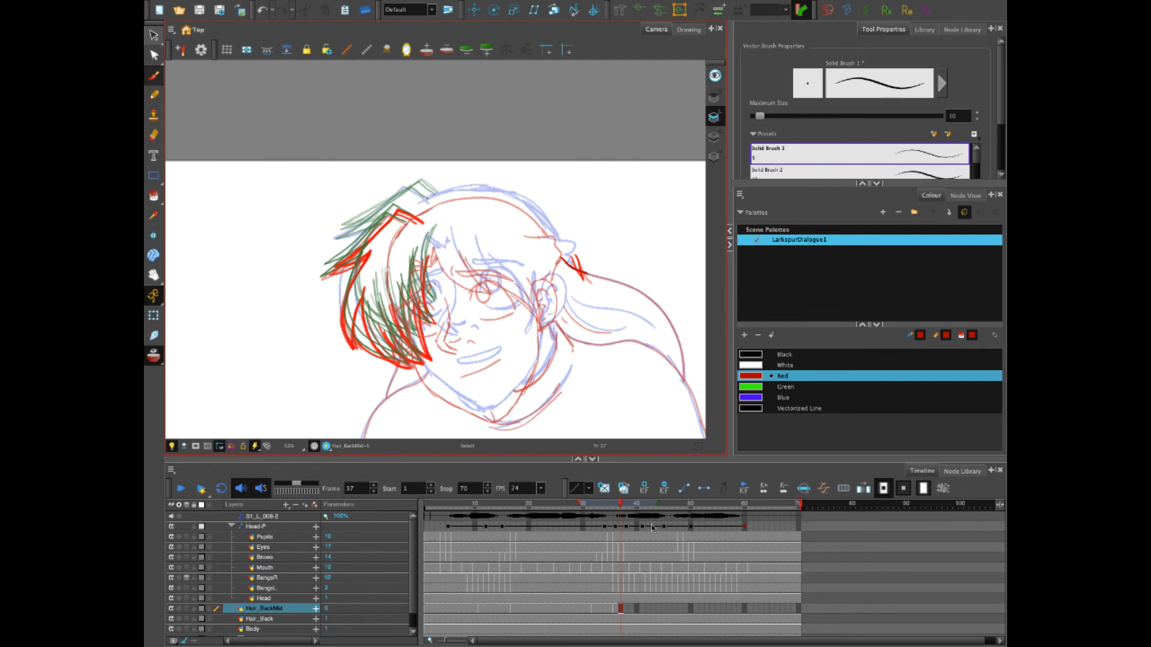
key("ctrl+z")
mouse_move(565, 258)
left_mouse_down()
mouse_move(576, 281)
mouse_move(582, 272)
left_mouse_up()
key("ctrl+z")
key("ctrl+z")
key("alt+s")
key("alt+b")
Draw a longer strand on frame 37 from the hair bump along the ponytail's upper edge, and go to frame 38
mouse_move(561, 261)
left_mouse_down()
mouse_move(572, 283)
mouse_move(646, 294)
left_mouse_up()
key("ctrl+z")
mouse_move(564, 269)
left_mouse_down()
mouse_move(577, 287)
mouse_move(647, 298)
left_mouse_up()
left_click(624, 609)
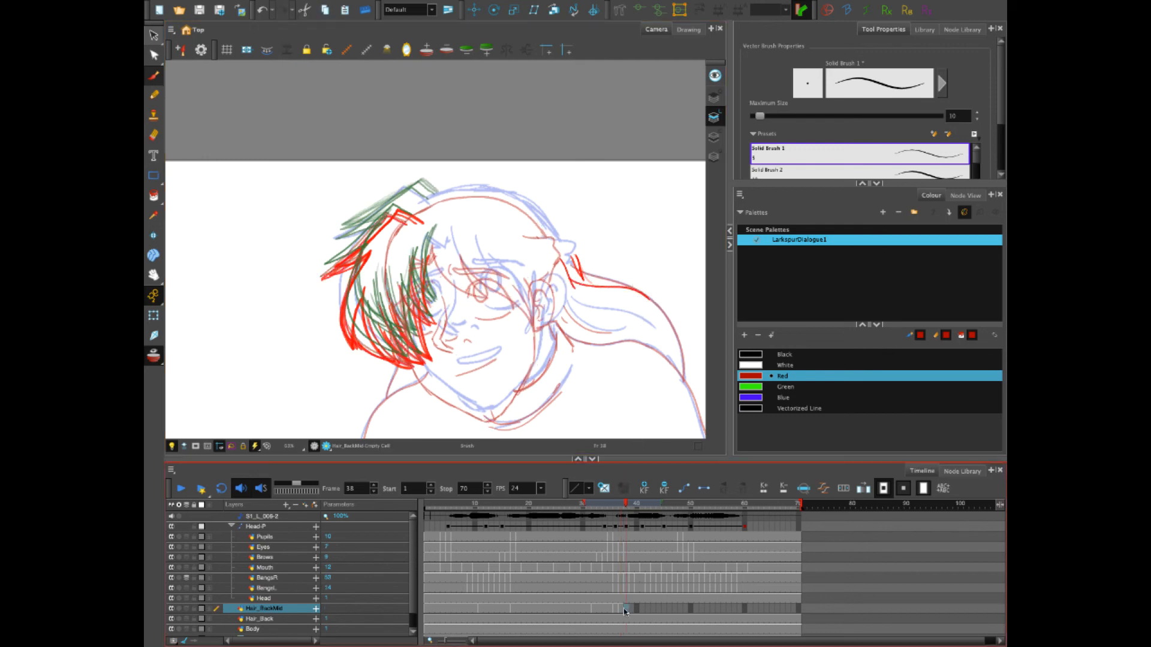
Draw the linking strand on frame 39 of Hair_BackMid, from the hair bump along the ponytail's upper edge
left_click(629, 612)
left_click(631, 609)
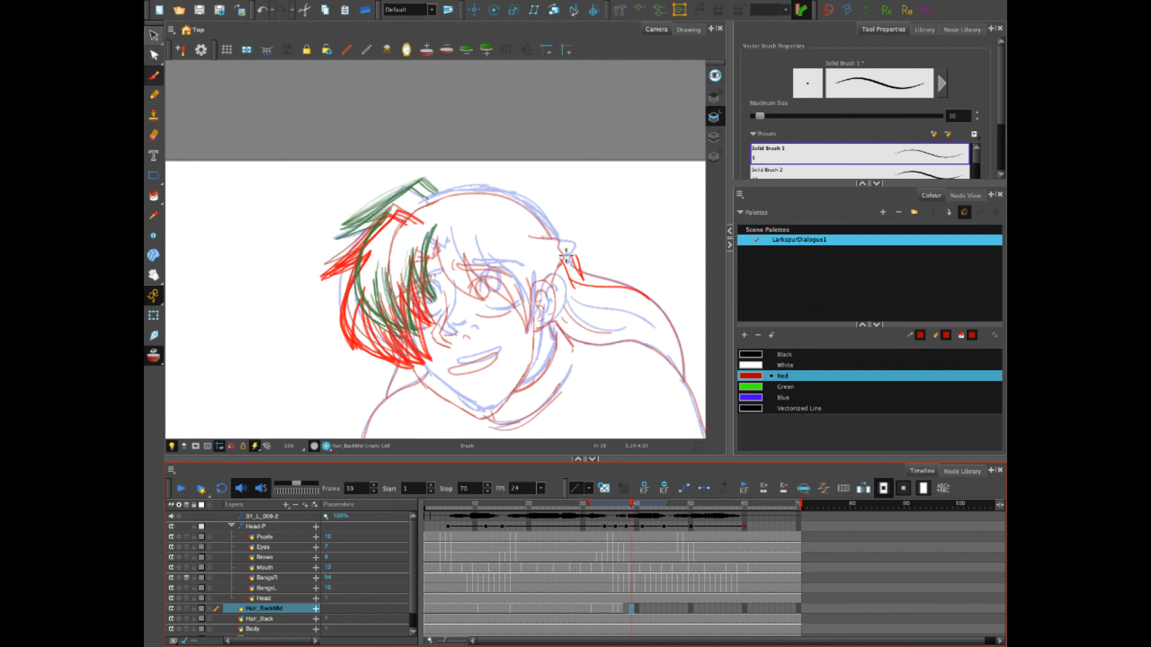
mouse_move(563, 262)
left_mouse_down()
mouse_move(580, 284)
mouse_move(652, 299)
left_mouse_up()
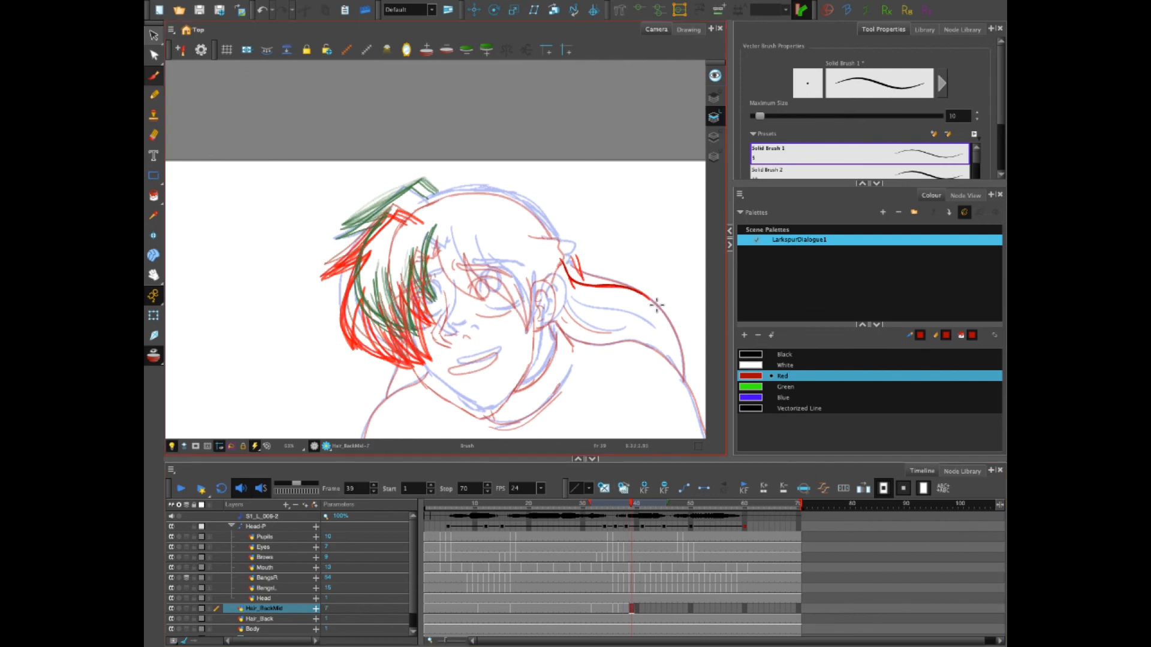
key("ctrl+z")
key("ctrl+z")
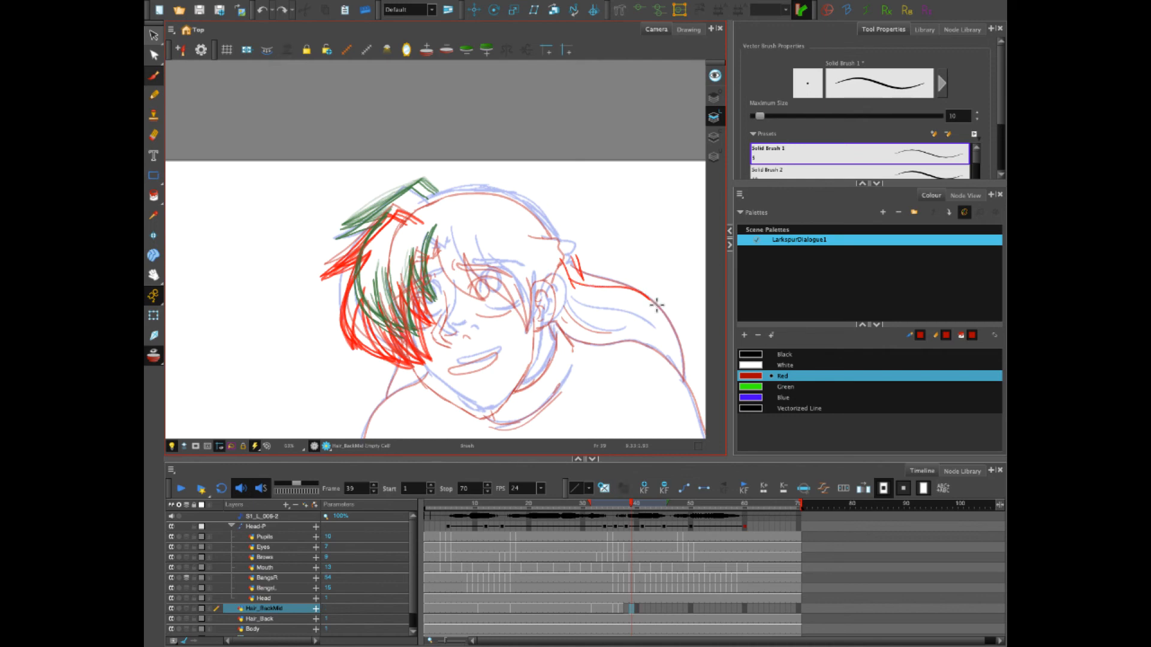
left_click_drag(569, 265, 653, 301)
Draw the linking strand on frames 43 and 50 of Hair_BackMid, and hold the last drawing through frame 70
left_click_drag(630, 508, 653, 507)
left_click_drag(567, 261, 583, 277)
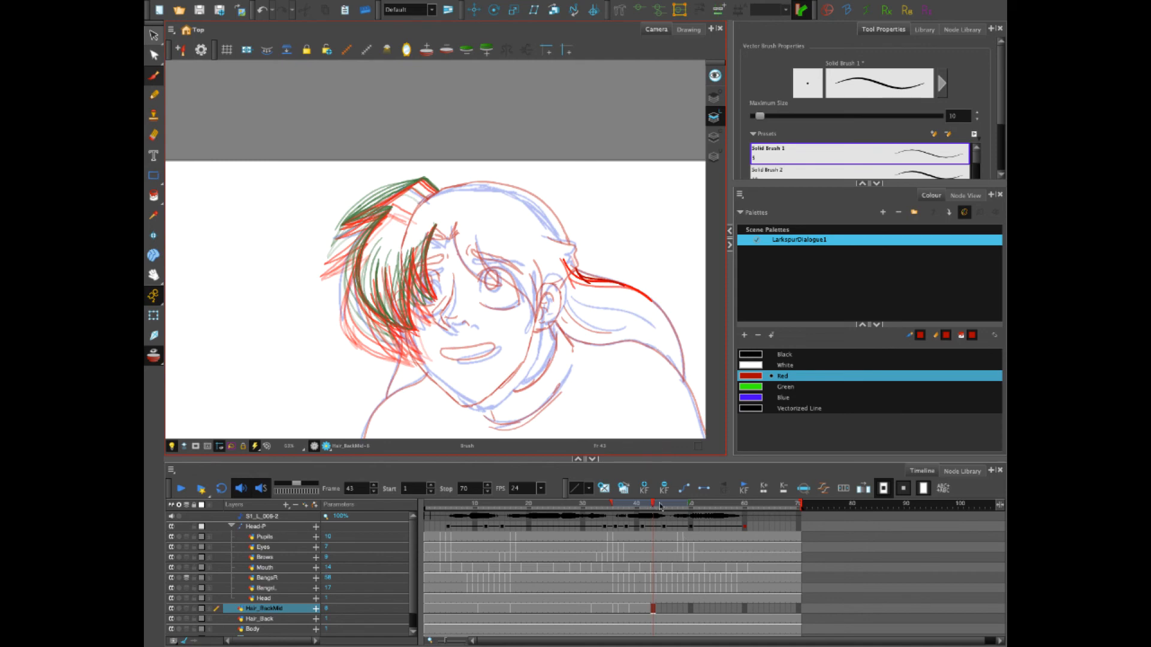
left_click_drag(660, 507, 690, 515)
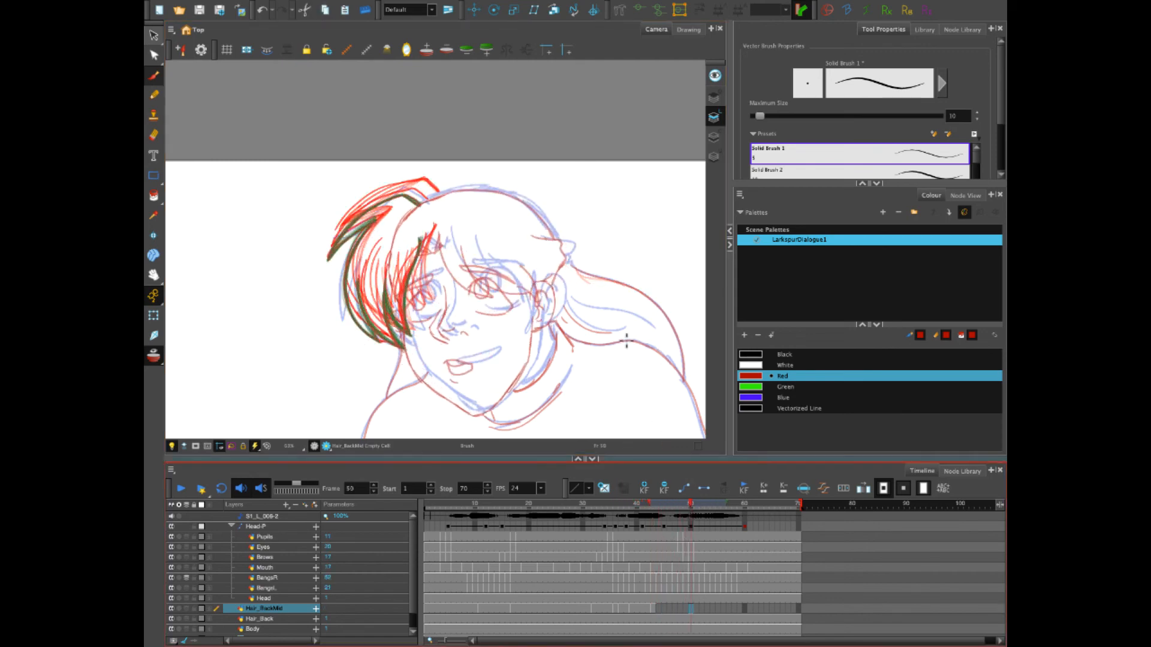
left_click_drag(564, 261, 630, 291)
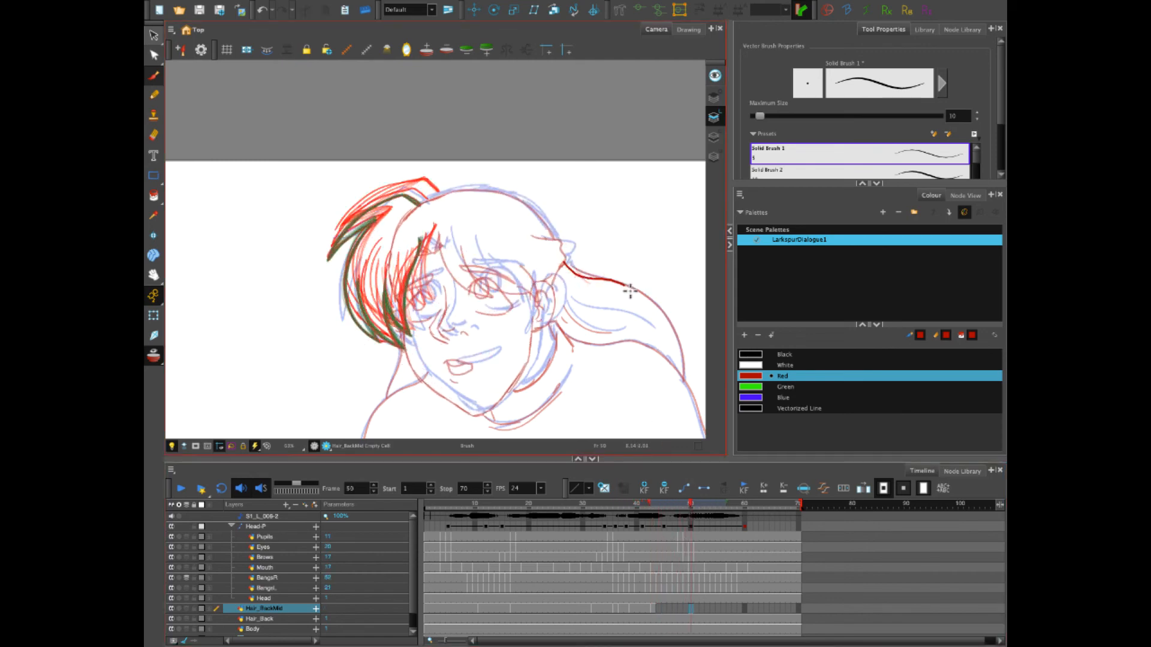
left_click_drag(691, 509, 807, 543)
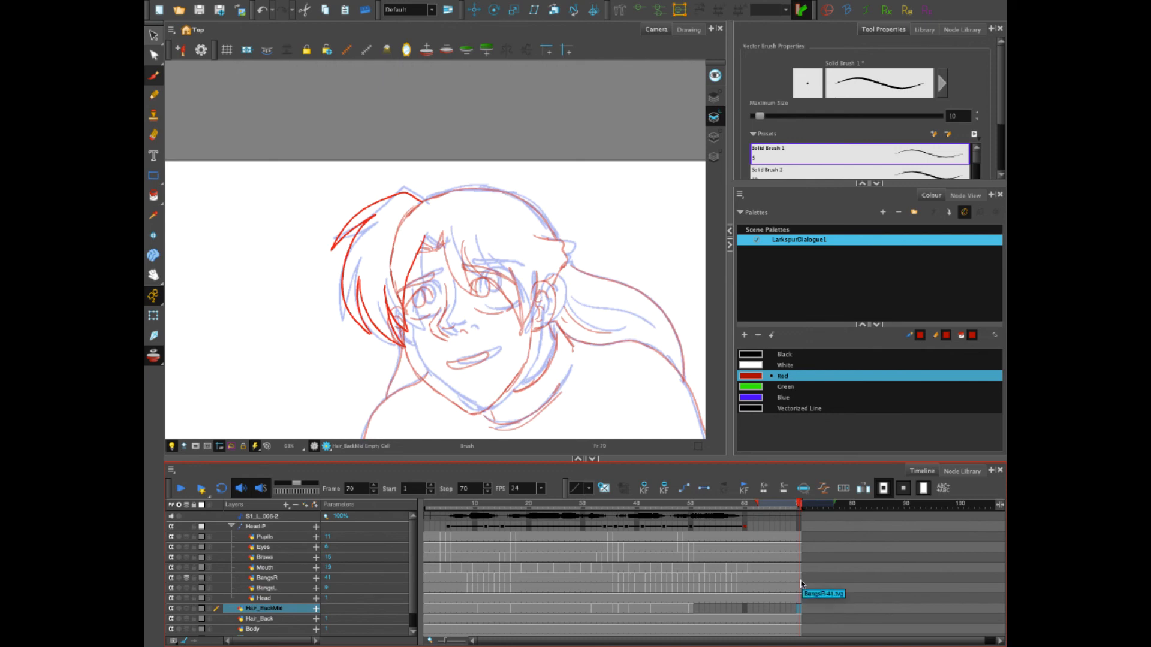
key("ctrl+v")
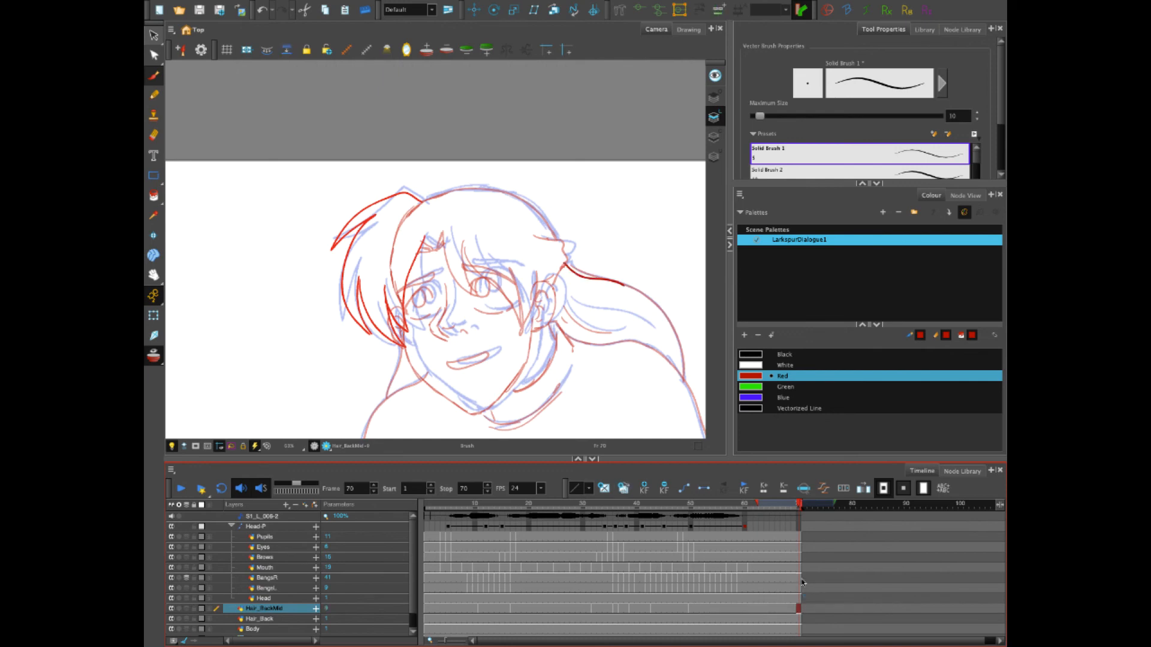
Turn off the onion skin and hide the storyboard layer
left_click(150, 358)
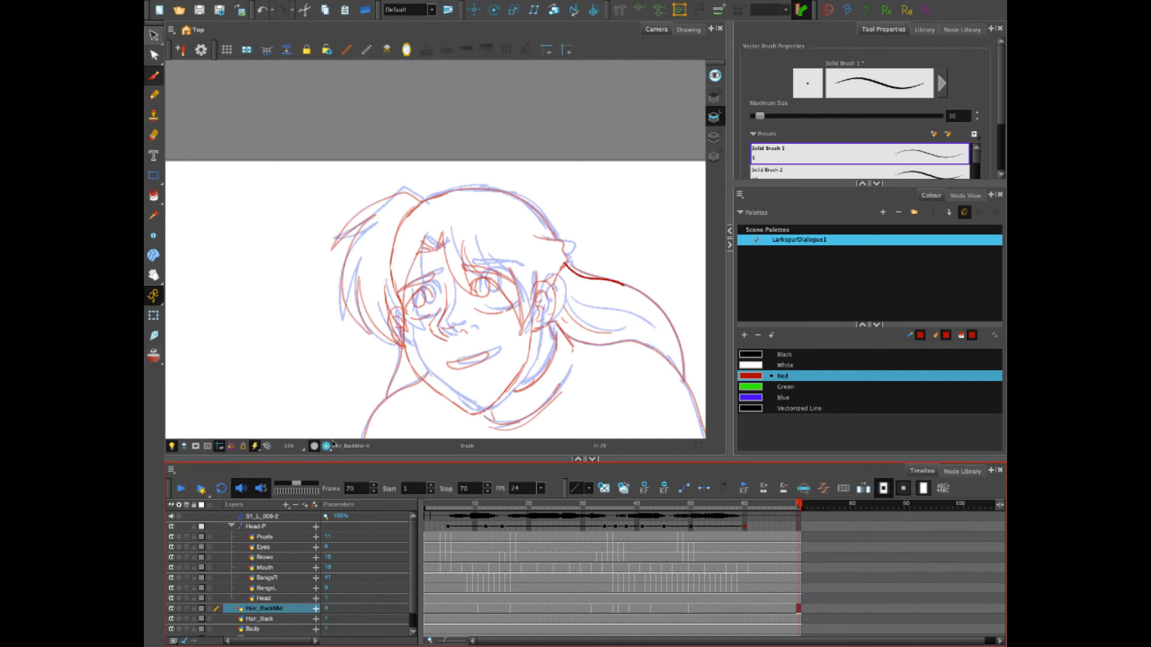
scroll(171, 627, "down", 1)
left_click(170, 621)
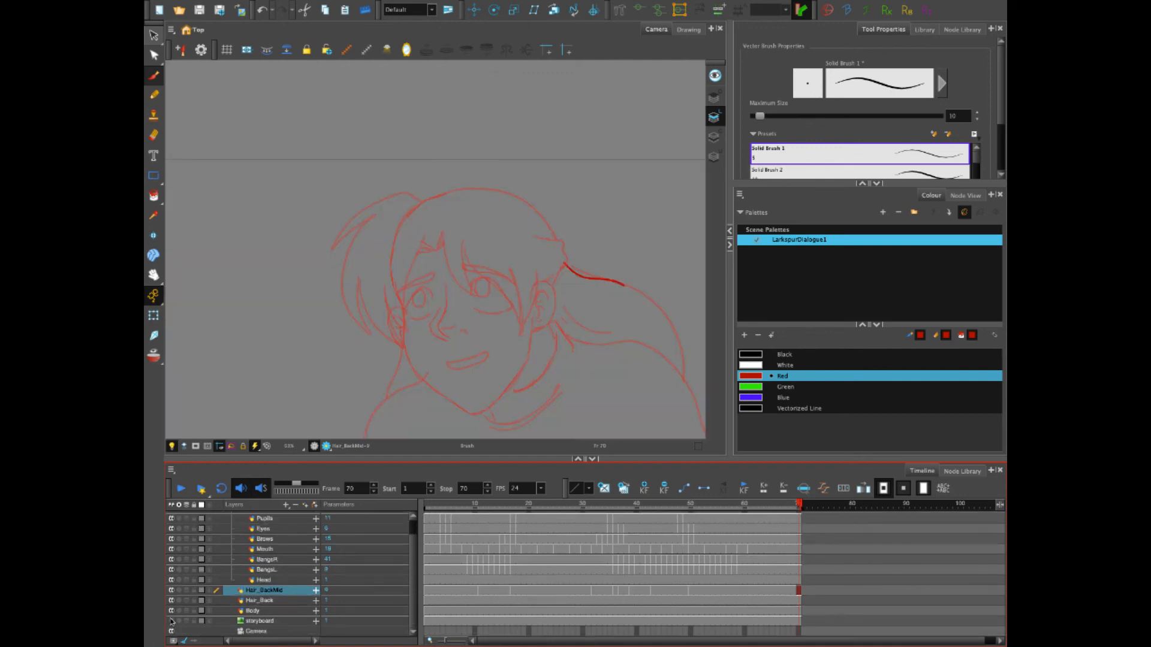
Erase the starting tip of the ponytail's upper line on Hair_Back at frame 1, and check it against the following frames
left_click(427, 505)
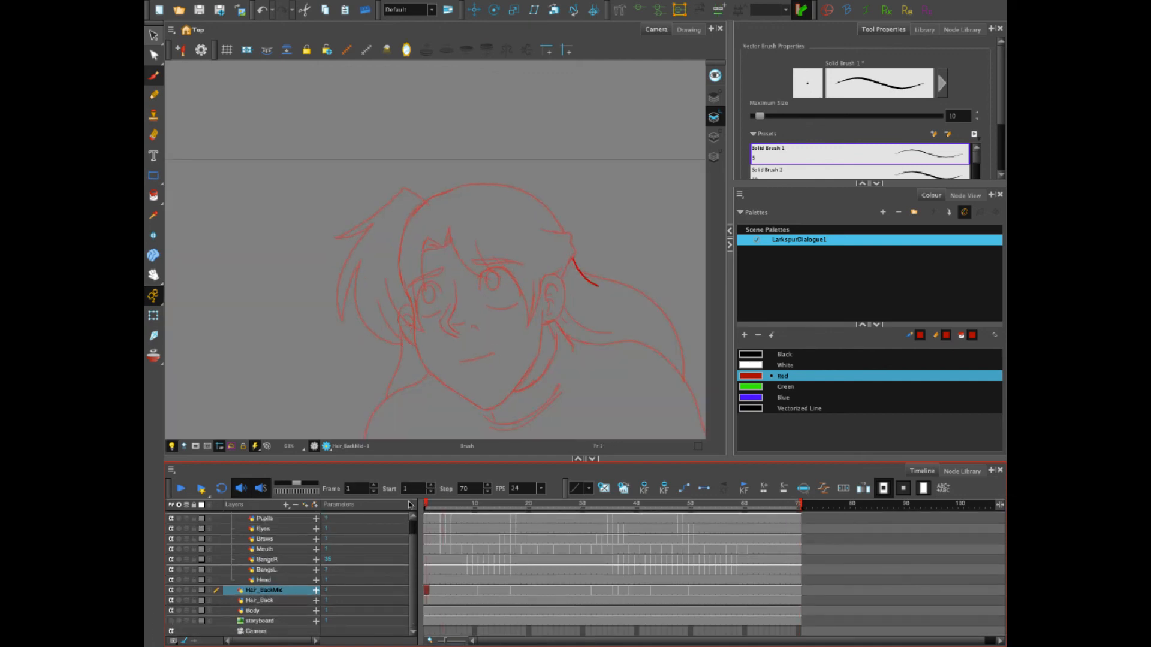
left_click(277, 601)
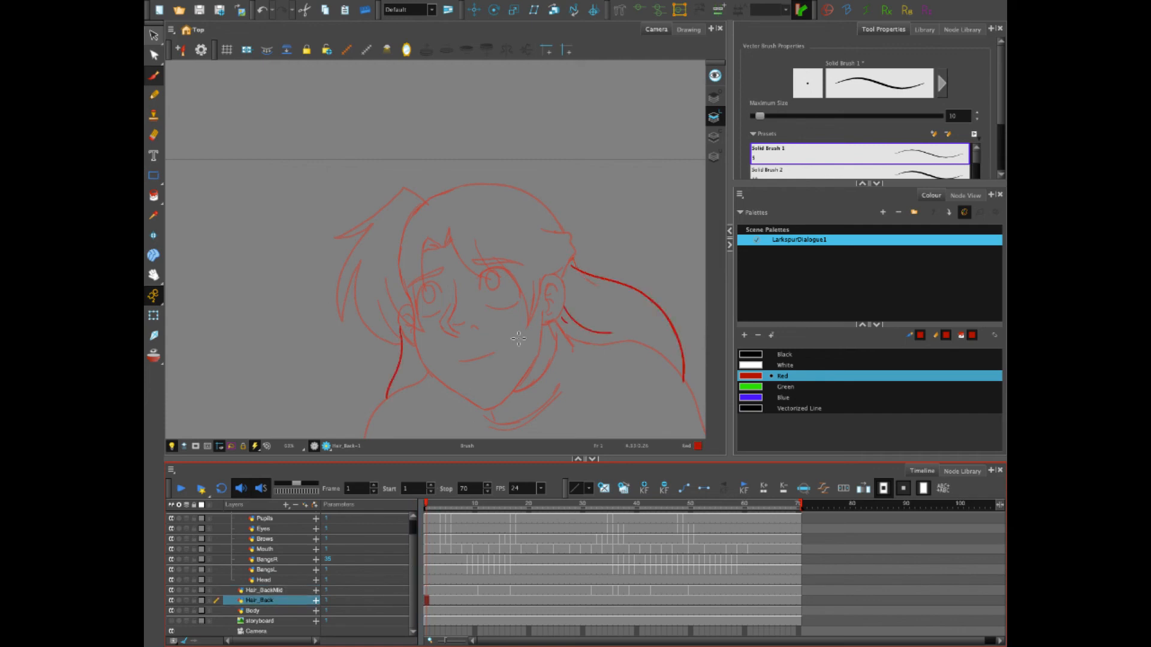
left_click(567, 265)
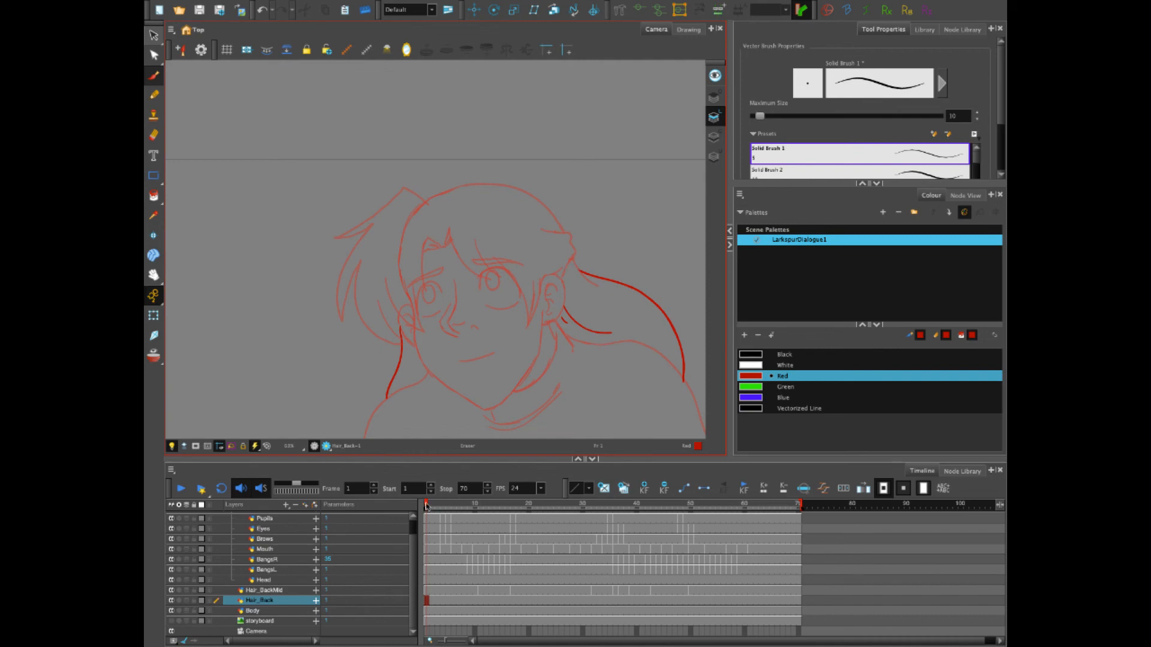
mouse_move(426, 506)
left_mouse_down()
mouse_move(490, 511)
mouse_move(480, 514)
left_mouse_up()
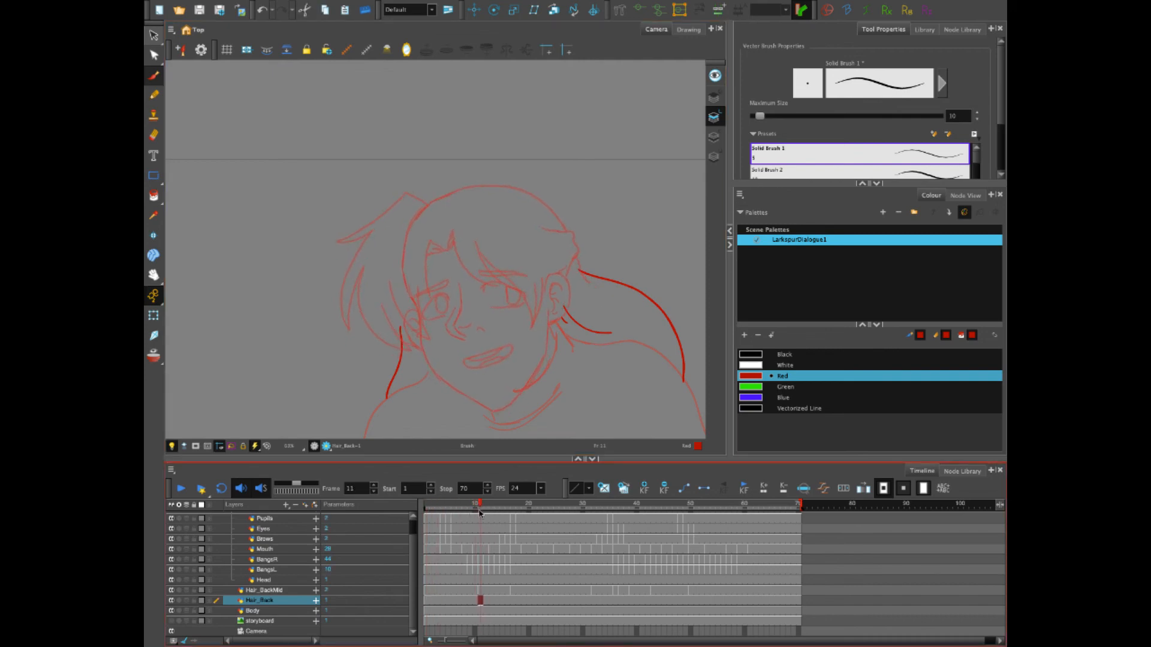
left_click_drag(478, 507, 472, 513)
Clear frame 10 of Hair_BackMid, turn the onion skin on, and draw a new linking strand there
left_click(474, 590)
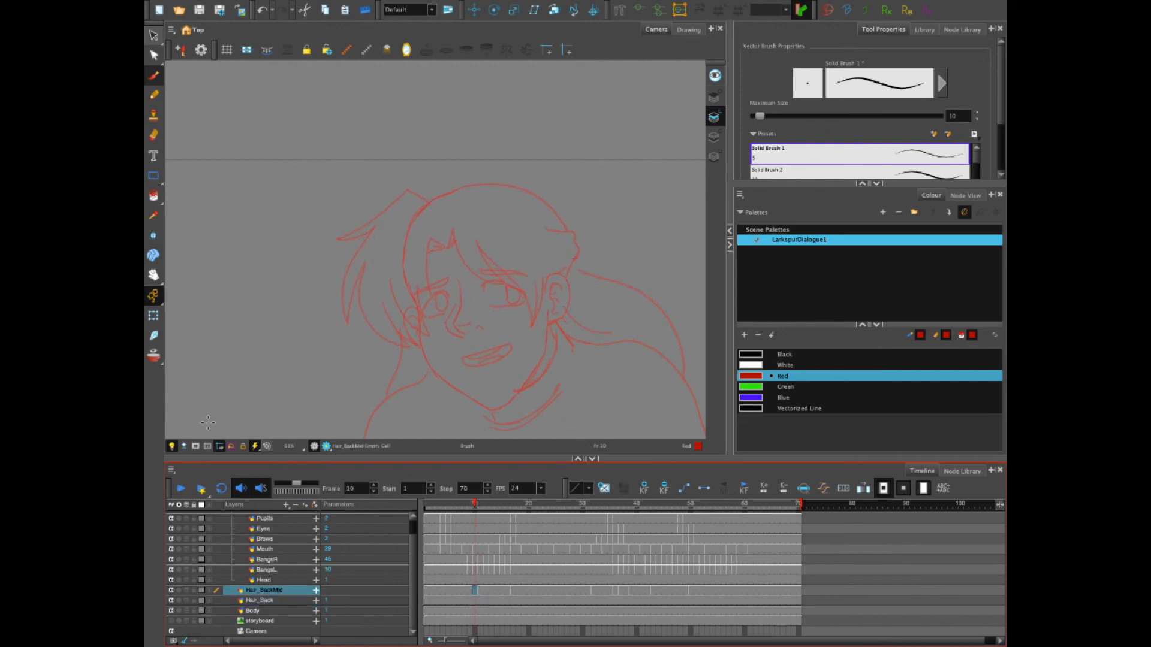
key("alt+o")
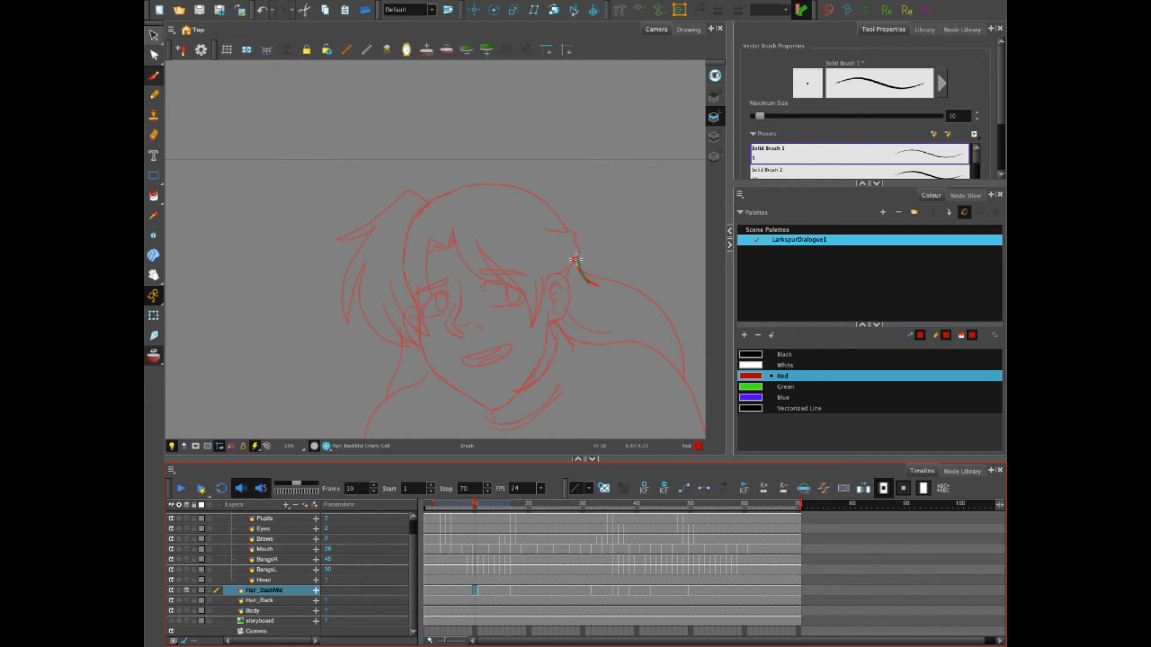
left_click_drag(574, 258, 598, 286)
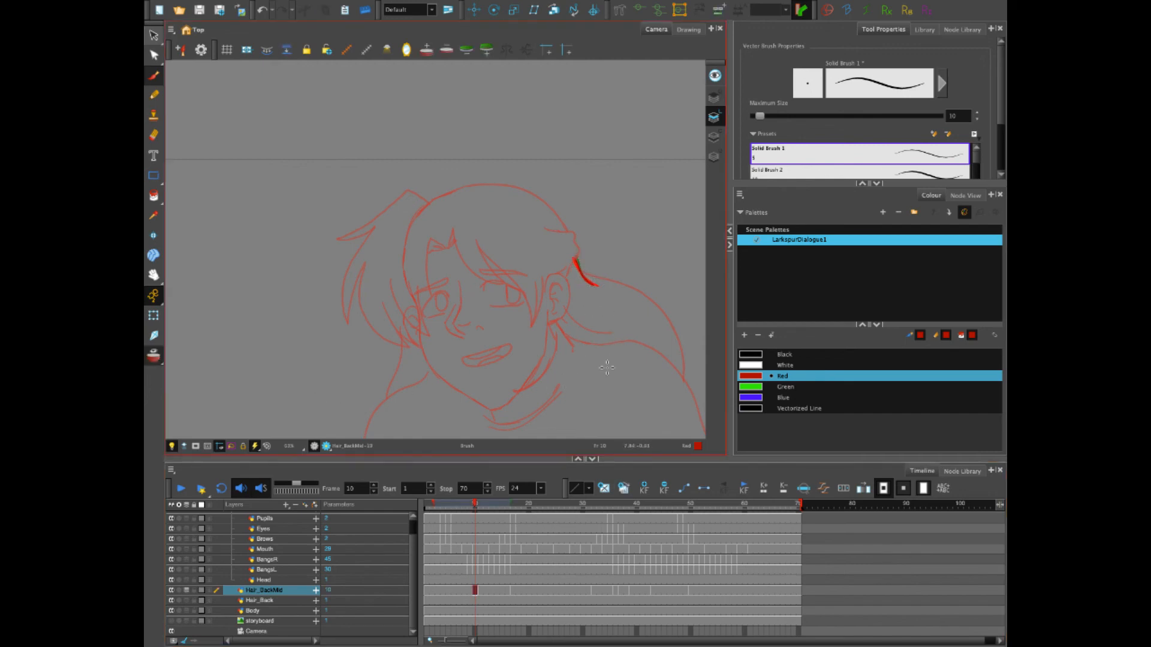
key("ctrl+z")
left_click_drag(575, 261, 597, 287)
key("ctrl+z")
Clear frame 9 of Hair_BackMid and draw an in-between linking strand from the hair bump to the ponytail
left_click(470, 592)
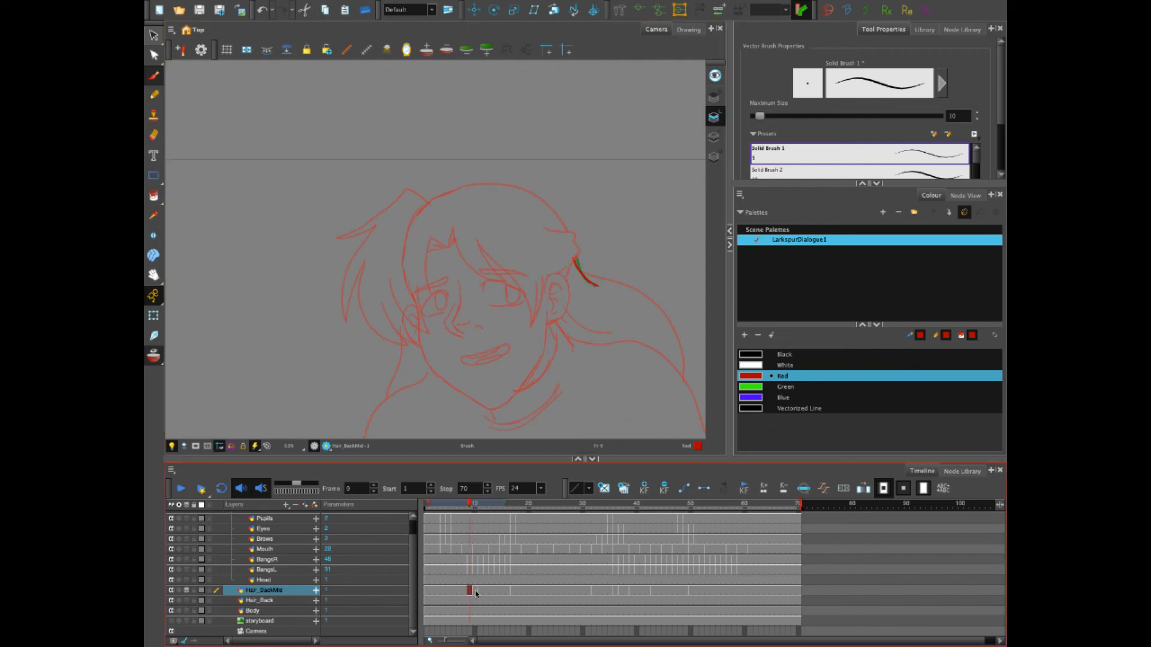
key("Delete")
left_click_drag(513, 509, 471, 506)
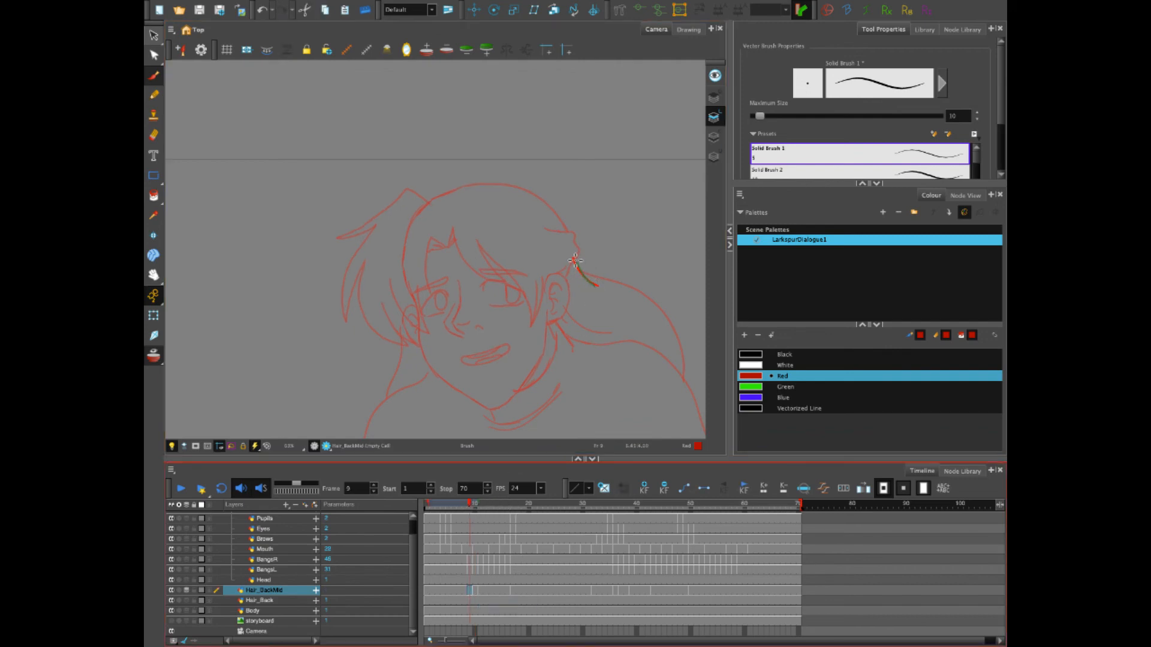
left_click_drag(574, 259, 579, 269)
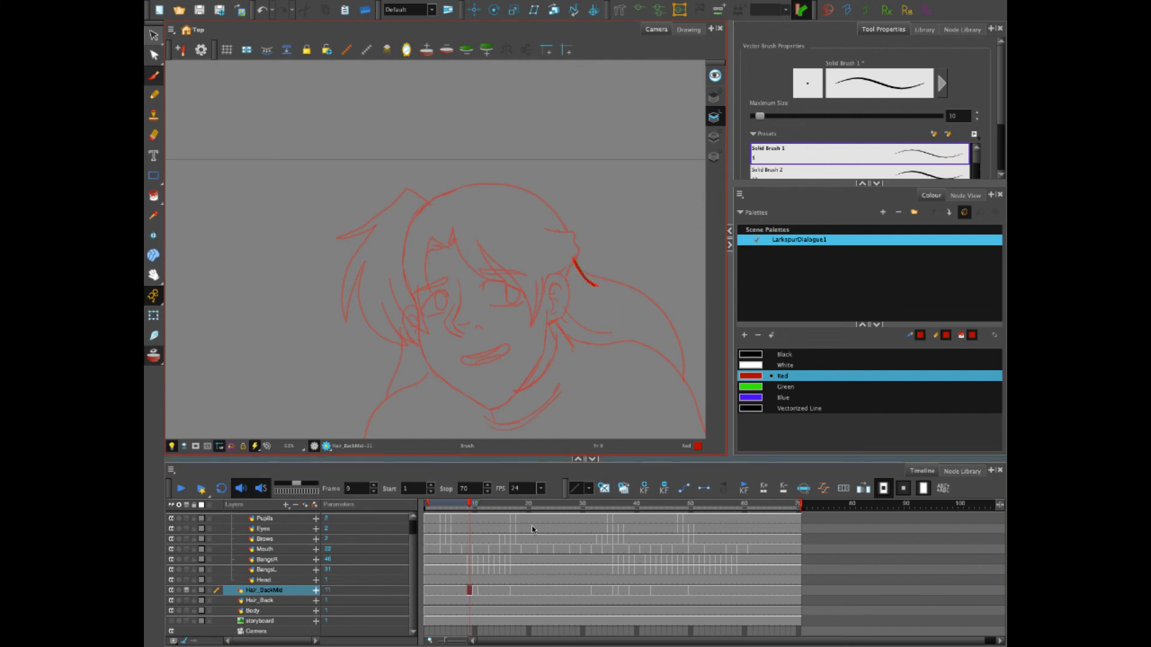
Clear the Hair_BackMid cells from frame 12 to frame 16
mouse_move(469, 505)
left_mouse_down()
mouse_move(497, 513)
mouse_move(486, 509)
left_mouse_up()
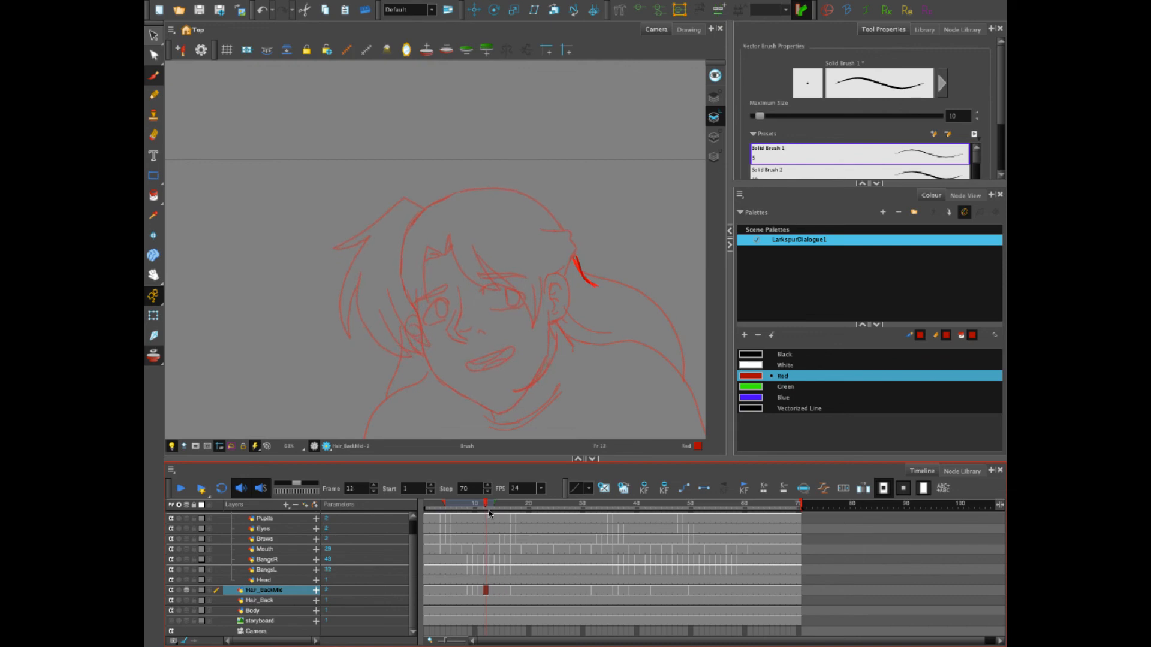
double_click(506, 592)
left_click(487, 592)
left_click_drag(489, 591, 510, 591)
key("Delete")
mouse_move(441, 508)
left_mouse_down()
mouse_move(486, 506)
mouse_move(476, 504)
left_mouse_up()
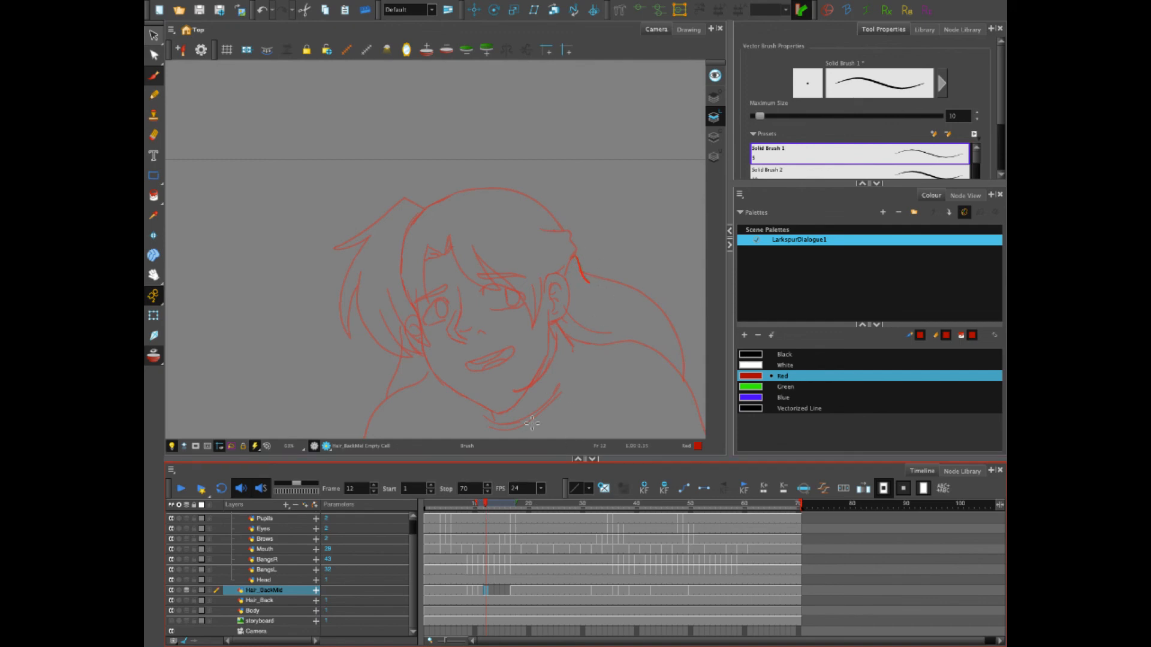
Draw an in-between linking strand on frame 14 of Hair_BackMid and hold it through frame 16
mouse_move(486, 507)
left_mouse_down()
mouse_move(511, 511)
mouse_move(479, 515)
mouse_move(500, 515)
mouse_move(487, 520)
mouse_move(499, 553)
left_mouse_up()
left_click_drag(574, 254, 591, 284)
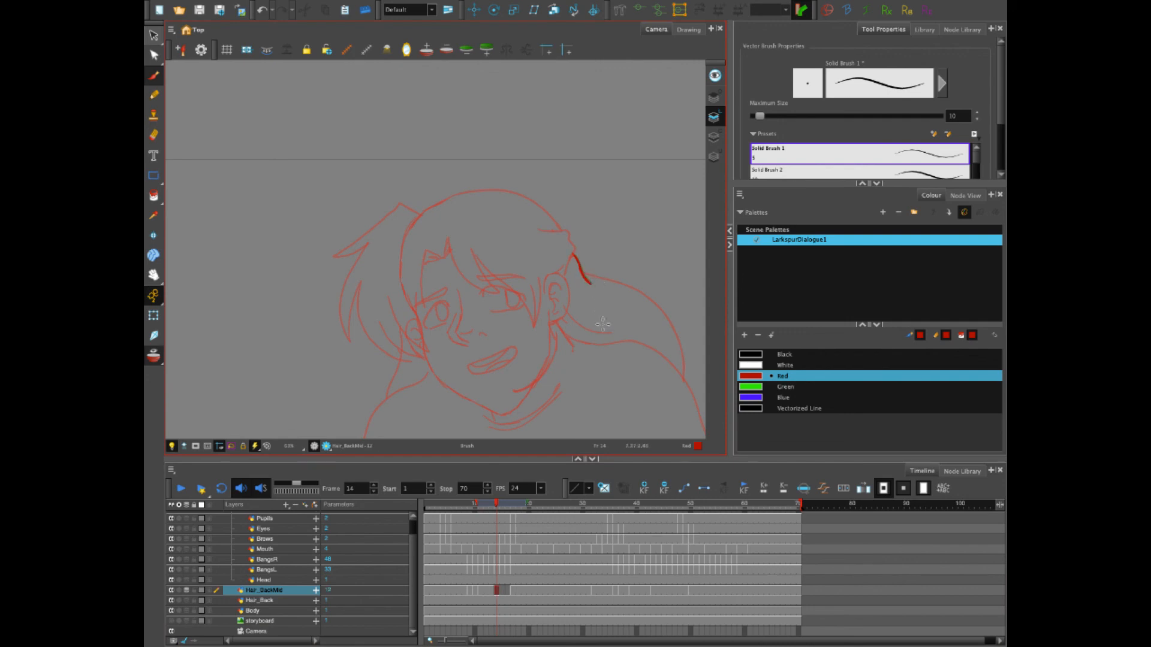
left_click(509, 591)
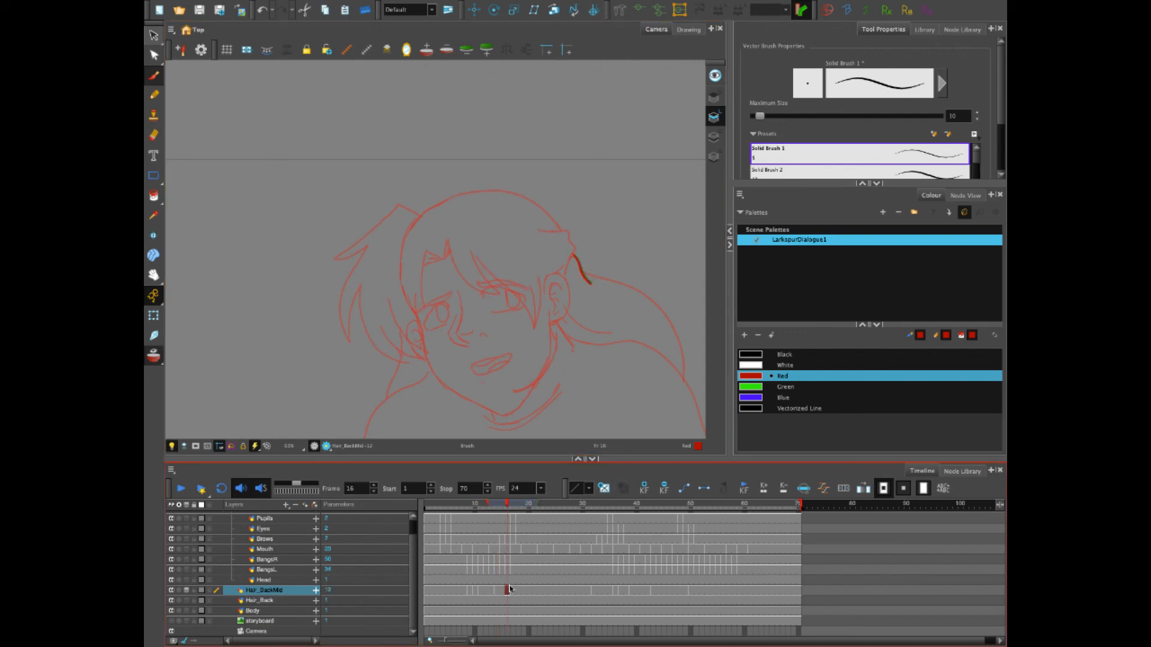
Remove the Hair_BackMid drawing on frames 32 to 35 and hold the preceding strand drawing over them
left_click(468, 510)
left_click_drag(468, 509, 587, 512)
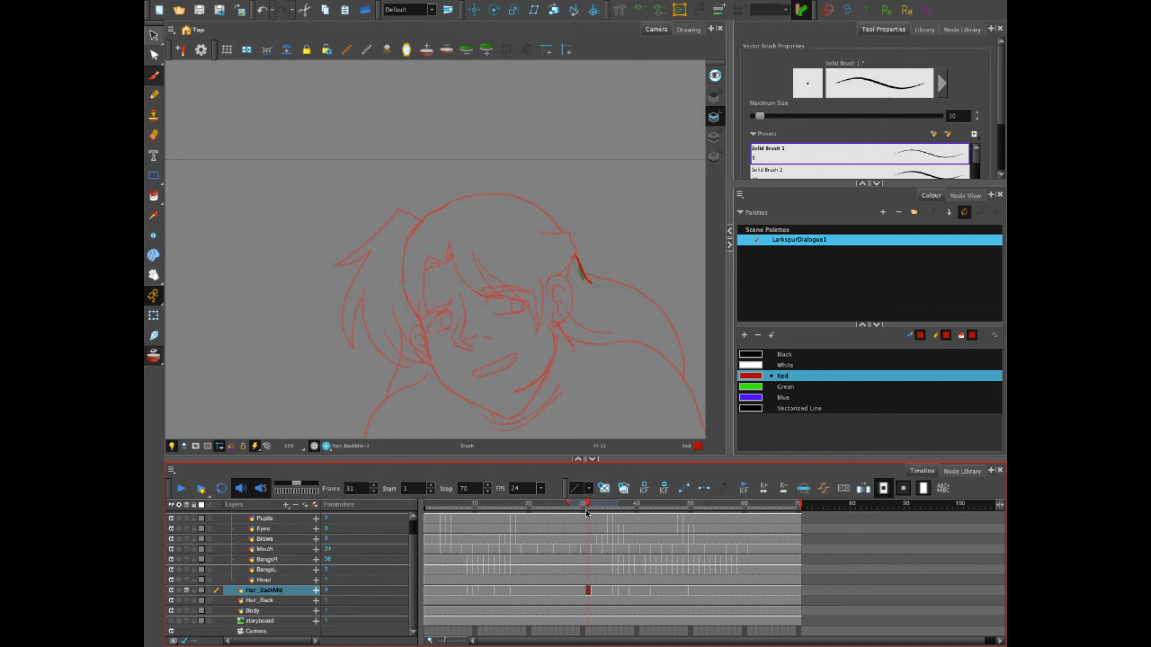
left_click(593, 591)
left_click(613, 591, "shift")
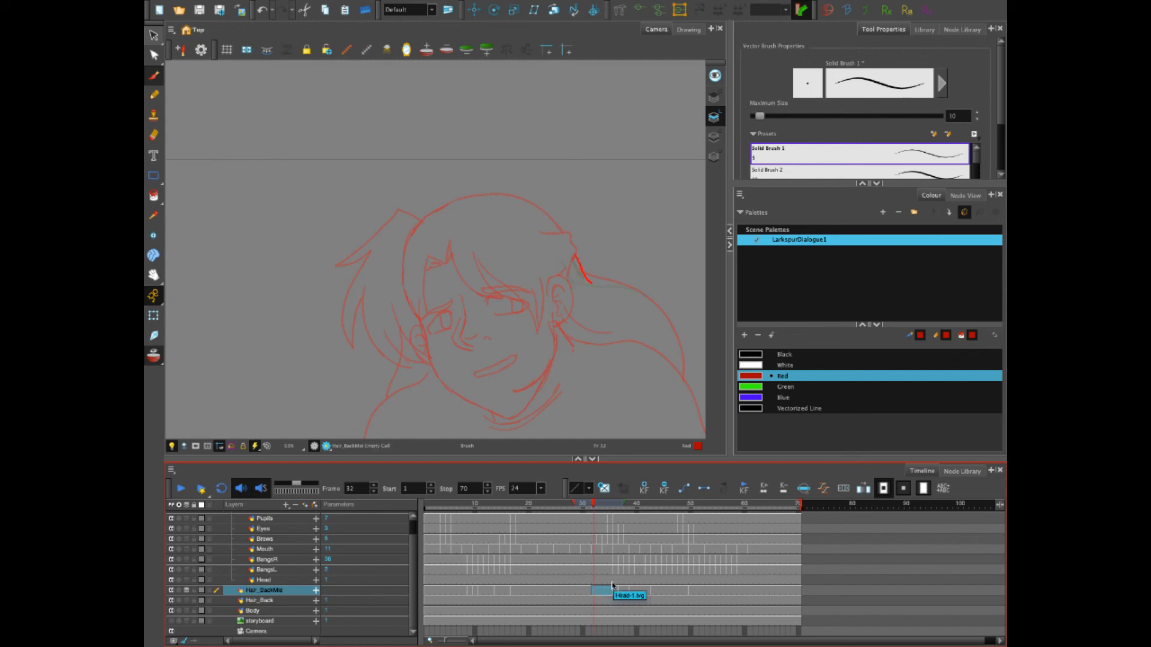
left_click(612, 587)
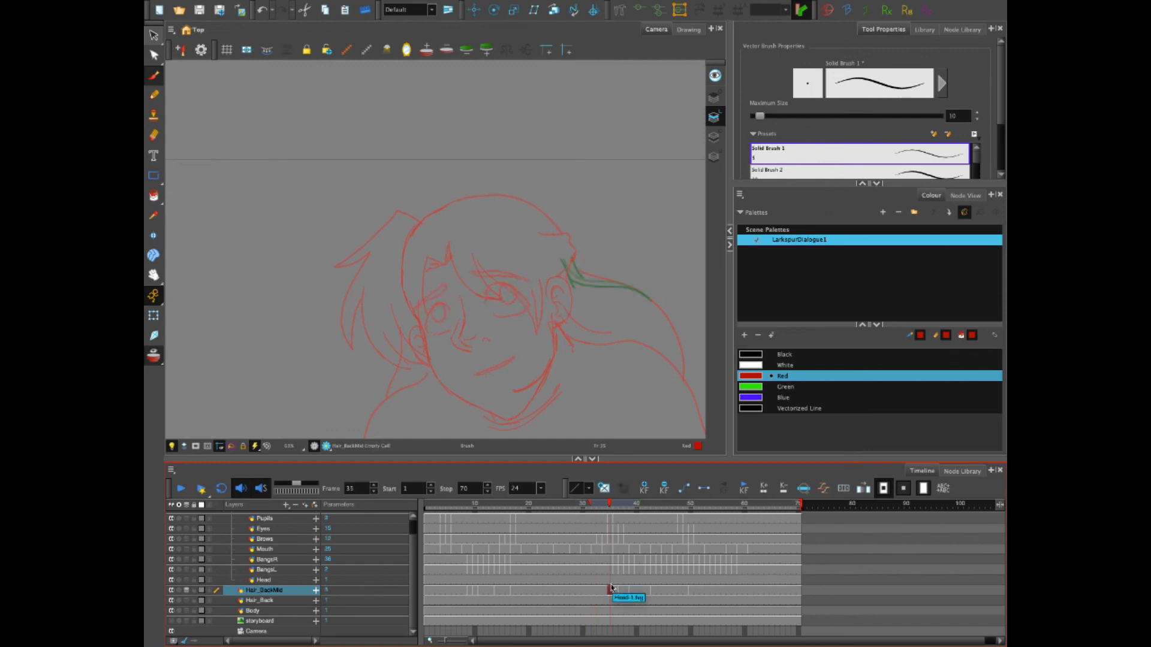
key("ctrl+z")
Erase the long strand on frame 37 of Hair_BackMid and redraw it closer to the ponytail's upper edge
left_click_drag(610, 505, 620, 506)
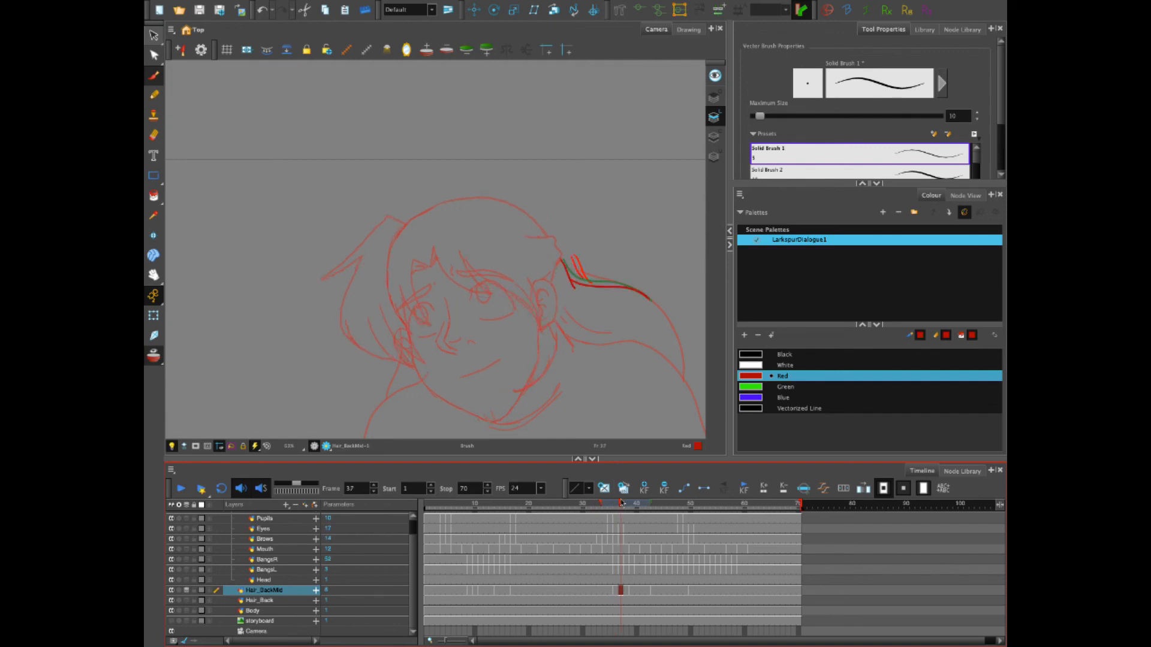
key("alt+e")
mouse_move(569, 277)
left_mouse_down()
mouse_move(584, 291)
mouse_move(637, 293)
left_mouse_up()
key("ctrl+z")
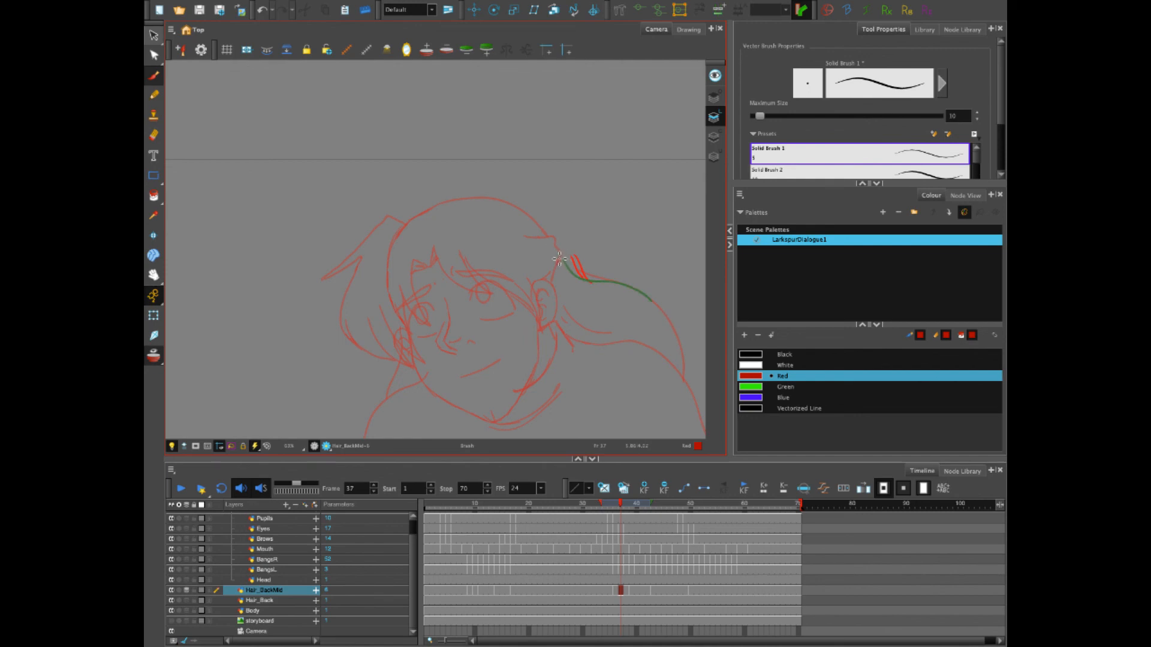
left_click_drag(565, 264, 655, 301)
Clear frame 38 of Hair_BackMid and draw a new long strand from the hair bump along the ponytail
left_click(631, 594)
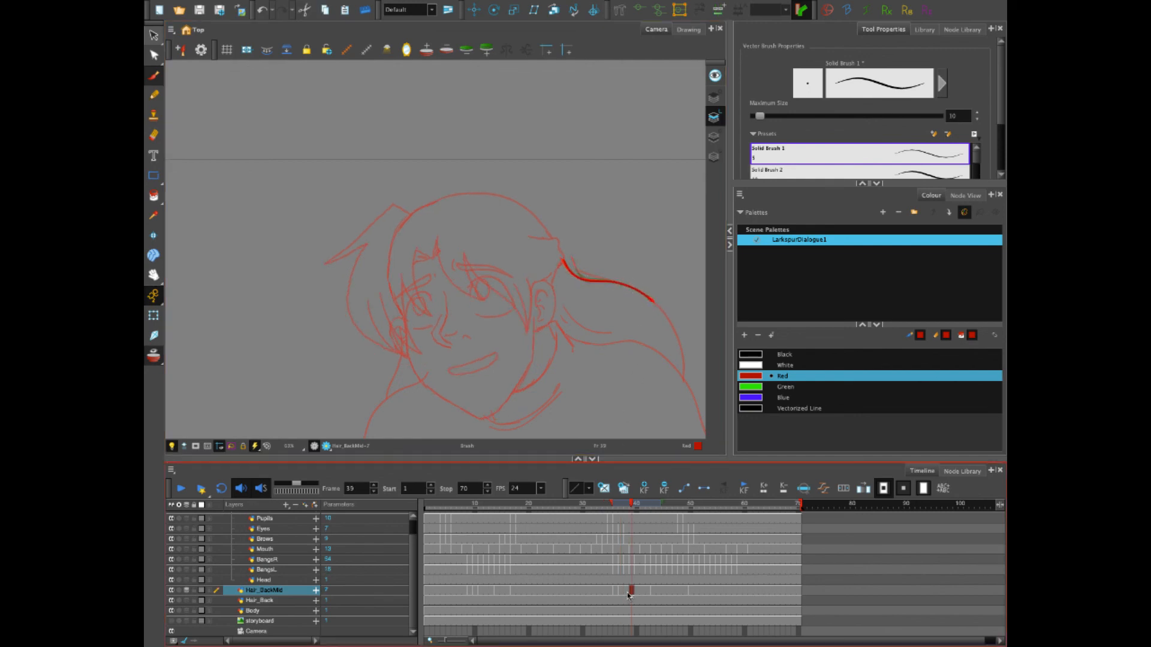
mouse_move(630, 511)
left_mouse_down()
mouse_move(617, 511)
mouse_move(628, 514)
left_mouse_up()
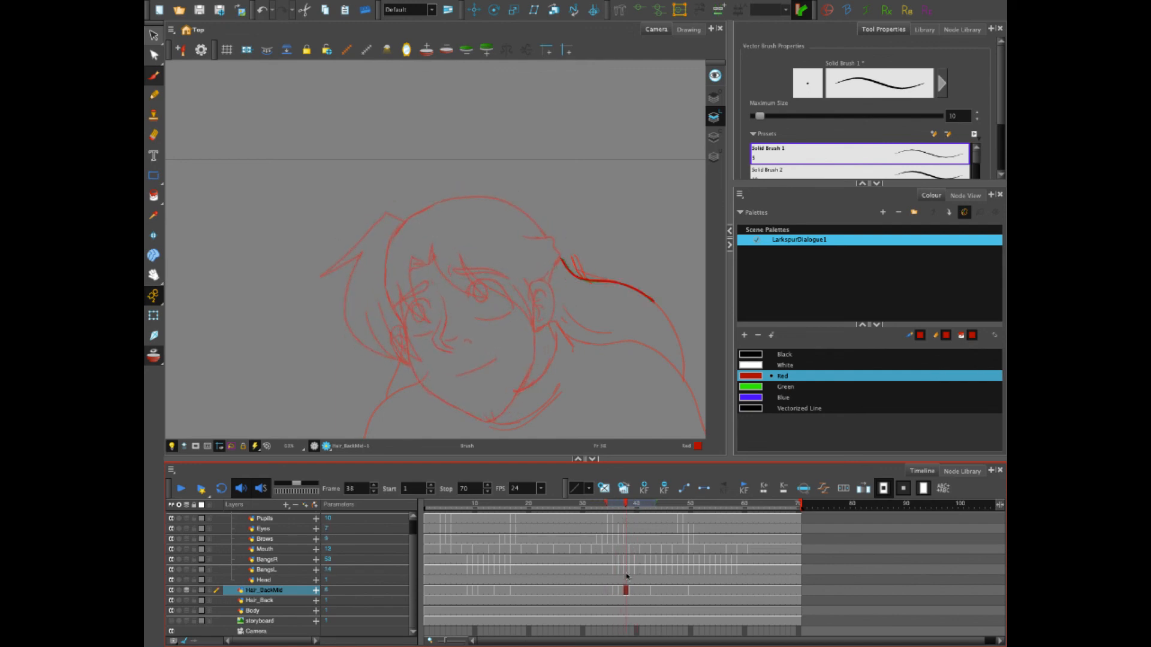
key("Delete")
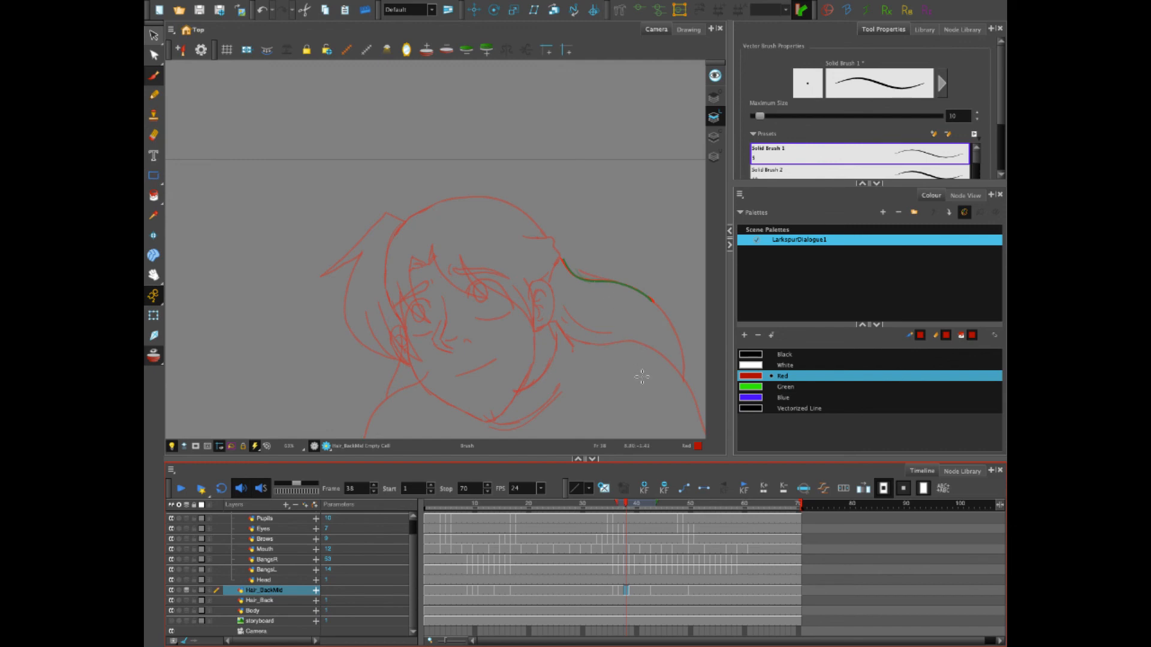
mouse_move(560, 259)
left_mouse_down()
mouse_move(582, 279)
mouse_move(651, 296)
left_mouse_up()
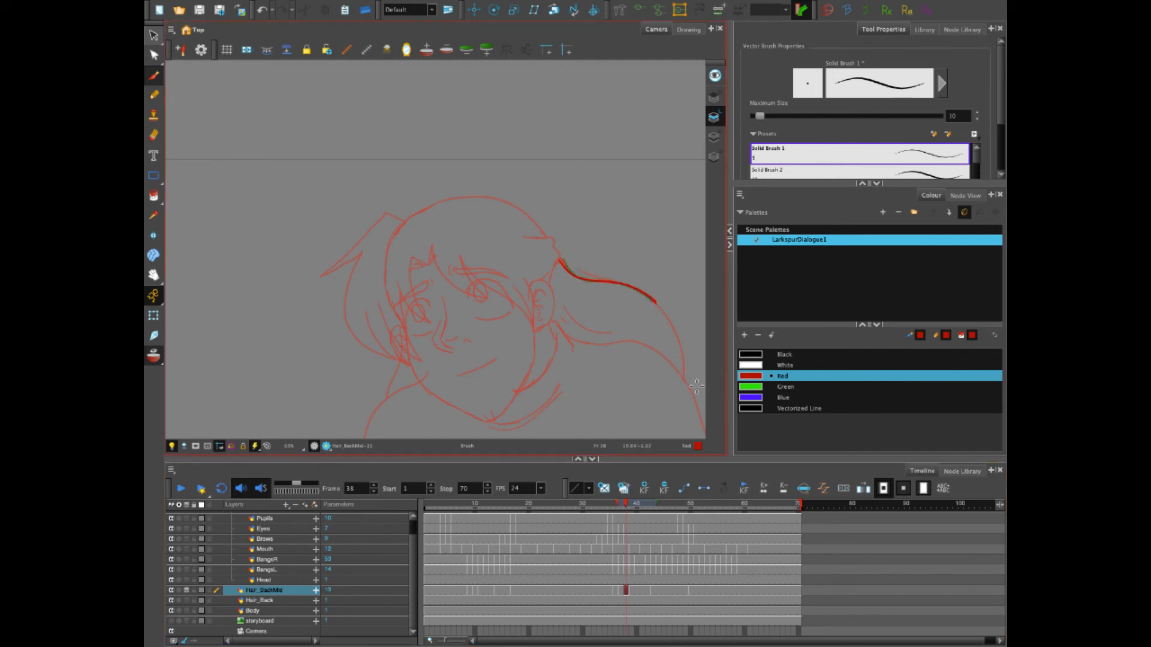
Touch up the hair-bump end of the linking strand on frame 39 of Hair_BackMid
left_click(634, 591)
left_click(637, 591)
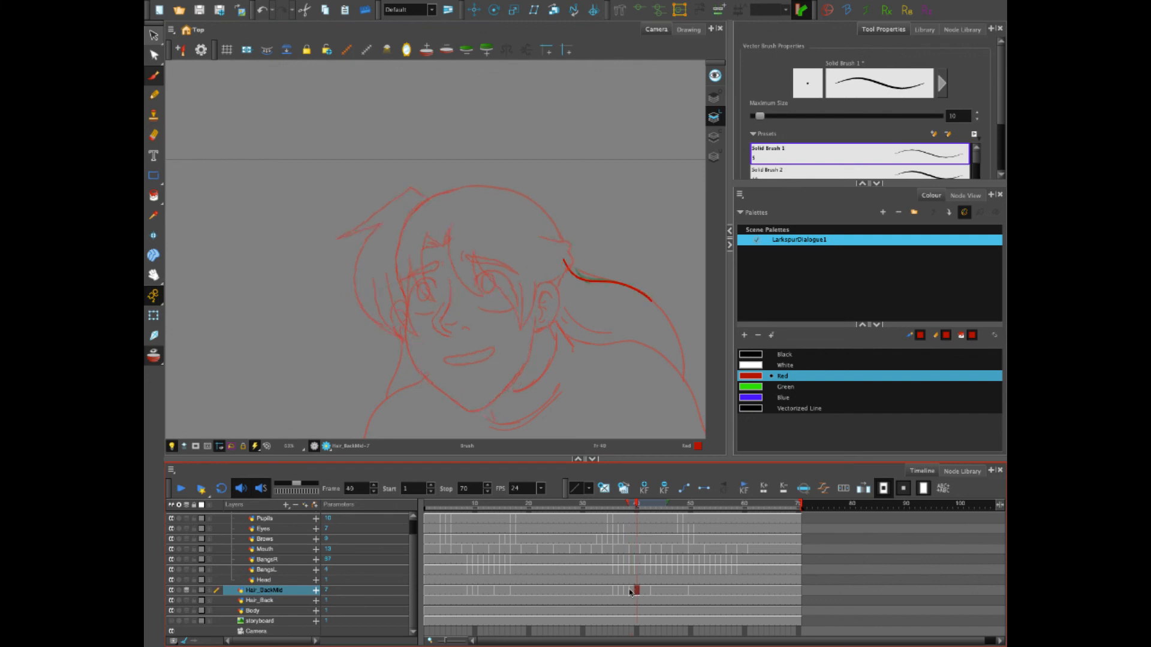
left_click(630, 591)
left_click_drag(562, 262, 581, 280)
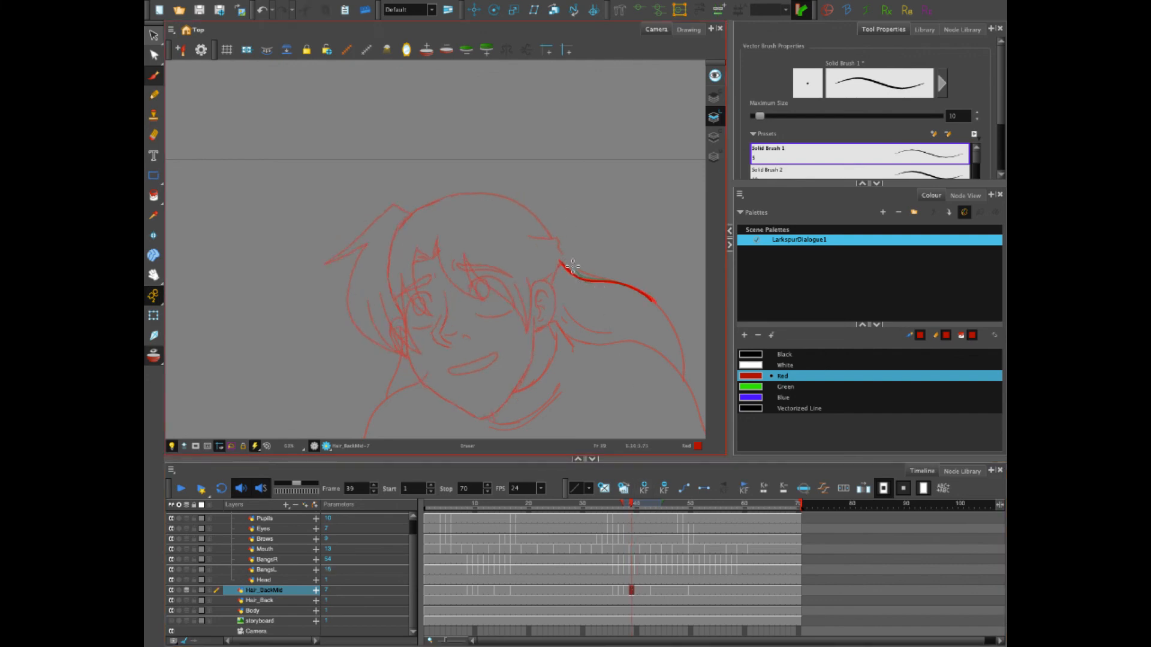
Remove the held Hair_BackMid drawing from frames 40 to 42
left_click(641, 592)
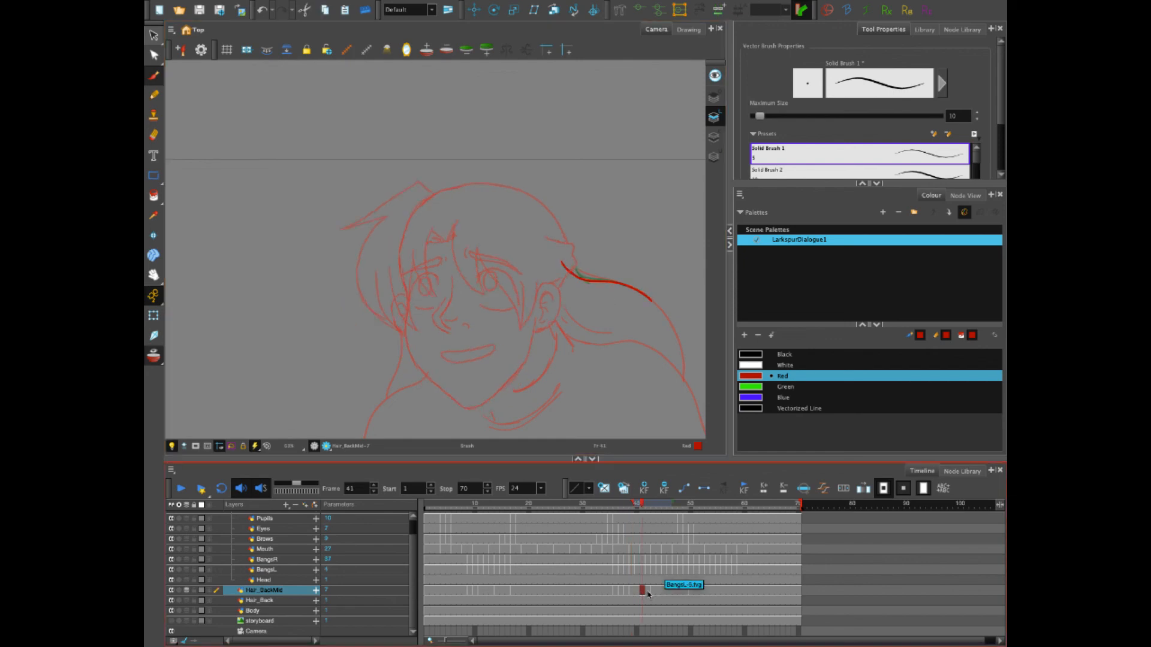
left_click(637, 593)
left_click(647, 594)
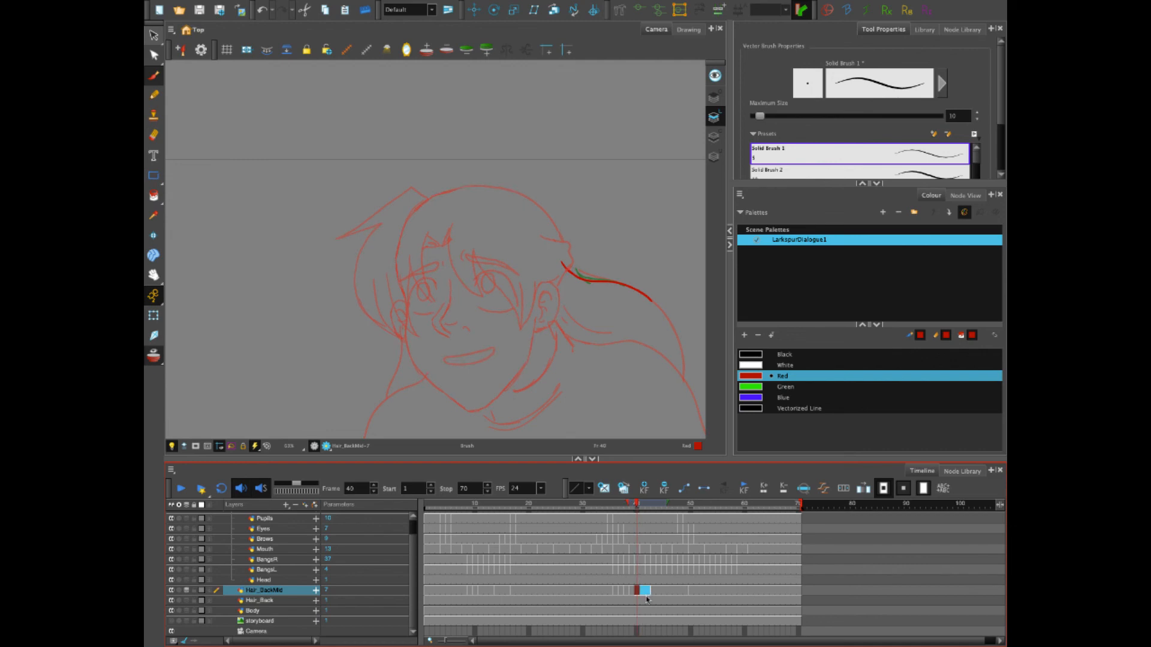
key("Delete")
Draw a new linking strand from the hair bump along the ponytail's upper edge on frame 40 of Hair_BackMid
left_click(635, 507)
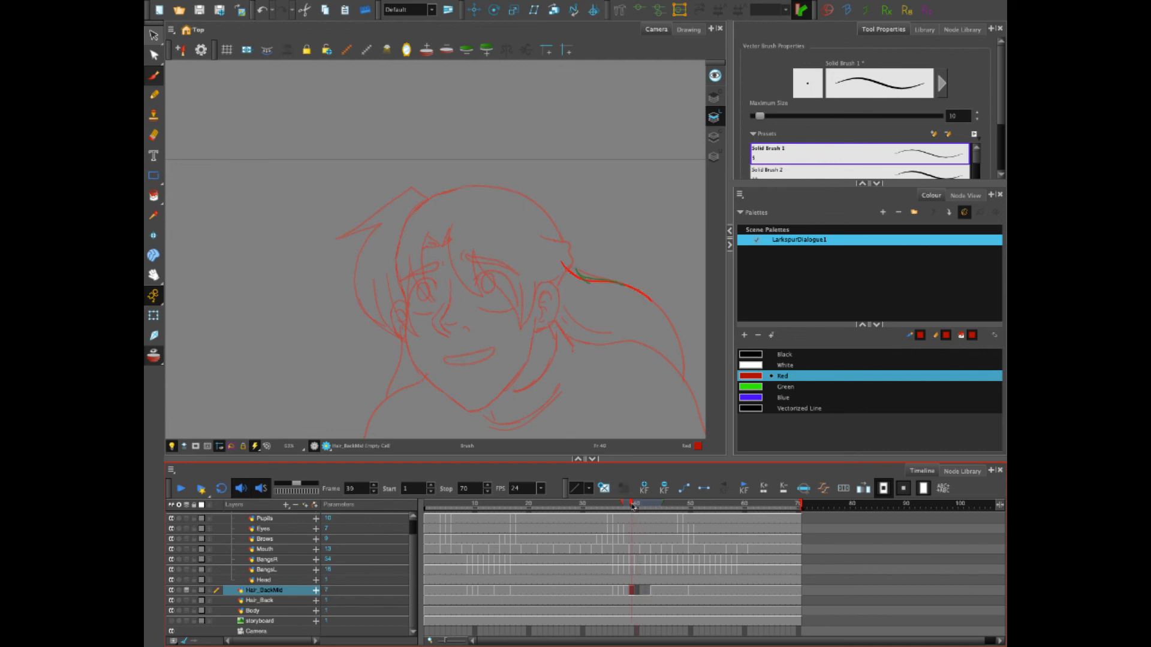
left_click(636, 507)
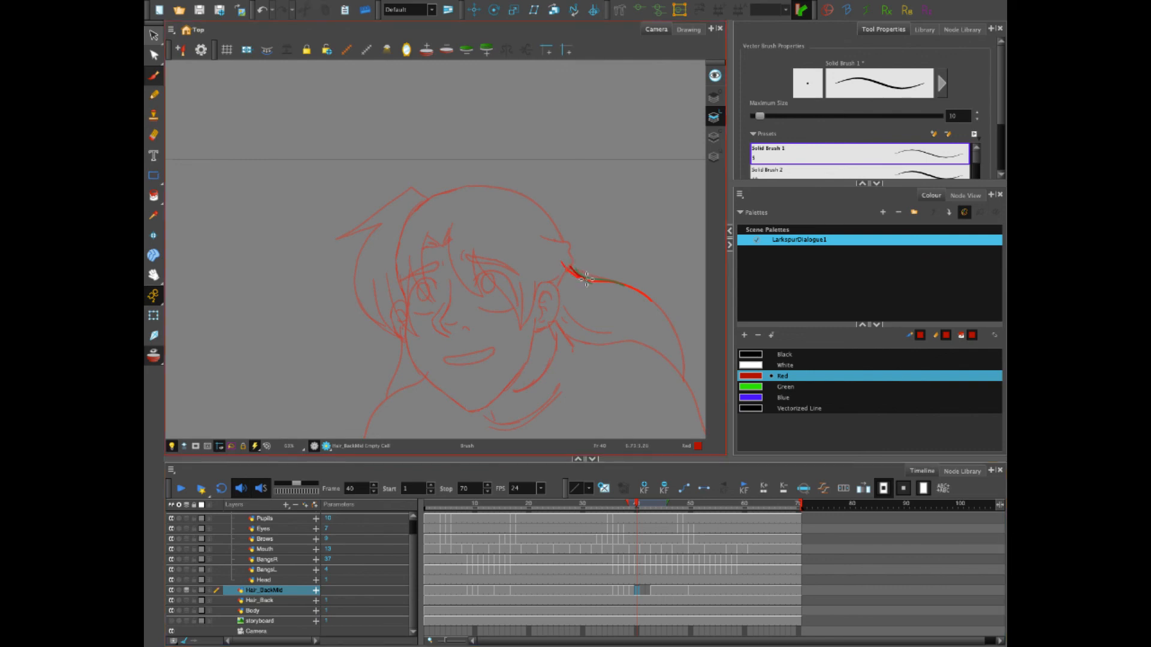
left_click_drag(605, 281, 641, 291)
Draw a shorter linking strand on frame 41 of Hair_BackMid, undoing and redrawing strokes until it meets the ponytail
key("period")
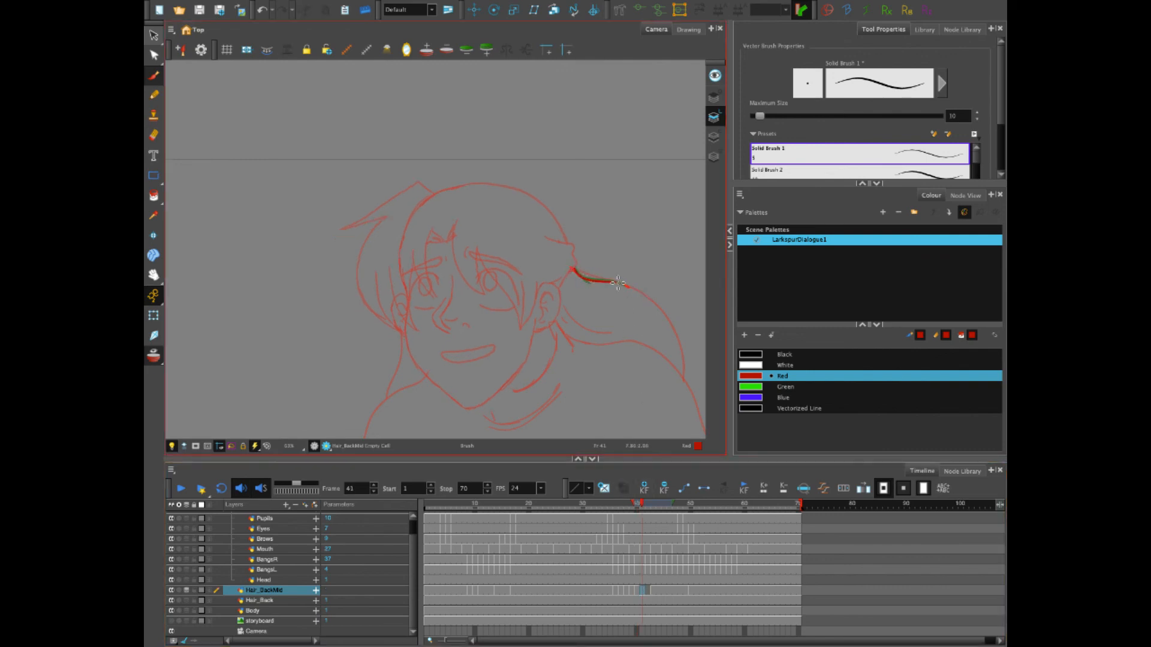
left_click_drag(618, 282, 628, 287)
key("ctrl+z")
mouse_move(603, 281)
left_mouse_down()
mouse_move(627, 287)
mouse_move(585, 277)
left_mouse_up()
key("ctrl+z")
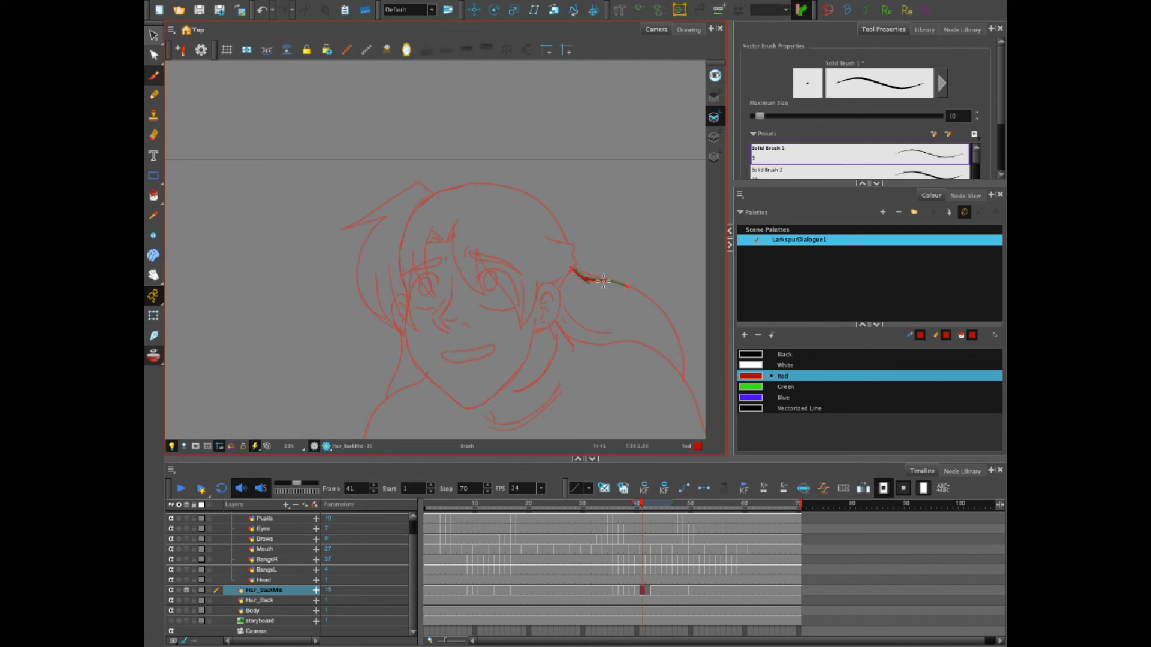
key("ctrl+z")
Draw the linking strand from the hair bump onto the ponytail on frame 42 of Hair_BackMid
left_click(648, 592)
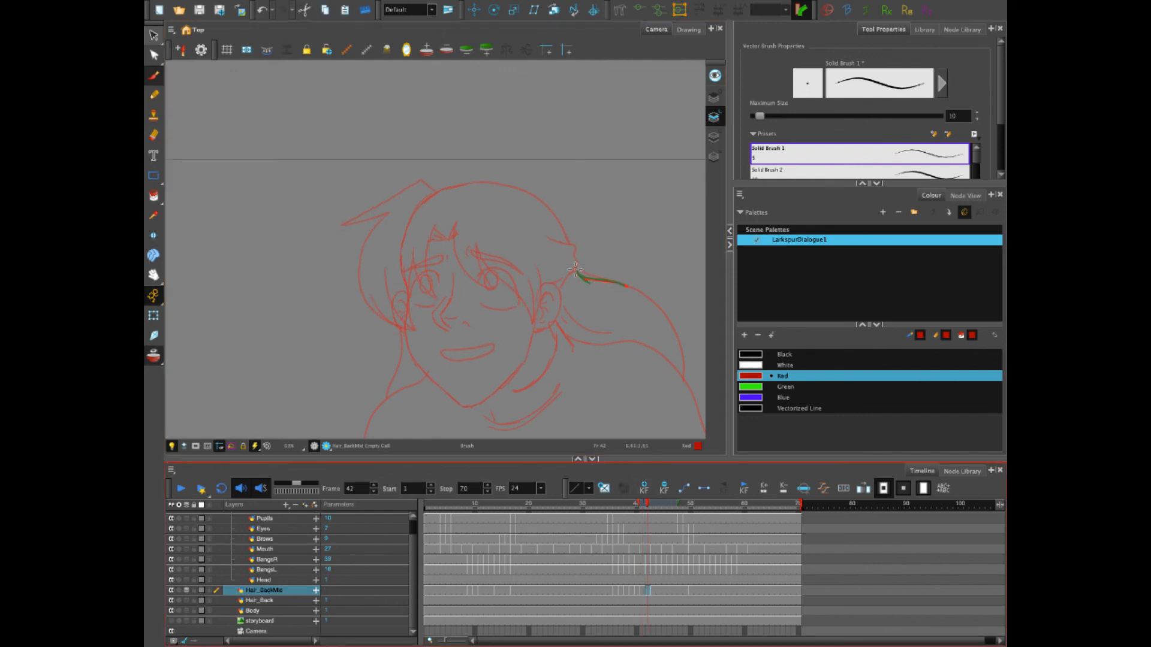
left_click_drag(574, 269, 583, 279)
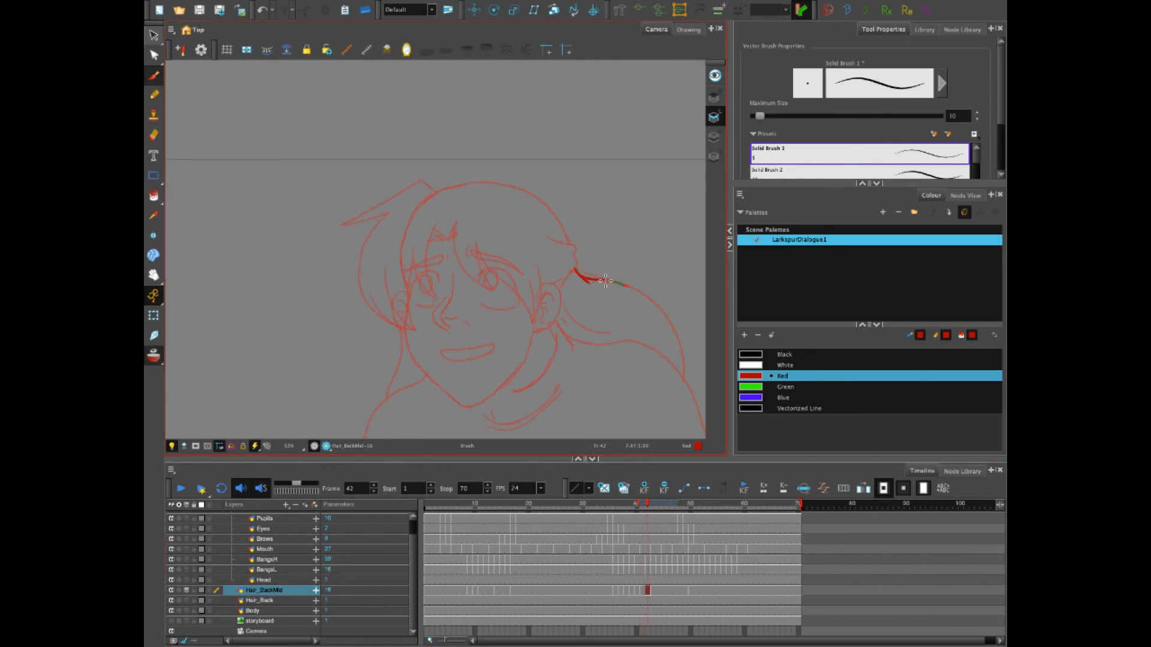
left_click(652, 591)
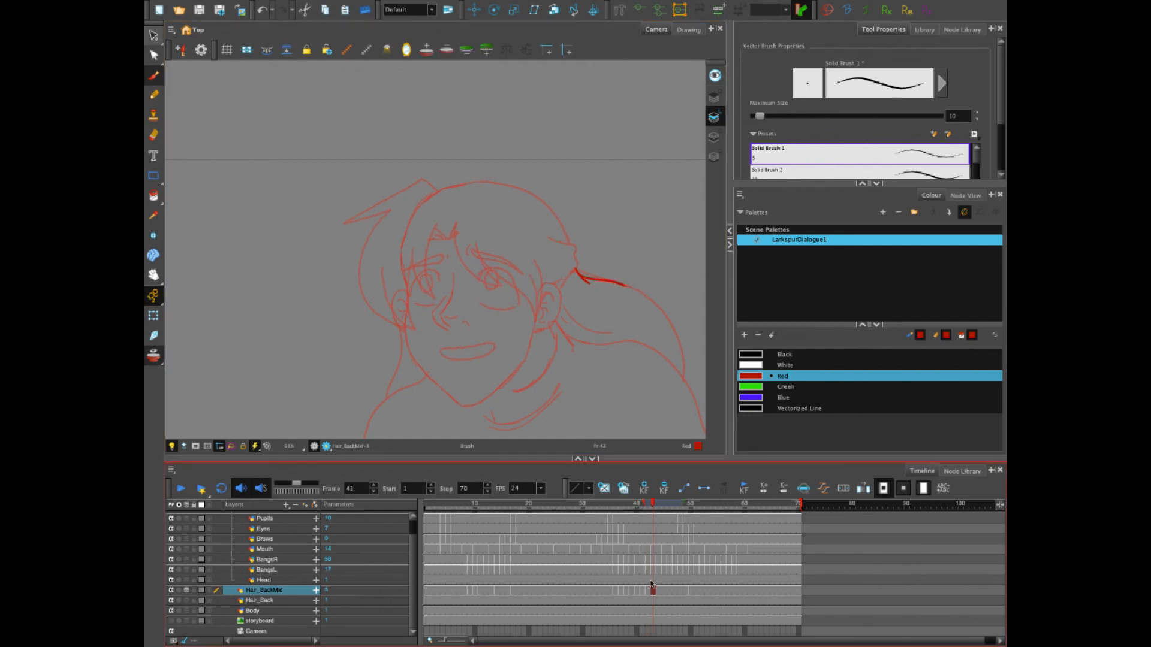
Remove the Hair_BackMid drawing from frames 47 to 49
left_click_drag(652, 508, 678, 508)
mouse_move(687, 594)
left_mouse_down()
mouse_move(652, 590)
mouse_move(679, 591)
left_mouse_up()
left_click(676, 590)
key("Delete")
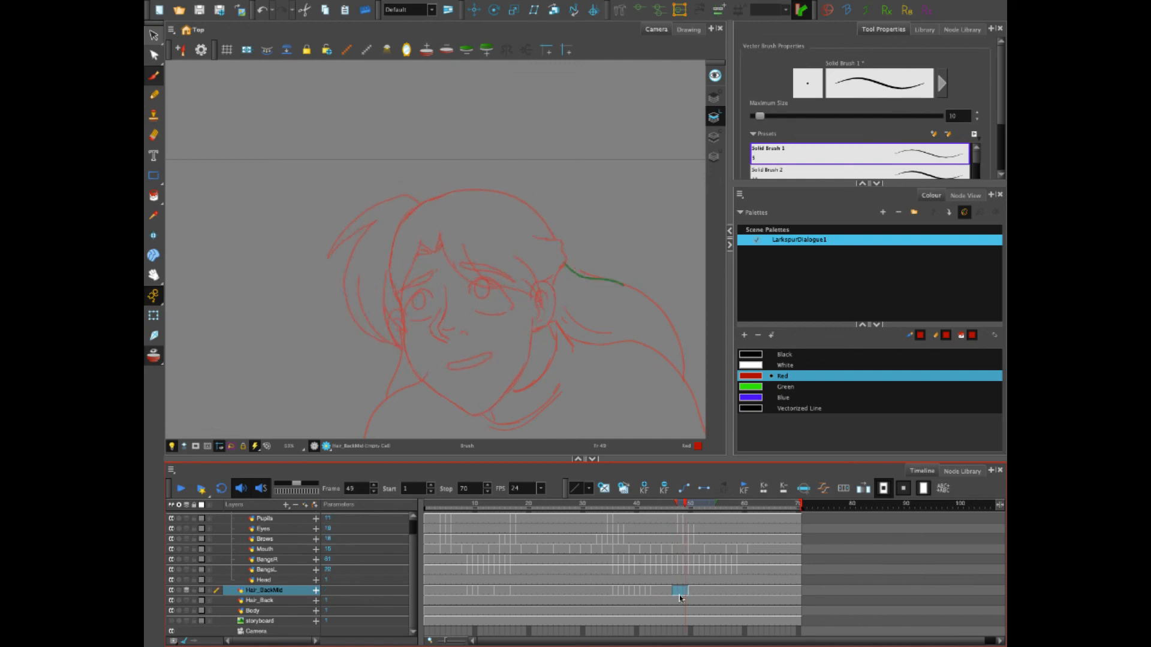
Draw a linking strand between the hair bump and ponytail on frame 47 of Hair_BackMid, undoing the unwanted stroke
key("comma")
key("comma")
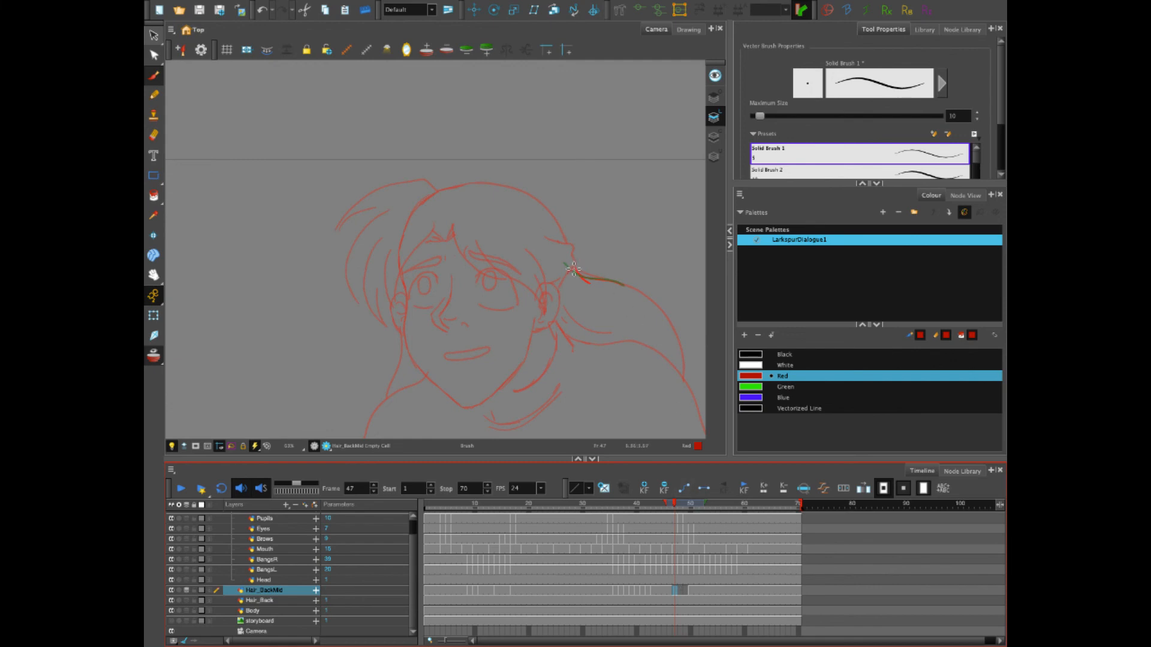
left_click_drag(574, 270, 592, 279)
key("ctrl+z")
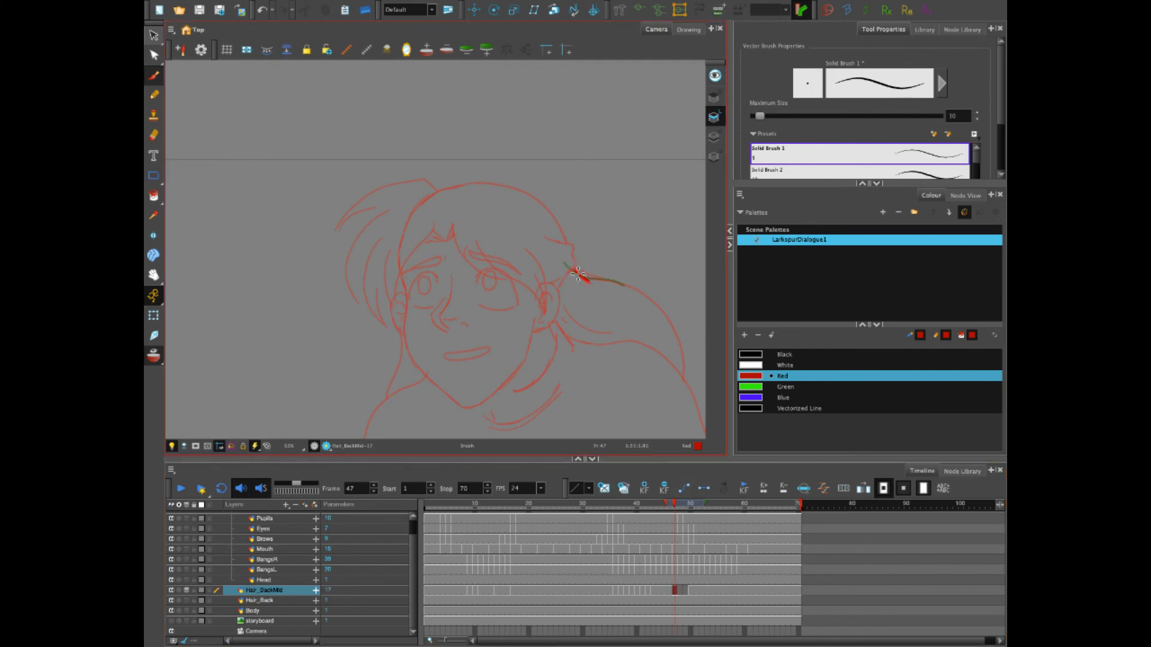
Draw linking strands from the hair bump along the ponytail's upper edge on frames 48 and 49 of Hair_BackMid
left_click(680, 590)
left_click_drag(567, 265, 626, 286)
left_click(685, 590)
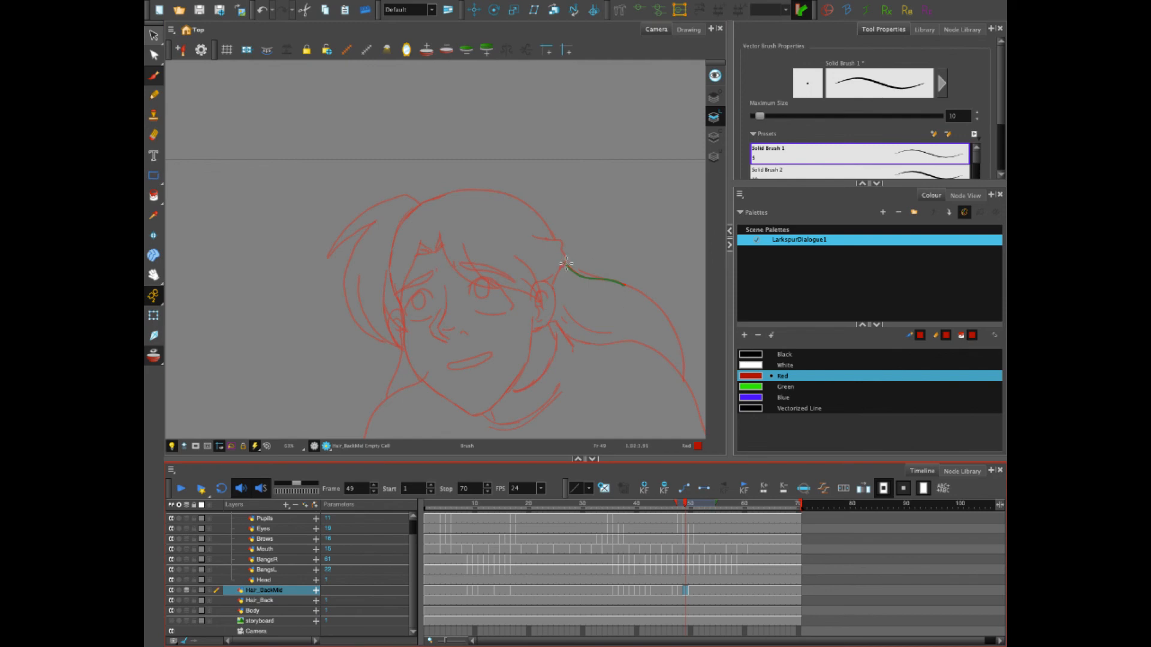
left_click_drag(566, 264, 626, 285)
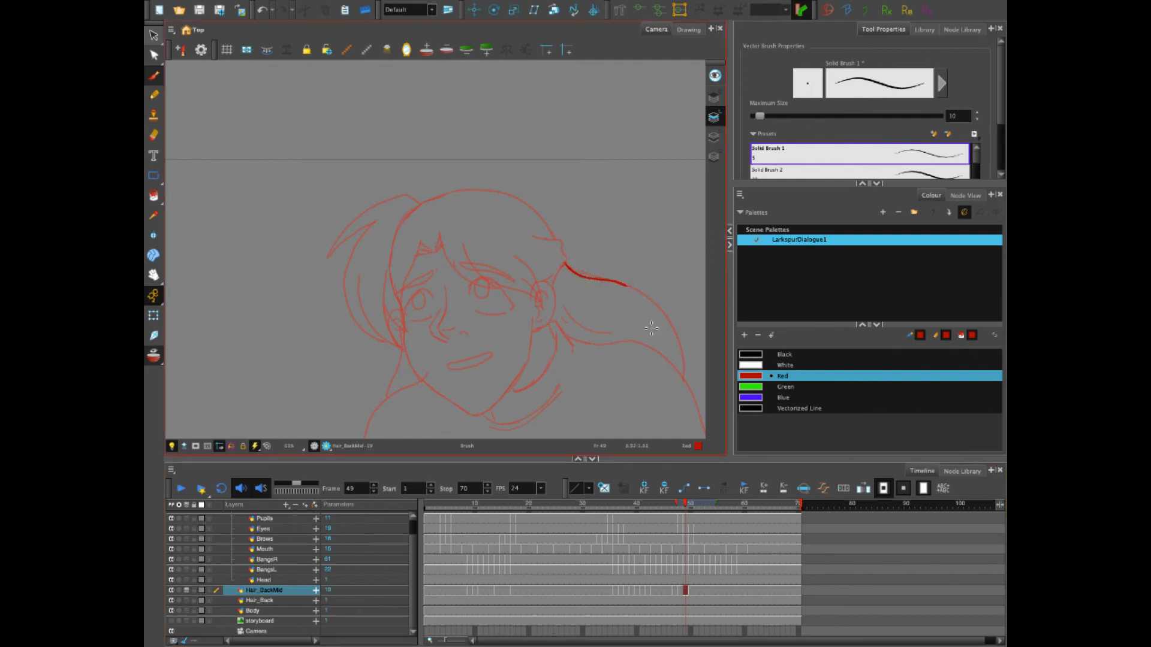
left_click(690, 590)
Compare the Hair_Back ponytail with the Hair_BackMid strands from frame 1 to frame 38, ending on frame 37
left_click_drag(692, 505, 427, 506)
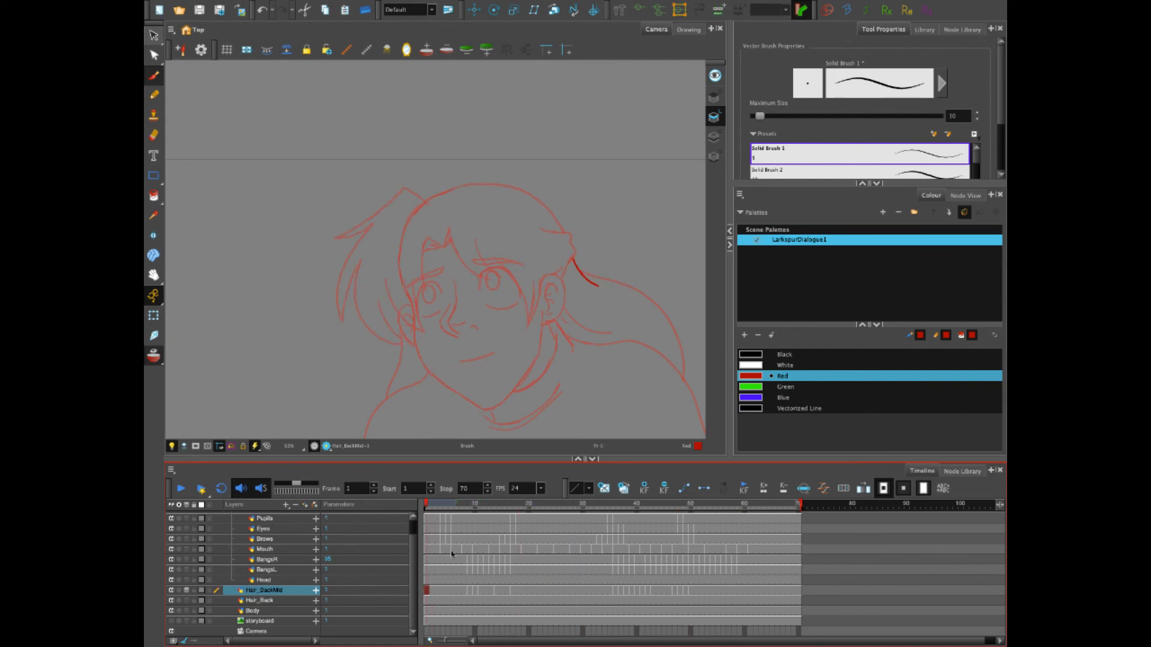
left_click(428, 601)
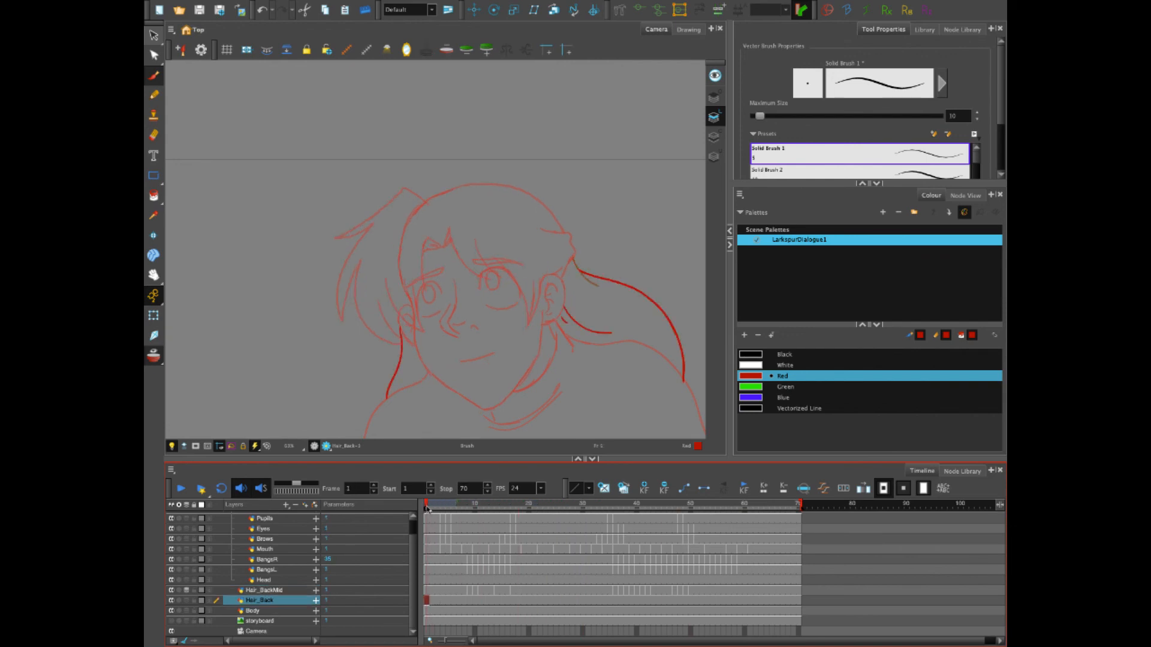
mouse_move(427, 508)
left_mouse_down()
mouse_move(689, 537)
mouse_move(577, 546)
mouse_move(625, 553)
left_mouse_up()
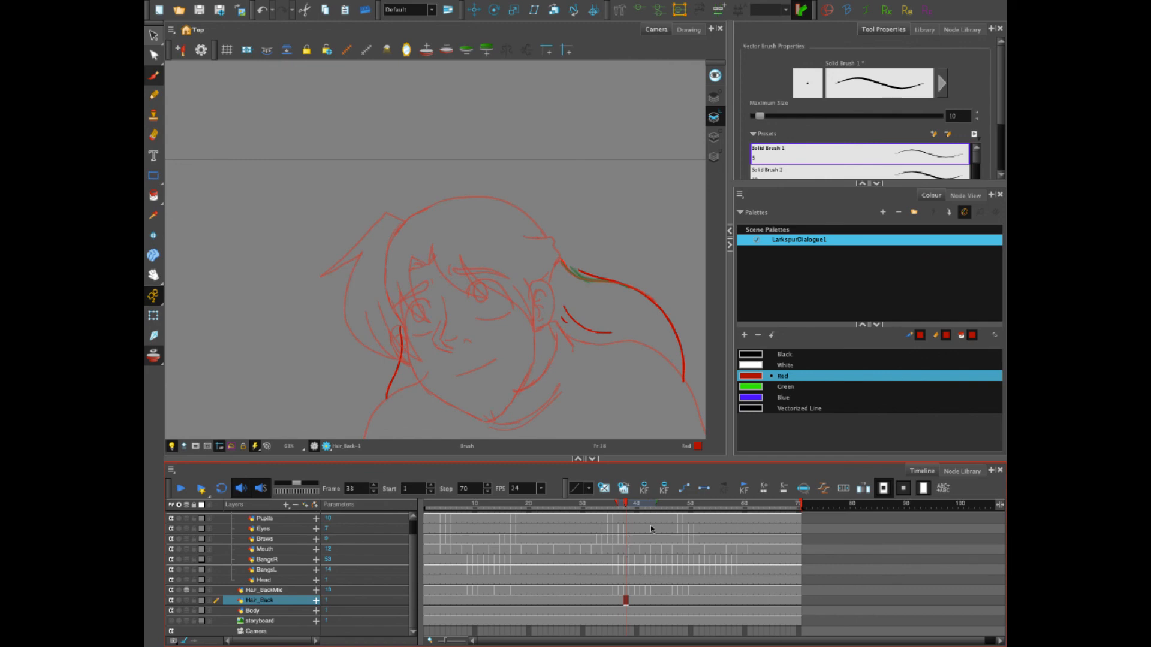
left_click_drag(625, 508, 621, 511)
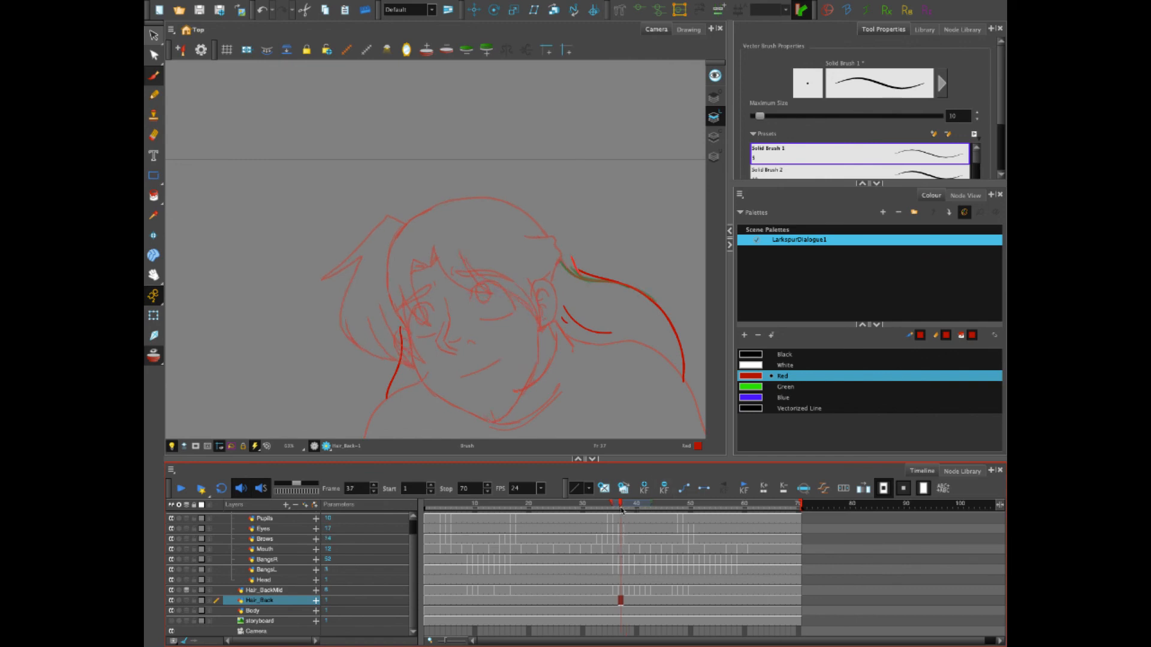
left_click(620, 592)
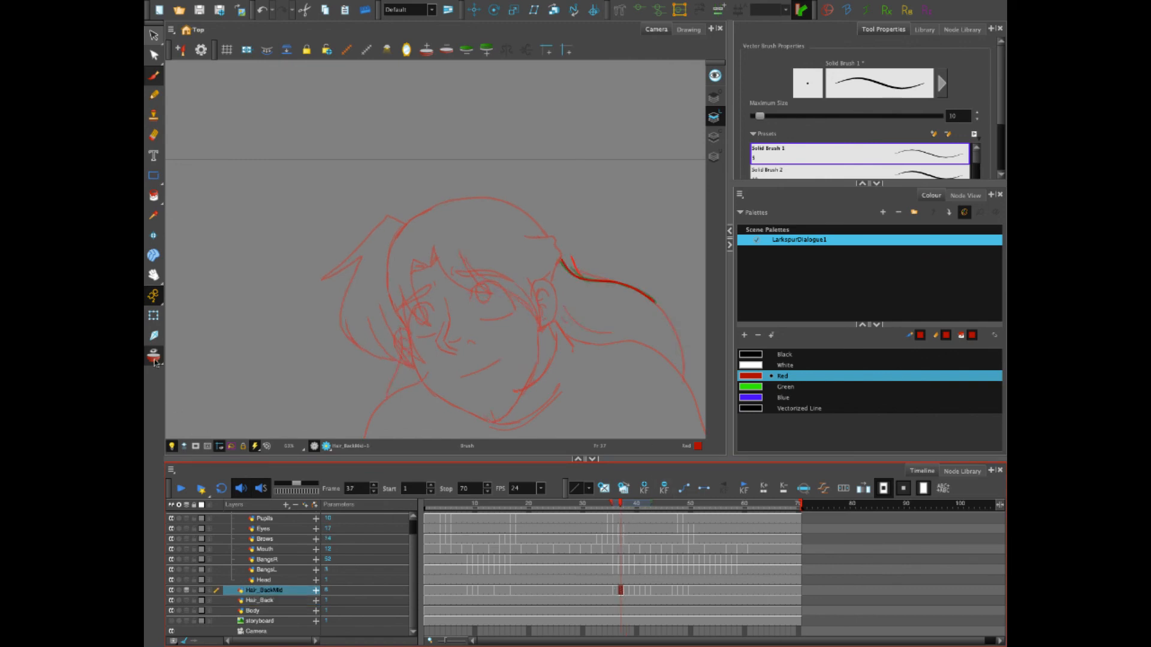
Turn off onion skinning and remove the Hair_Back drawing from frame 37 through frame 70
key("alt+o")
left_click_drag(620, 507, 623, 498)
left_click(620, 601)
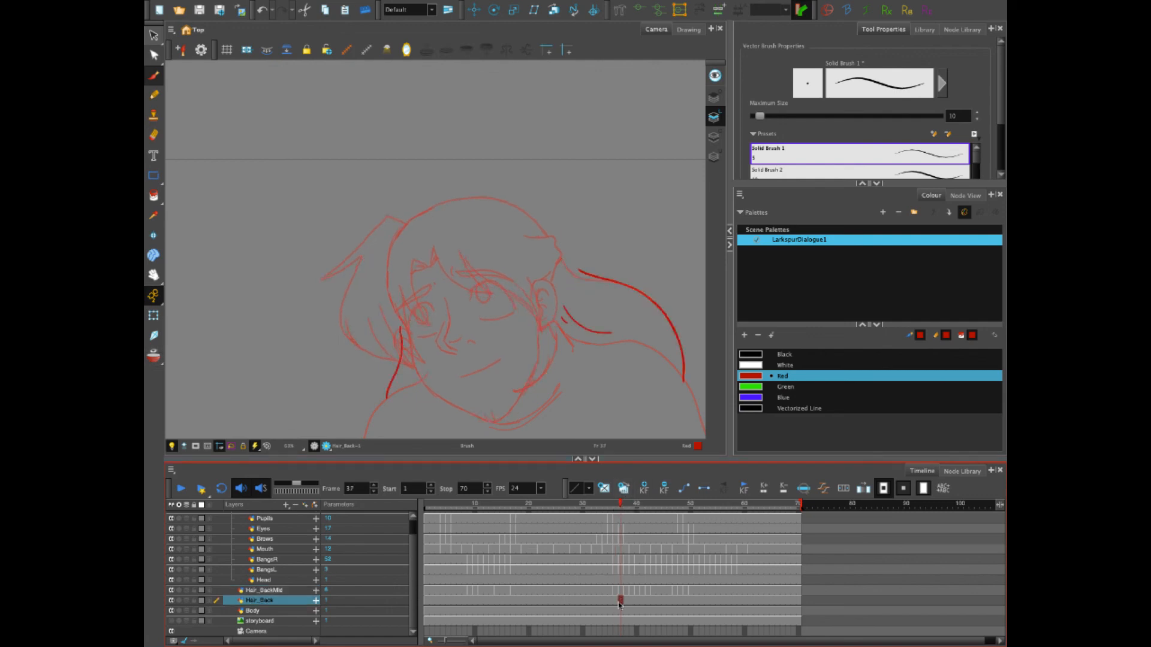
left_click(796, 601, "shift")
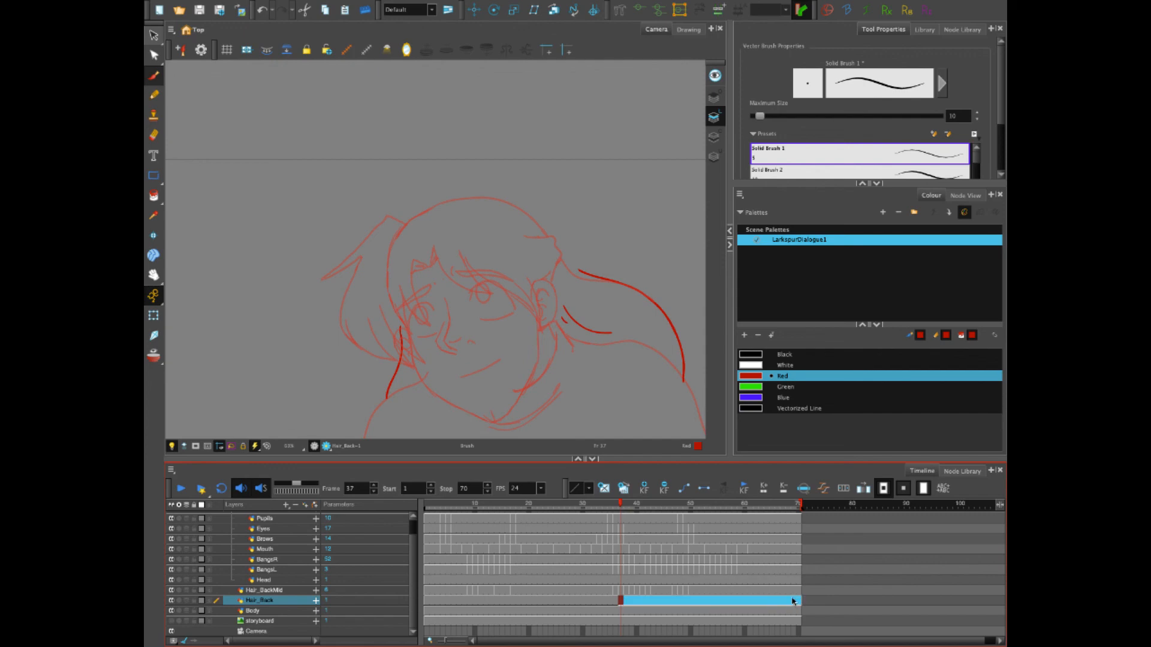
key("Delete")
Turn onion skinning back on and draw a new upper ponytail curve on frame 37 of Hair_Back
left_click(620, 601)
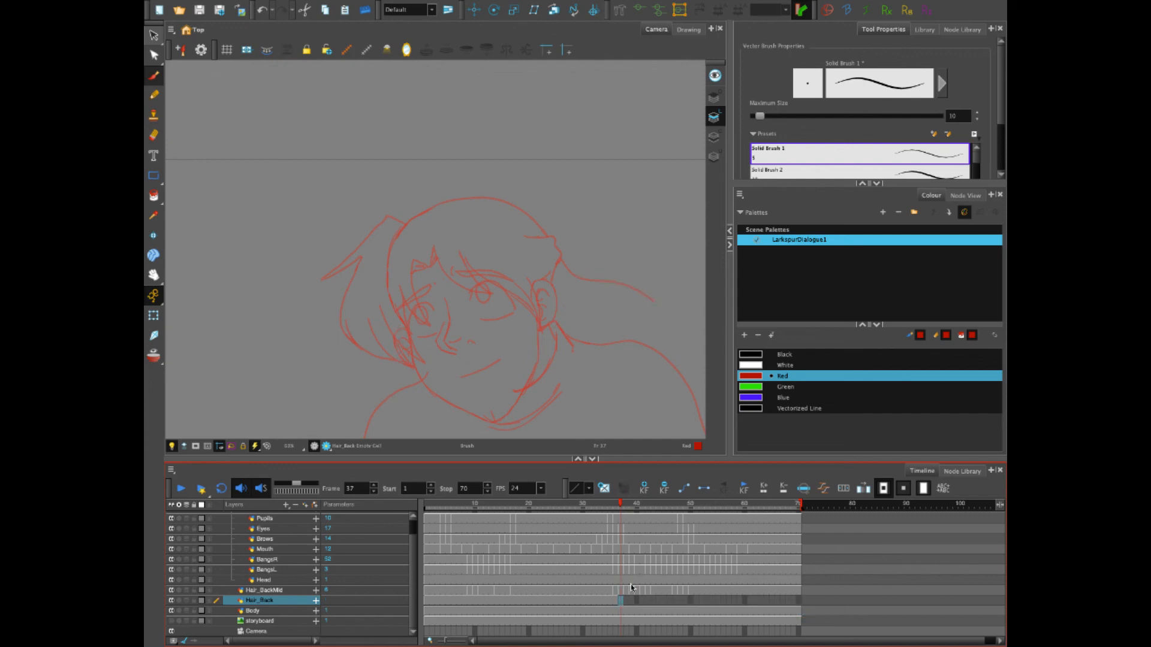
left_click(154, 355)
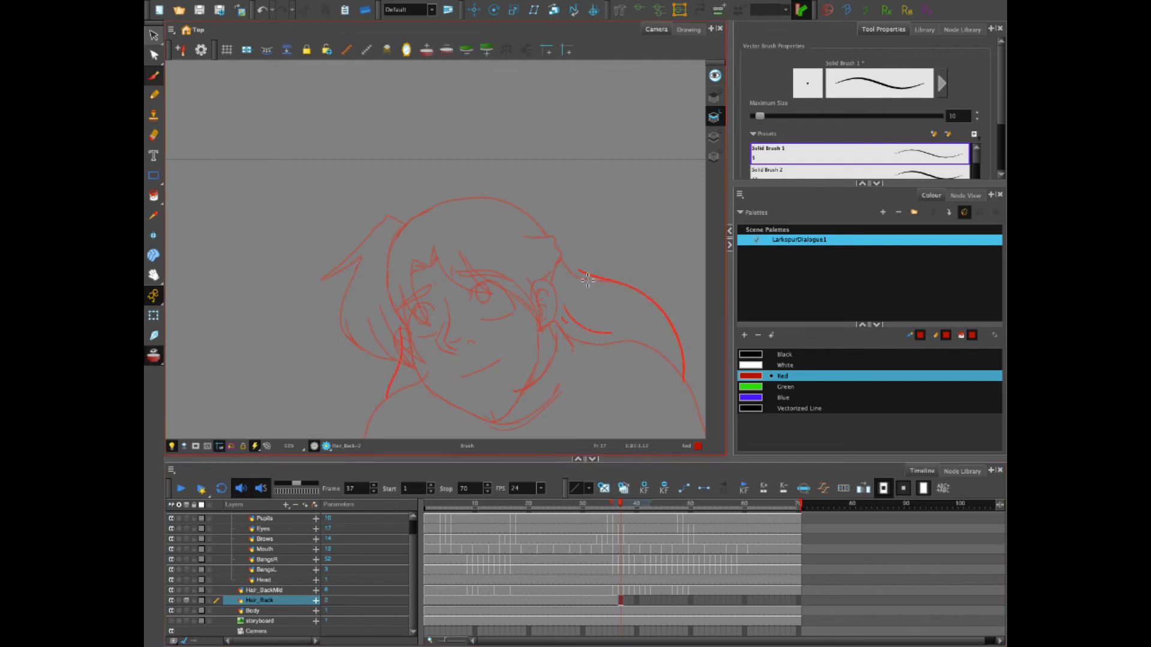
mouse_move(582, 275)
left_mouse_down()
mouse_move(646, 297)
mouse_move(670, 324)
mouse_move(684, 378)
left_mouse_up()
Select and delete the short inner curves beneath the ear in the Hair_Back drawing on frame 36
left_click(615, 598)
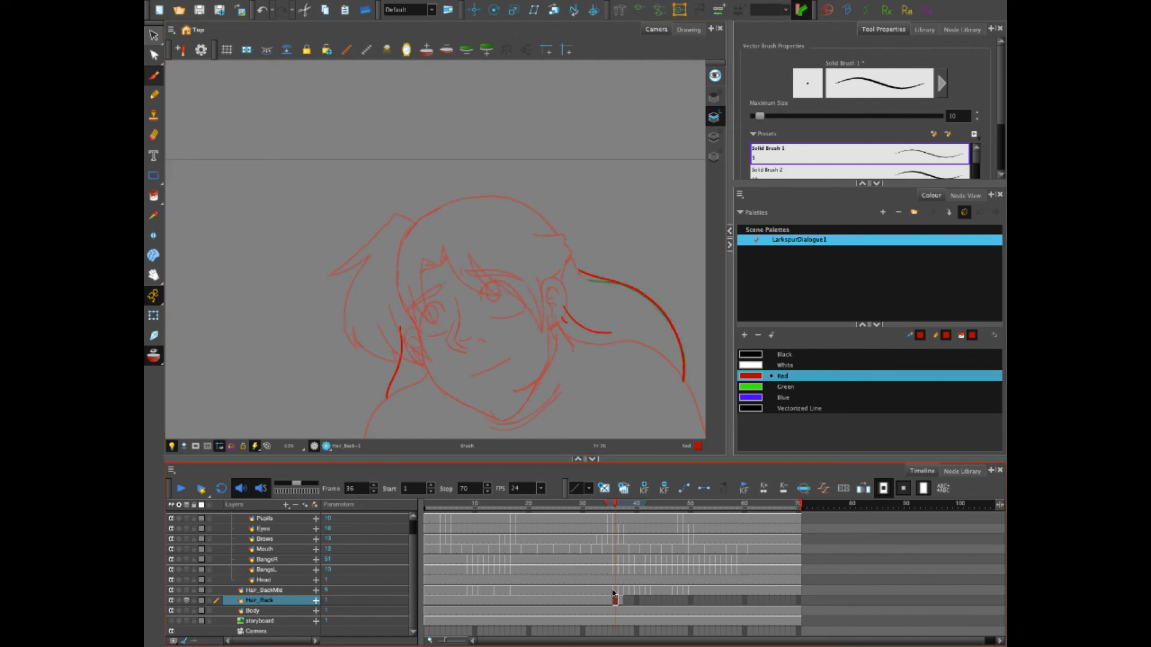
left_click(153, 35)
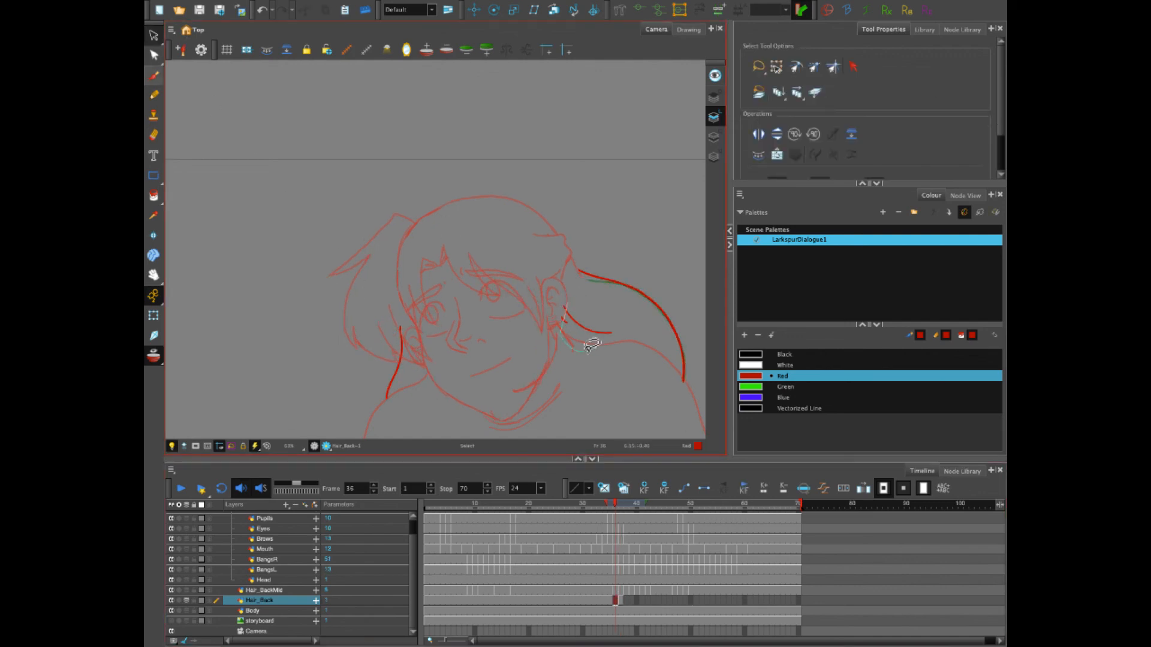
left_click(604, 327)
key("Escape")
Hold the Hair_Back drawing from frame 37 through frame 70
left_click(628, 601)
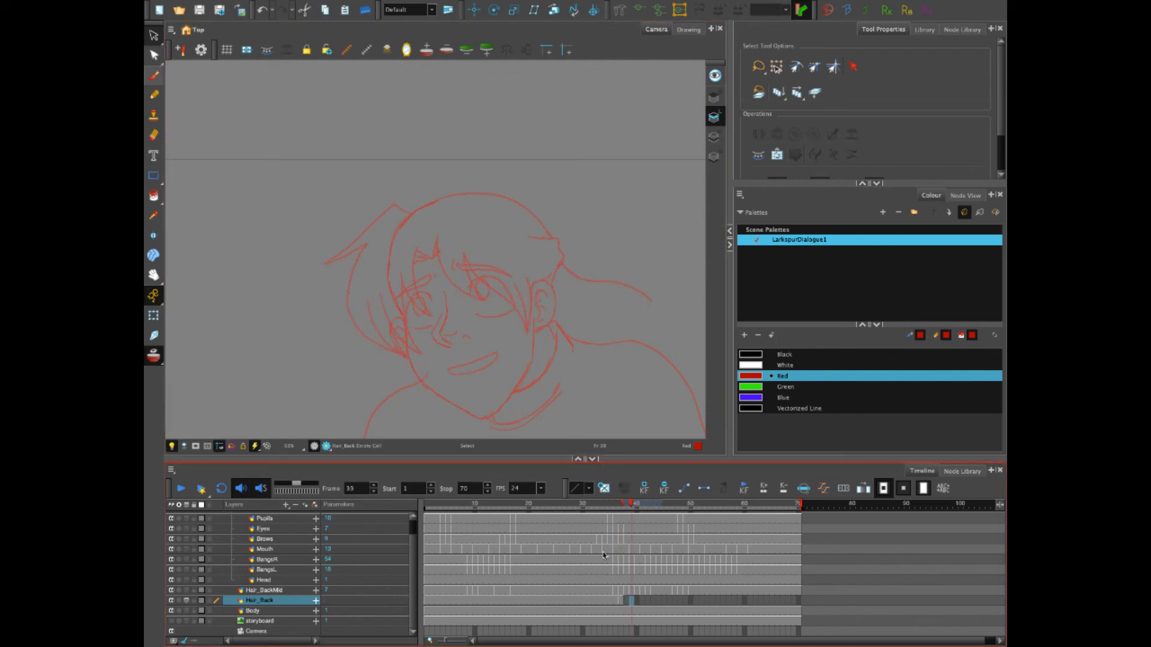
left_click(619, 506)
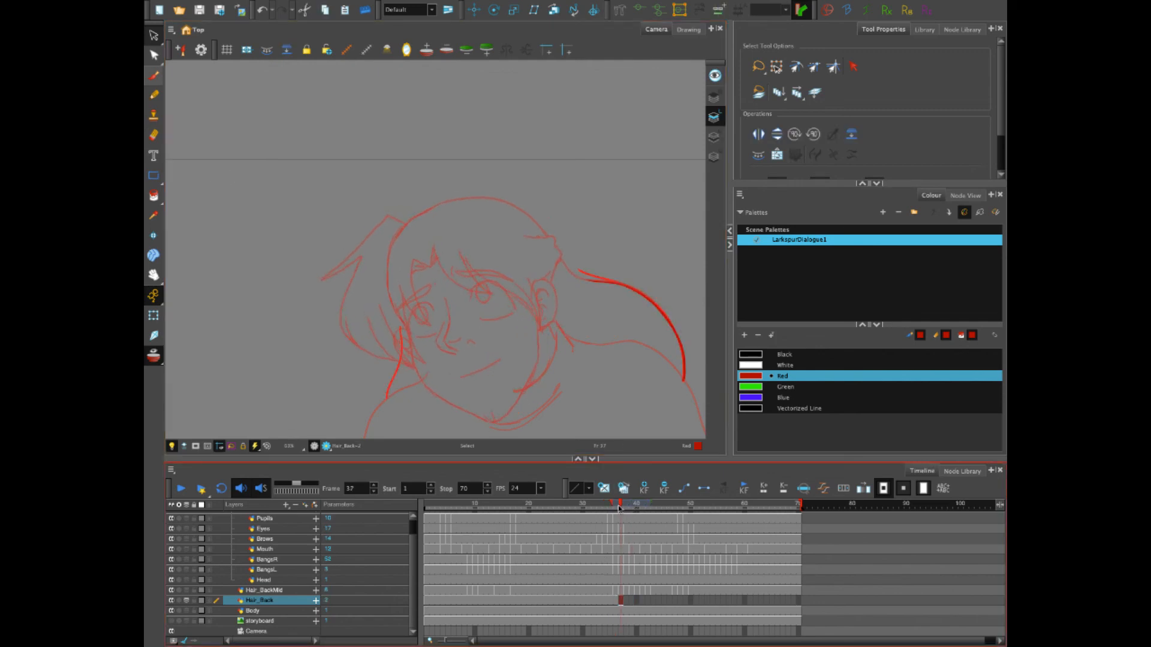
left_click_drag(619, 508, 803, 540)
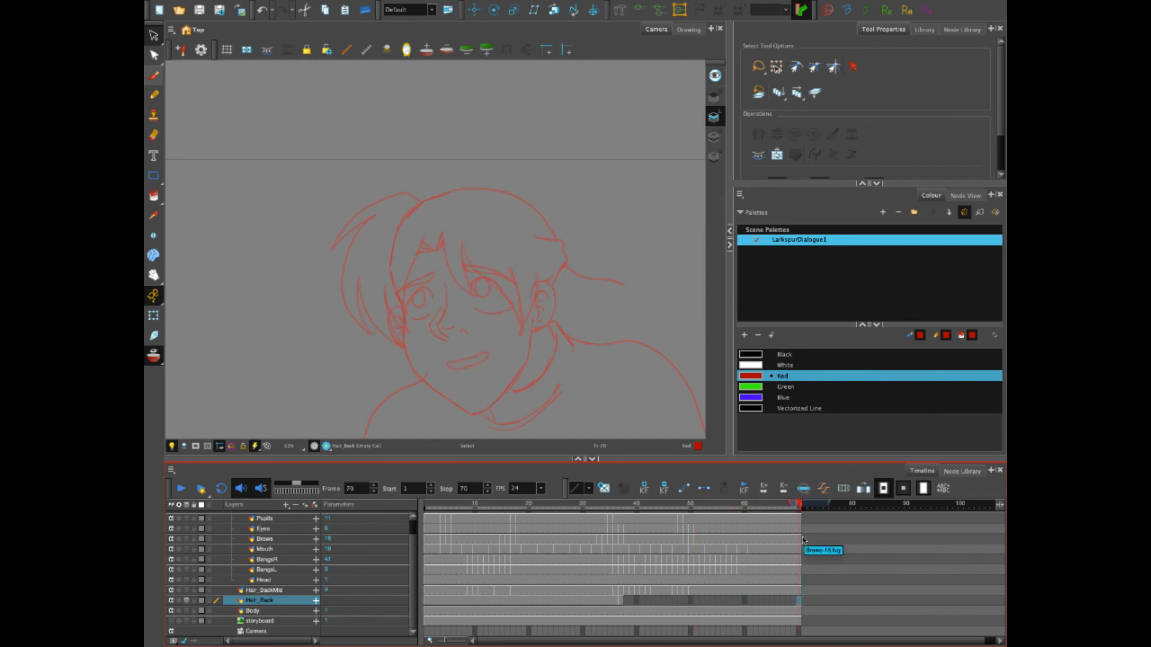
key("F5")
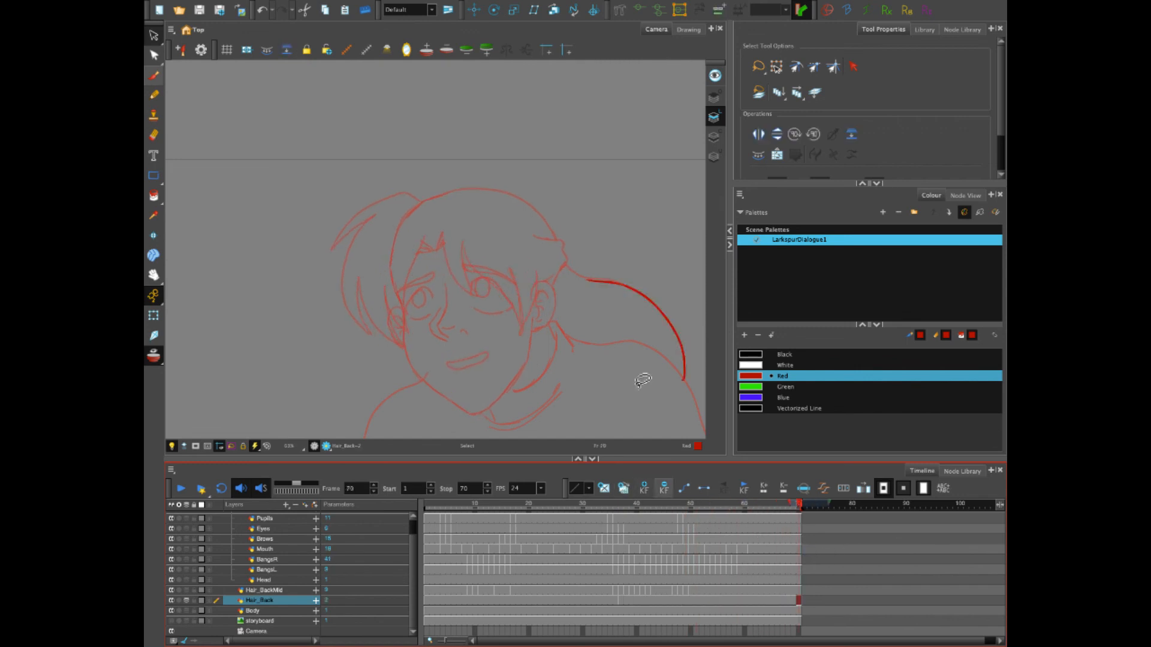
Play the scene from frame 1 to check the hair motion
left_click(428, 506)
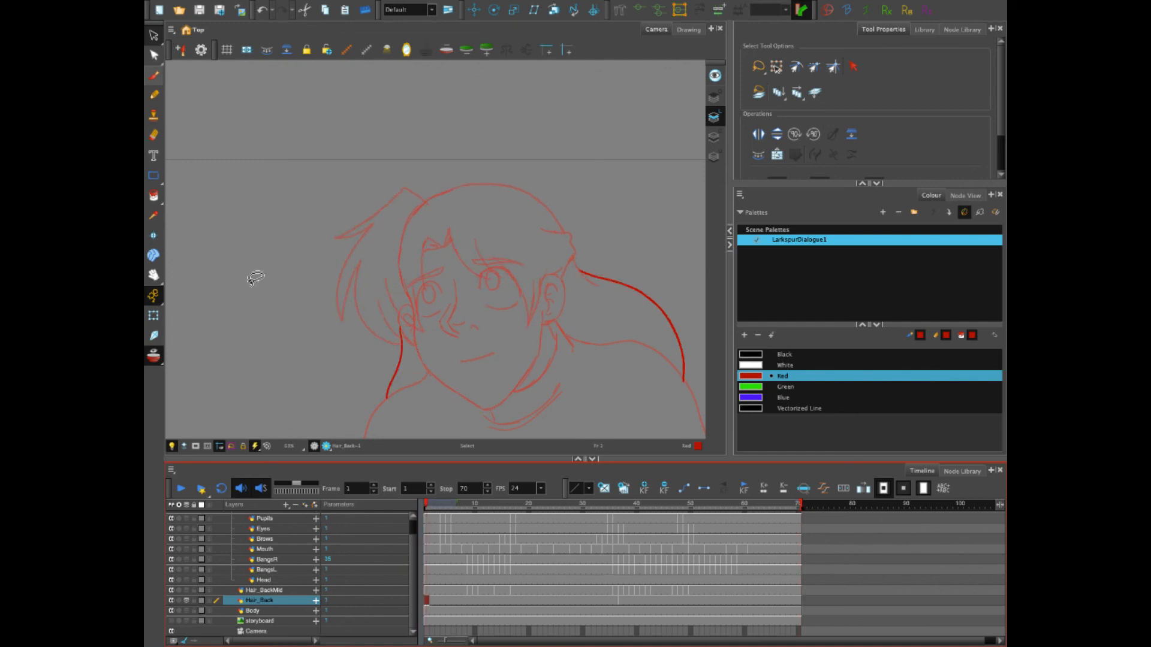
left_click(243, 393)
left_click(180, 488)
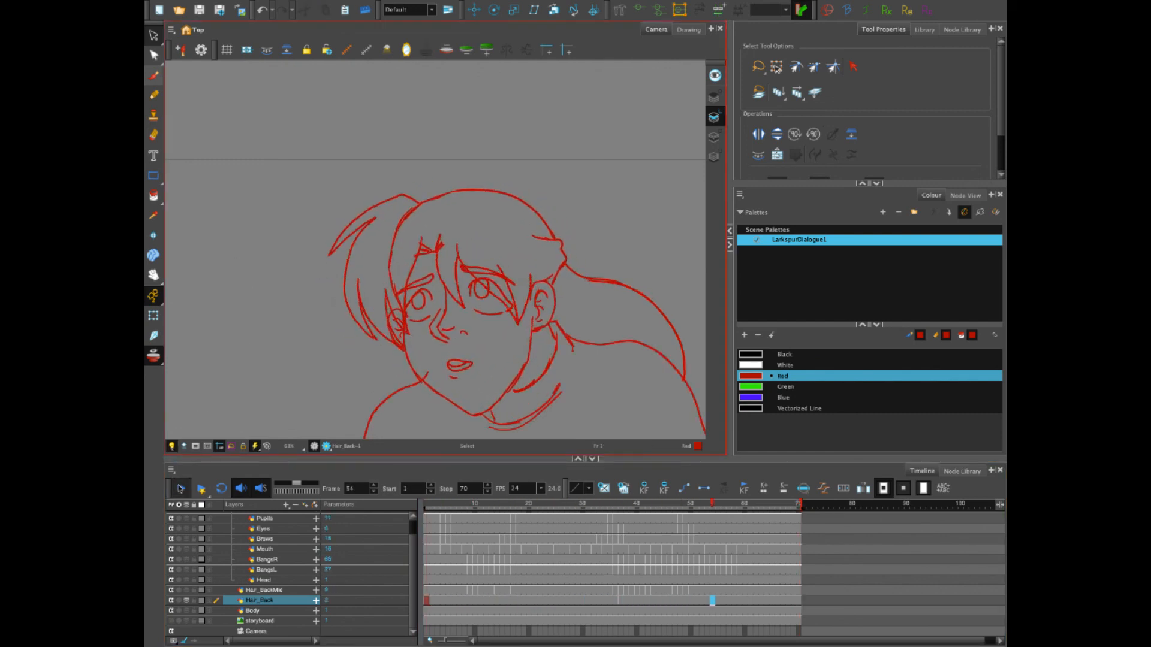
Copy the short hair curve beside the face from Hair_Back's frame 33 drawing and paste it in place on frame 37
mouse_move(722, 503)
left_mouse_down()
mouse_move(580, 512)
mouse_move(599, 507)
left_mouse_up()
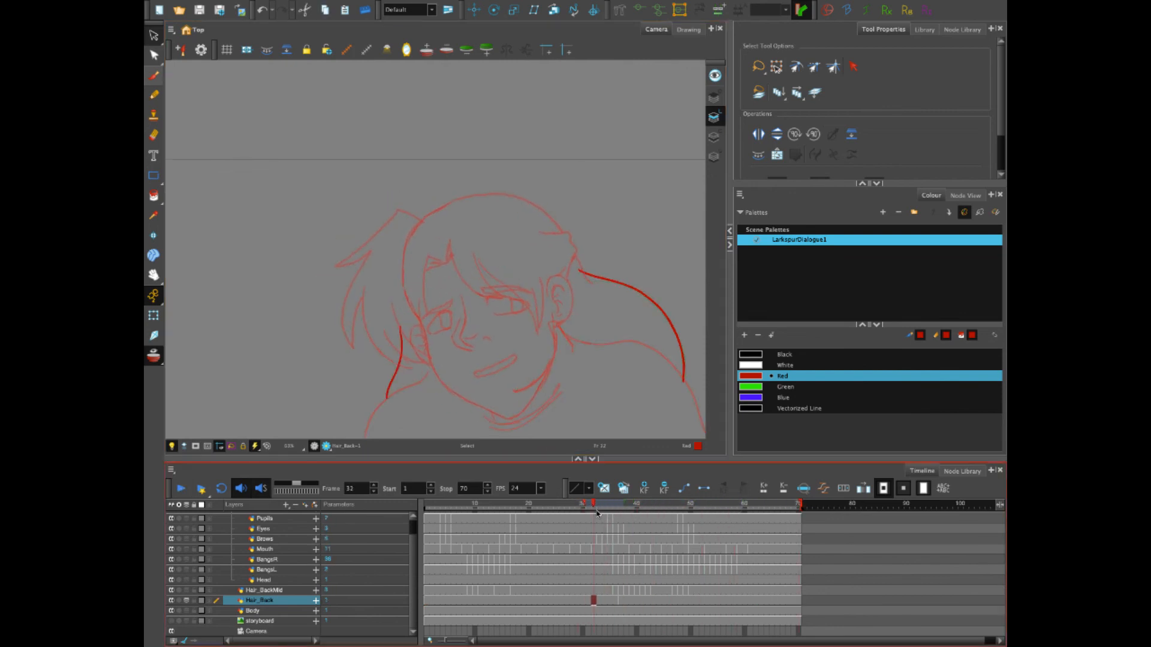
left_click(396, 377)
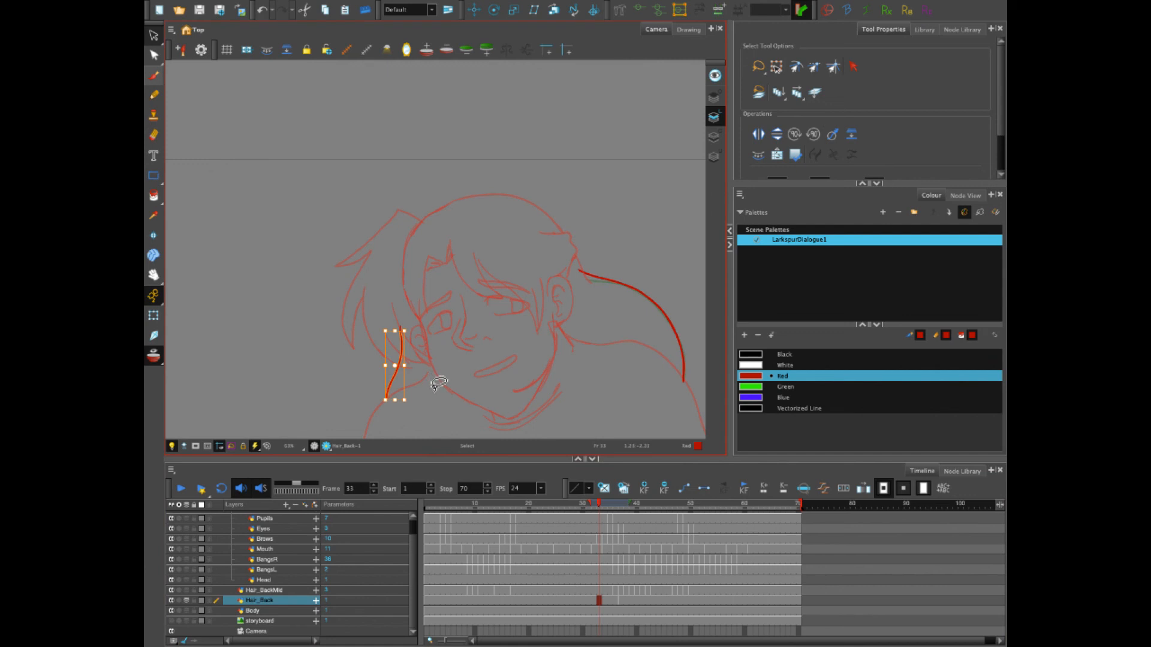
left_click(618, 599)
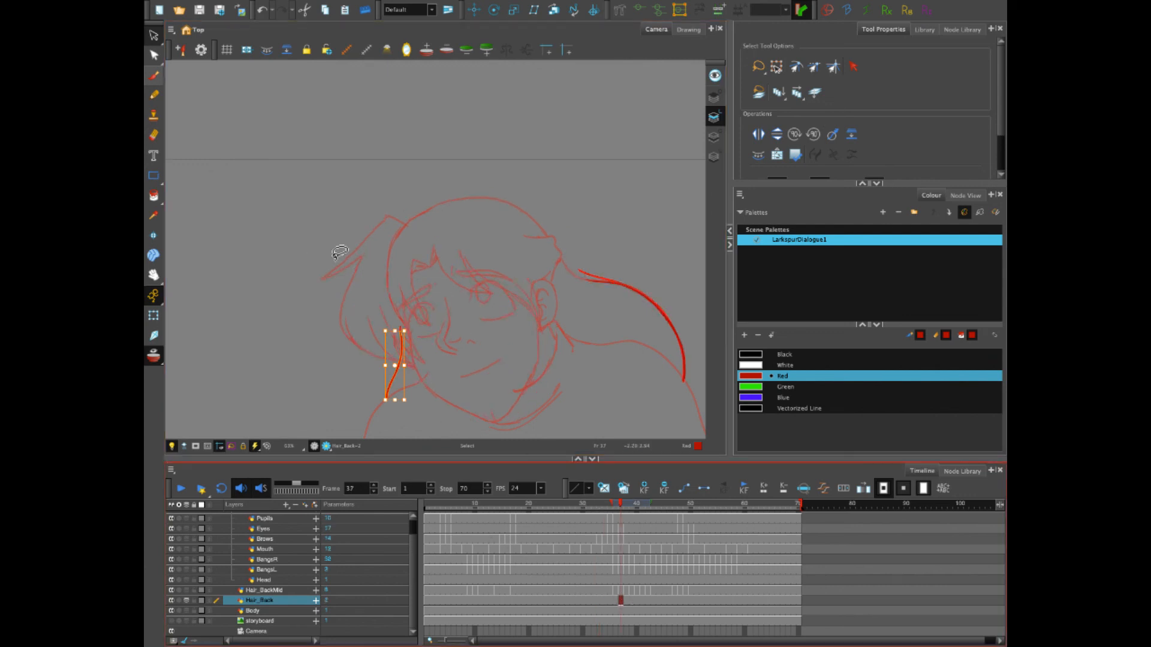
left_click(312, 356)
Play the scene and scrub to frame 44 to review the Hair_Back motion, returning to frame 1
left_click(182, 488)
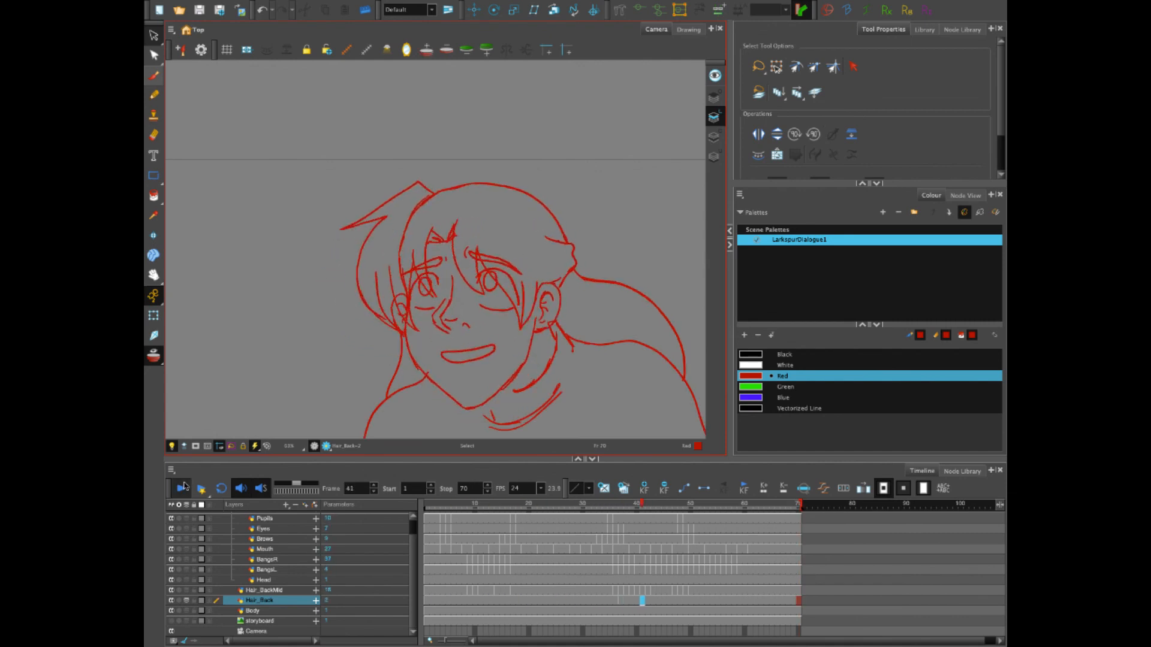
left_click(184, 487)
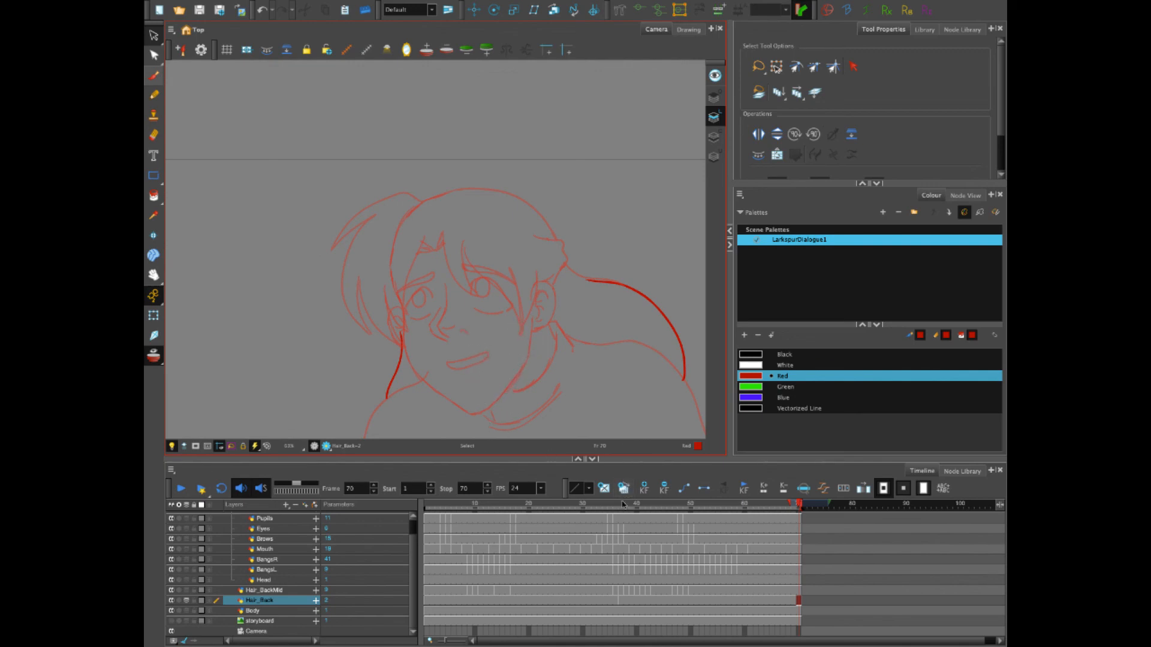
mouse_move(624, 505)
left_mouse_down()
mouse_move(462, 505)
mouse_move(658, 509)
left_mouse_up()
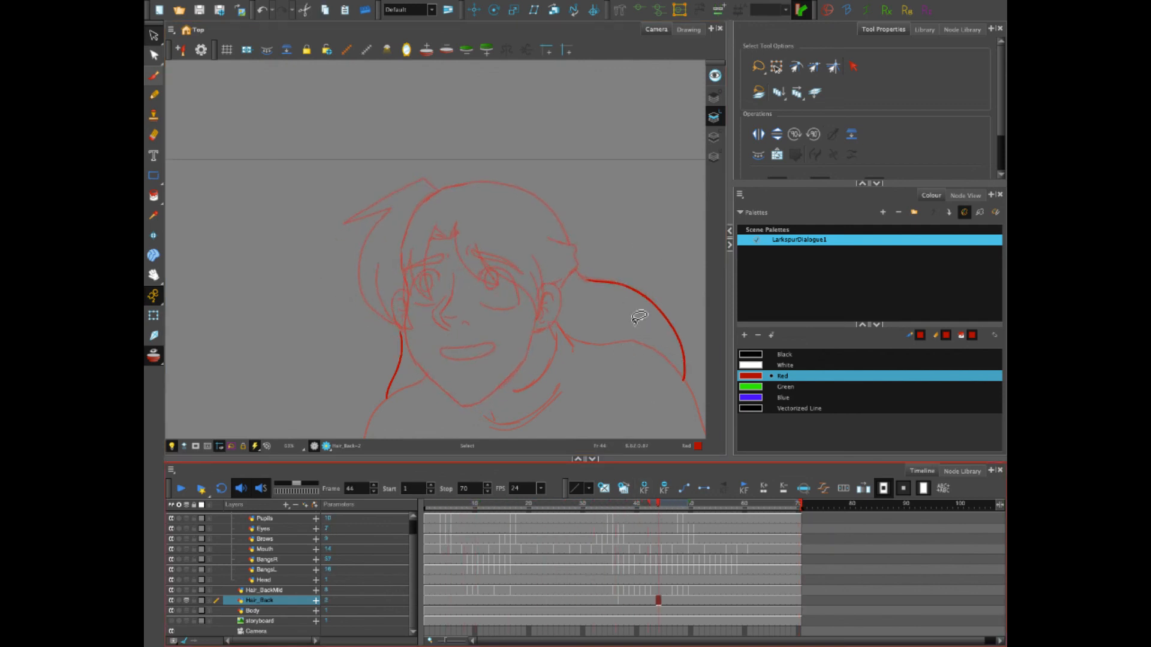
scroll(584, 285, "down", 2)
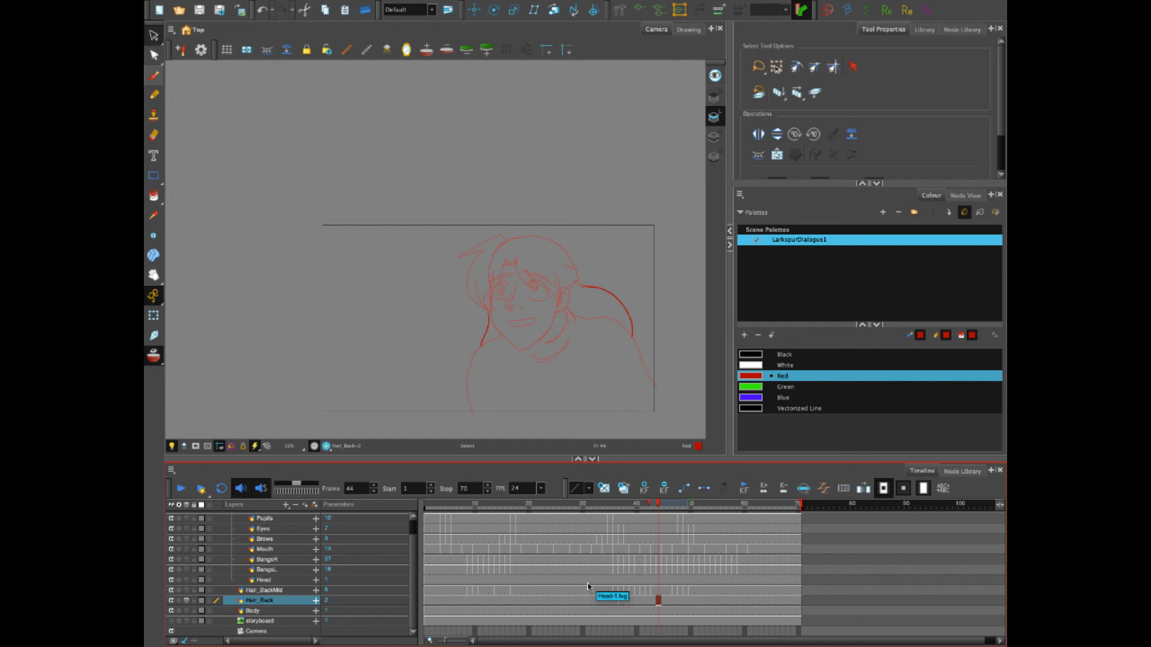
left_click(427, 505)
left_click_drag(428, 505, 423, 504)
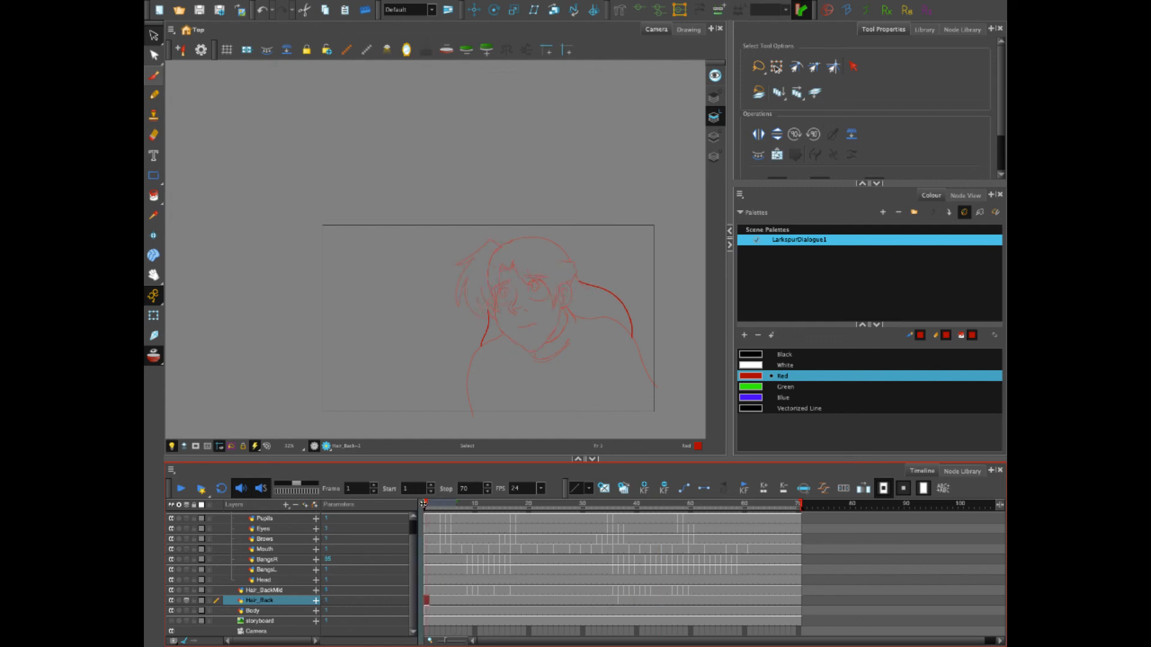